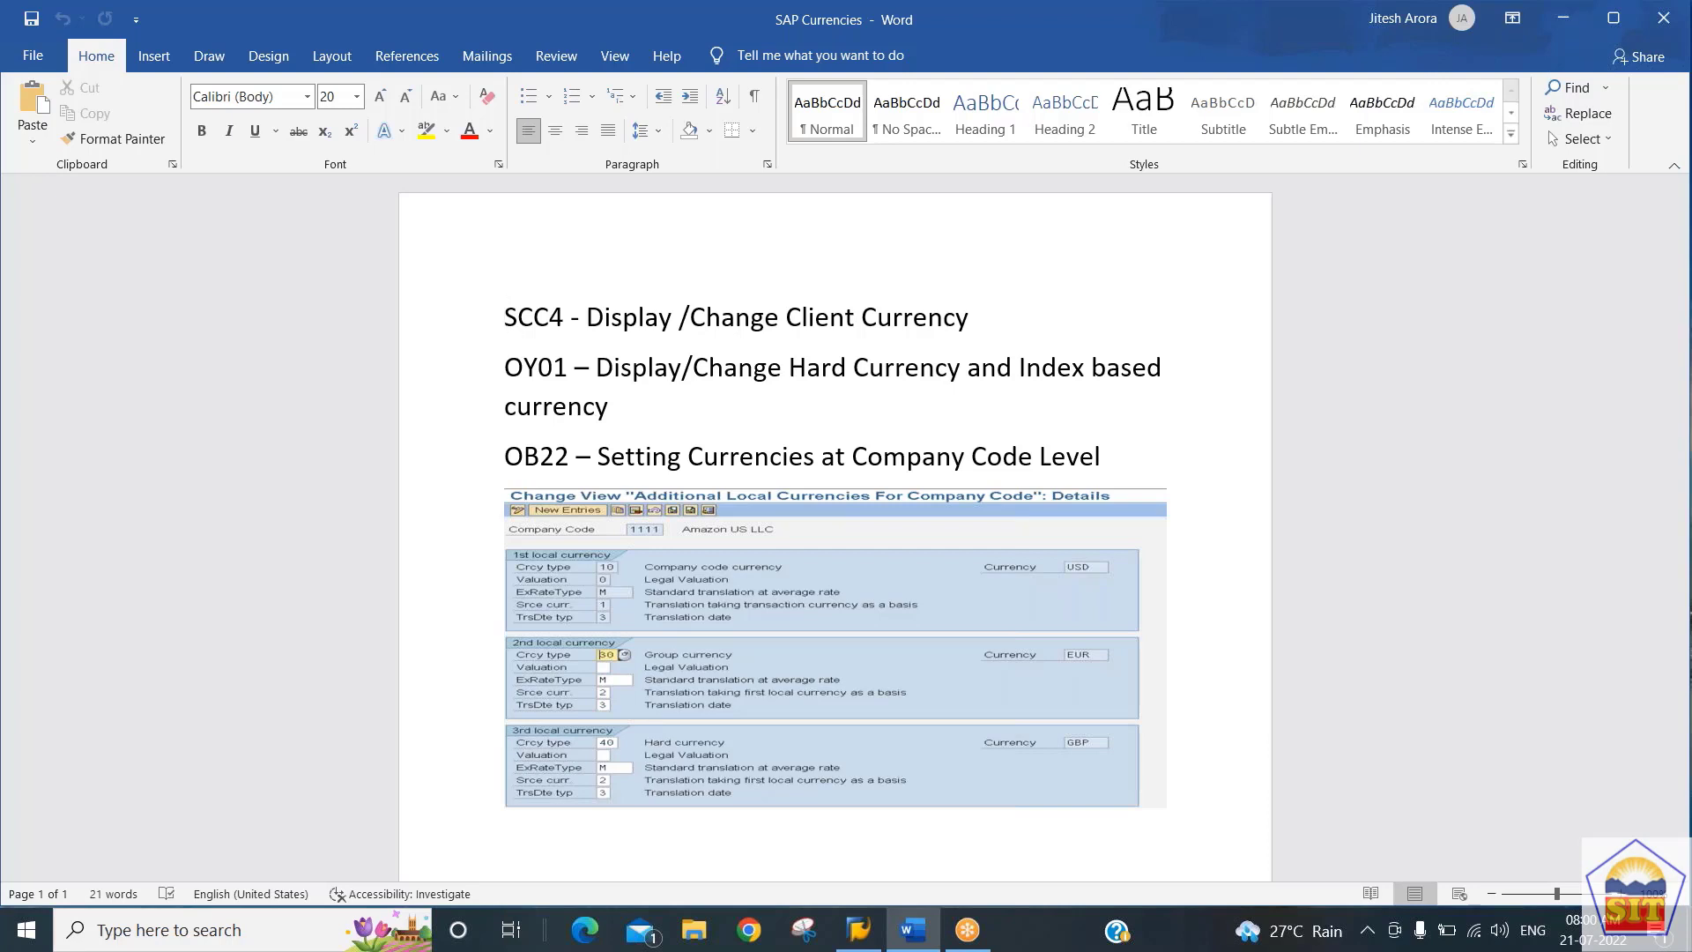
Review the Word notes on SAP currency transactions, focusing on OB22 for setting currencies at company code level
key(Down)
key(Down)
key(Down)
key(Down)
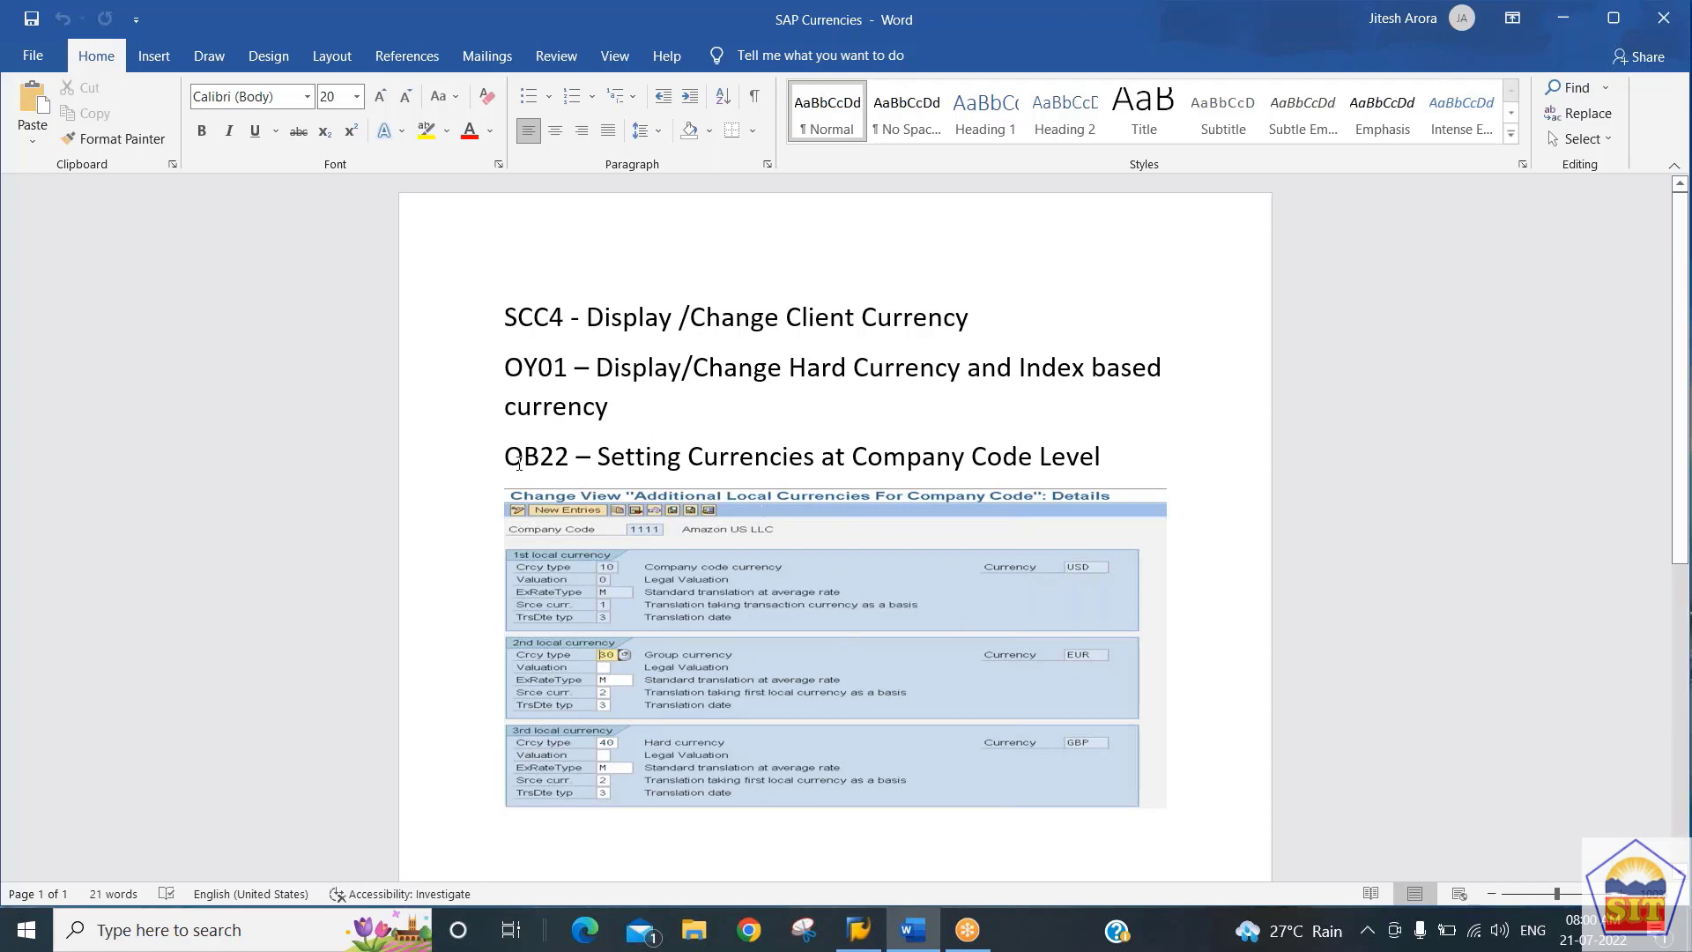
drag(506, 459, 686, 459)
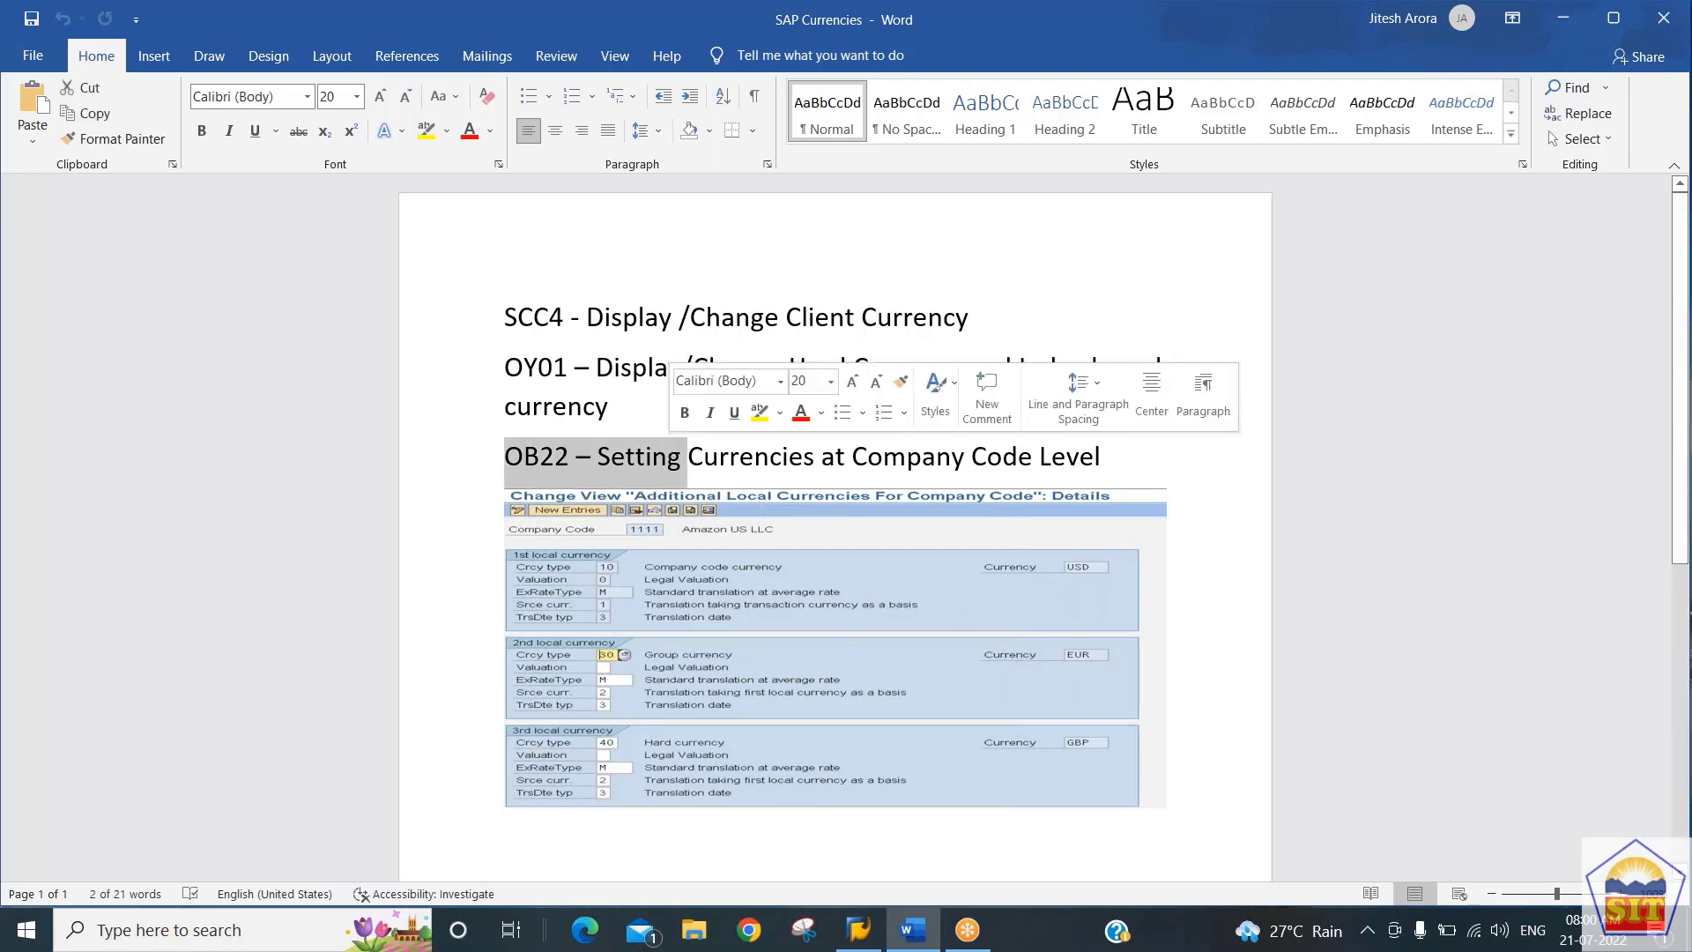
click(803, 462)
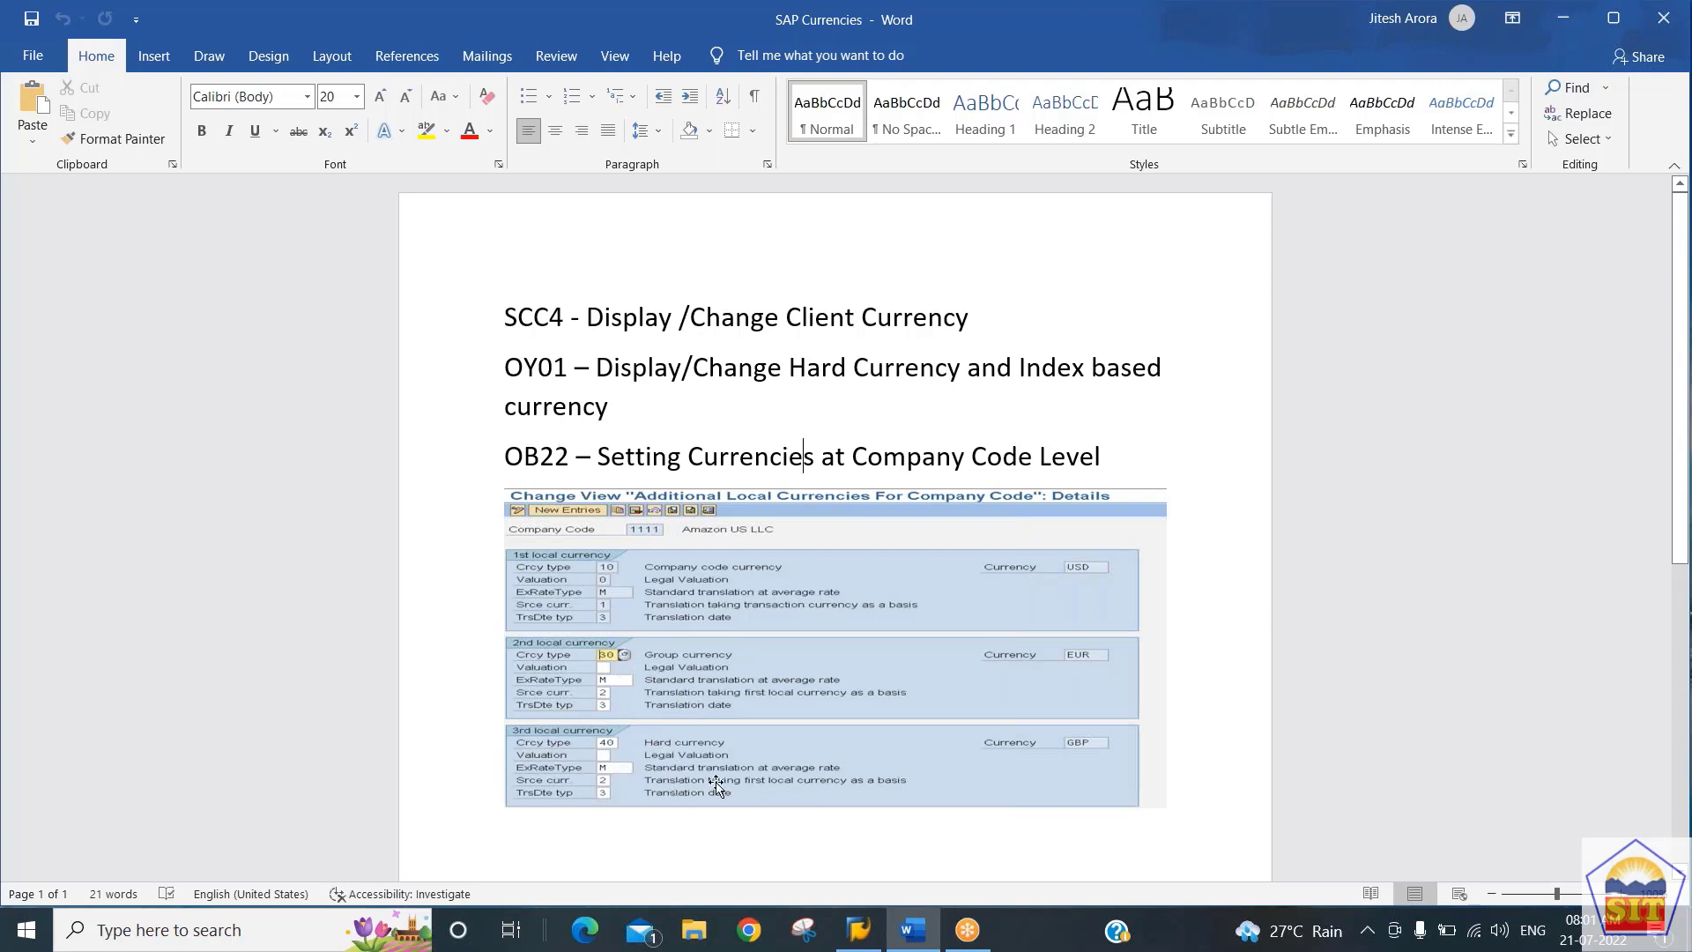
Switch to SAP and open transaction OB22 for additional local currencies of company codes
click(859, 930)
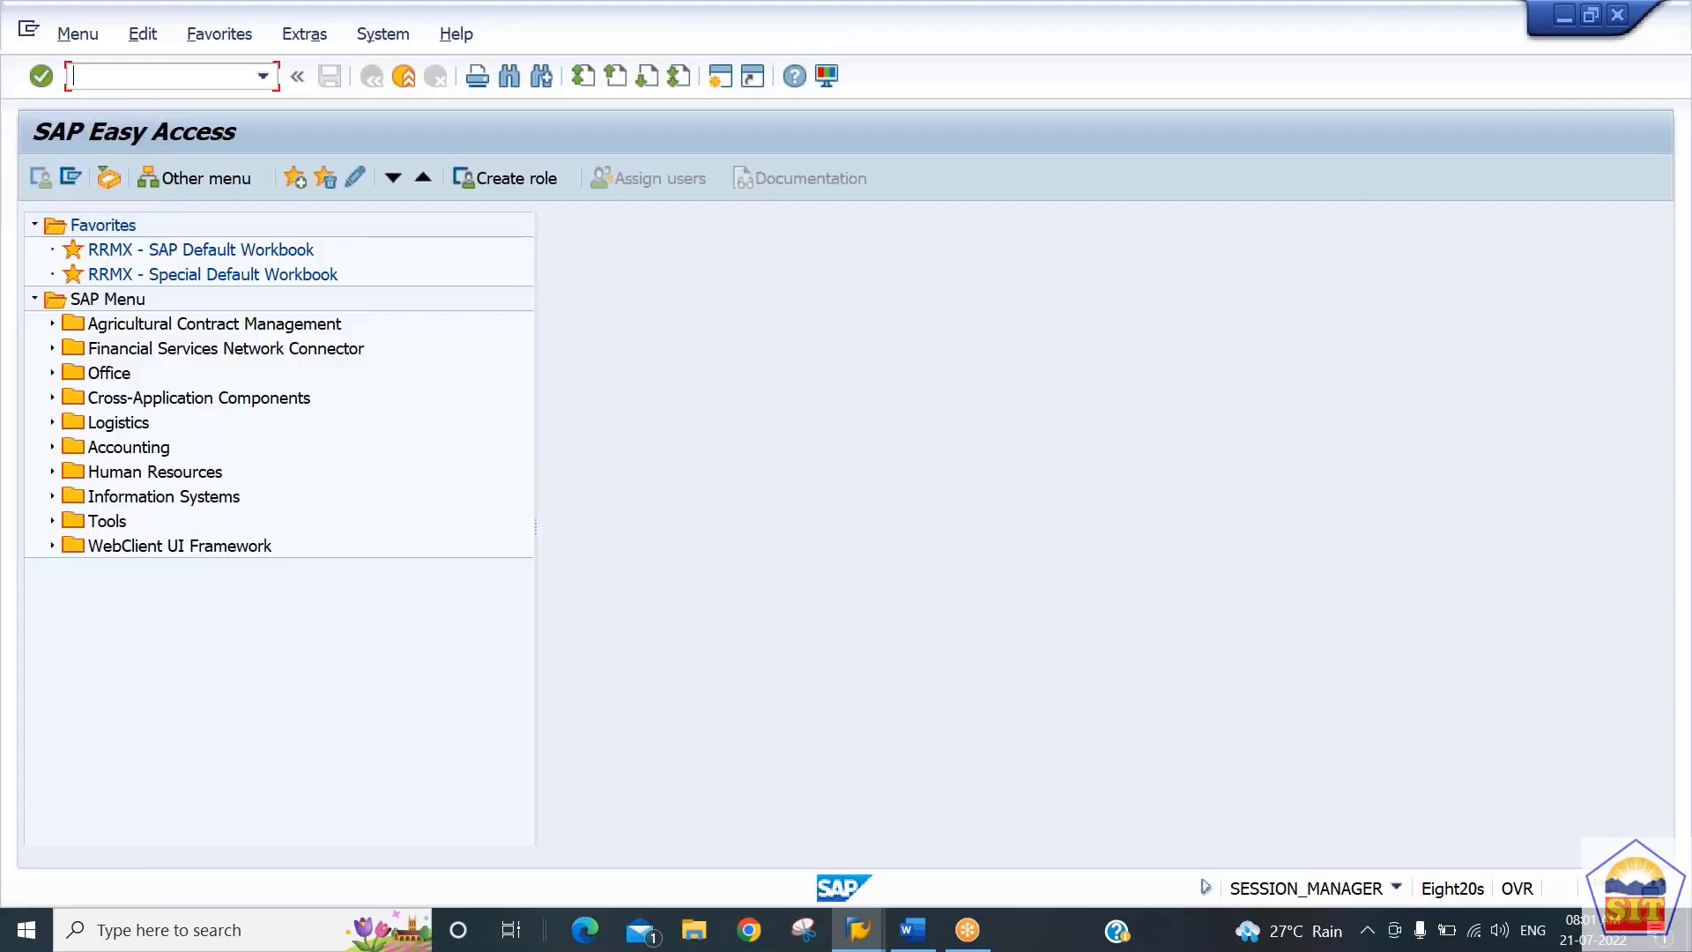
text(ob22)
key(Return)
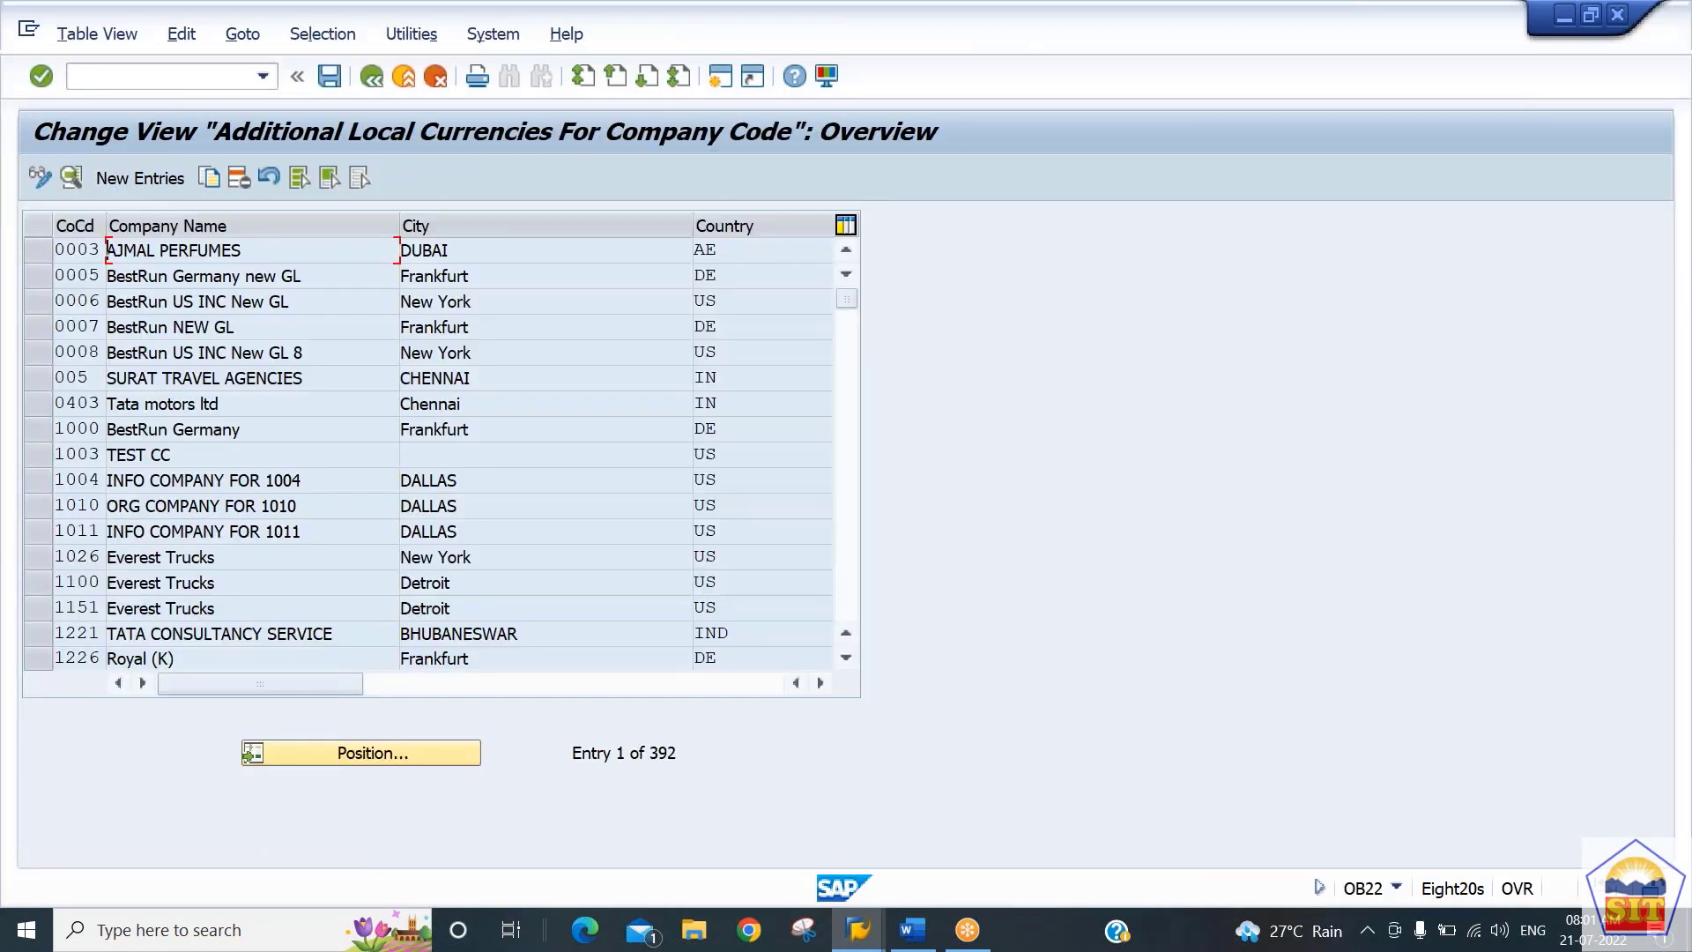
Create a new entry for company code 10IN and load its first local currency settings
click(132, 181)
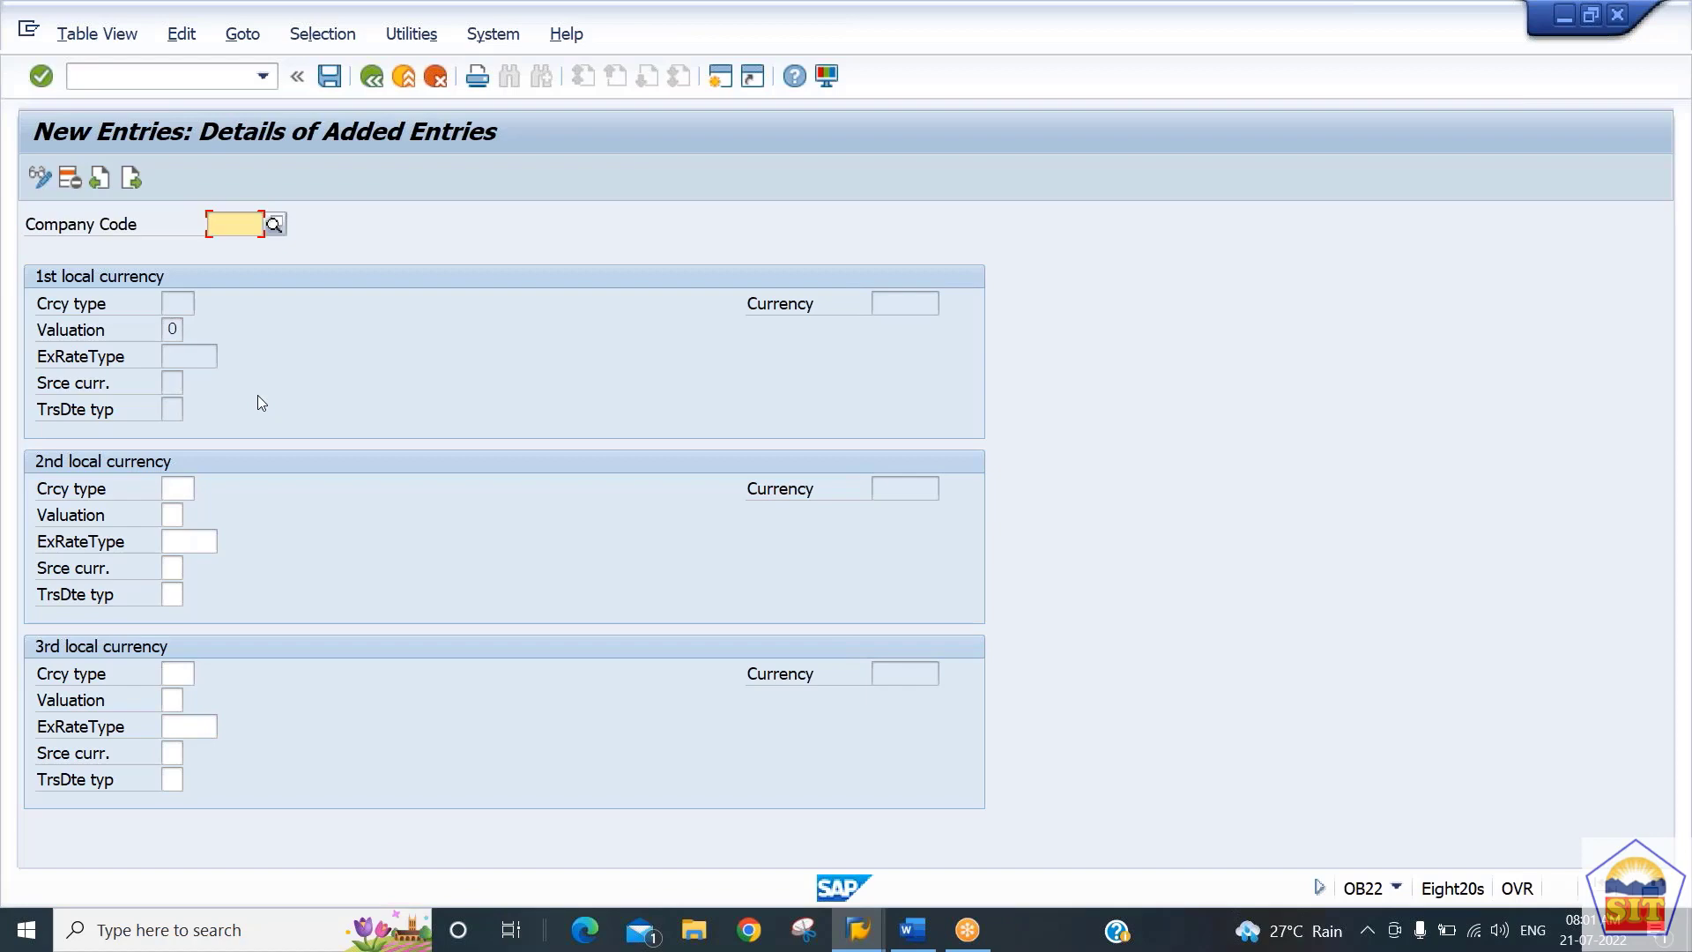
text(10in)
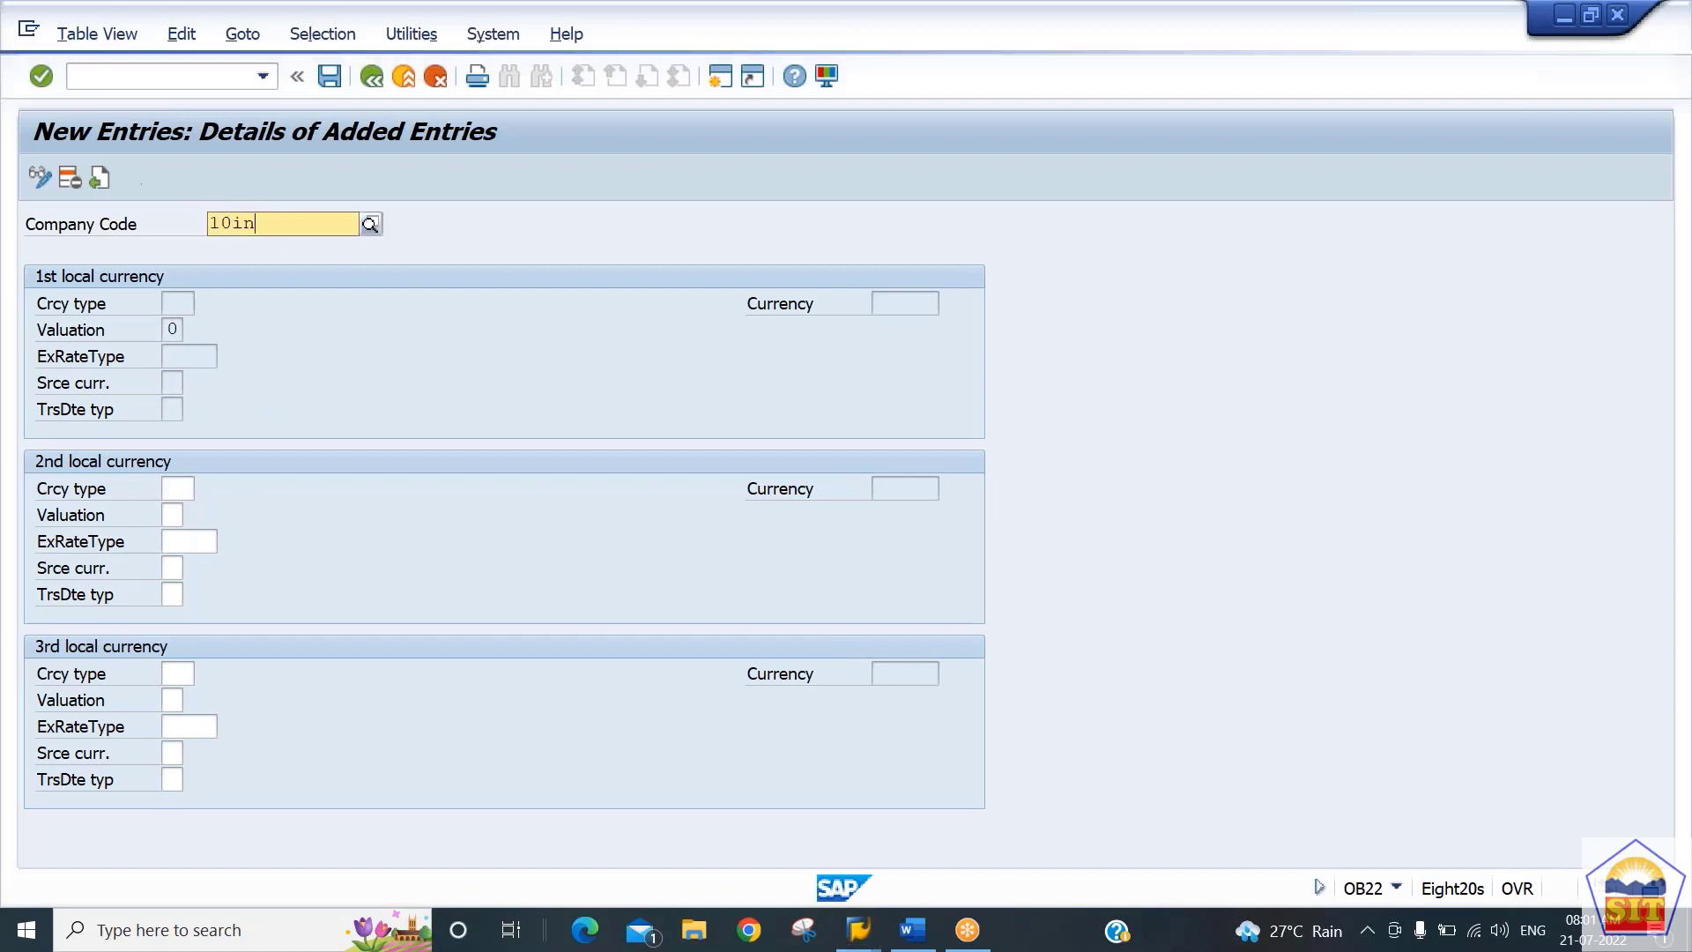
key(Down)
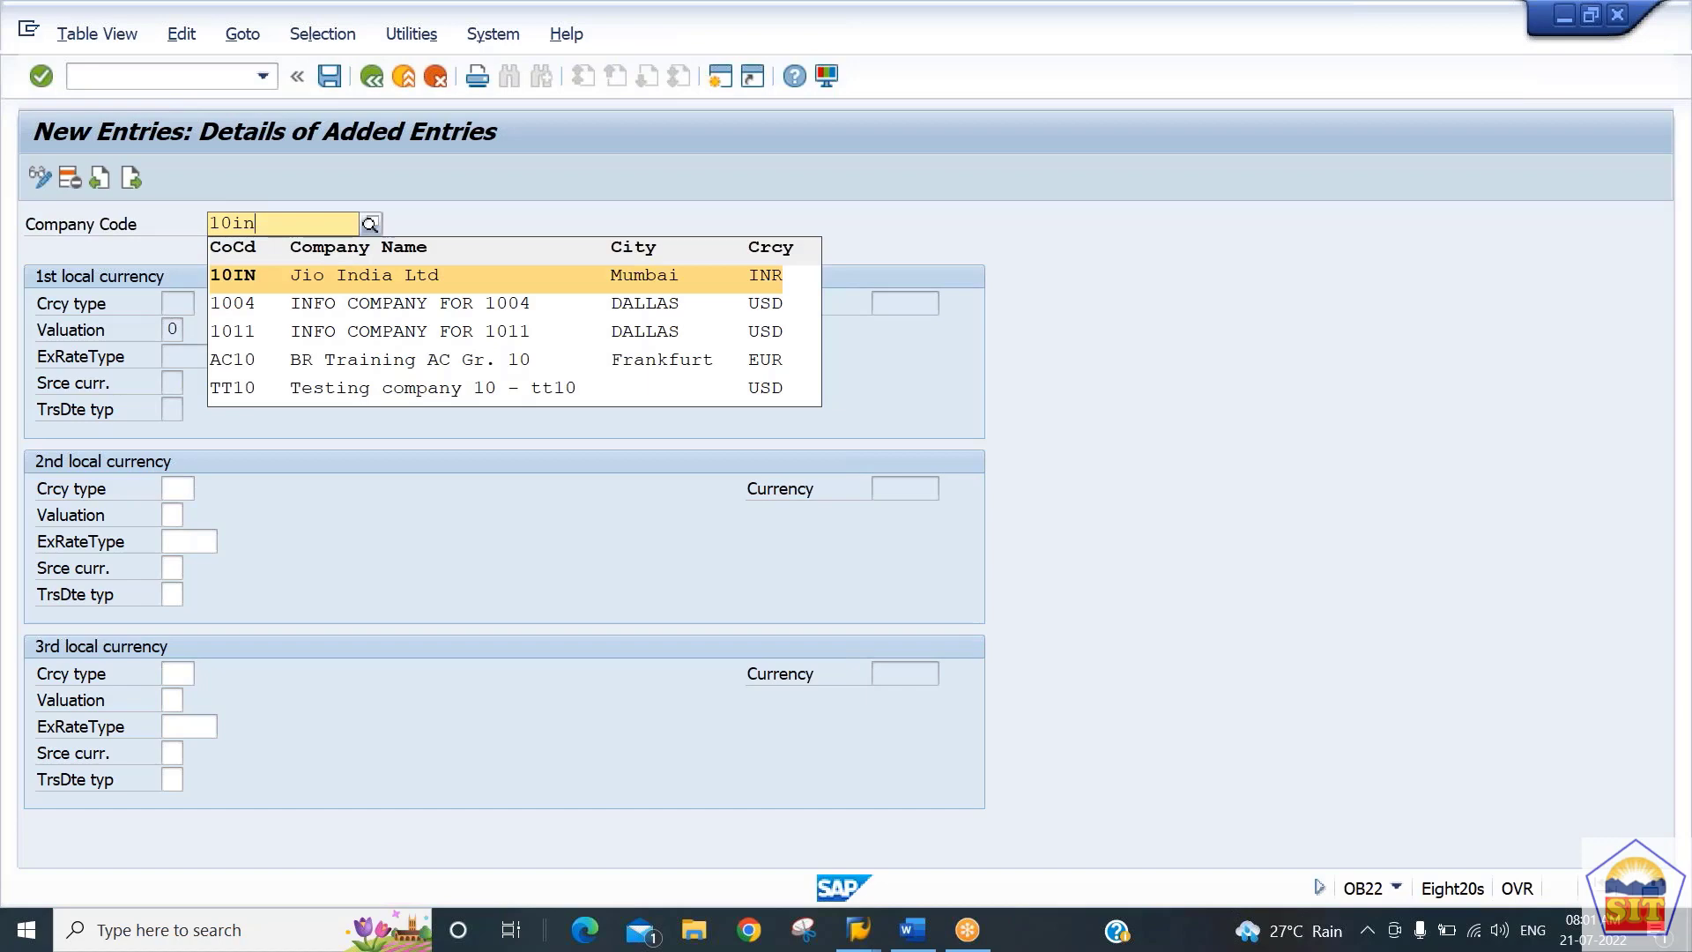
key(Return)
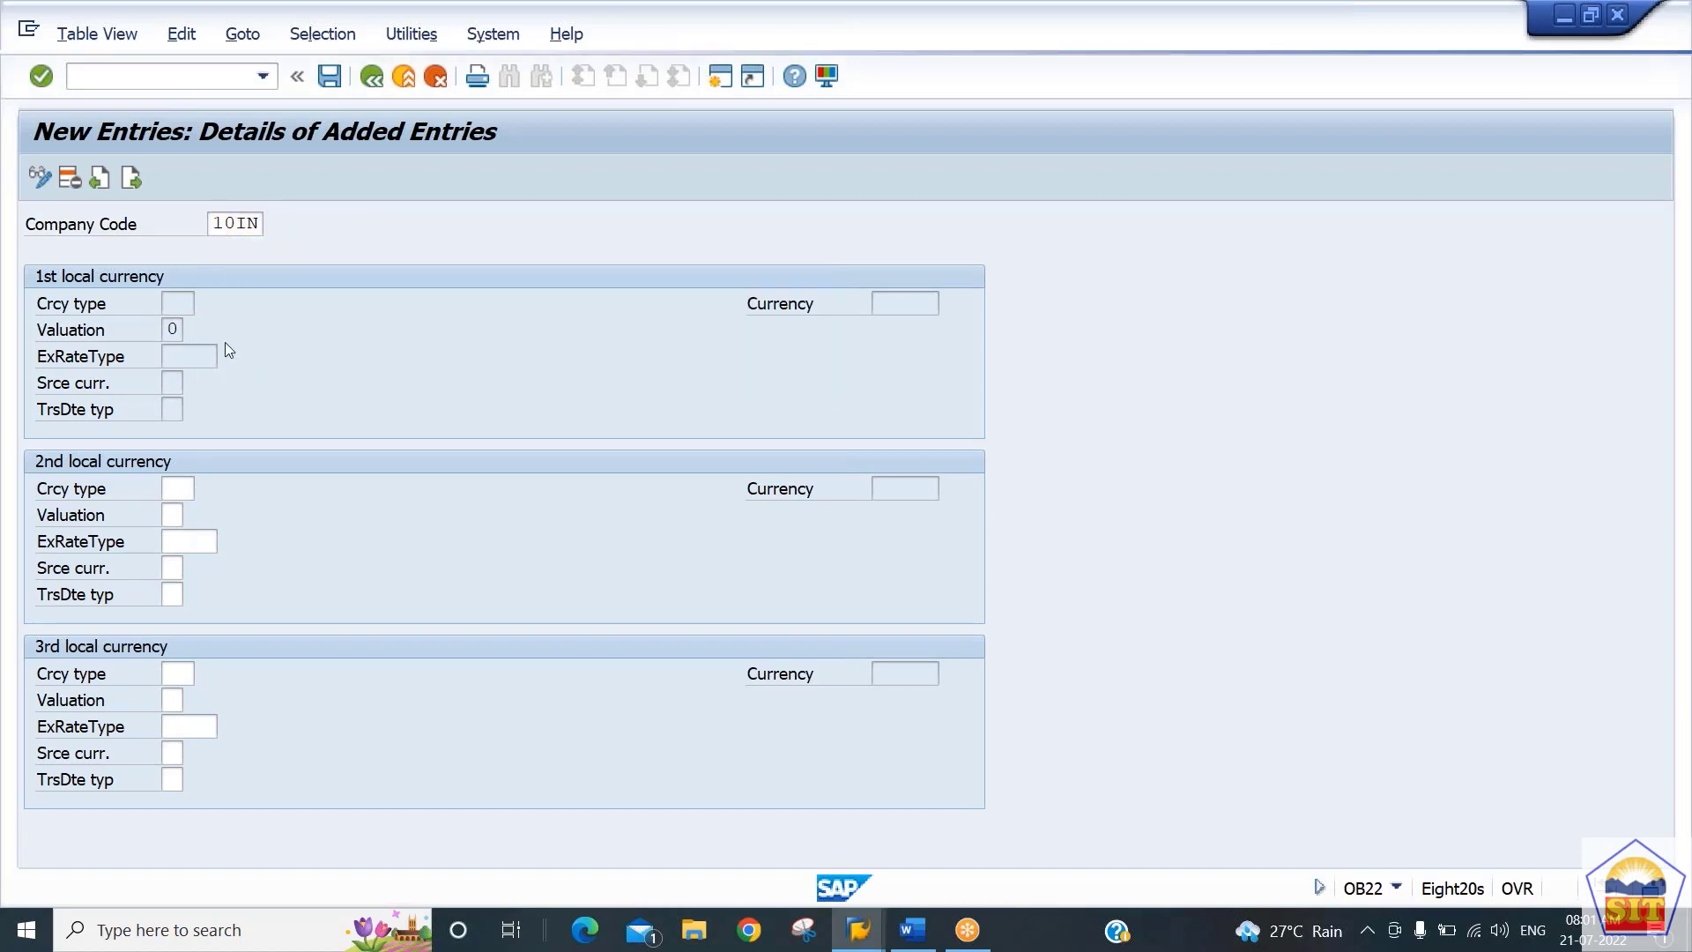
key(Return)
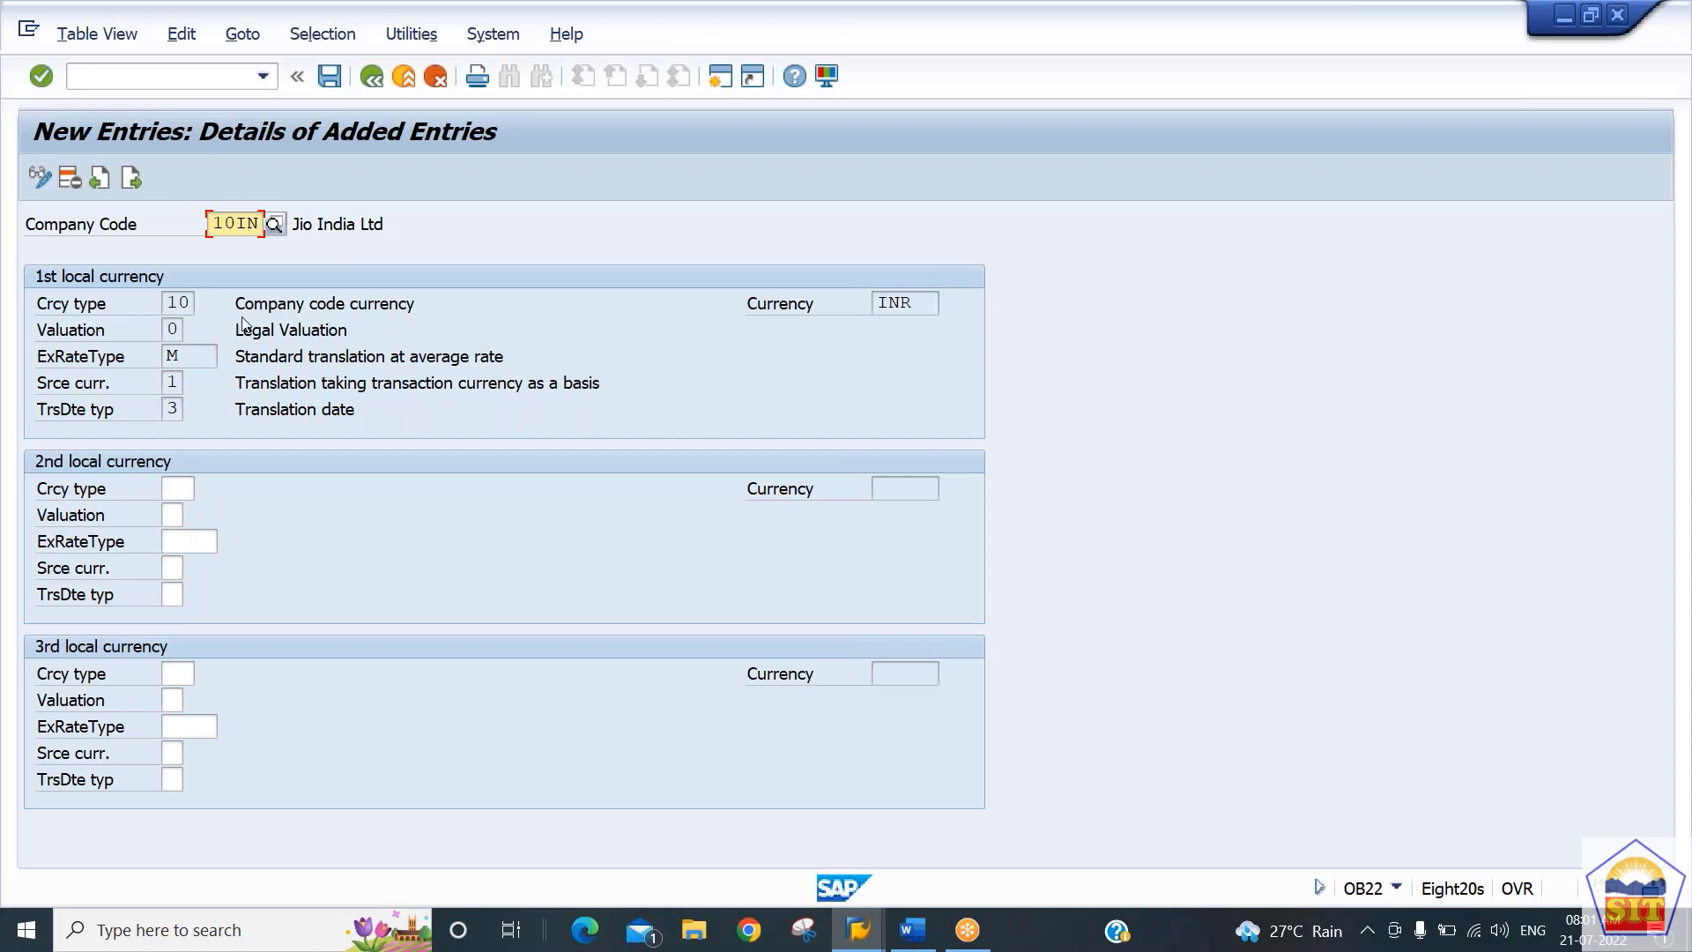
key(Tab)
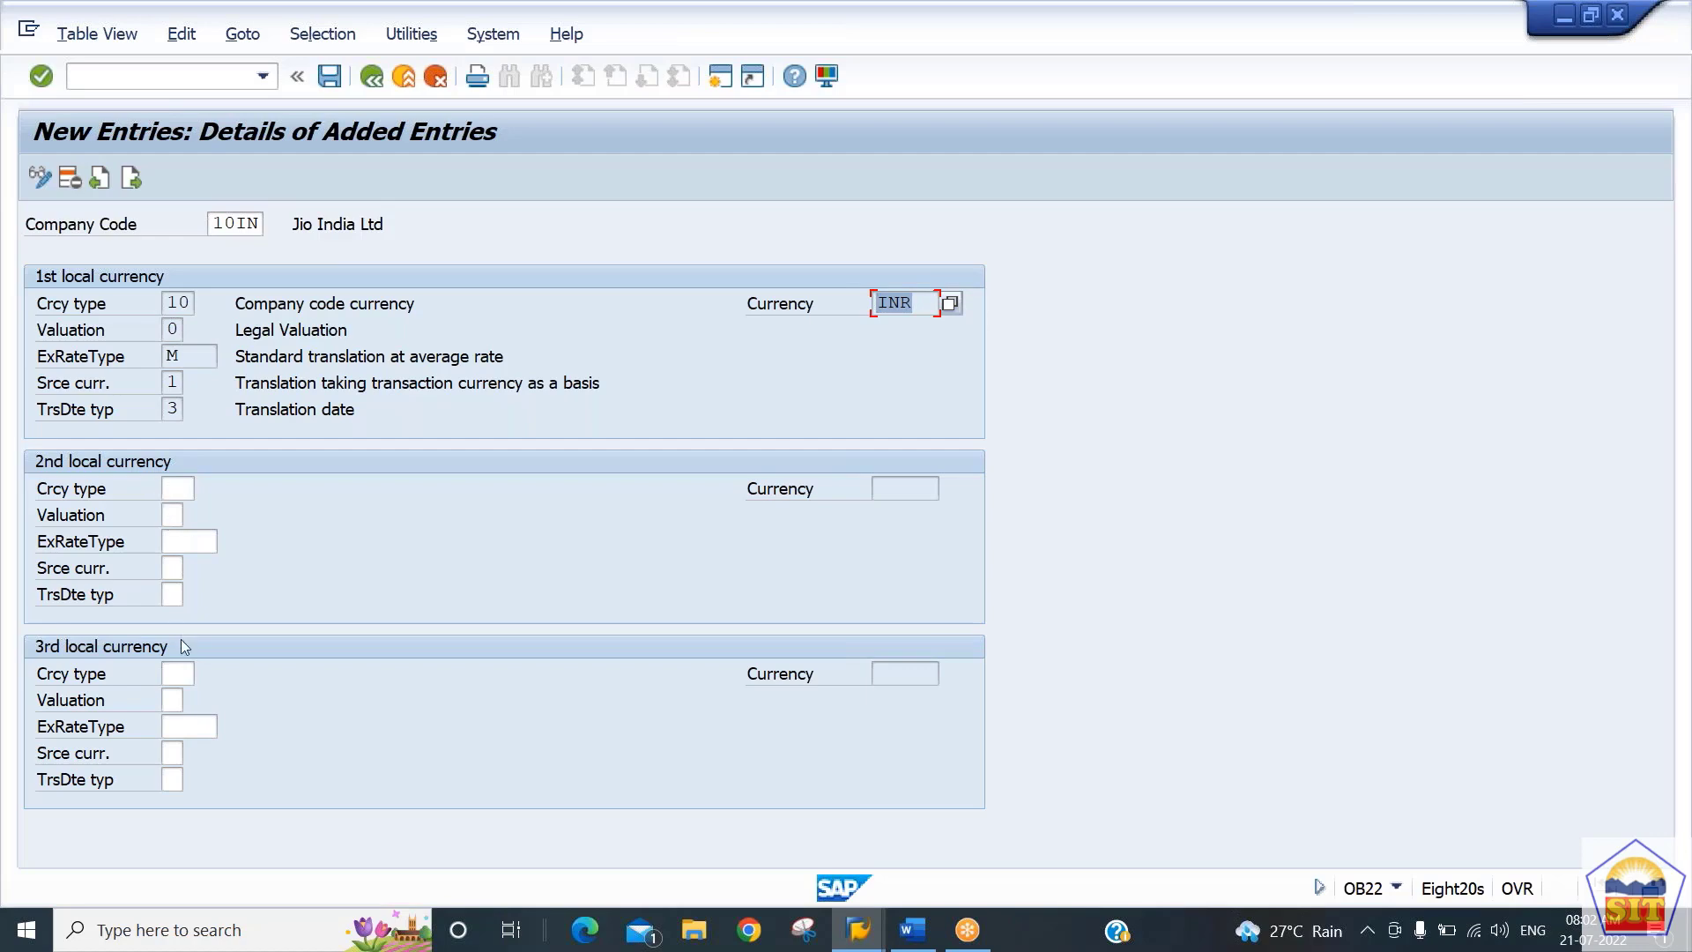
Set the 2nd local currency's currency type to 30, Group currency
click(185, 486)
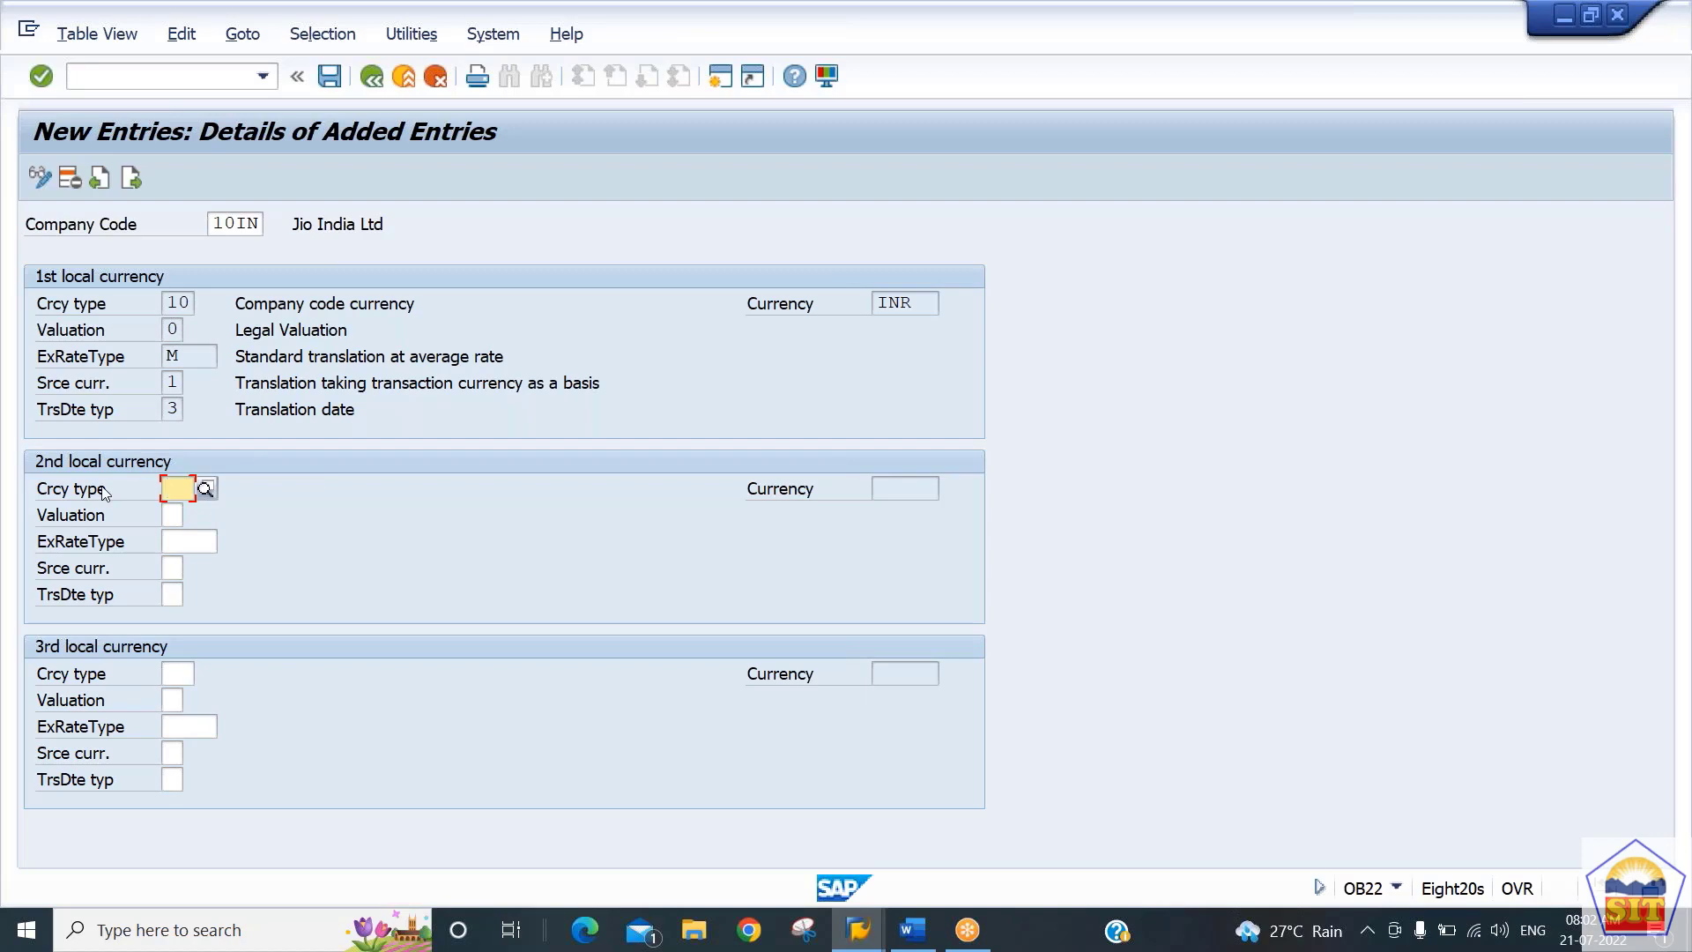
click(205, 488)
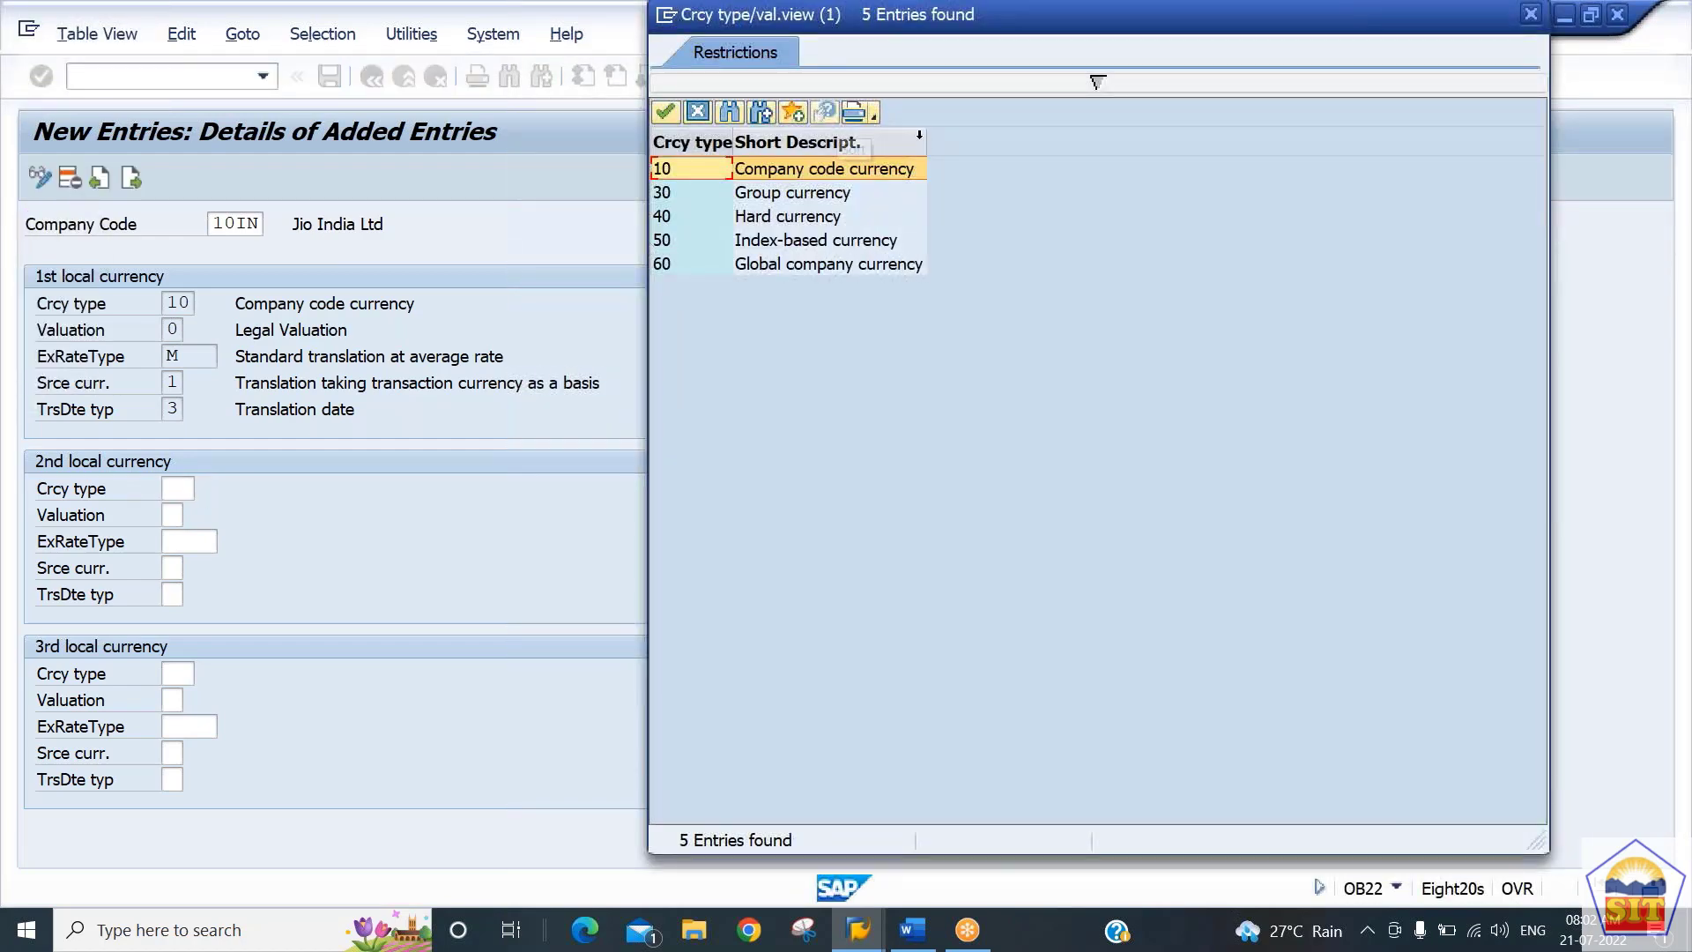
click(779, 192)
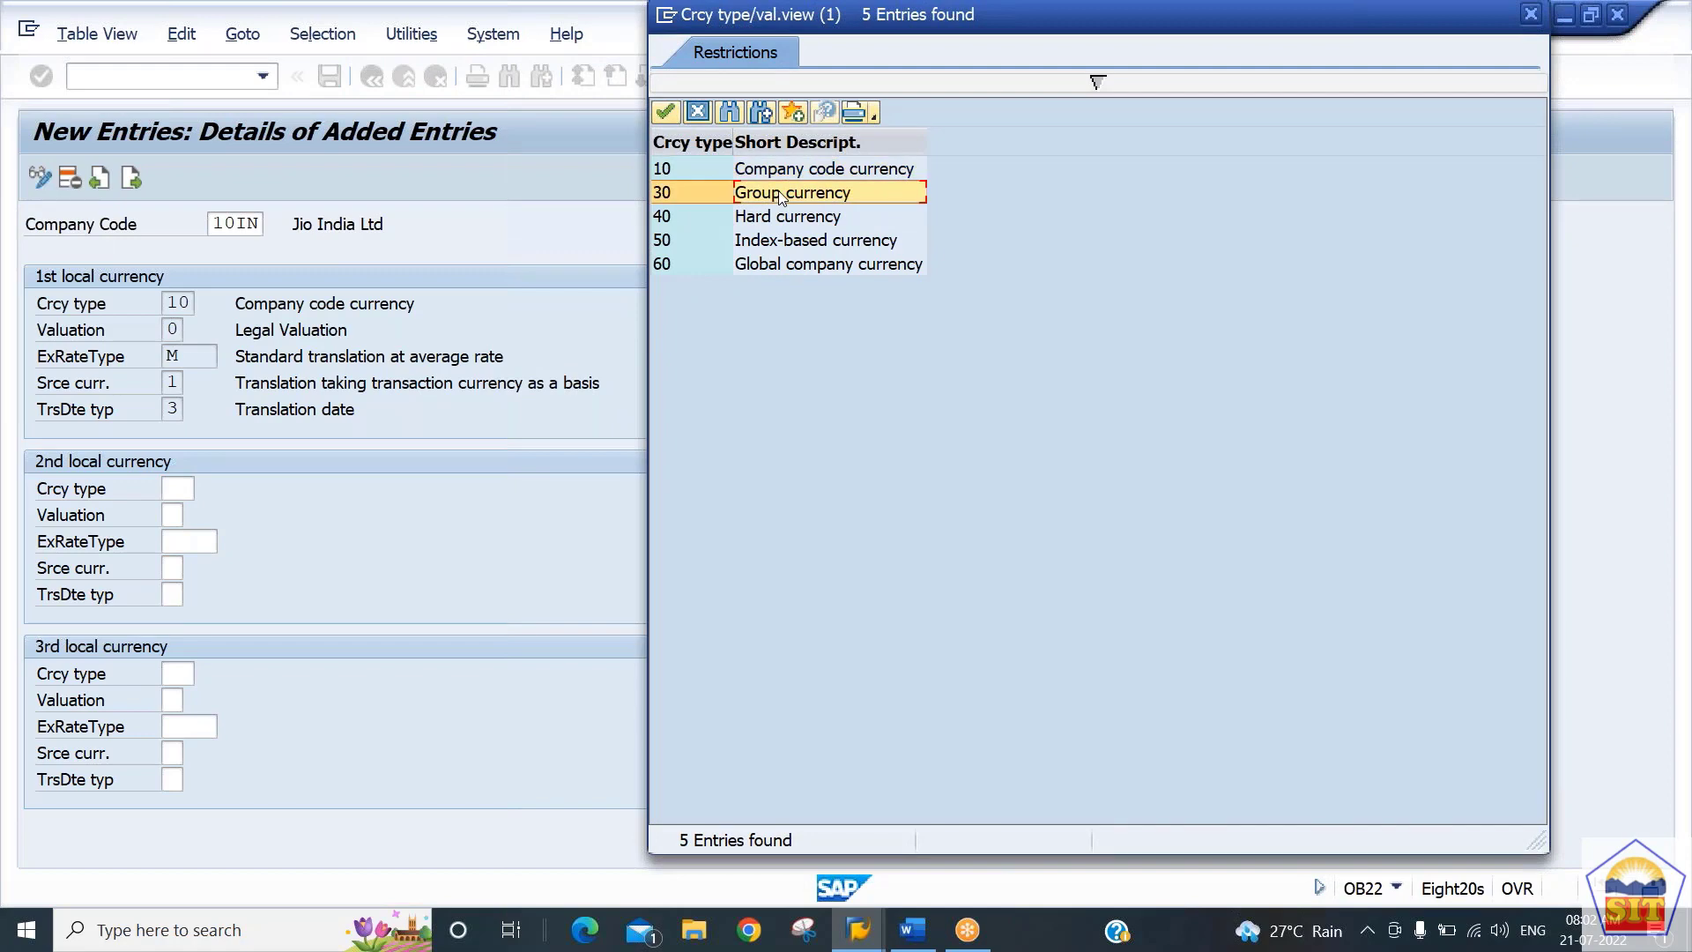
double_click(779, 192)
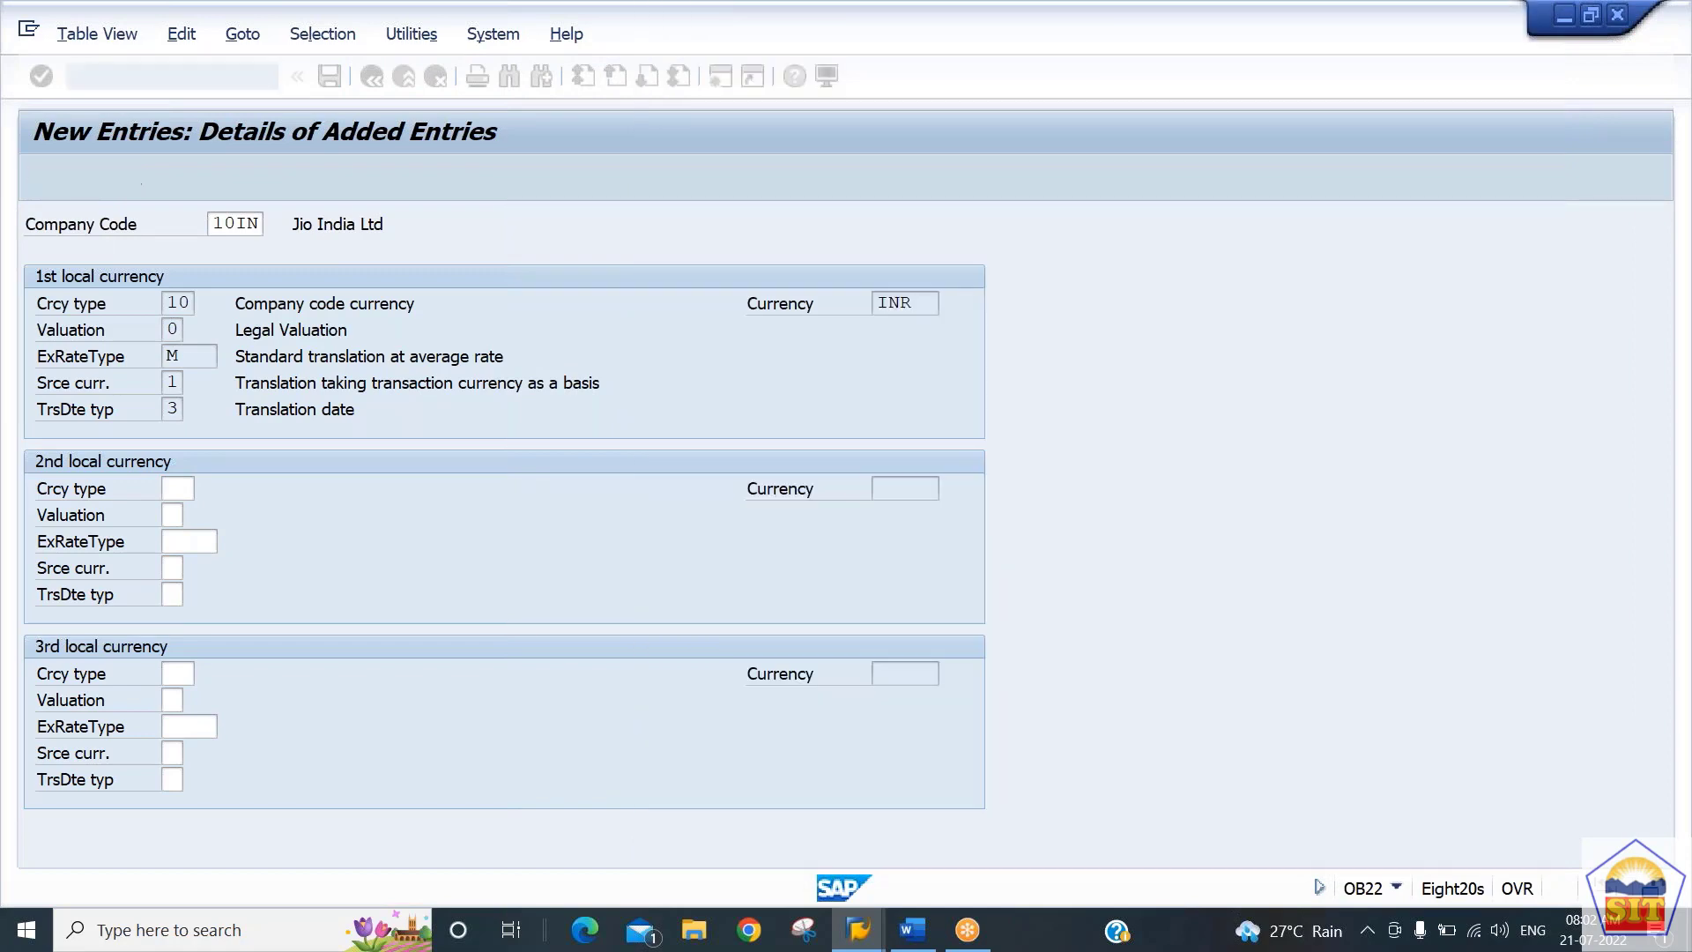
key(Return)
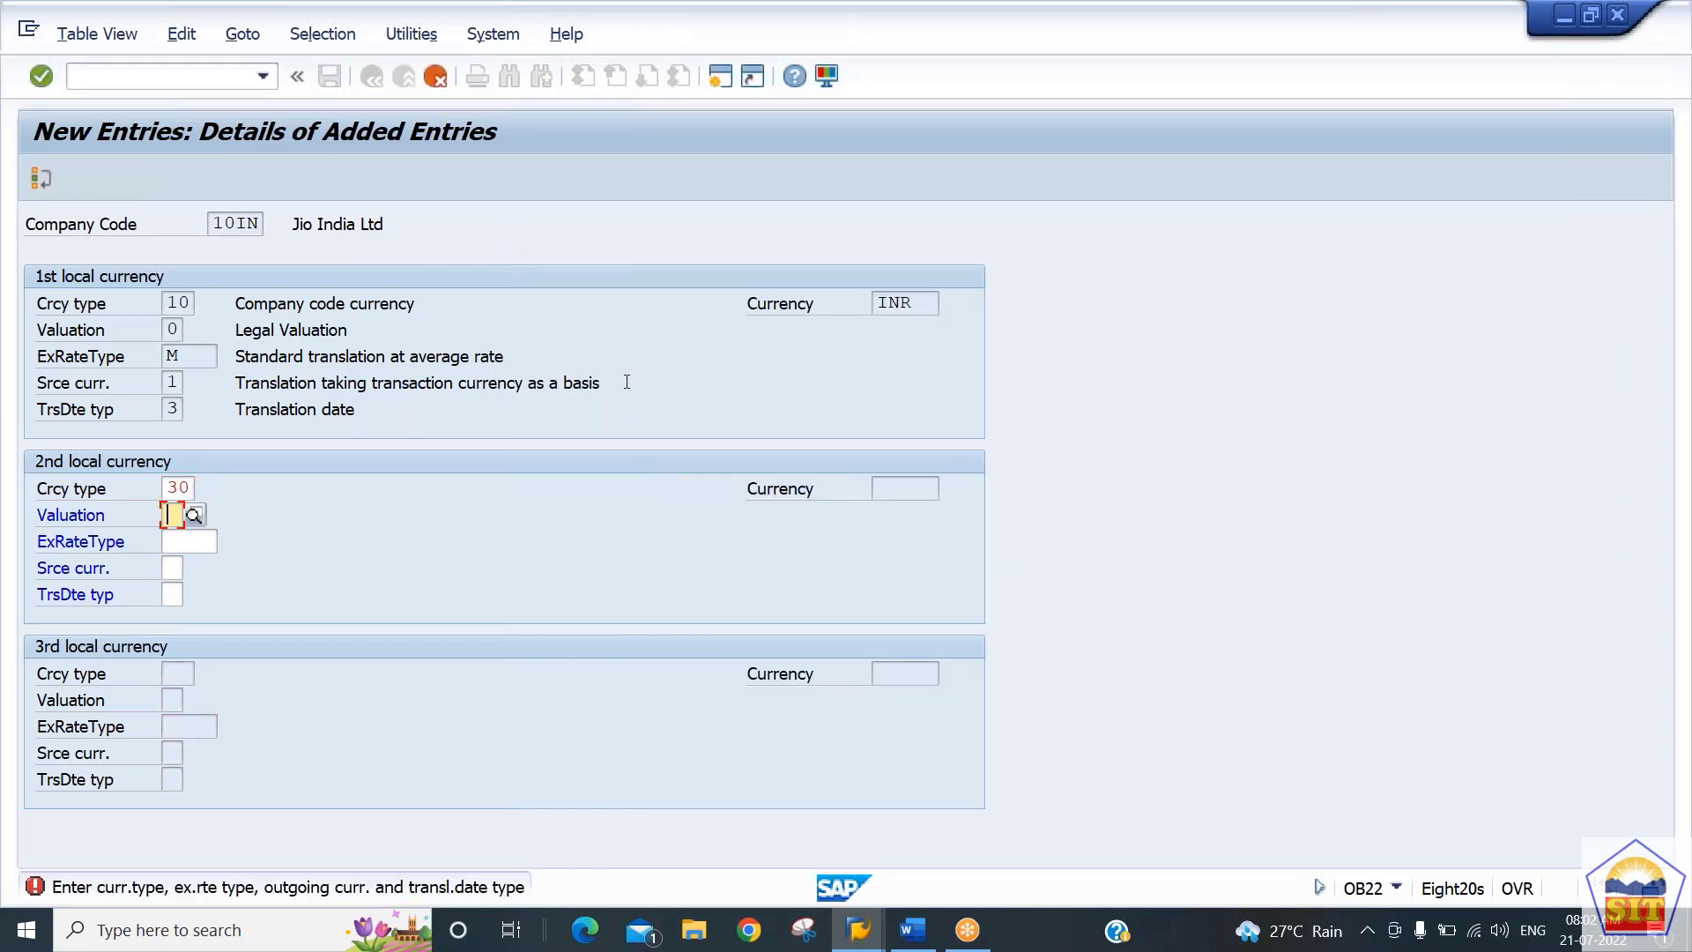
Complete the 2nd local currency with exchange rate type M, source currency 2 and translation date type 3
key(Tab)
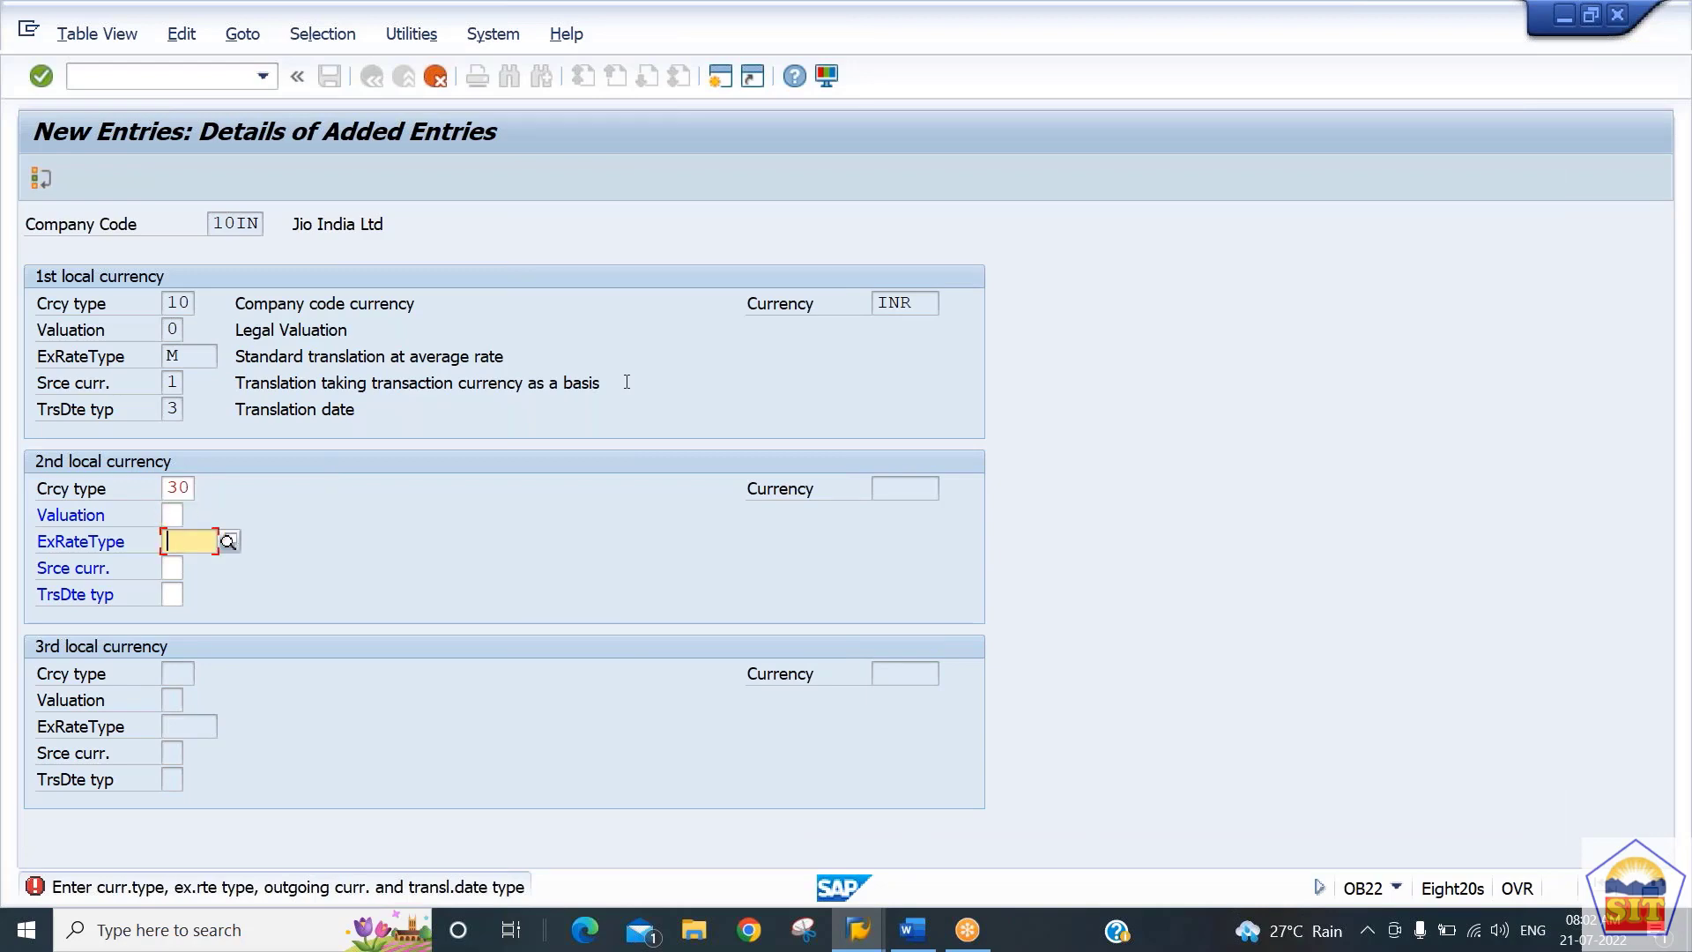
text(m)
key(Return)
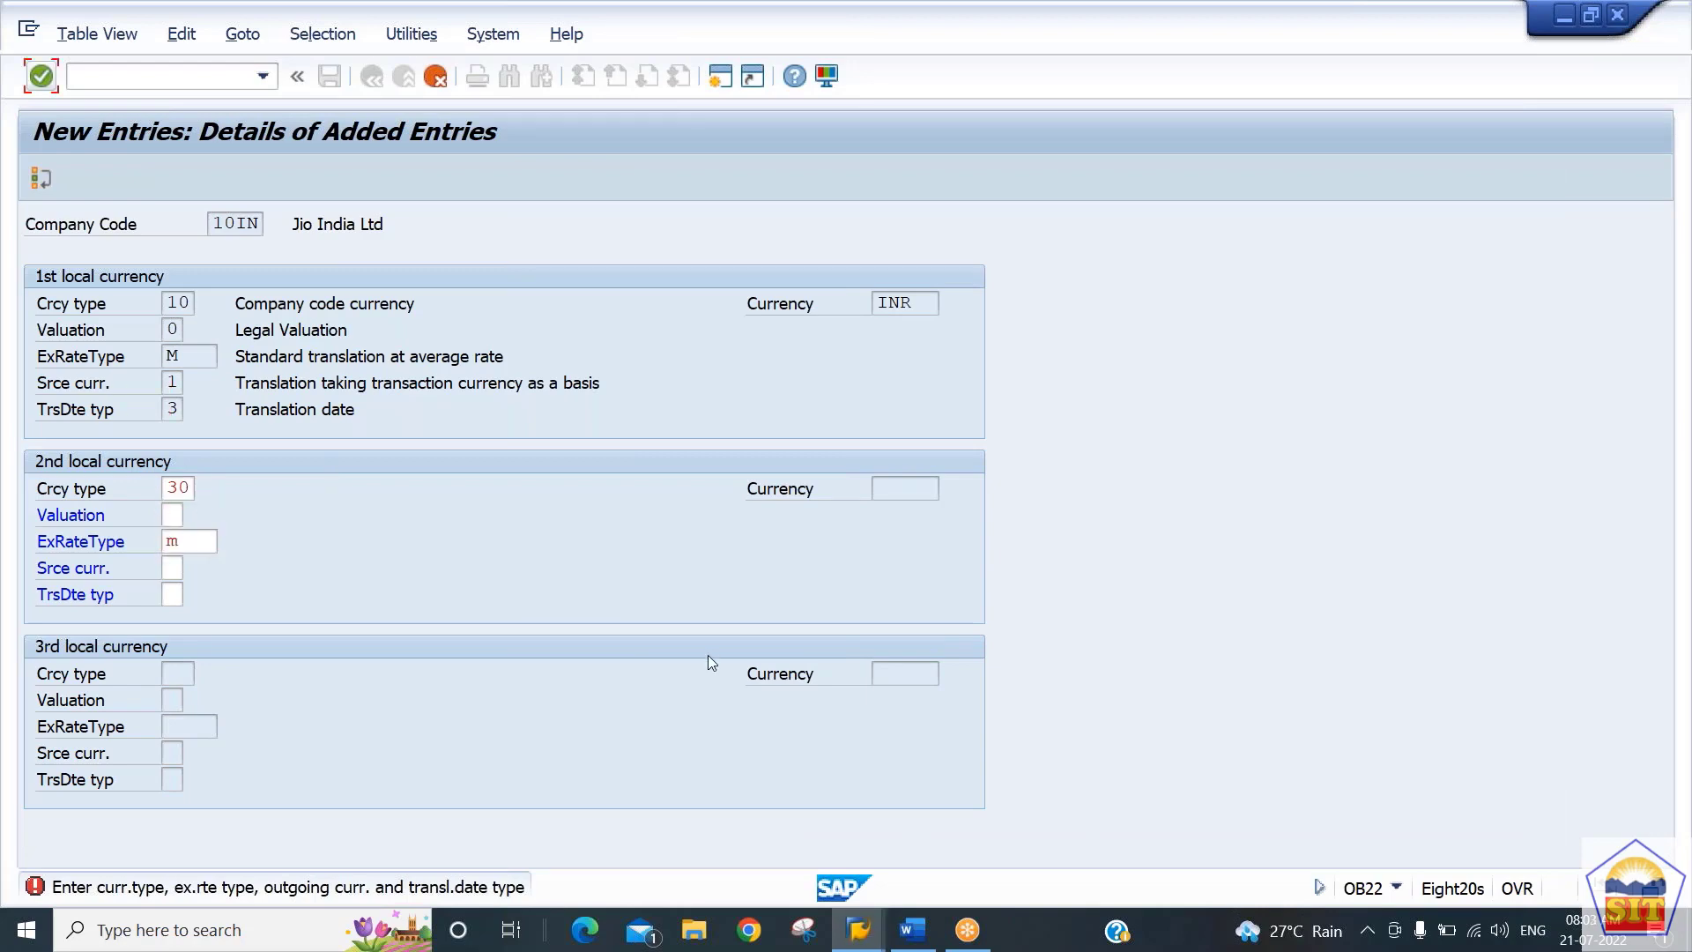
click(174, 569)
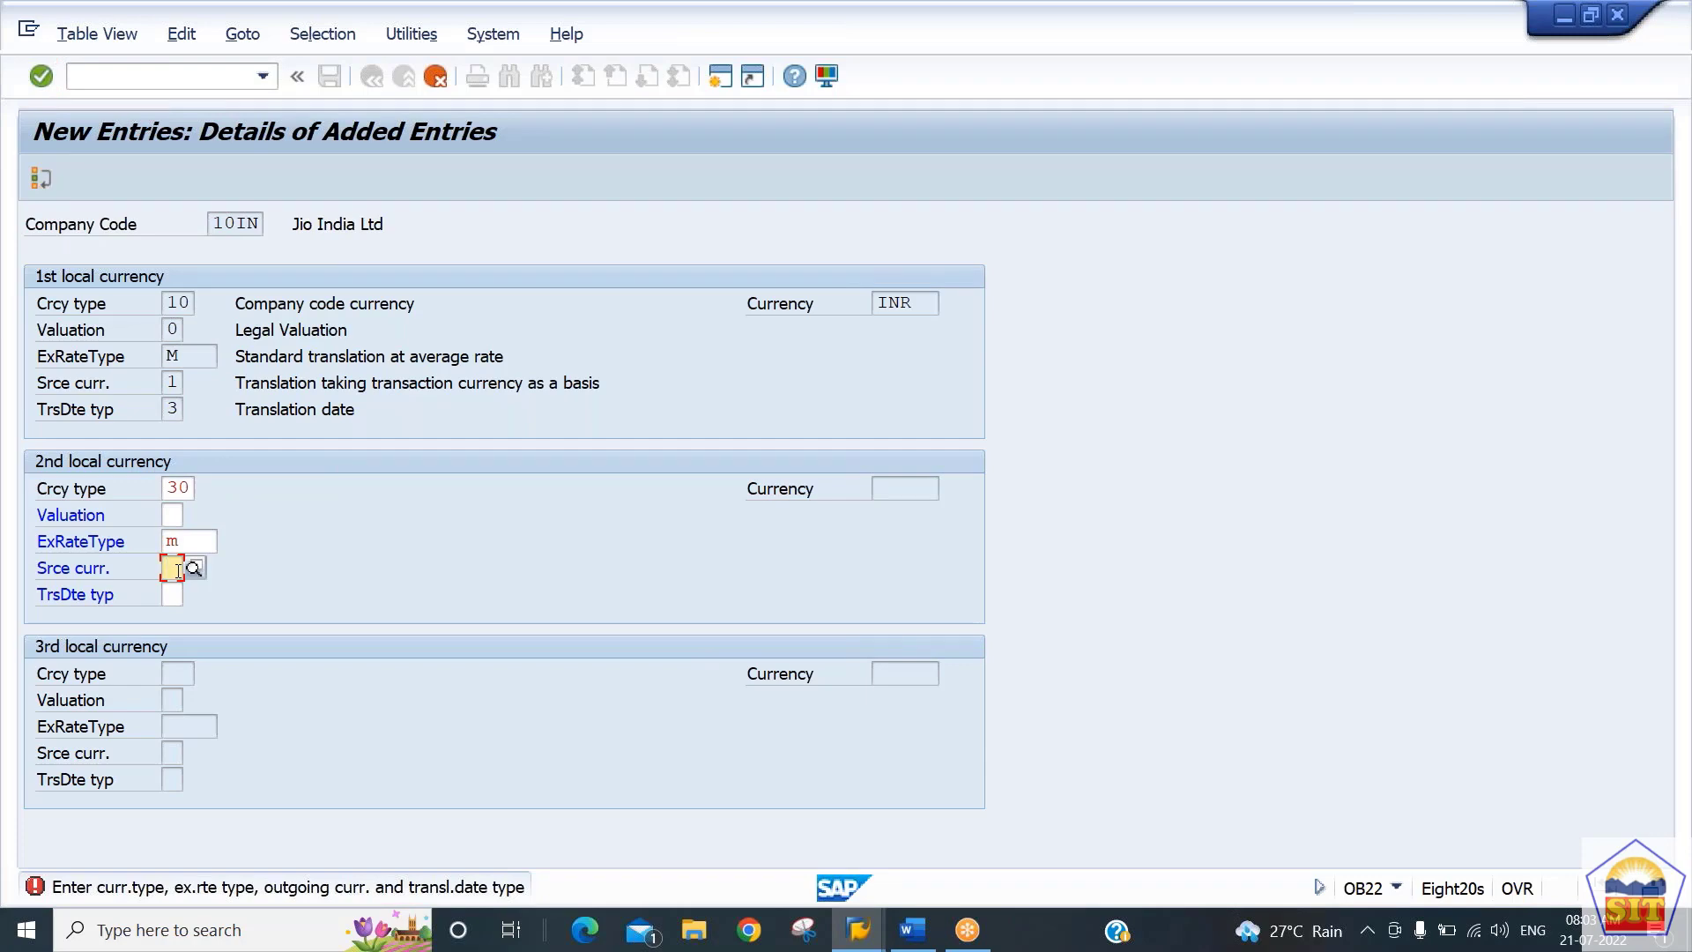
text(2)
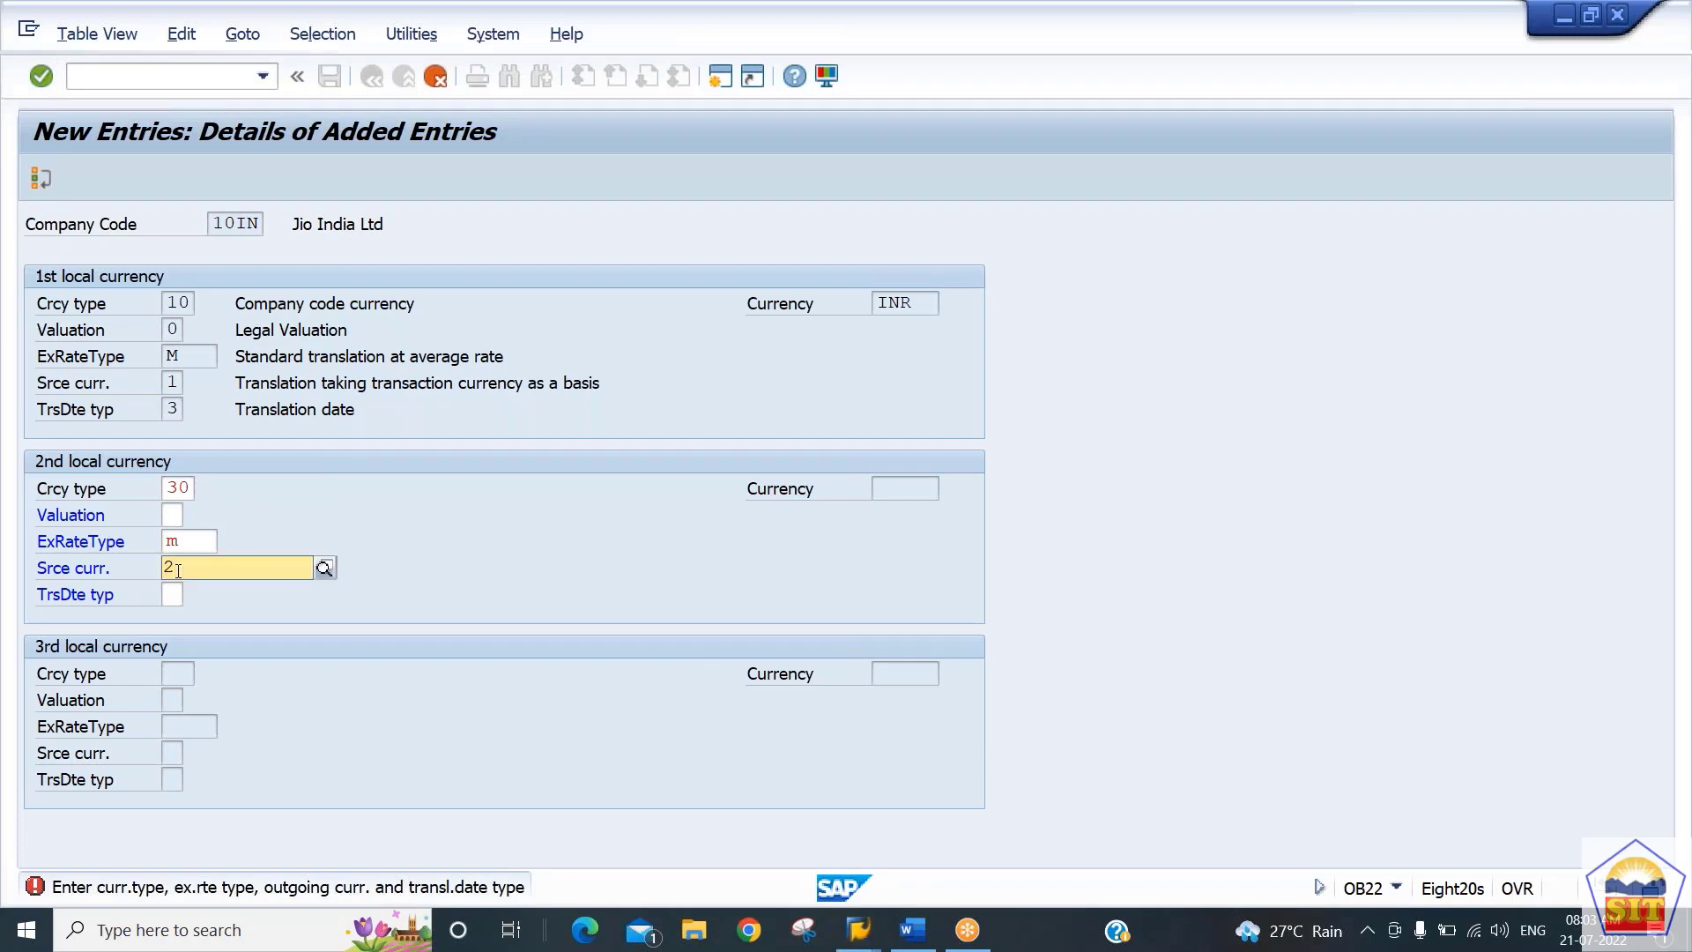
key(Down)
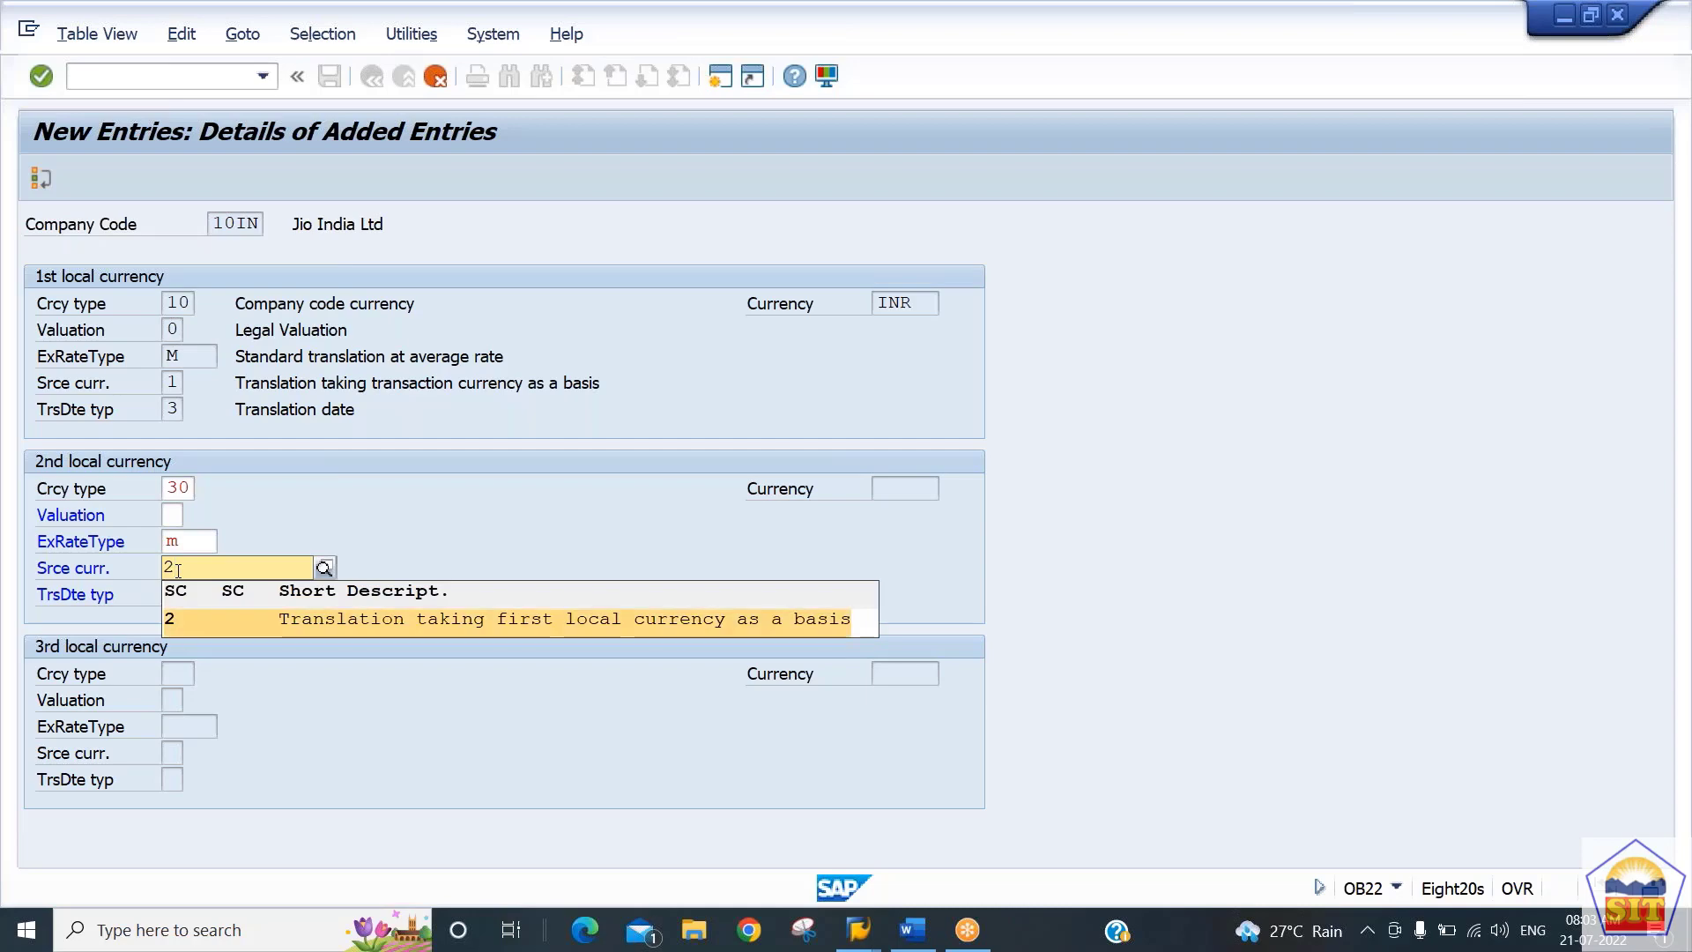
key(Return)
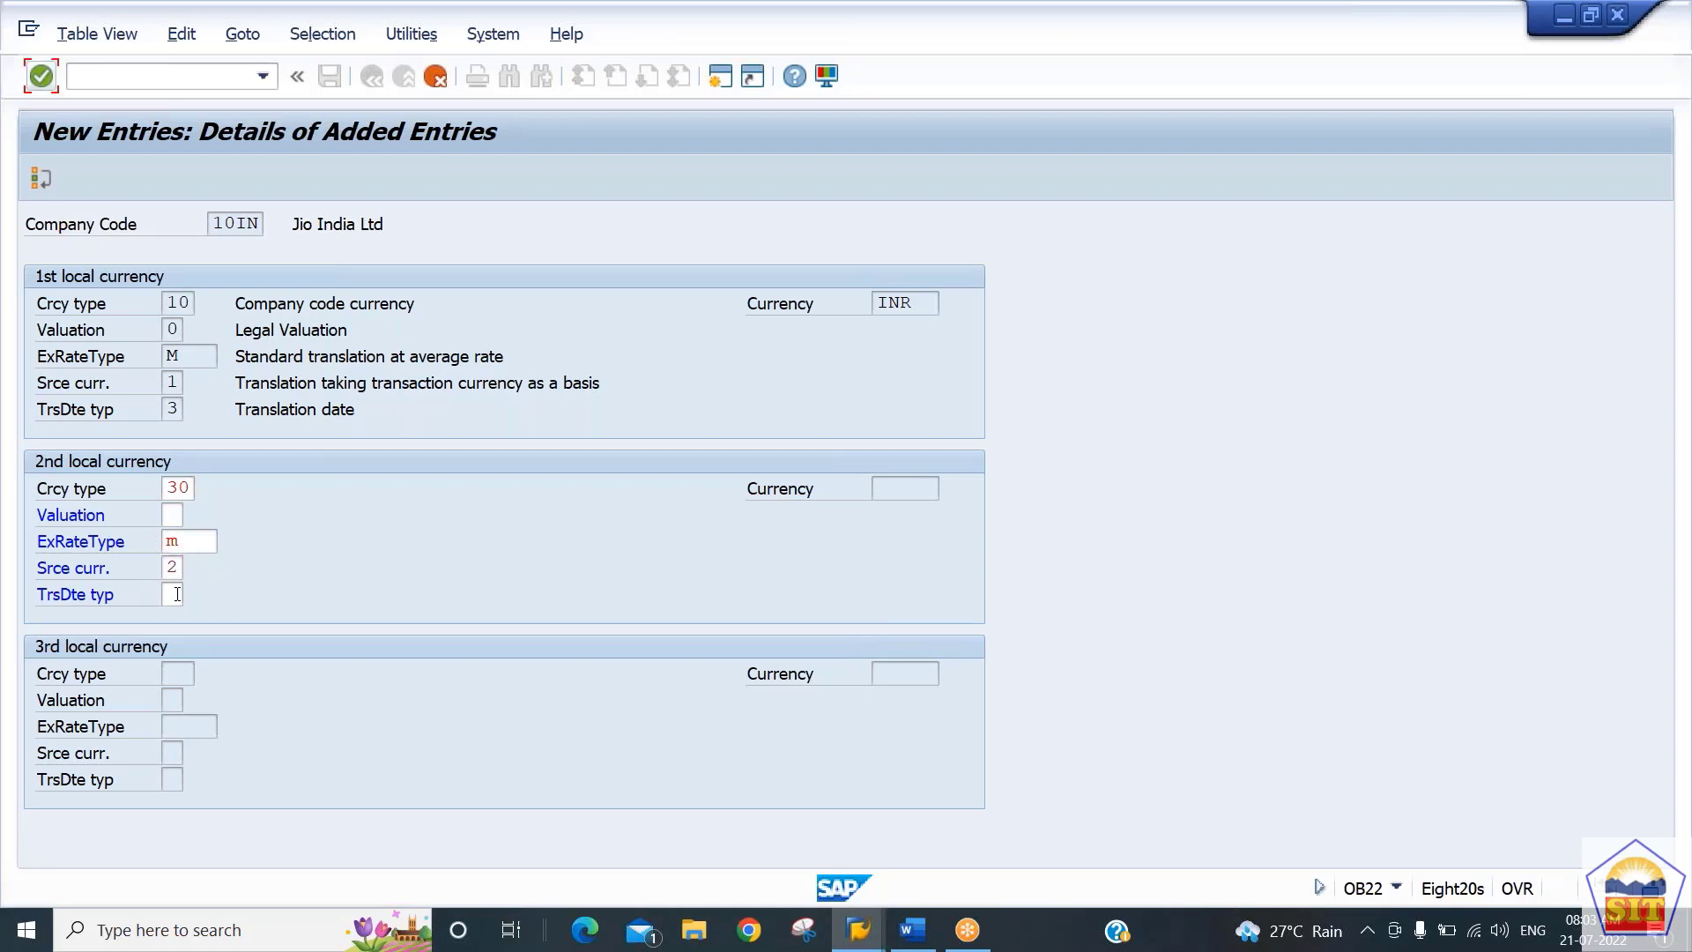
click(177, 594)
text(3)
key(Return)
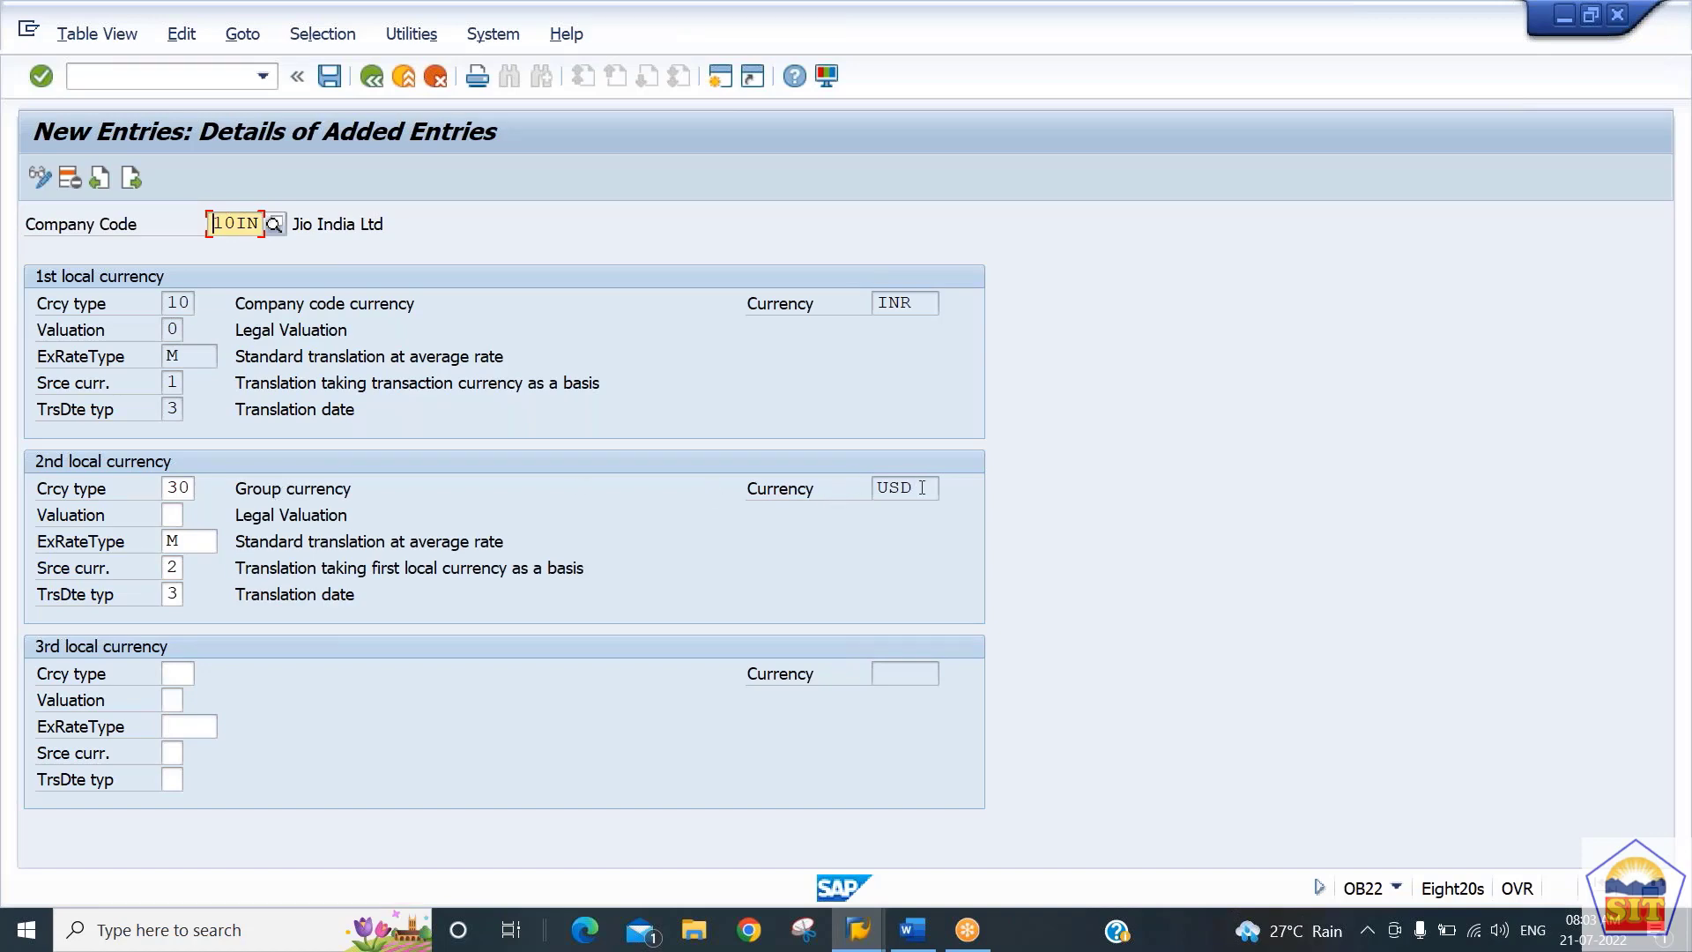
drag(913, 487, 876, 488)
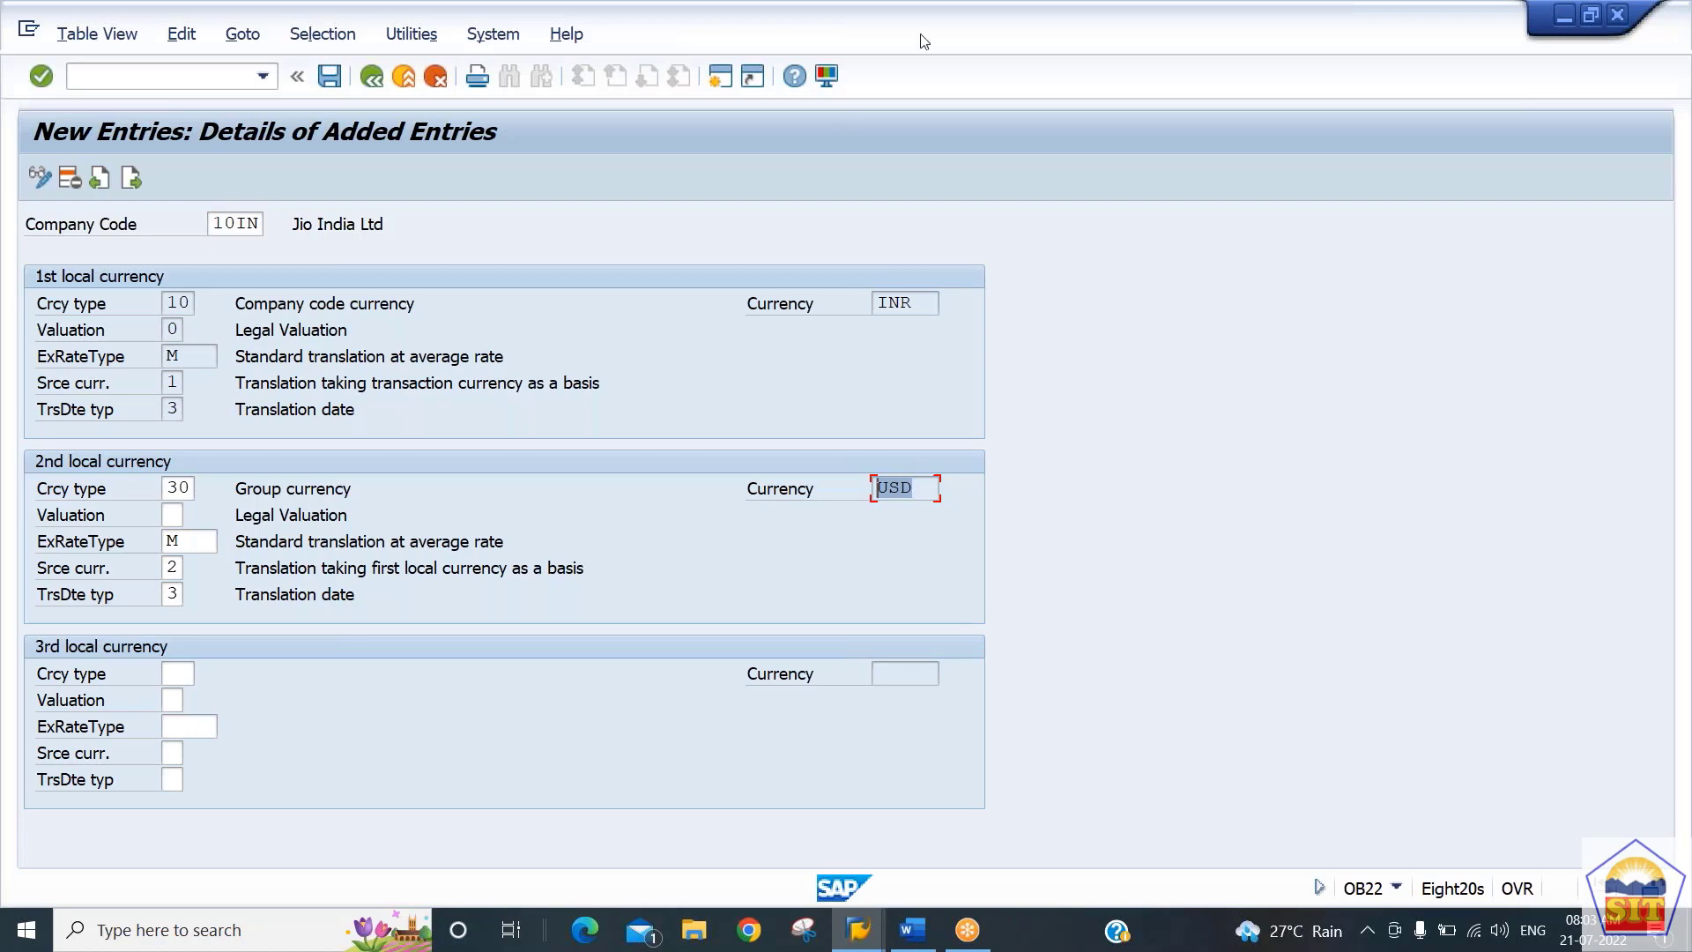
Open a new SAP session and run transaction SCC4, checking the client currency code against the Word notes
click(718, 81)
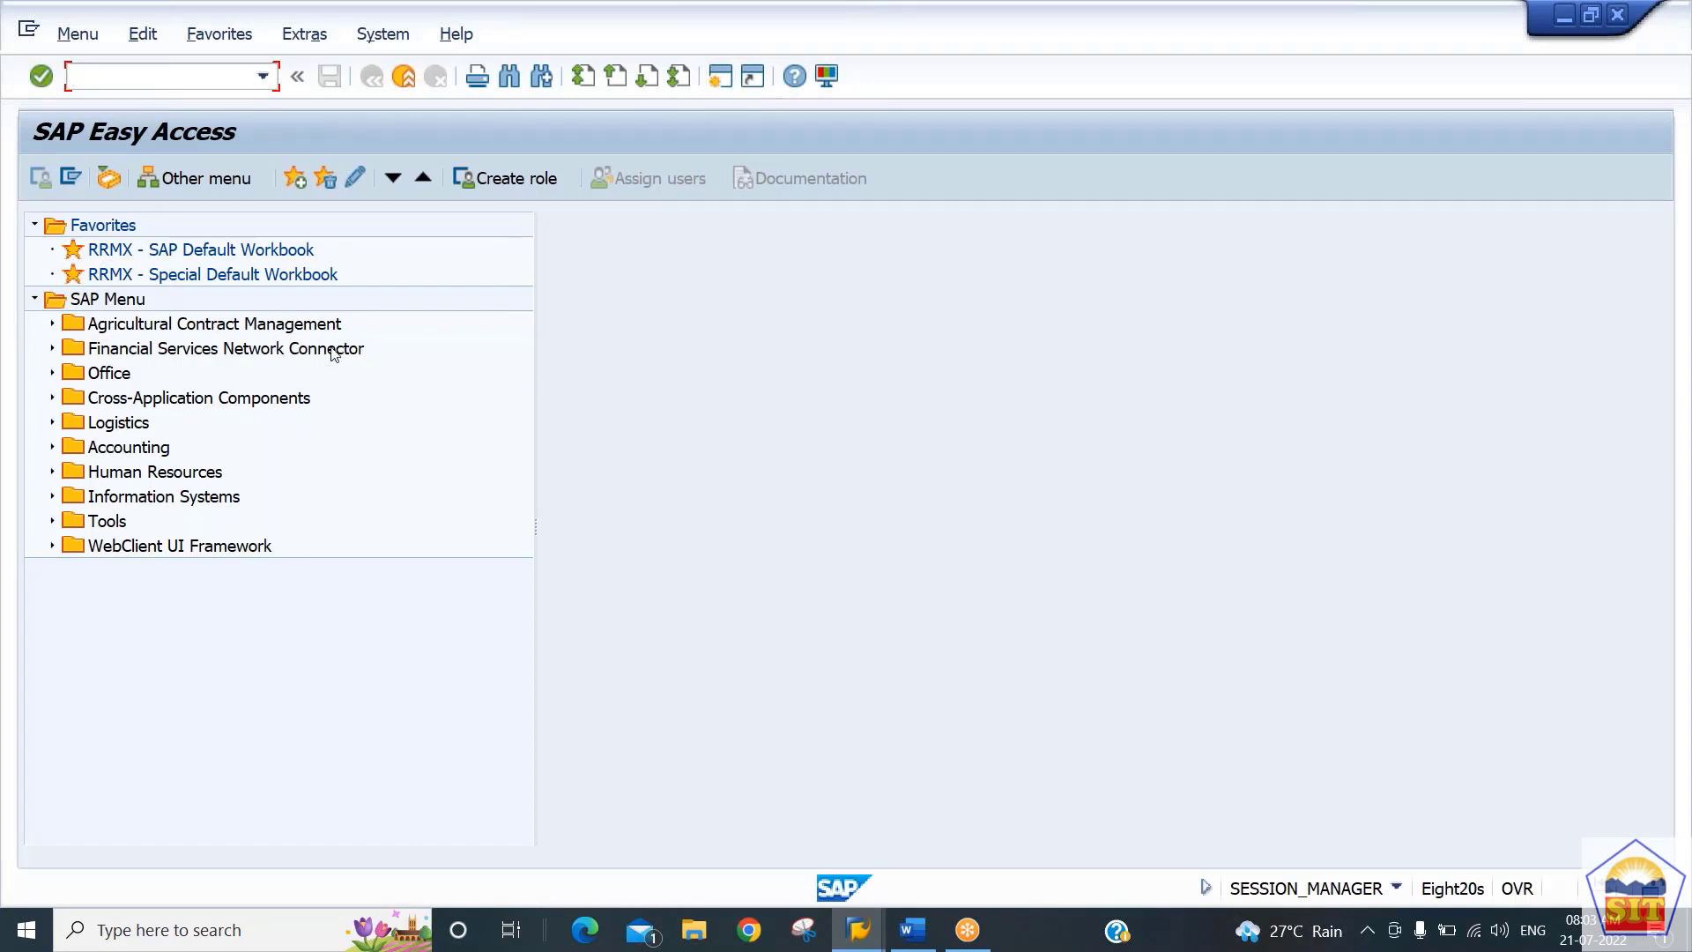
text(scc4)
click(912, 930)
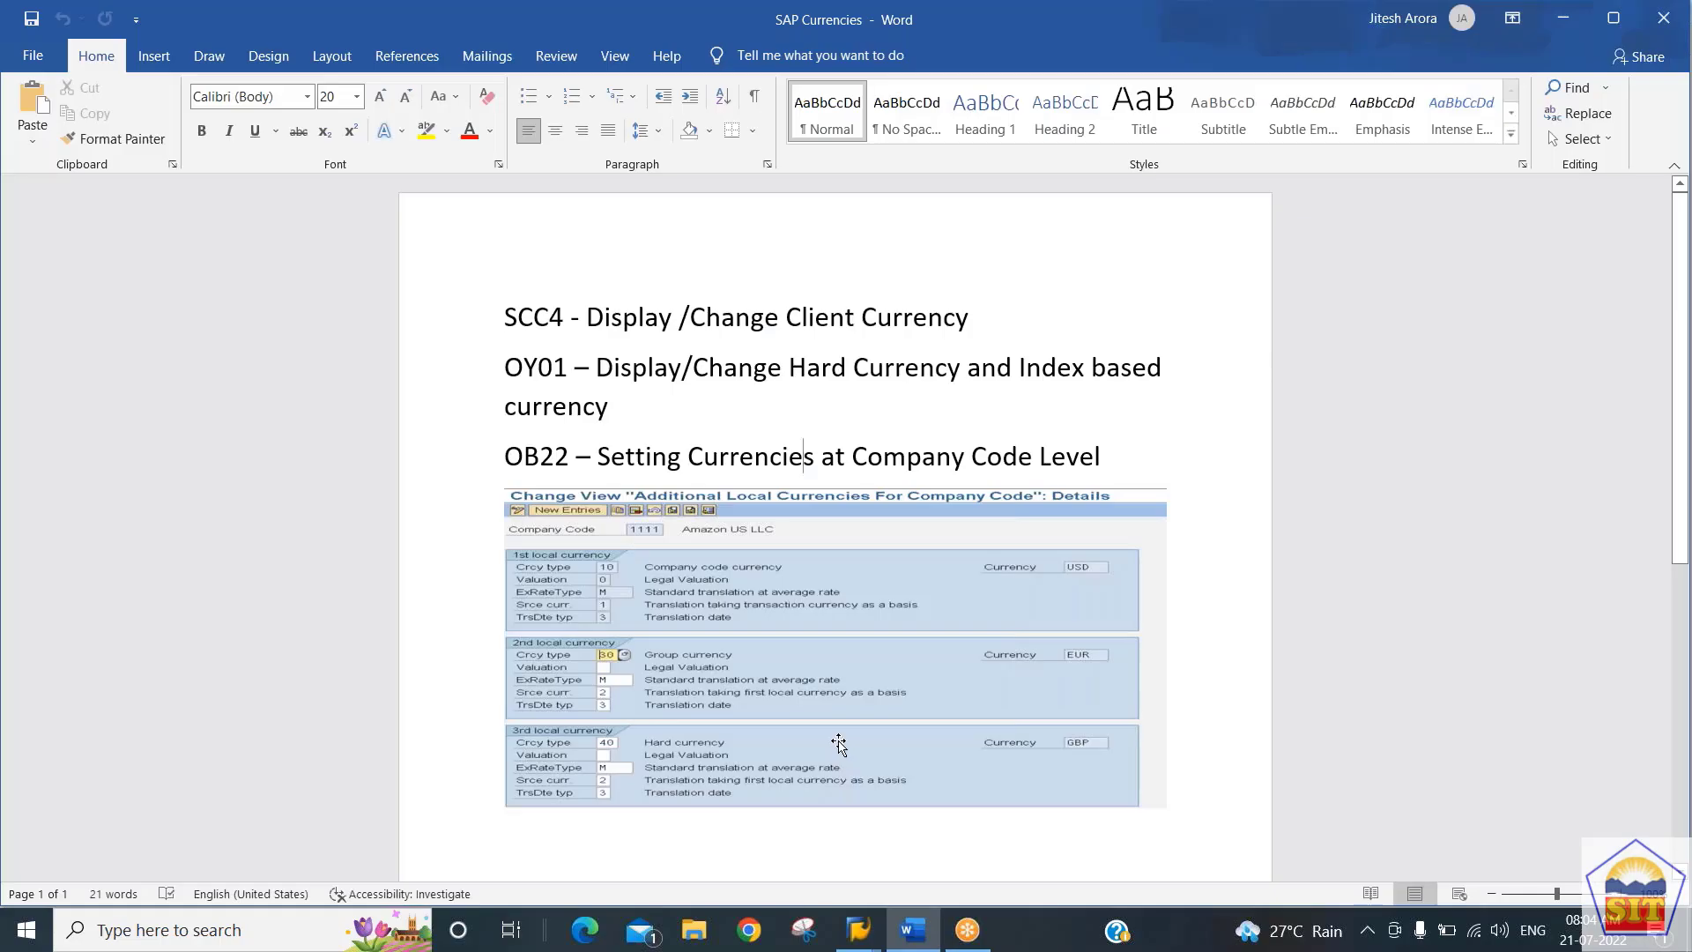
drag(504, 317, 985, 319)
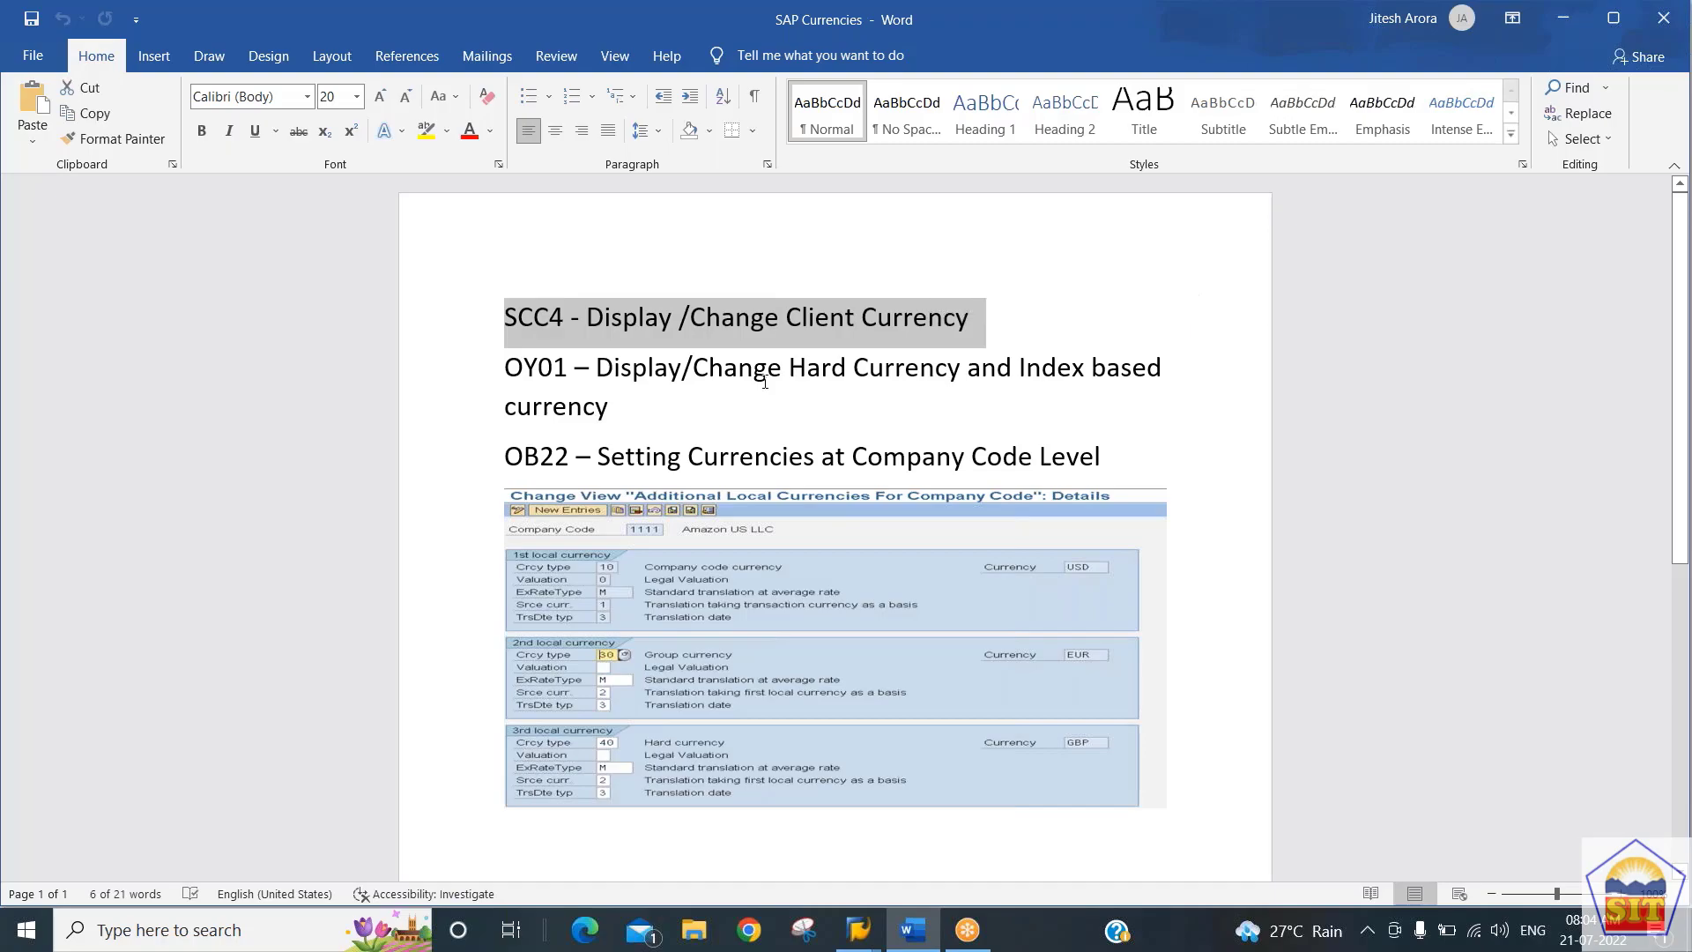
key(alt+Tab)
text(scc4)
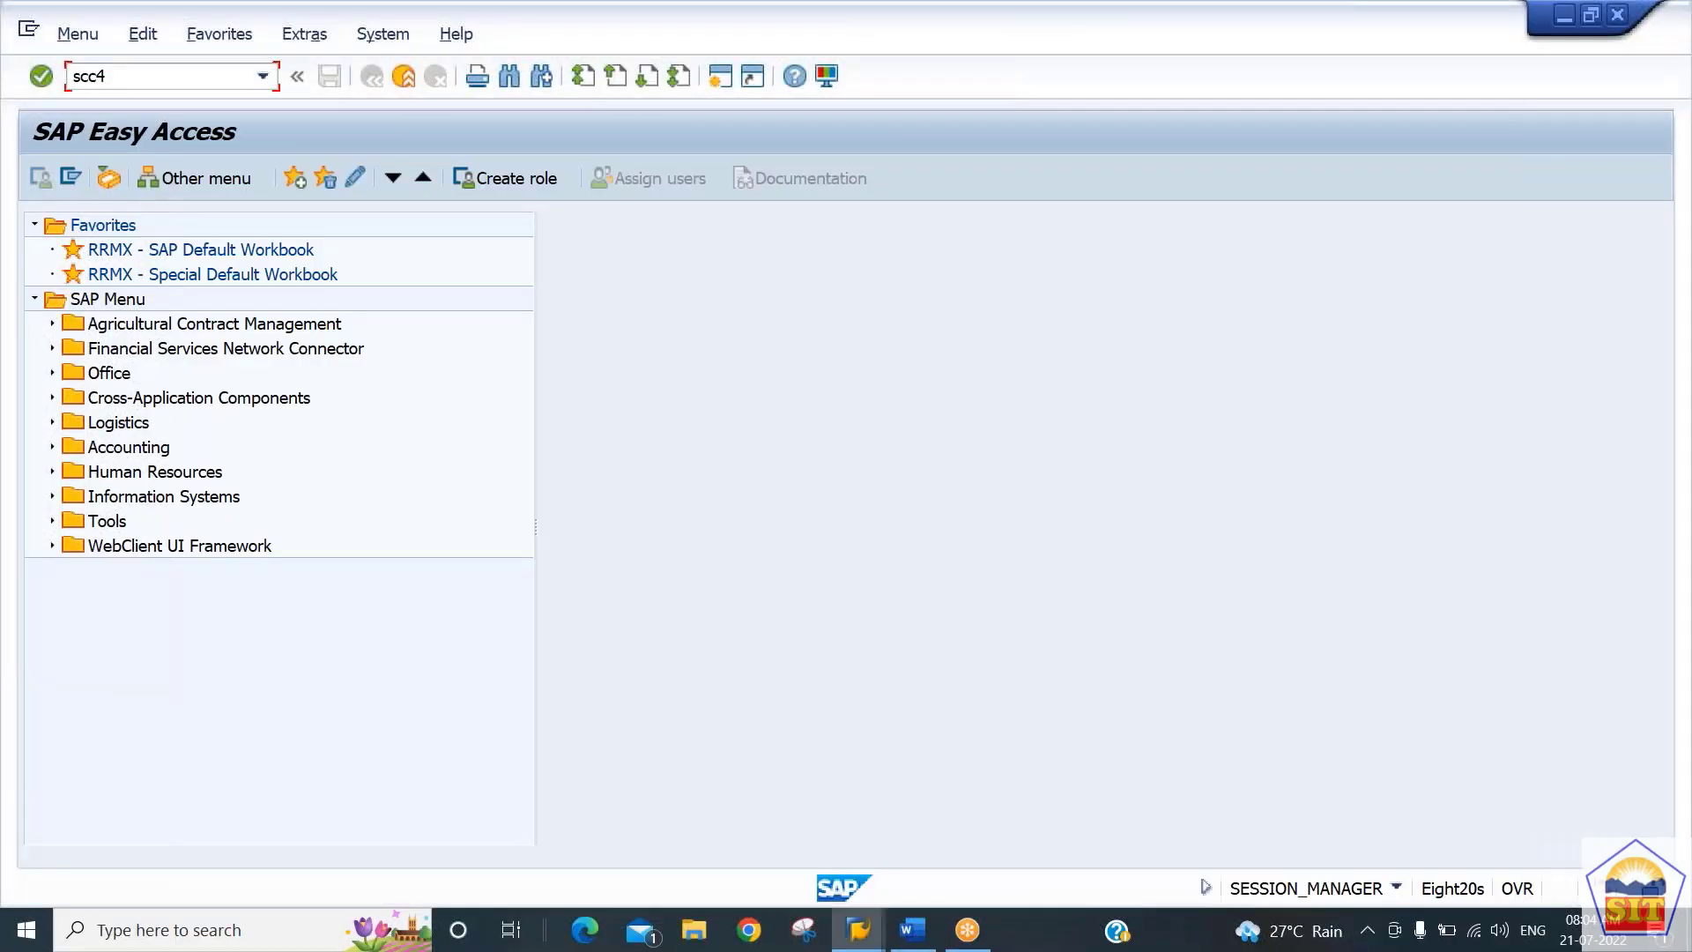
key(Return)
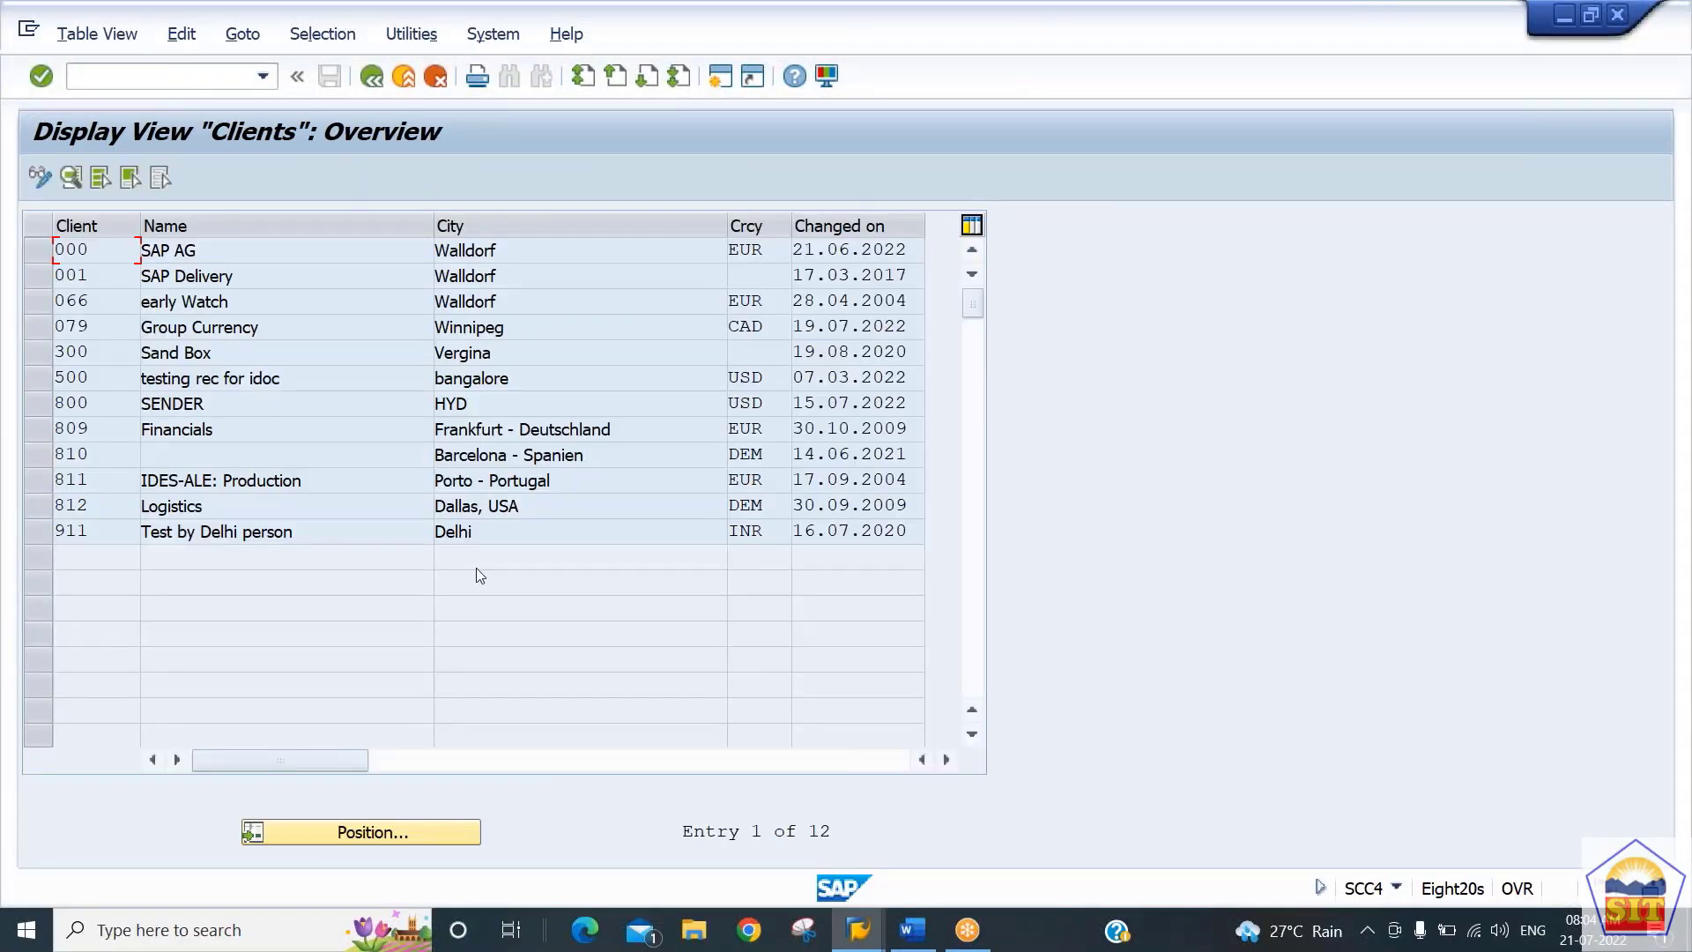
Display client 800's details to check its currency, and reopen the client in change mode
double_click(100, 403)
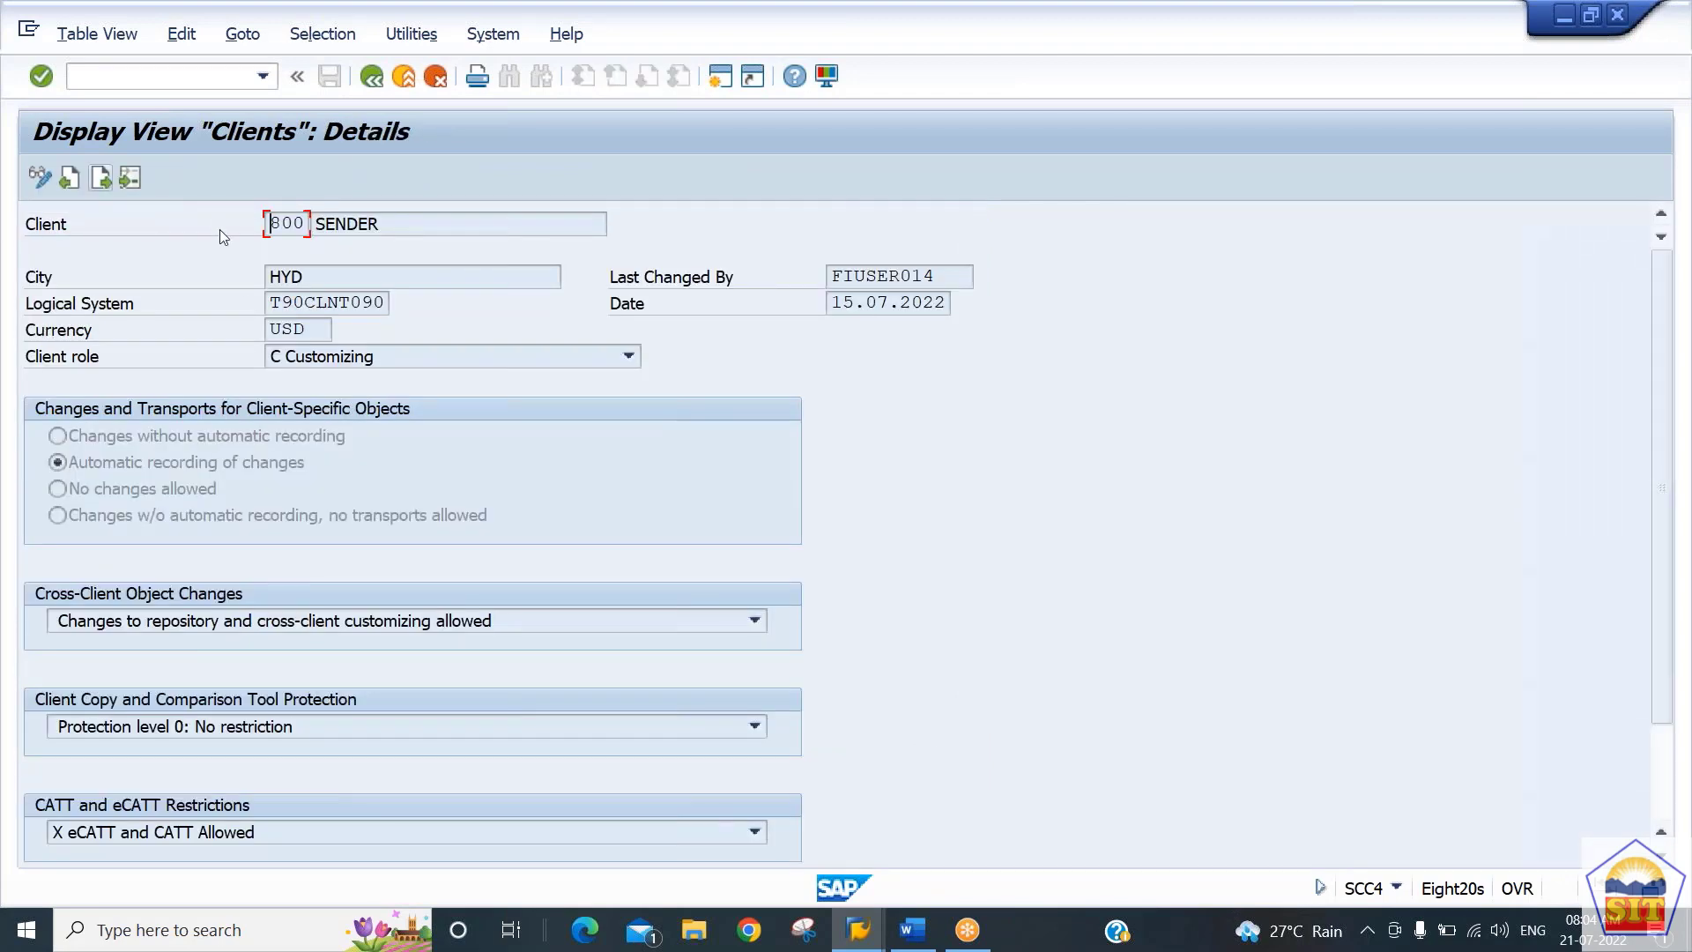
drag(315, 331, 265, 329)
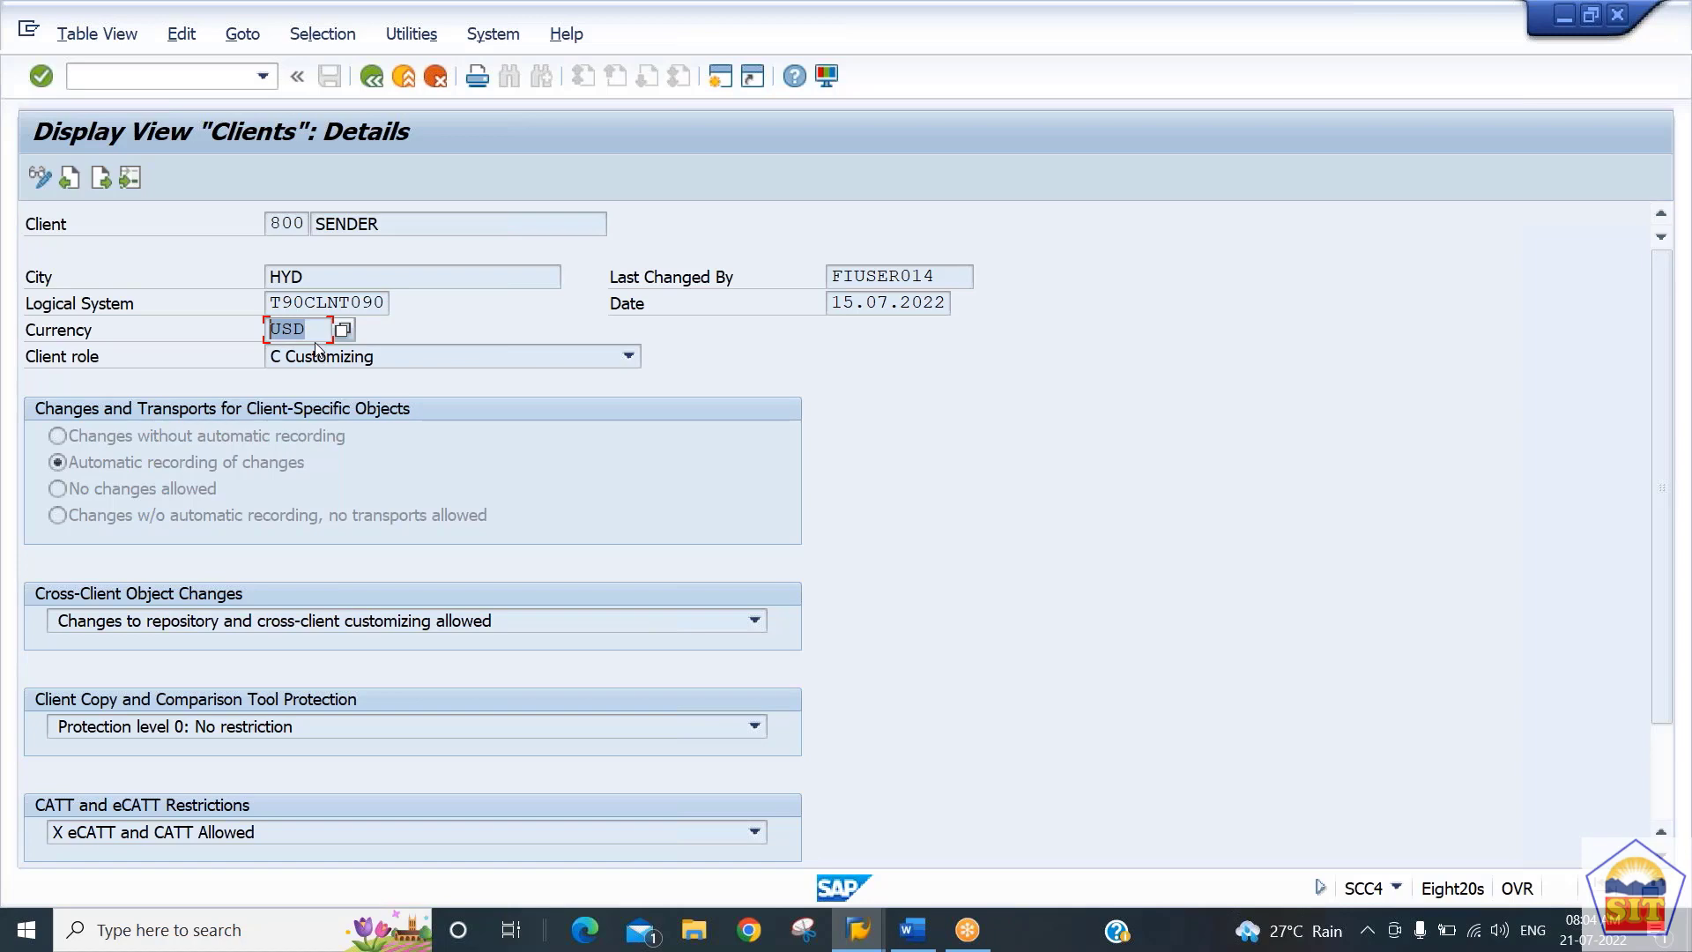
click(50, 179)
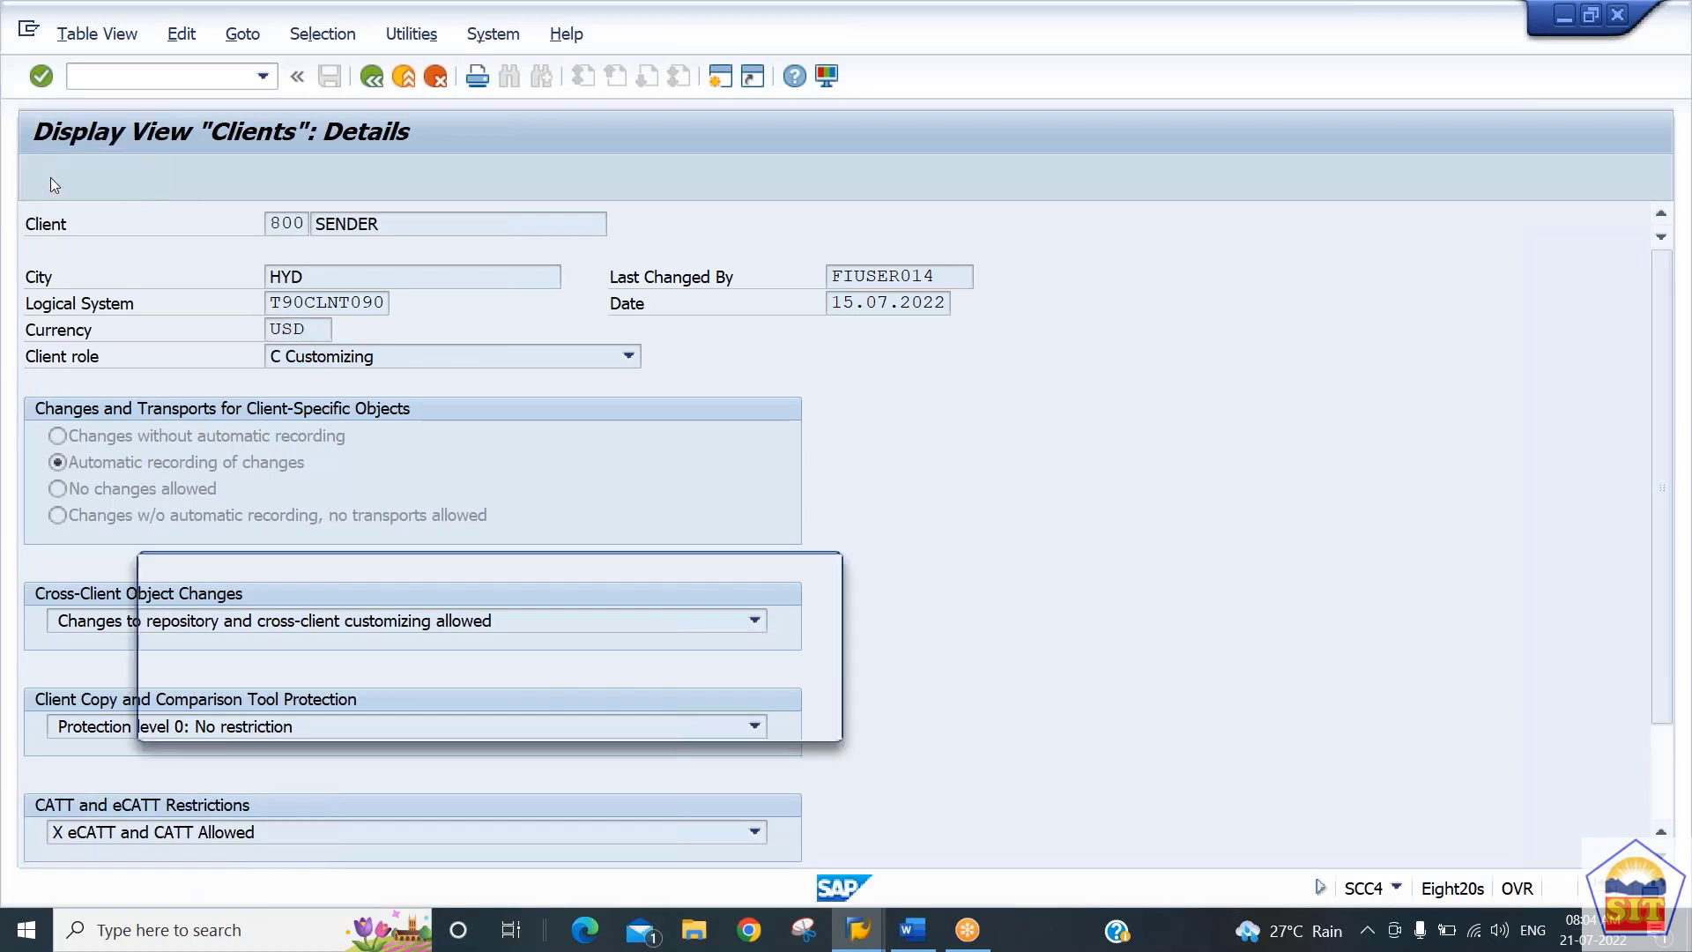
key(Return)
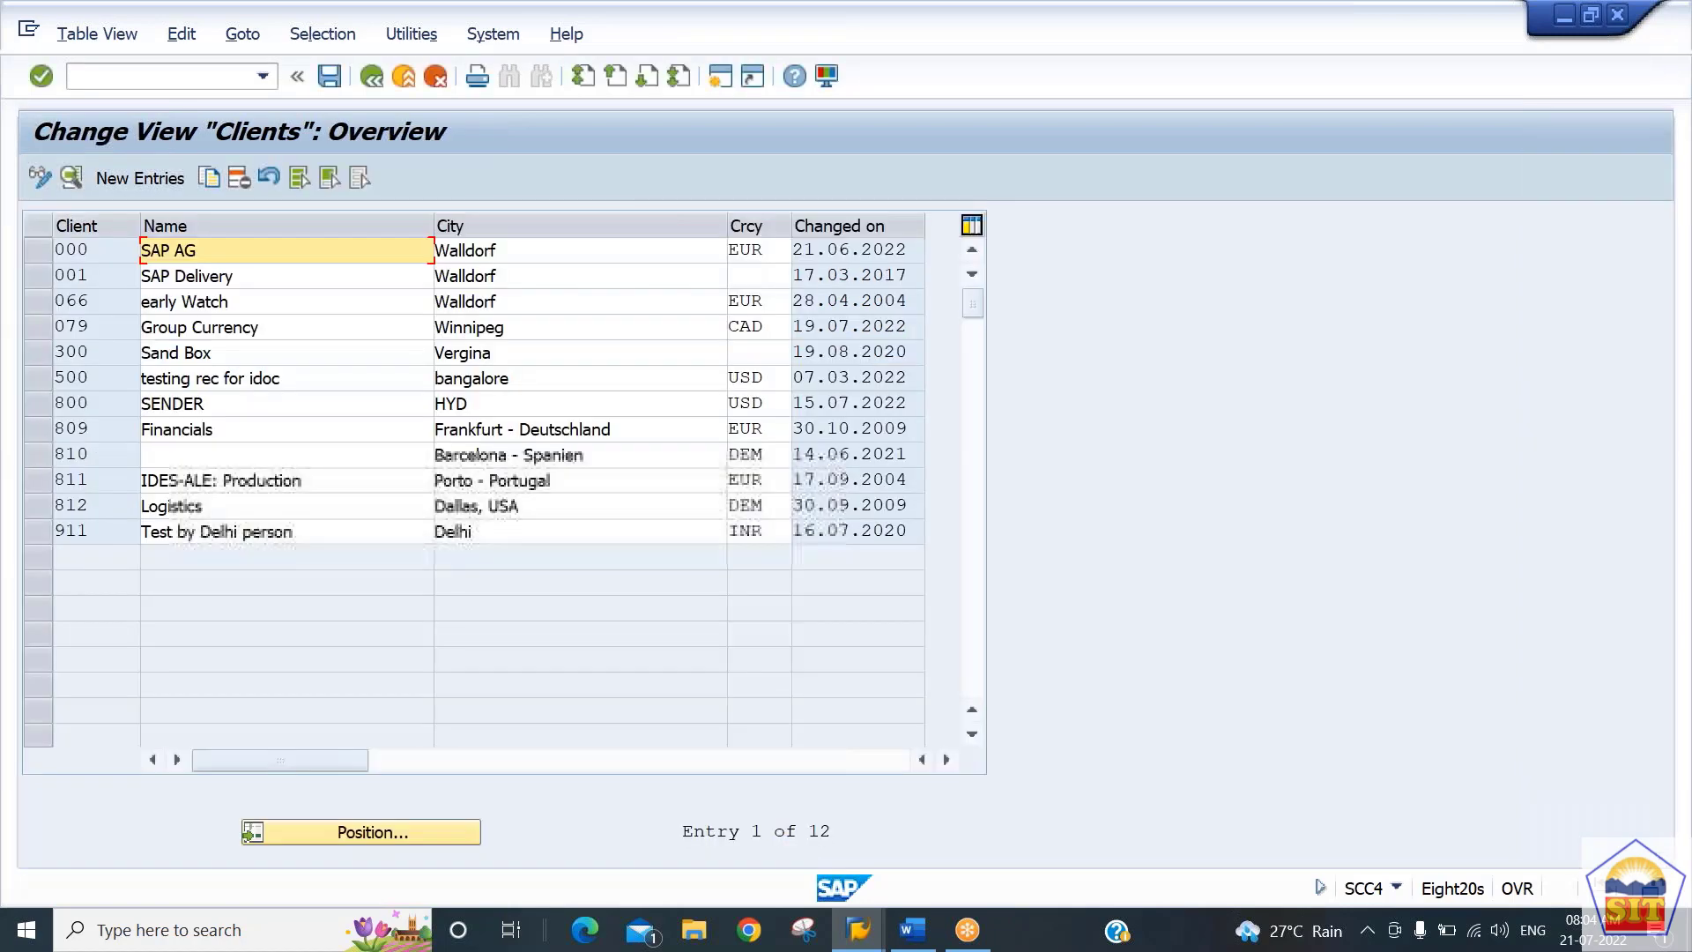
double_click(82, 403)
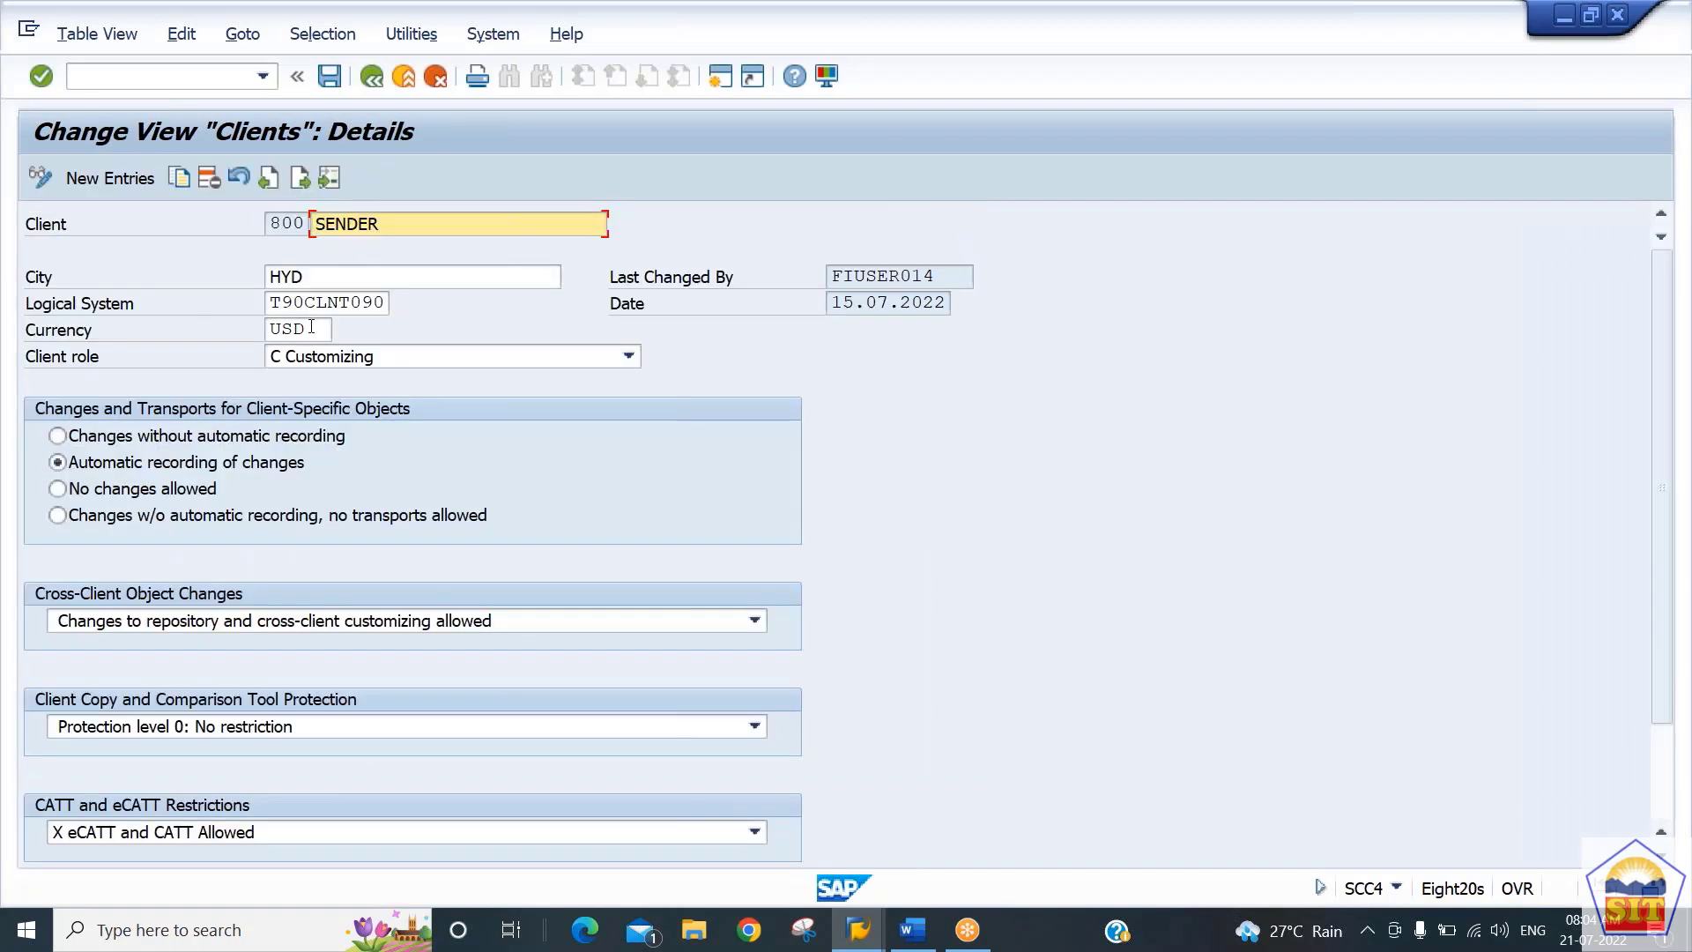
Set client 800's currency to EUR, save the change and return to the clients overview
click(313, 328)
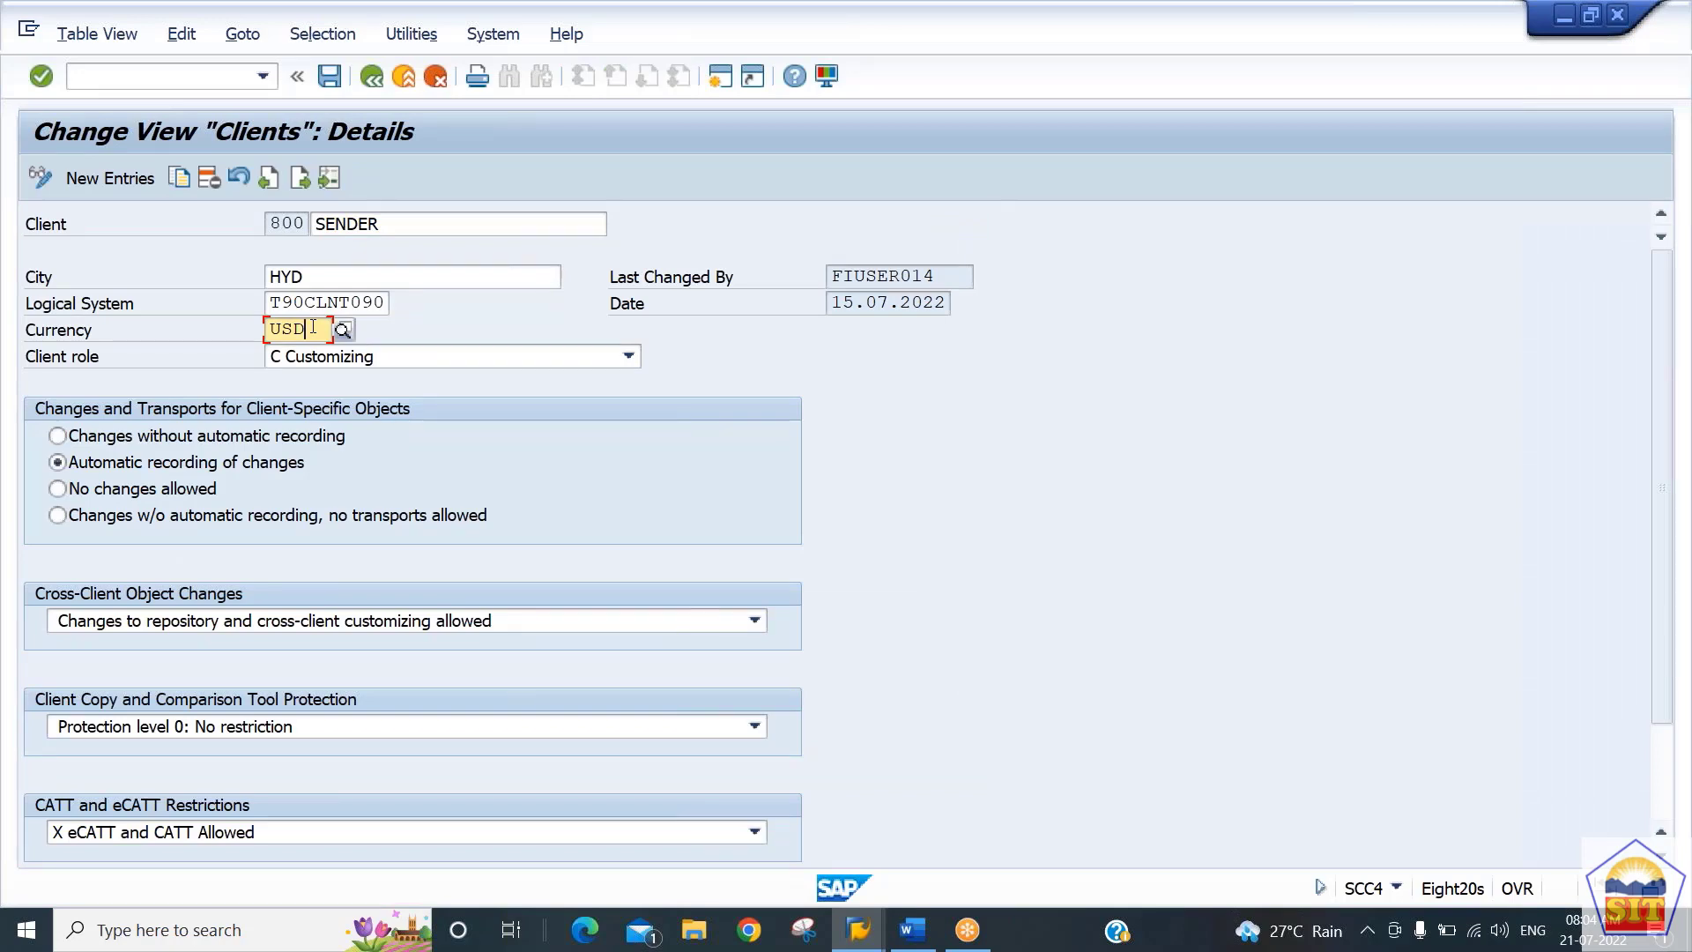
key(BackSpace)
key(BackSpace)
key(BackSpace)
text(eur)
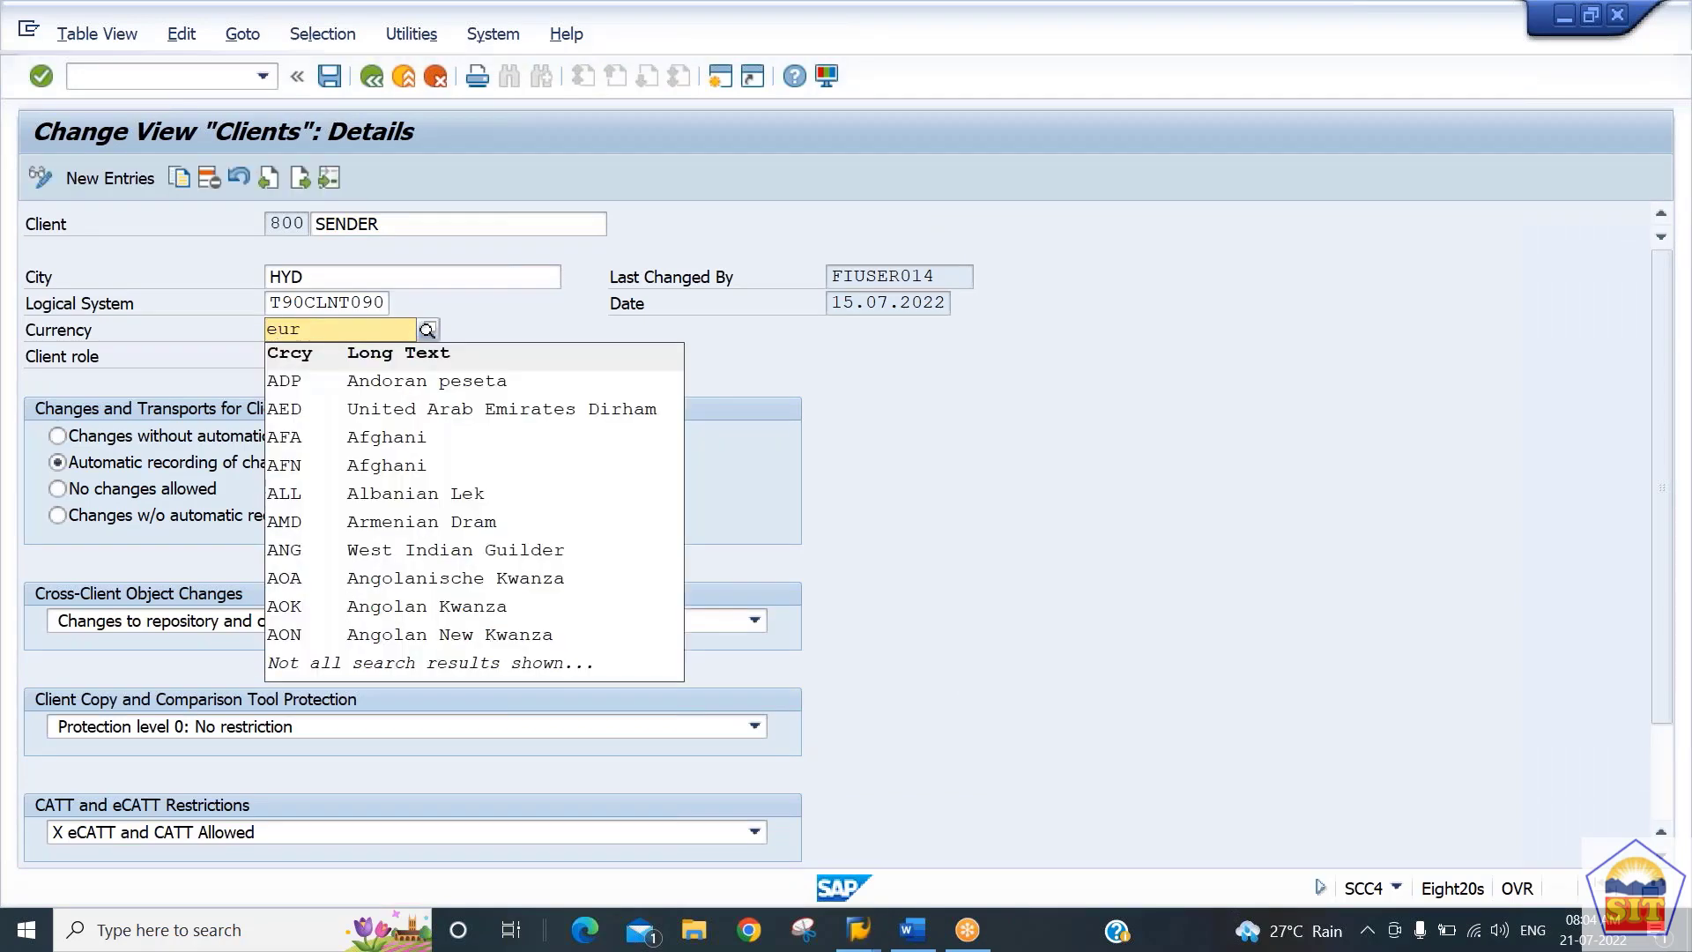
key(Return)
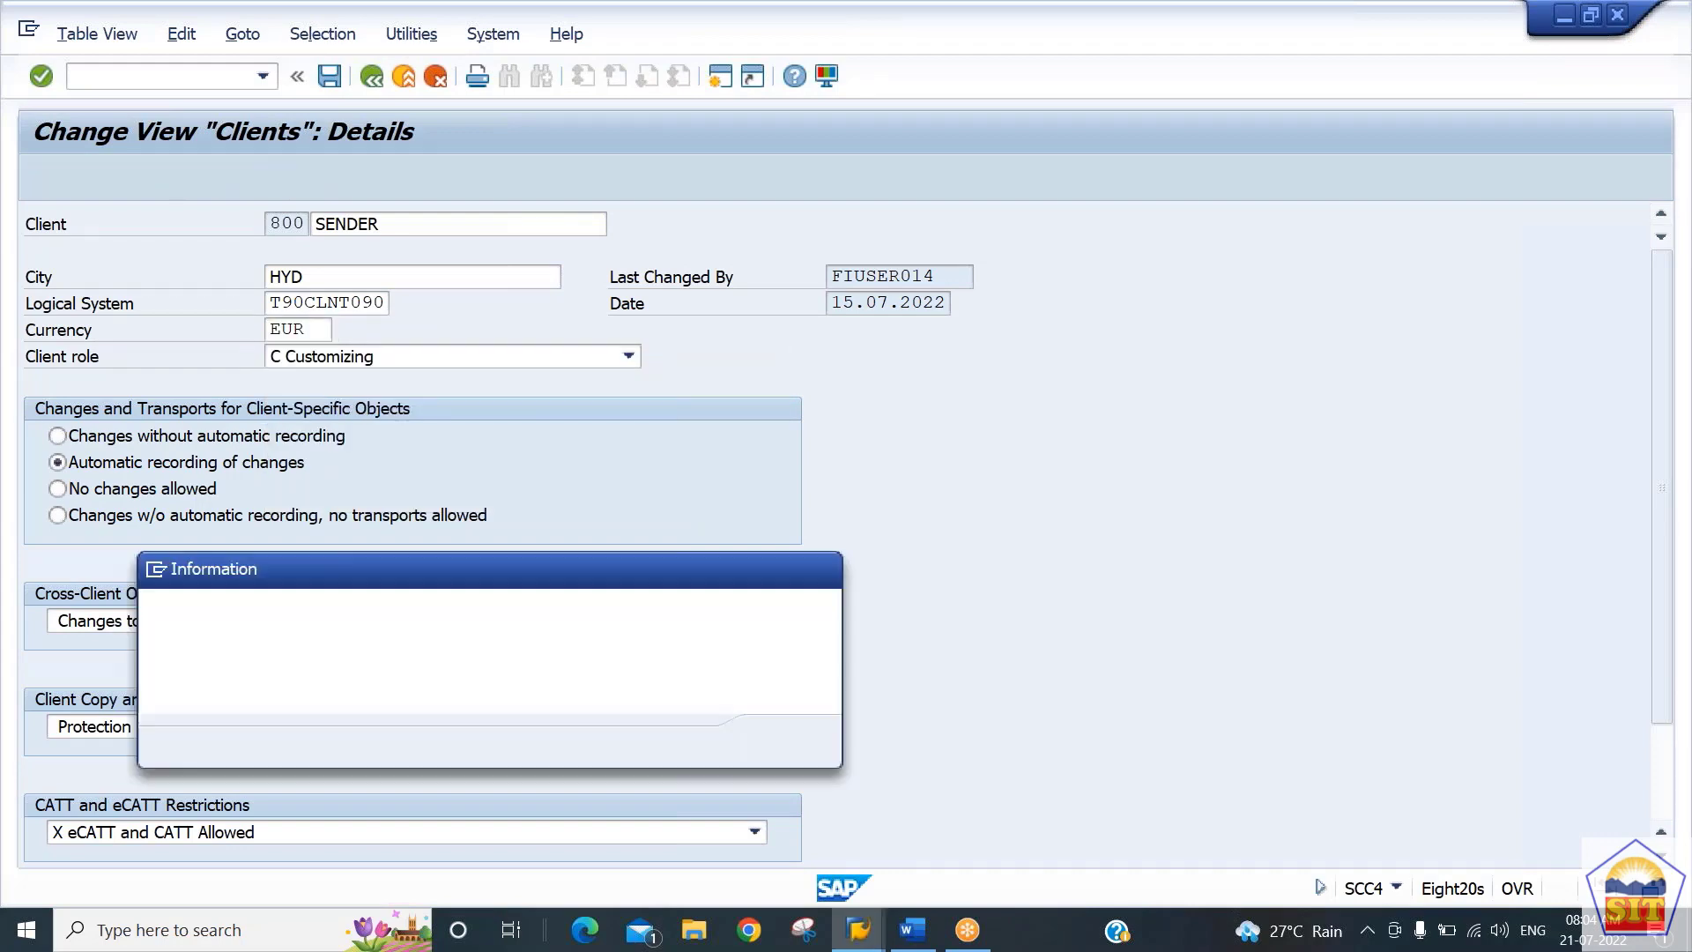
key(Return)
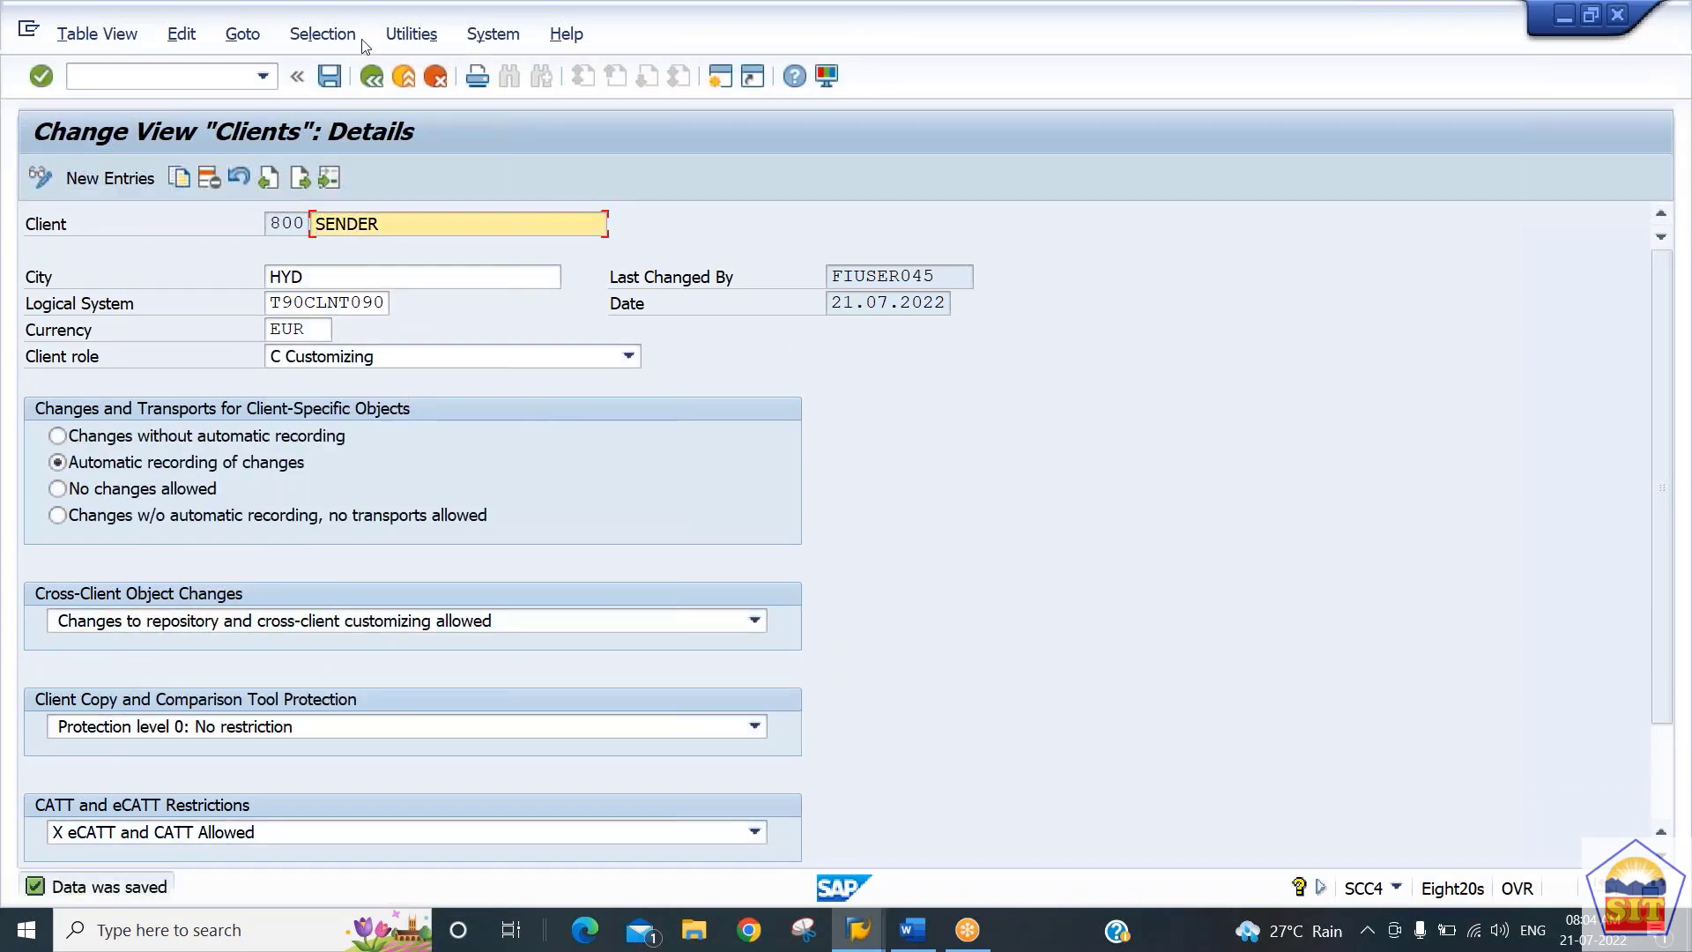
click(375, 79)
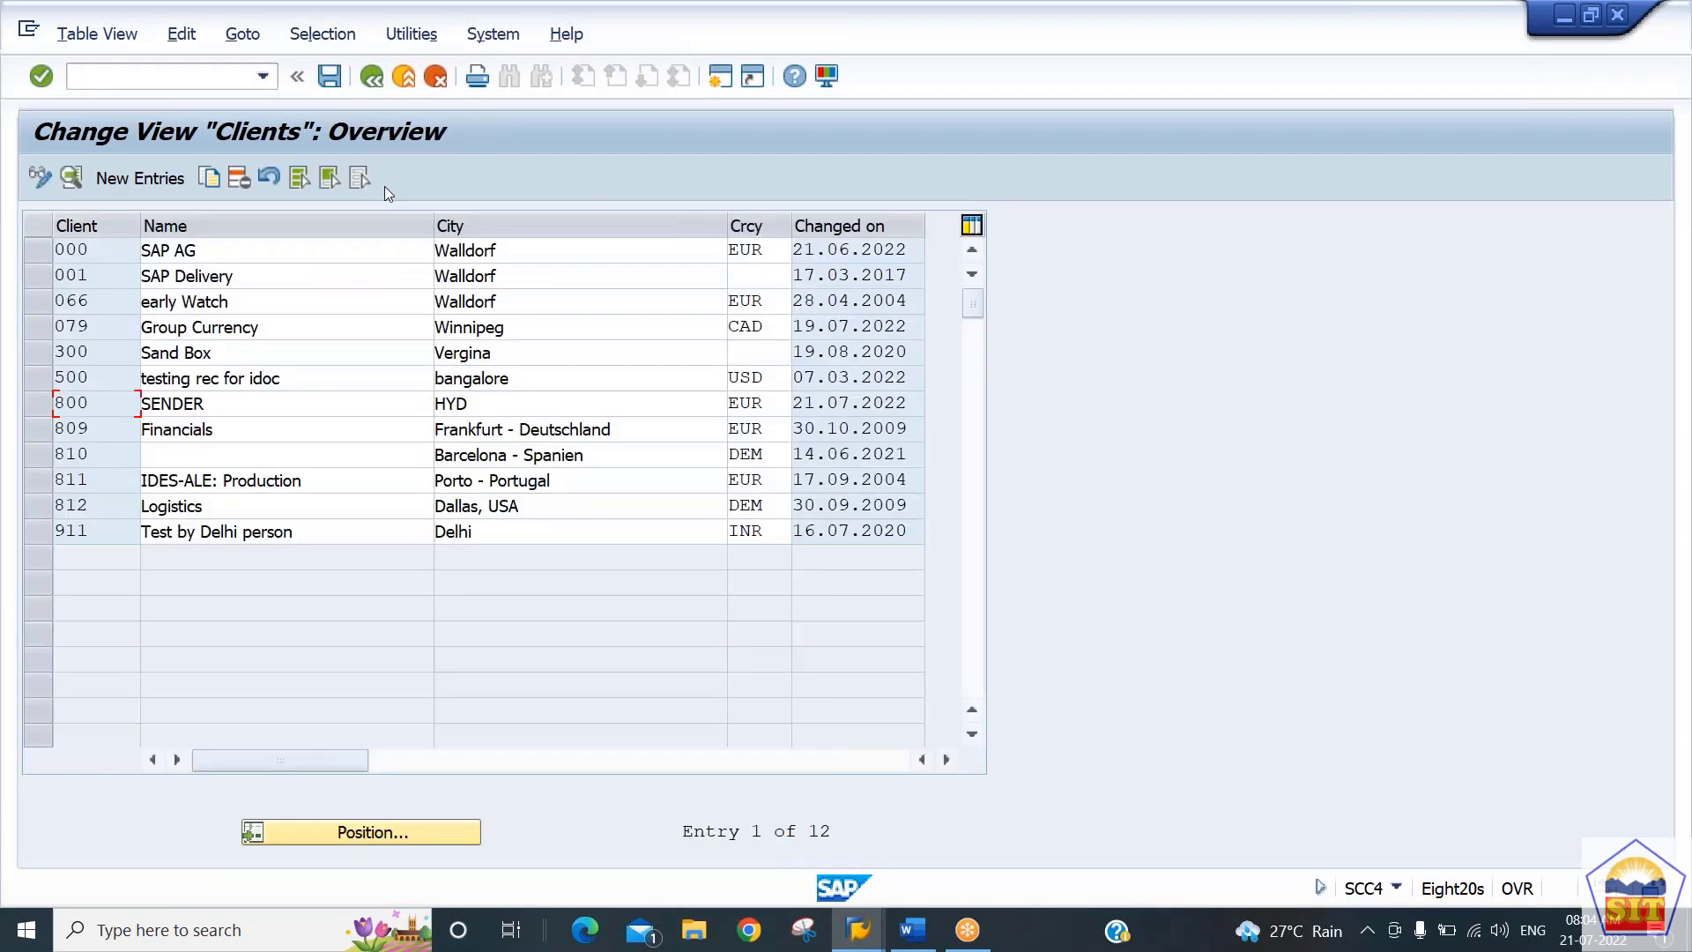
Switch back to the OB22 session and exit the 10IN entry without saving it
key(alt+Tab)
key(alt+Tab)
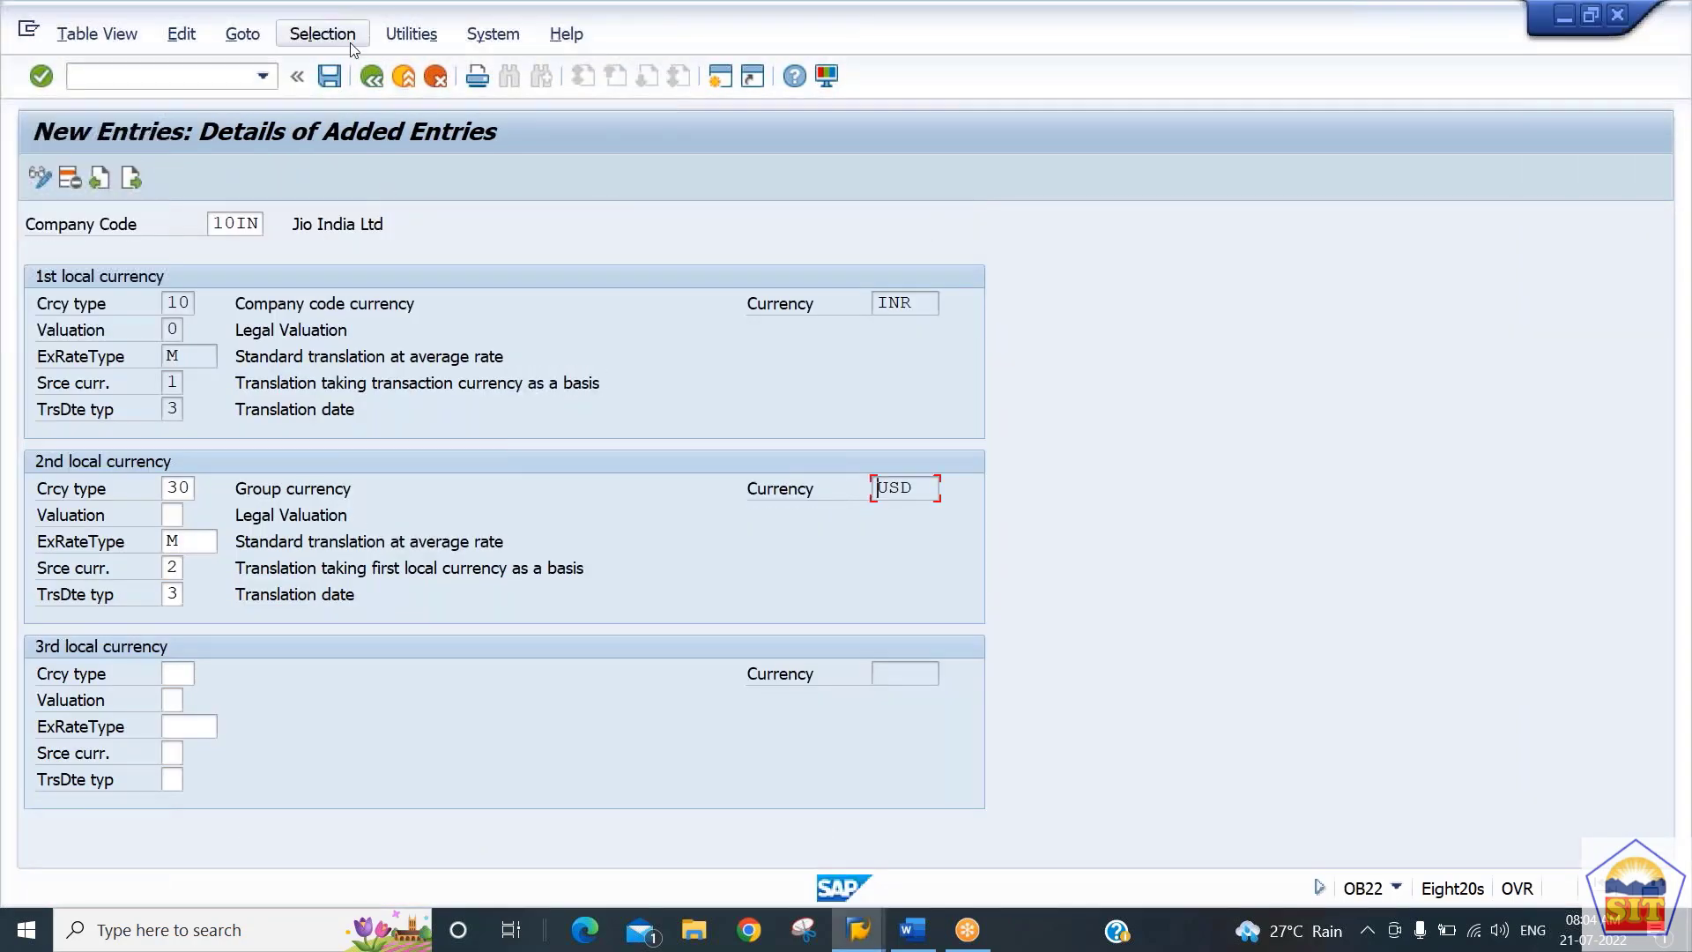
click(374, 79)
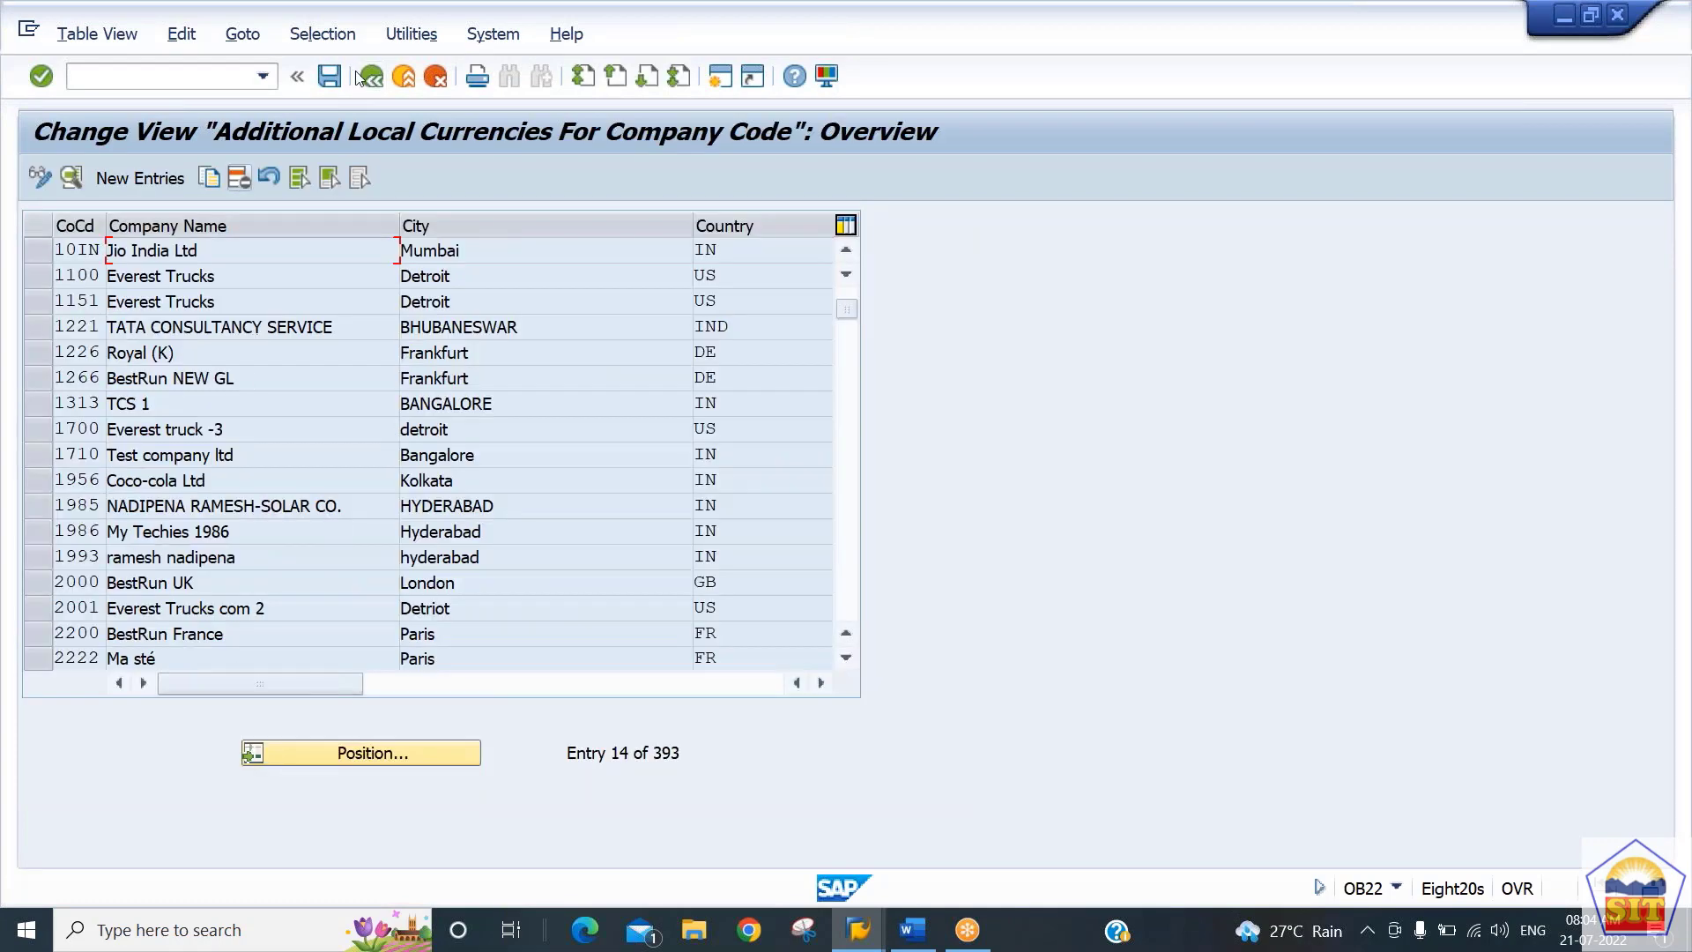
click(376, 84)
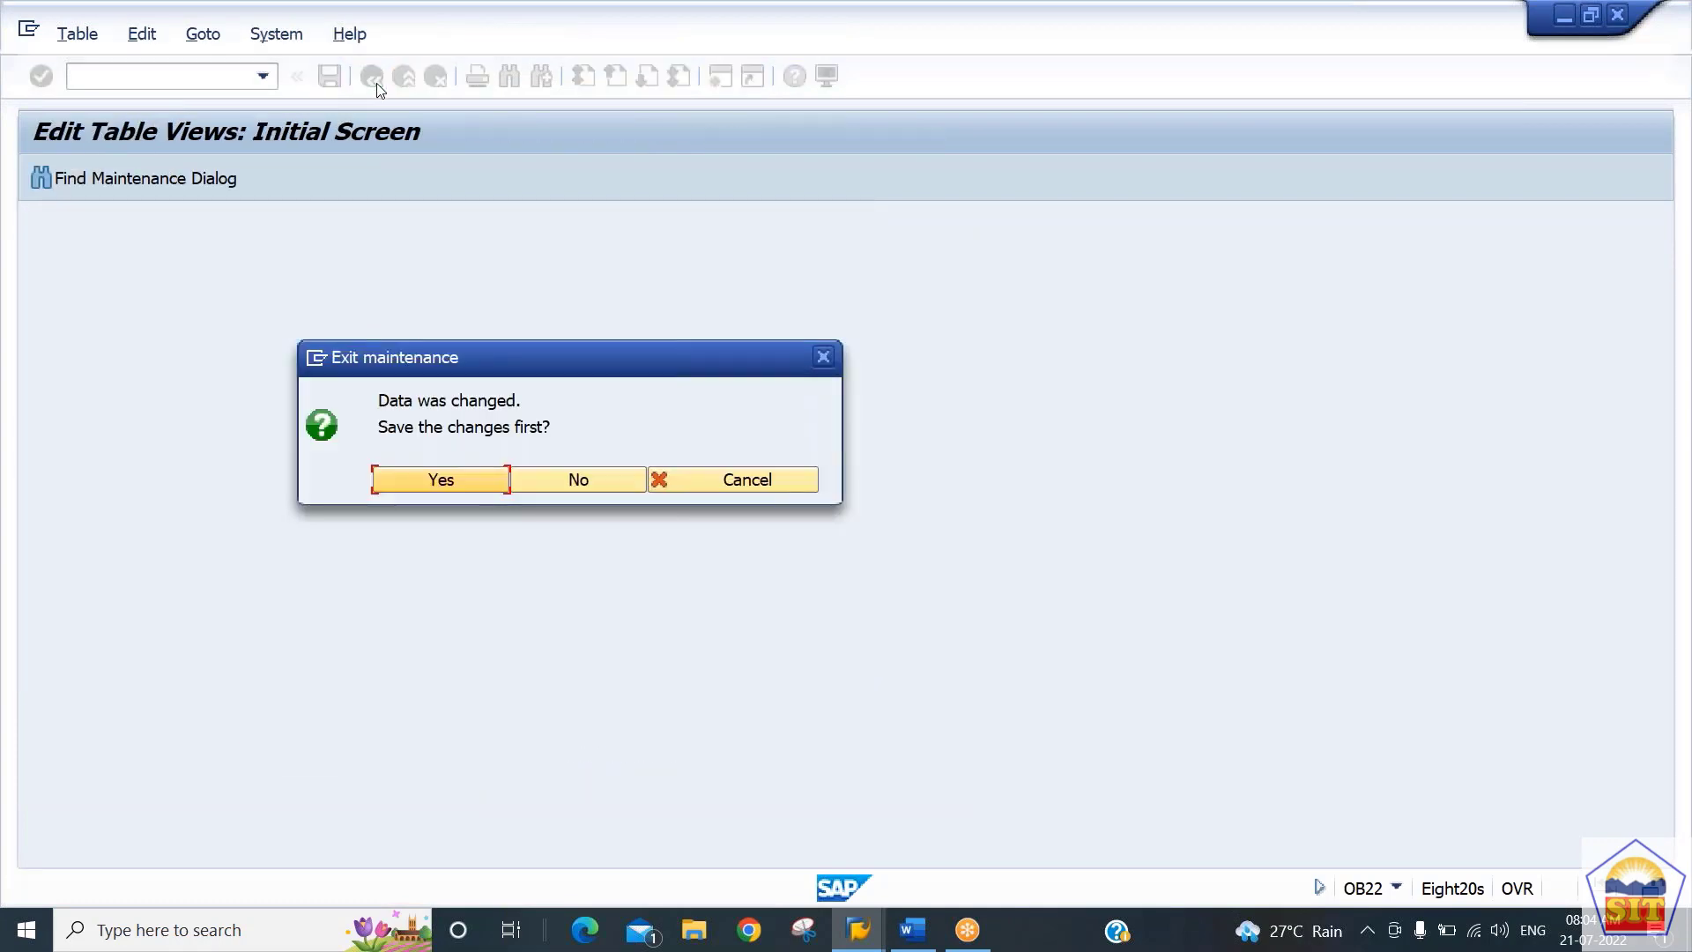
click(531, 486)
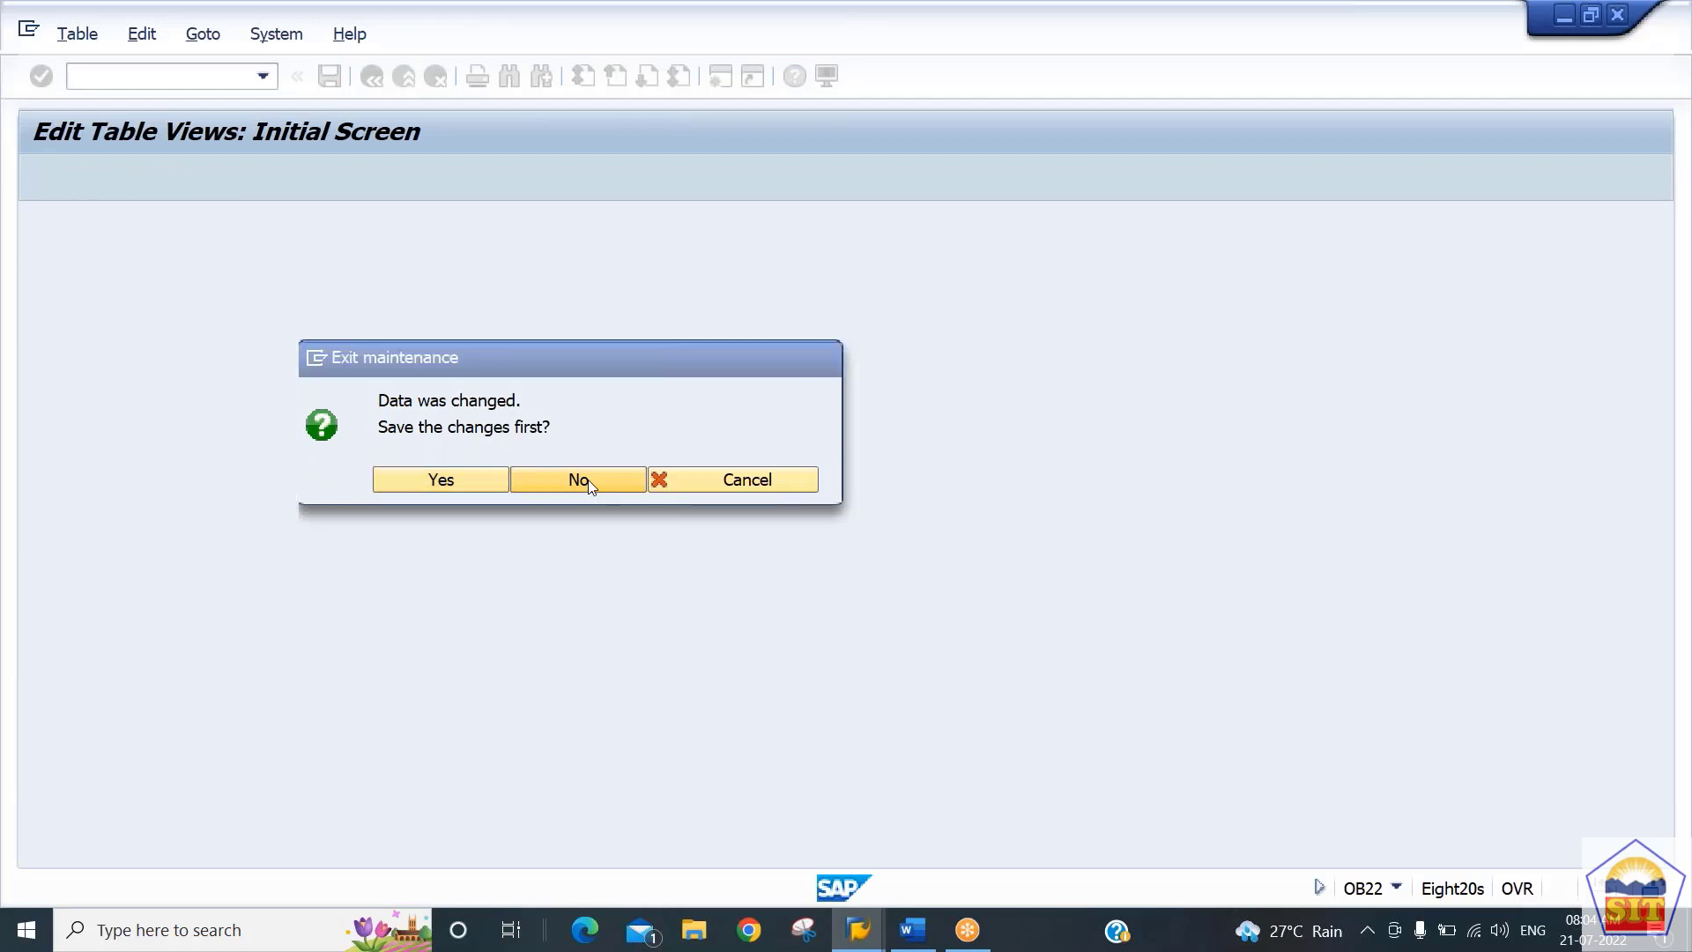
Reopen OB22 and create a new additional local currencies entry for company code 10IN
click(250, 180)
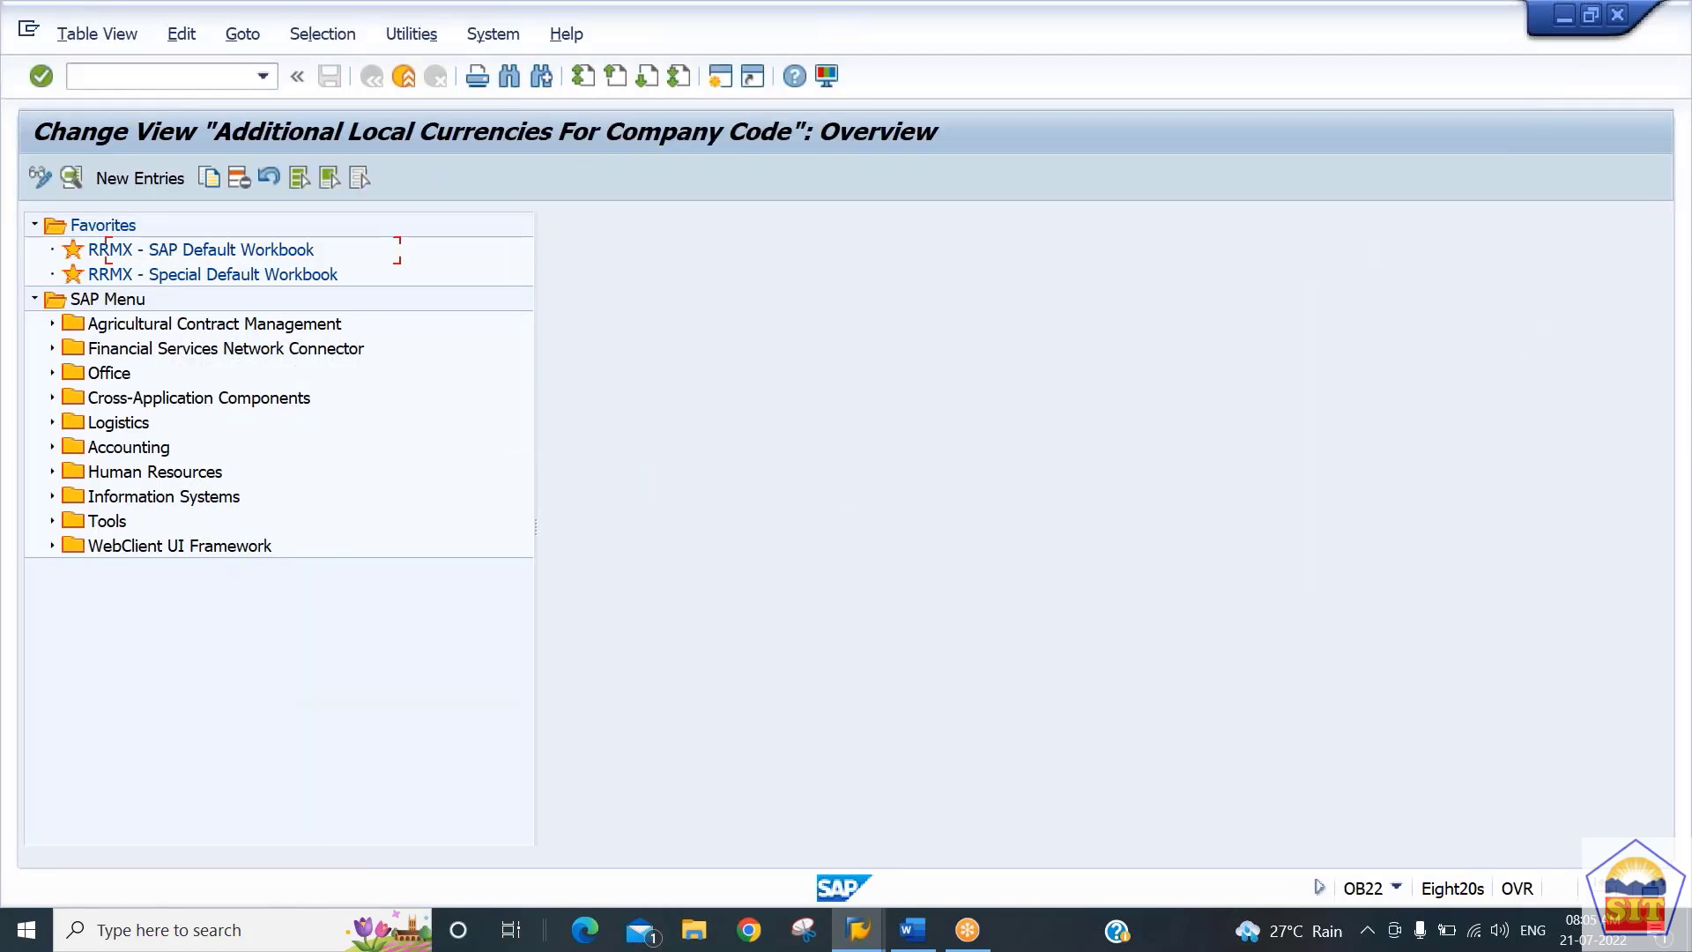
click(145, 177)
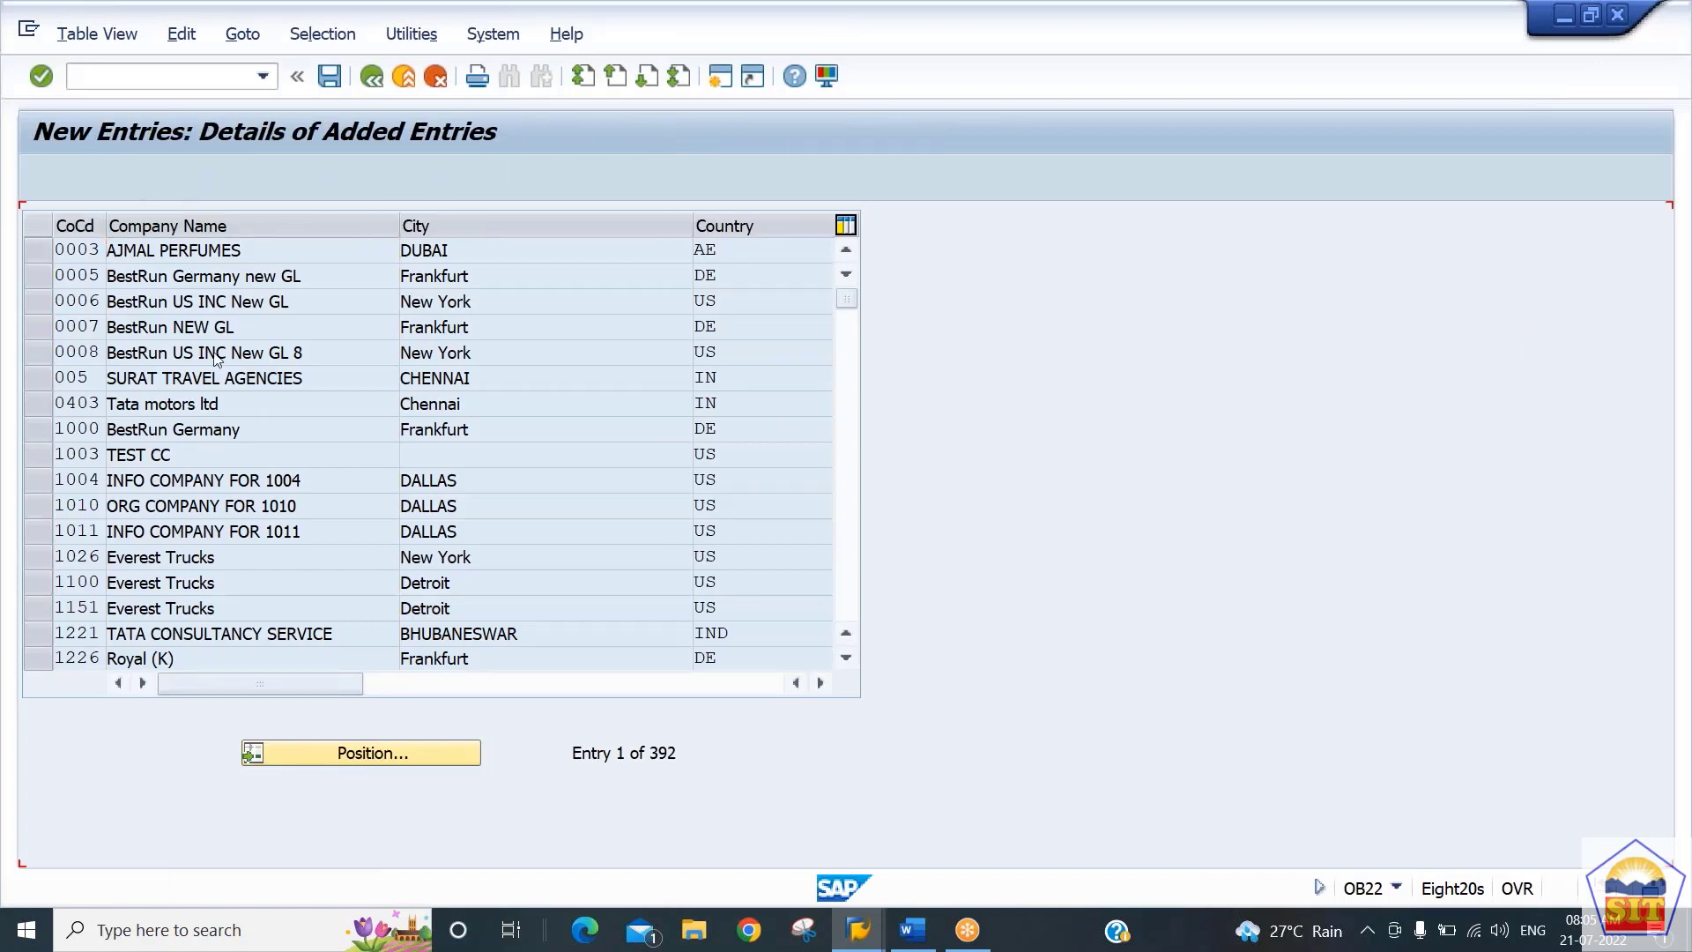
text(10in)
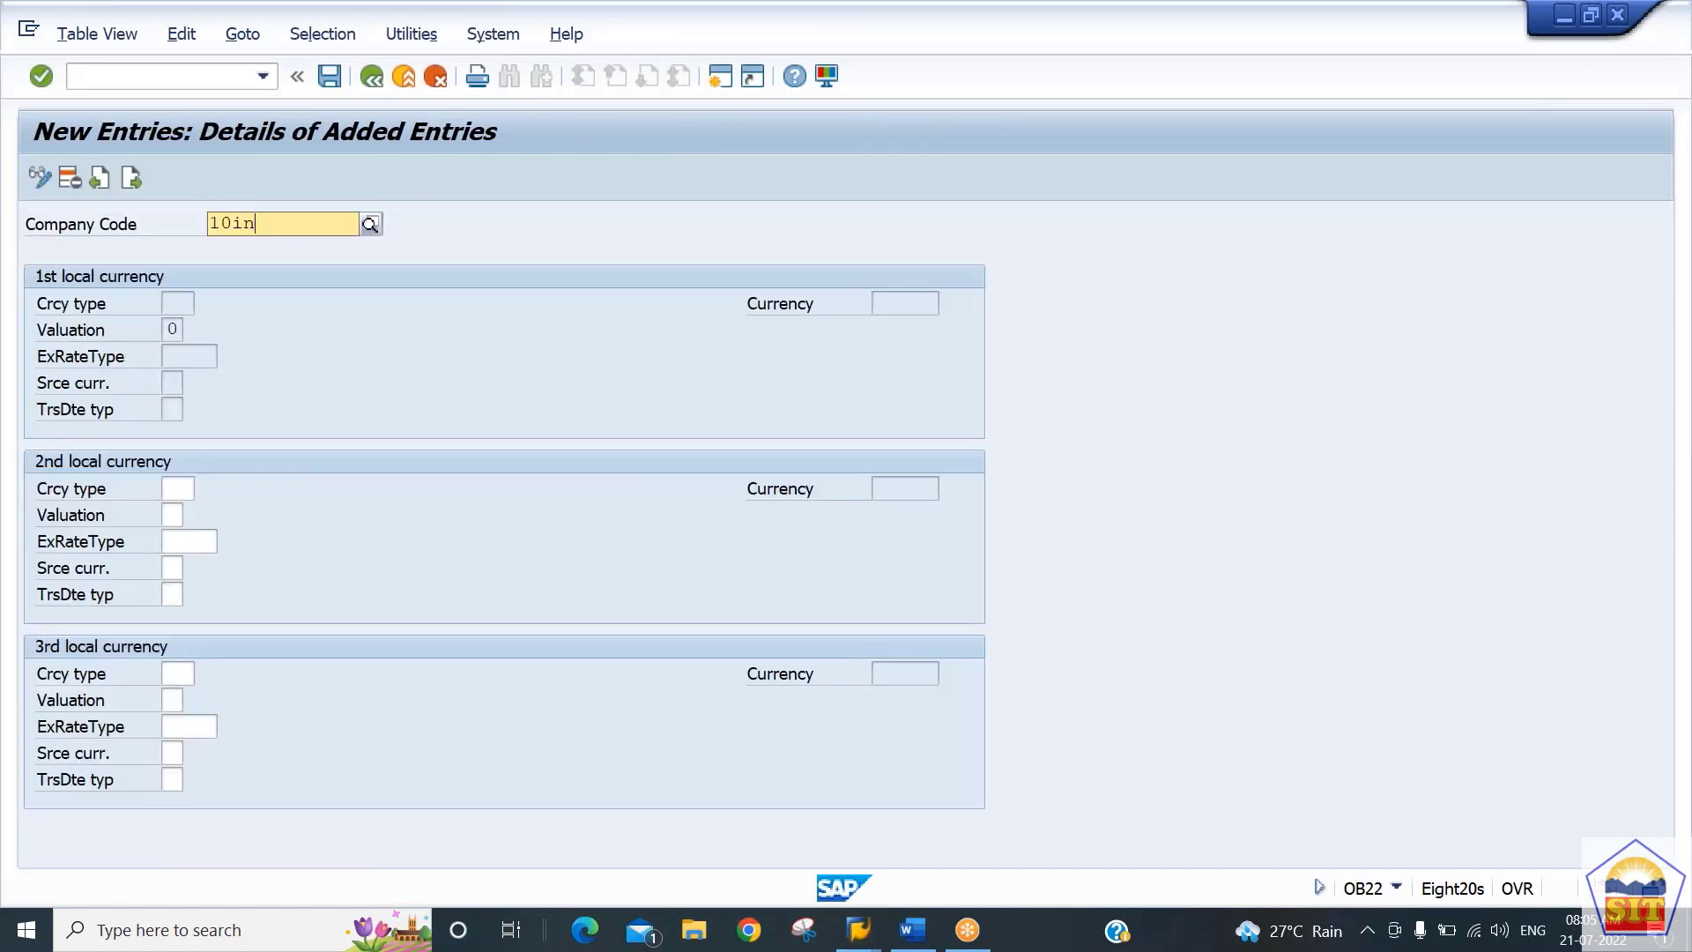
key(Return)
key(Return)
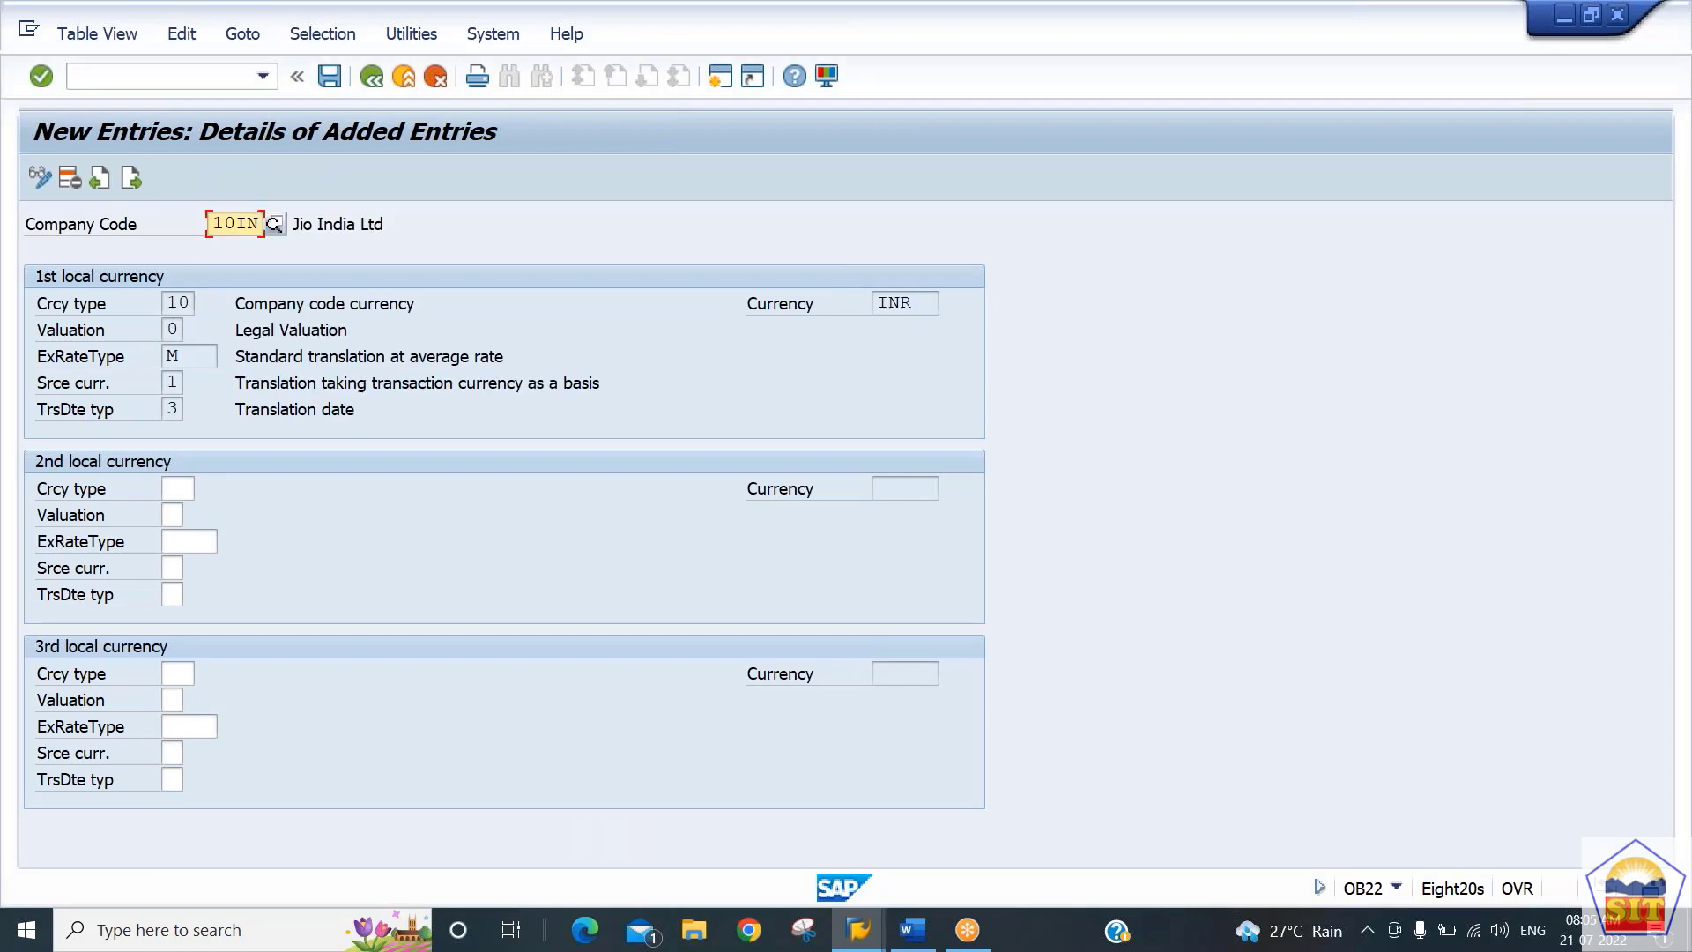
Set the 2nd local currency to currency type 30, Group currency, with exchange rate type M
click(175, 489)
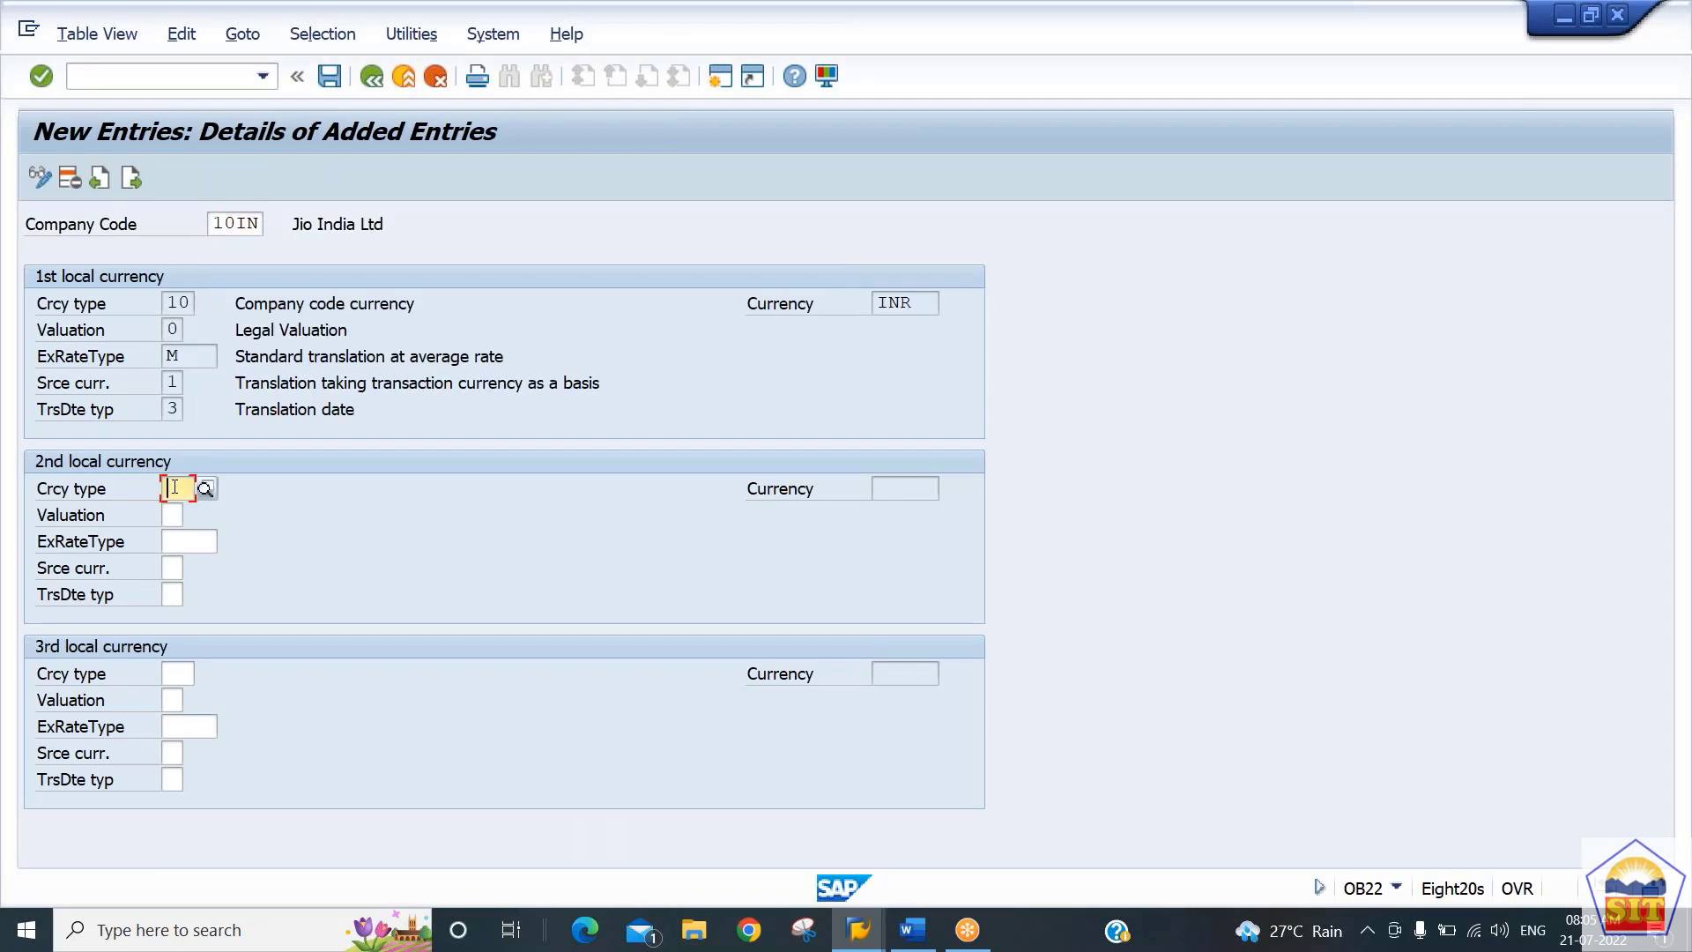
click(208, 490)
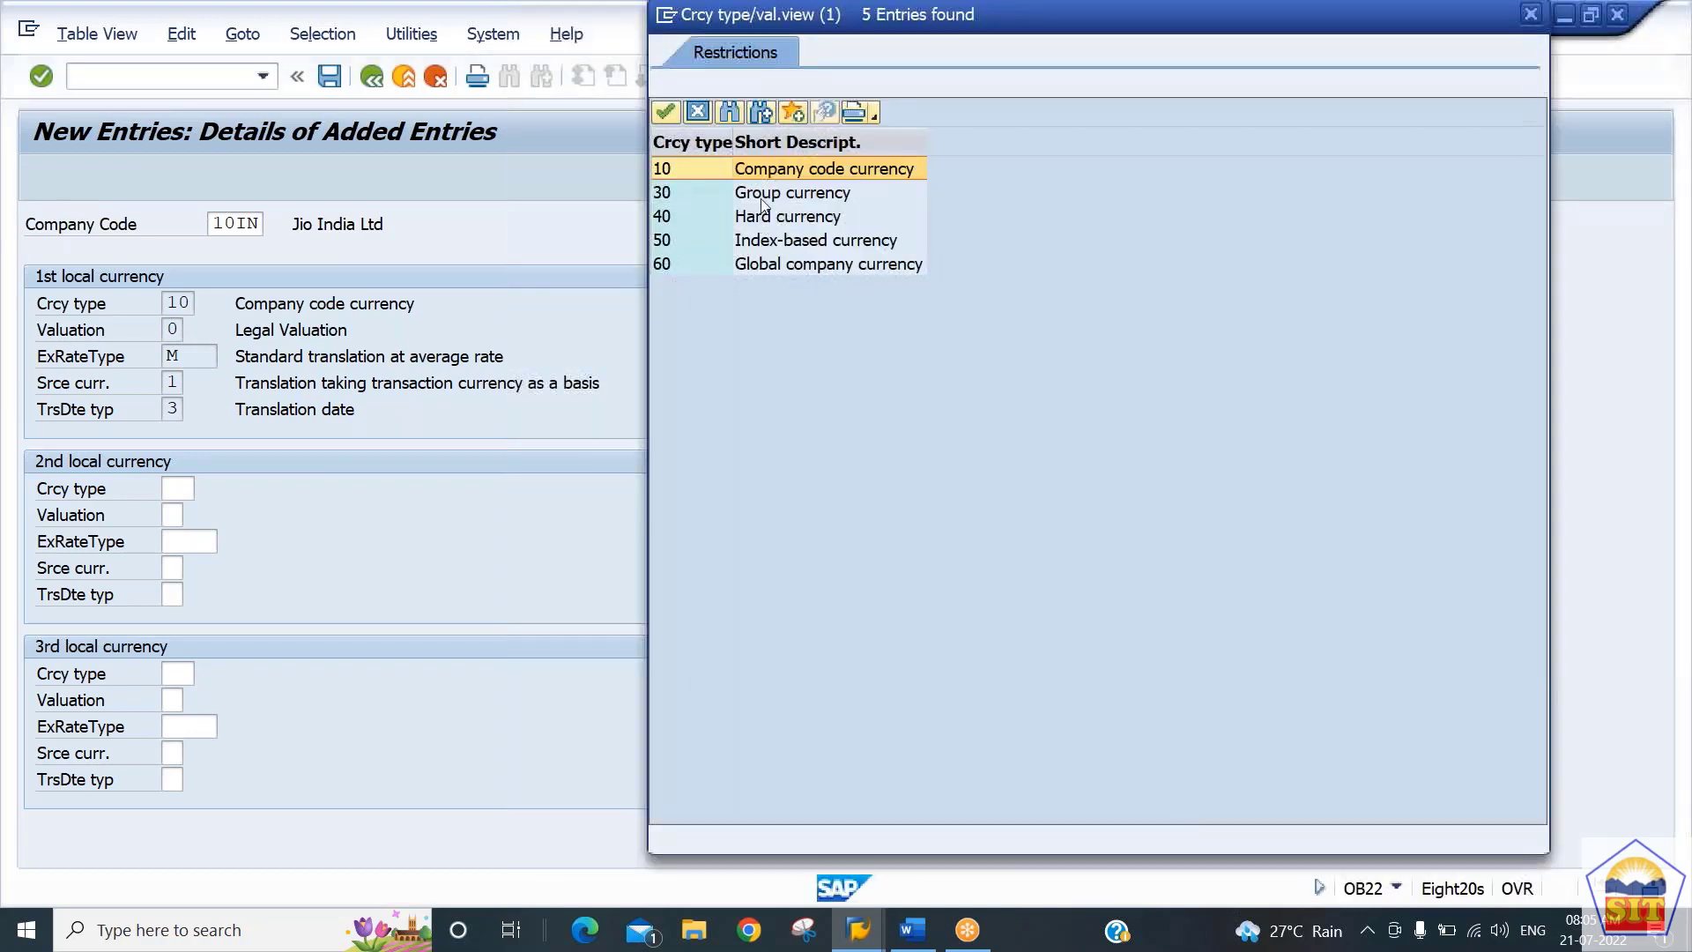
click(788, 192)
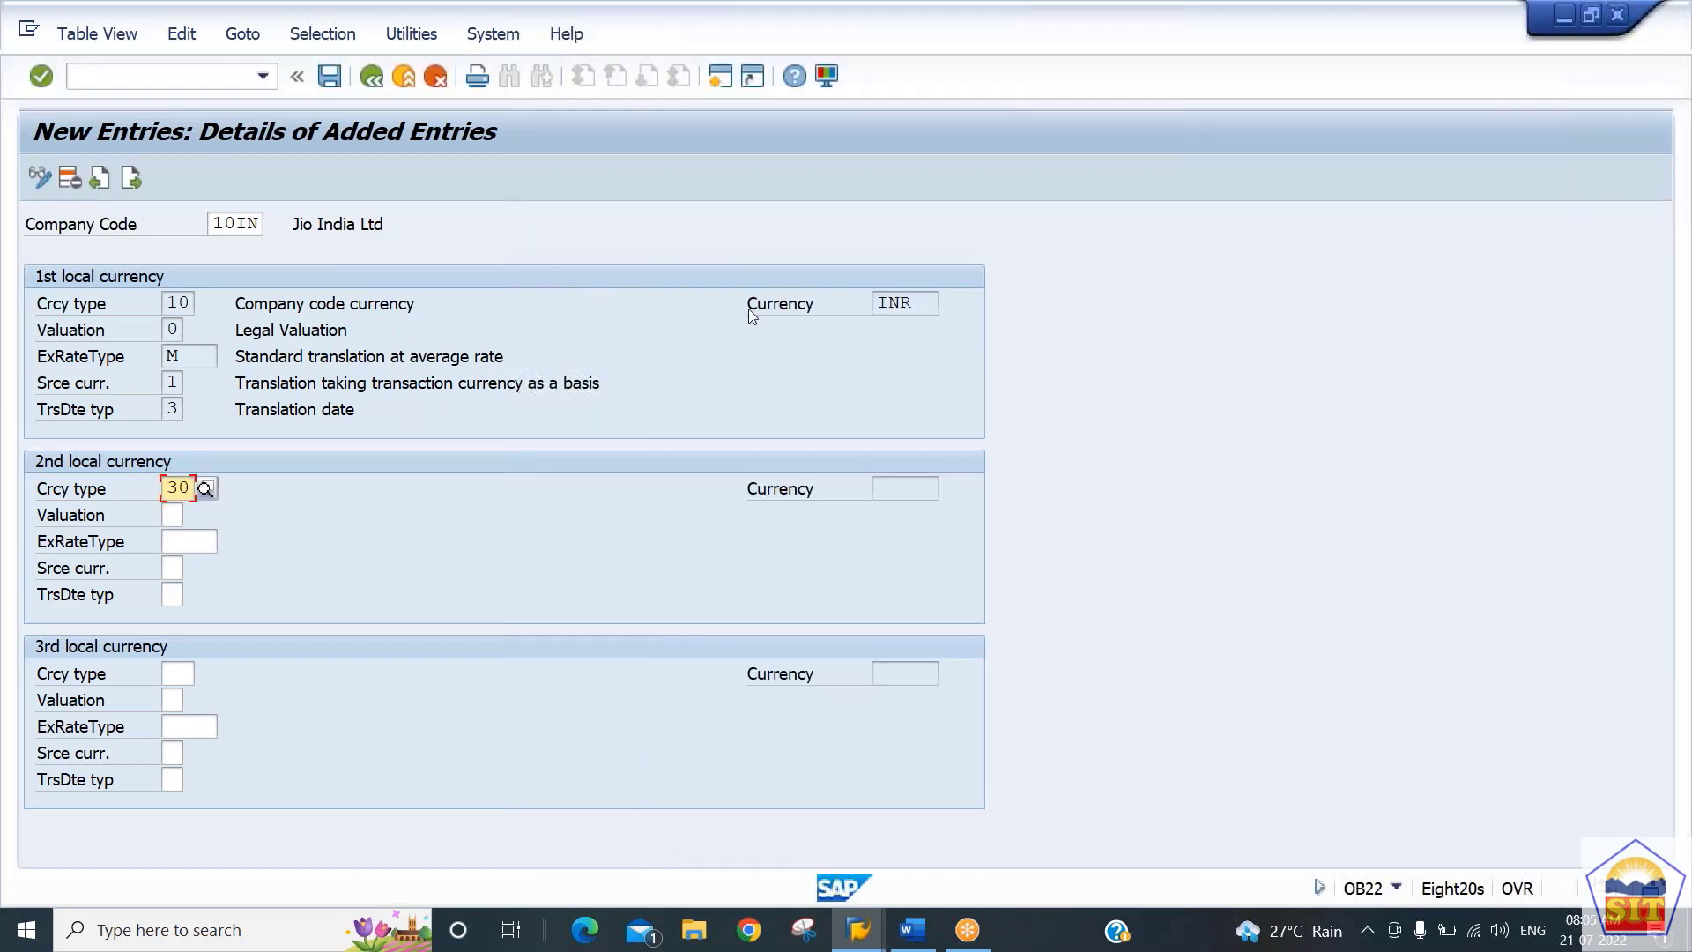
key(Tab)
key(Tab)
text(m)
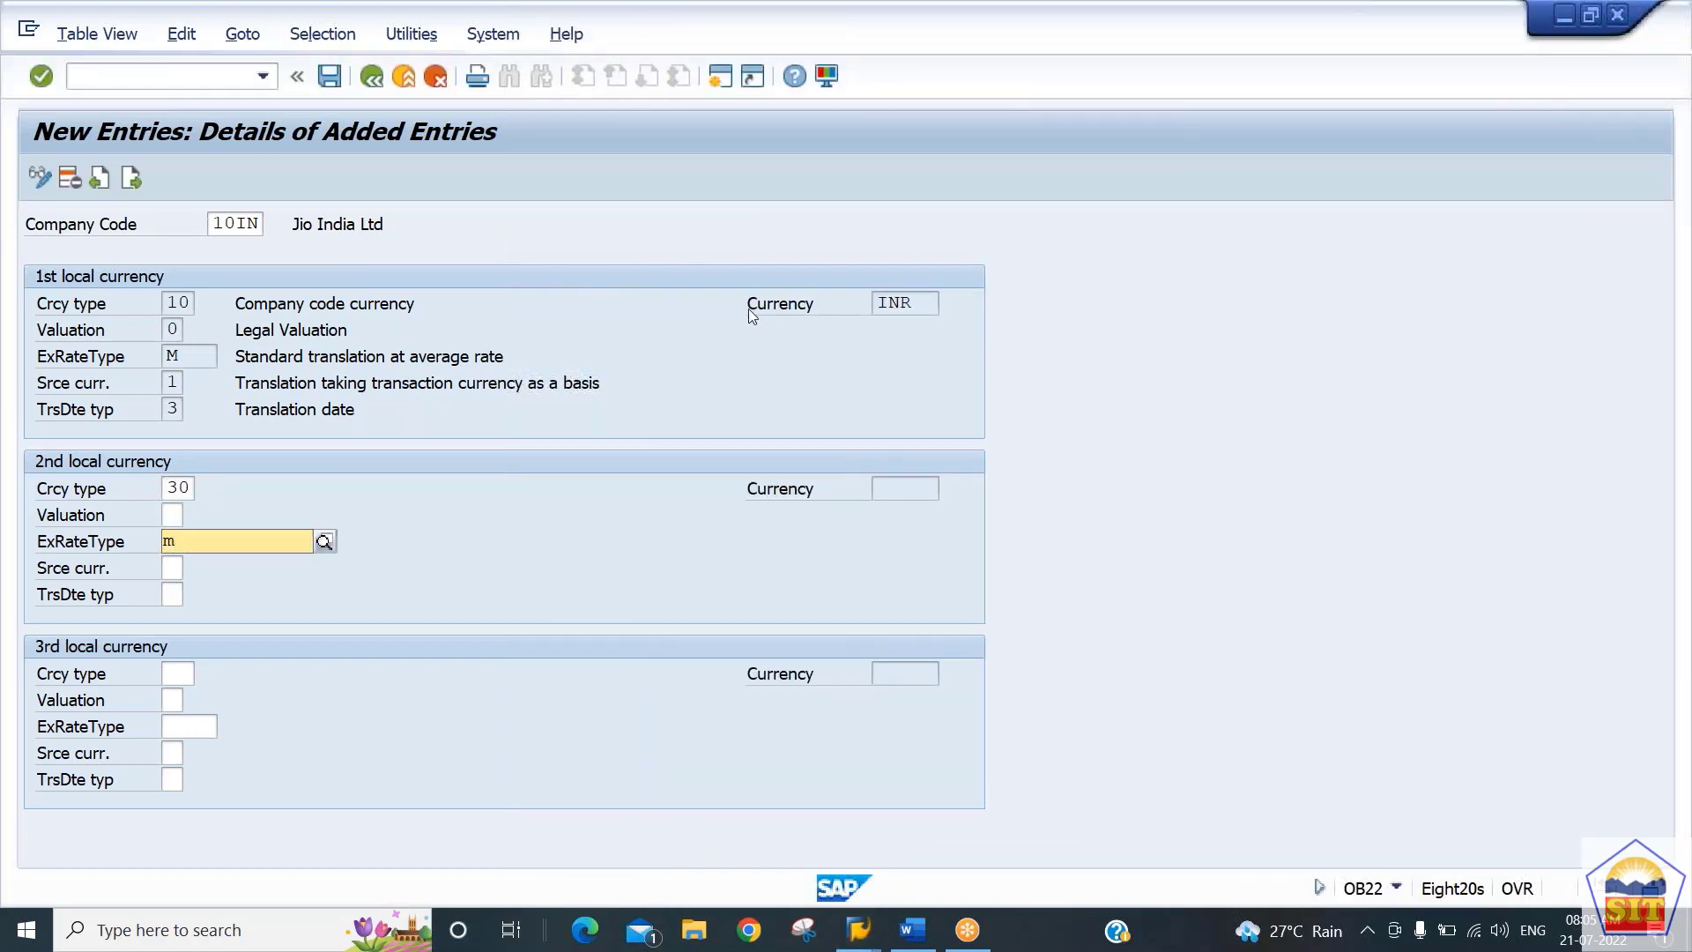
key(Return)
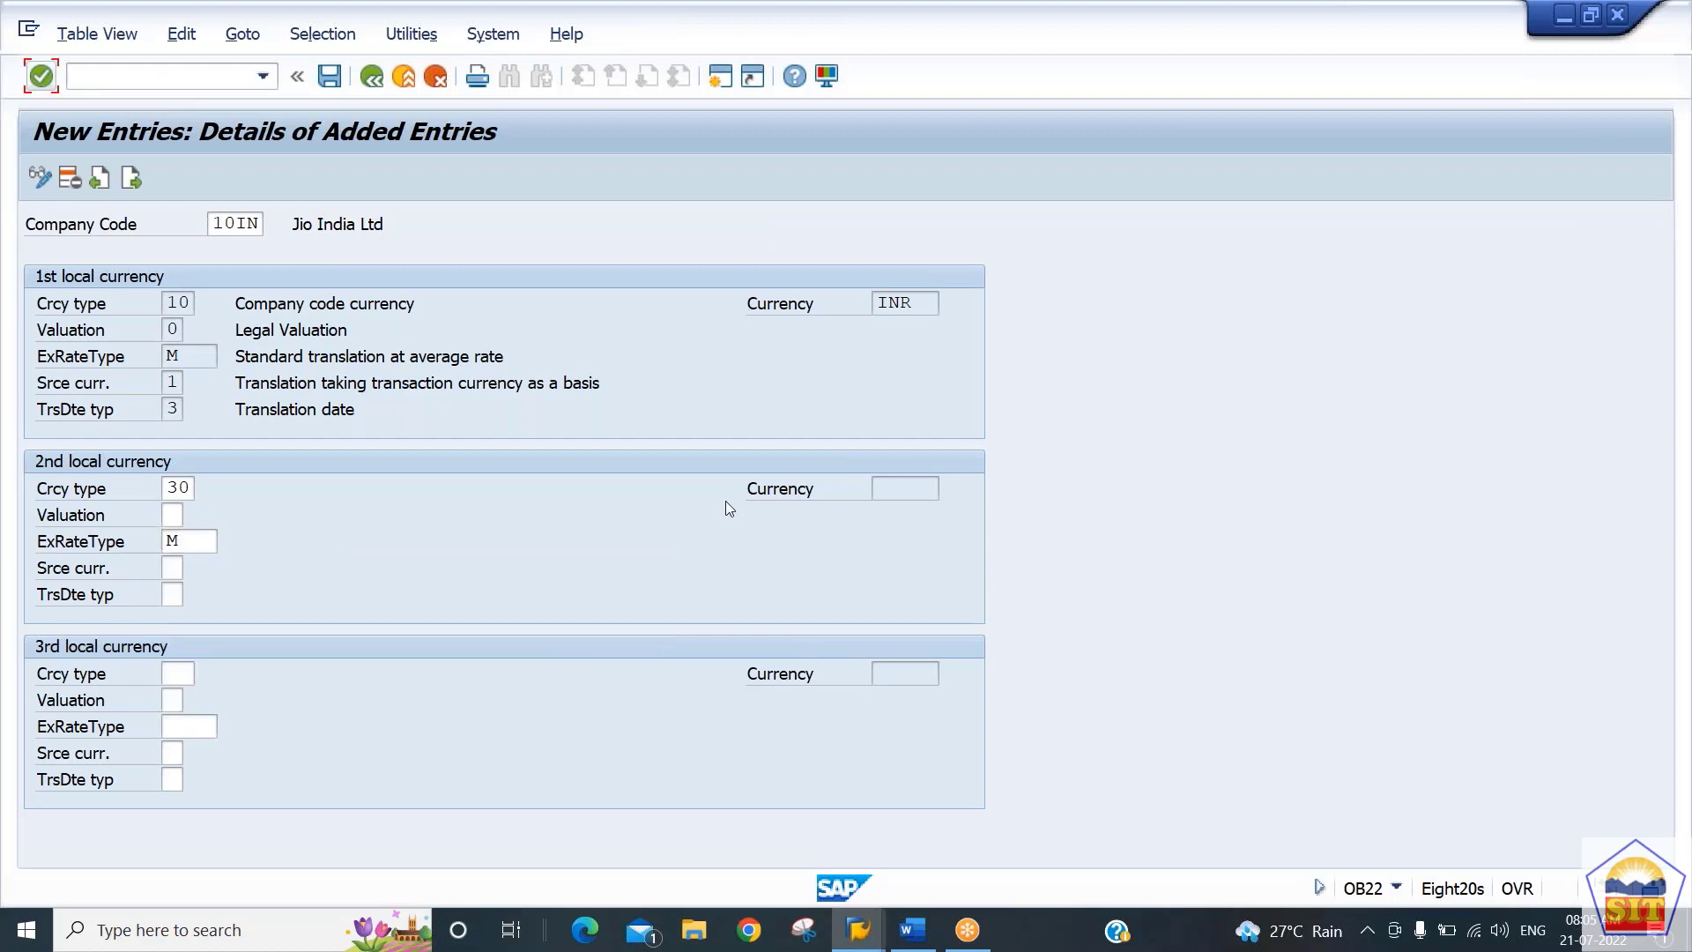
Give the 2nd local currency source currency 2 and translation date type 3, and check the group currency it picks up
click(173, 569)
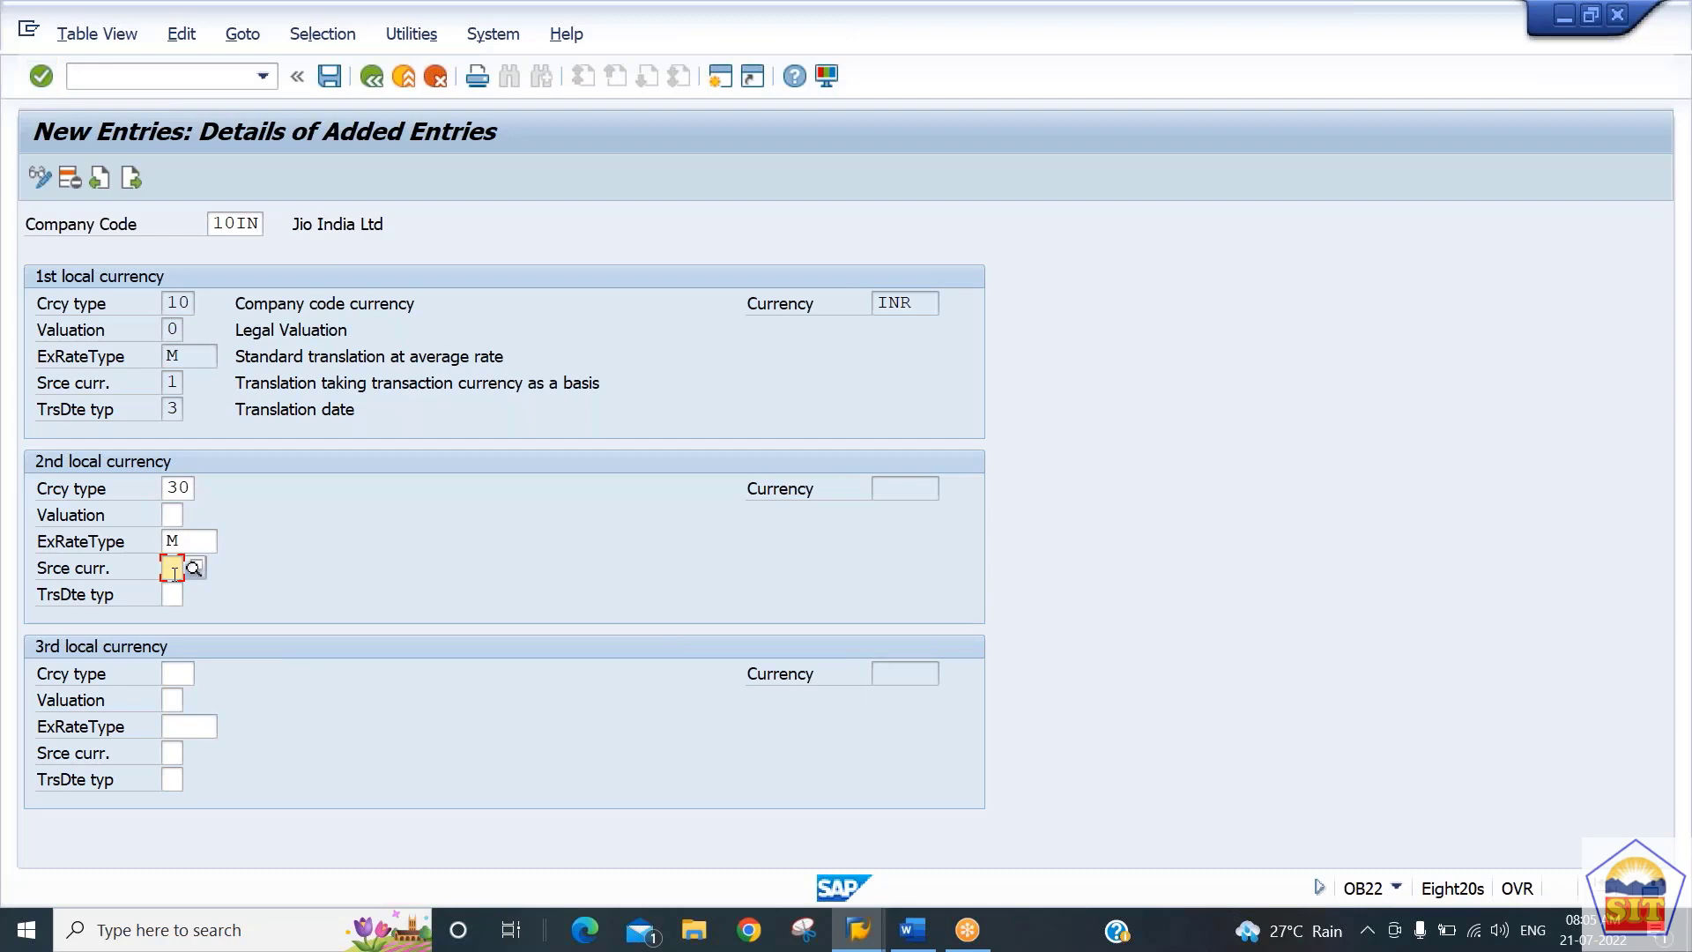
text(2)
key(Return)
click(179, 600)
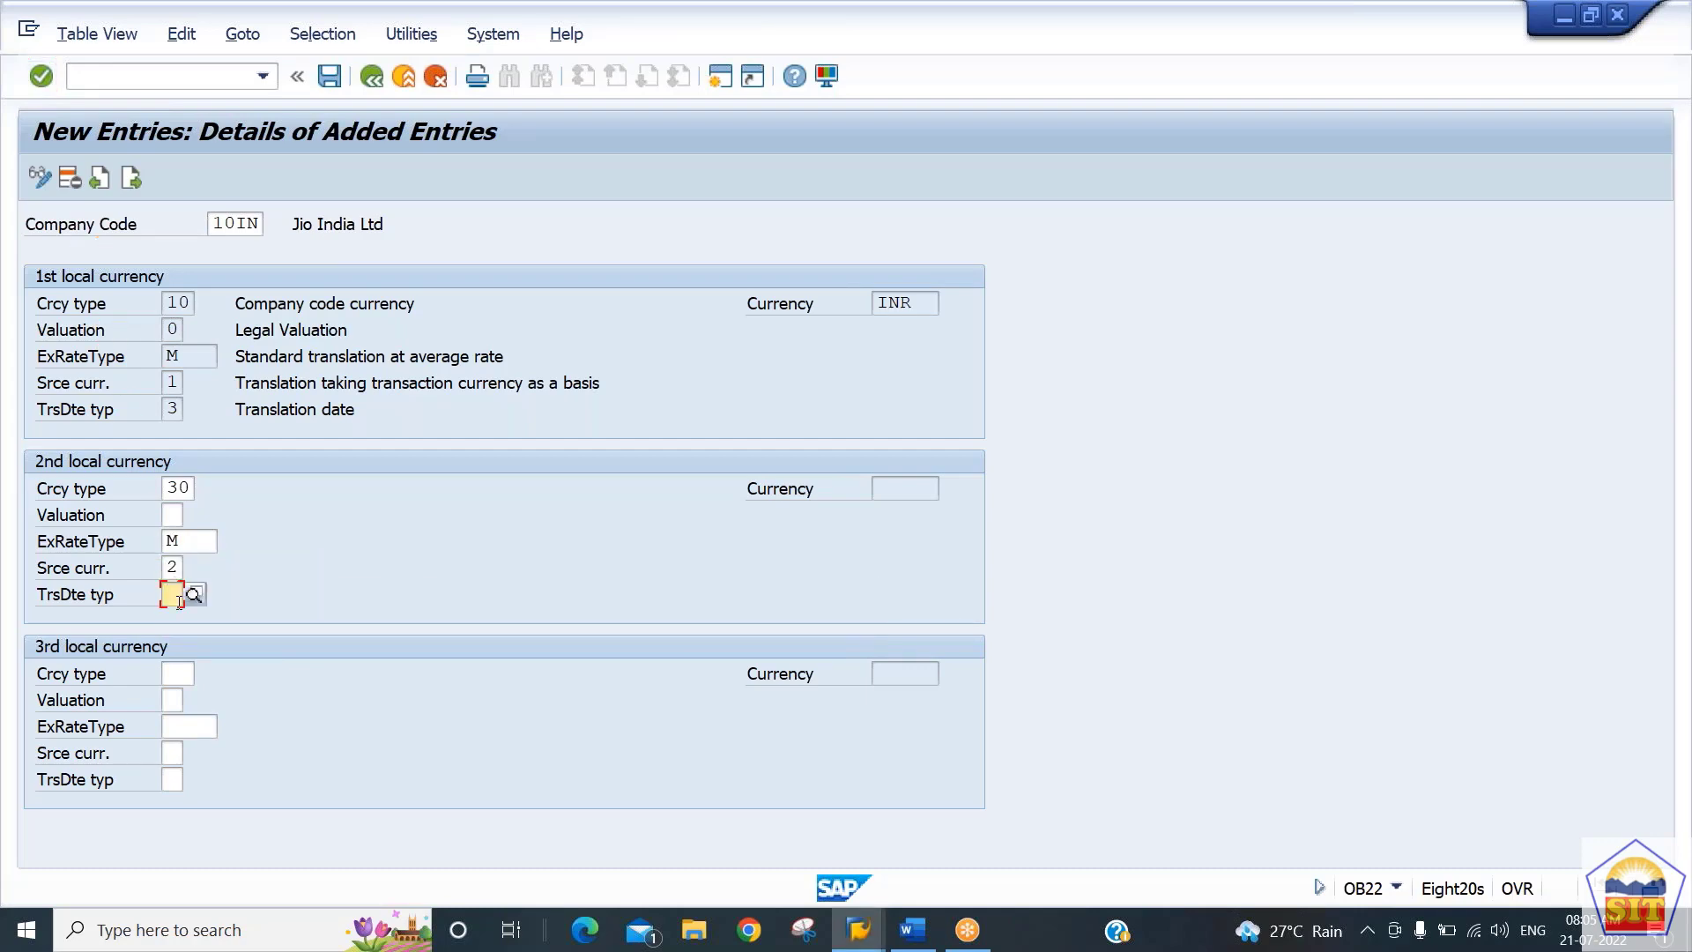
text(3)
key(Return)
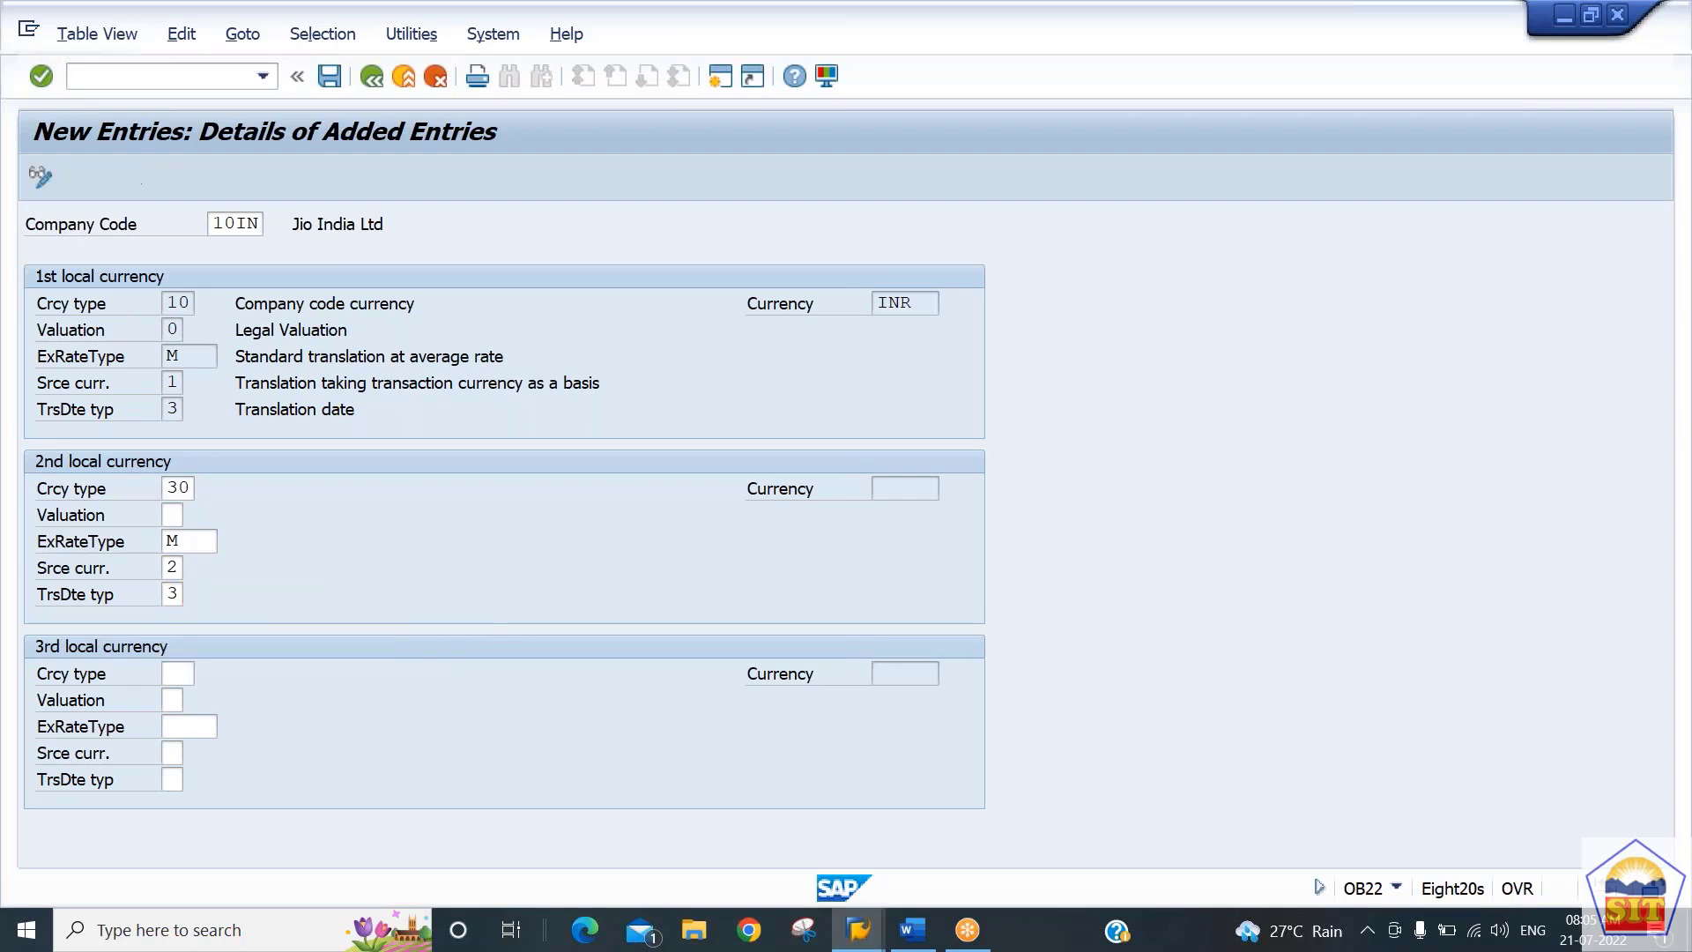
click(1243, 304)
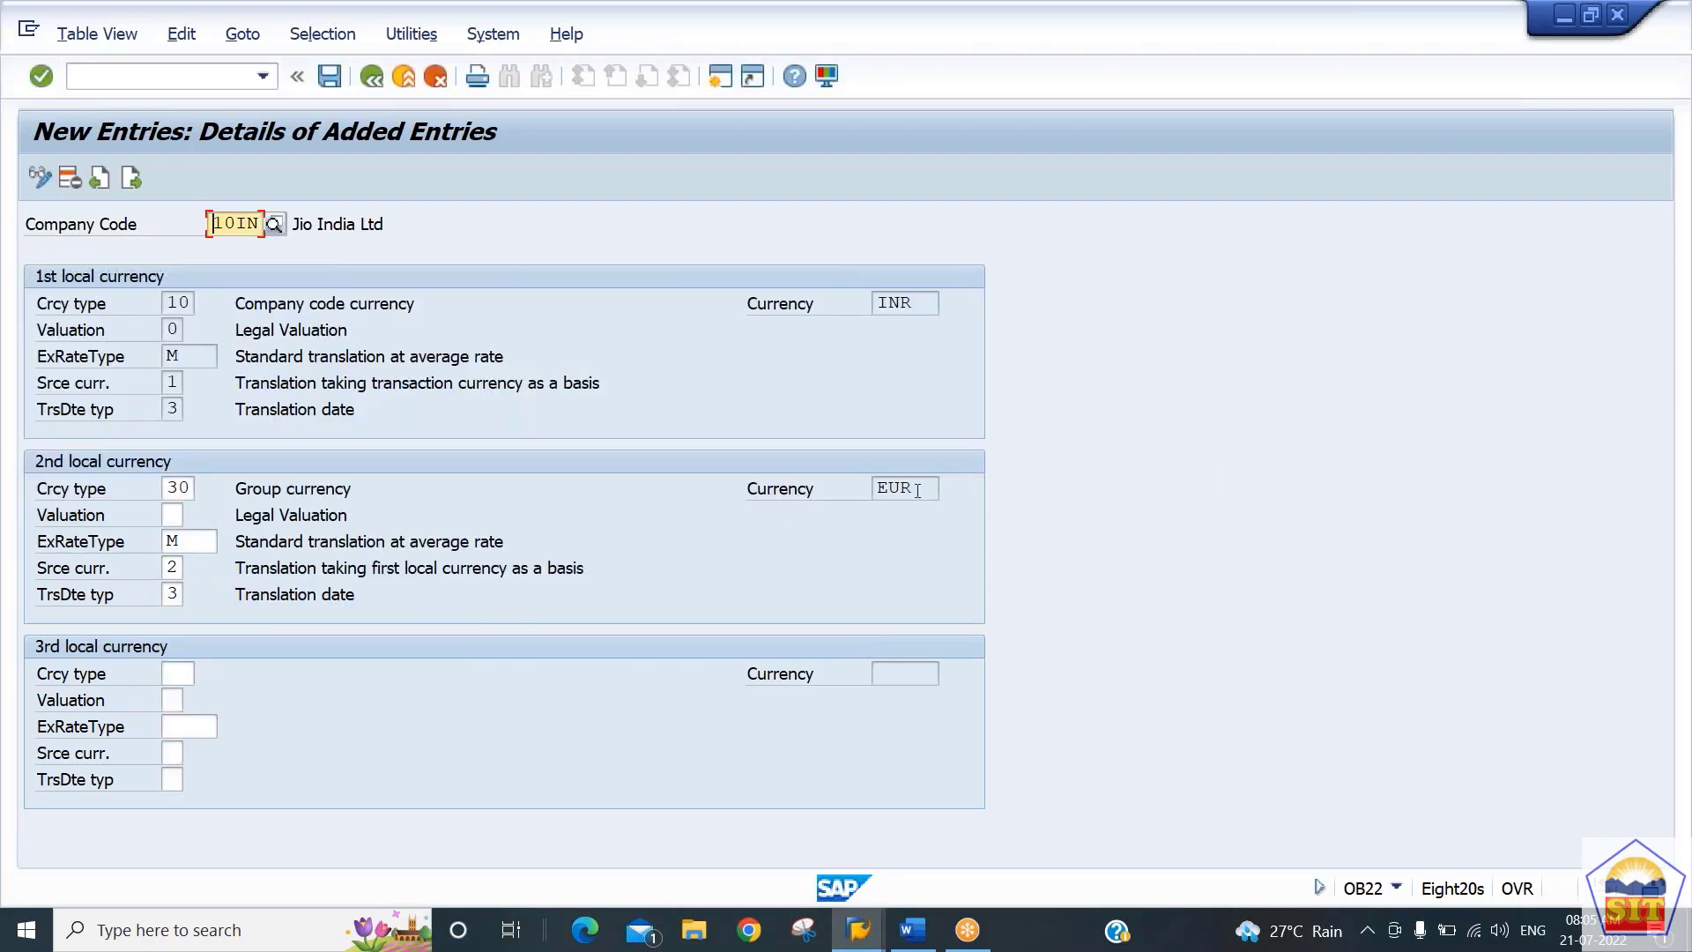
drag(917, 491, 877, 490)
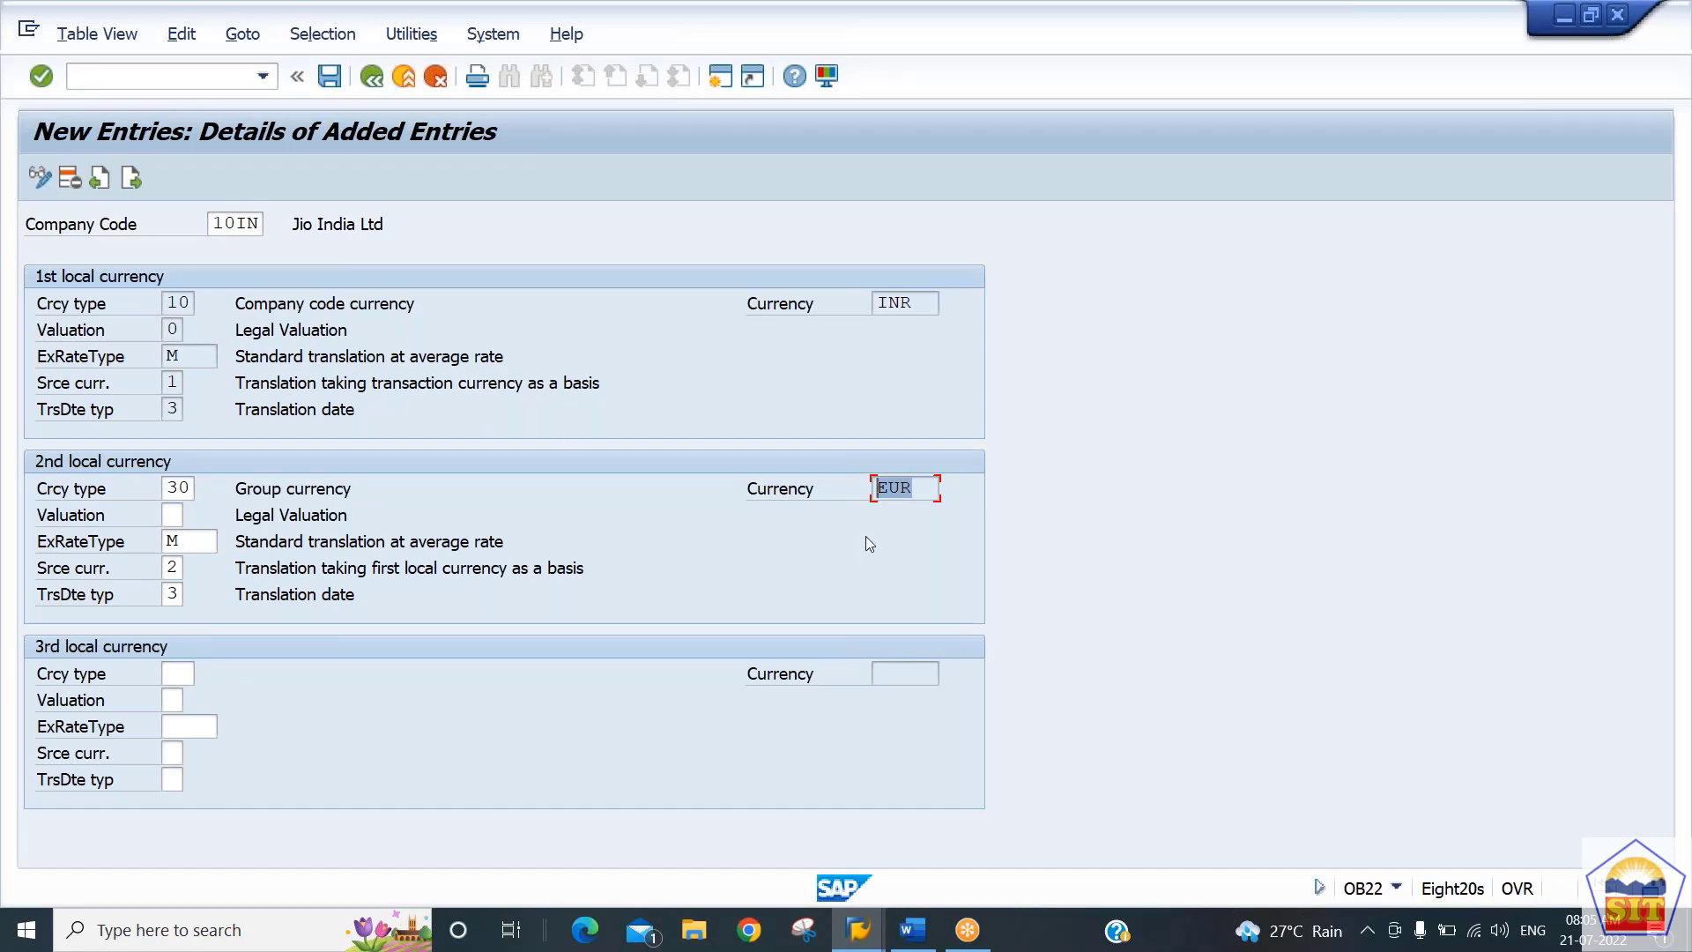
Review the available currency types for the 3rd local currency and set it to 40, Hard currency
key(Return)
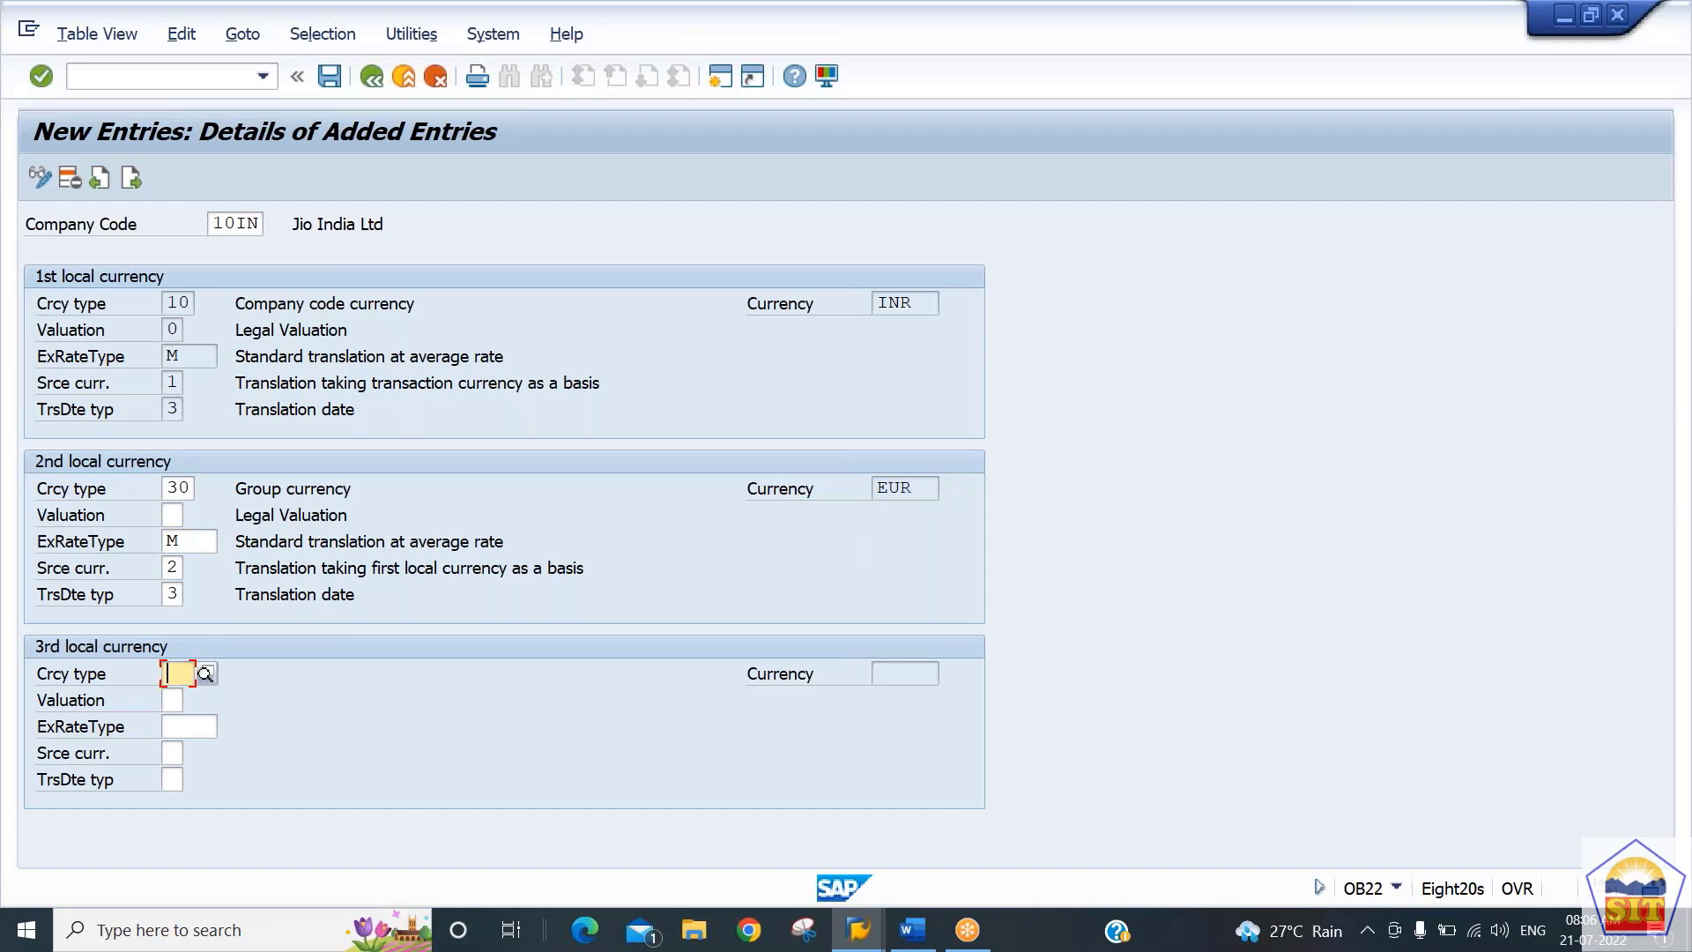
click(206, 674)
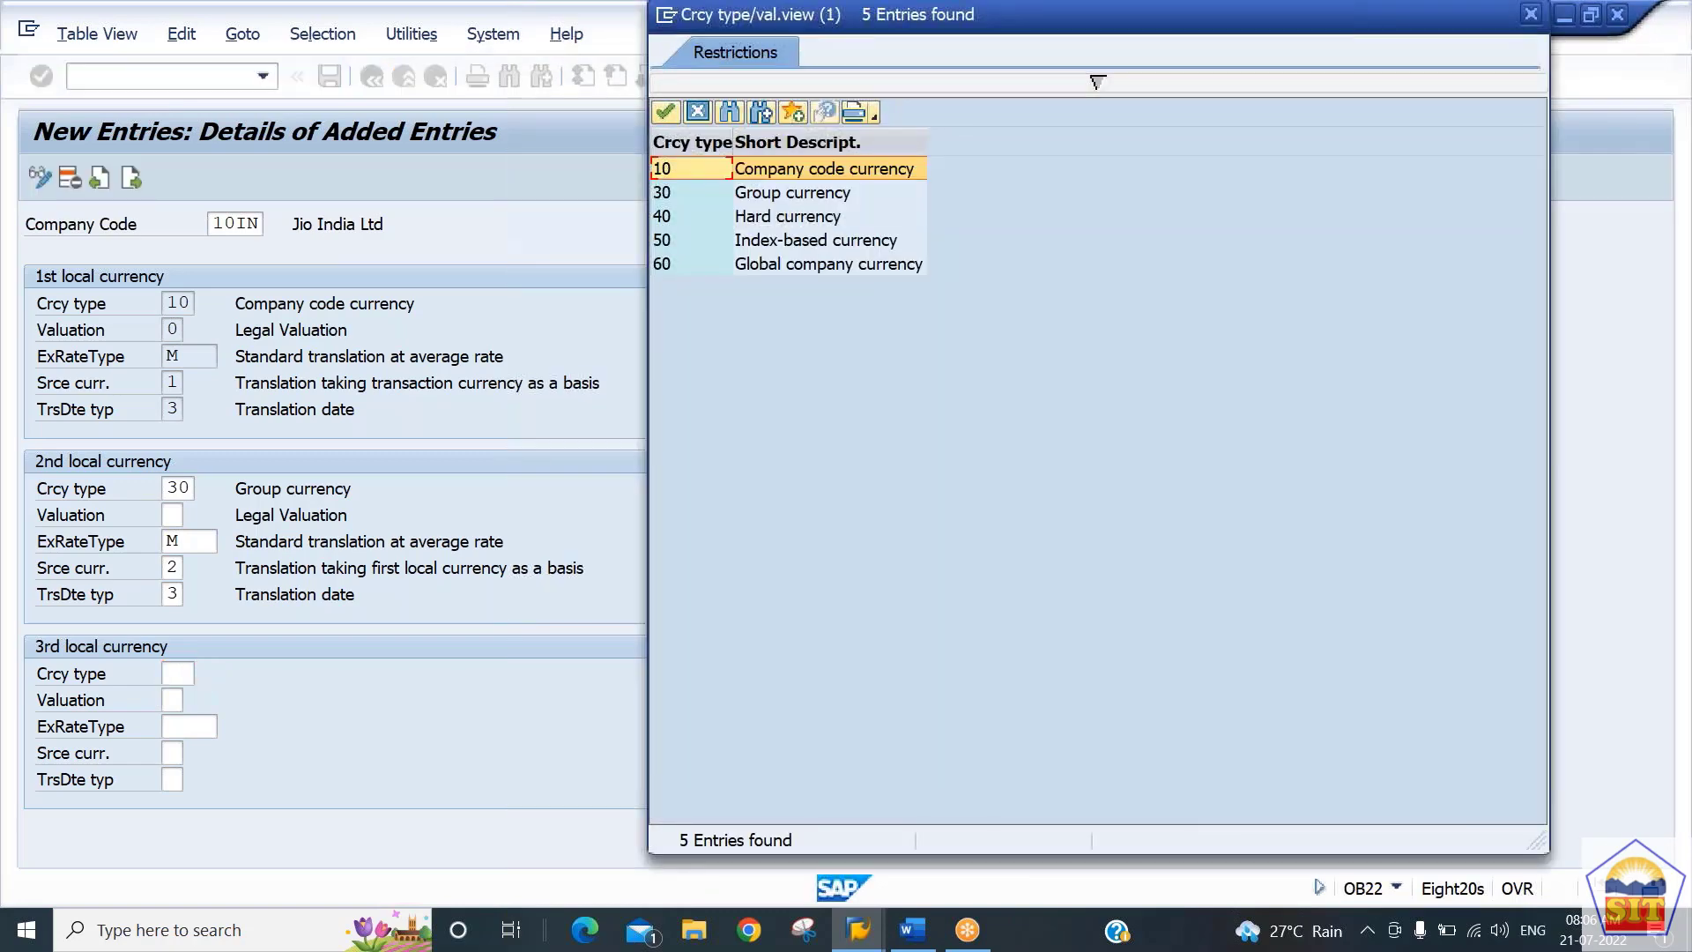
key(Down)
key(Down)
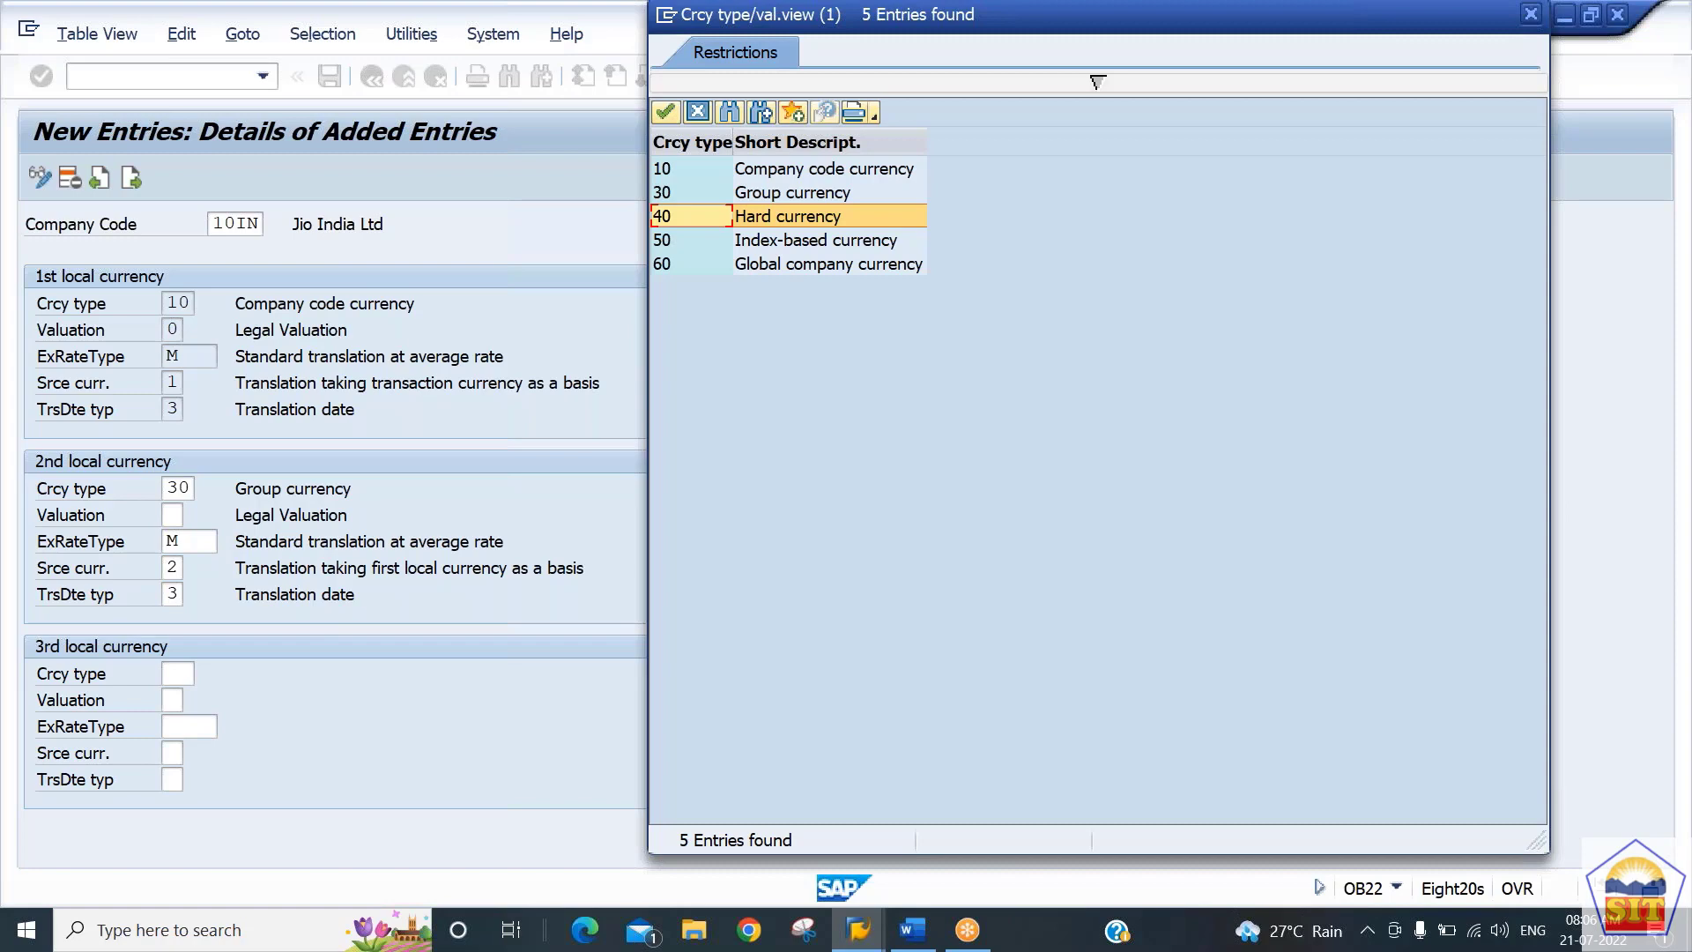
key(Down)
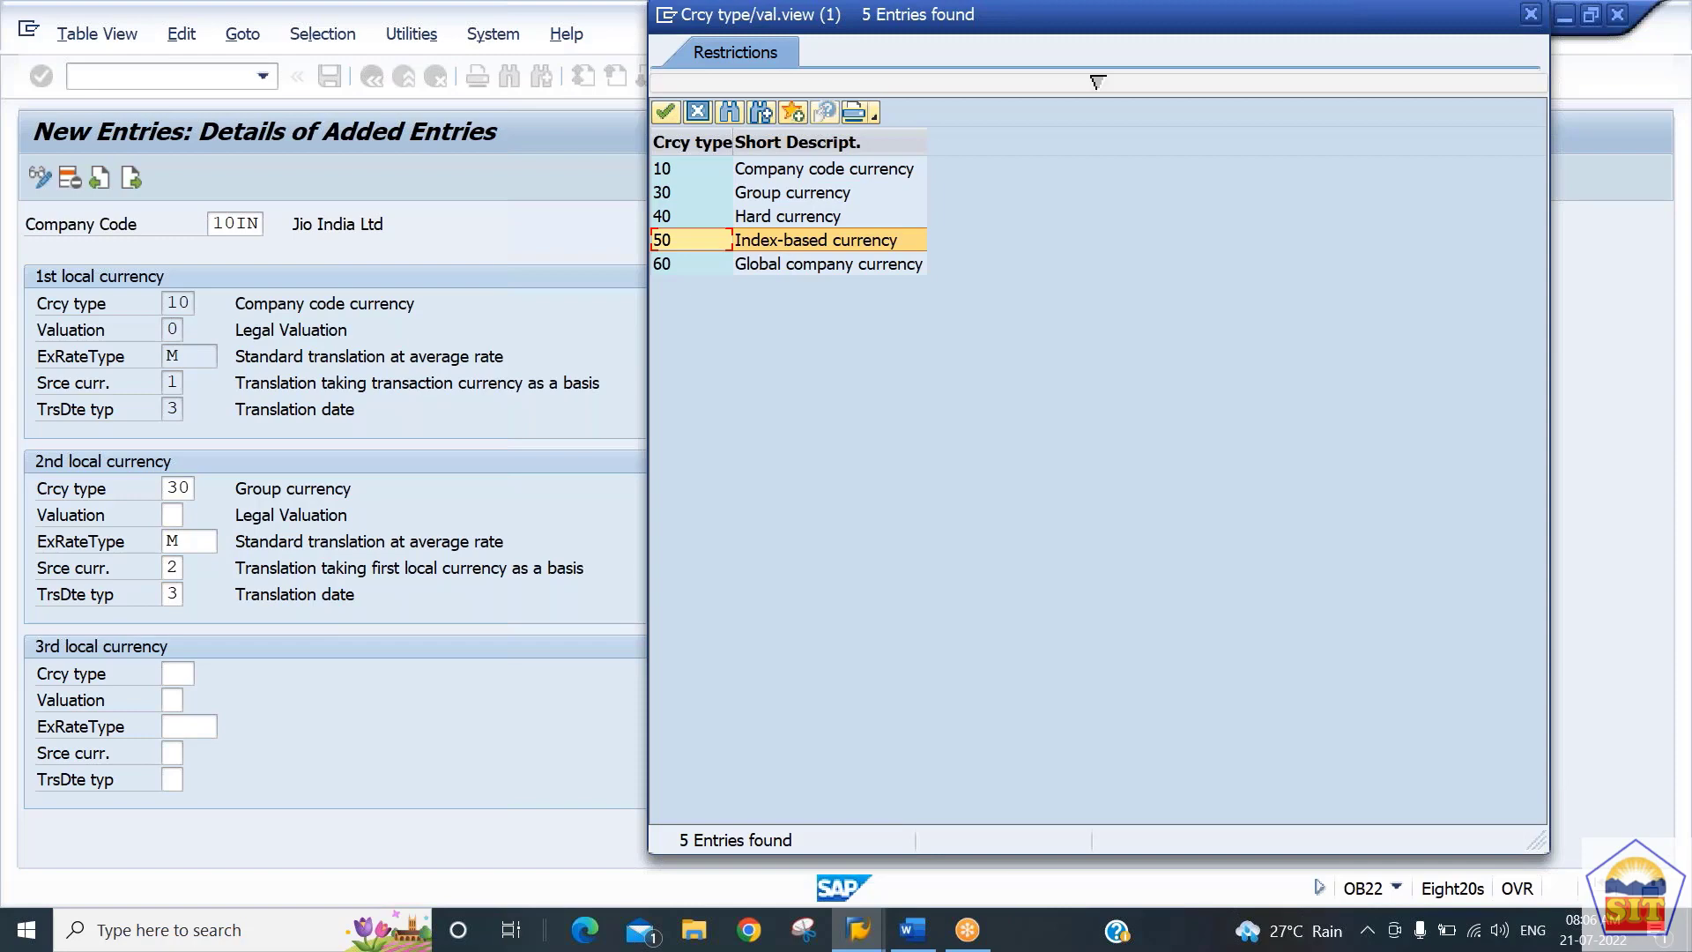
key(Up)
key(Return)
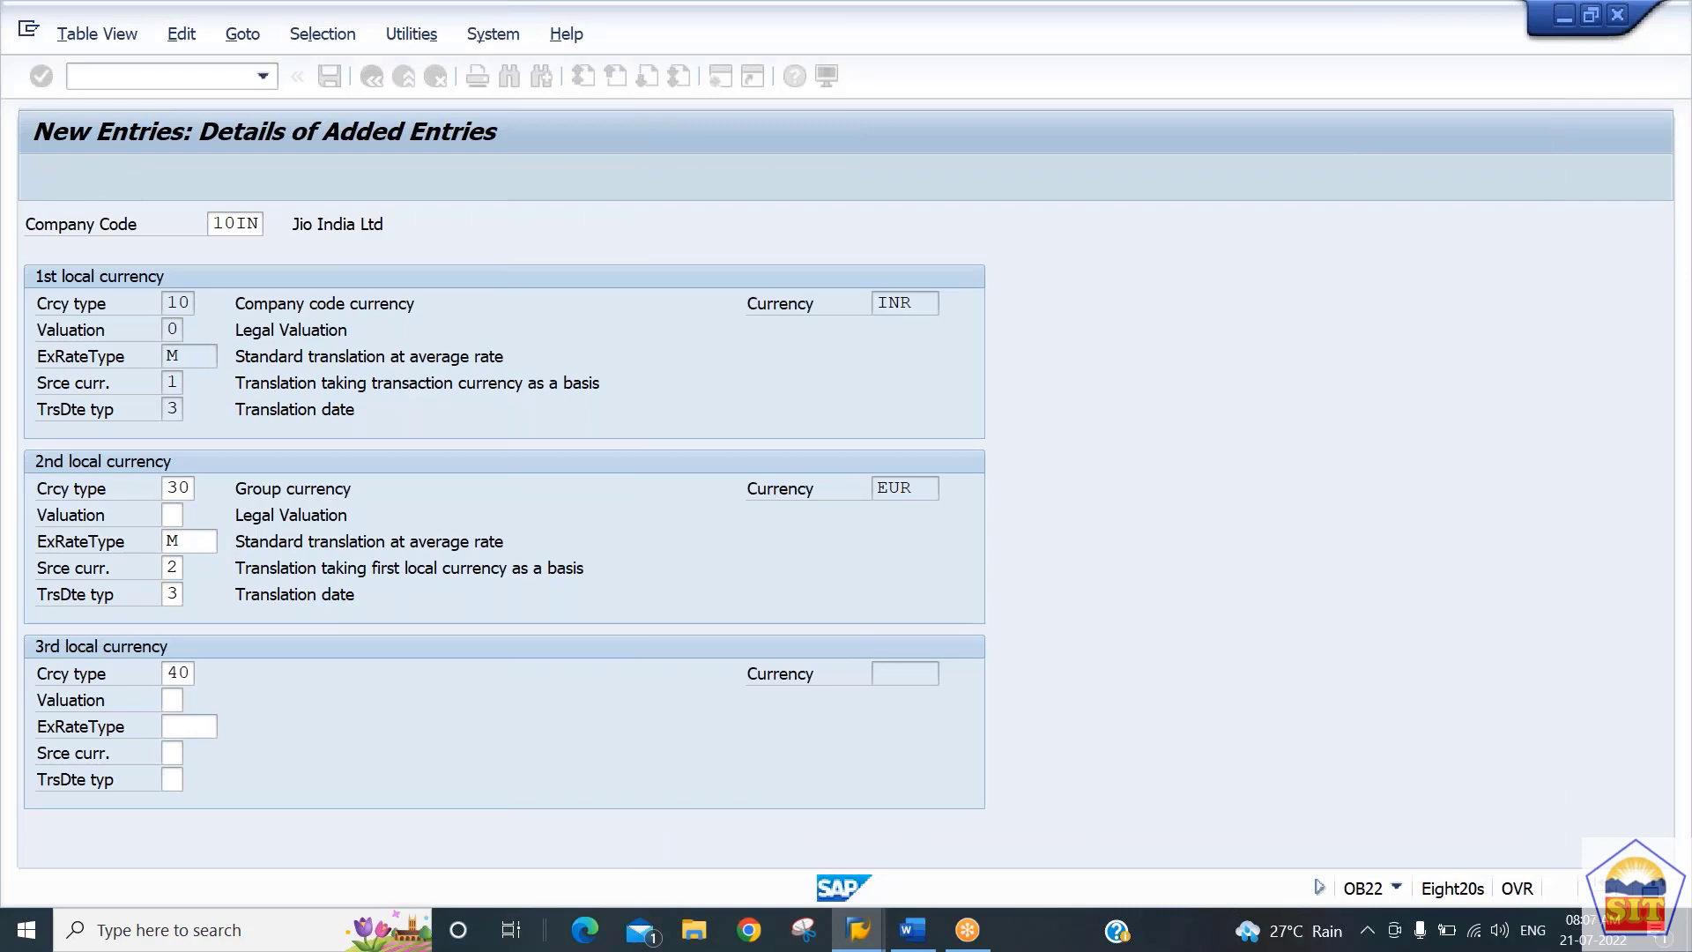
key(Return)
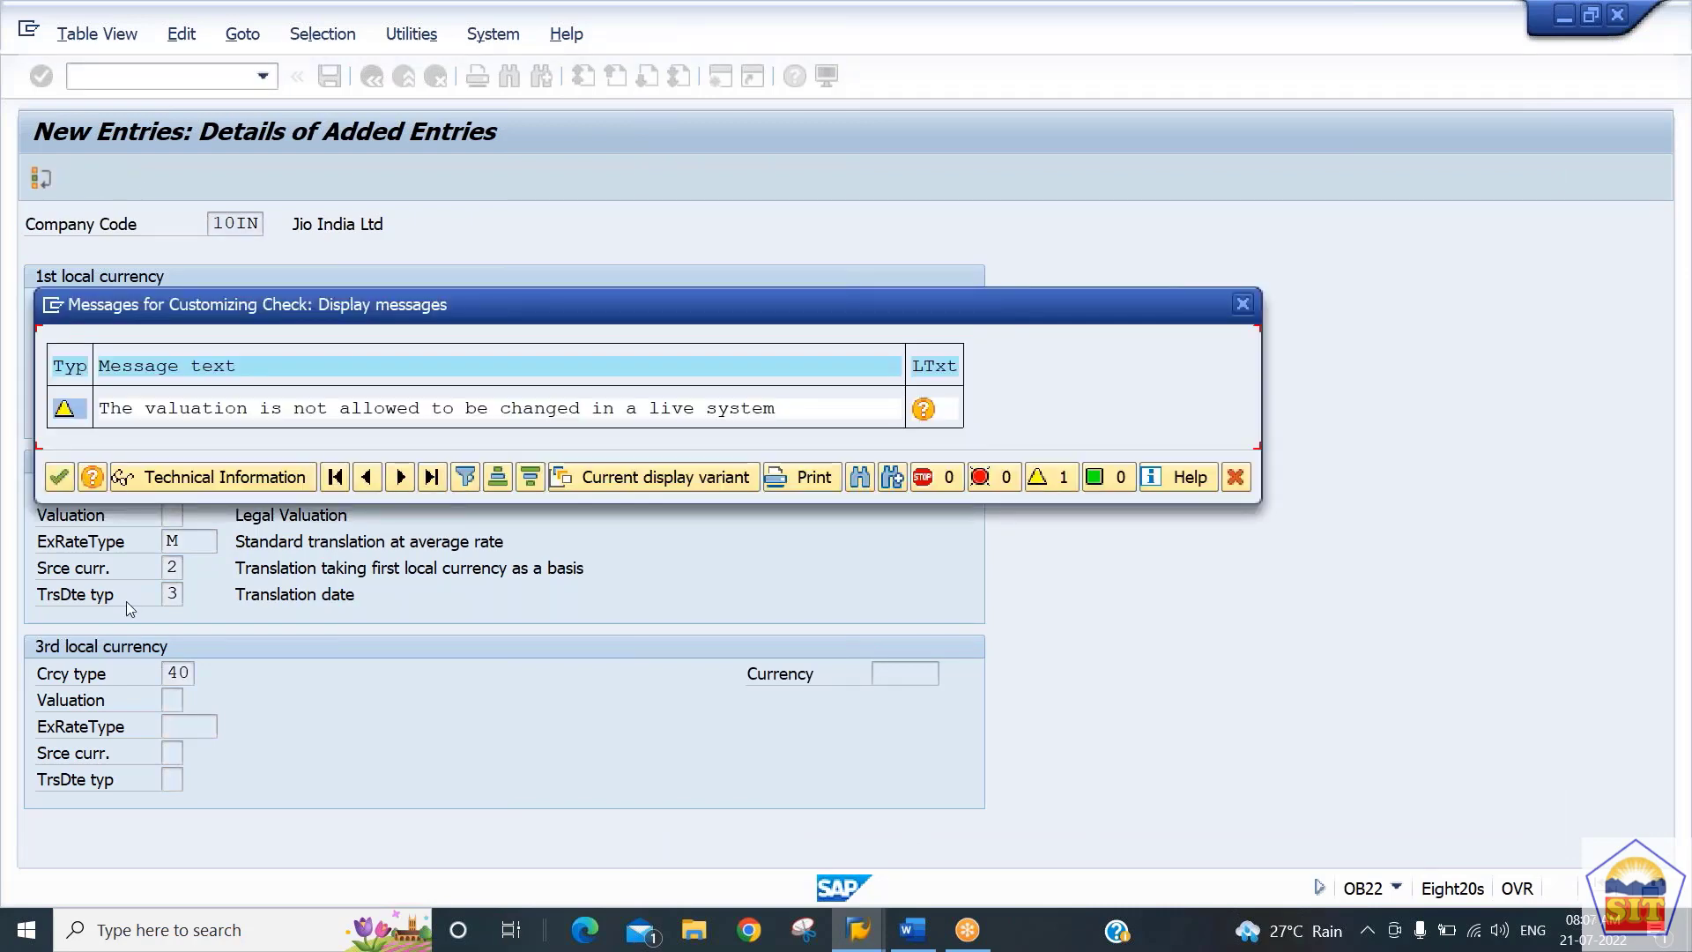
click(53, 481)
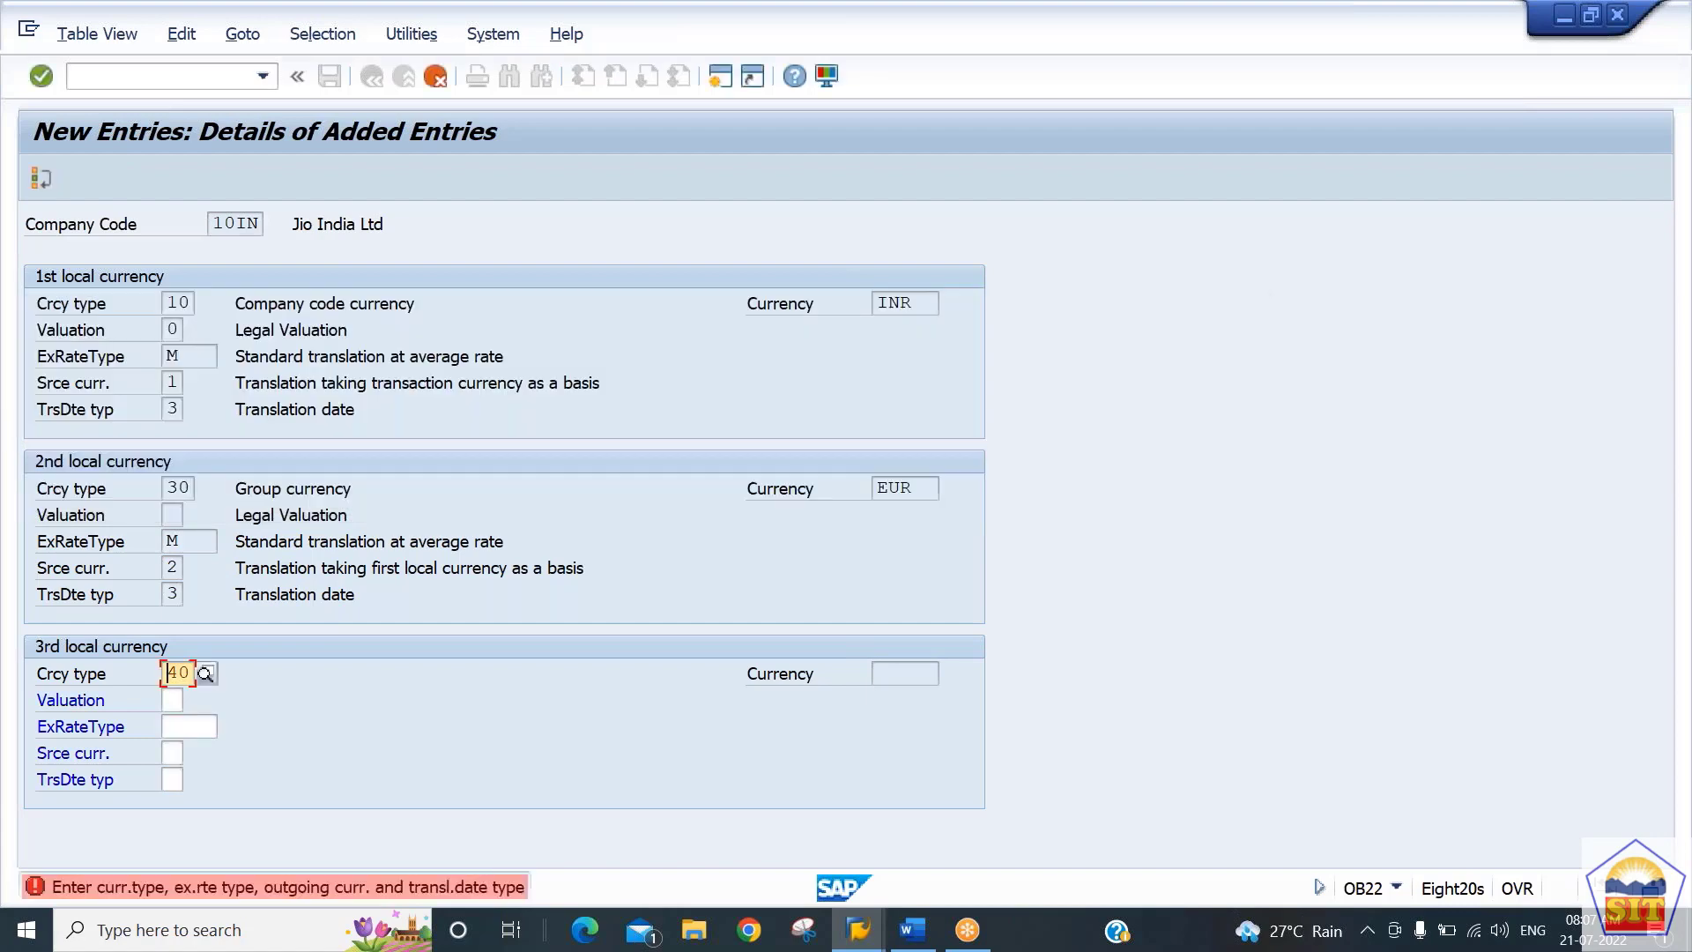
Give the 3rd local currency exchange rate type M, source currency 2 and translation date type 3, and confirm the entry
click(177, 727)
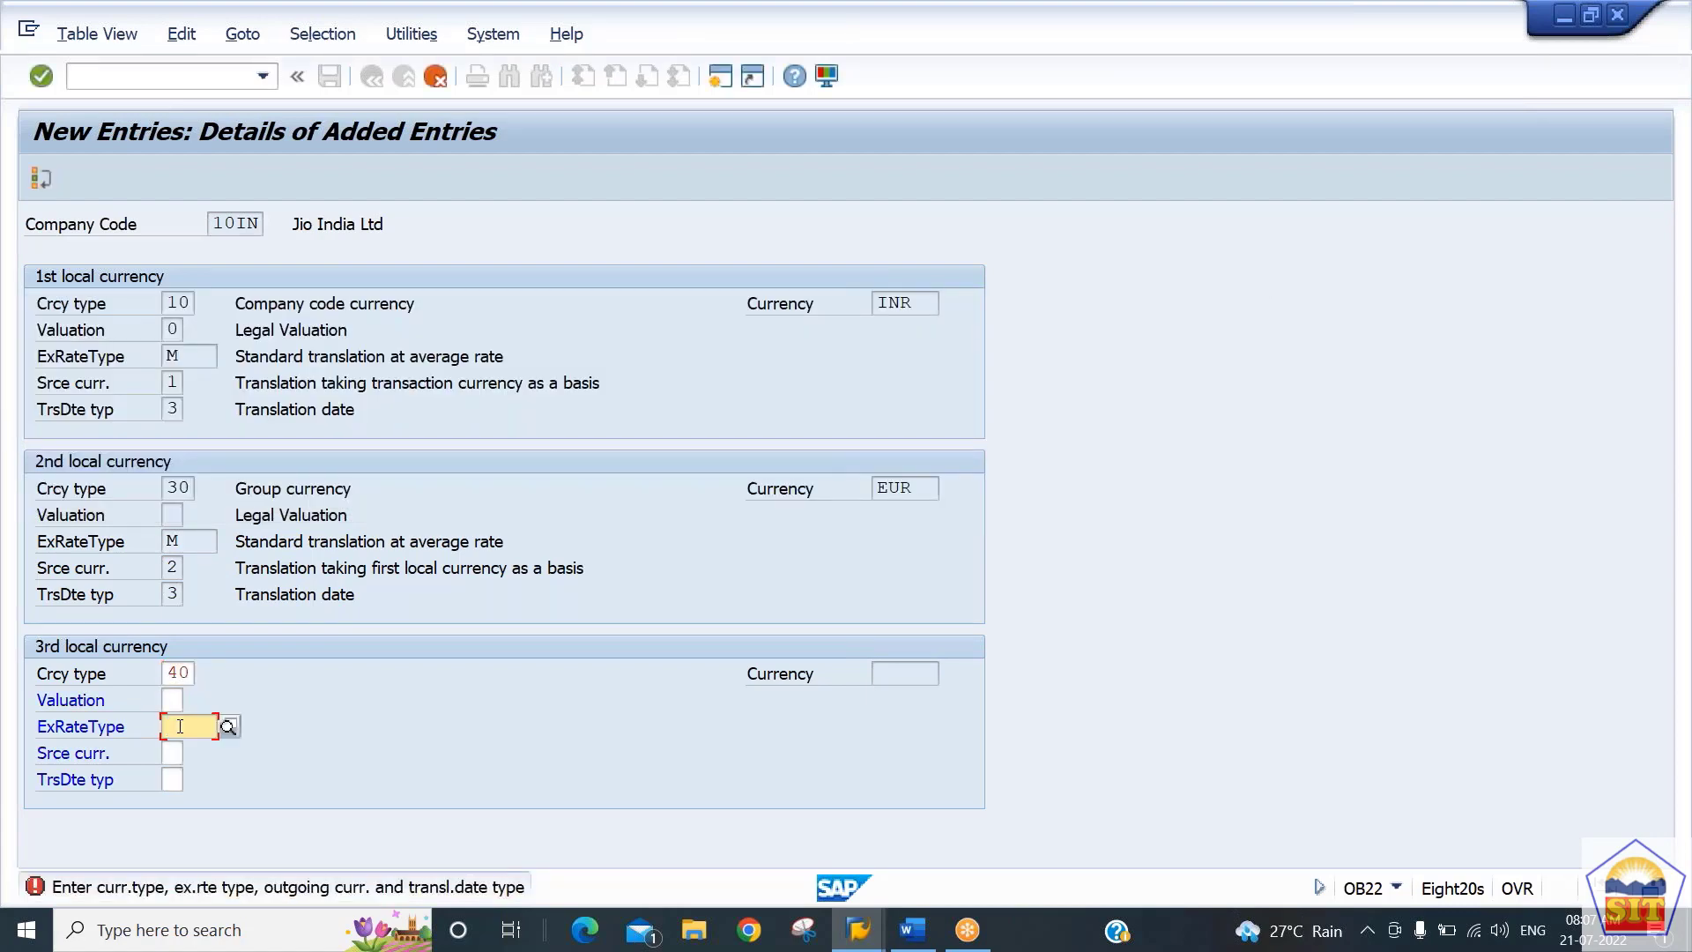
text(M)
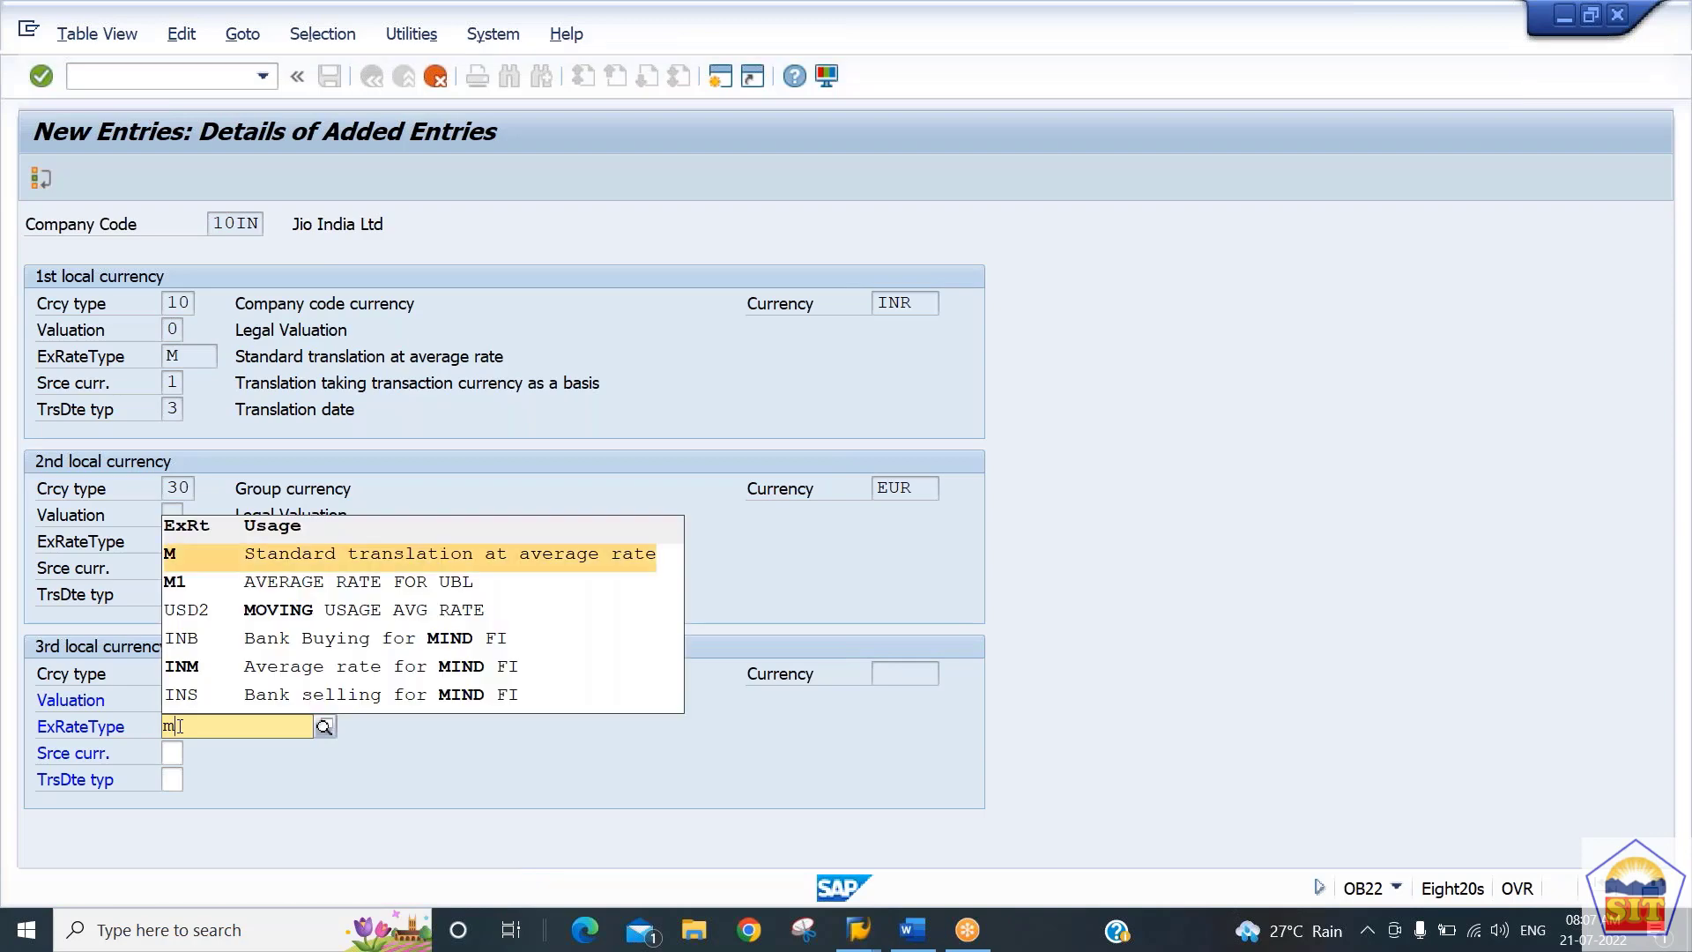
key(Return)
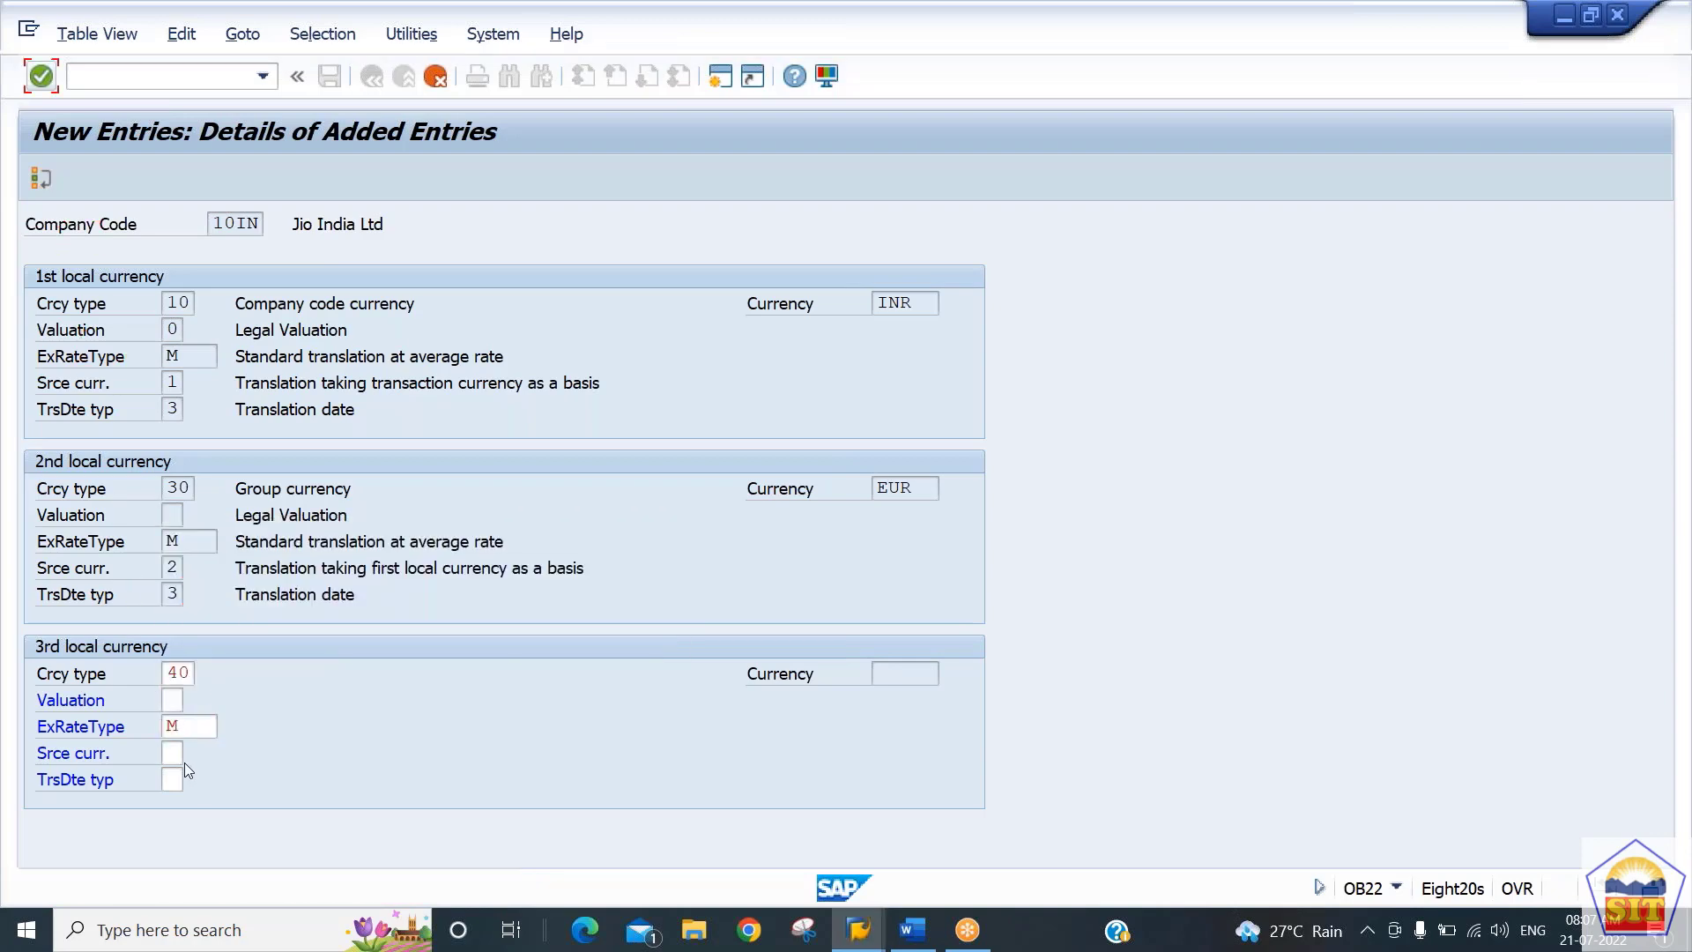
click(173, 754)
text(2)
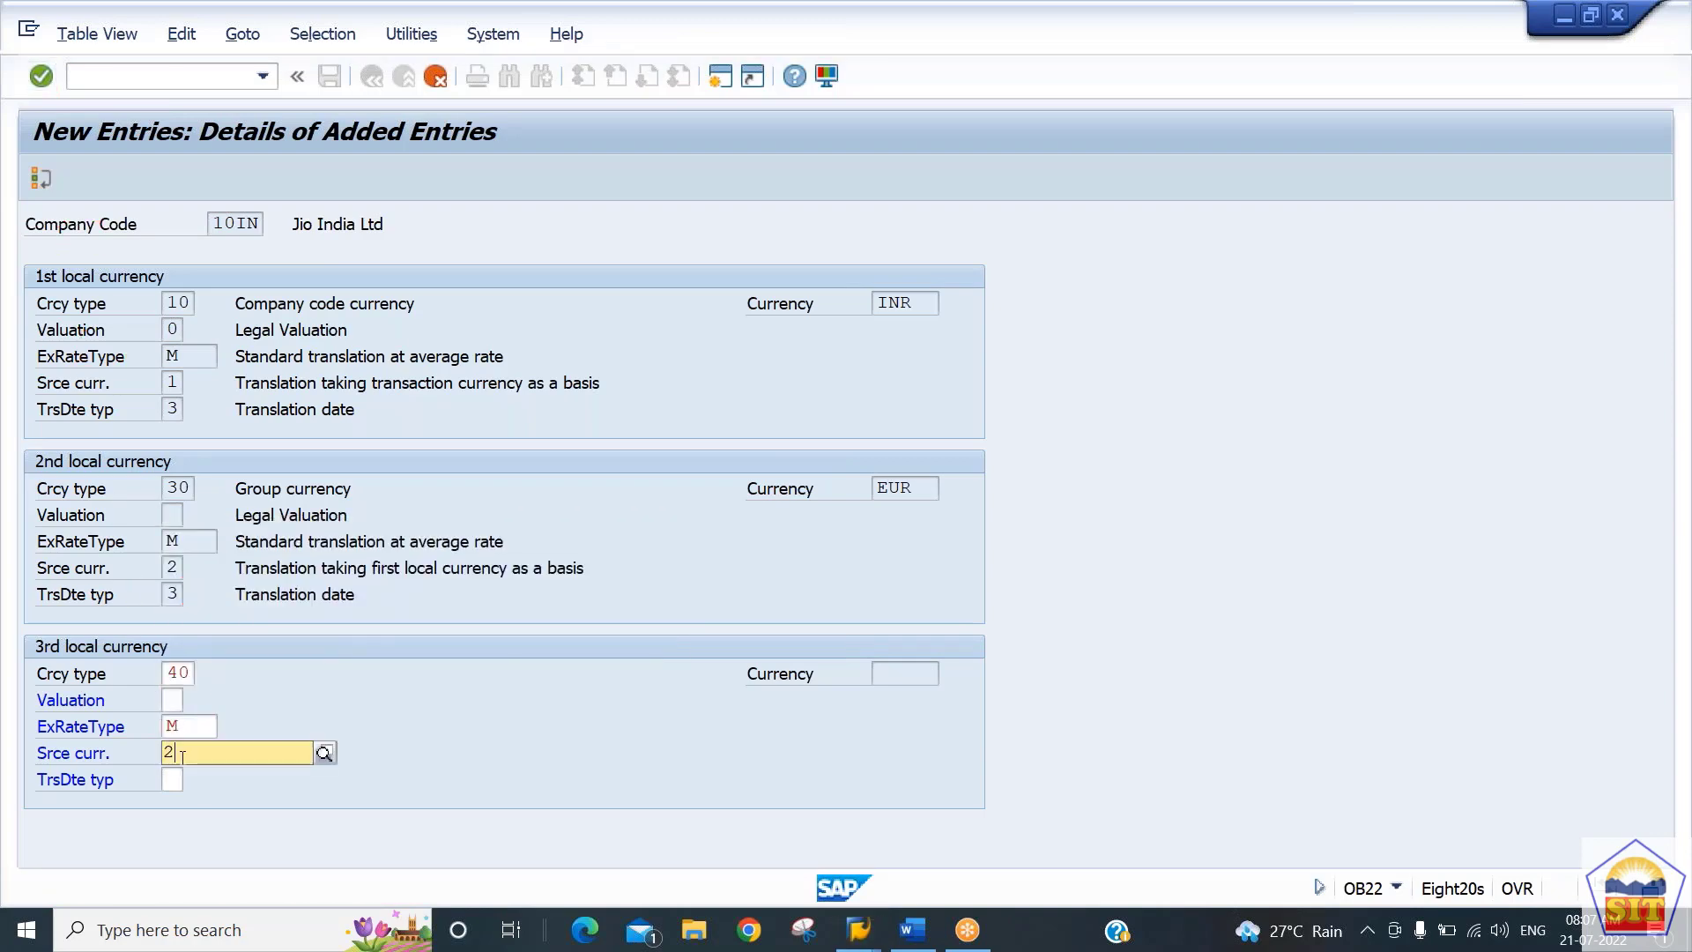
click(183, 801)
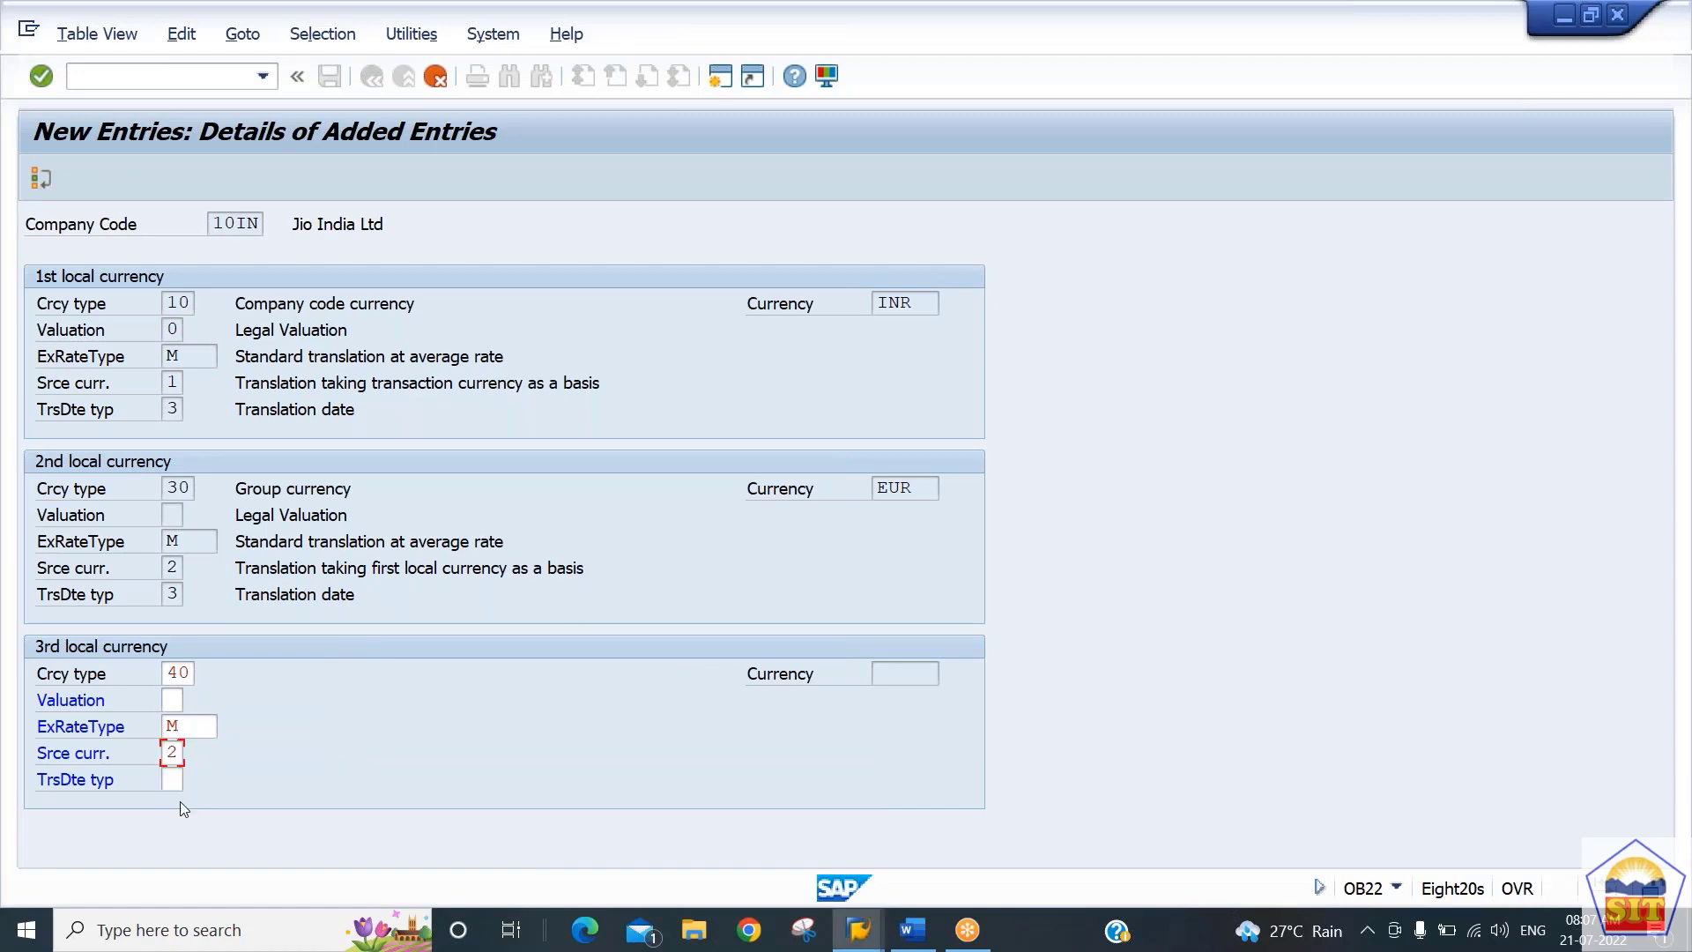
click(173, 779)
text(3)
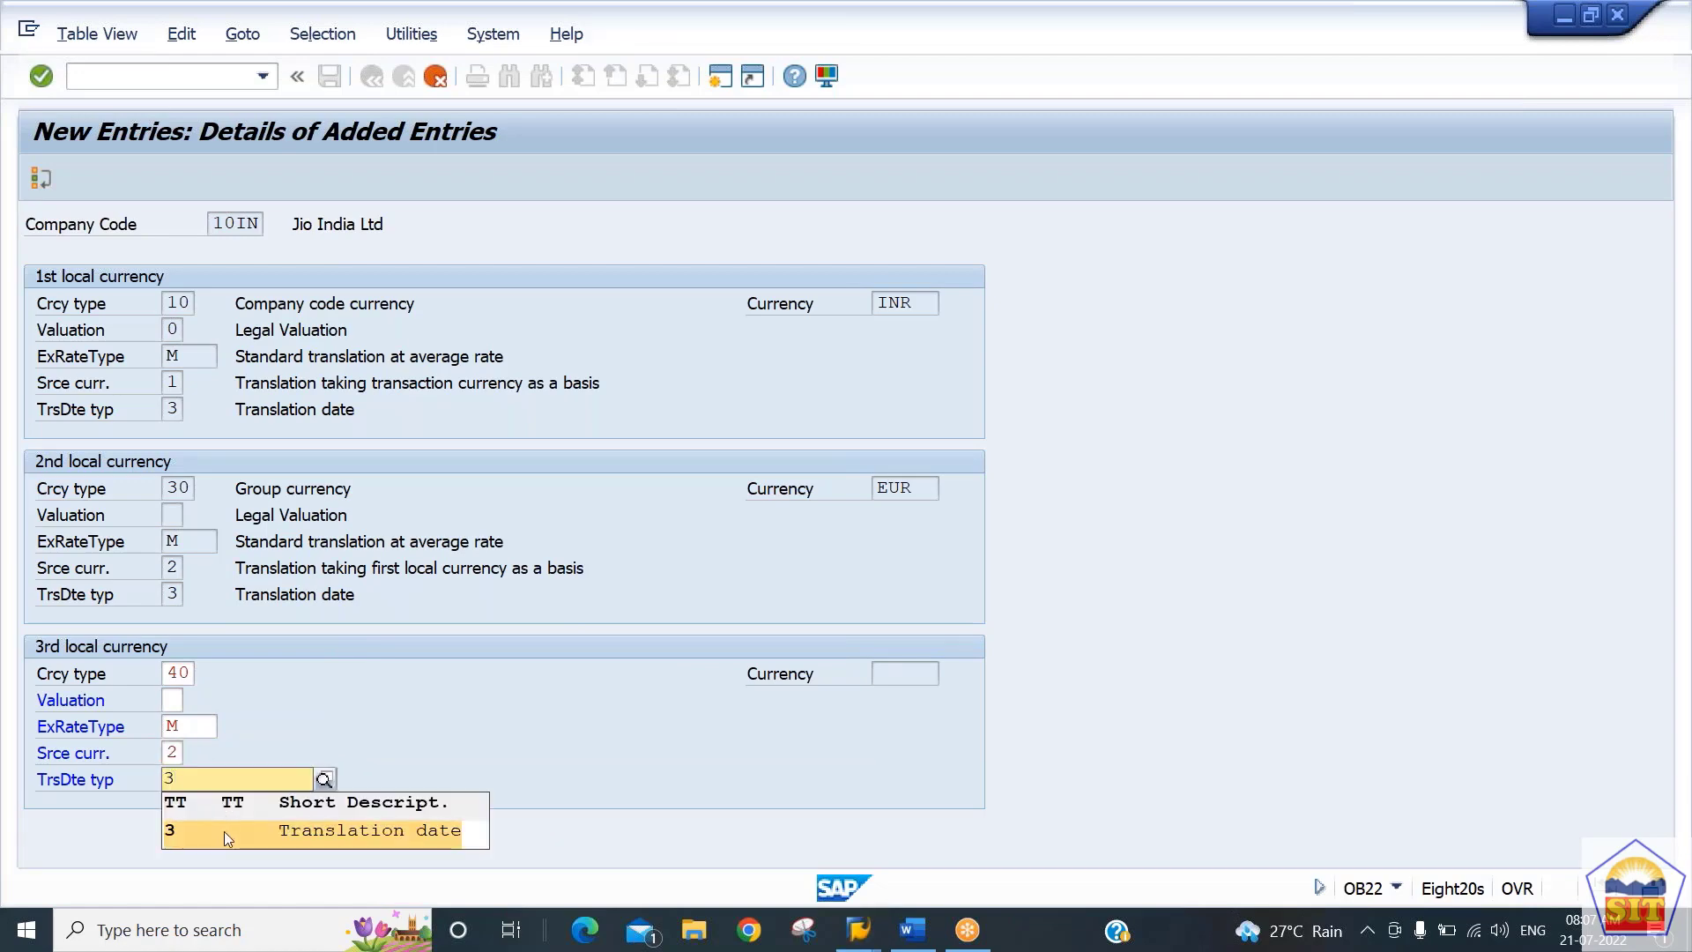
click(224, 832)
key(Return)
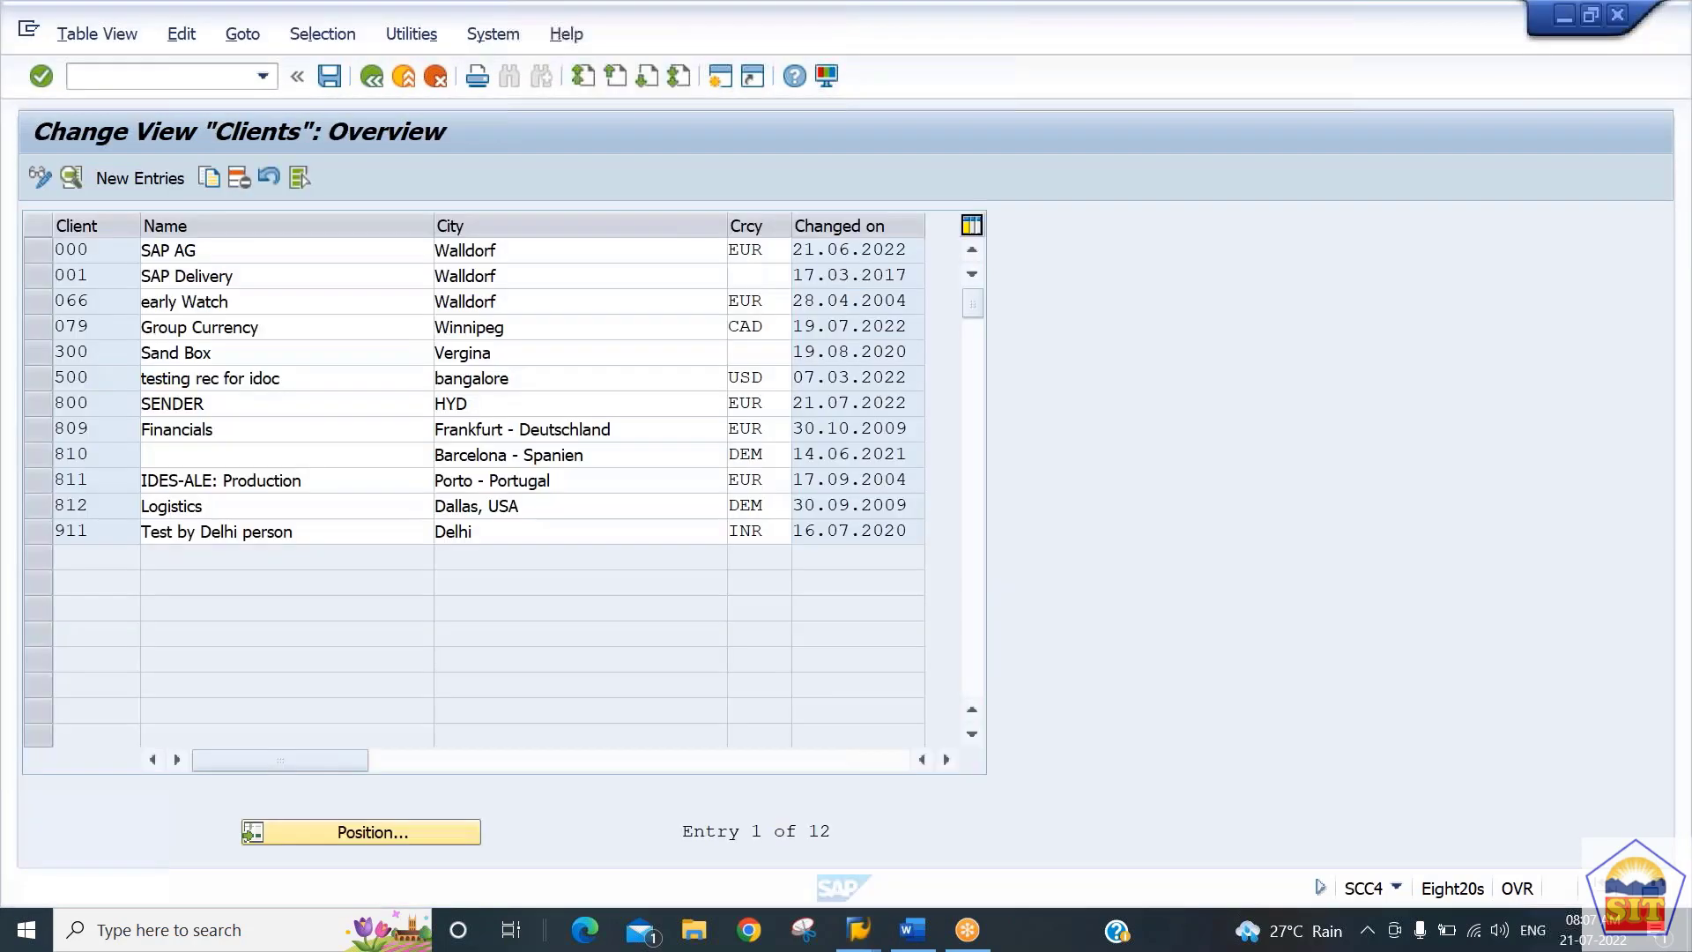
Leave the client overview in the SCC4 session and open transaction OY01 for the country global parameters
click(138, 79)
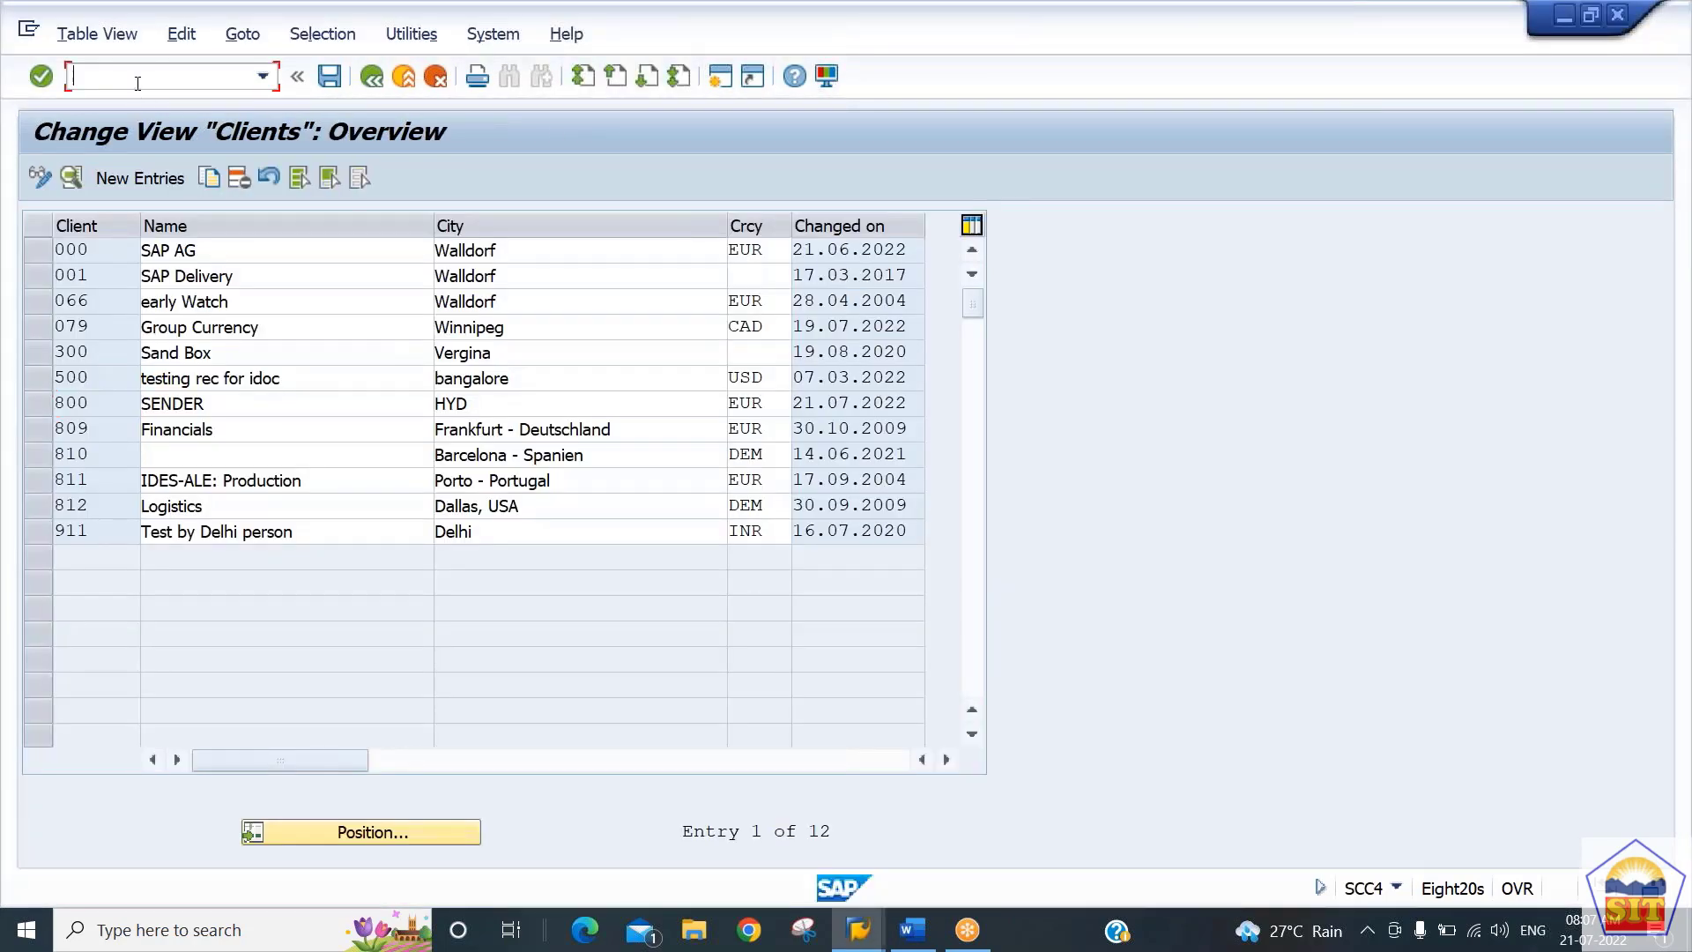
text(/n)
key(Return)
text(o)
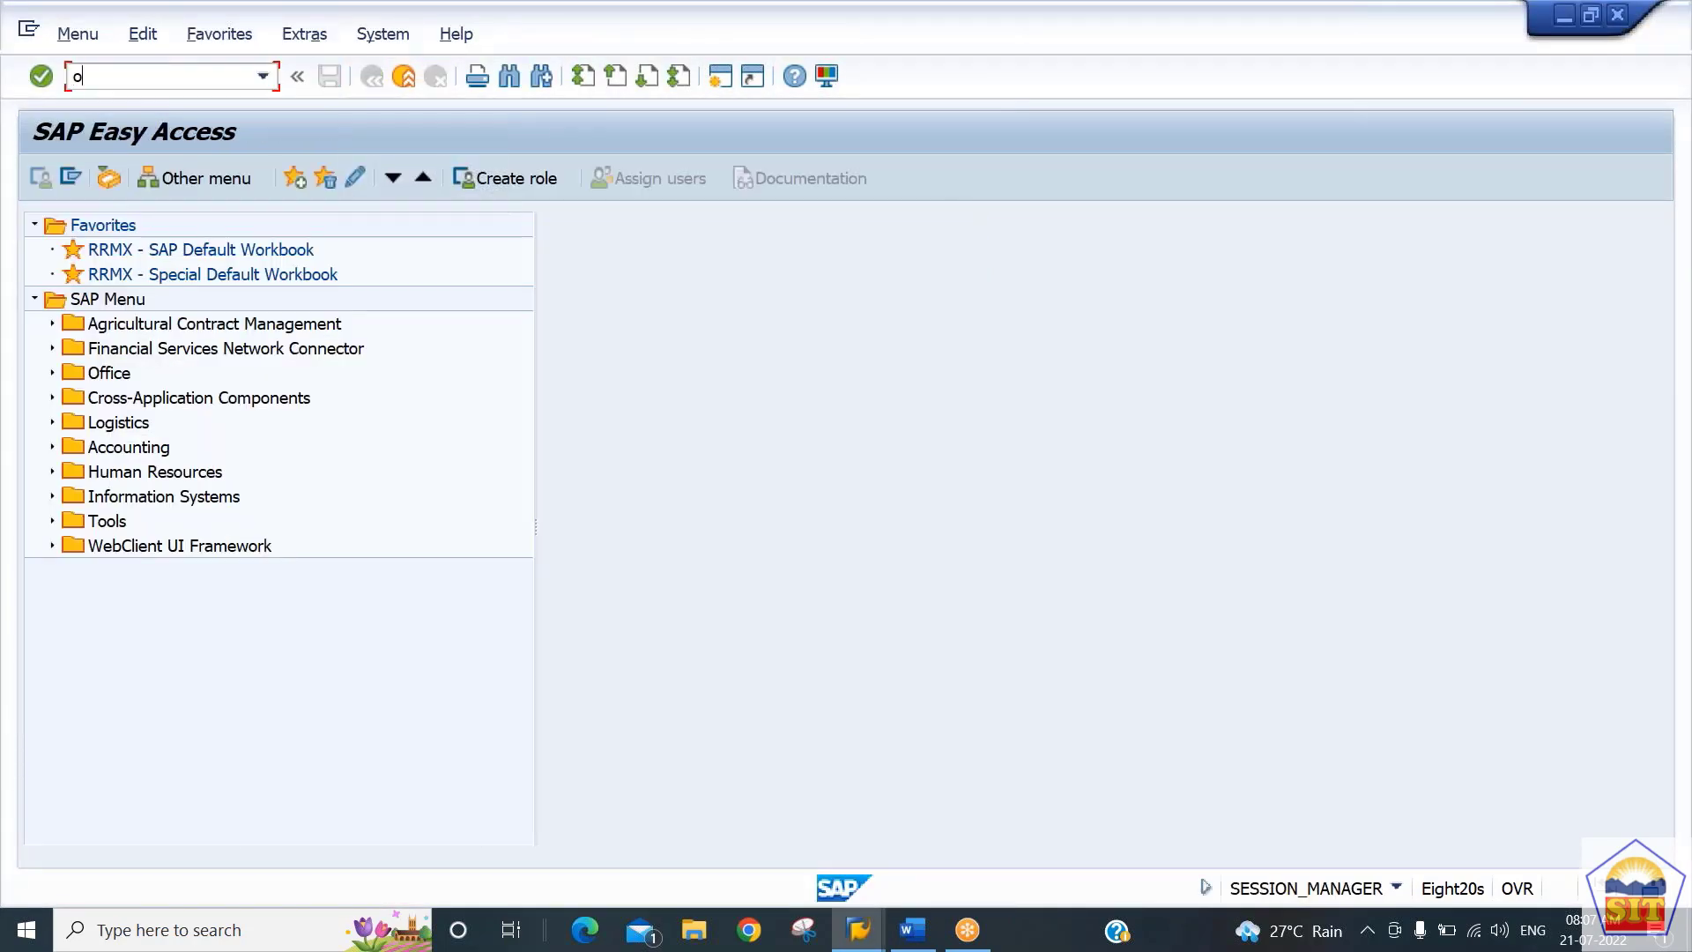
text(y01)
key(Return)
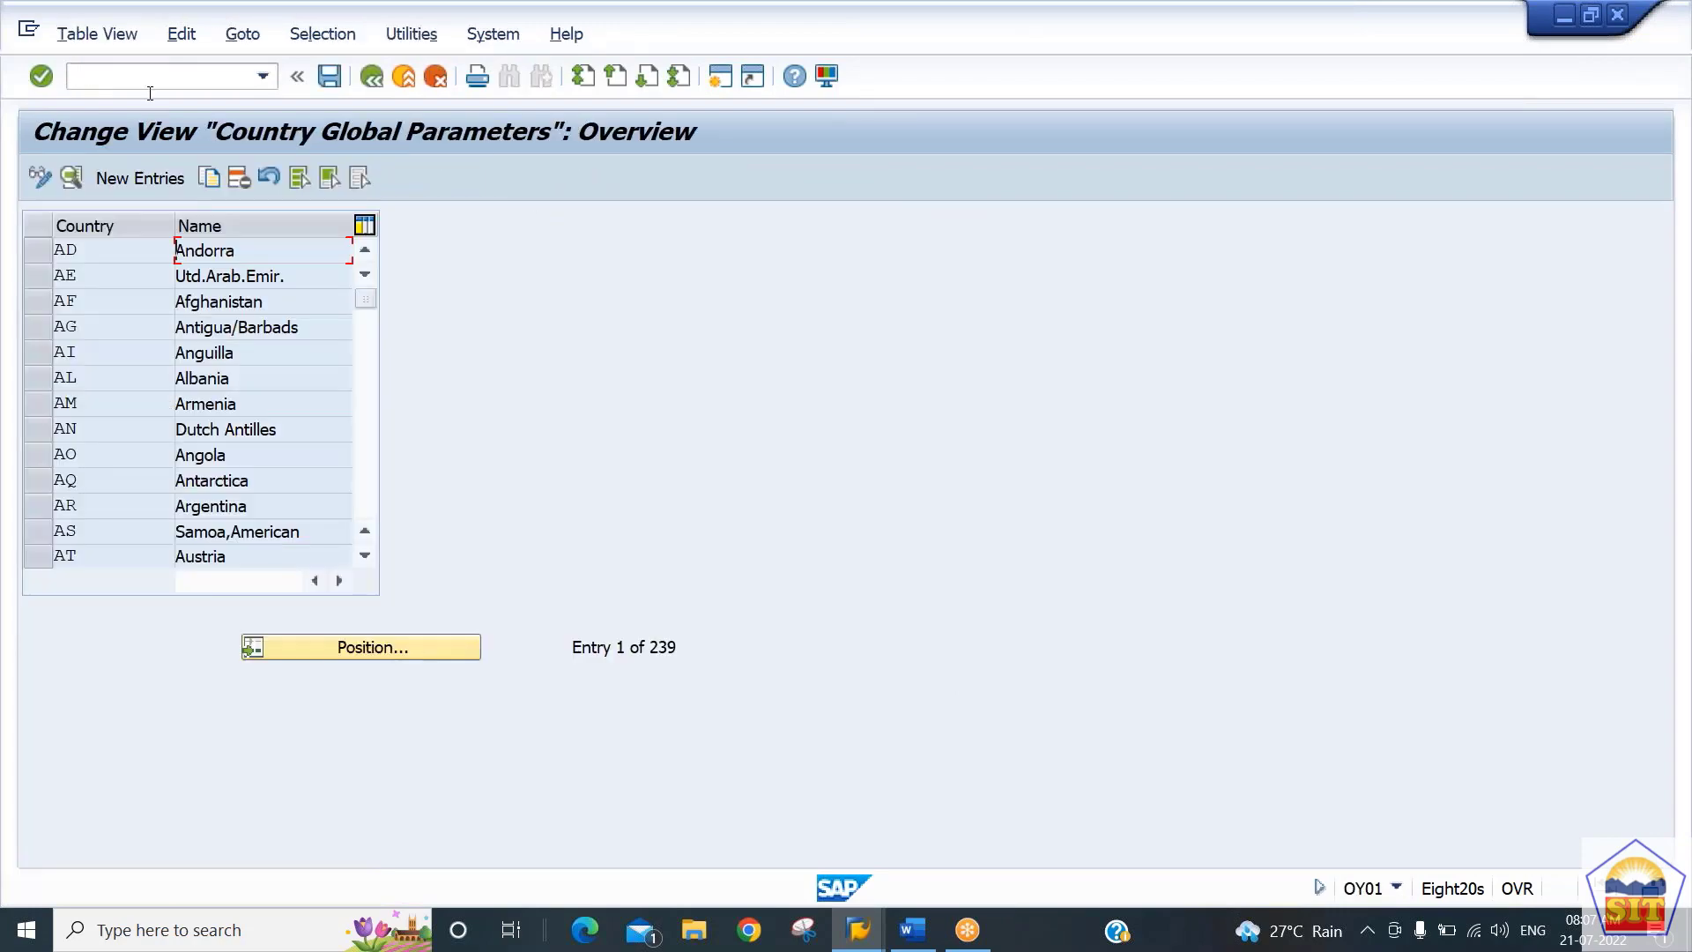
Find country IN in the country list, open its details and check the hard currency and index-based currency
click(371, 649)
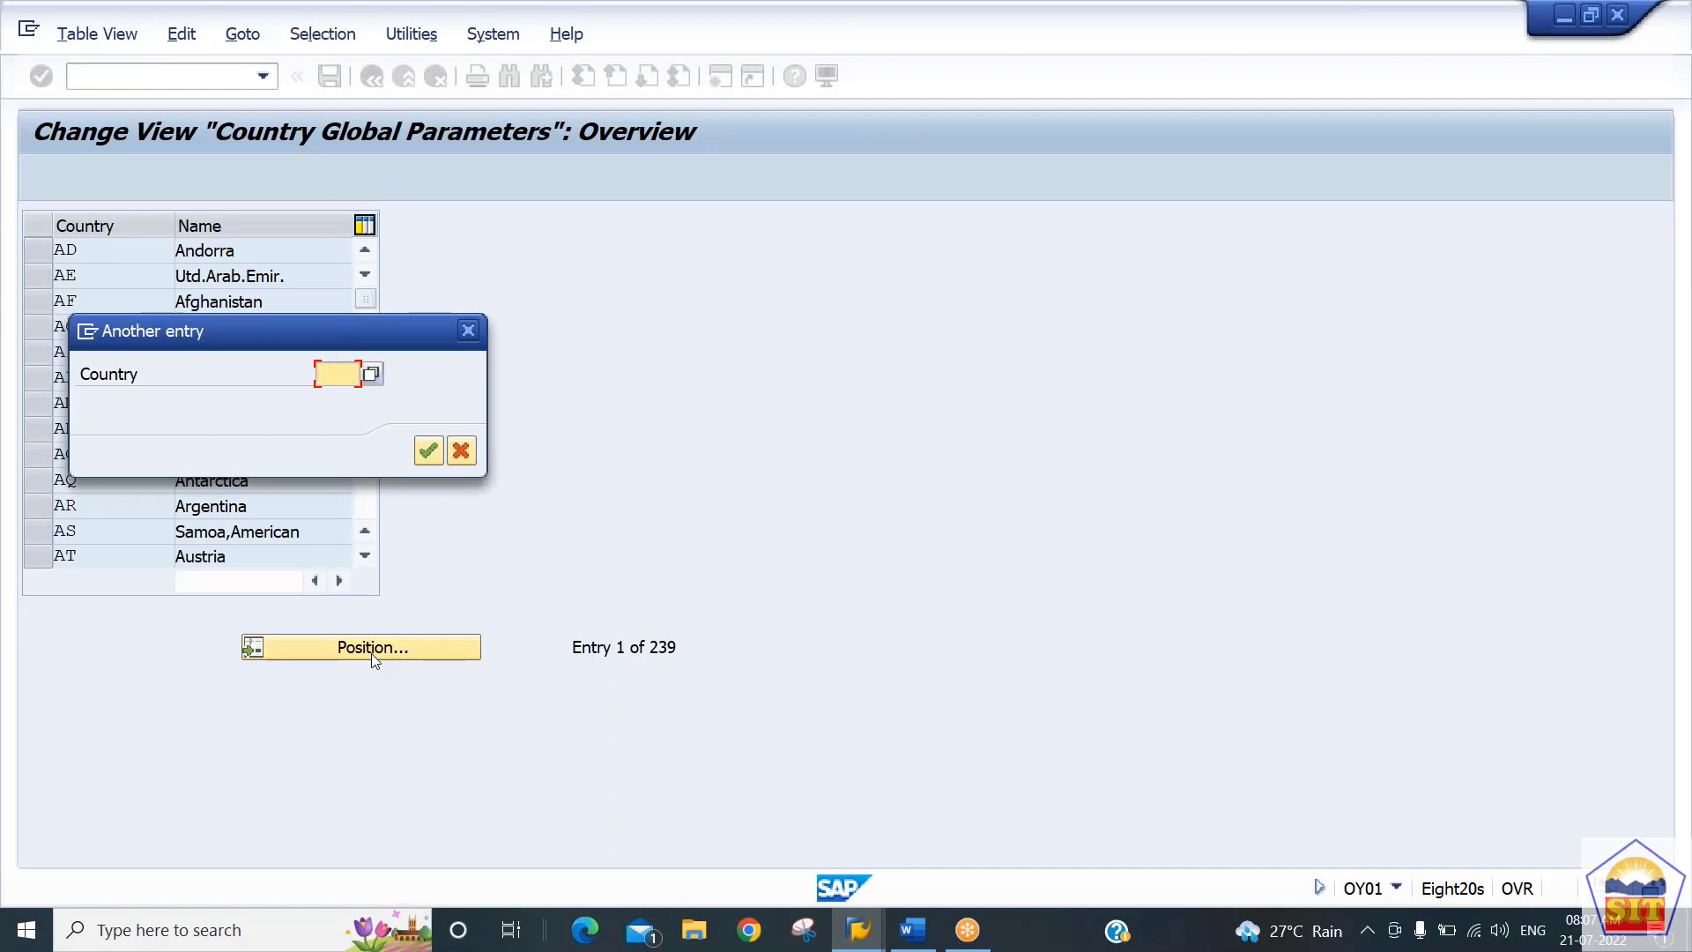
text(in)
key(Return)
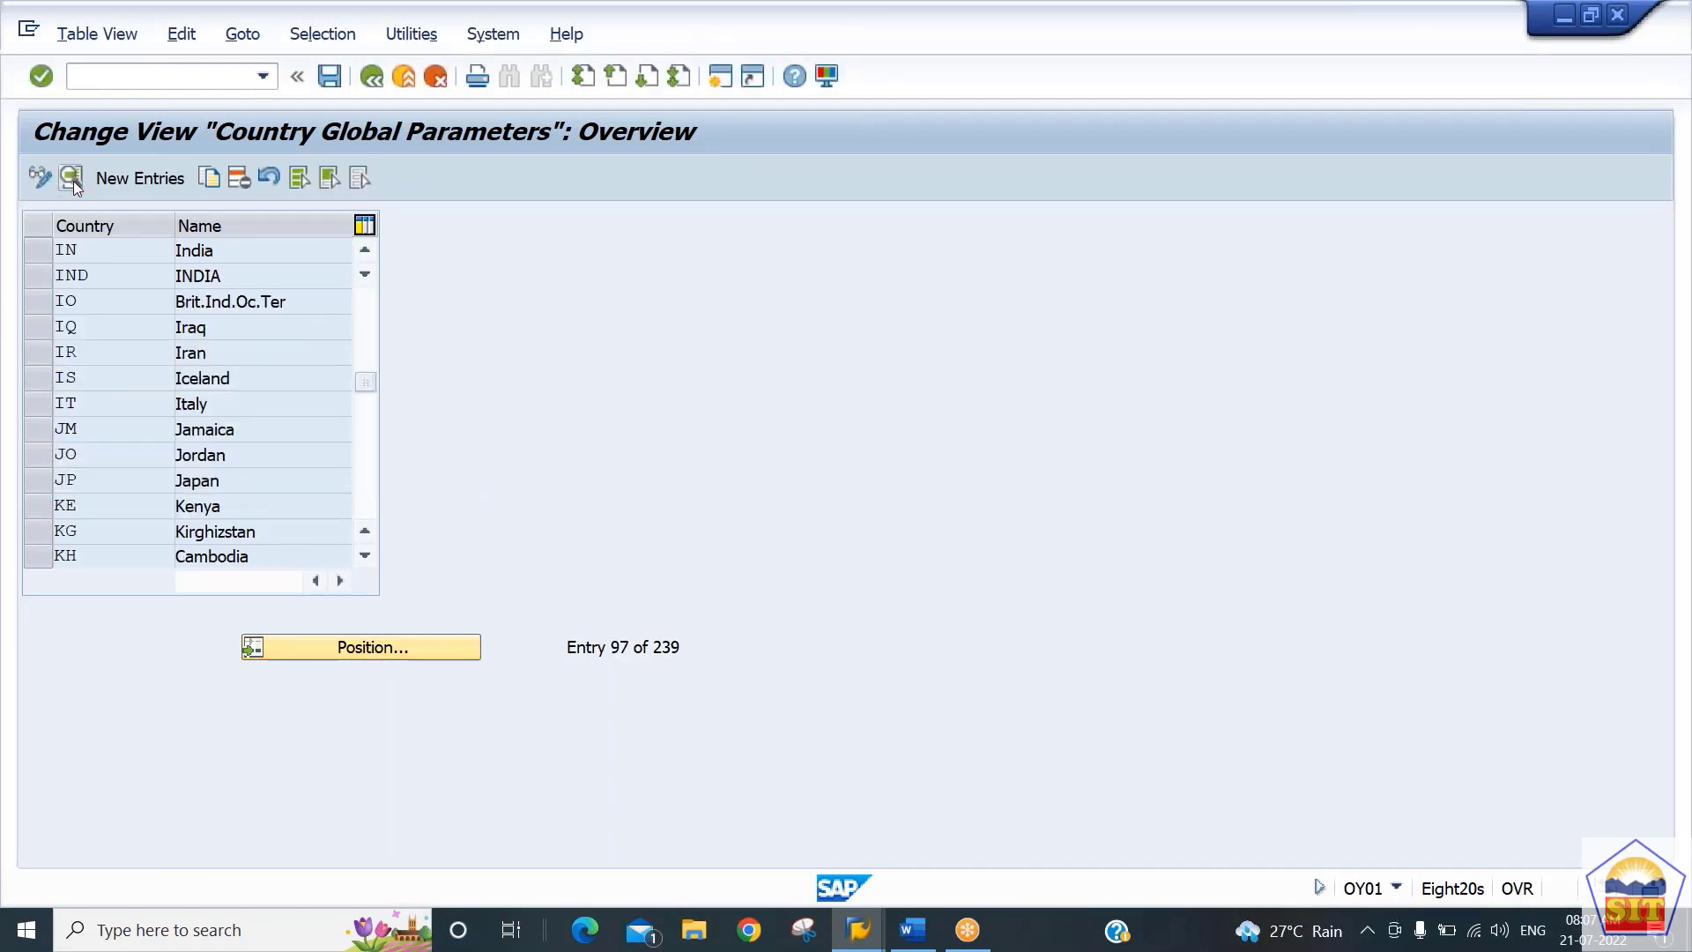
click(72, 181)
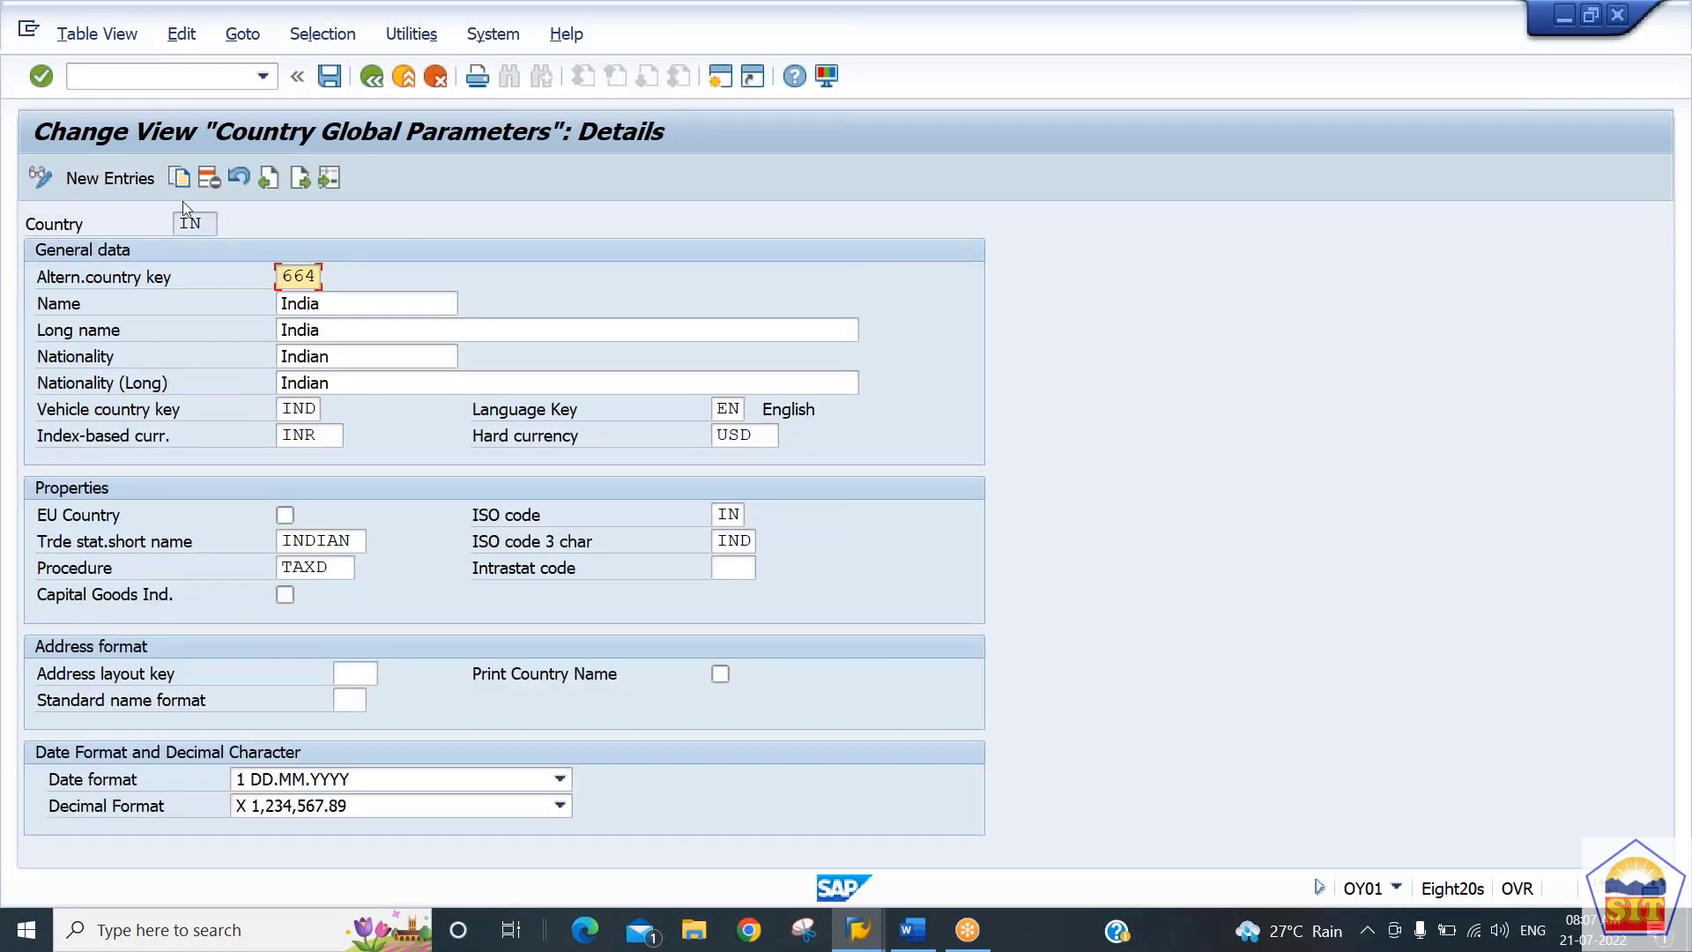
click(756, 434)
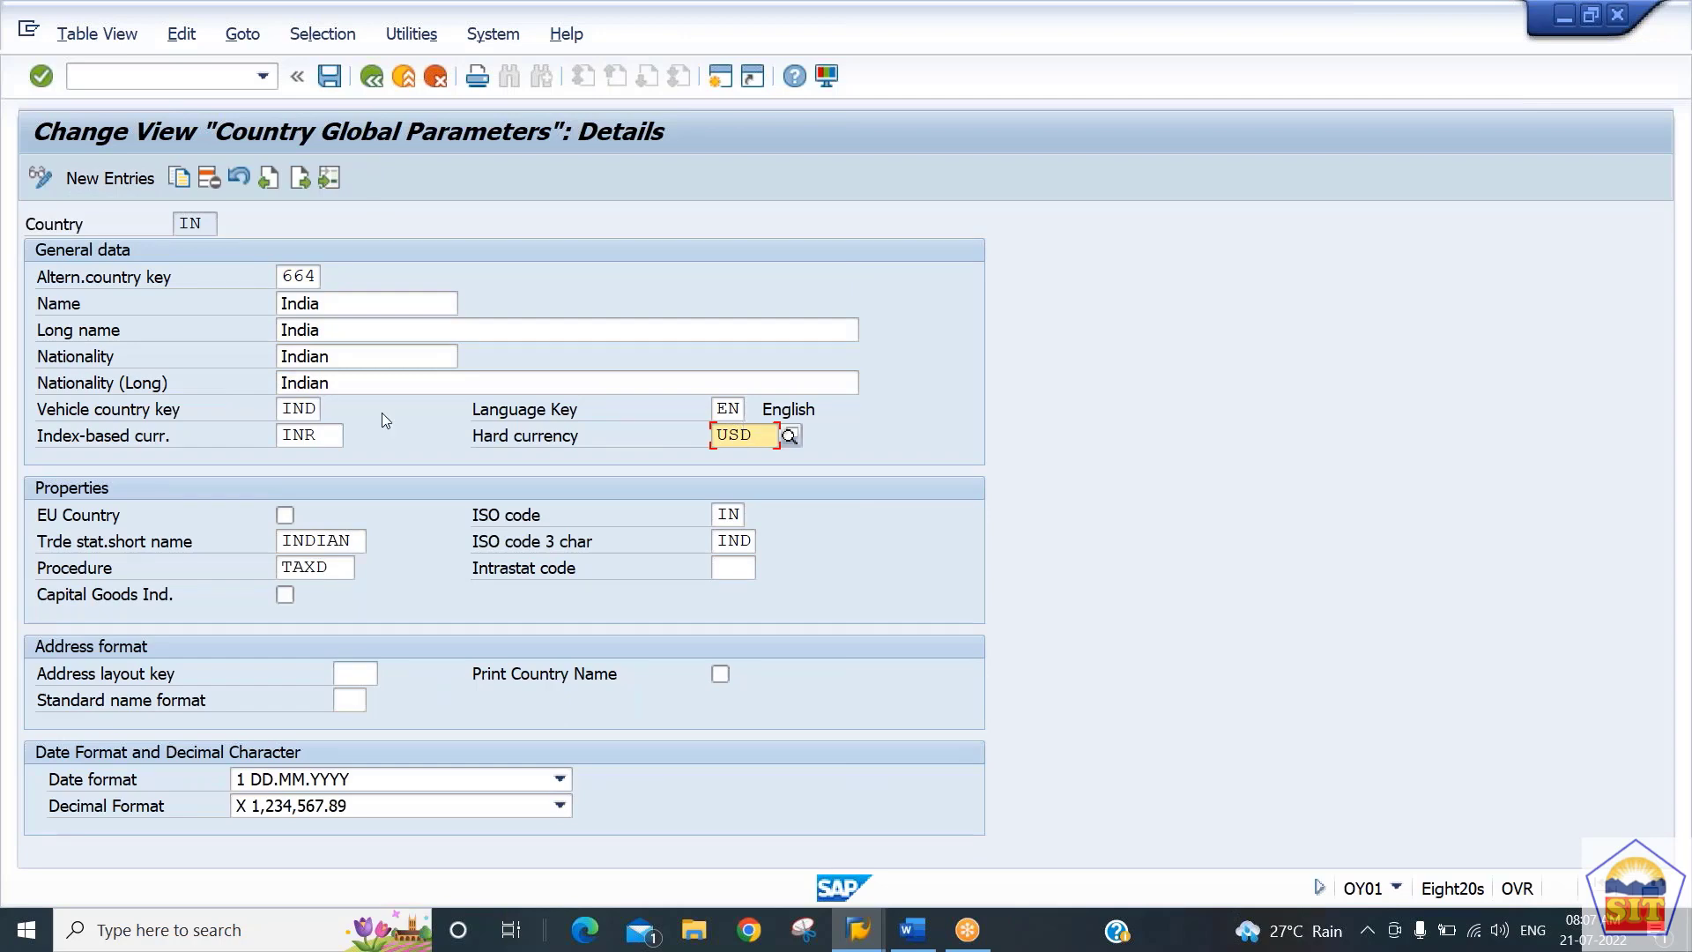
click(315, 436)
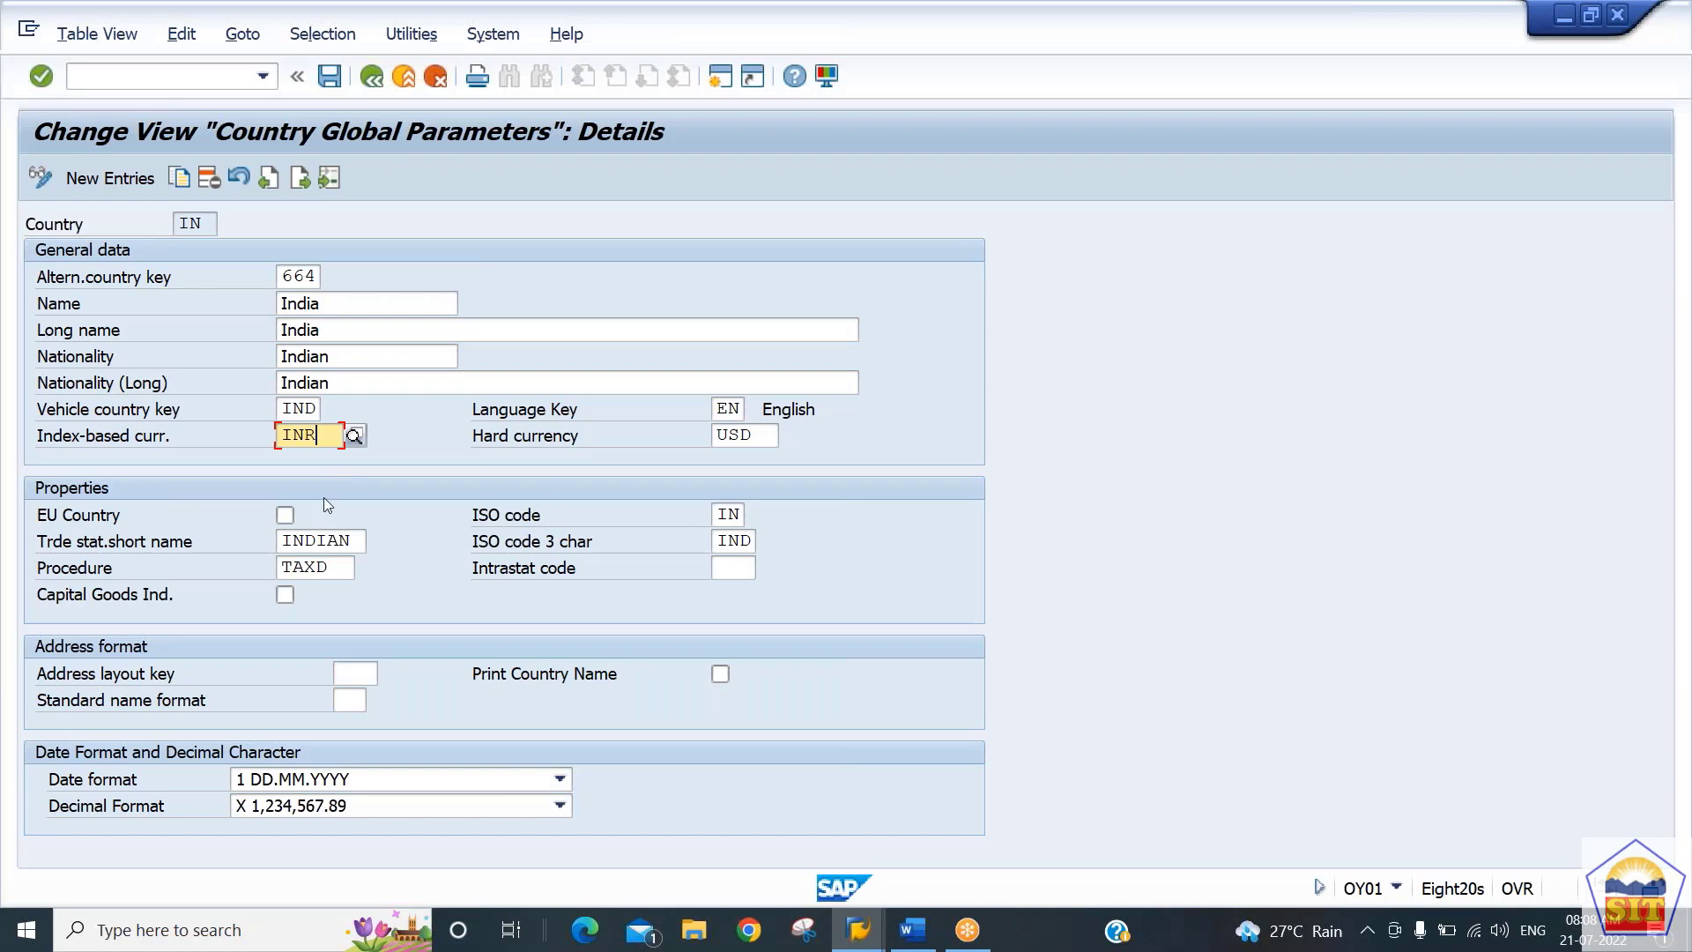
key(Tab)
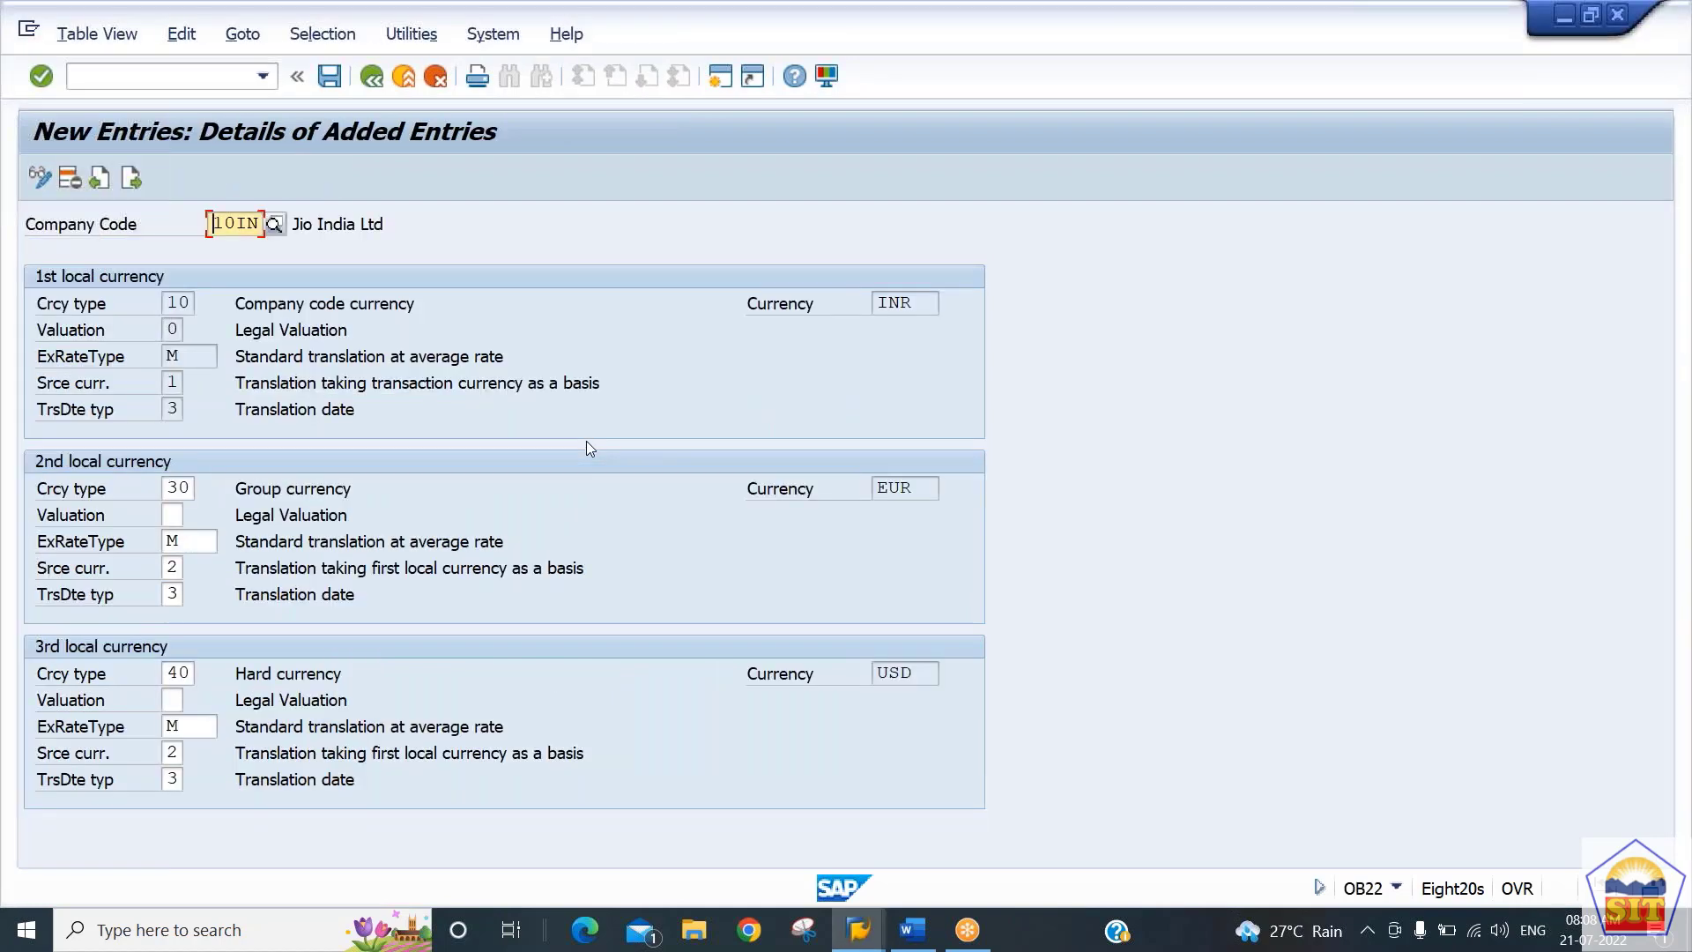
Save the additional local currencies for company code 10IN under the proposed customizing request and leave OB22
click(329, 76)
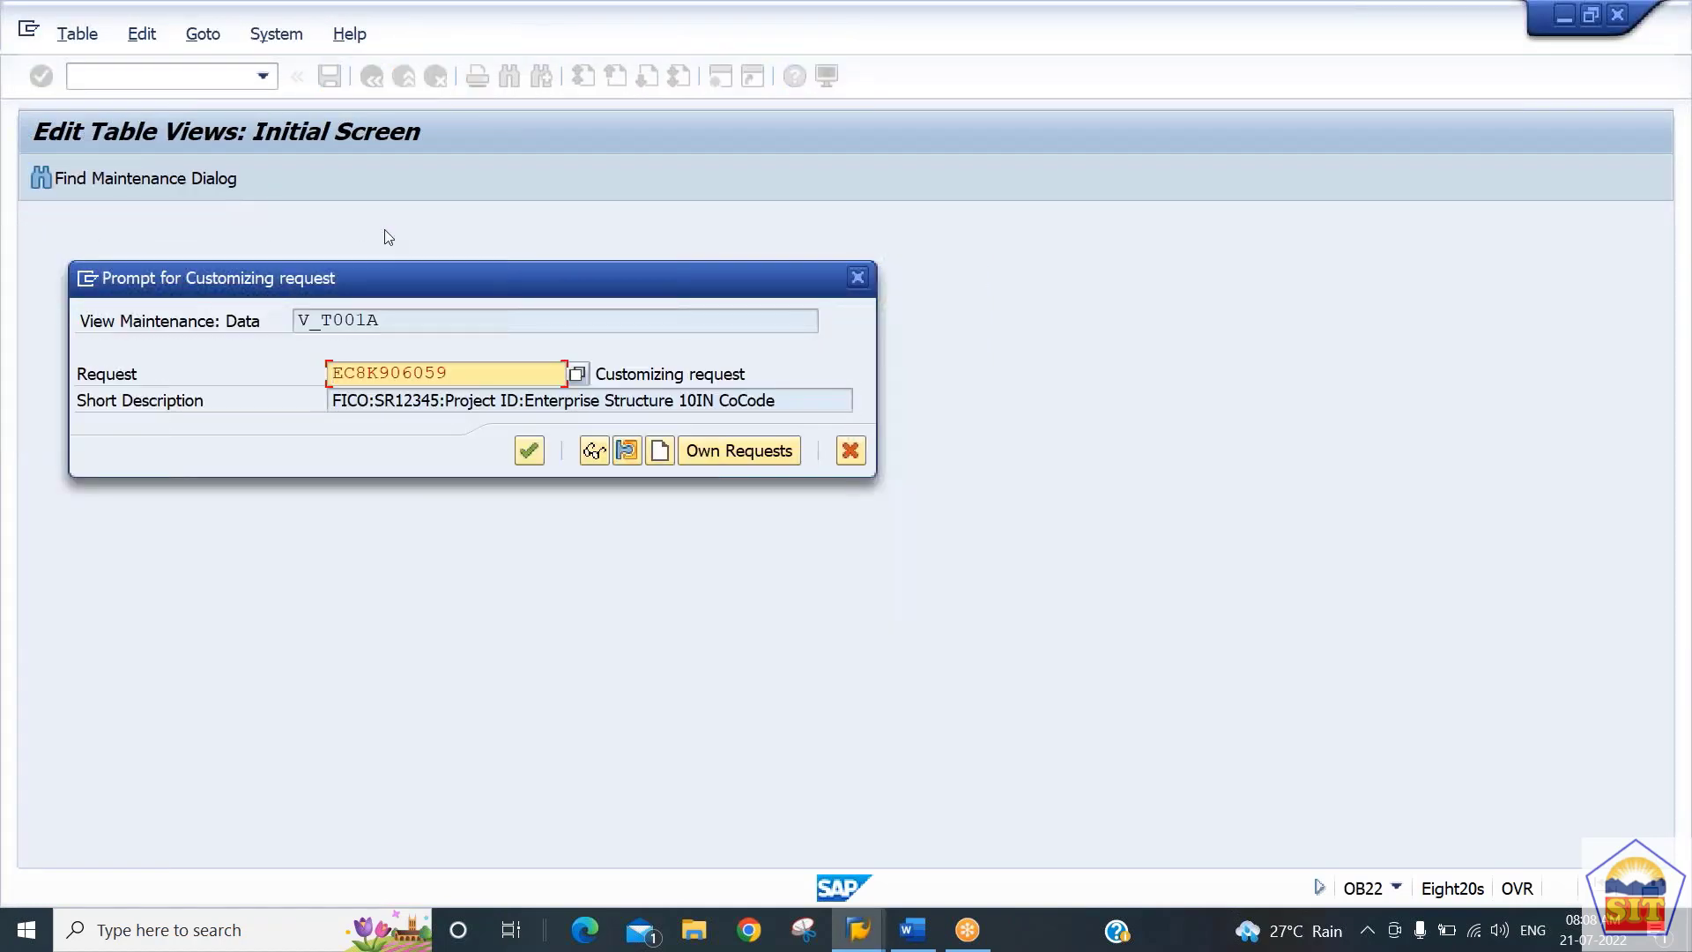
key(Return)
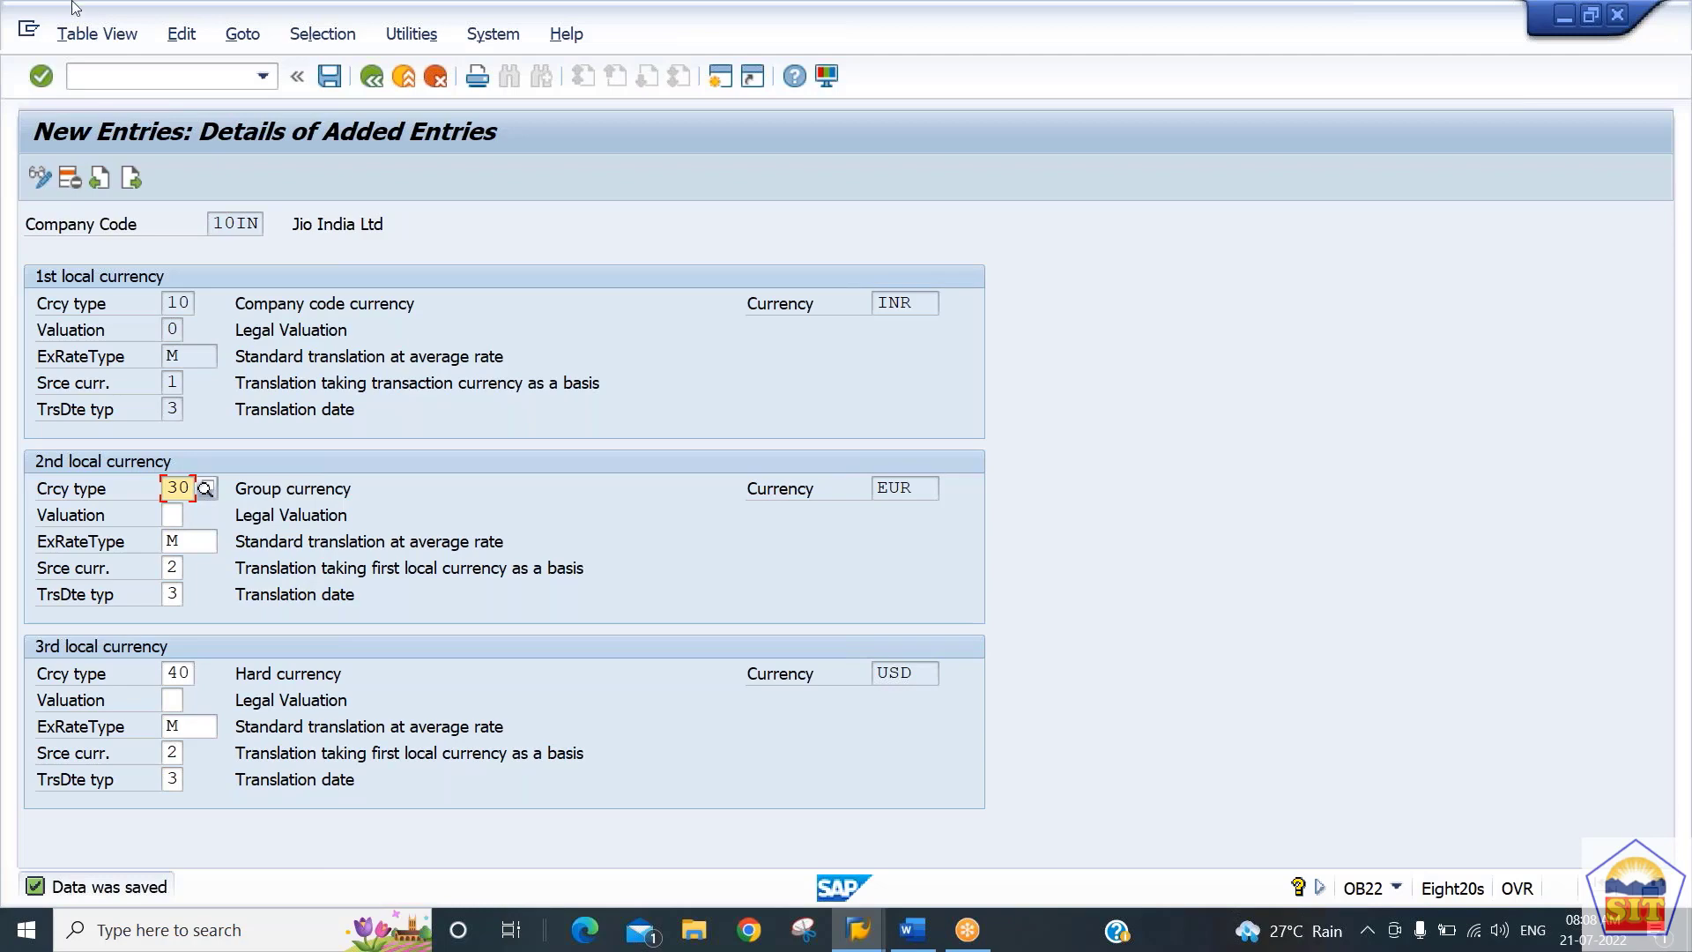
click(155, 74)
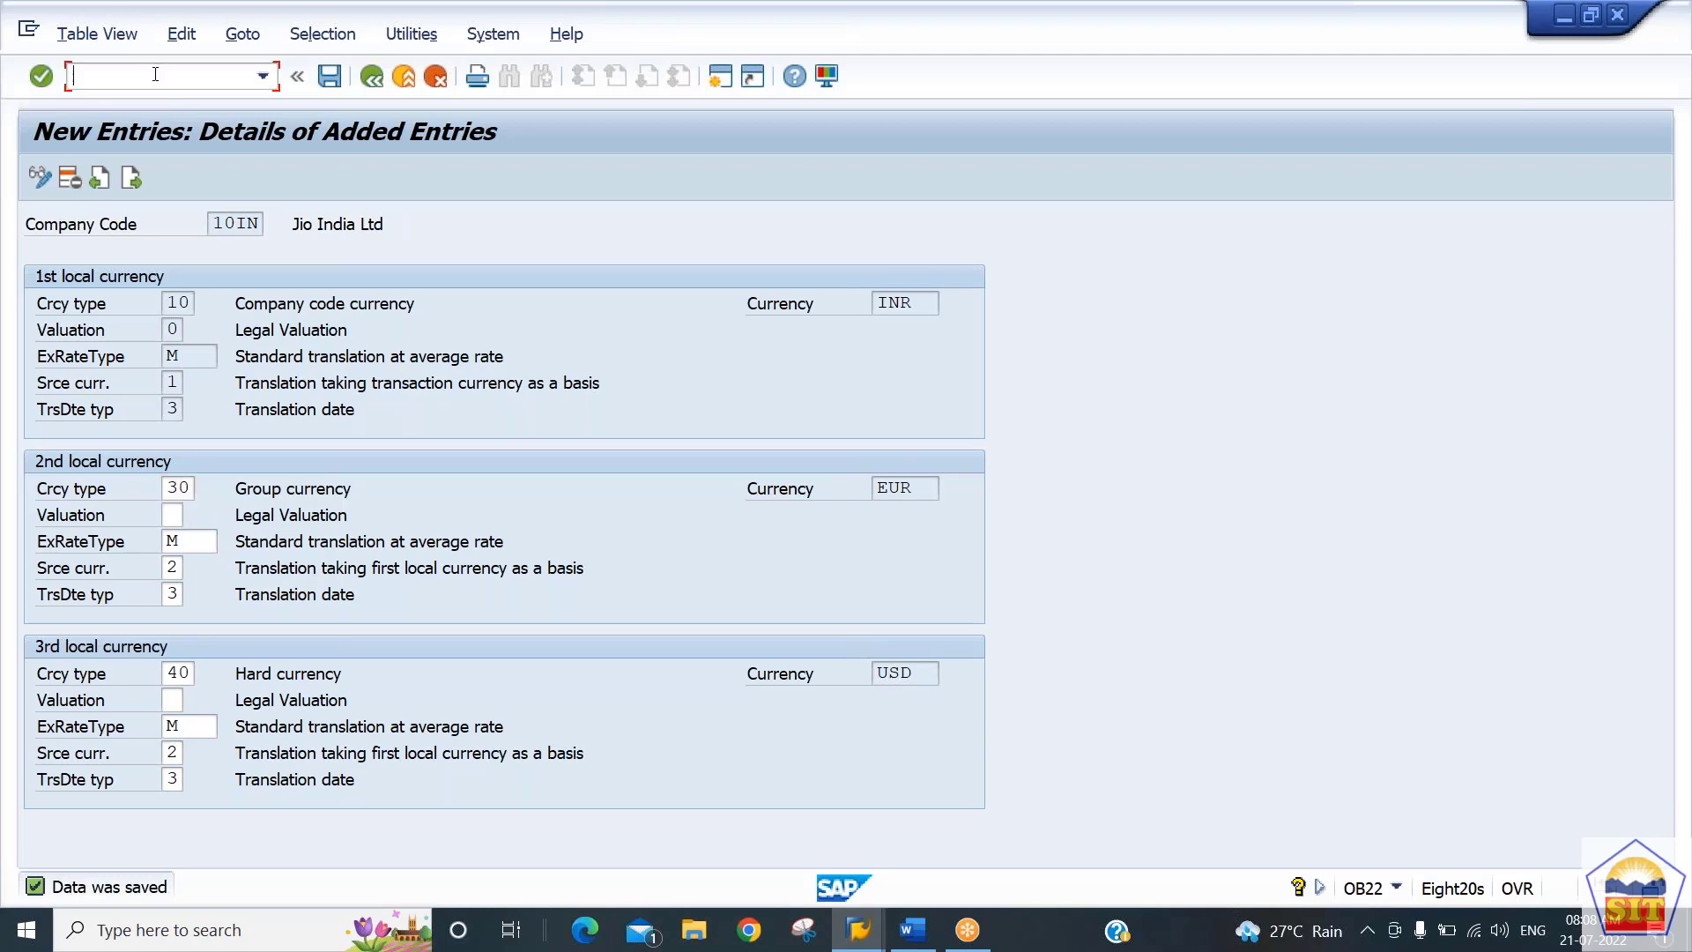
text(/n)
key(Return)
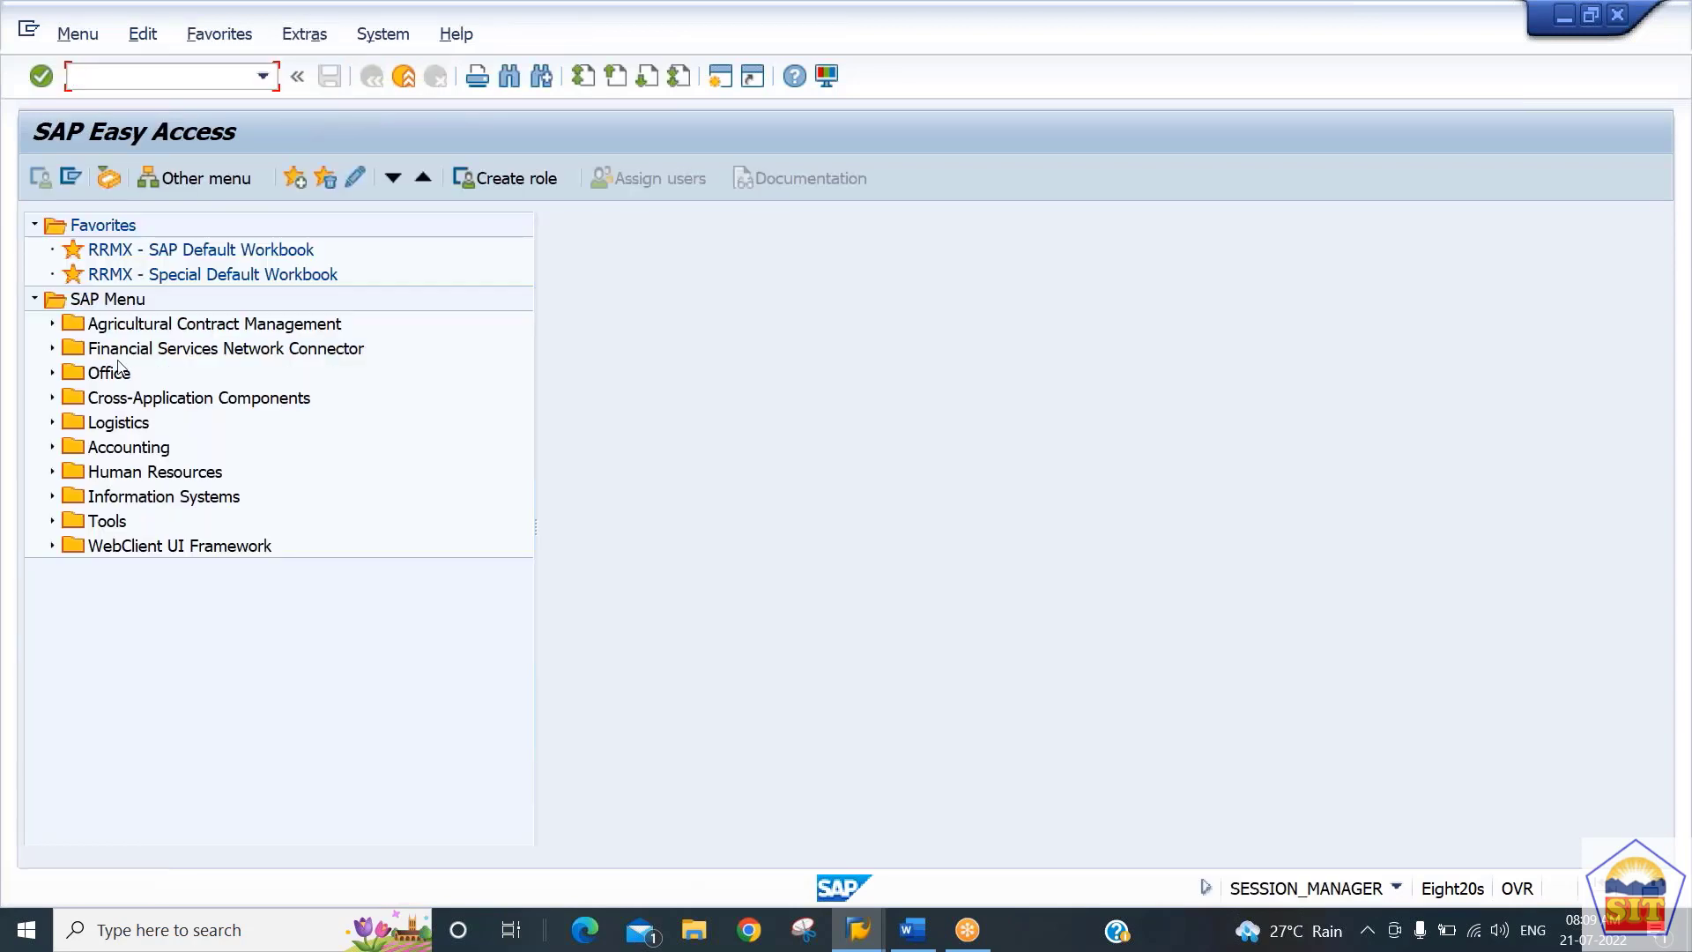
Expand Accounting and Financial Accounting in the SAP menu tree and go to the General Ledger folder
click(102, 432)
key(Up)
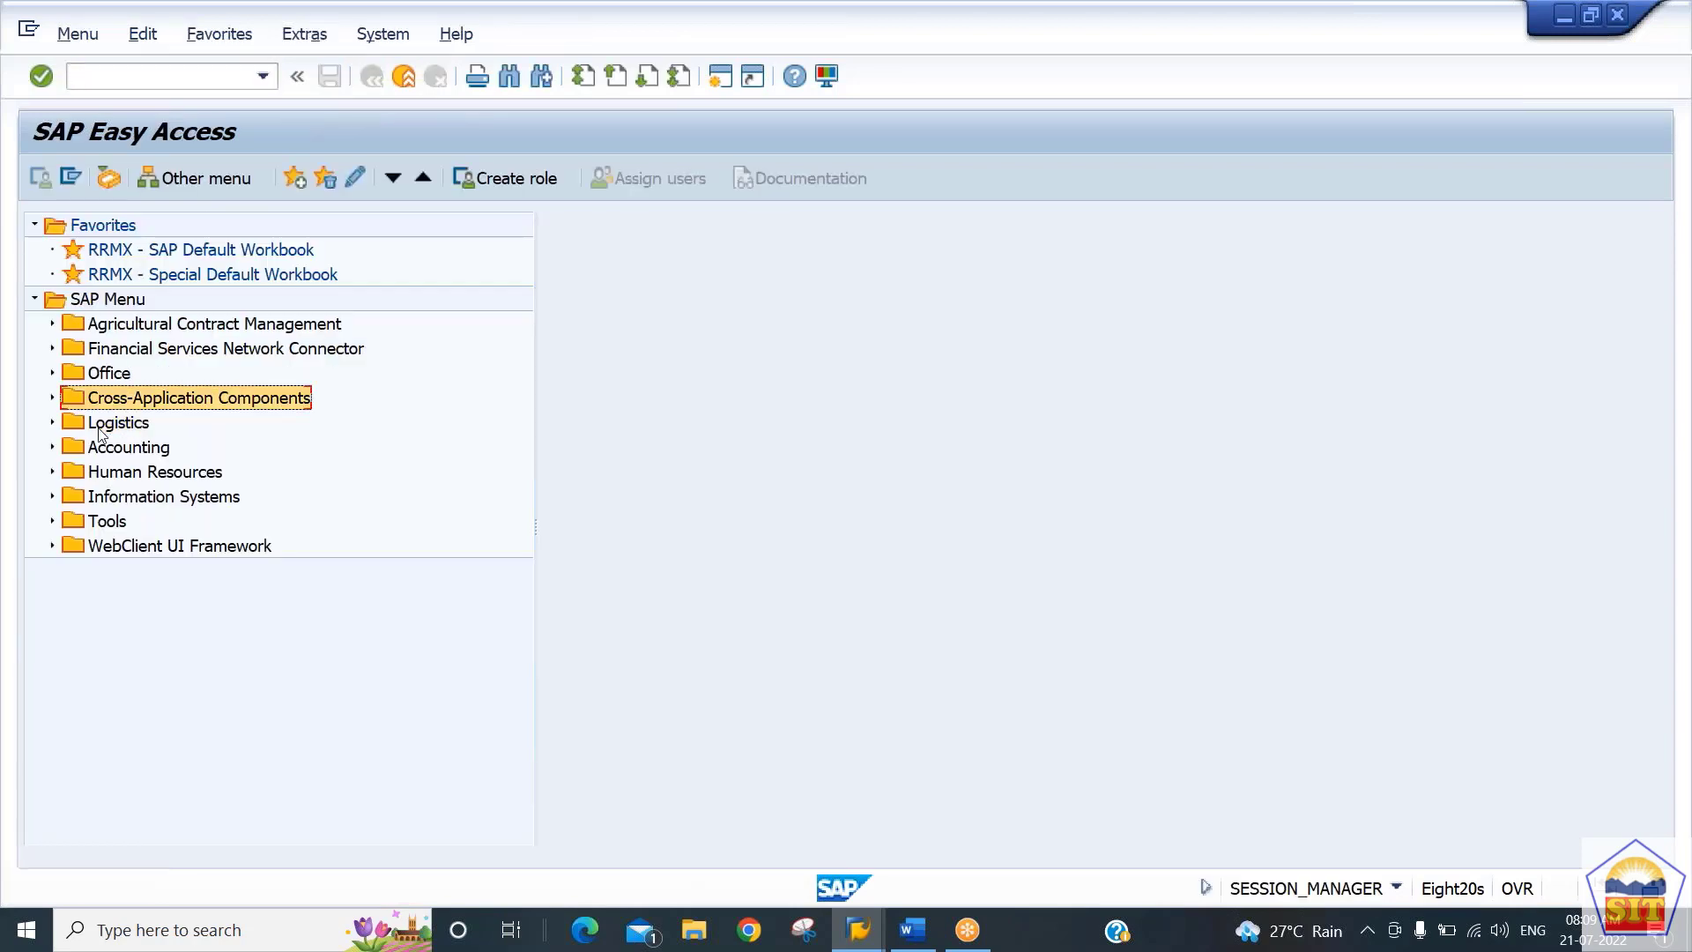
key(Down)
key(Down)
key(Right)
key(Down)
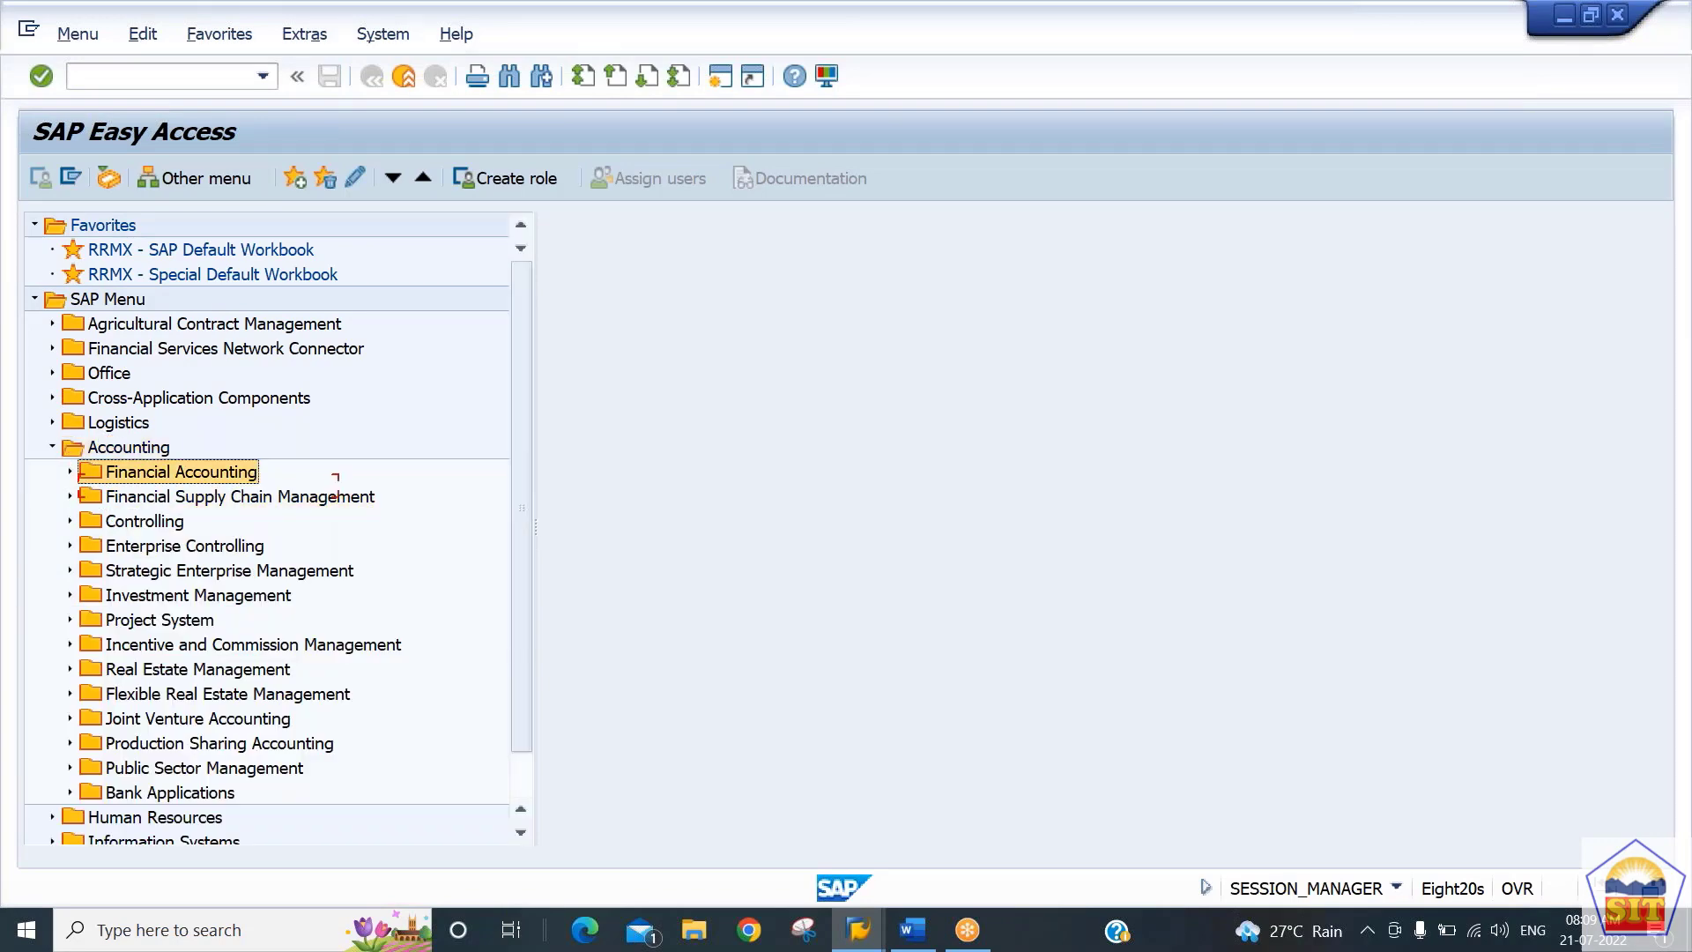
key(Right)
key(Down)
key(Down)
key(Down)
key(Down)
key(Up)
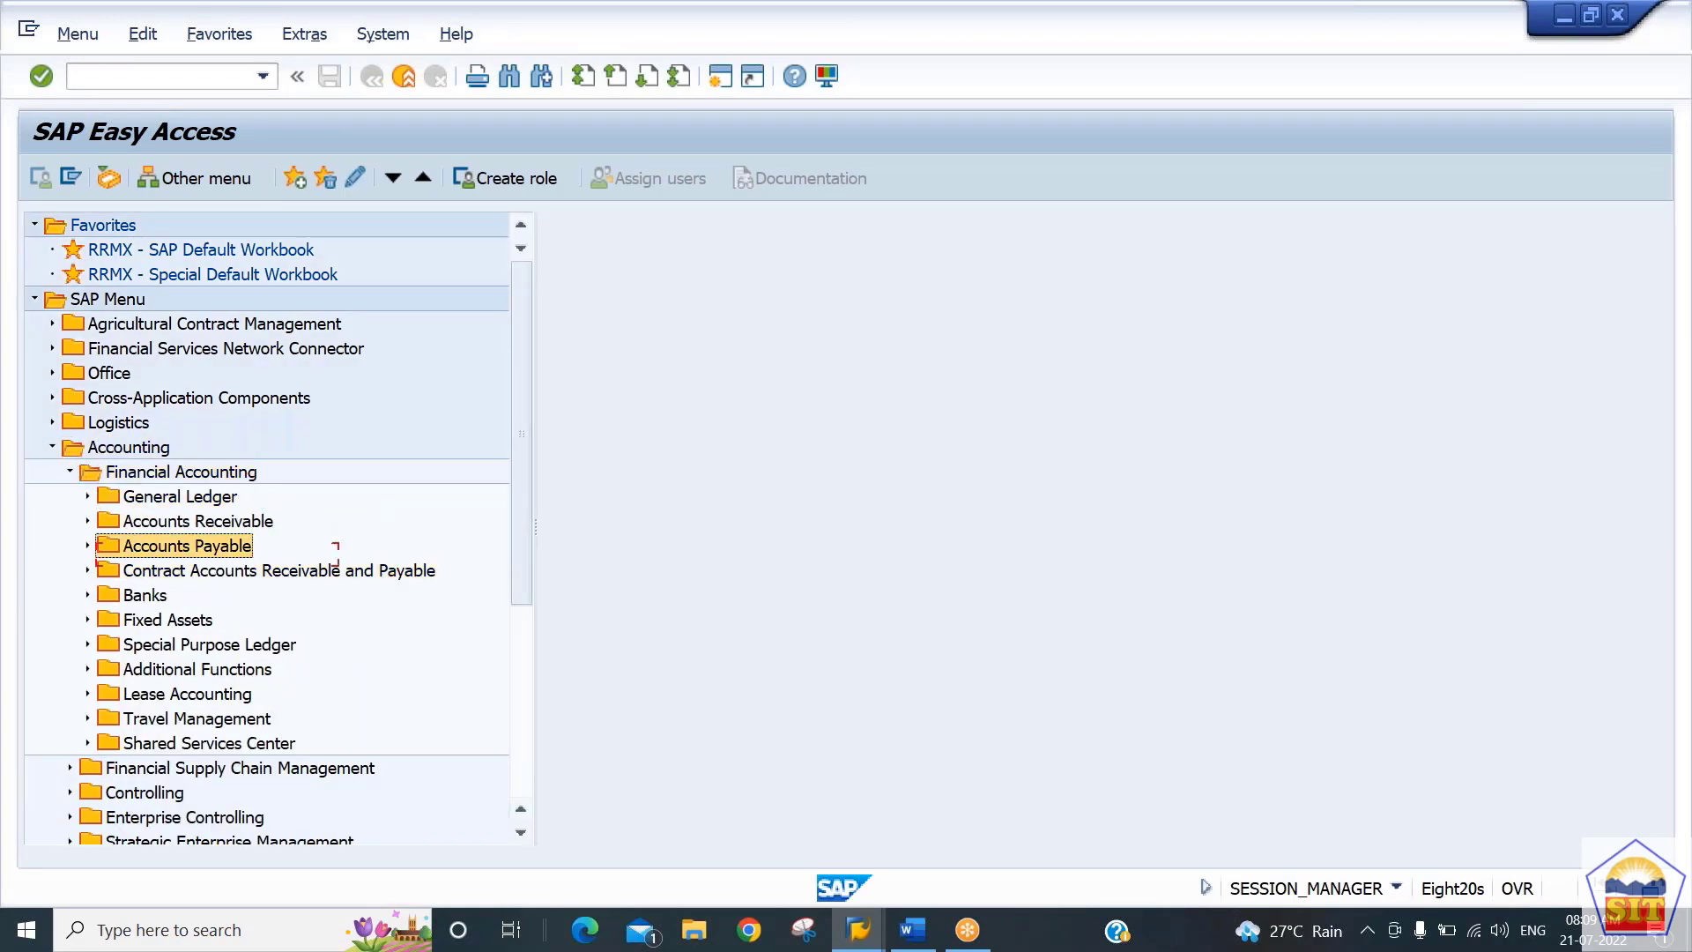
key(Up)
key(Down)
key(Down)
key(Up)
key(Up)
key(Up)
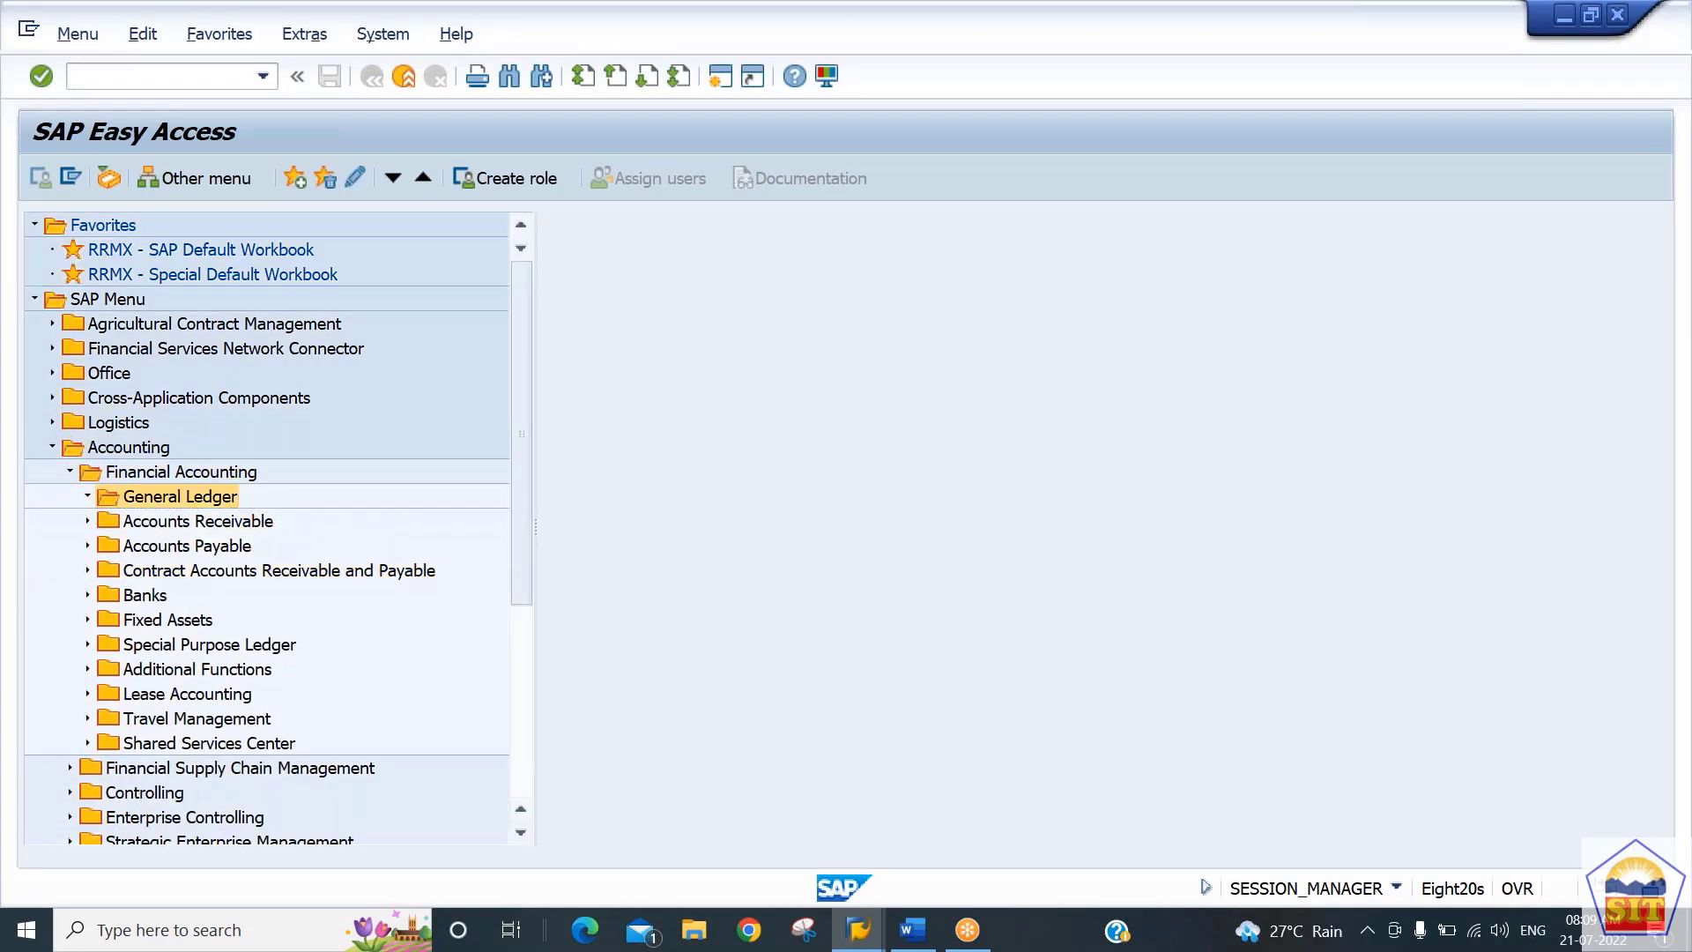
Expand General Ledger down through Master Records, G/L Accounts and Individual Processing, and select FS00 - Centrally
key(Right)
key(Down)
key(Down)
key(Down)
key(Down)
key(Right)
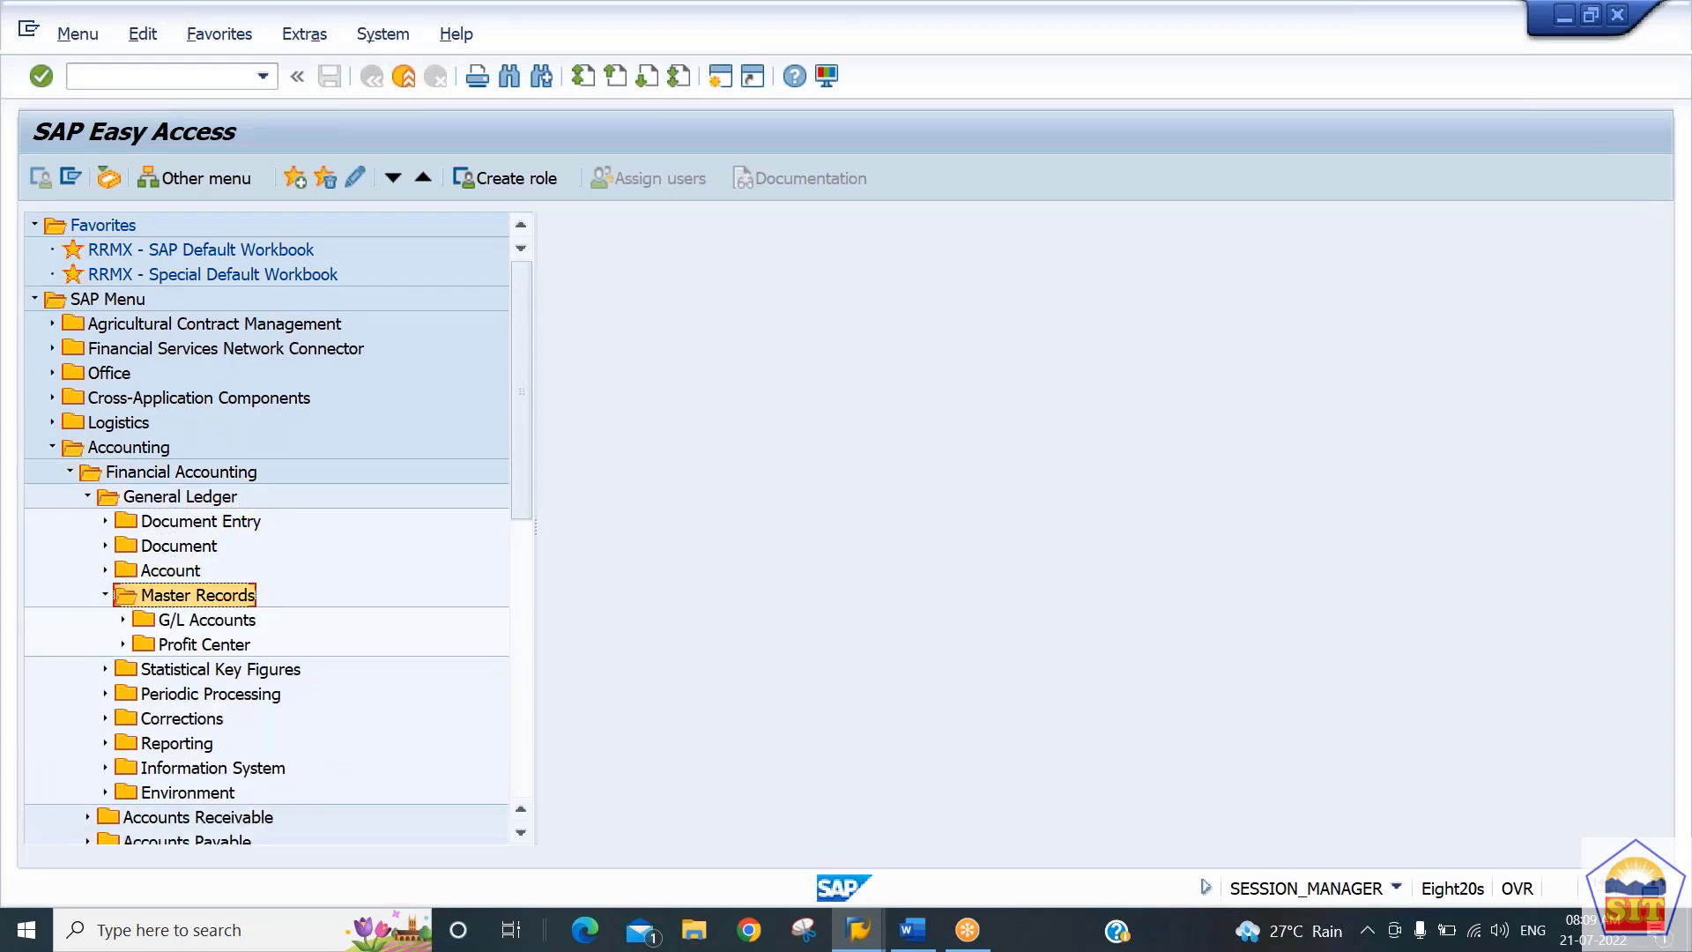
key(Down)
key(Right)
key(Down)
key(Right)
key(Down)
key(Down)
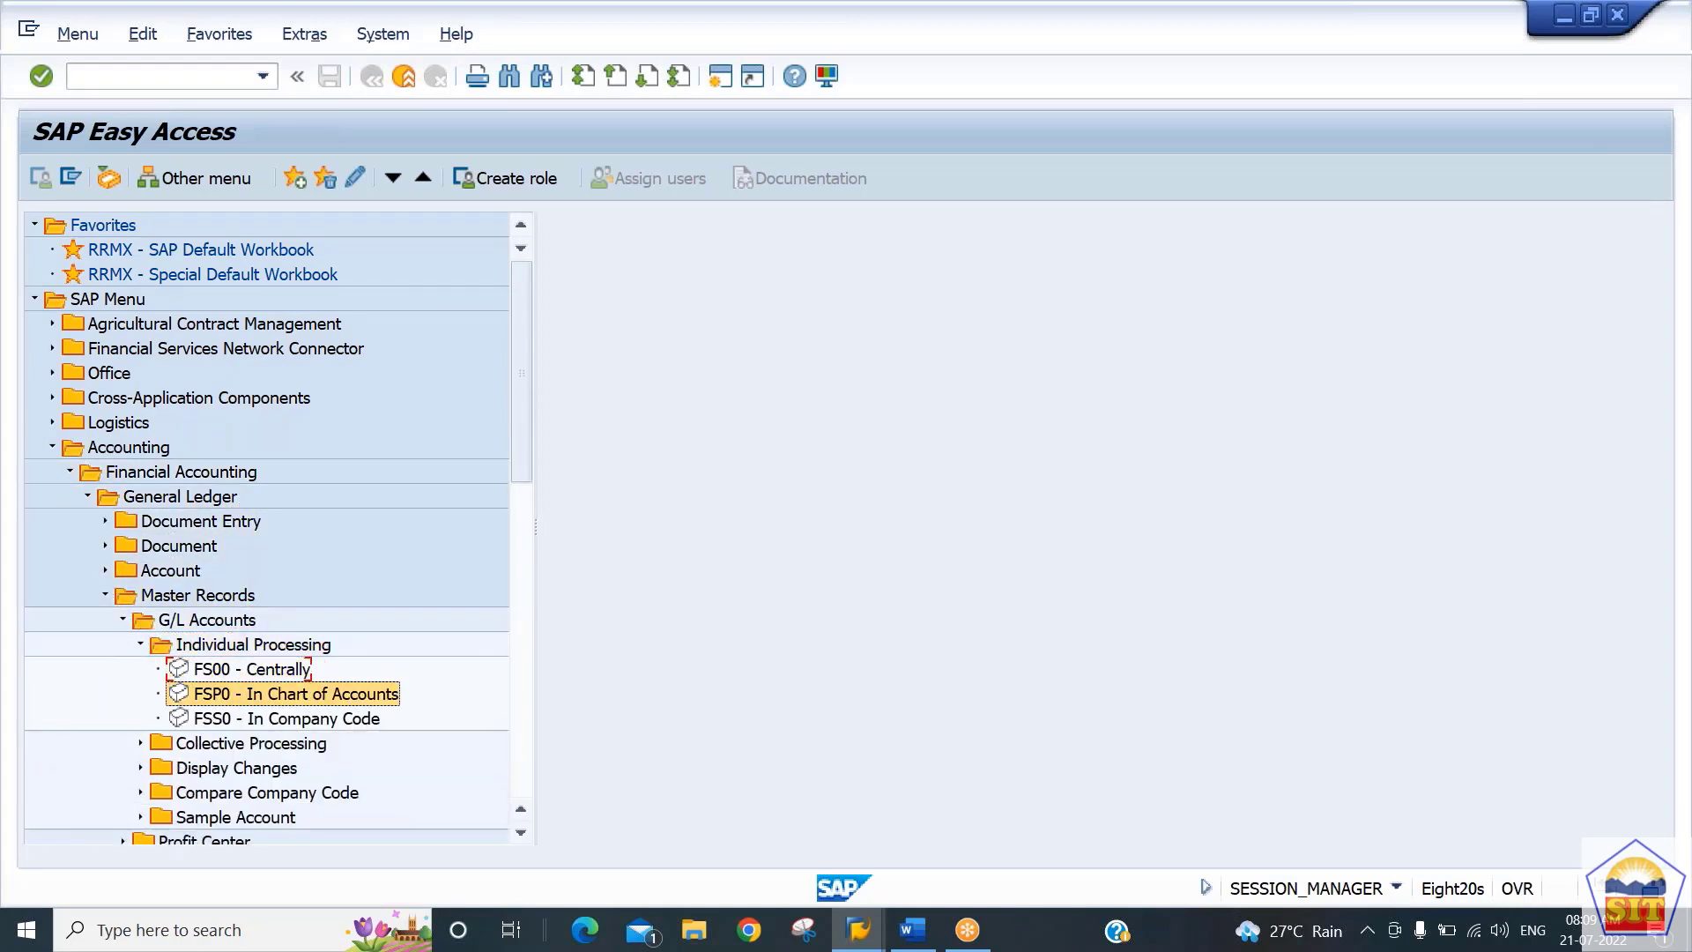
key(Up)
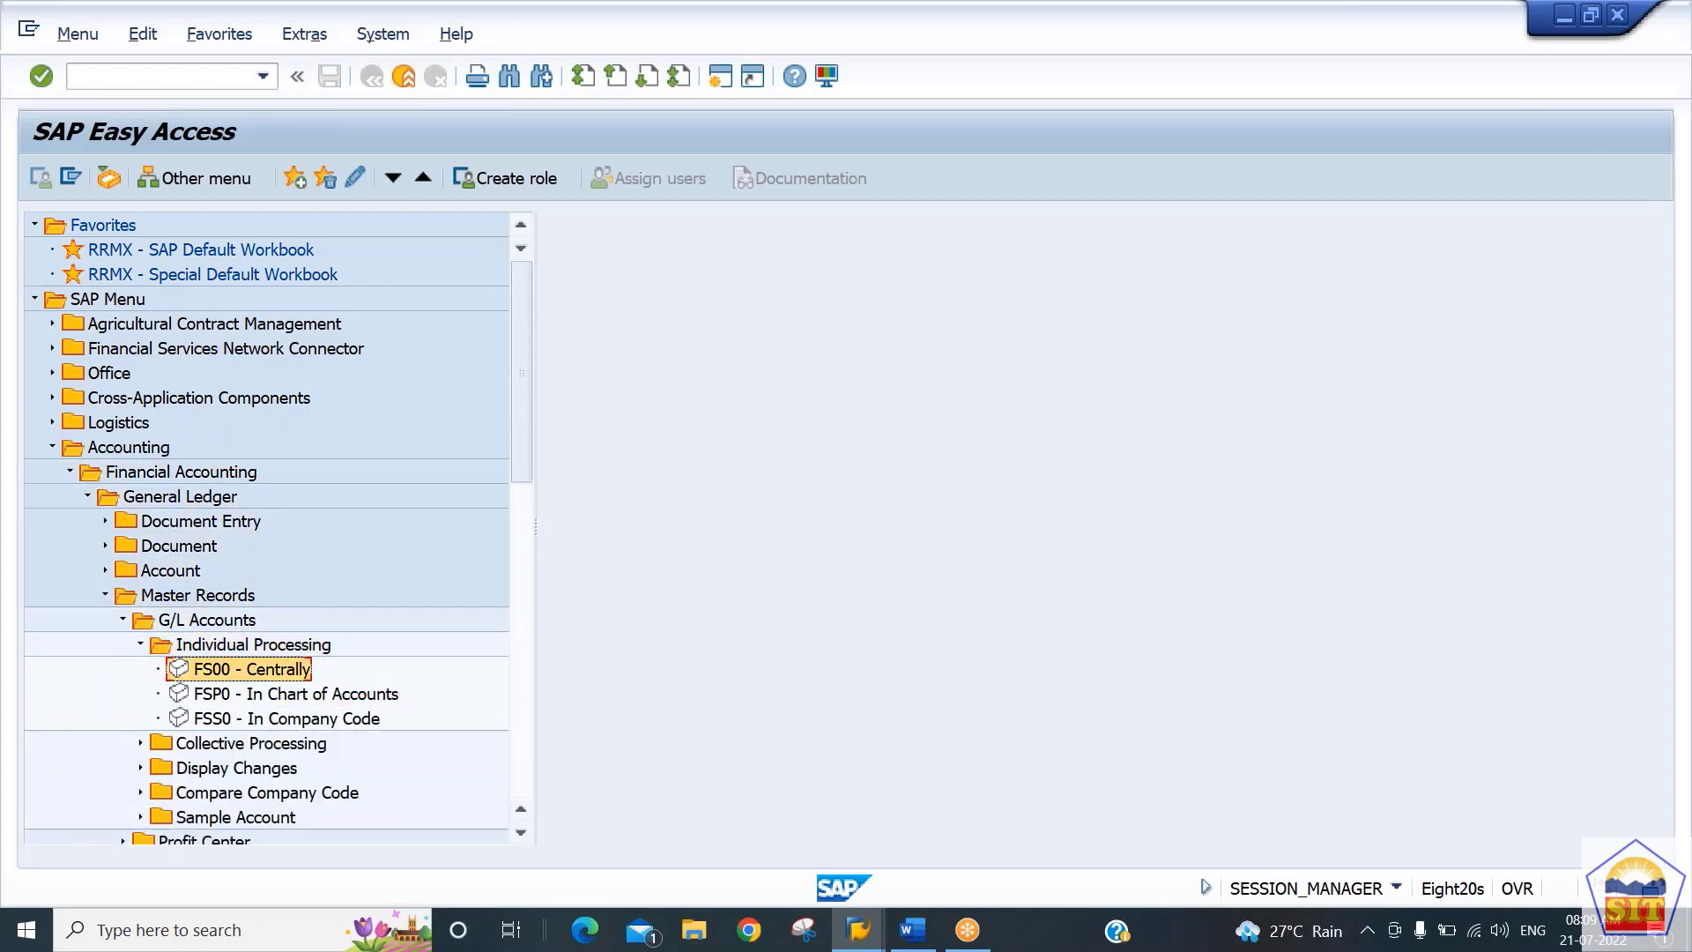
Compare the G/L account maintenance options FS00 Centrally, FSP0 In Chart of Accounts and FSS0 In Company Code
click(251, 703)
click(262, 723)
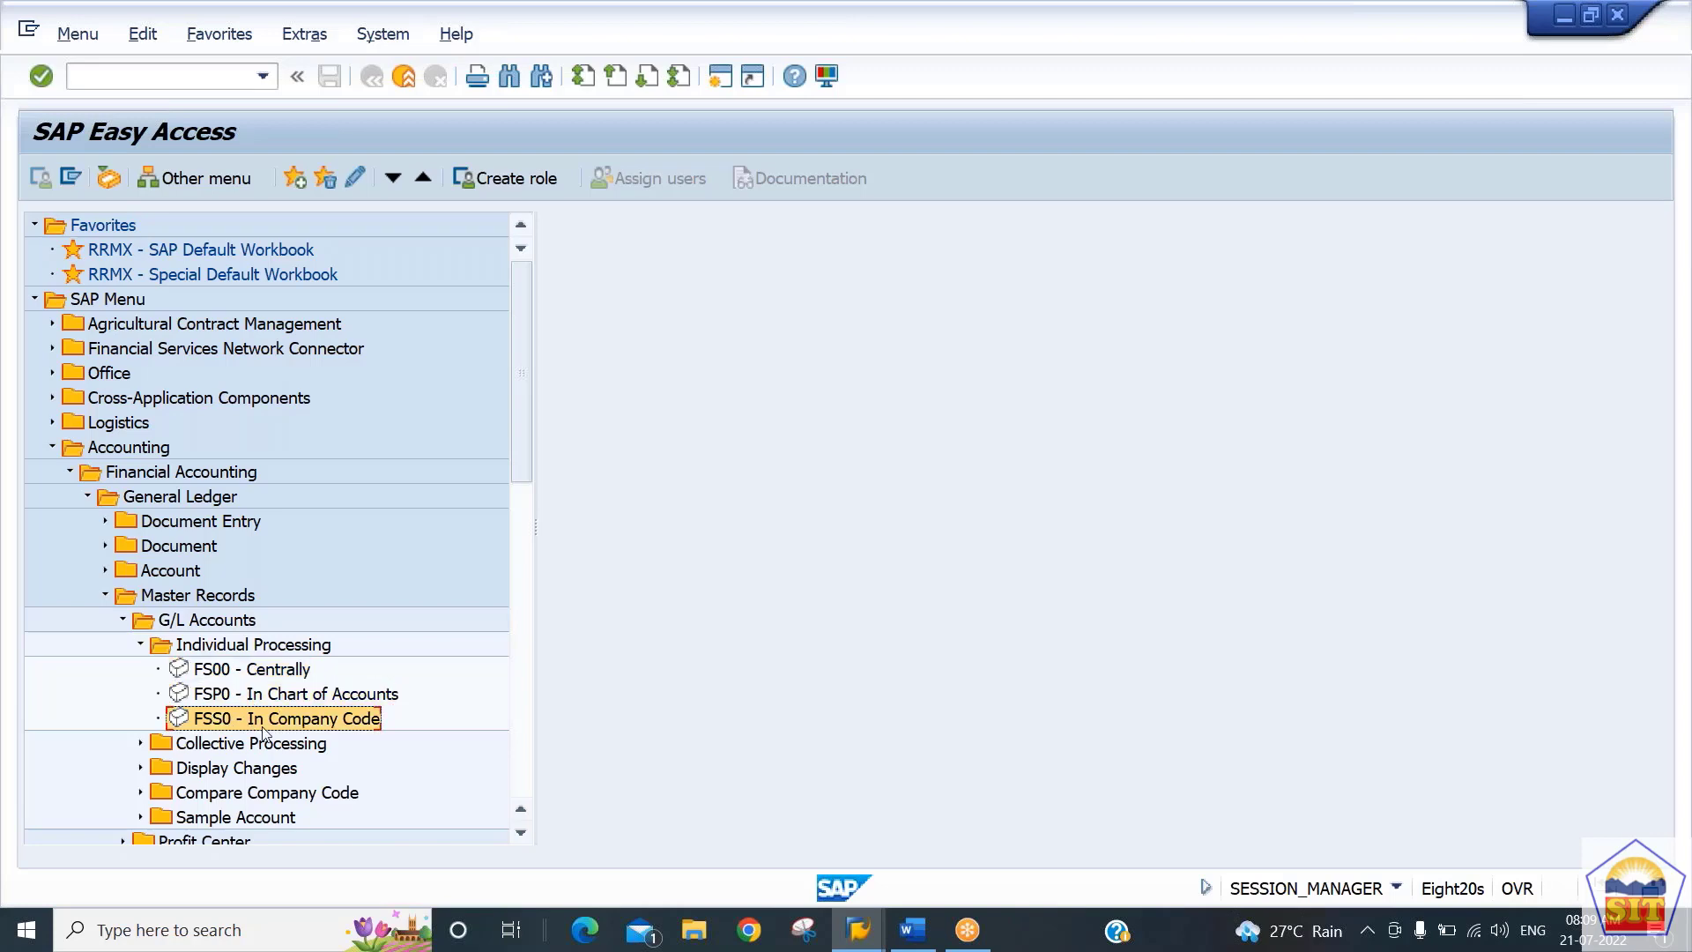
click(236, 672)
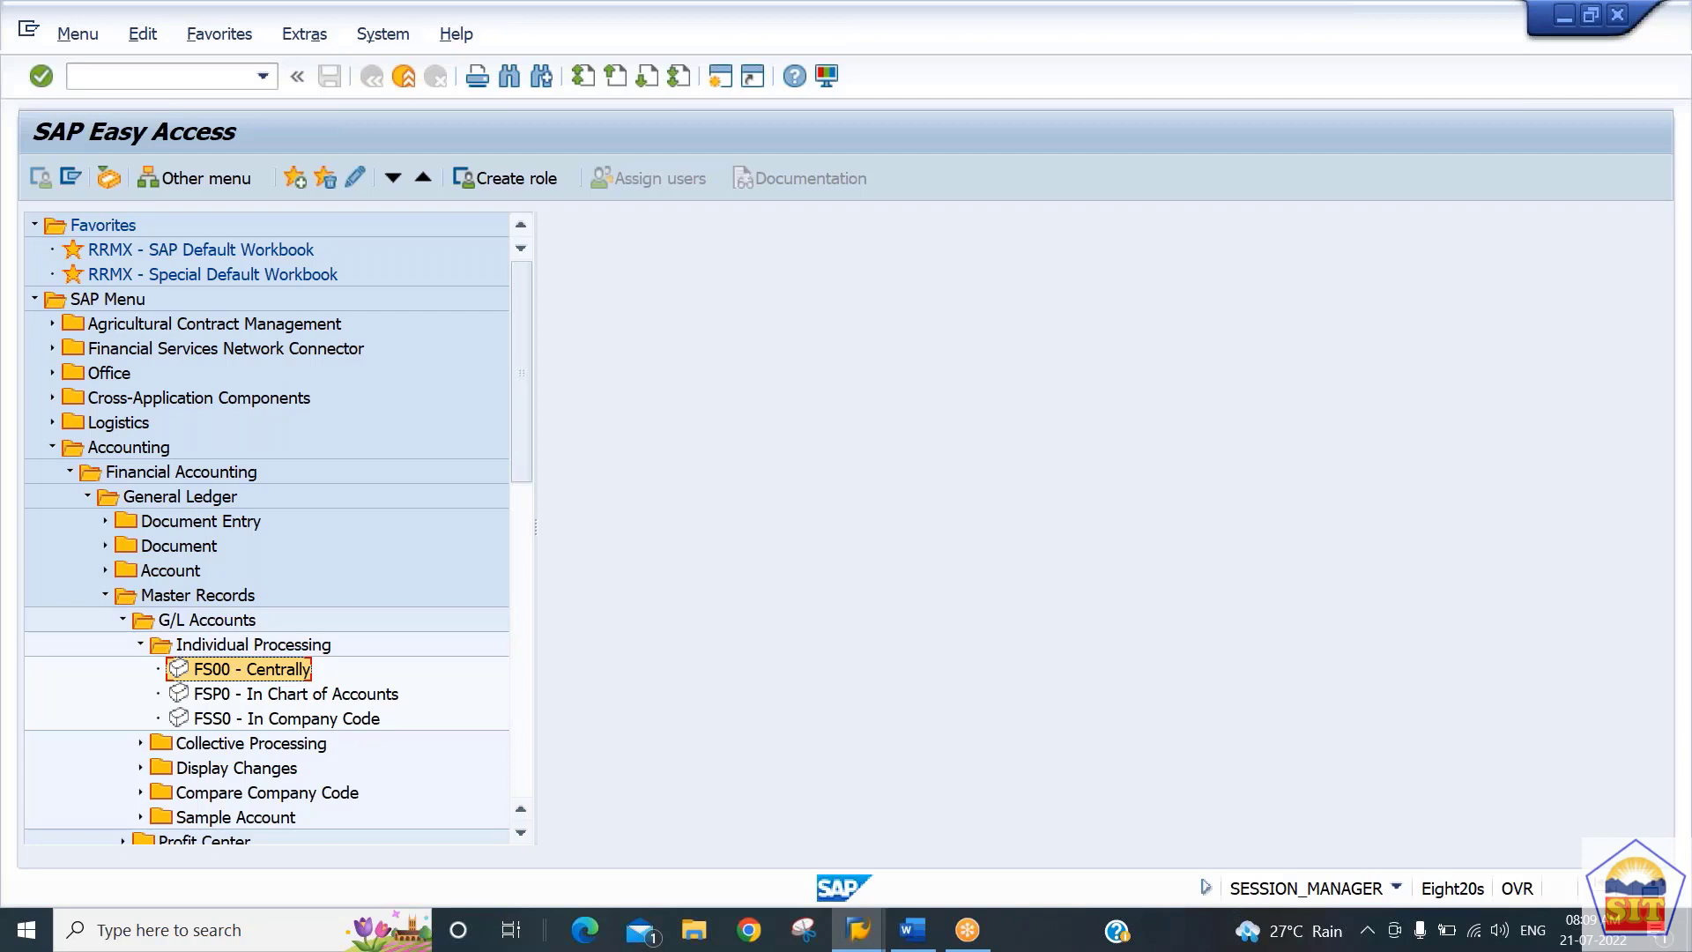
click(241, 696)
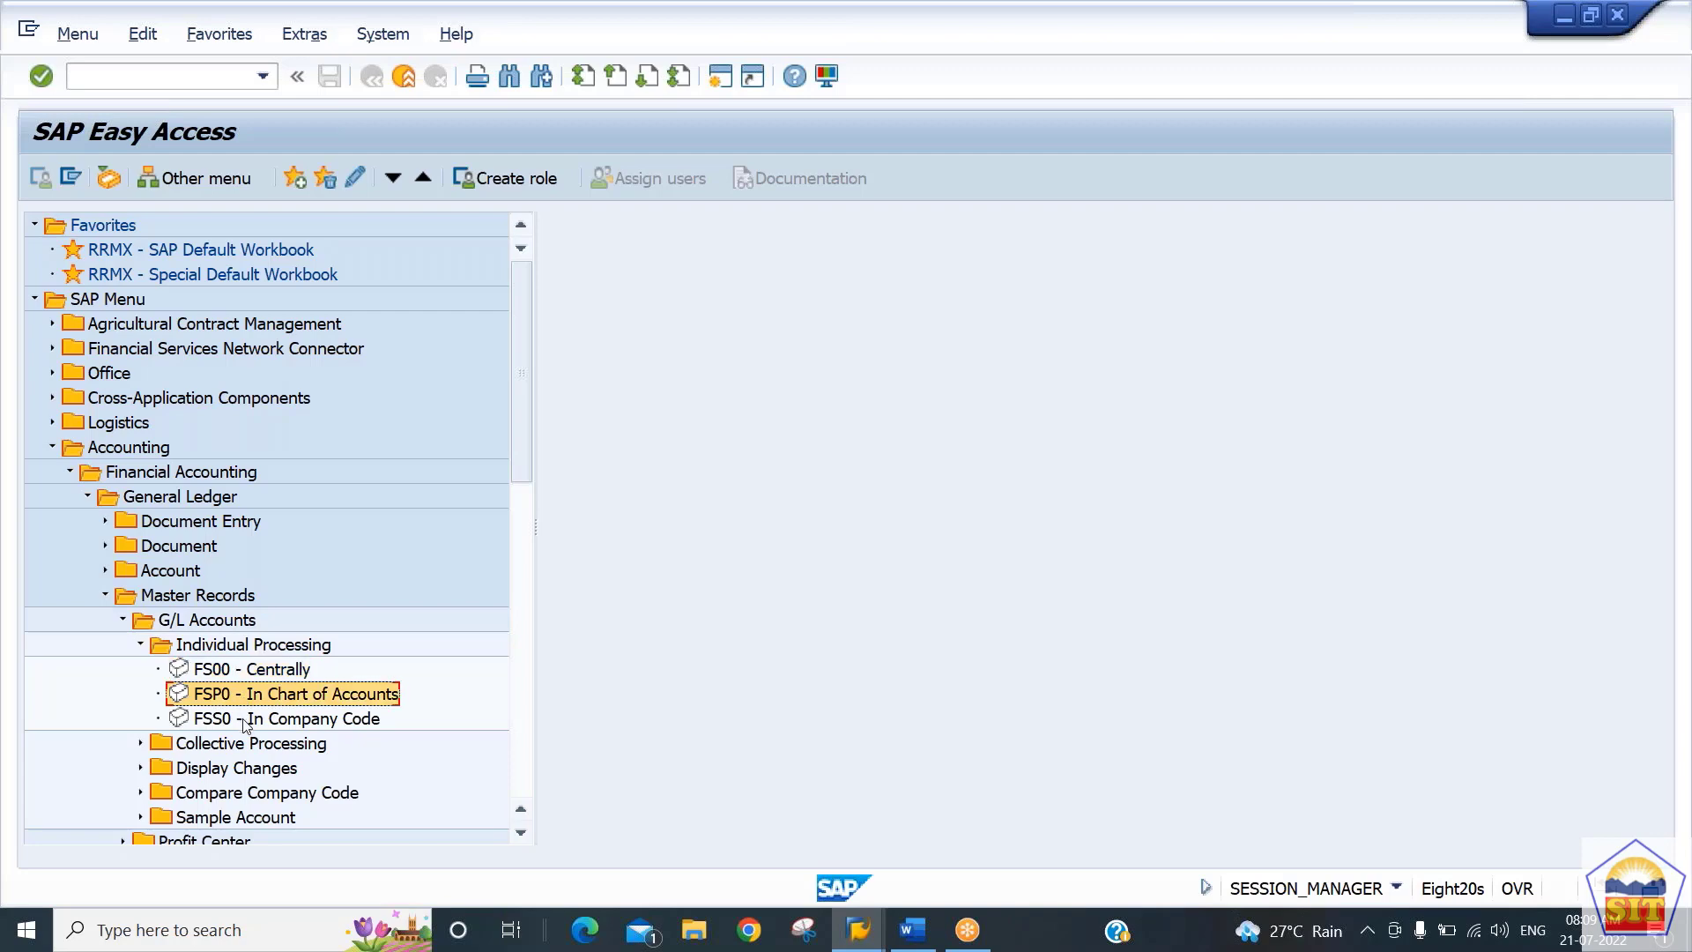
click(246, 720)
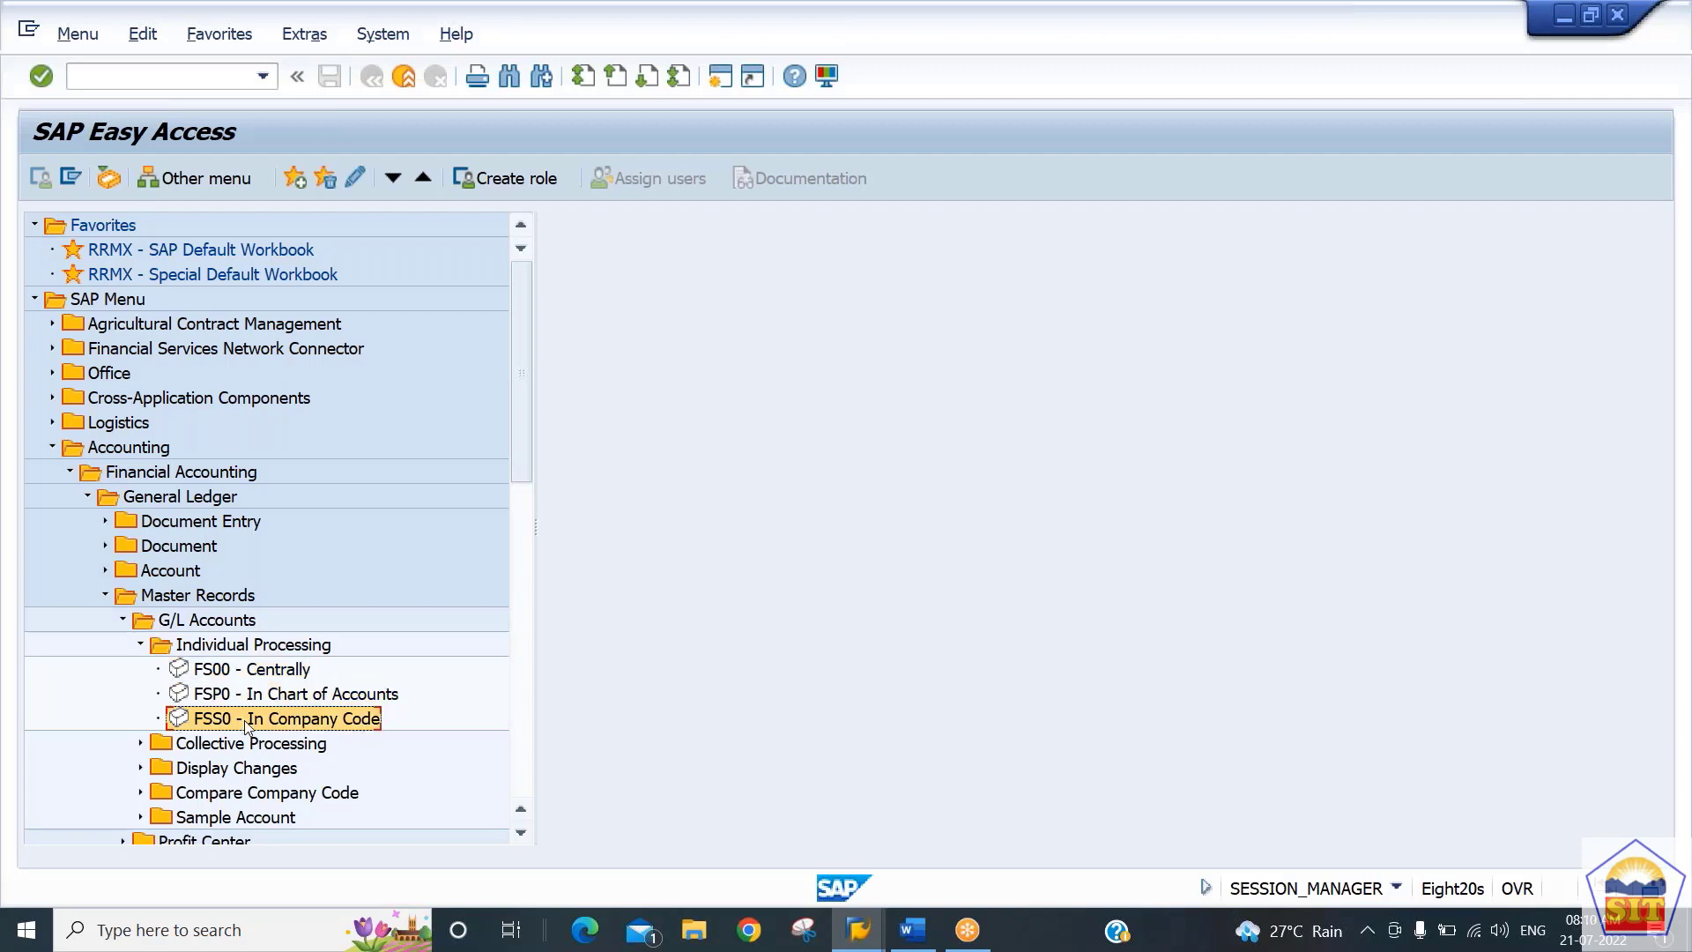
click(271, 700)
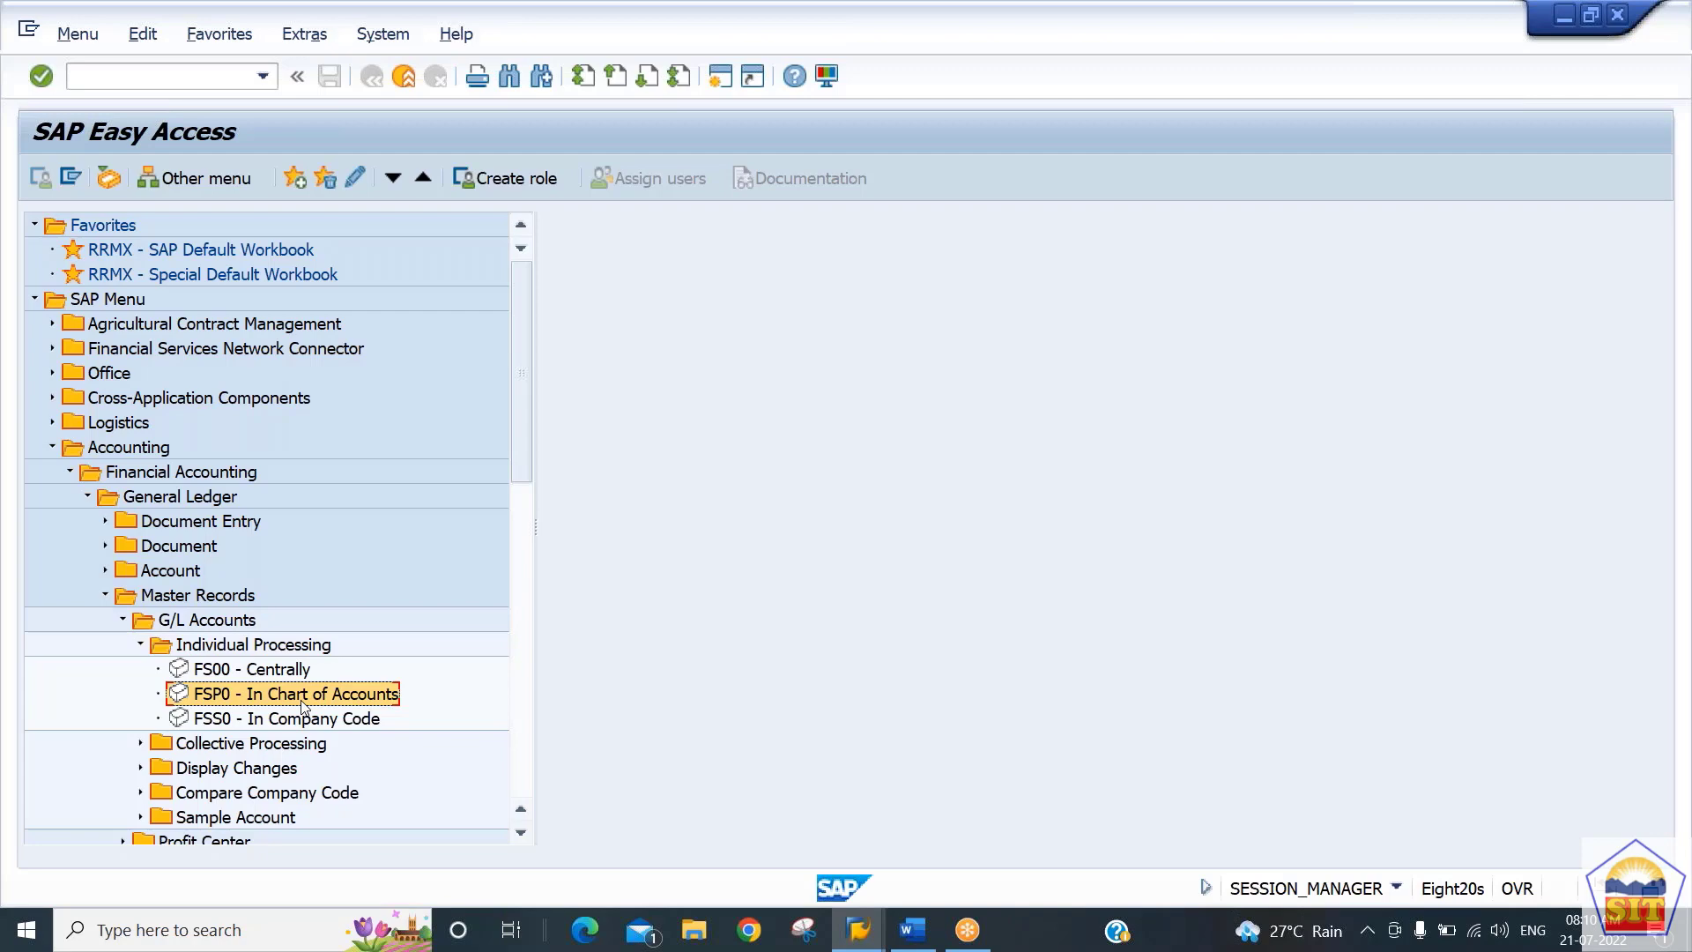
double_click(301, 700)
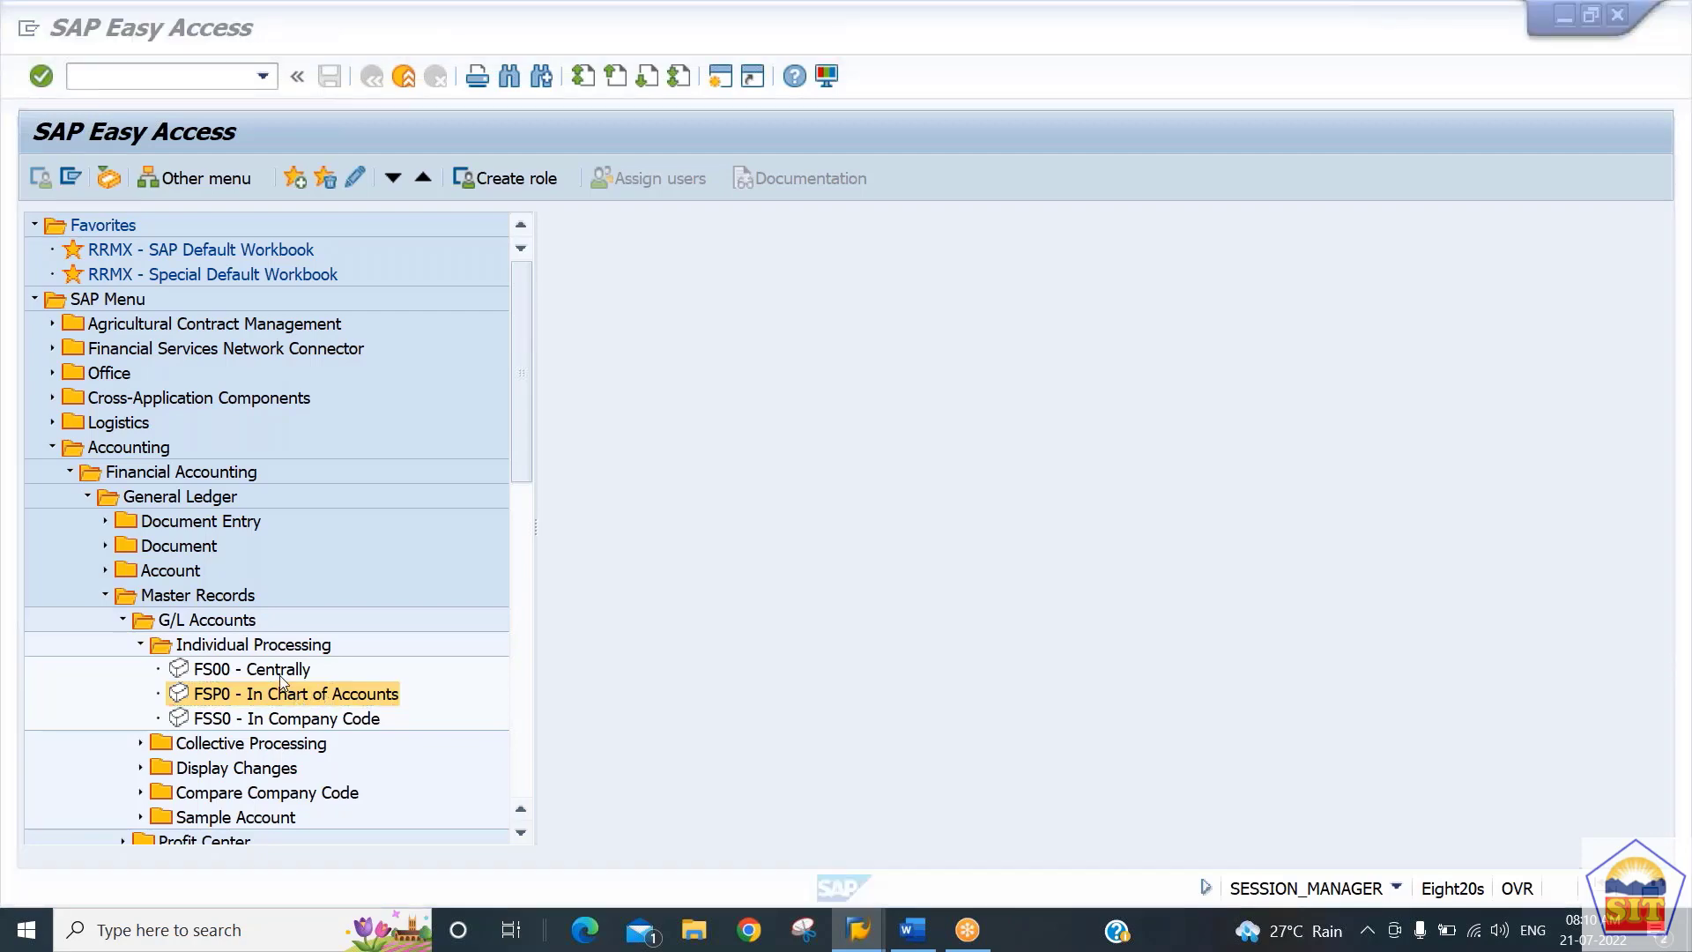
click(274, 719)
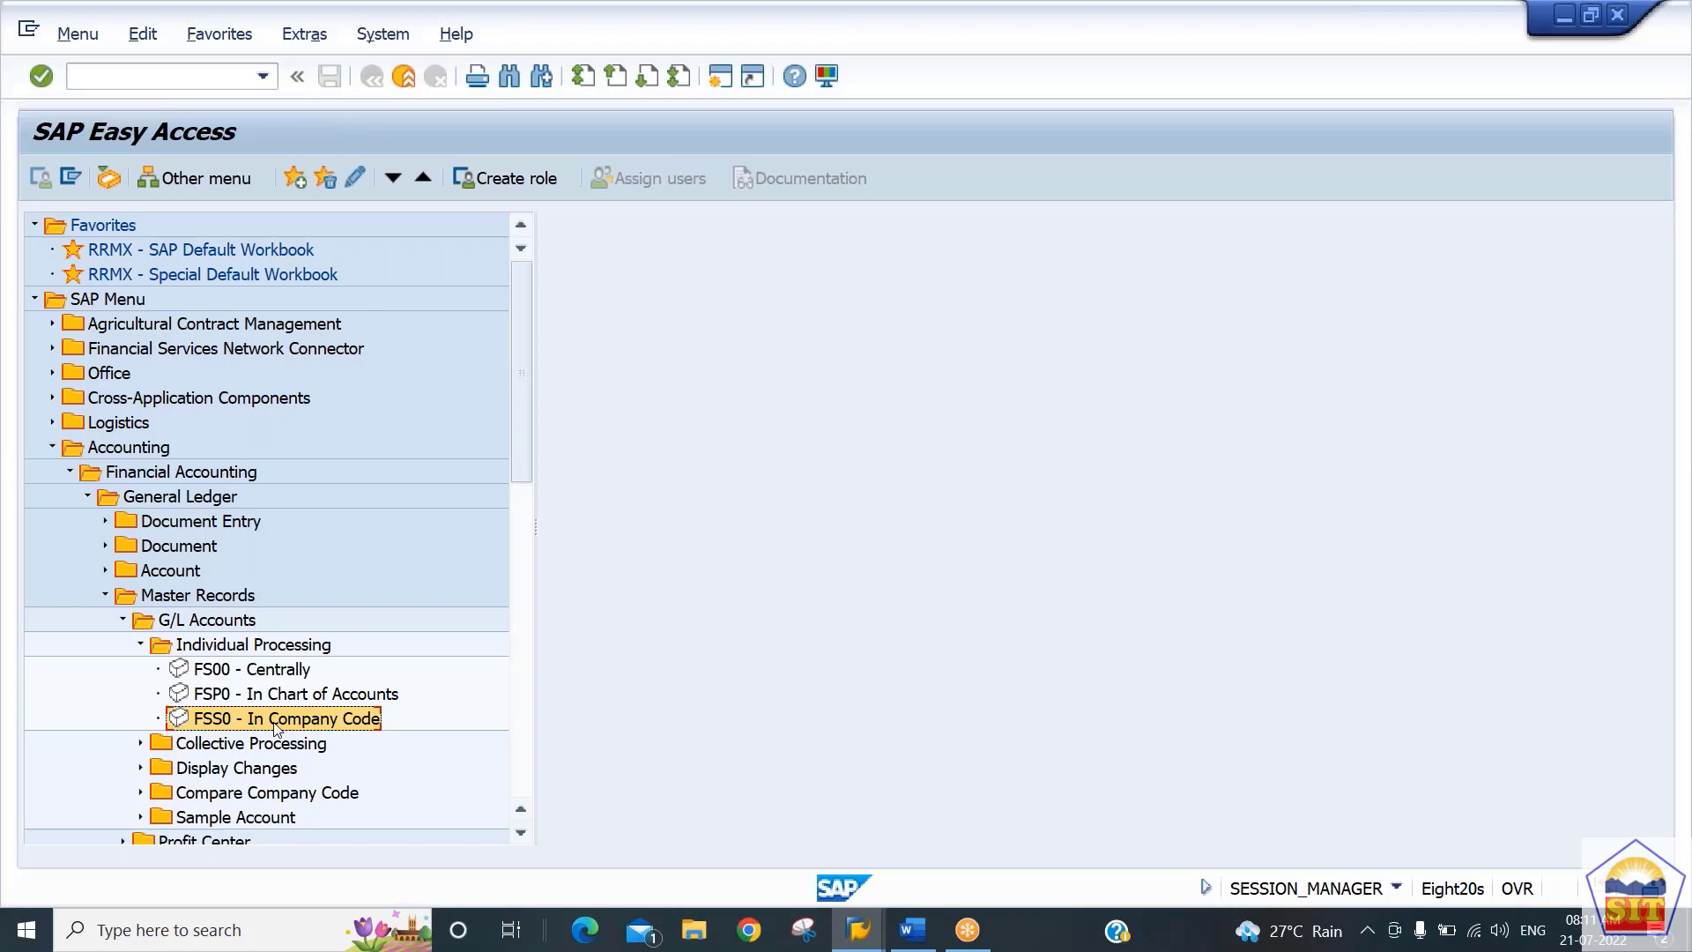
click(252, 676)
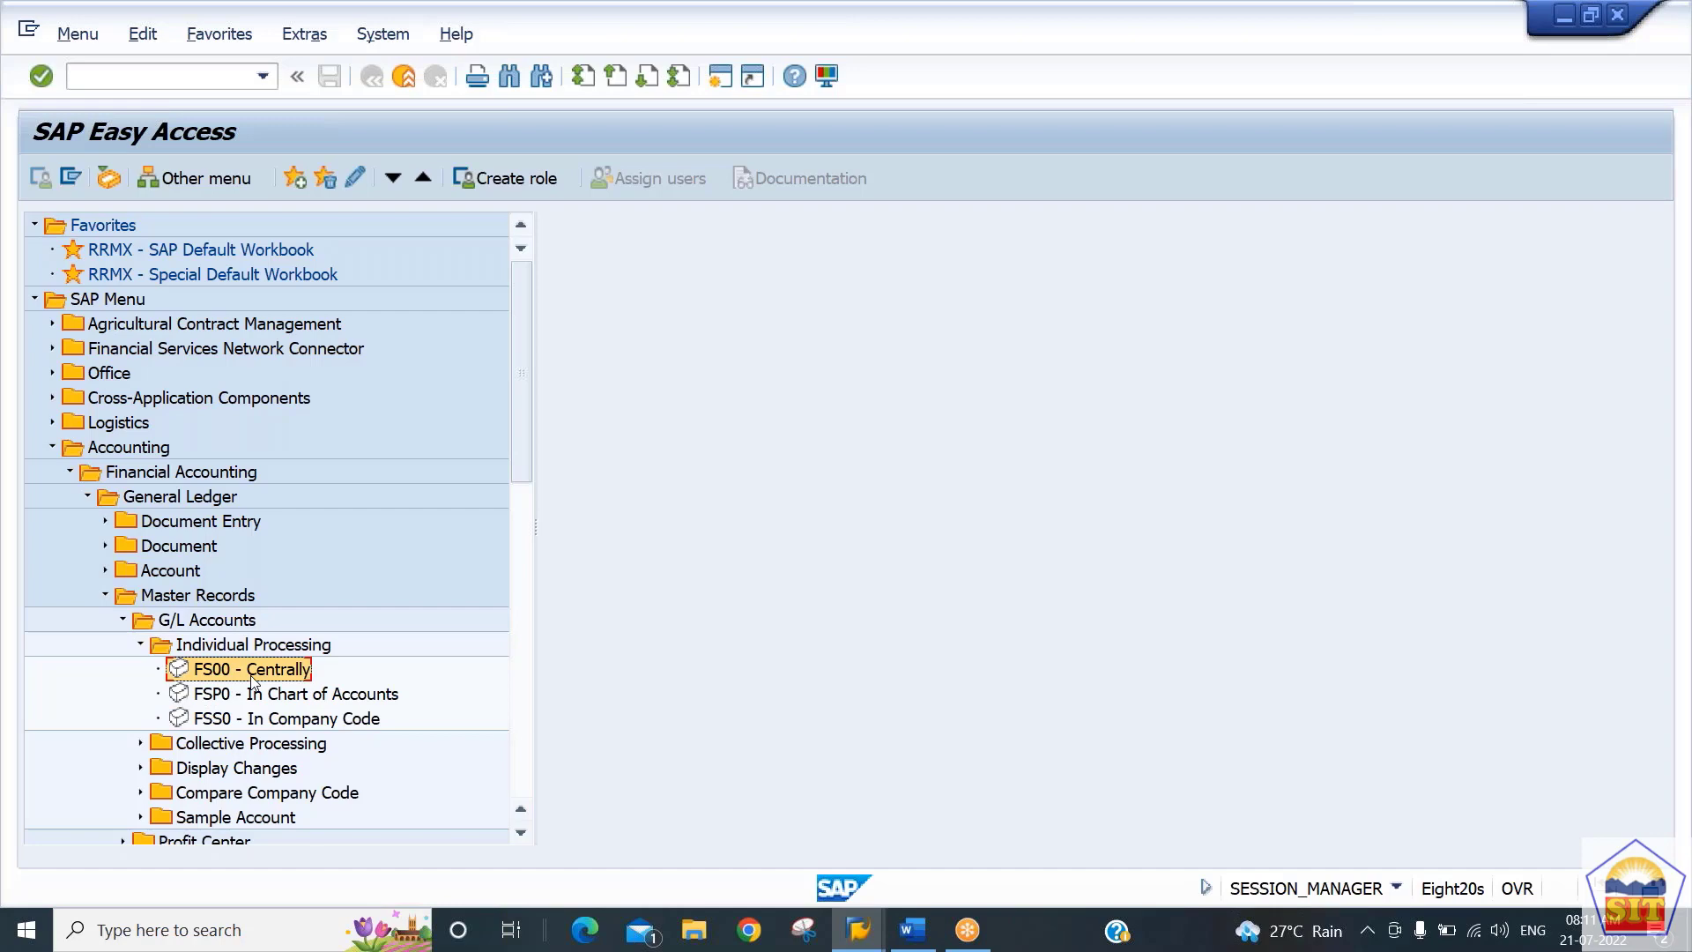
Display the chart of accounts data of the rent a/c G/L account in FSP0, then return to the SAP menu
click(278, 703)
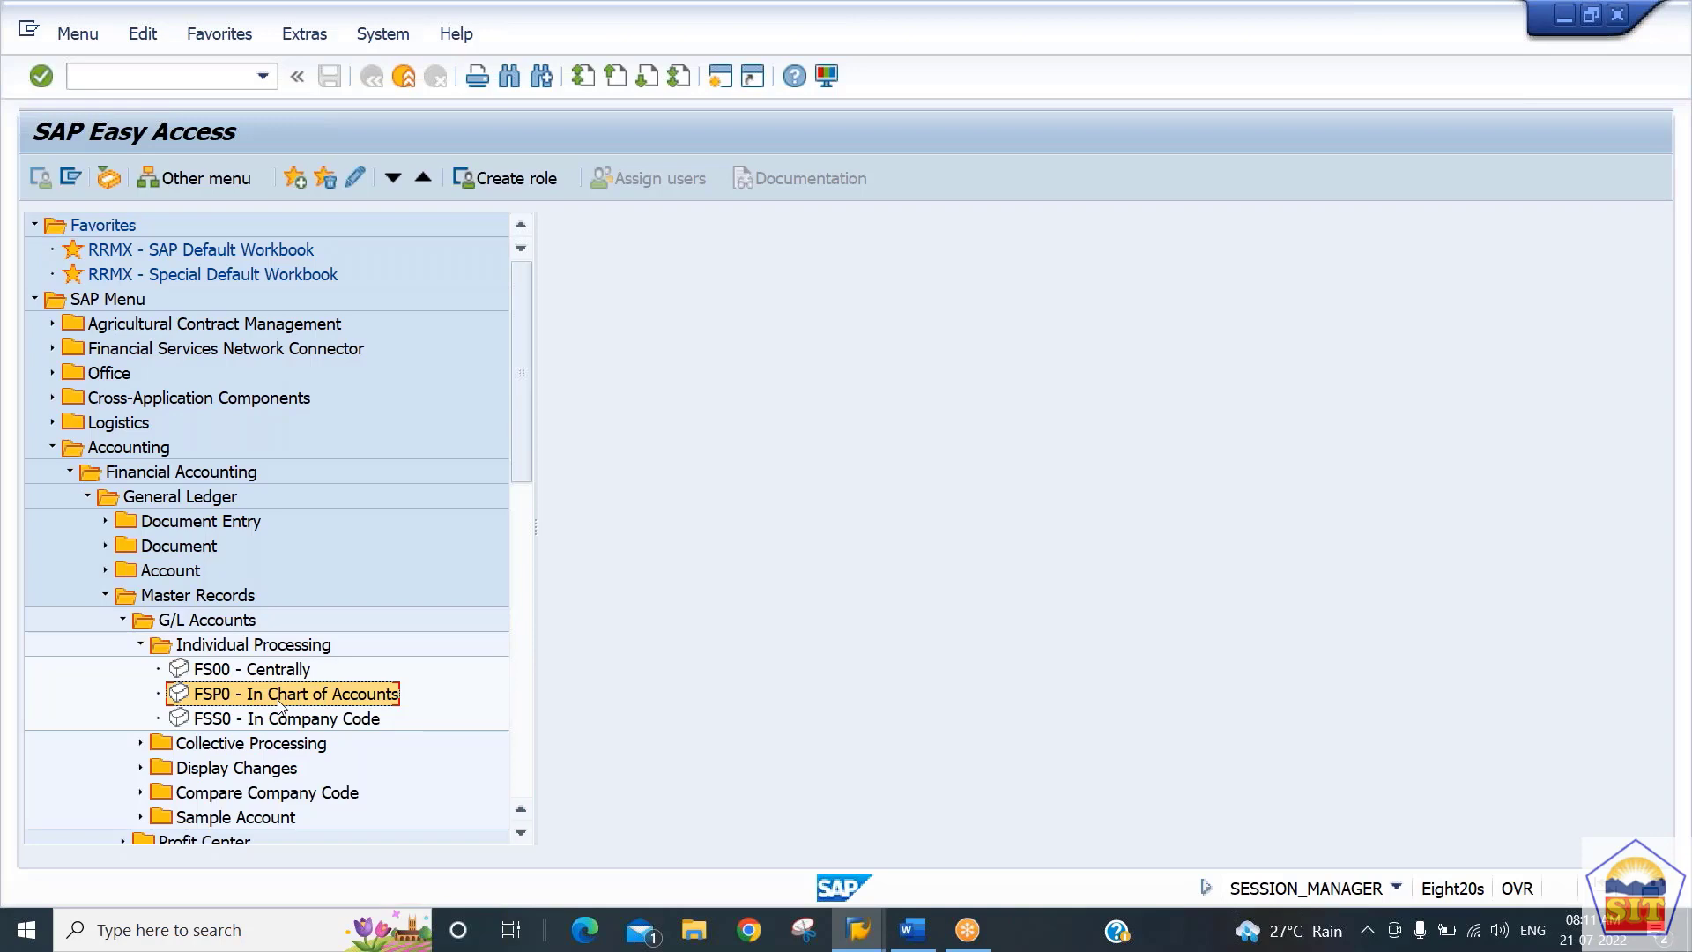
double_click(277, 694)
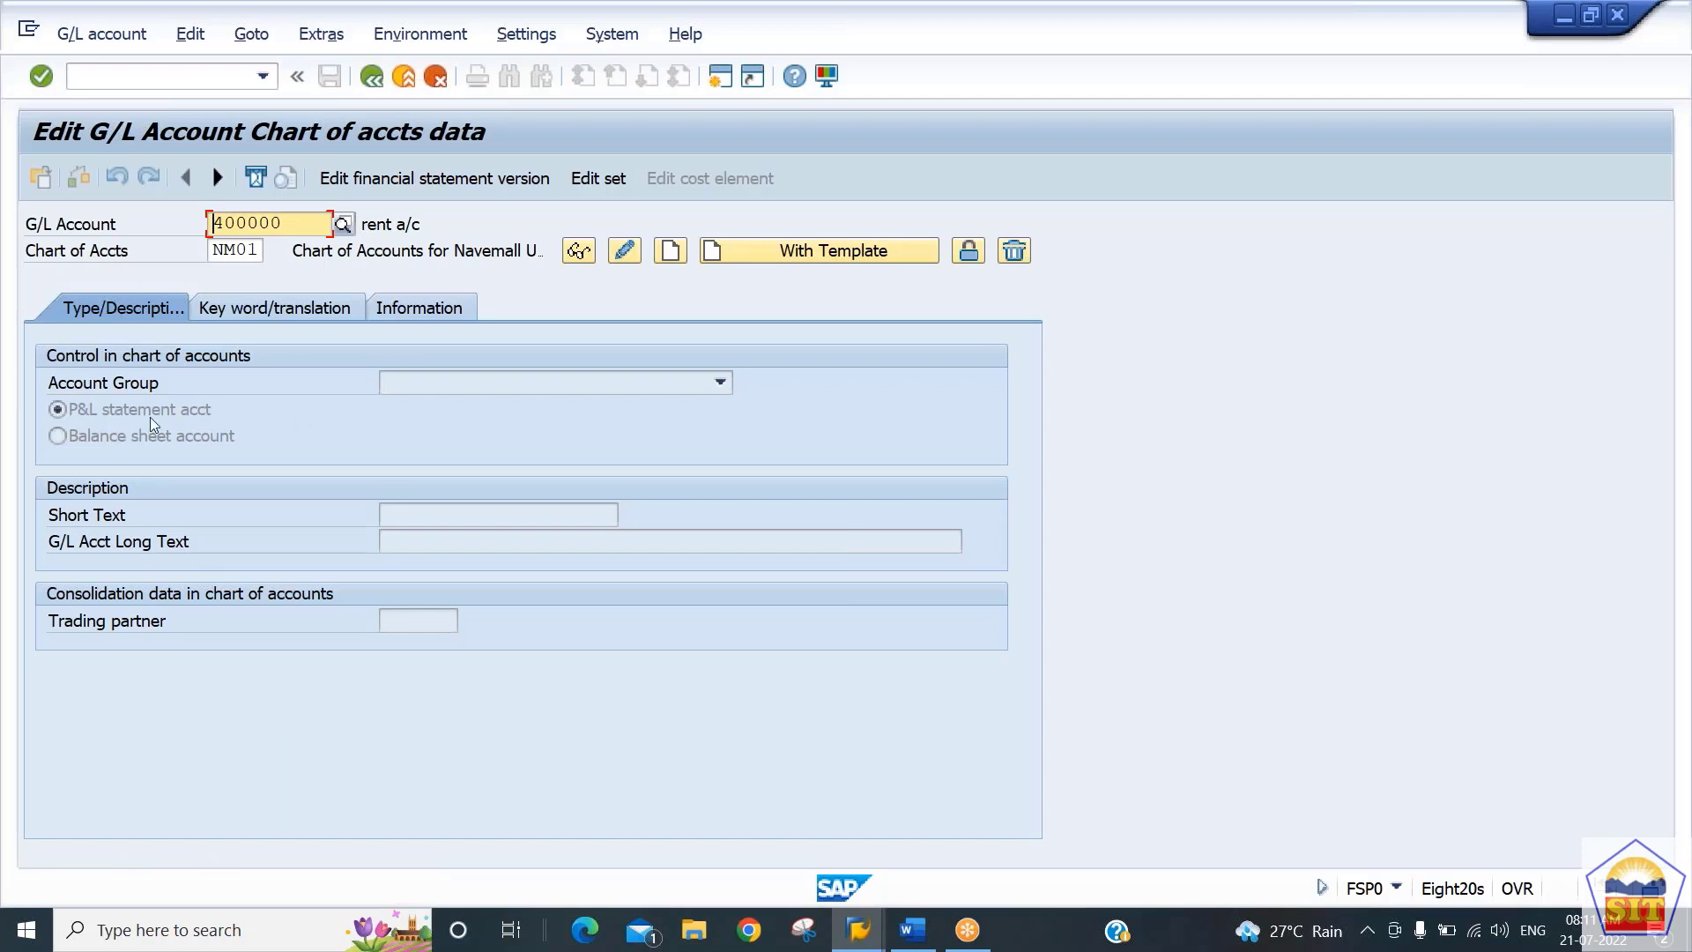
key(Return)
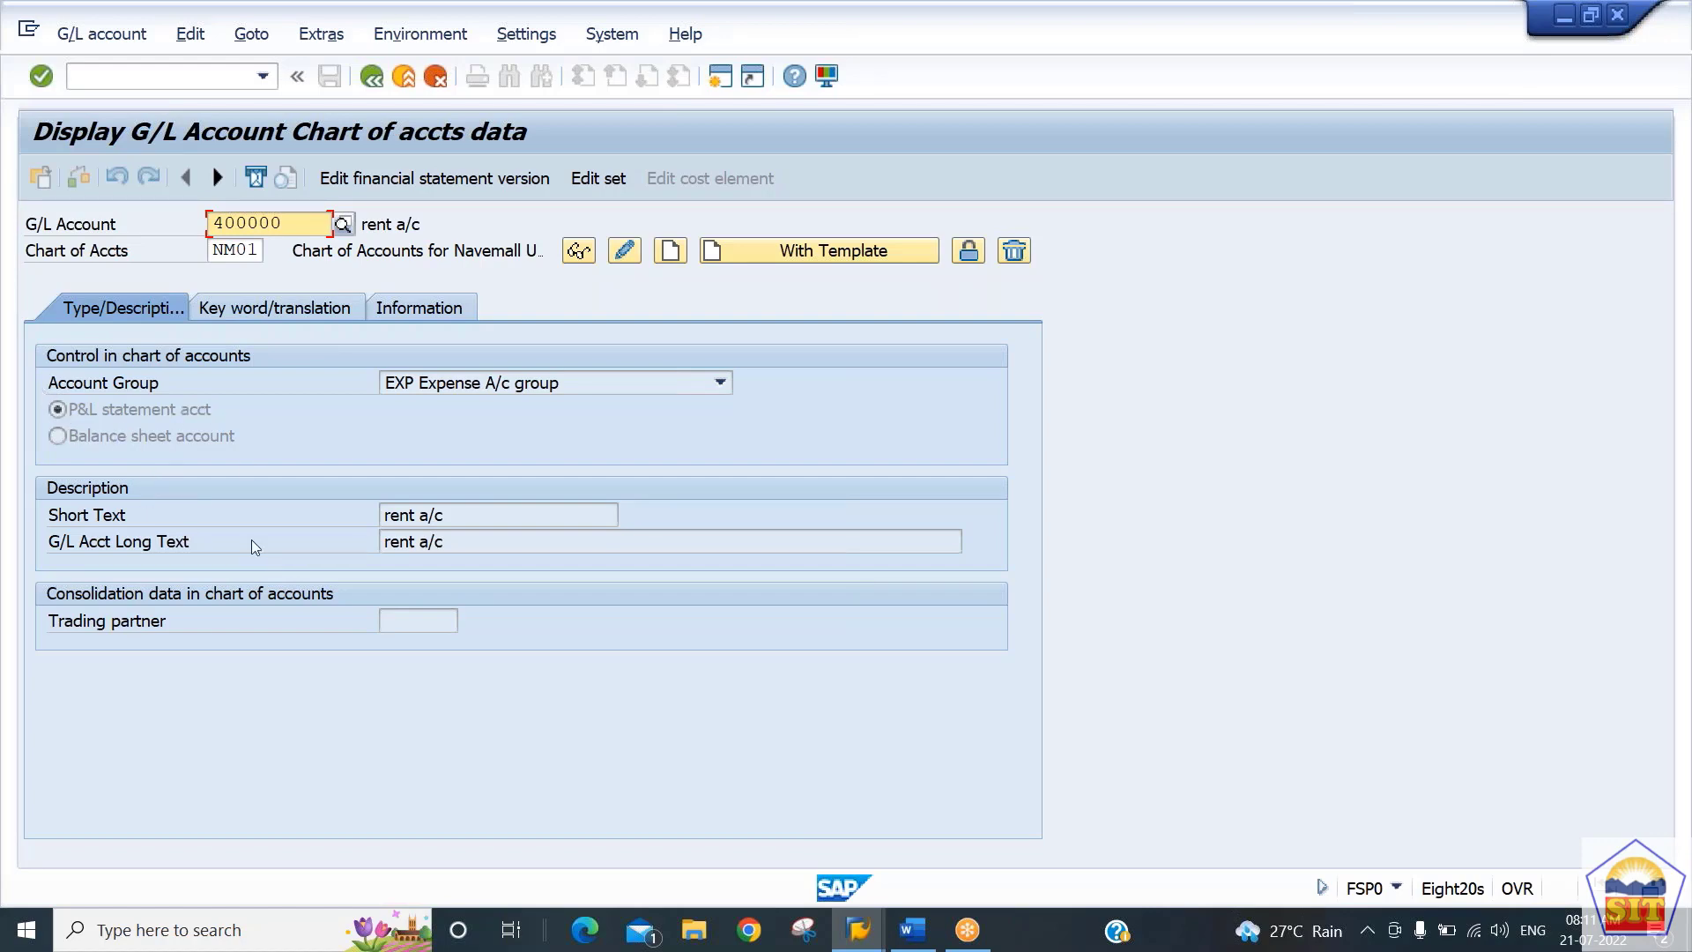
click(371, 77)
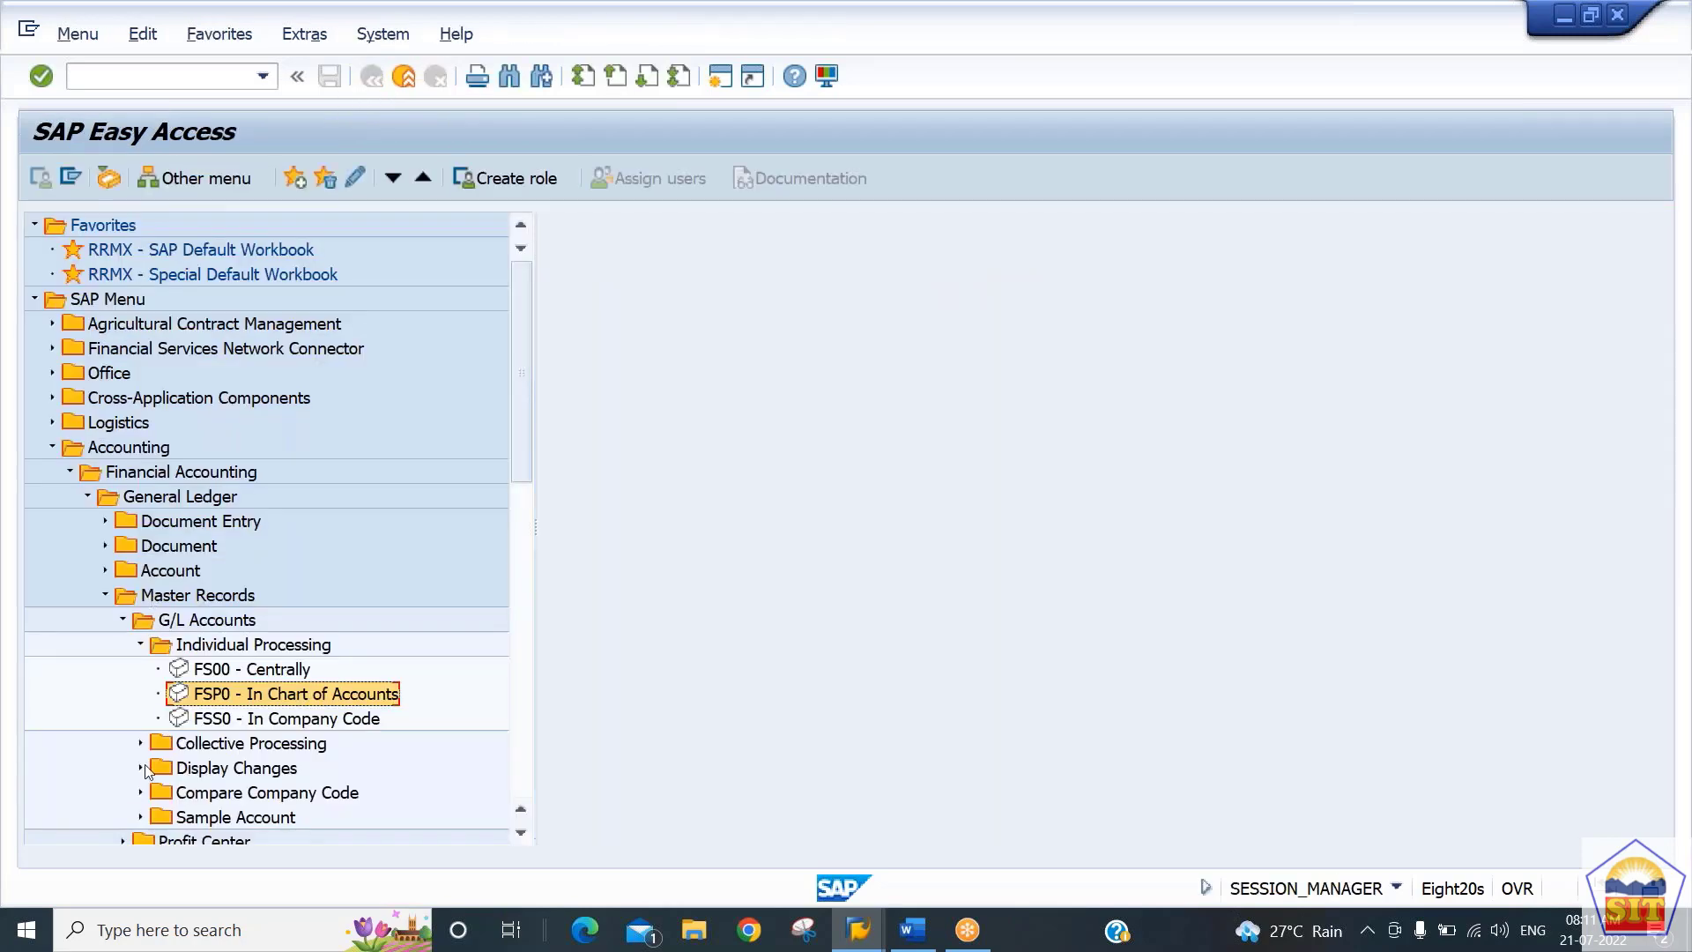
Review the rent a/c account's control and create/bank/interest data for company code 0793 in FSS0, and return to the SAP menu
click(265, 726)
double_click(266, 731)
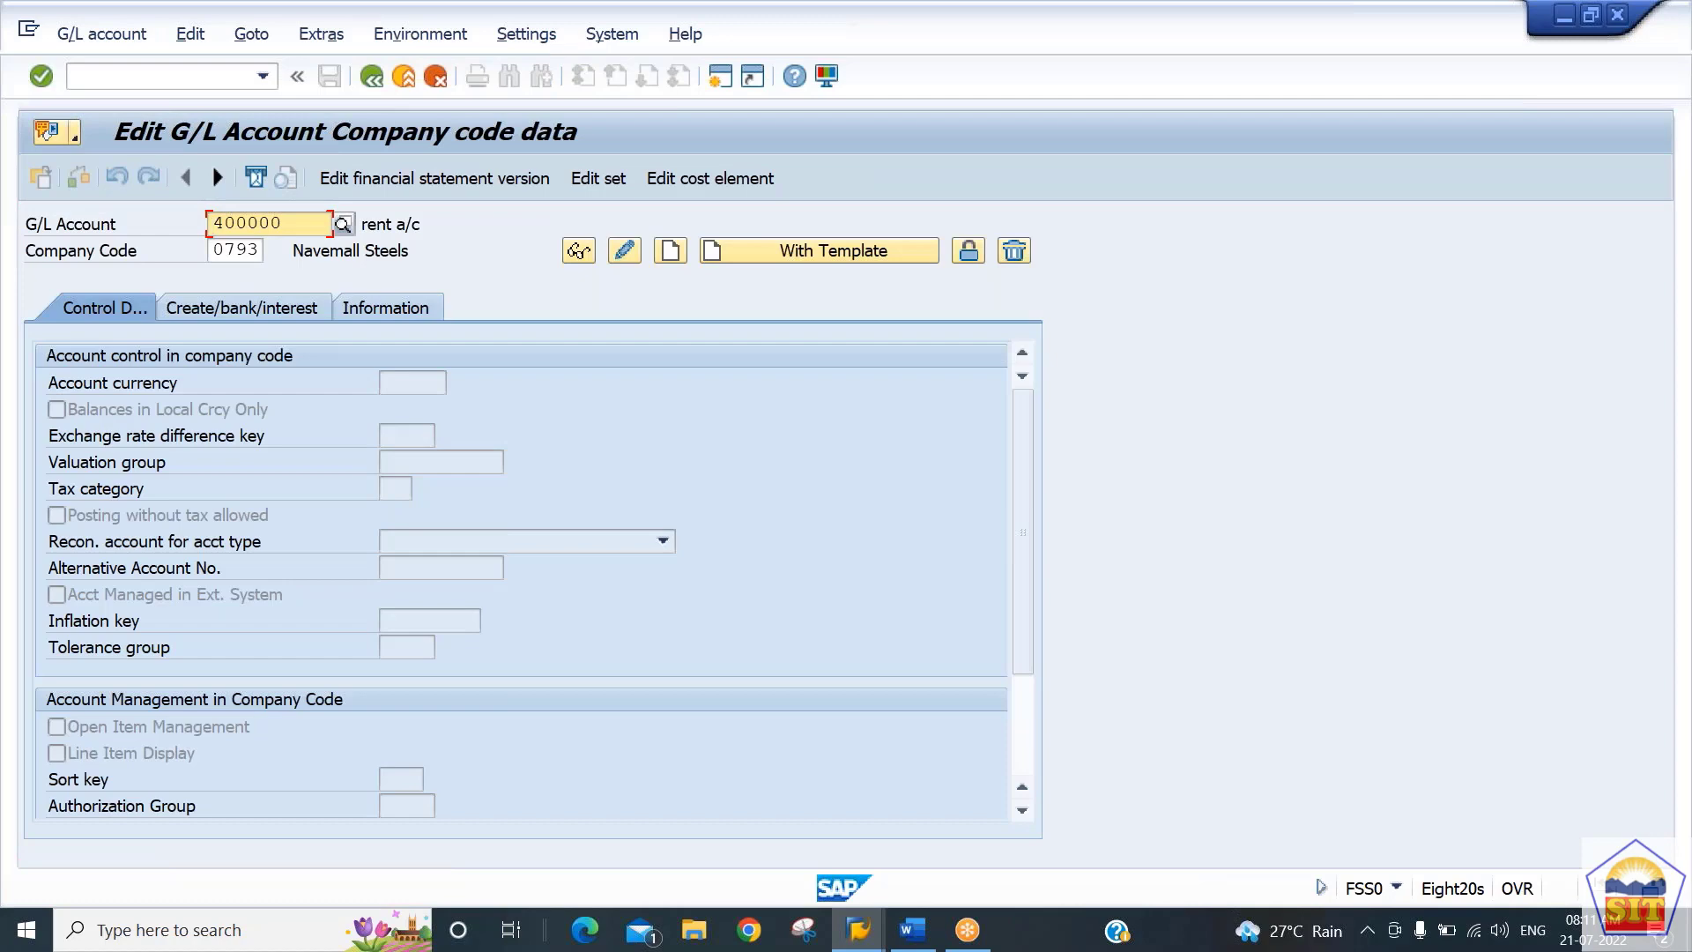
key(Return)
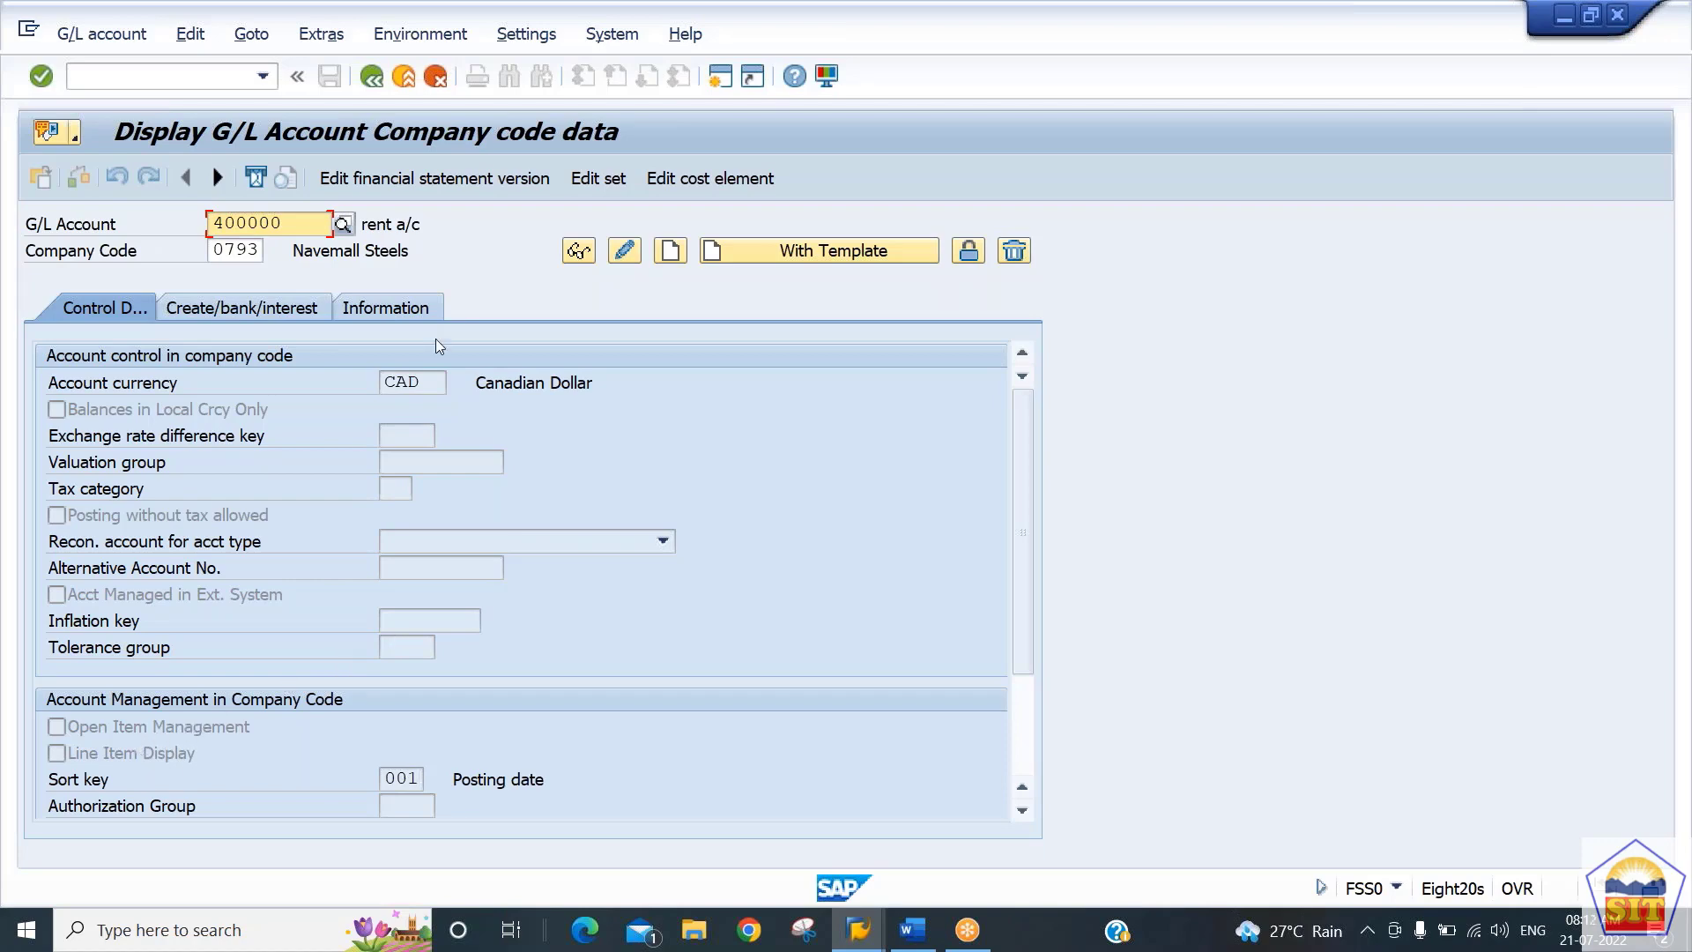
click(315, 314)
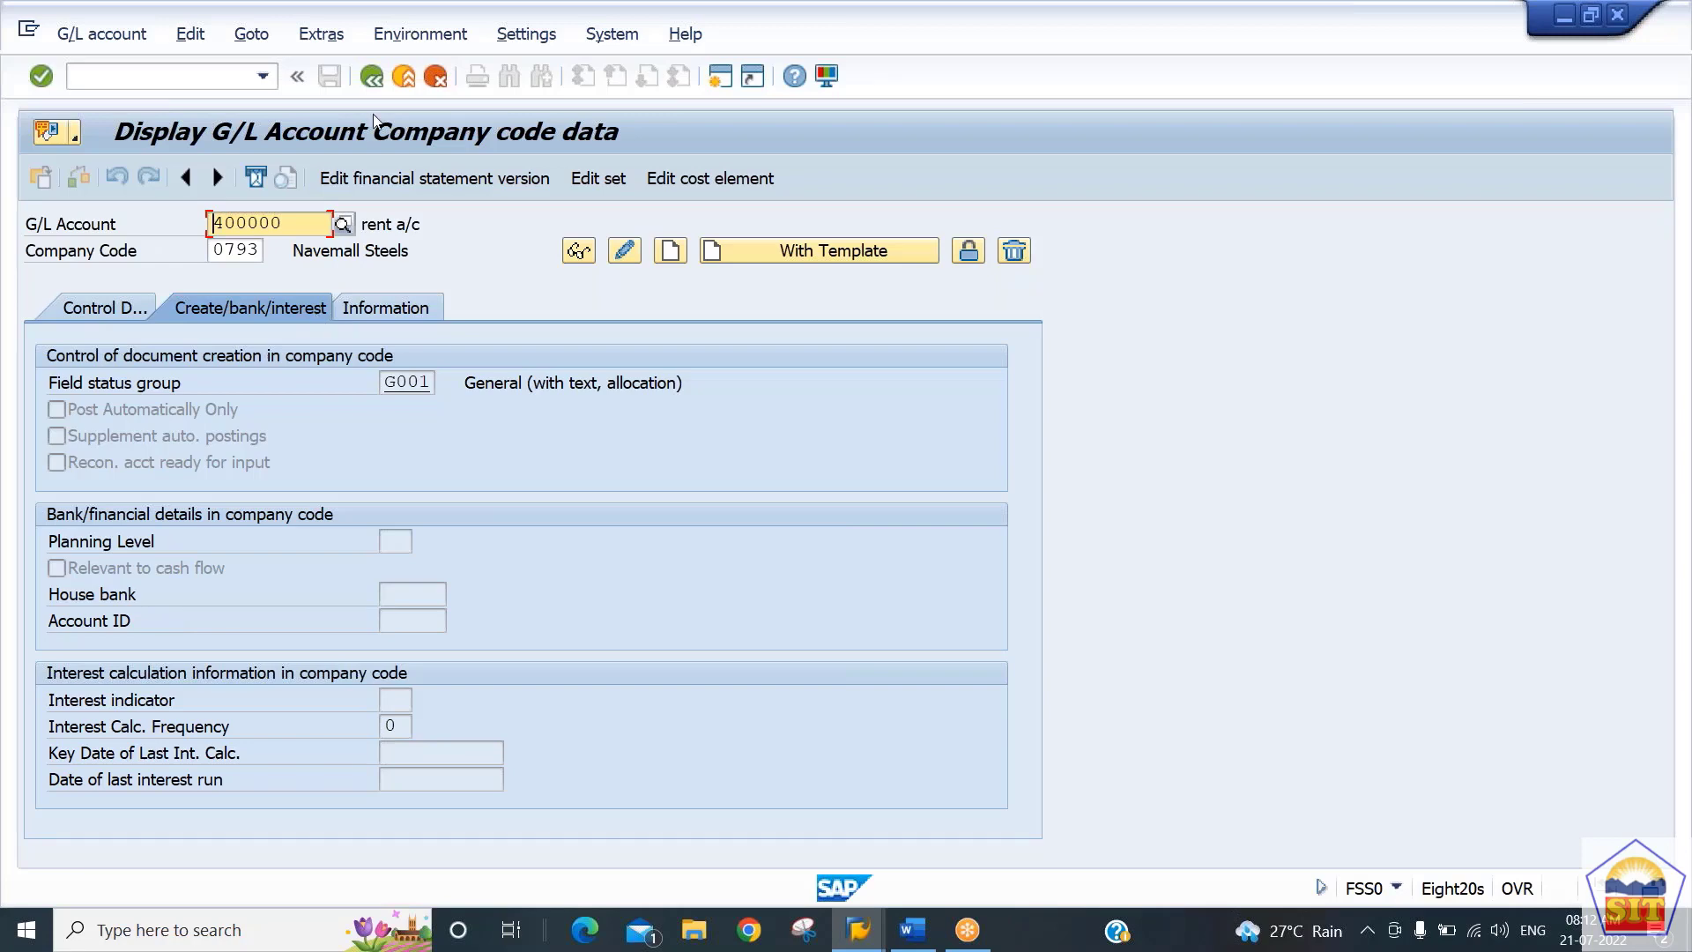
click(372, 78)
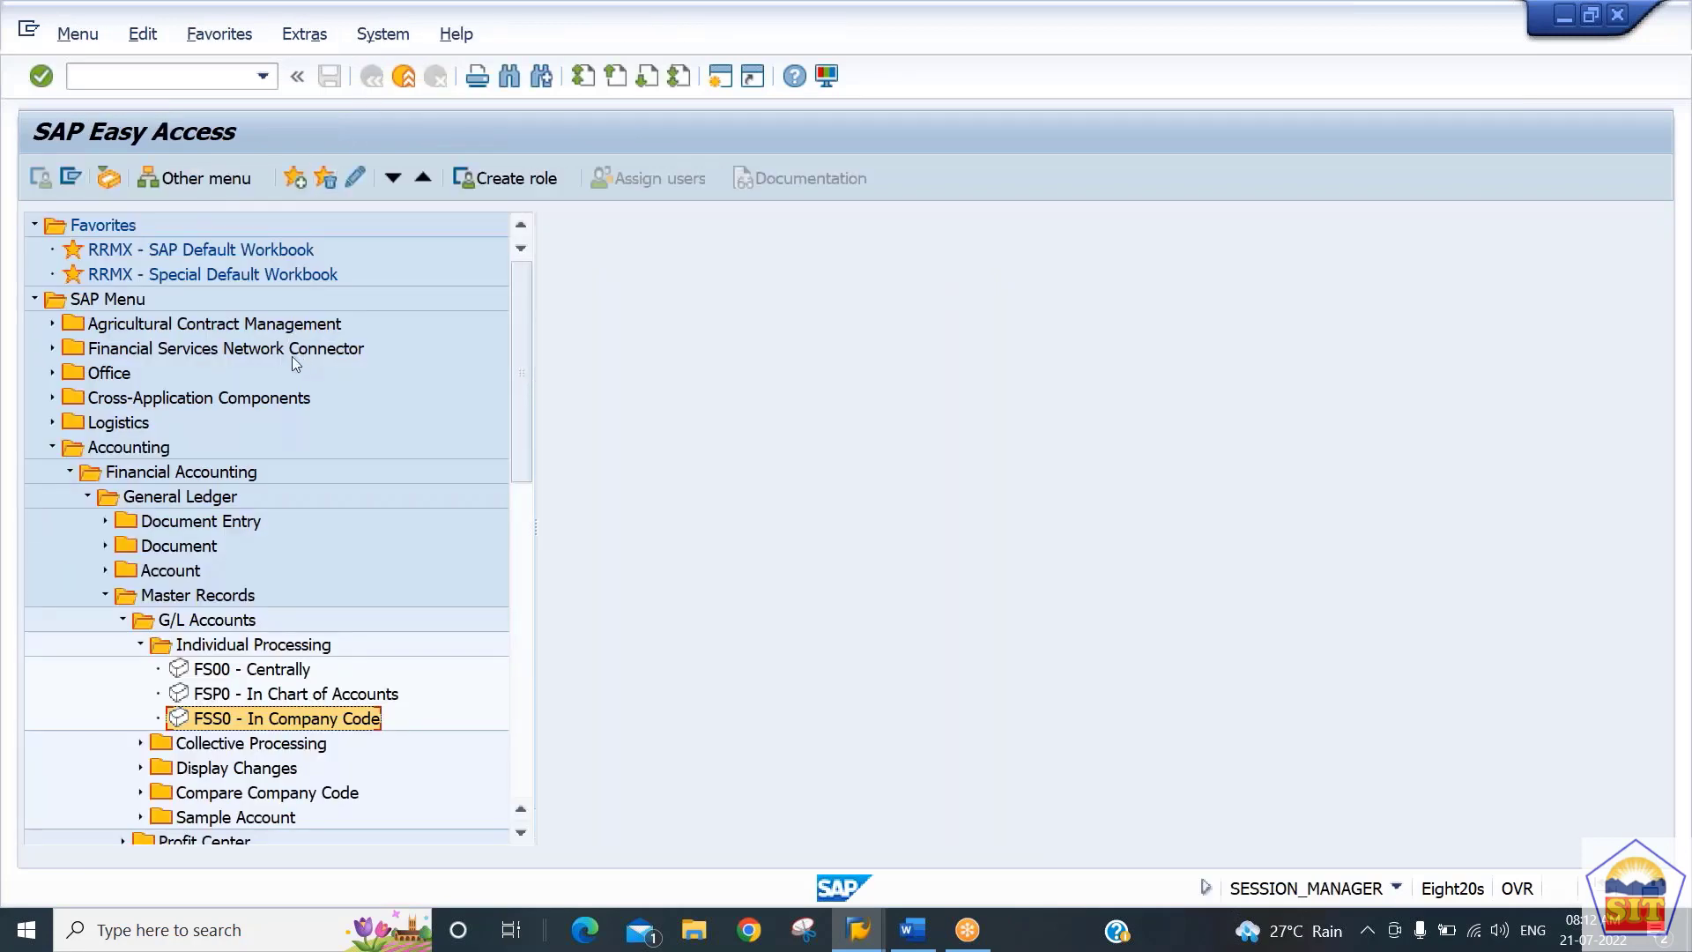
Display the rent a/c G/L account centrally in FS00 and review its type/description, control and create/bank/interest data
double_click(249, 671)
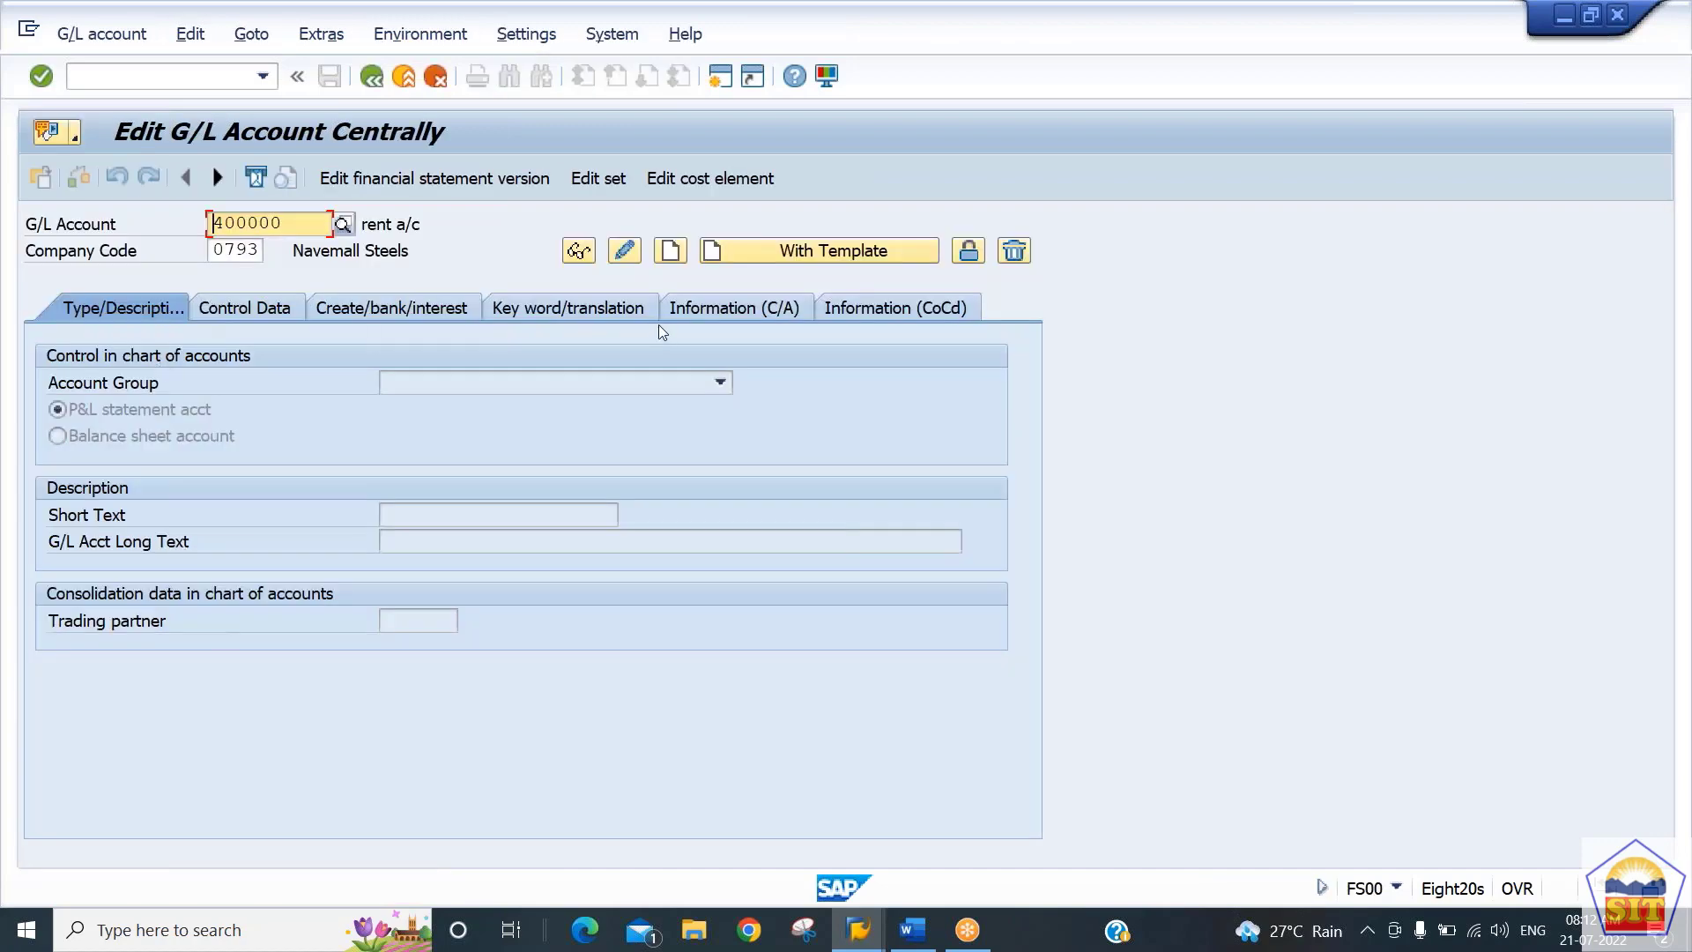
key(Return)
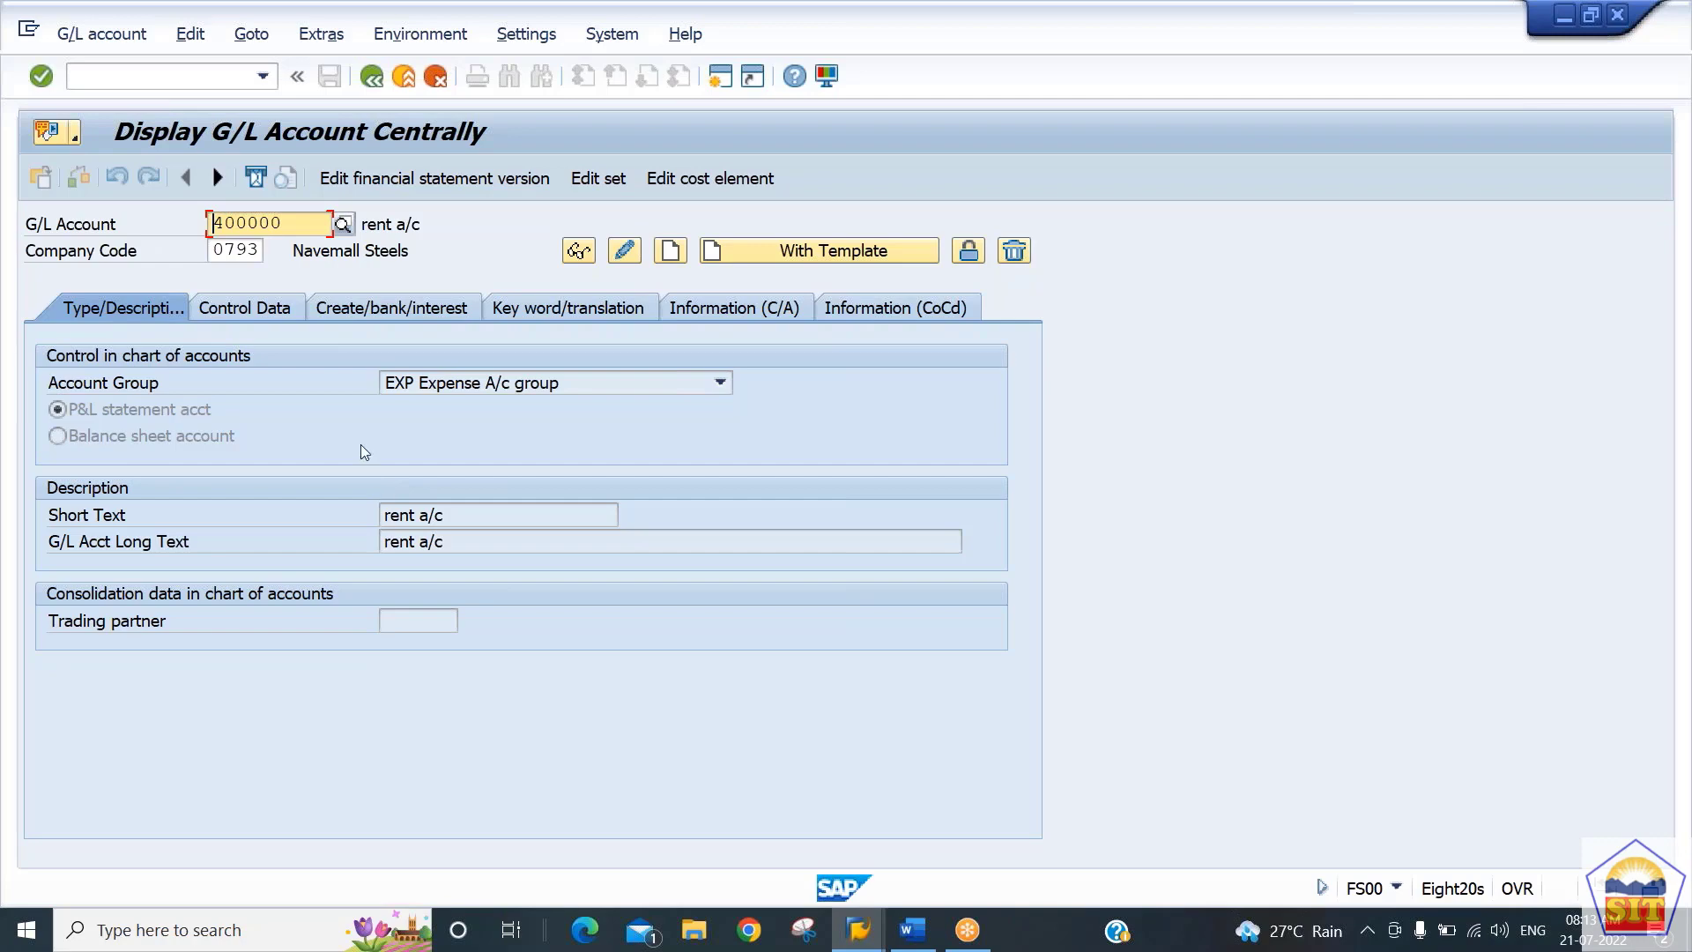
click(276, 313)
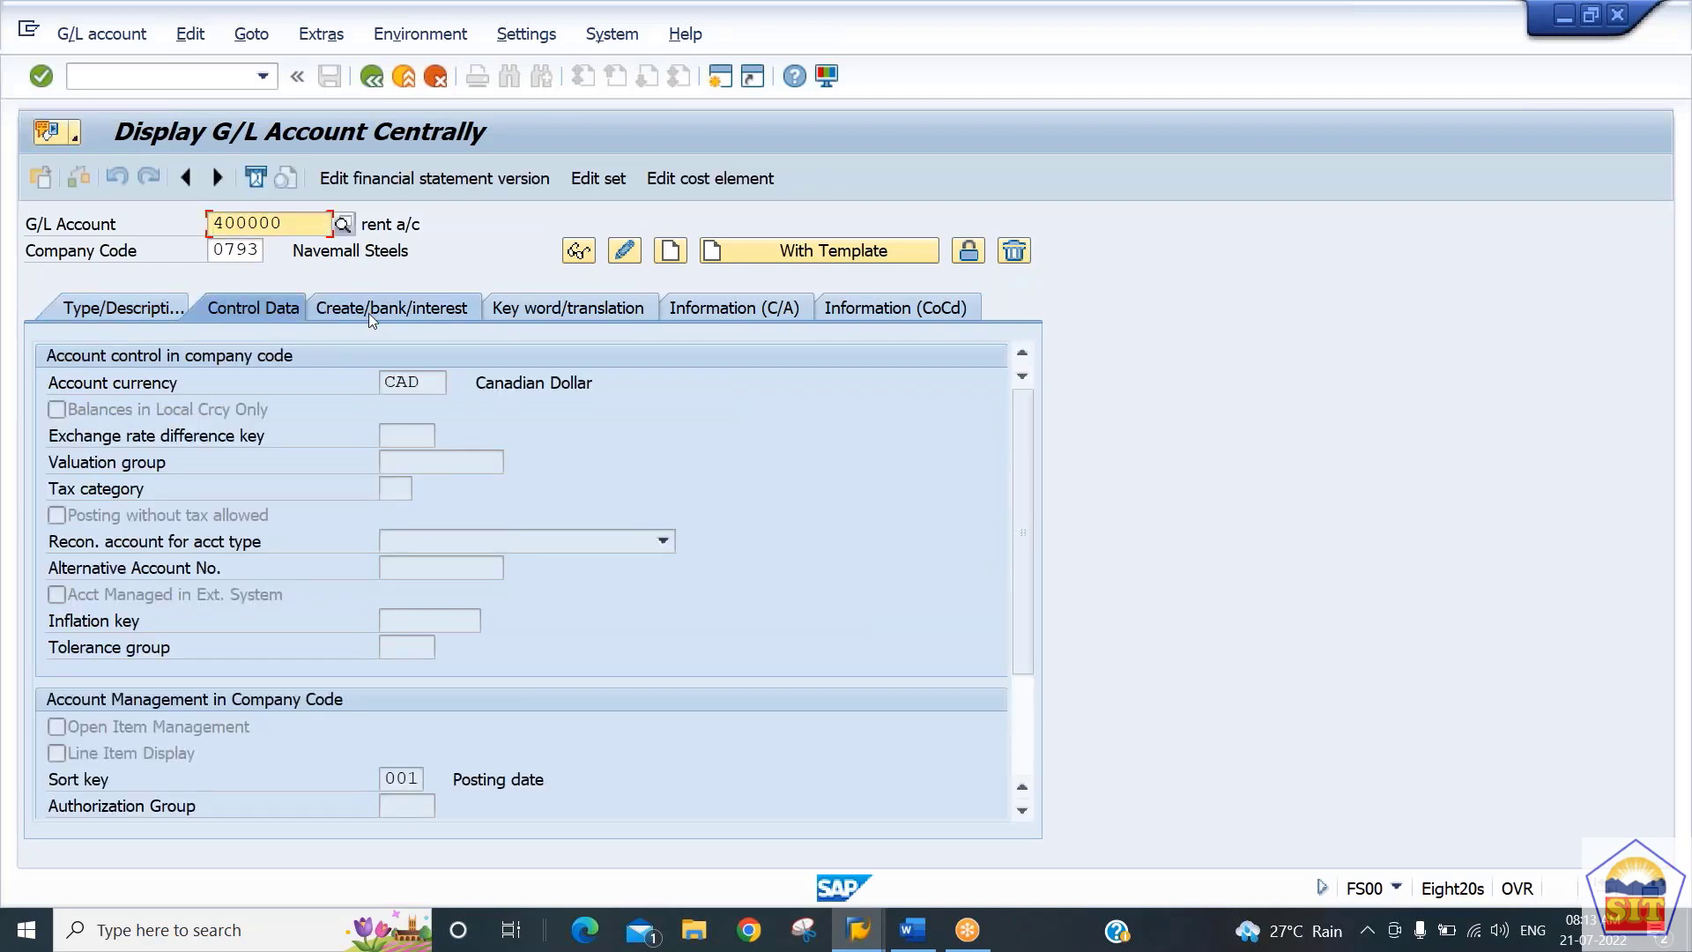
click(373, 315)
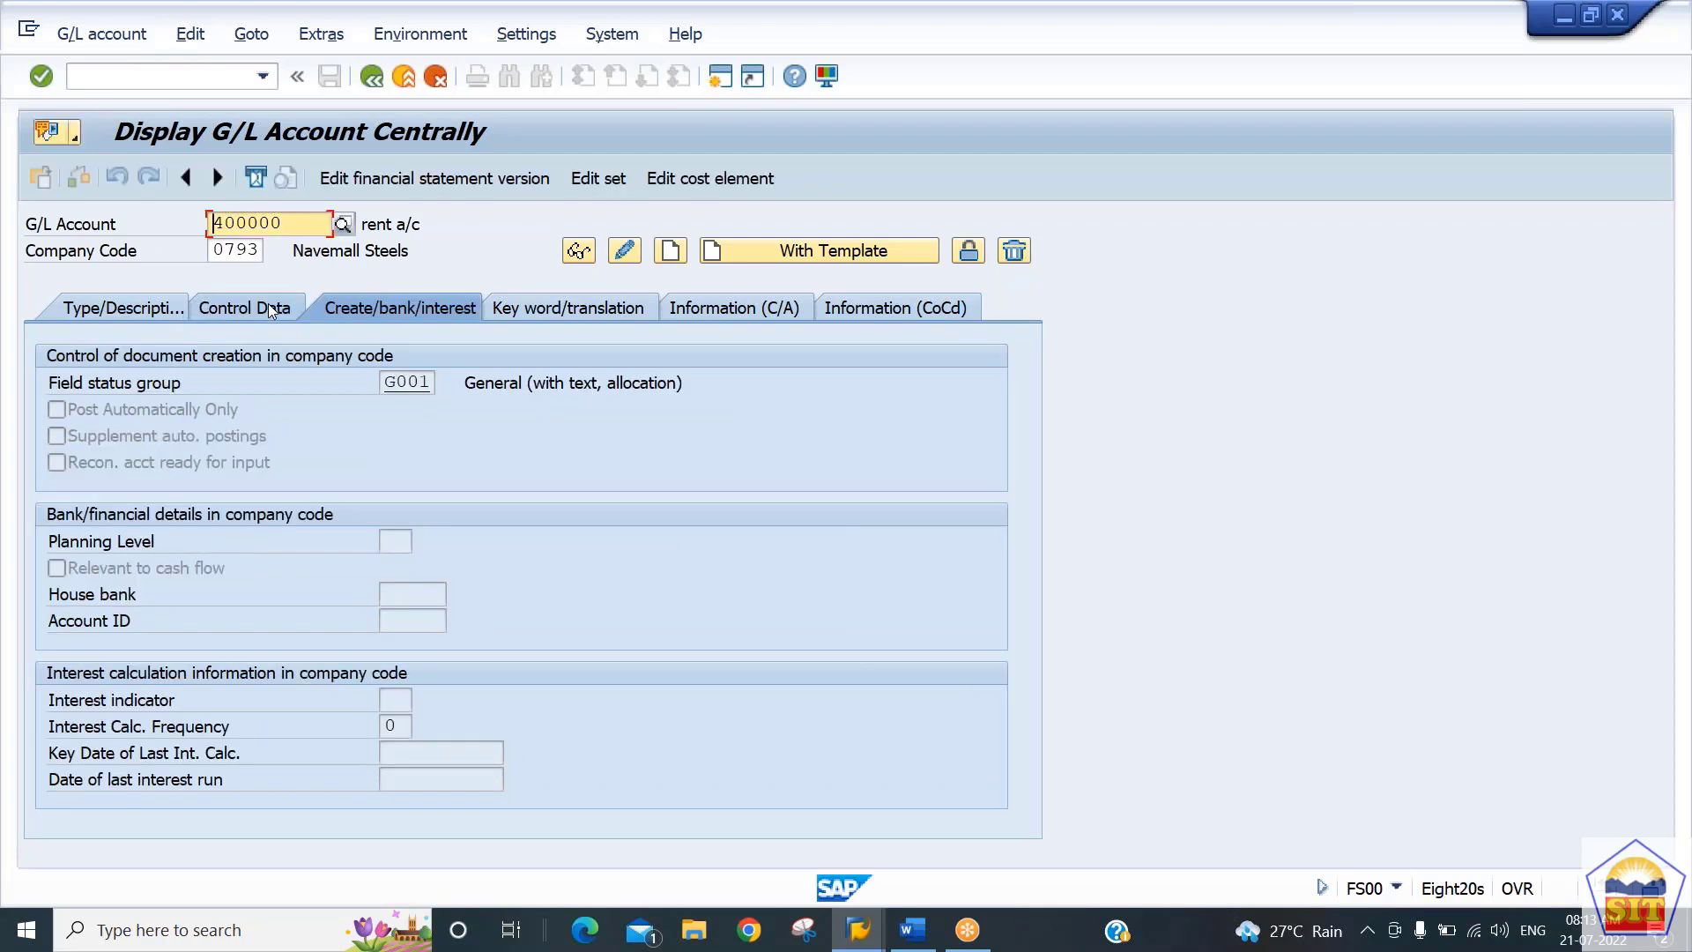
click(268, 303)
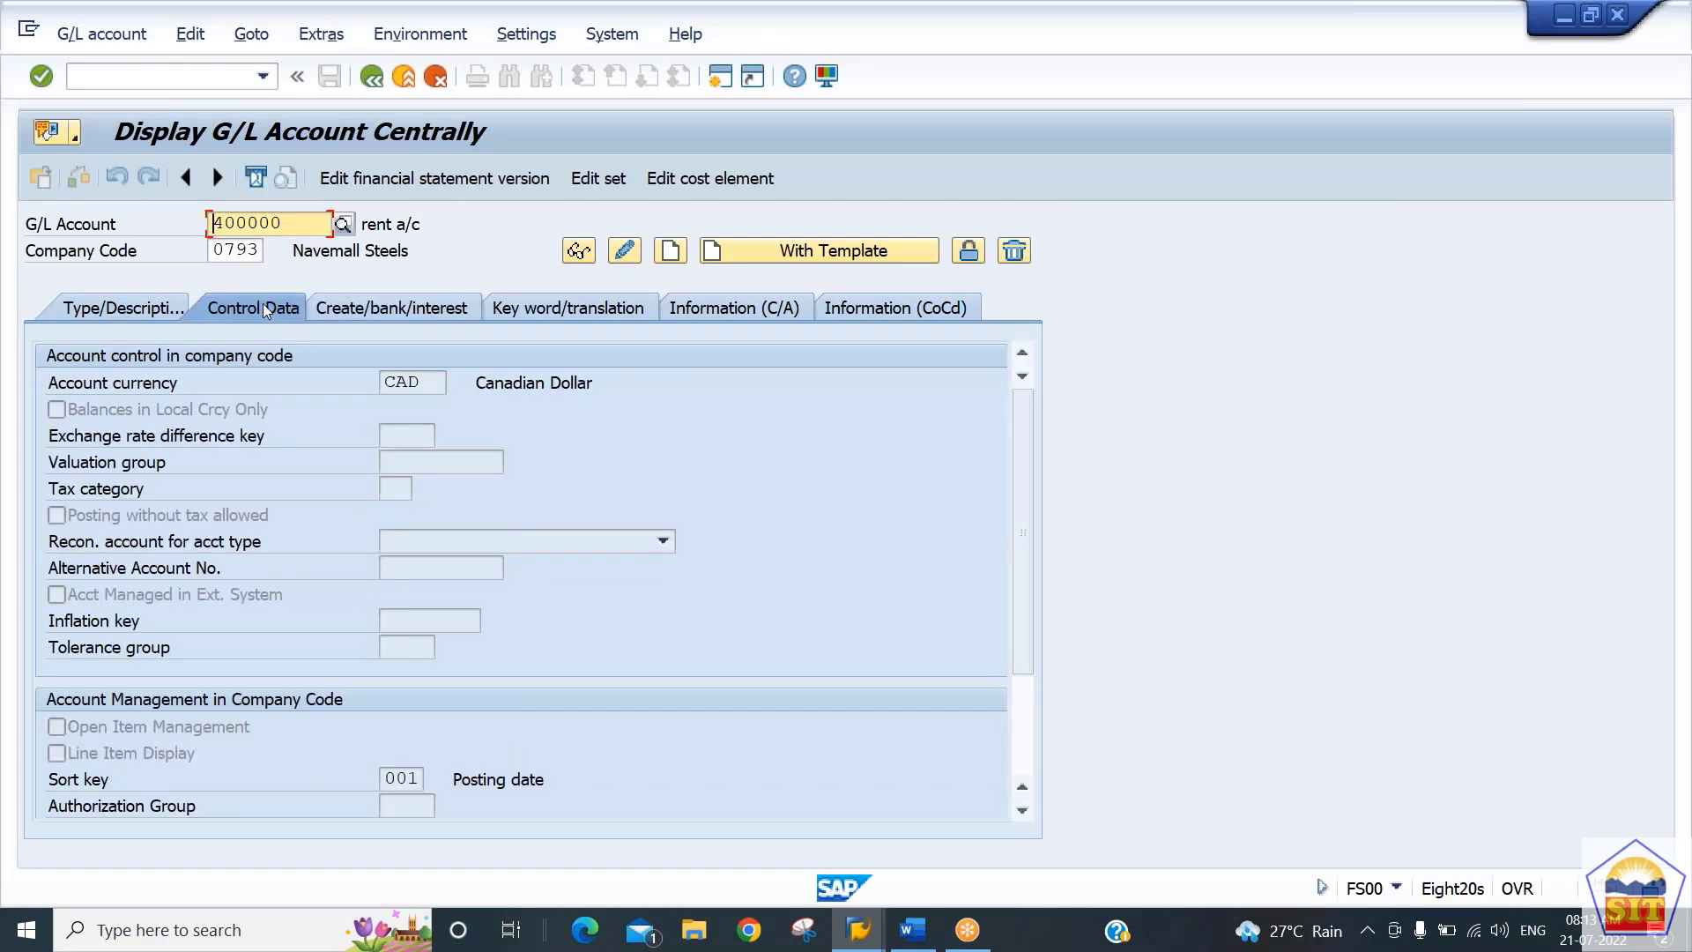
click(123, 307)
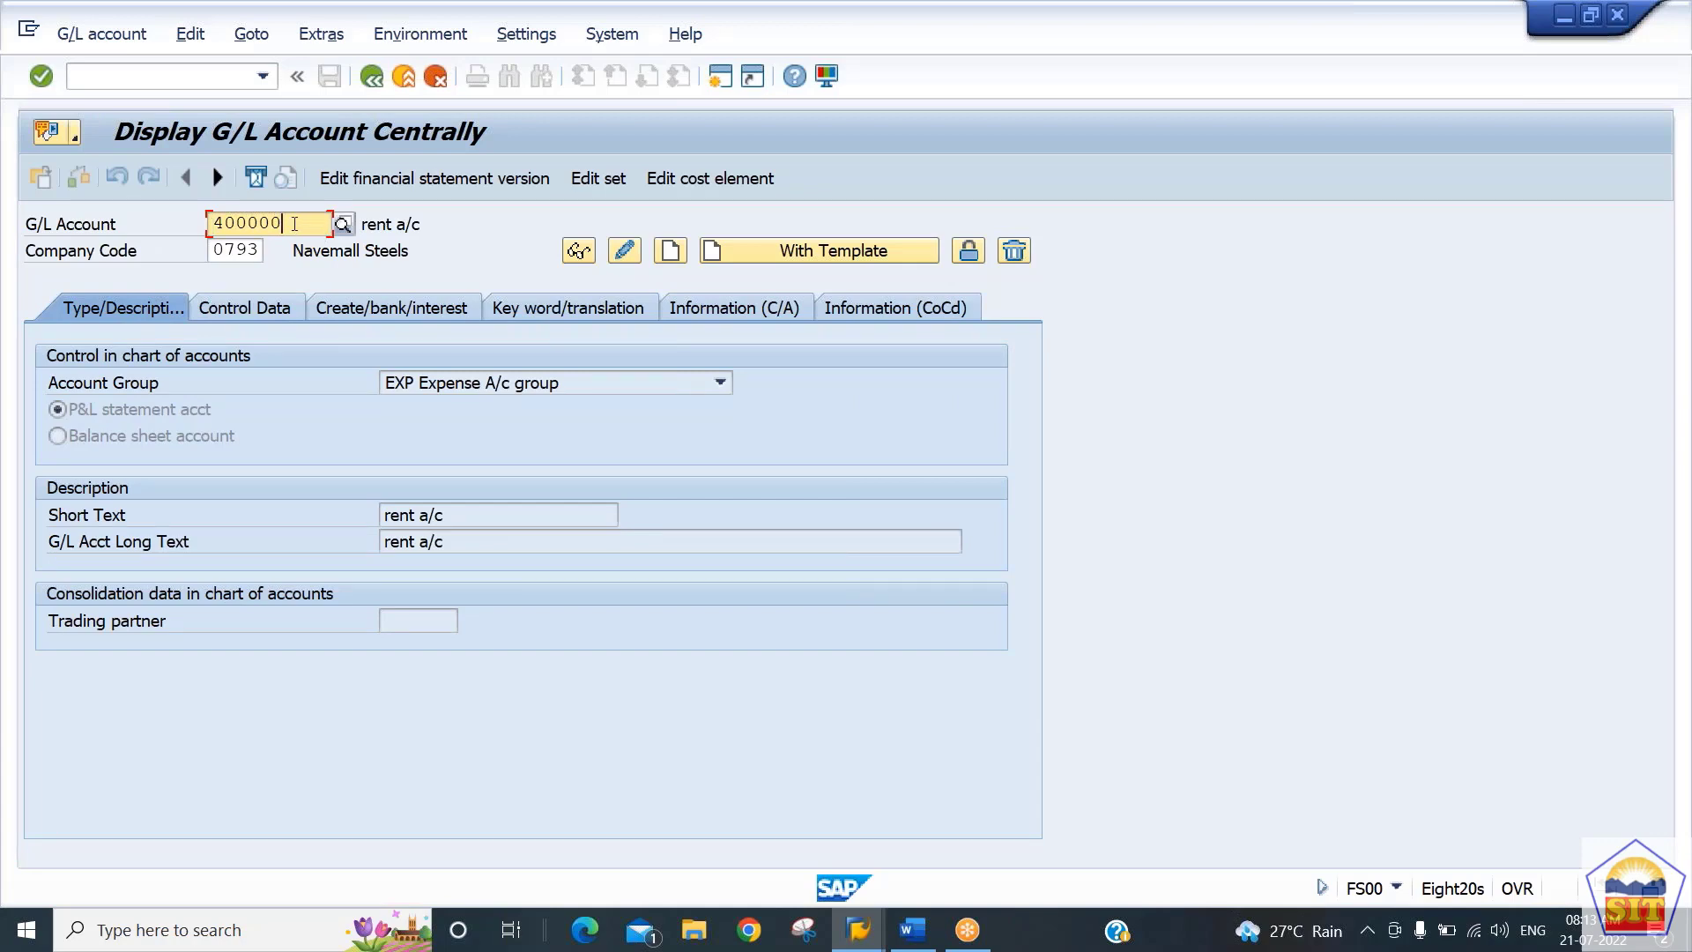
Switch the rent a/c G/L account to change mode and return it to display mode
drag(296, 223, 201, 228)
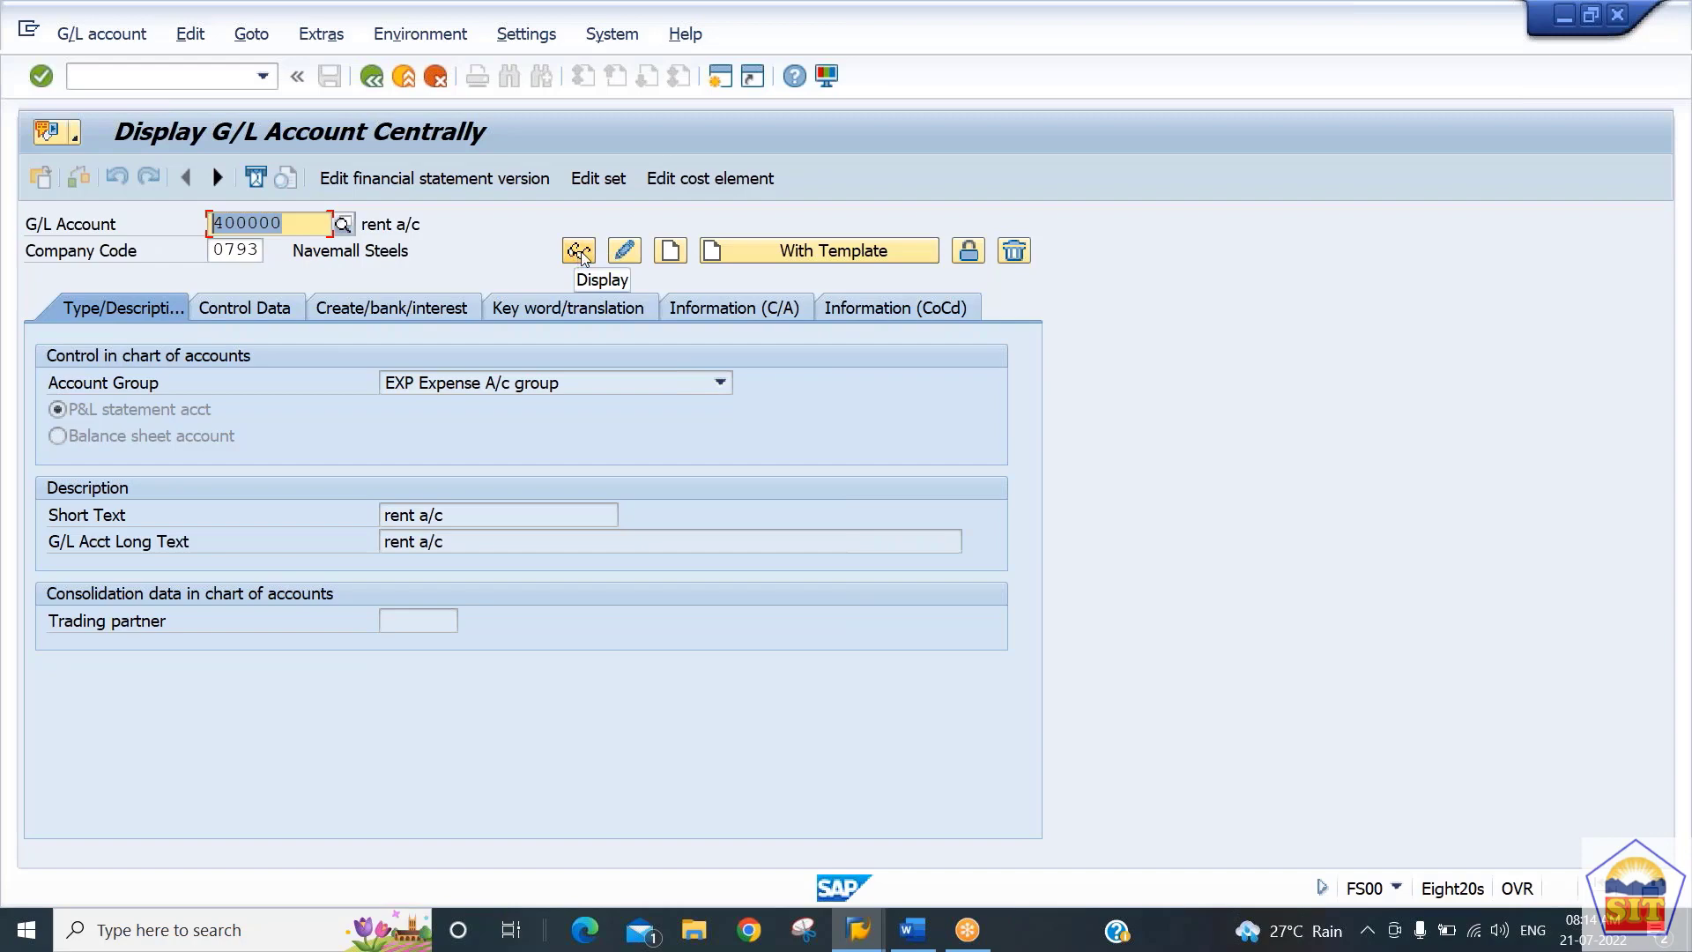
click(627, 251)
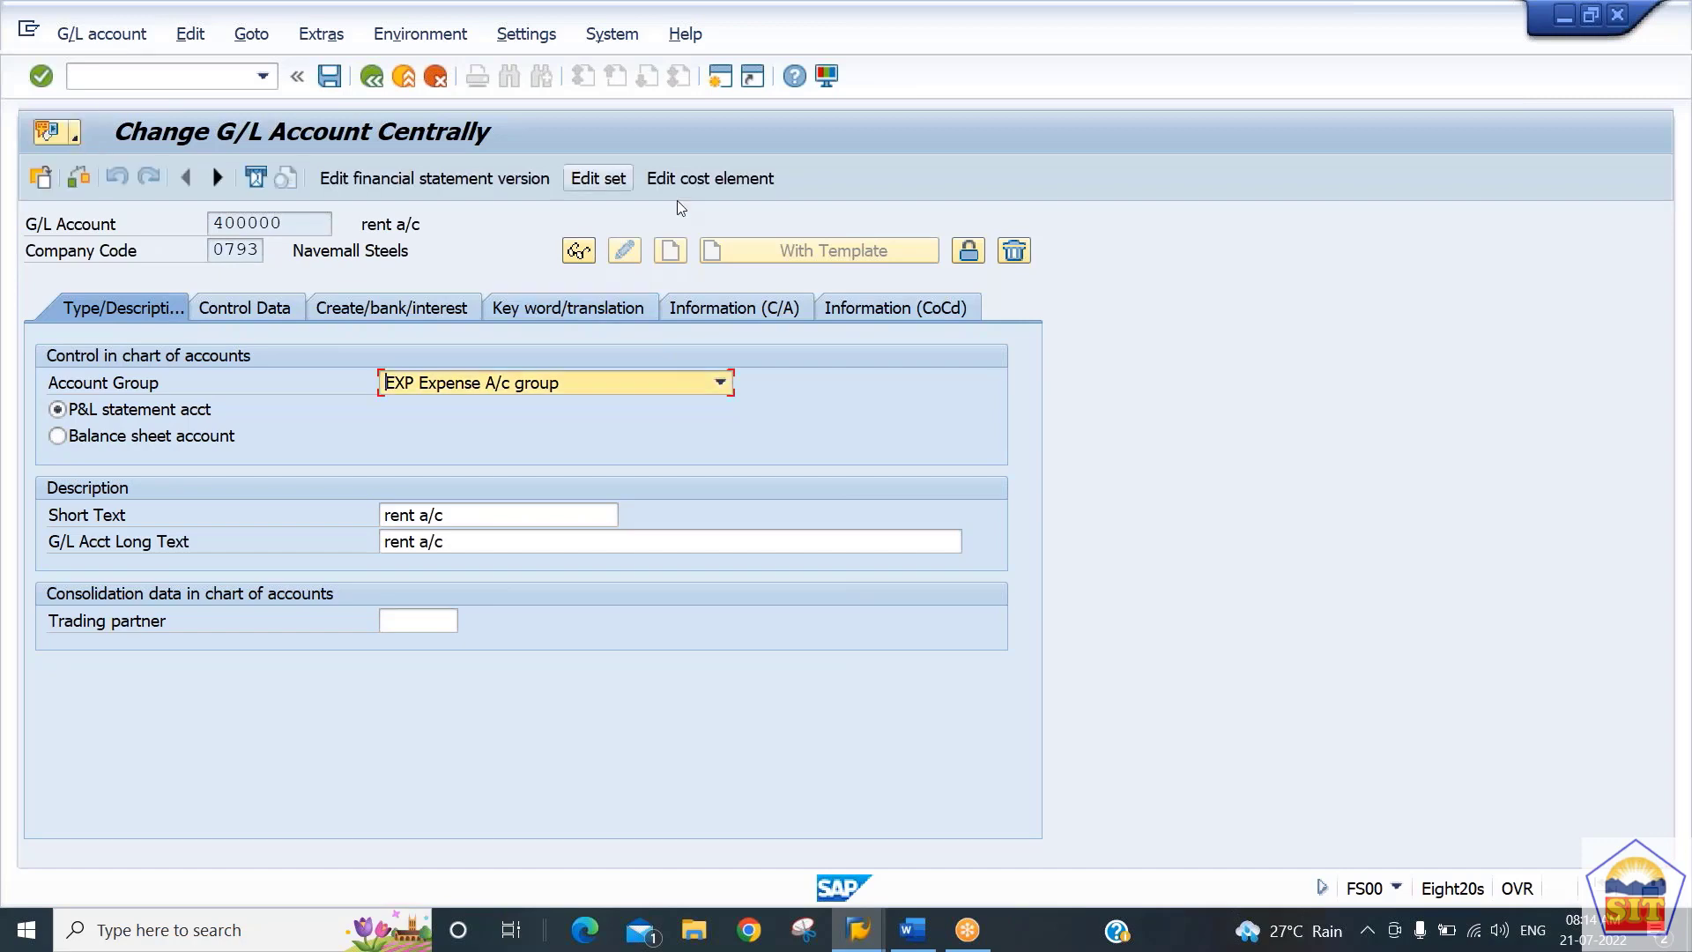
click(590, 252)
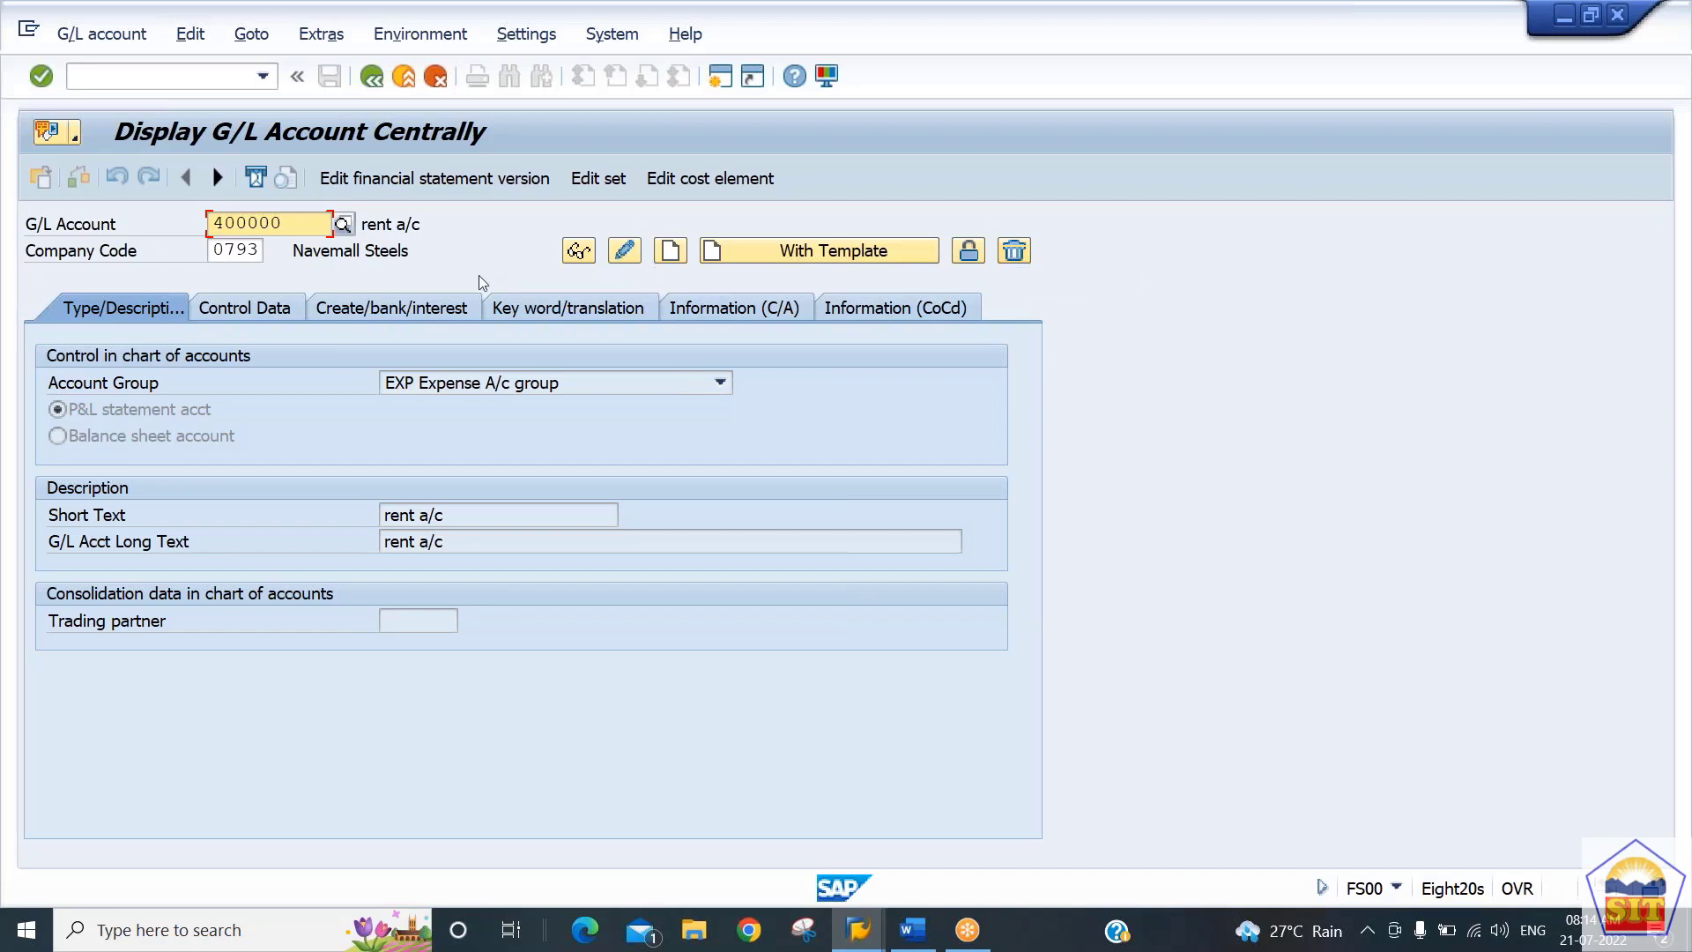
Open field status group G001 from the rent a/c account's document creation settings and examine its General data field statuses
click(402, 306)
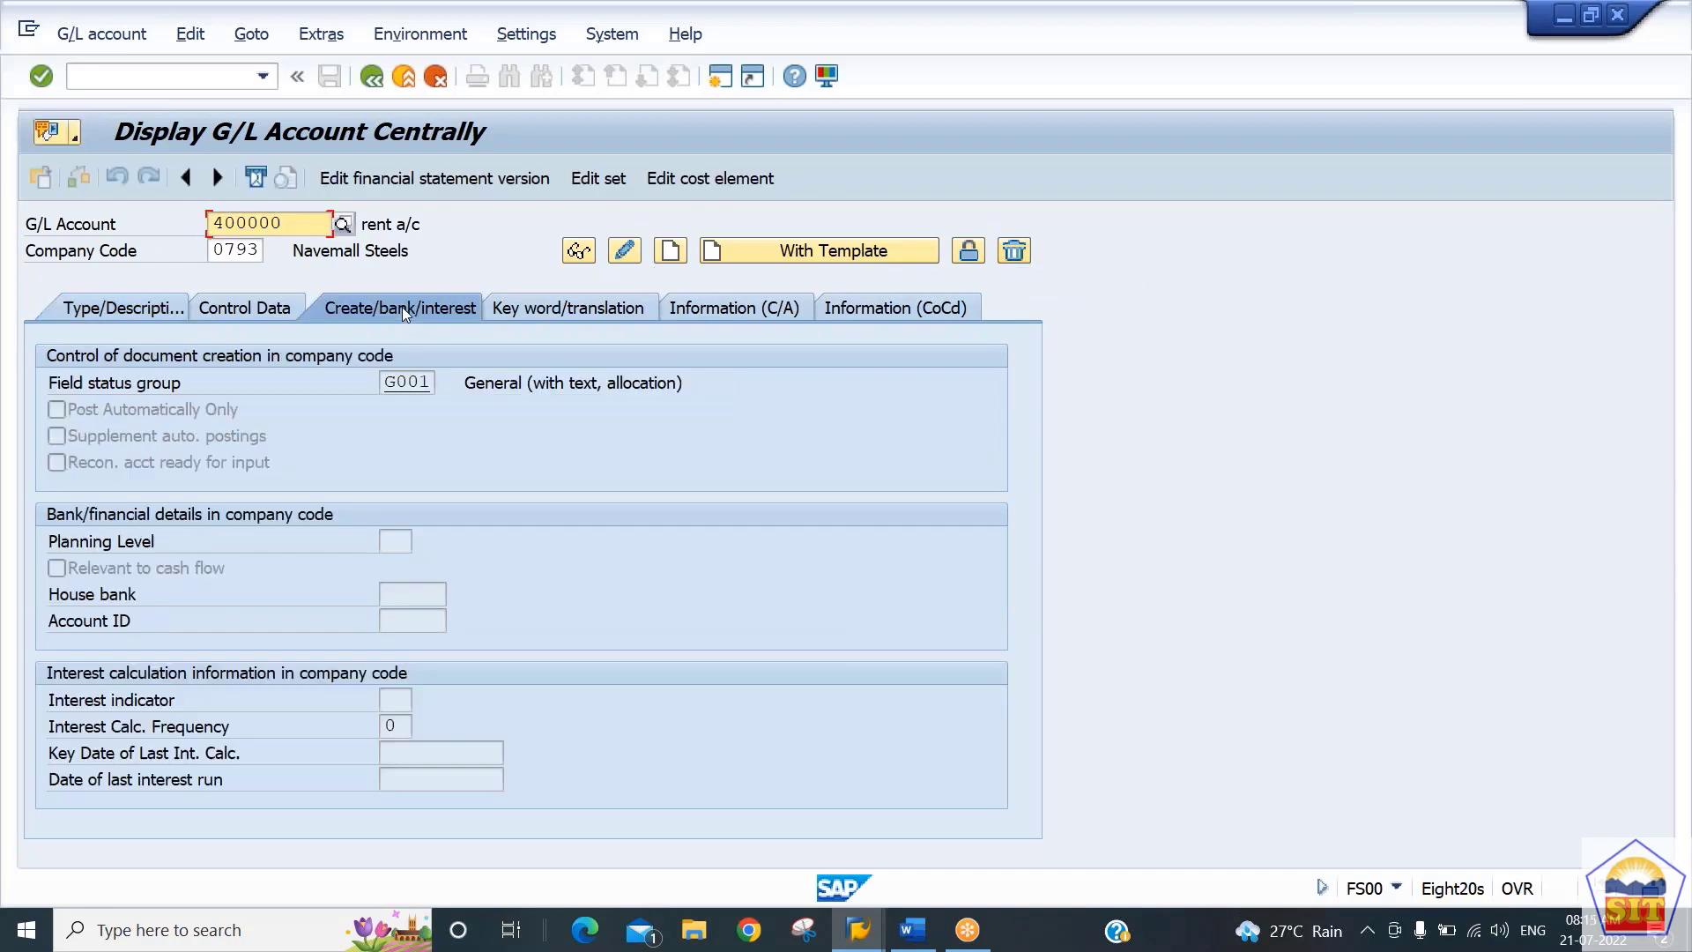
click(411, 384)
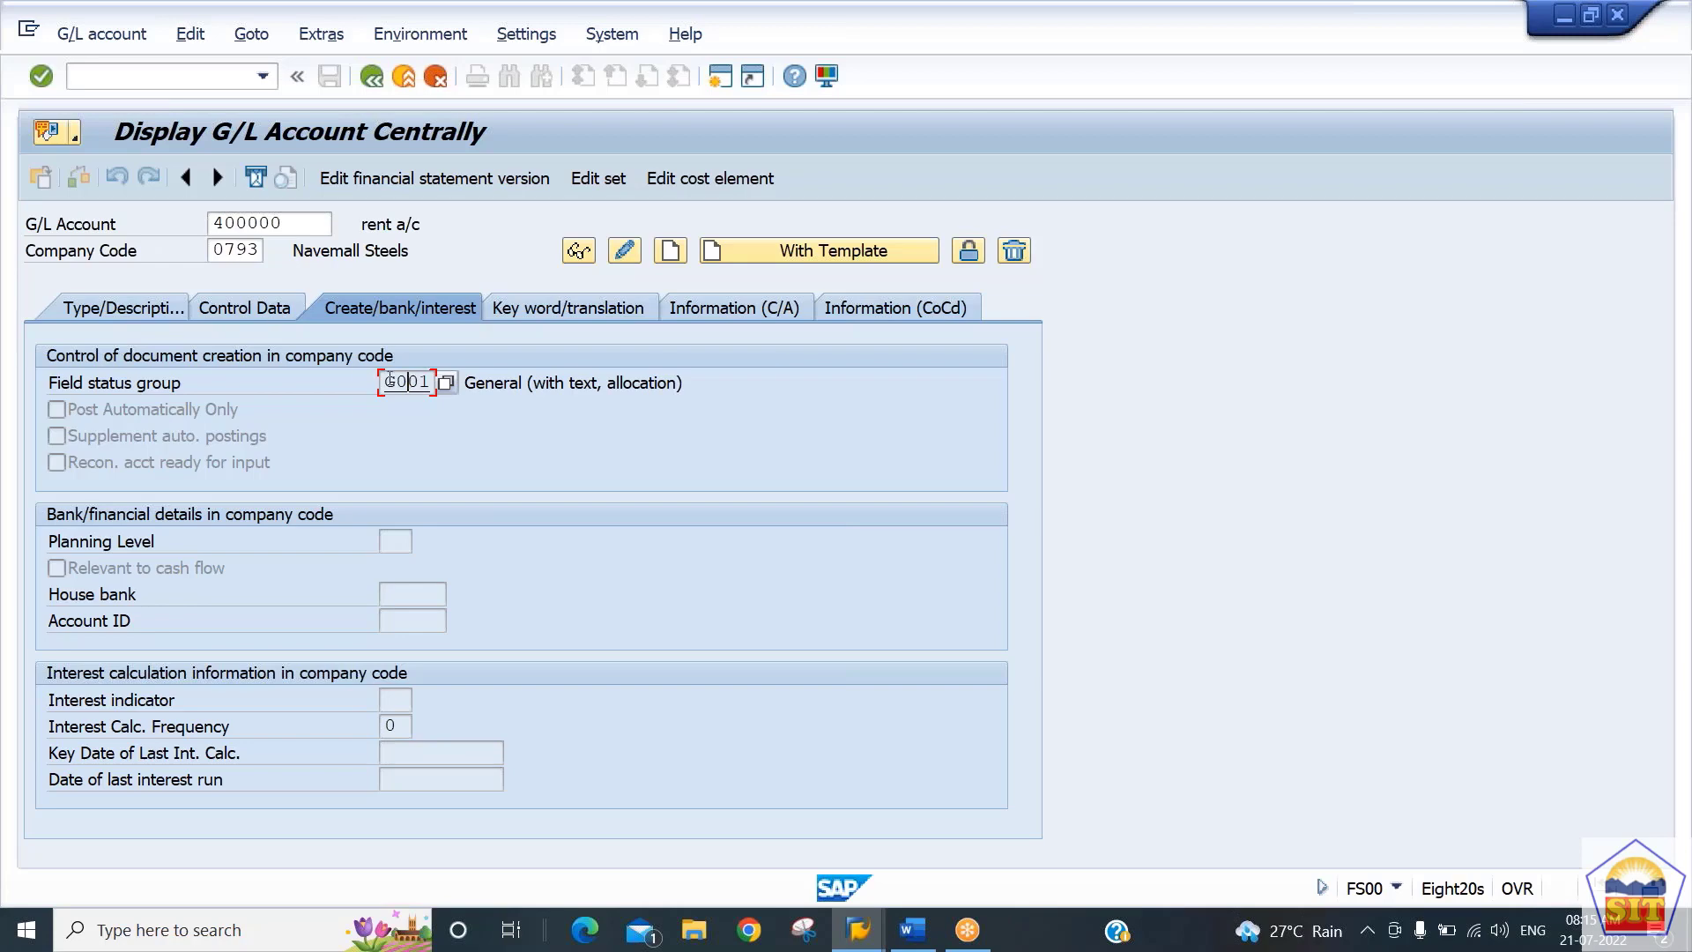
double_click(396, 382)
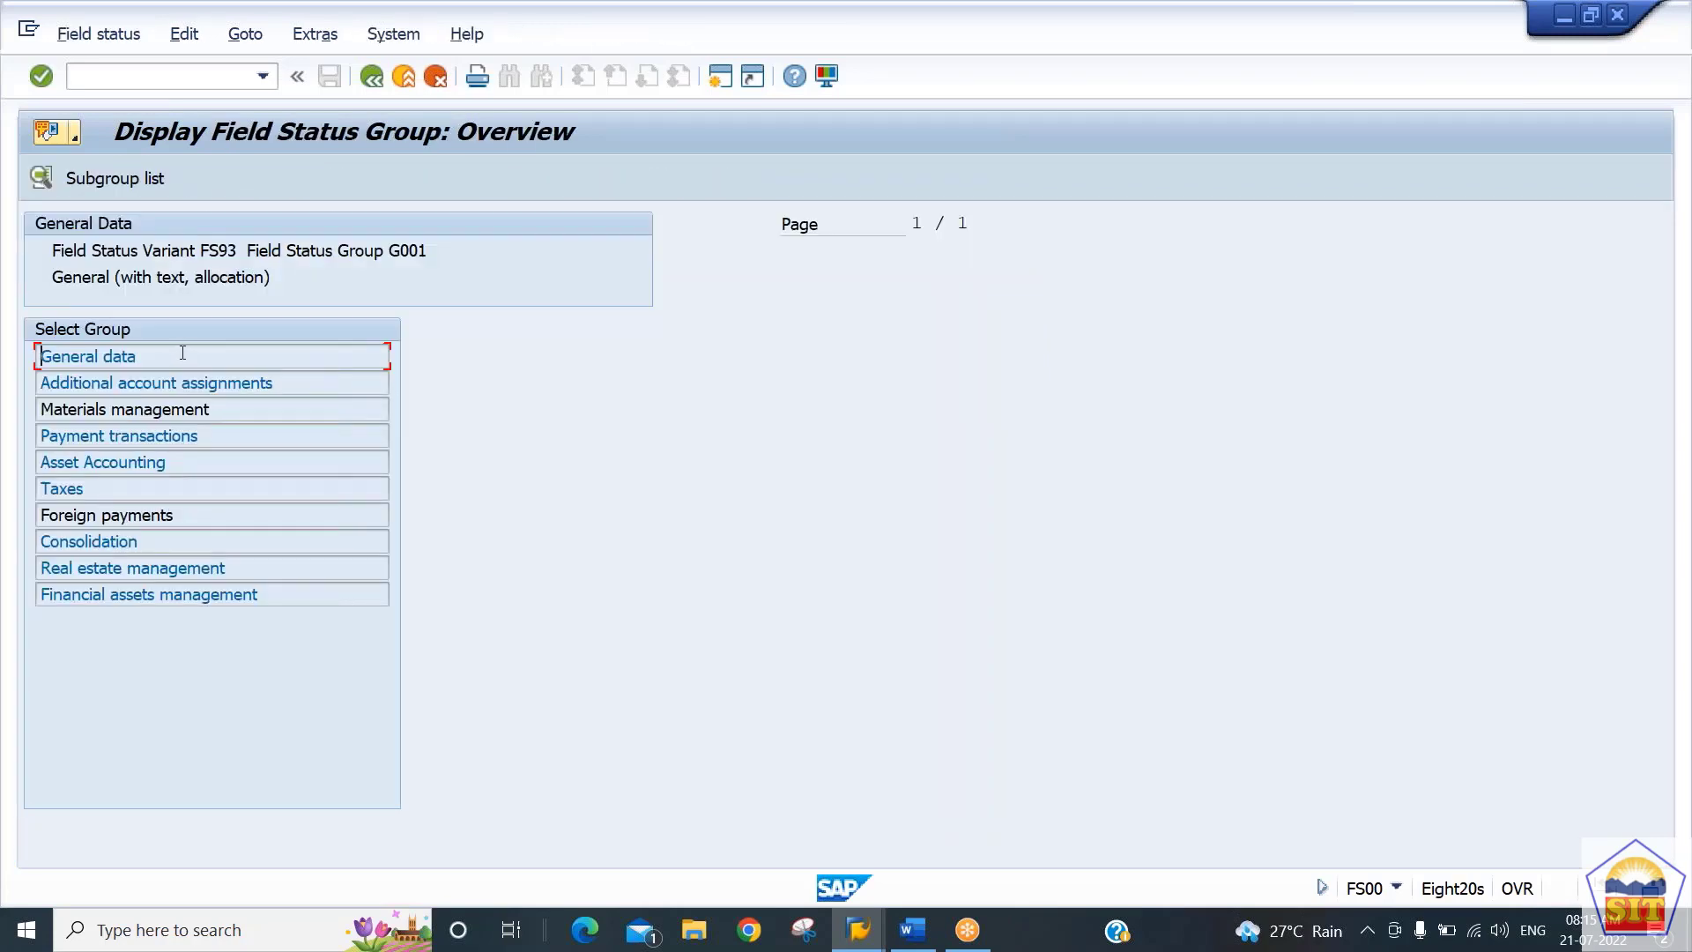
drag(129, 356, 40, 356)
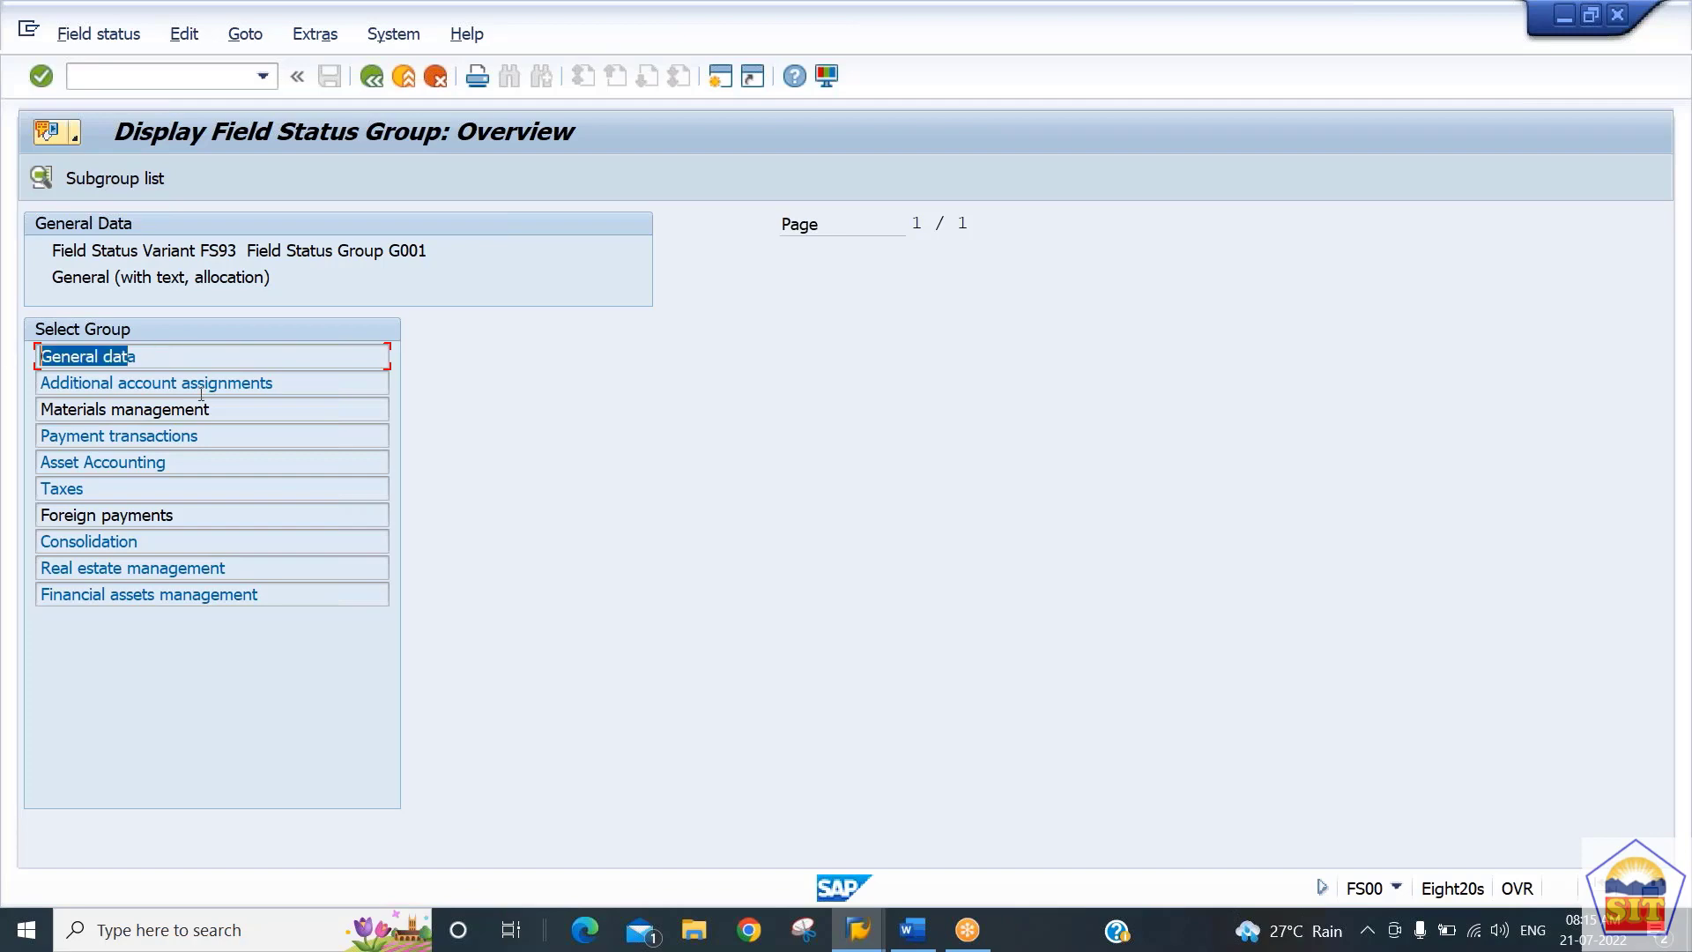
drag(198, 382, 80, 380)
click(156, 359)
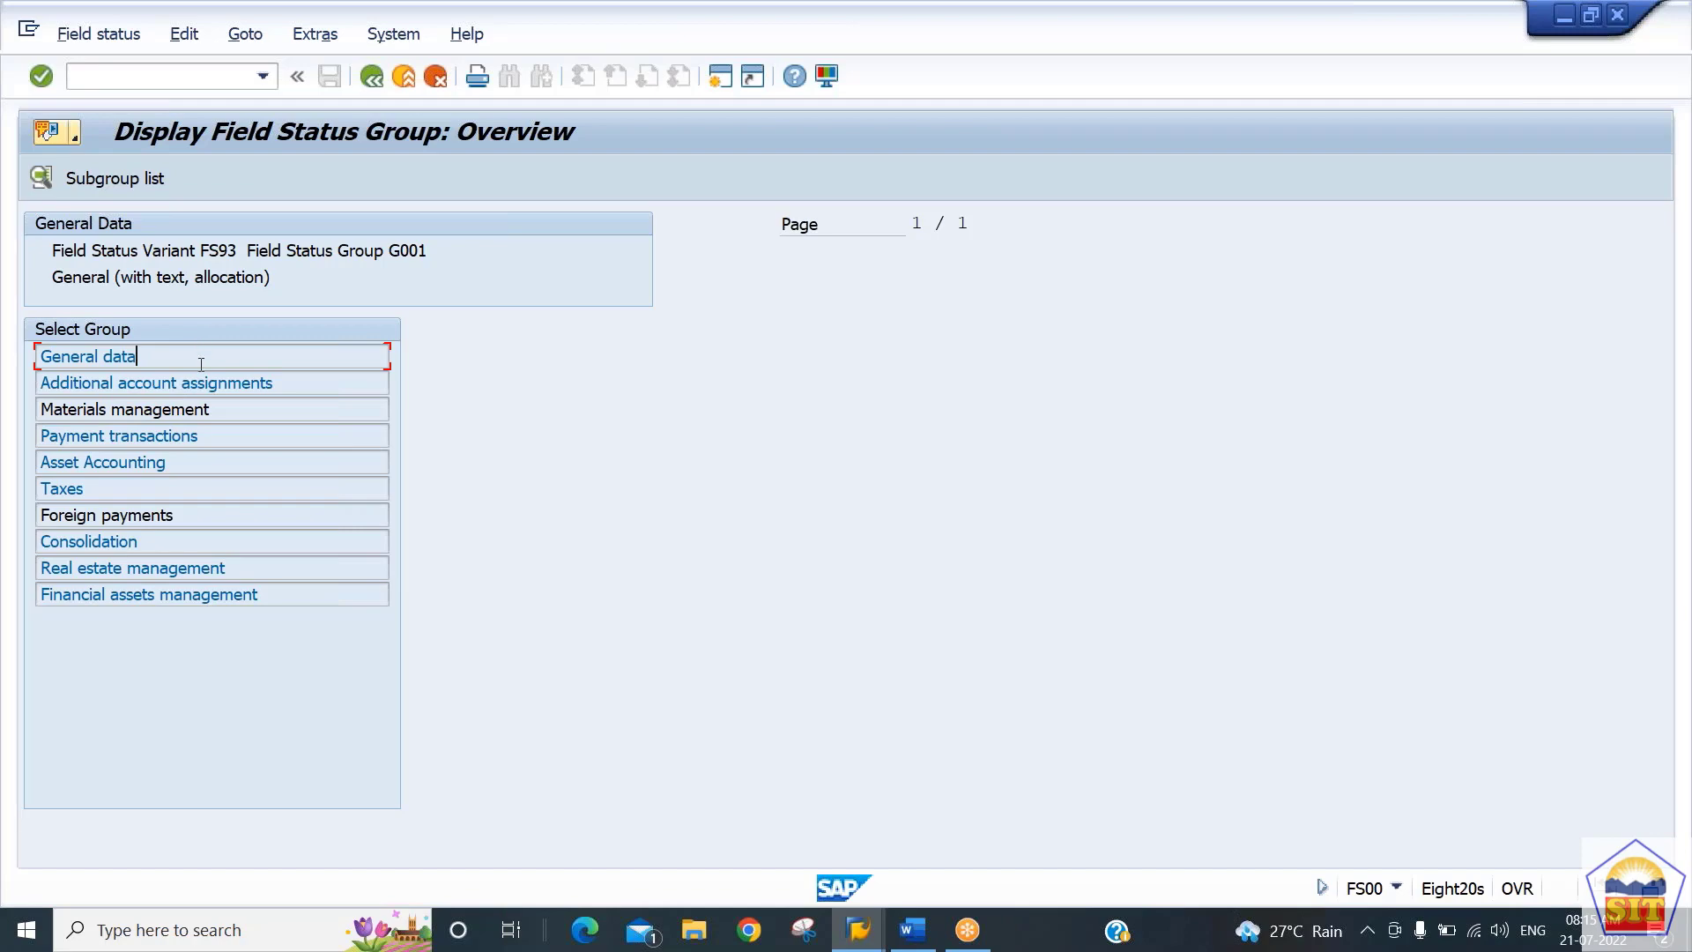
double_click(86, 356)
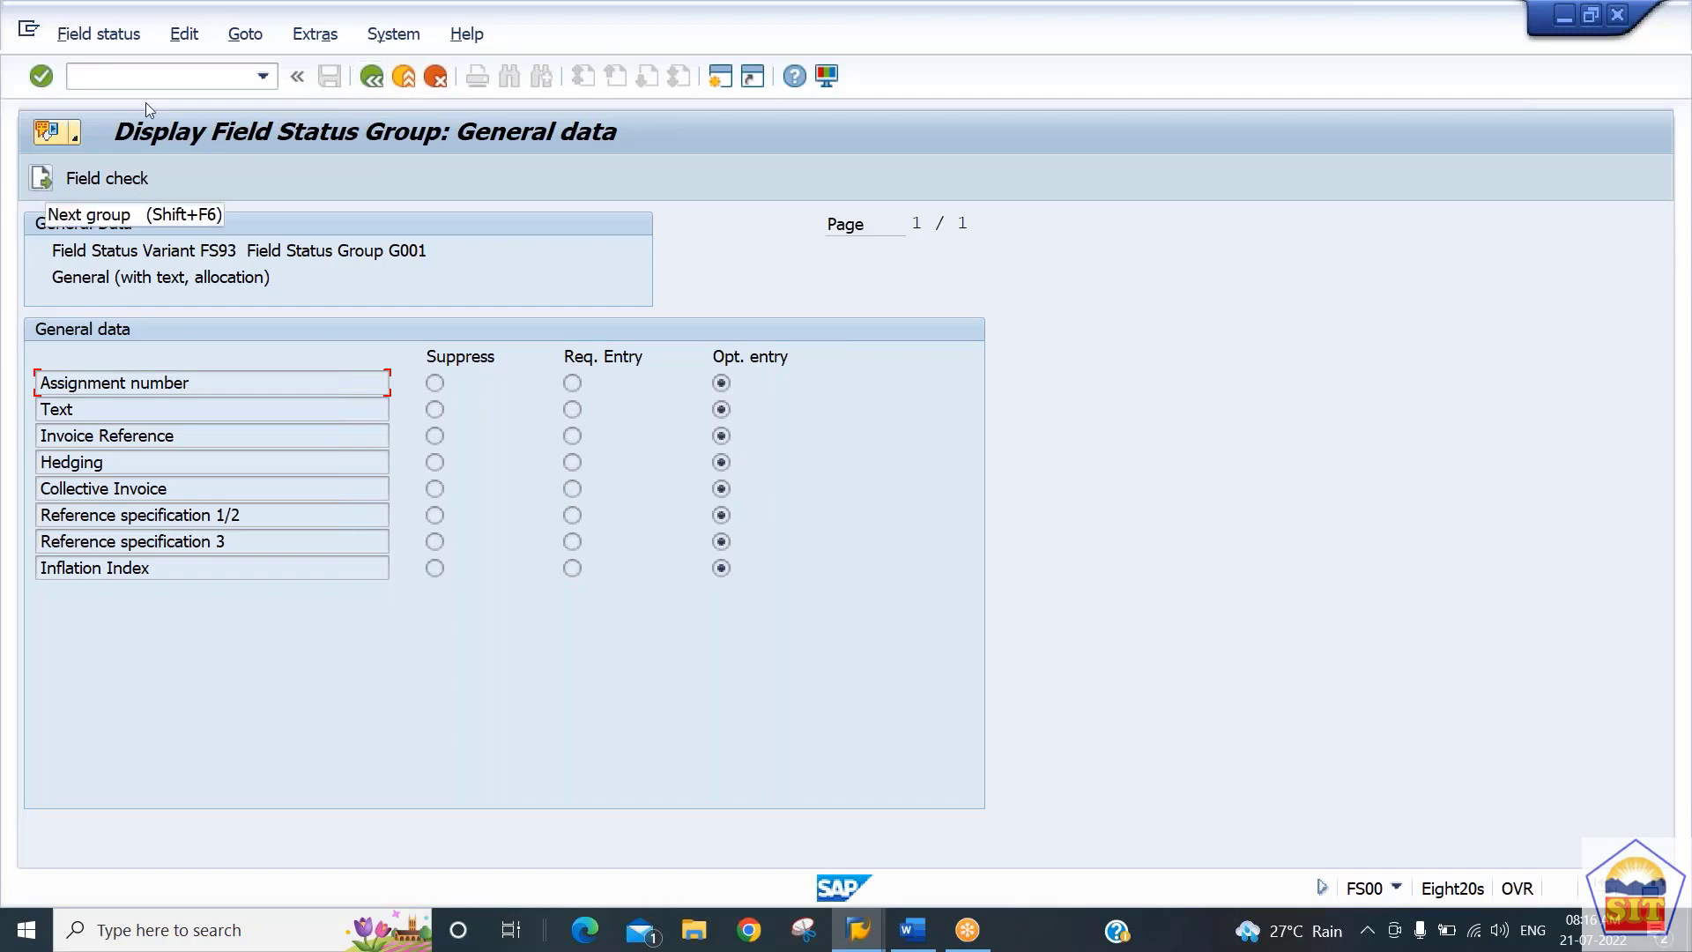
click(369, 81)
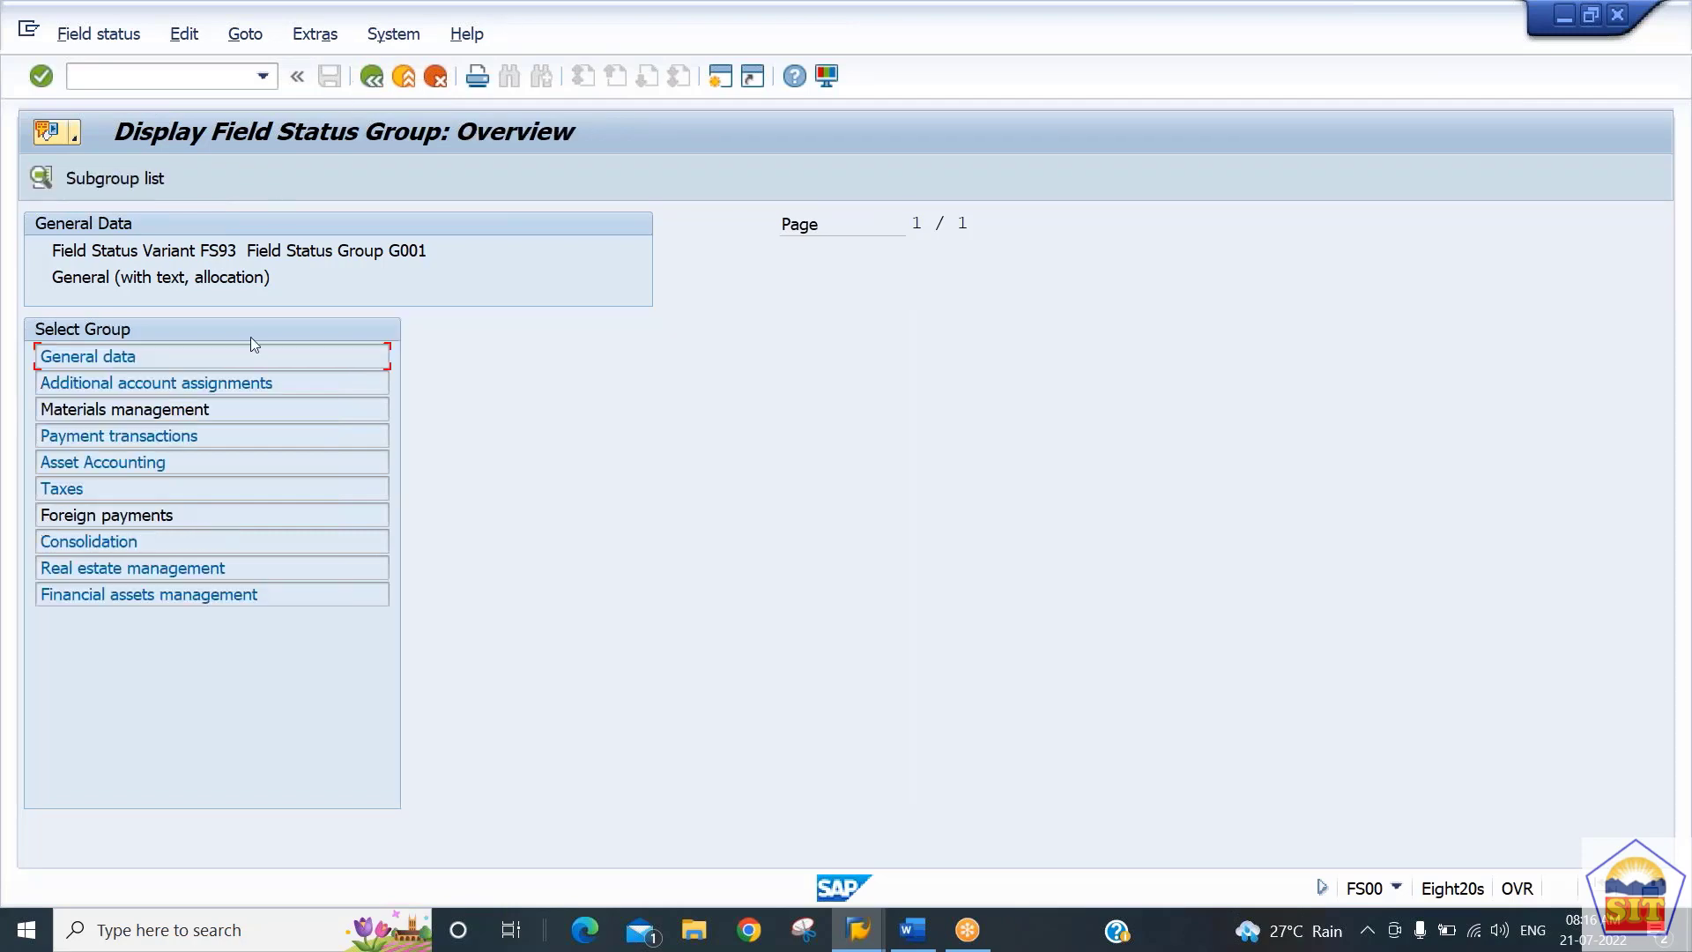
Examine group G001's field statuses from Additional account assignments through Payment transactions, Asset Accounting and Taxes to Consolidation
double_click(181, 384)
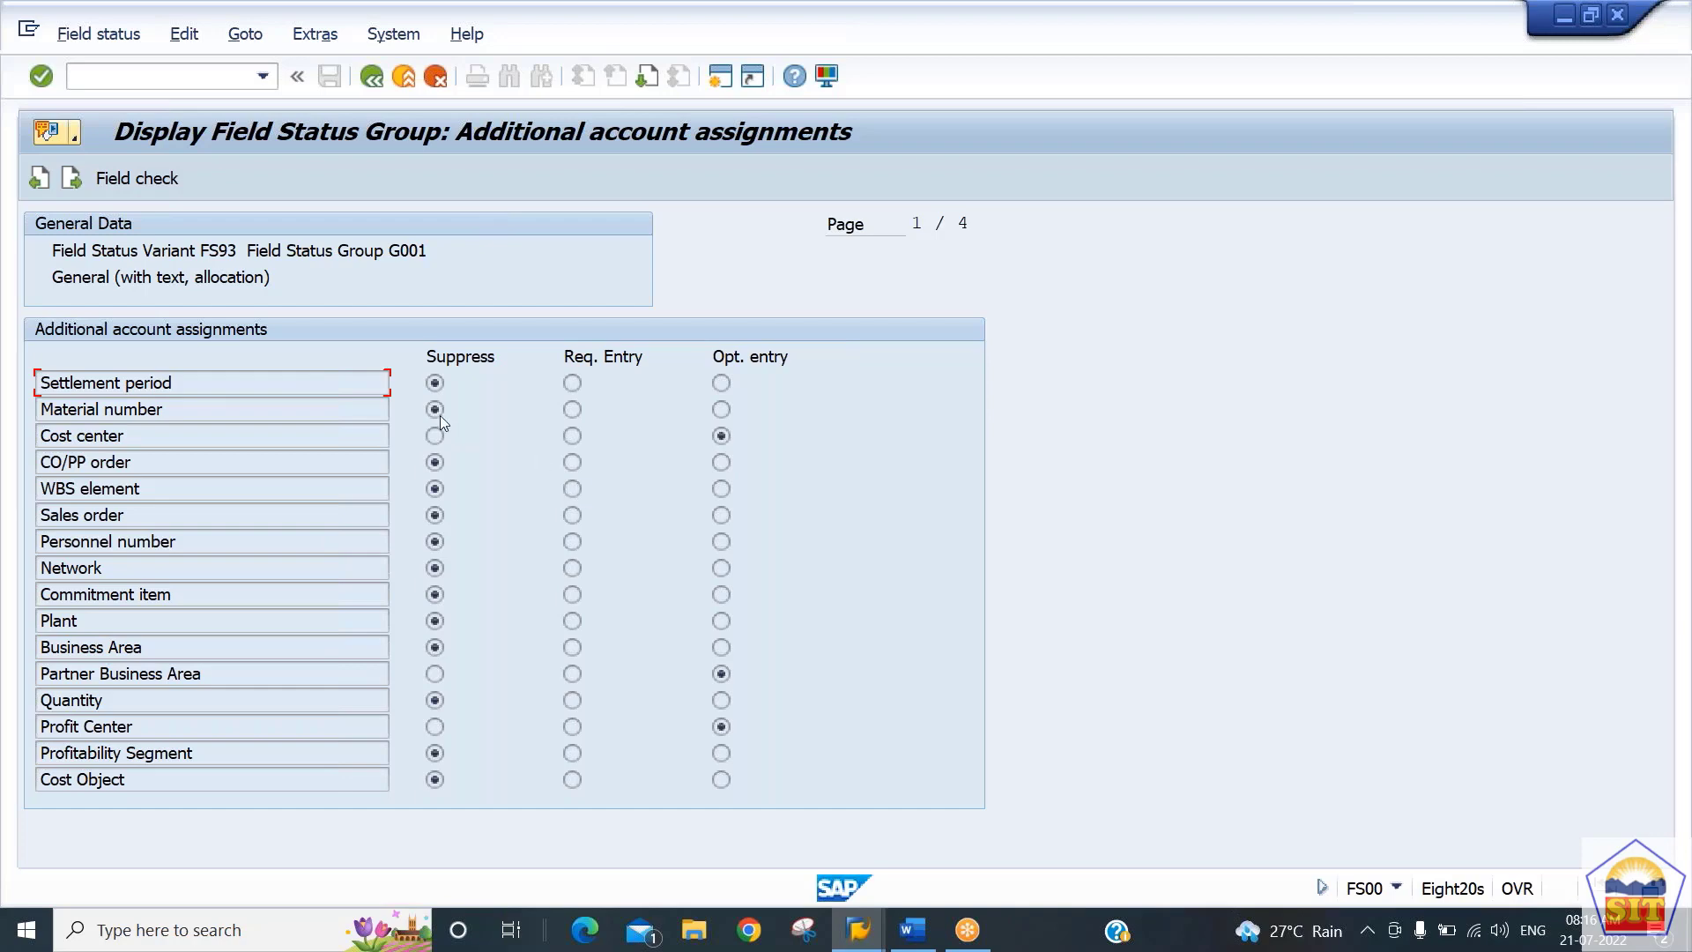
click(77, 181)
click(77, 182)
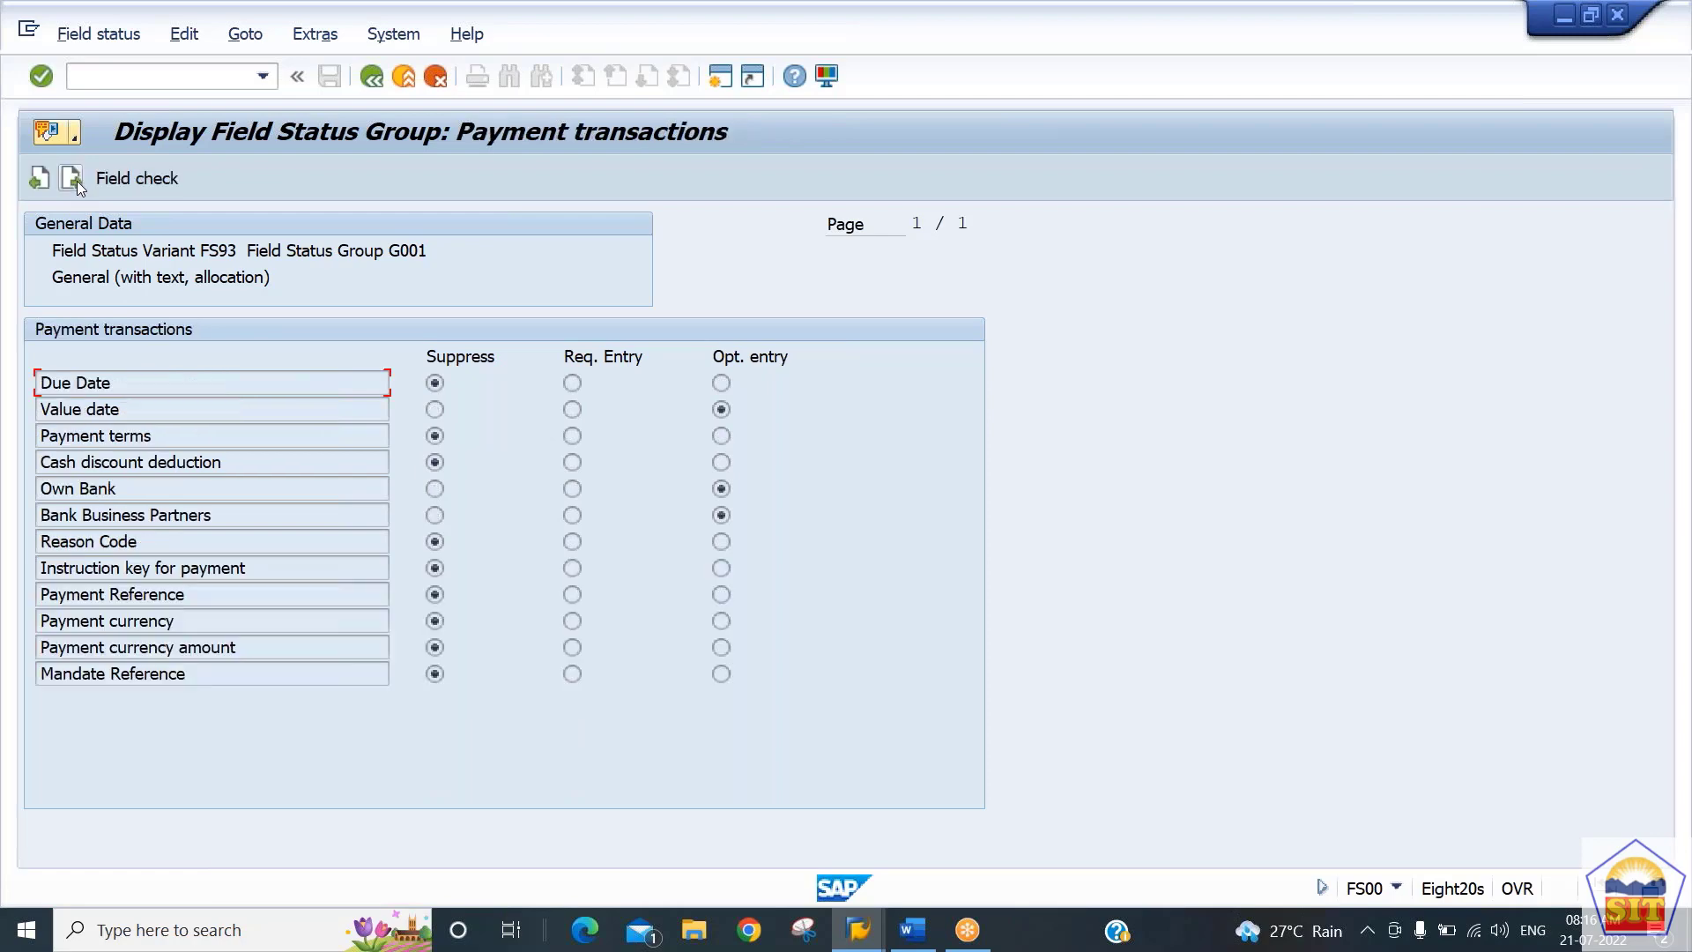
click(77, 181)
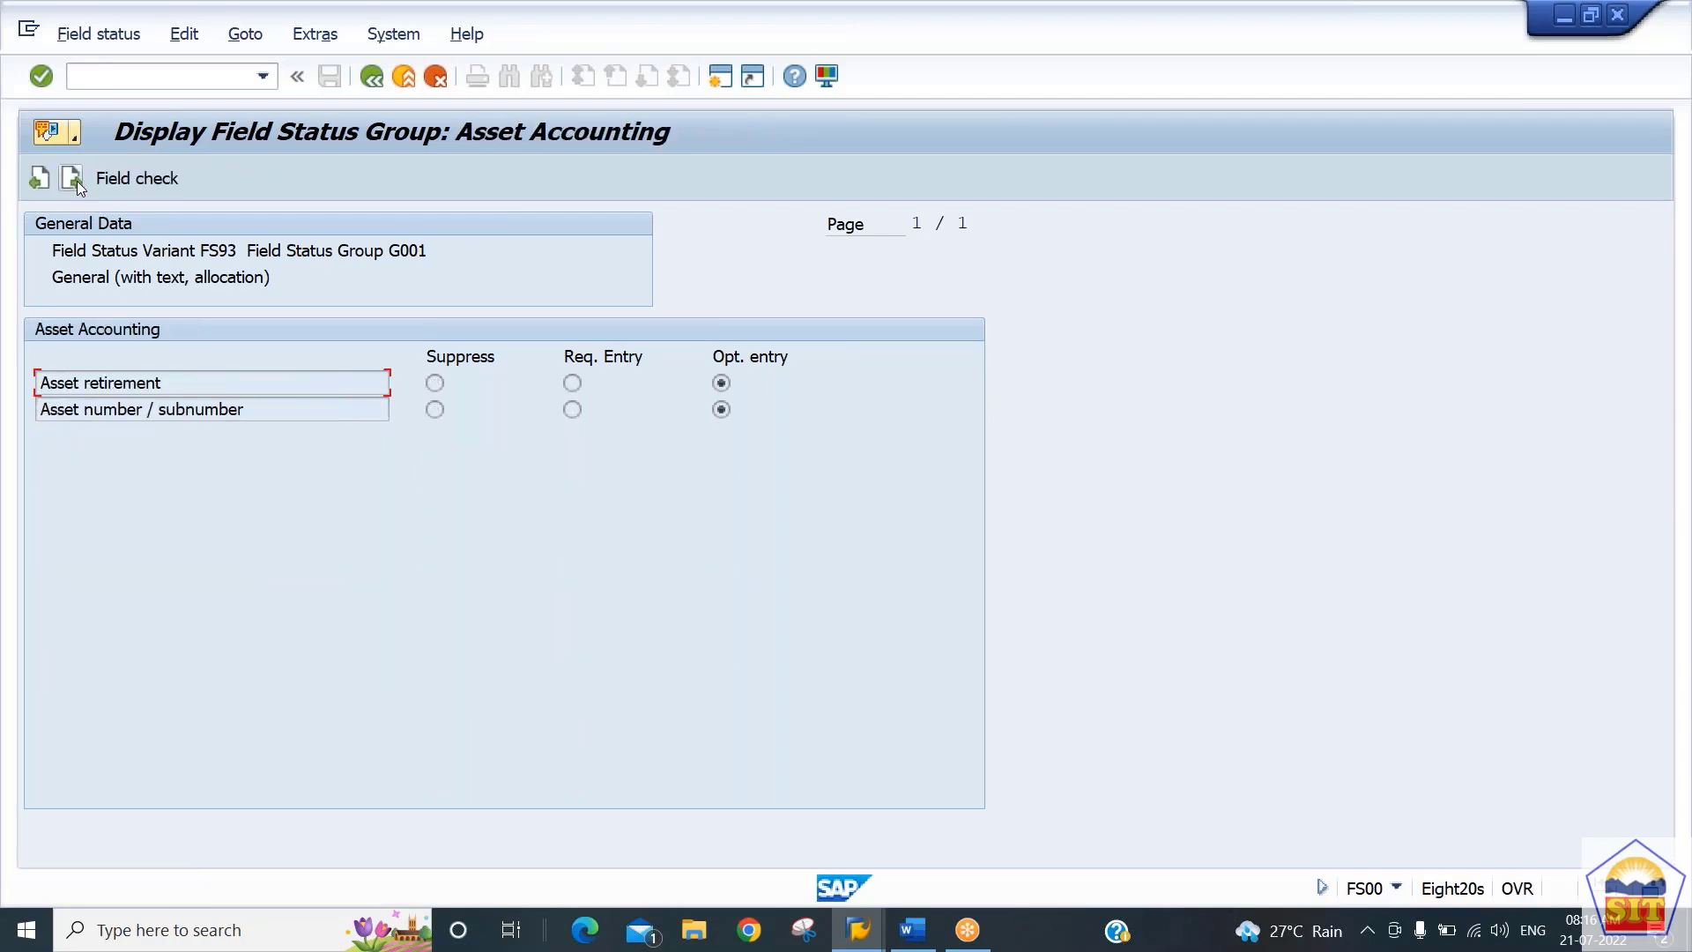
click(77, 182)
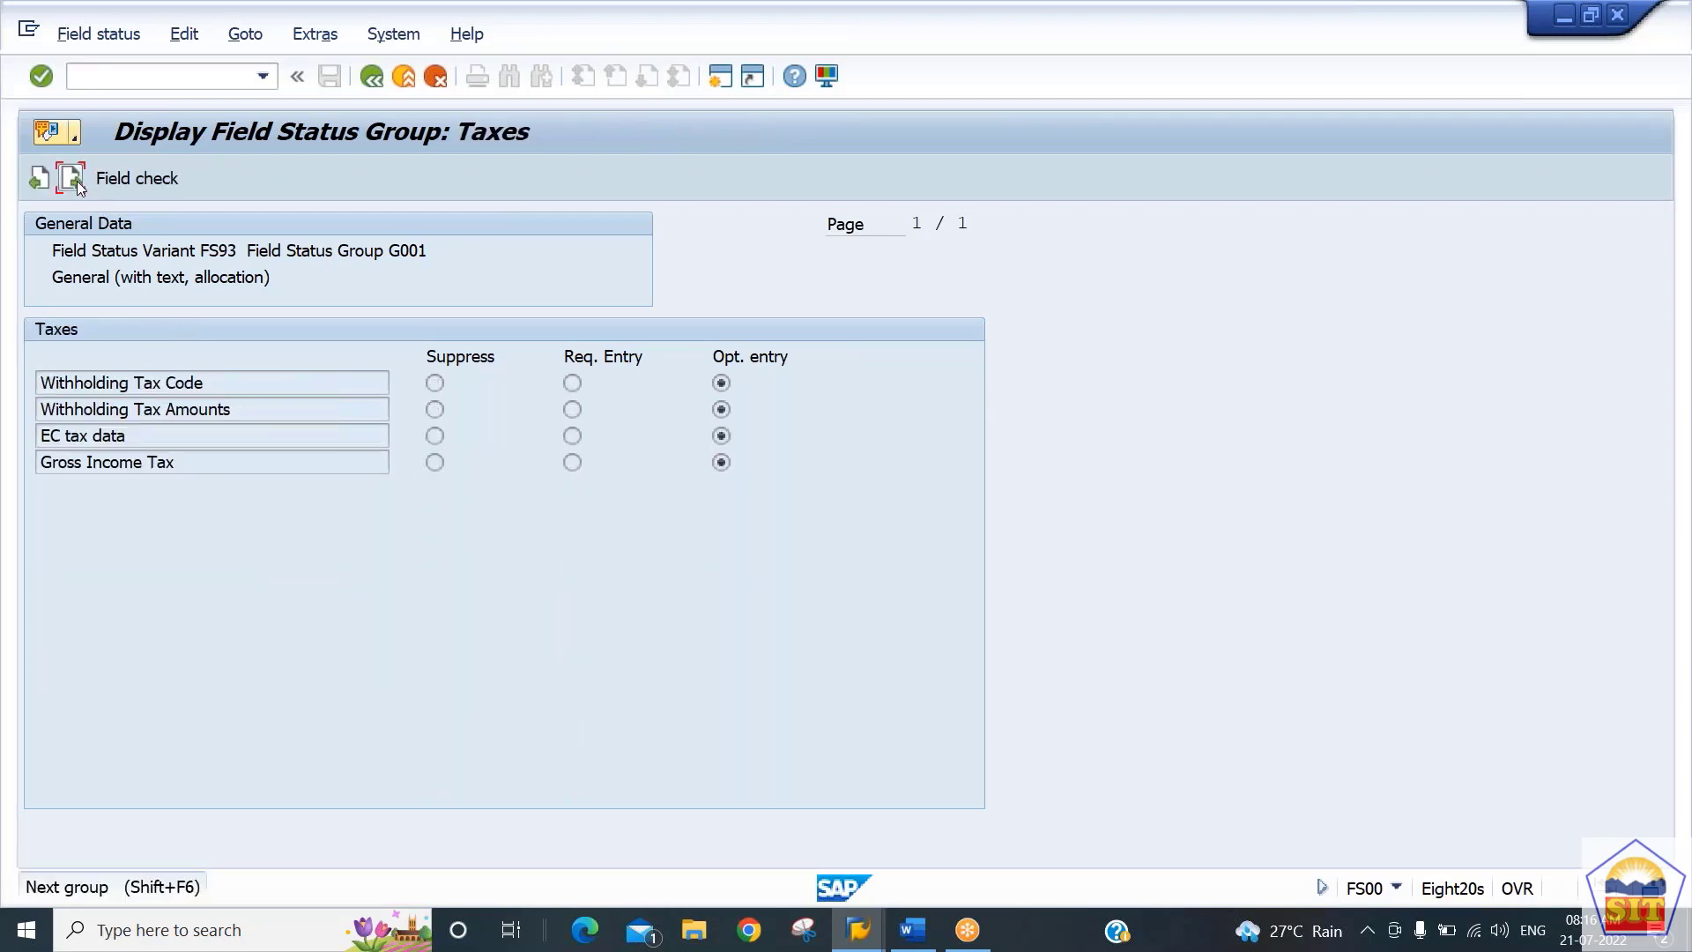
click(76, 182)
click(76, 181)
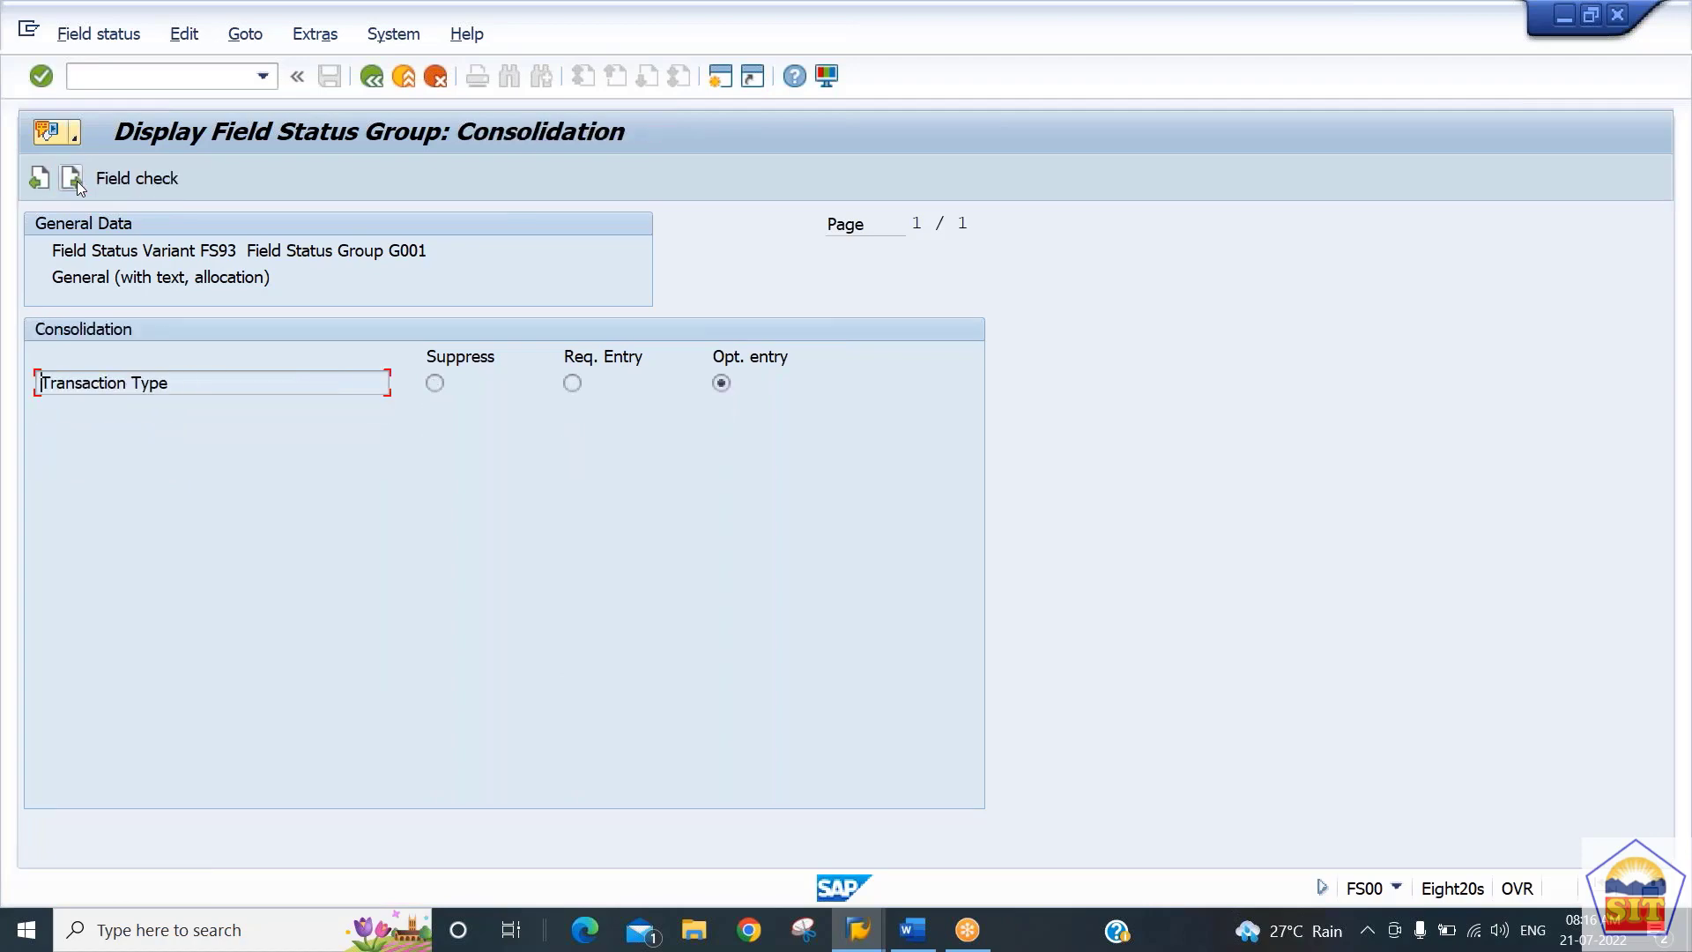
Leave the field status display and start transaction OBC4 to maintain field status variants
click(221, 78)
text(/novc4)
key(BackSpace)
key(BackSpace)
key(BackSpace)
key(BackSpace)
text(obc4)
key(Return)
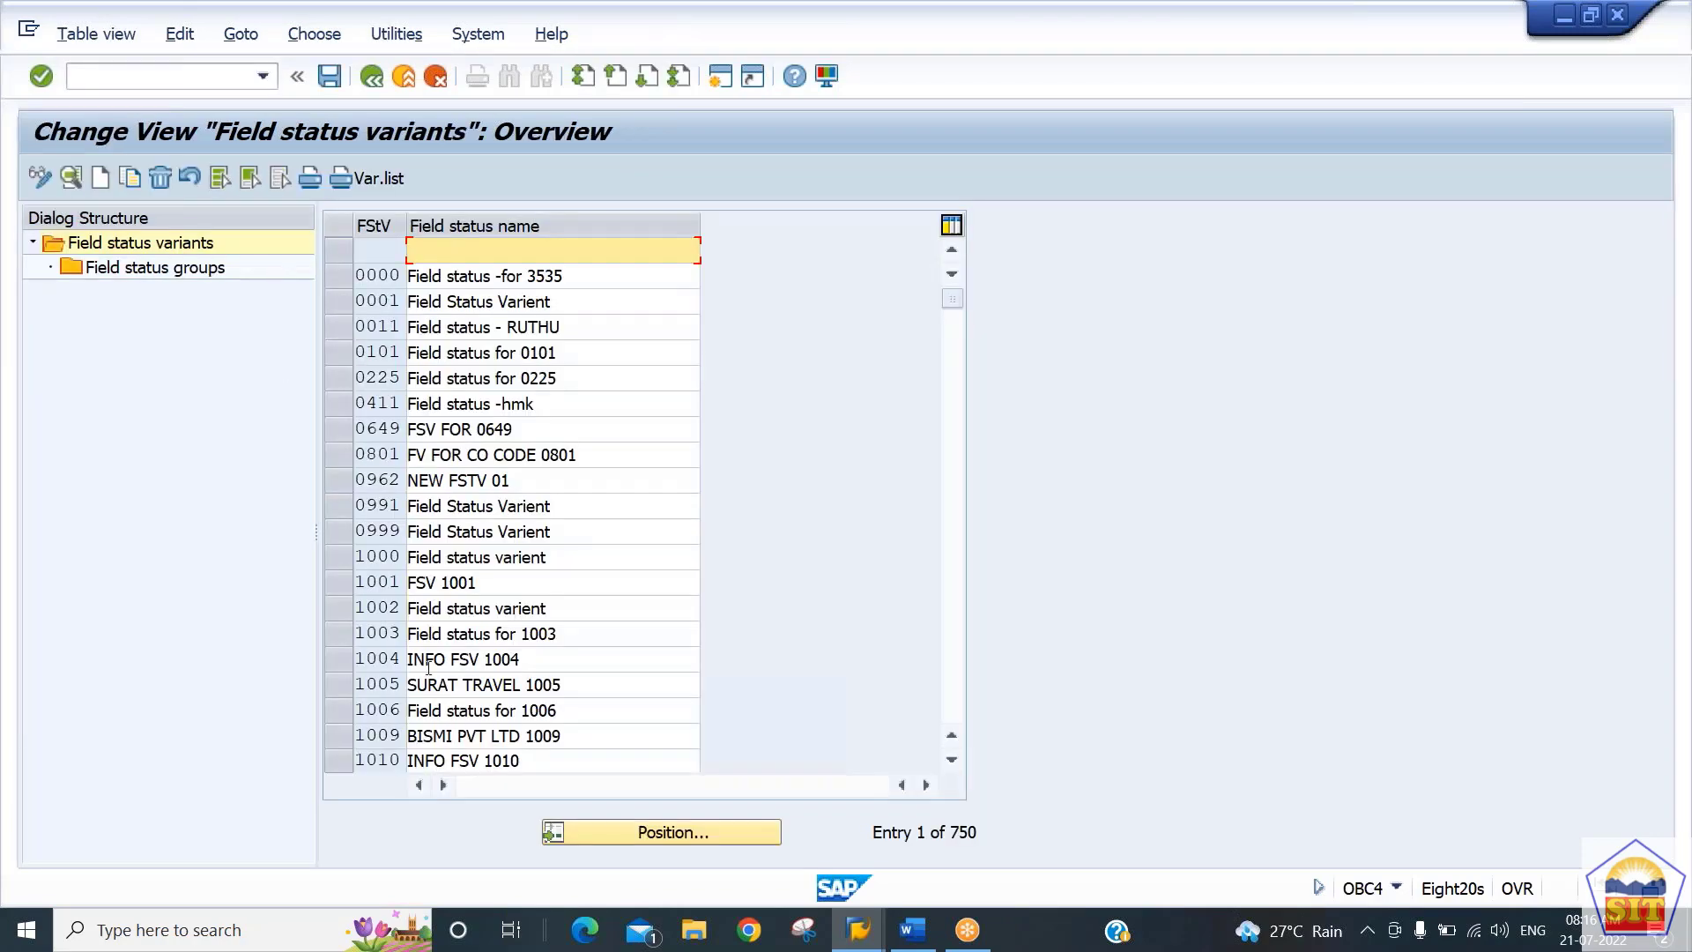
Locate field status variant 10IN and open its field status group G001 for maintenance
click(647, 832)
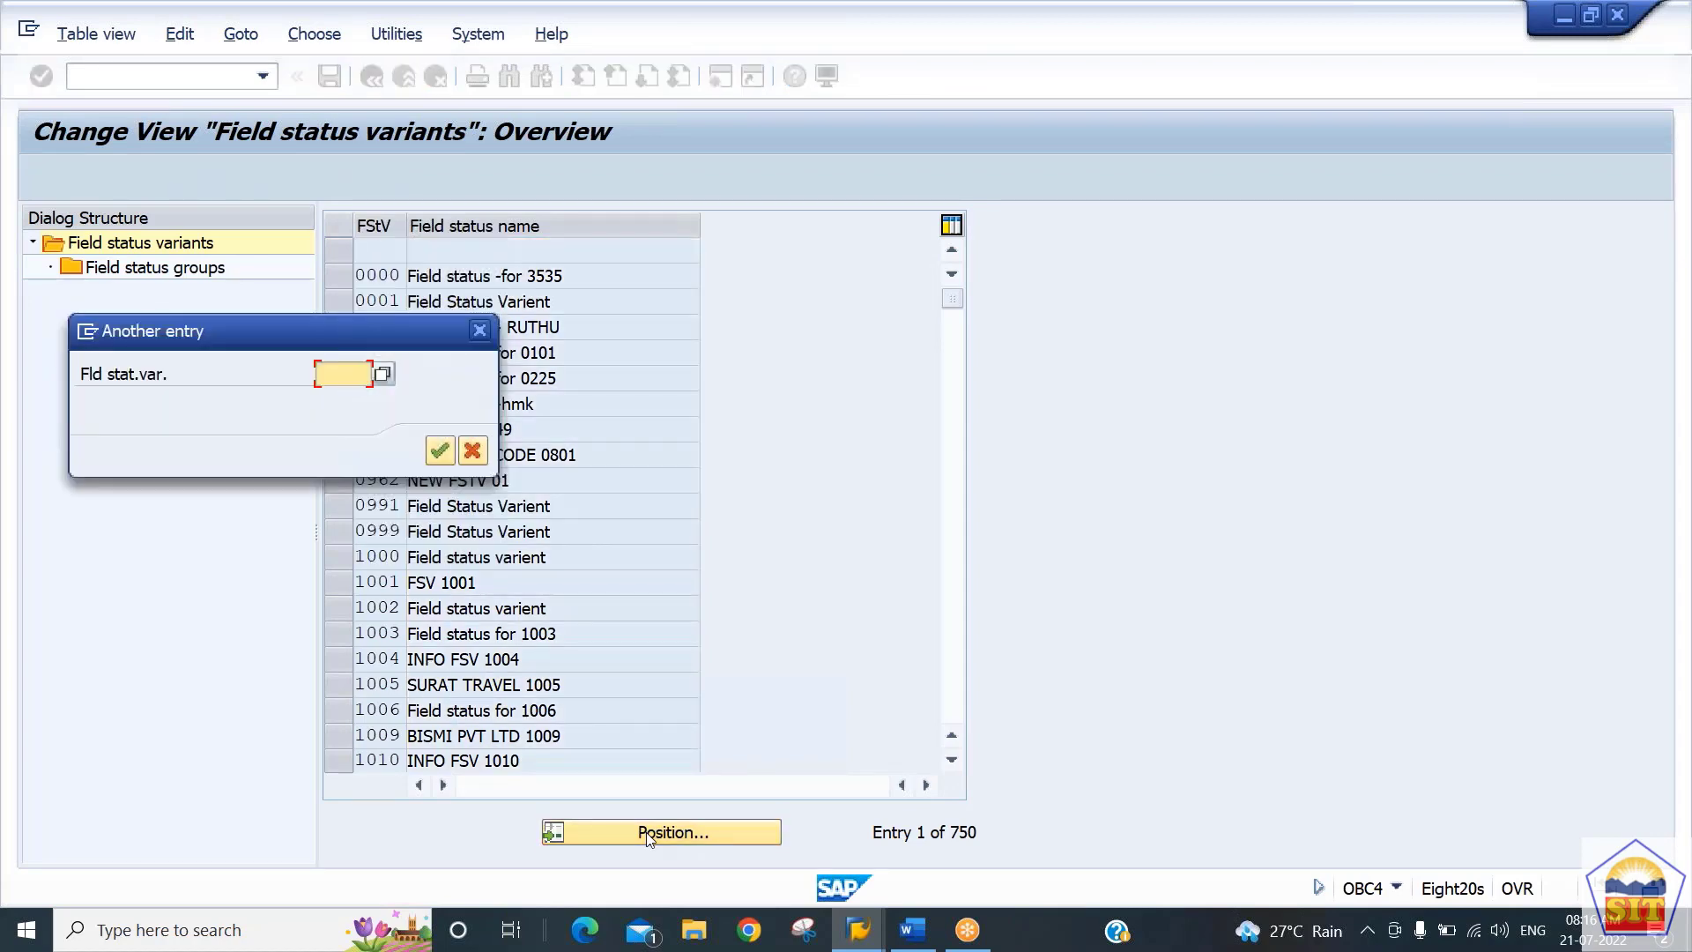
text(10in)
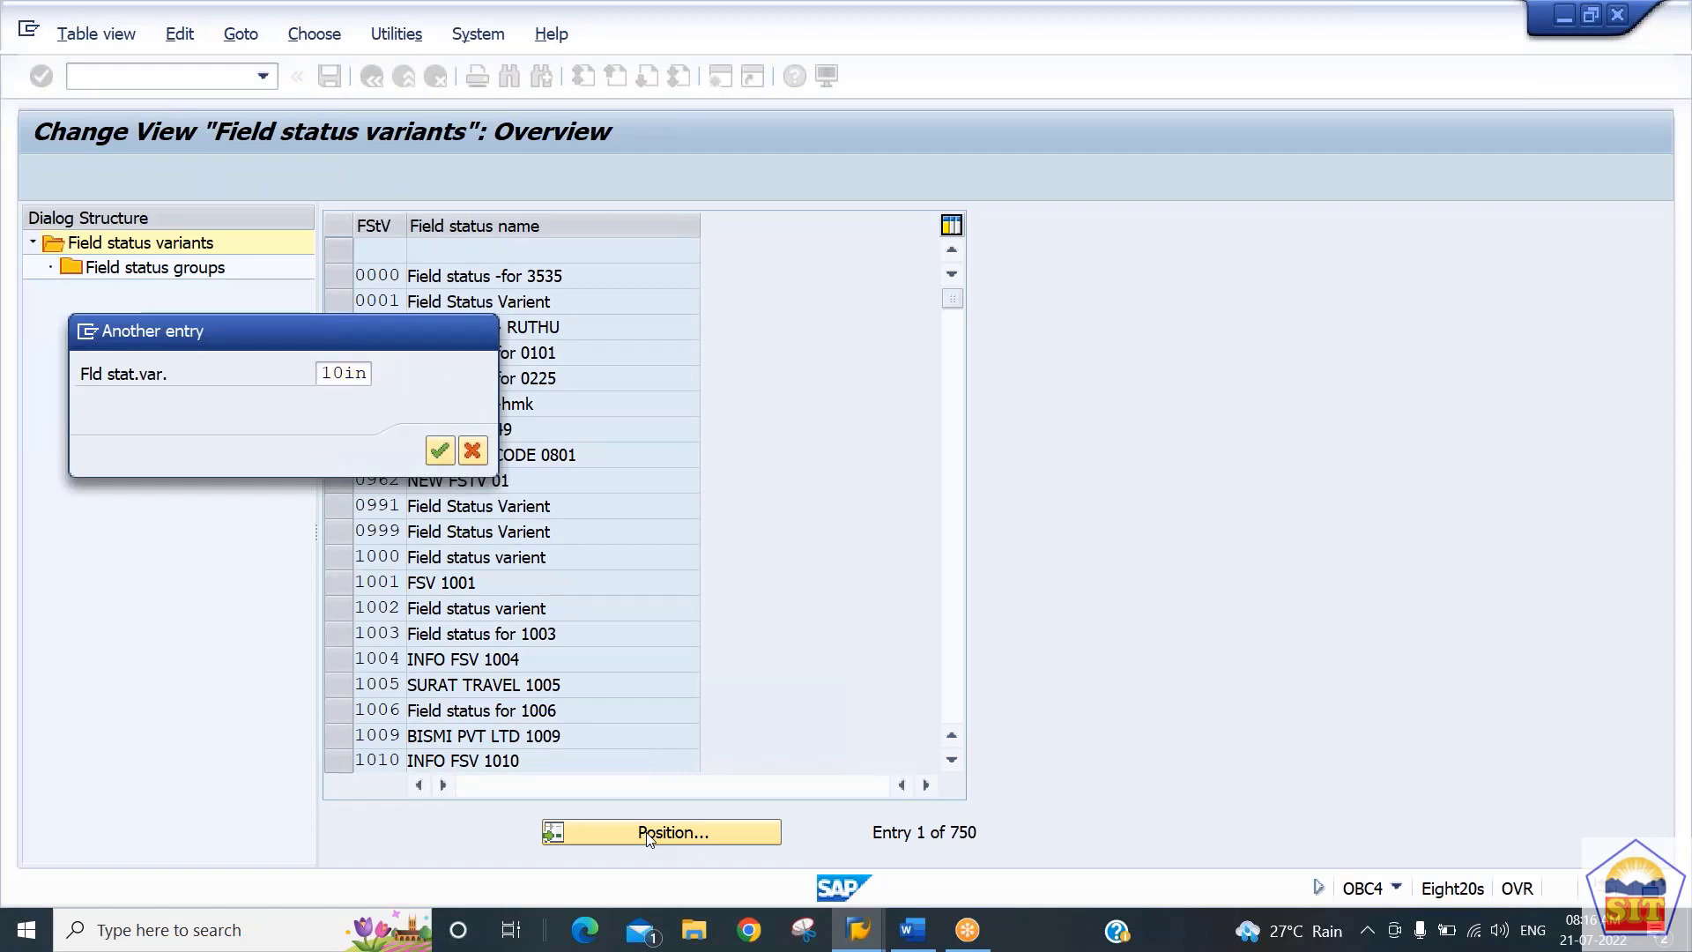
key(Return)
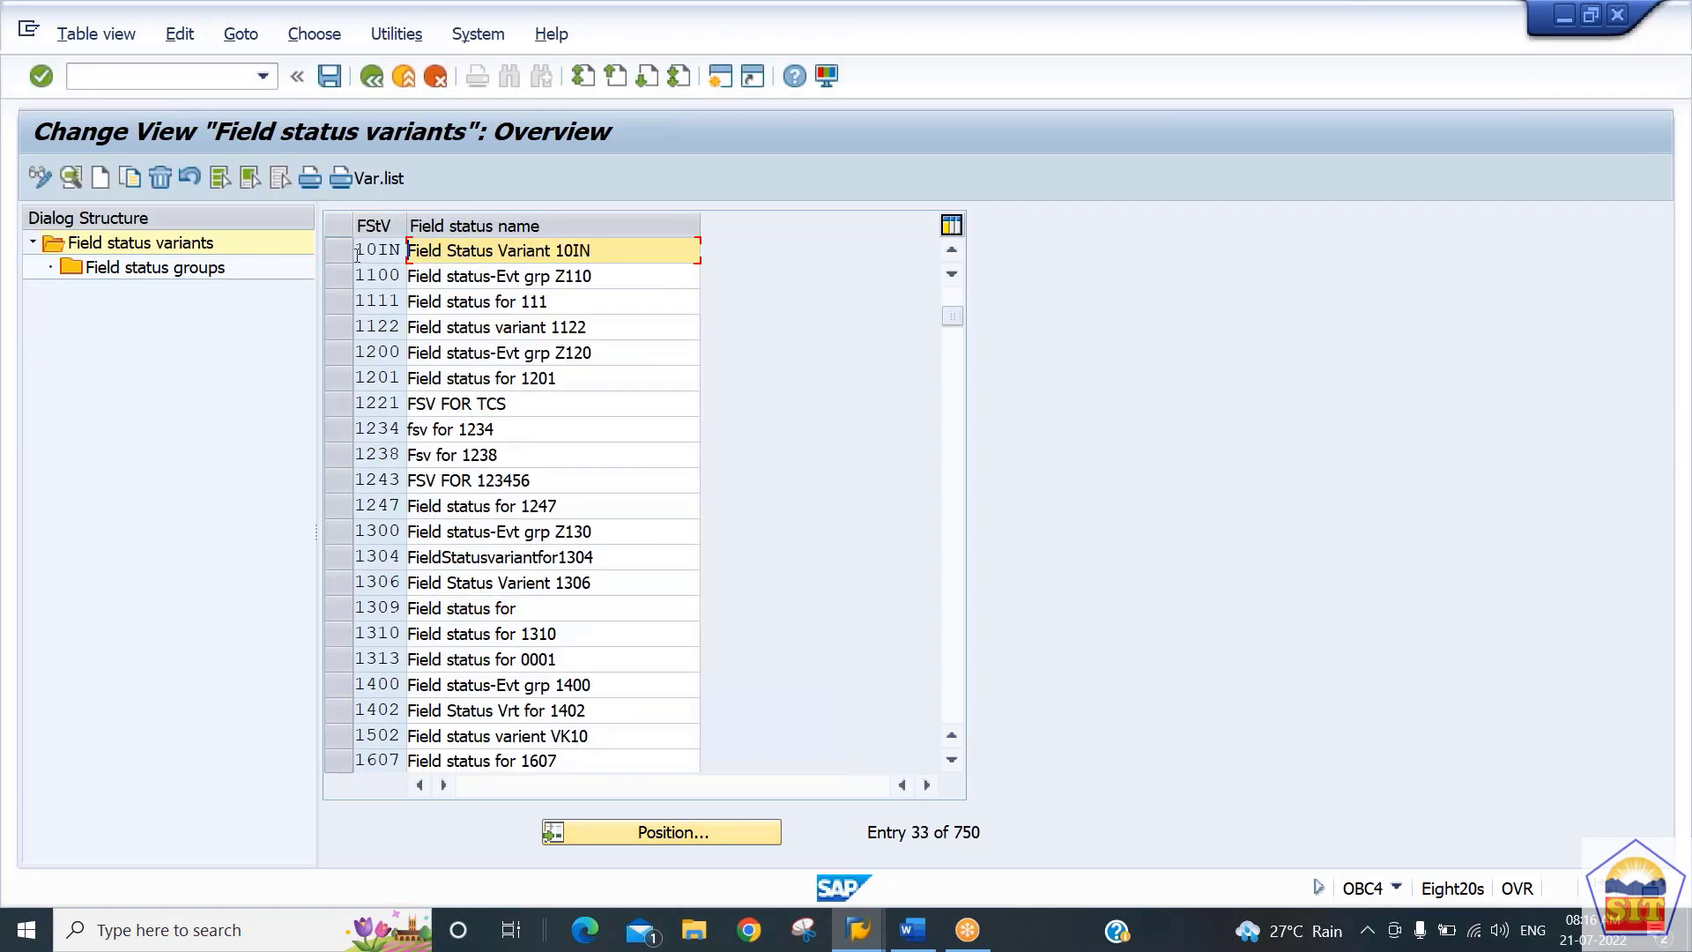
click(338, 251)
double_click(155, 267)
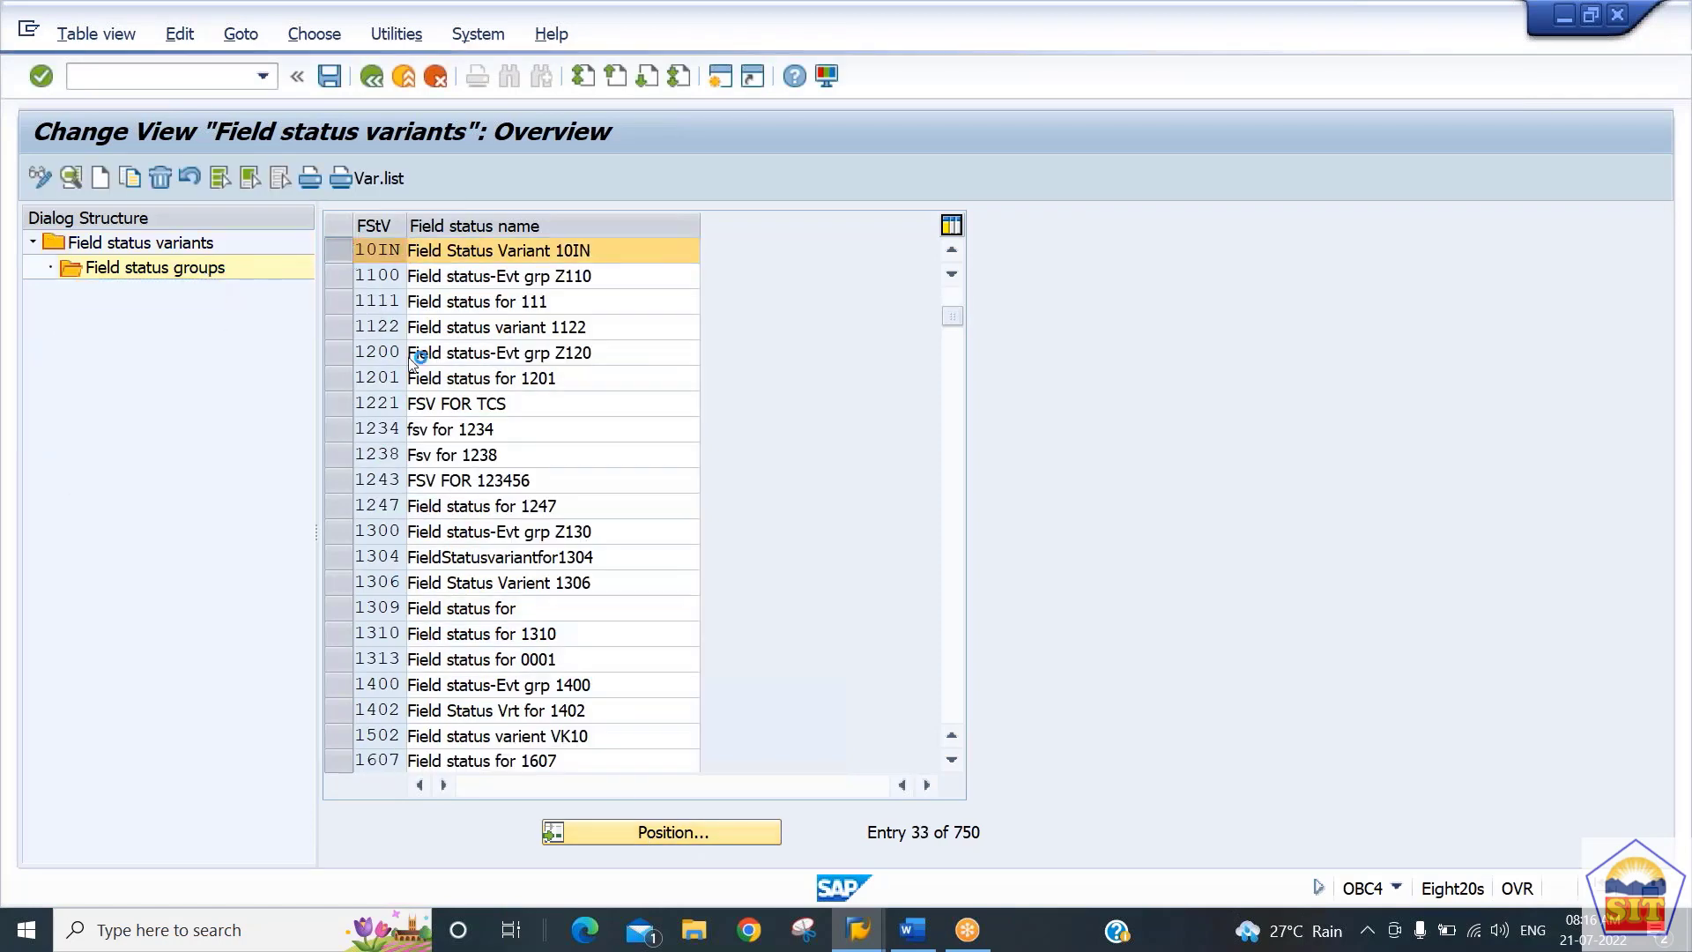
double_click(453, 301)
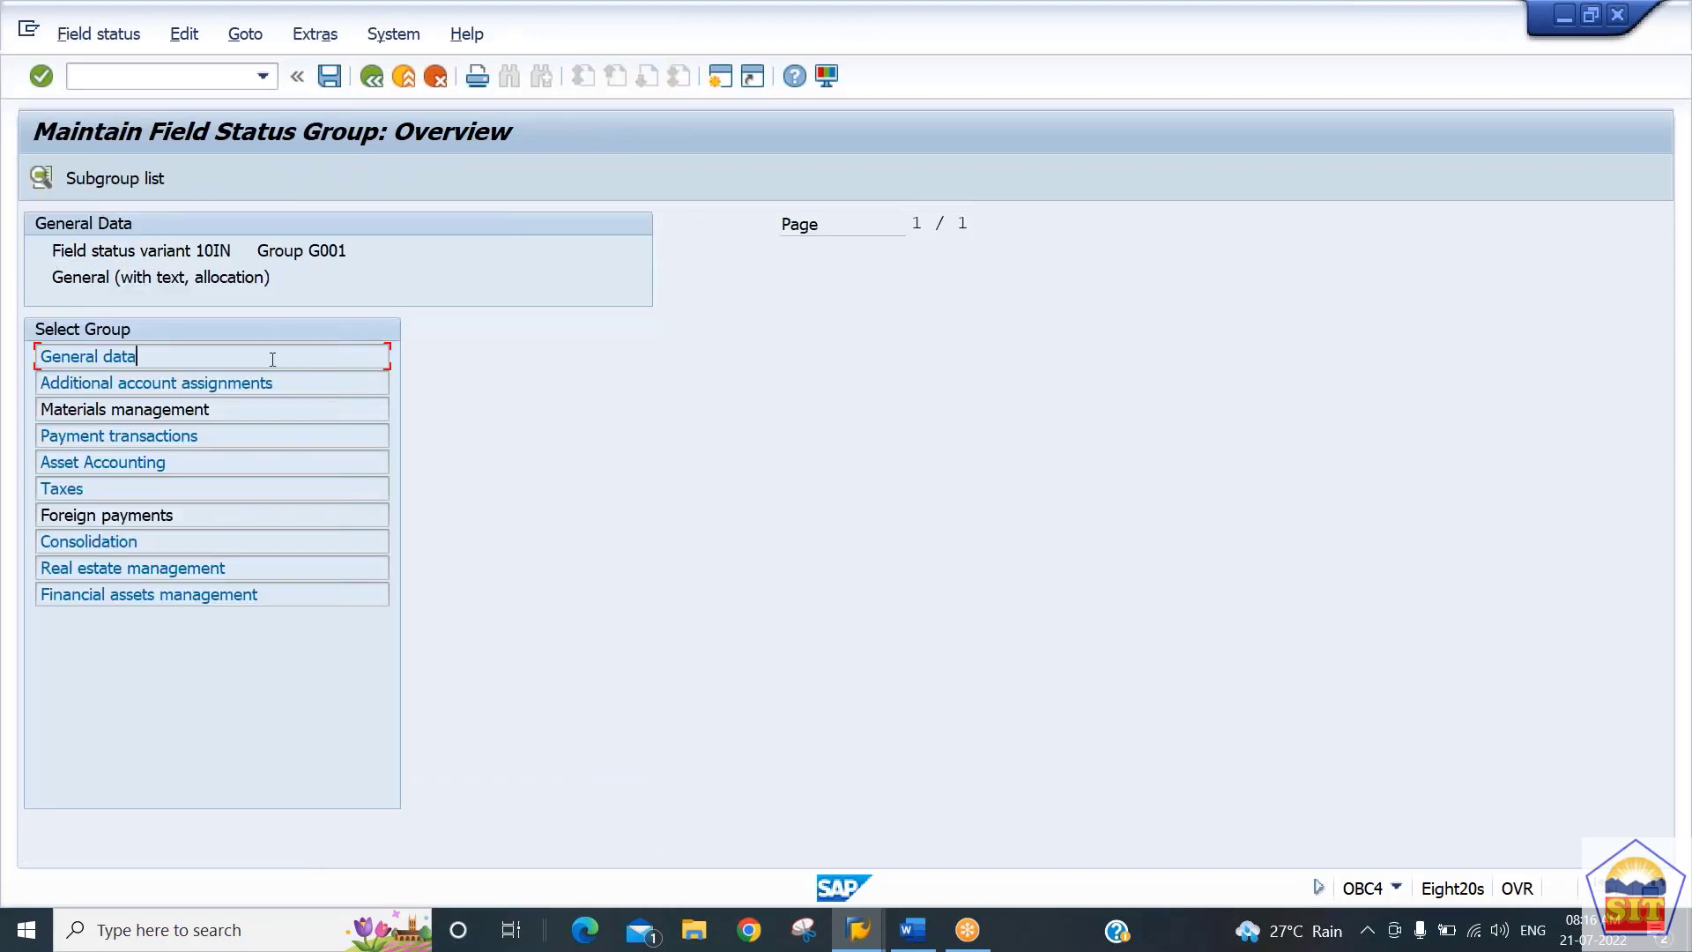
Open group G001's General data field statuses and move on to its Additional account assignments
double_click(273, 359)
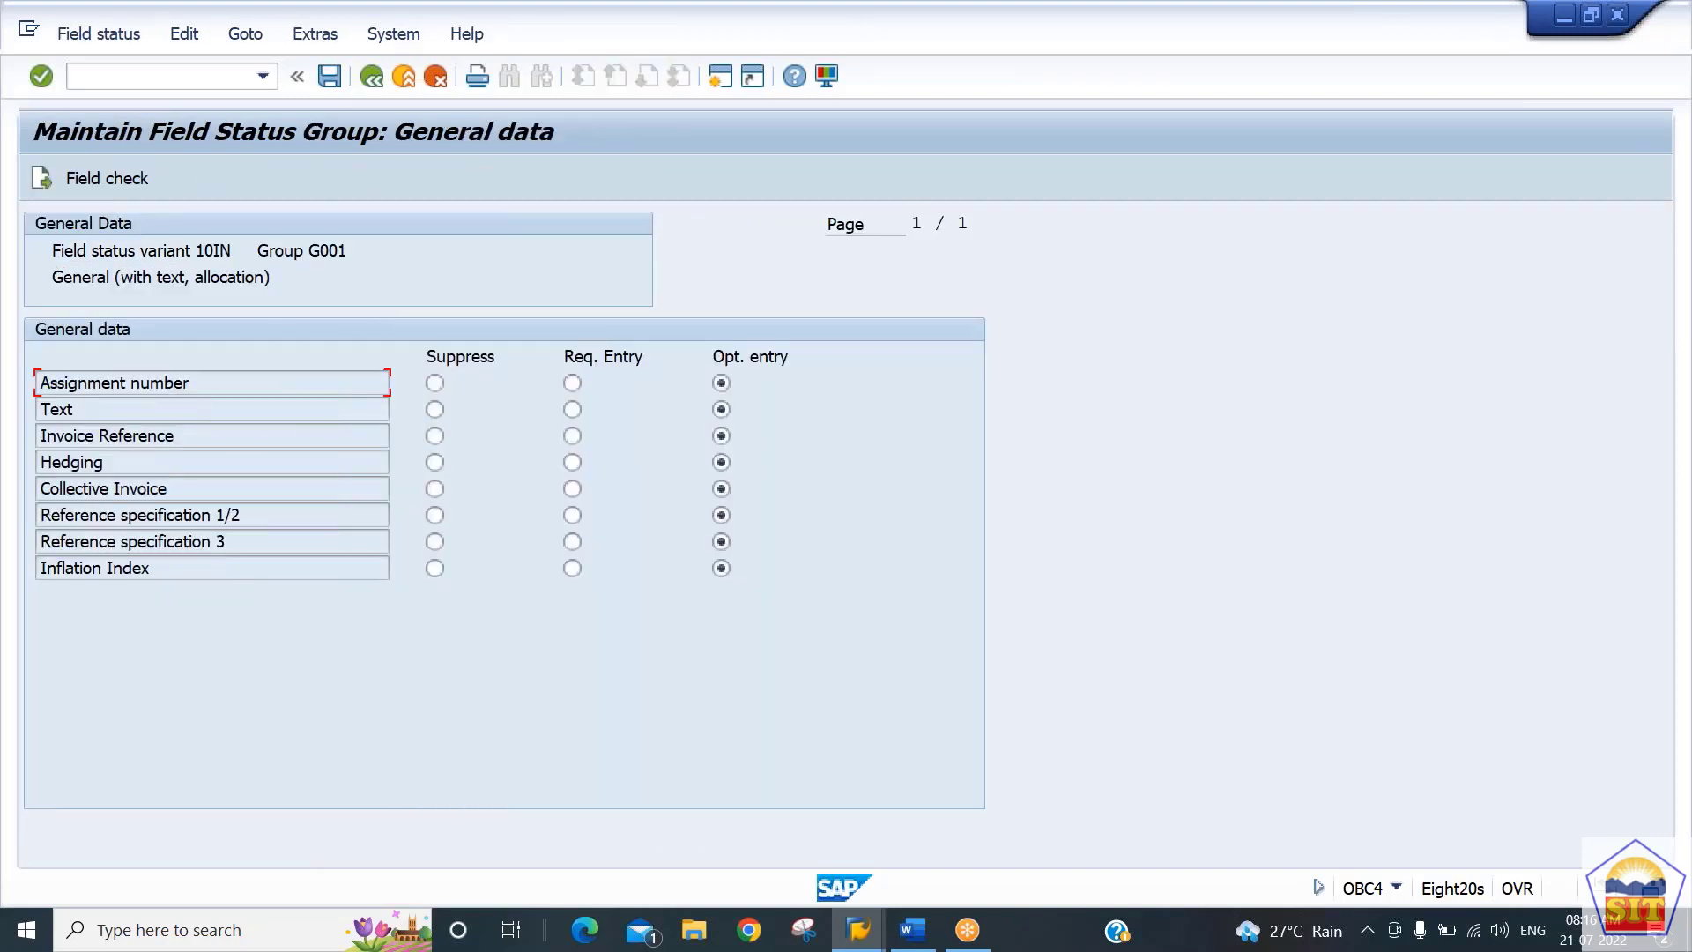
click(42, 183)
click(42, 183)
click(41, 183)
click(41, 183)
click(41, 182)
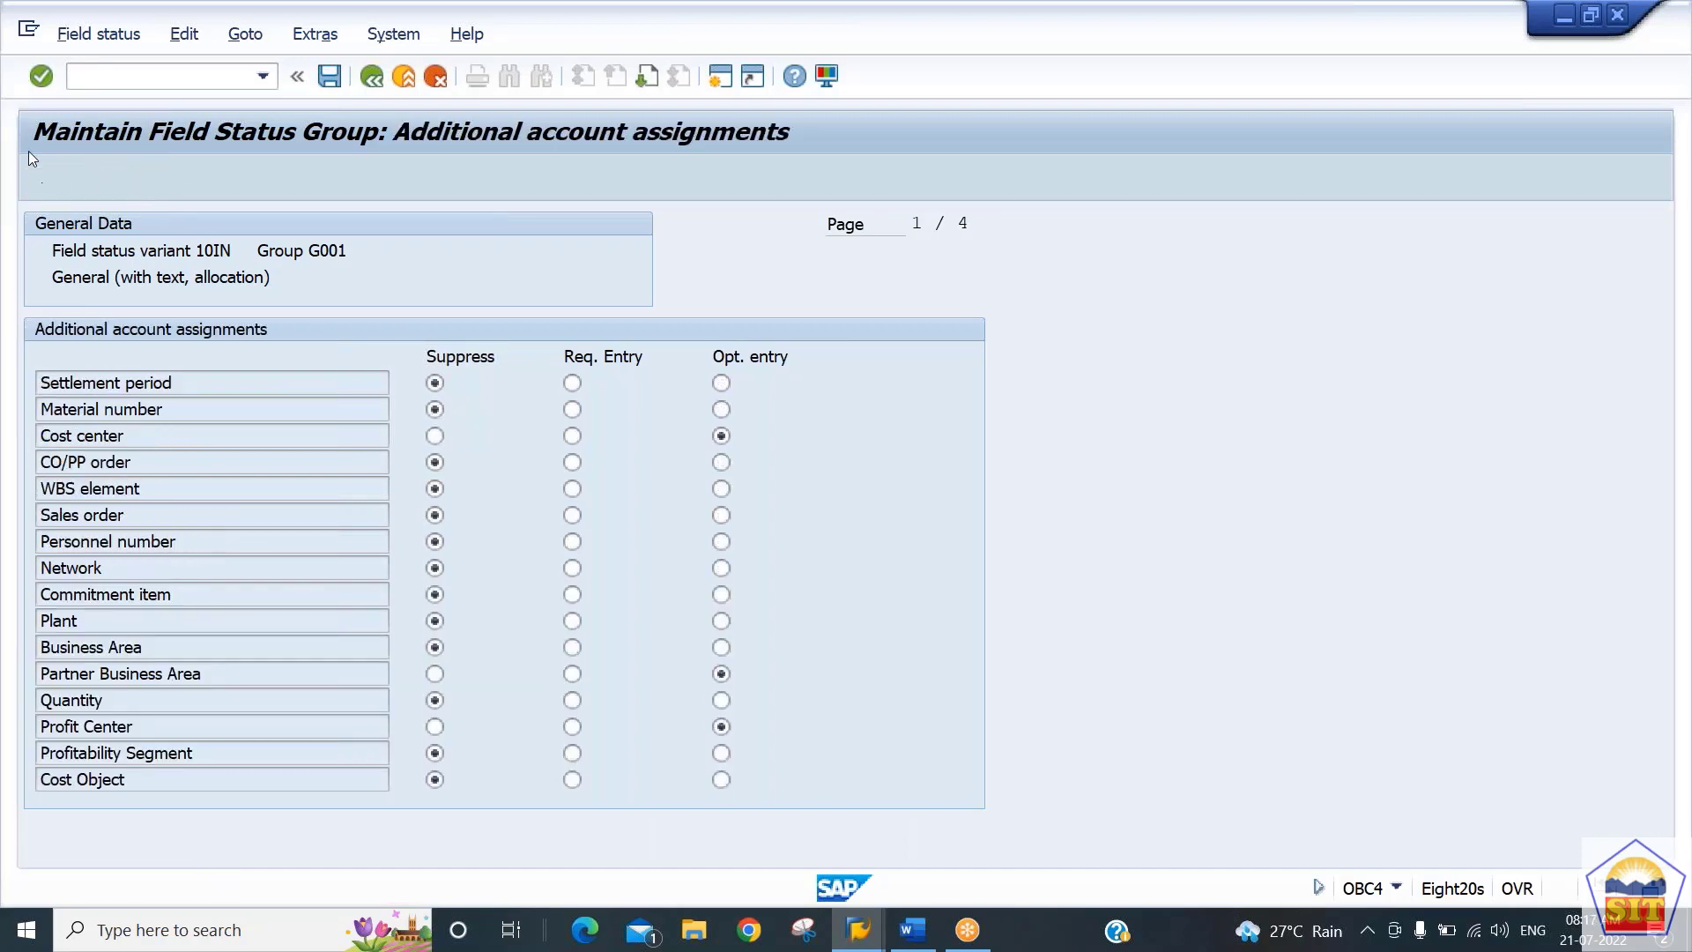
Leave field status group maintenance and display the rent a/c account of company code 0793 in transaction FS00
click(128, 79)
text(/n)
key(Return)
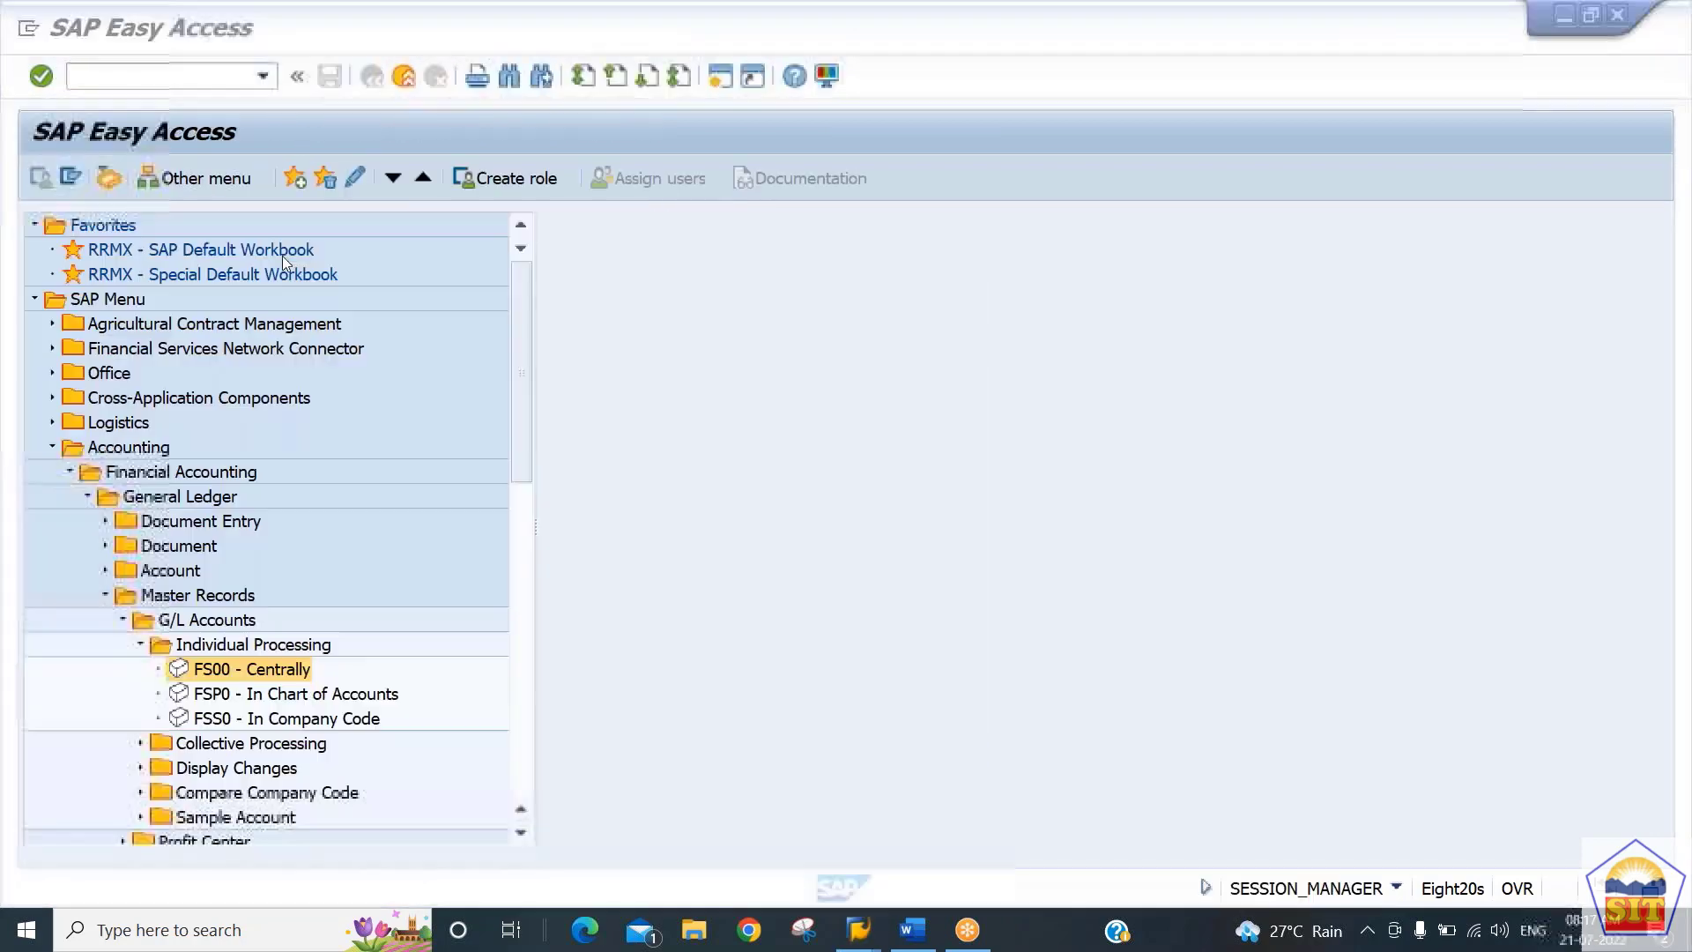
click(153, 79)
text(/nfs00)
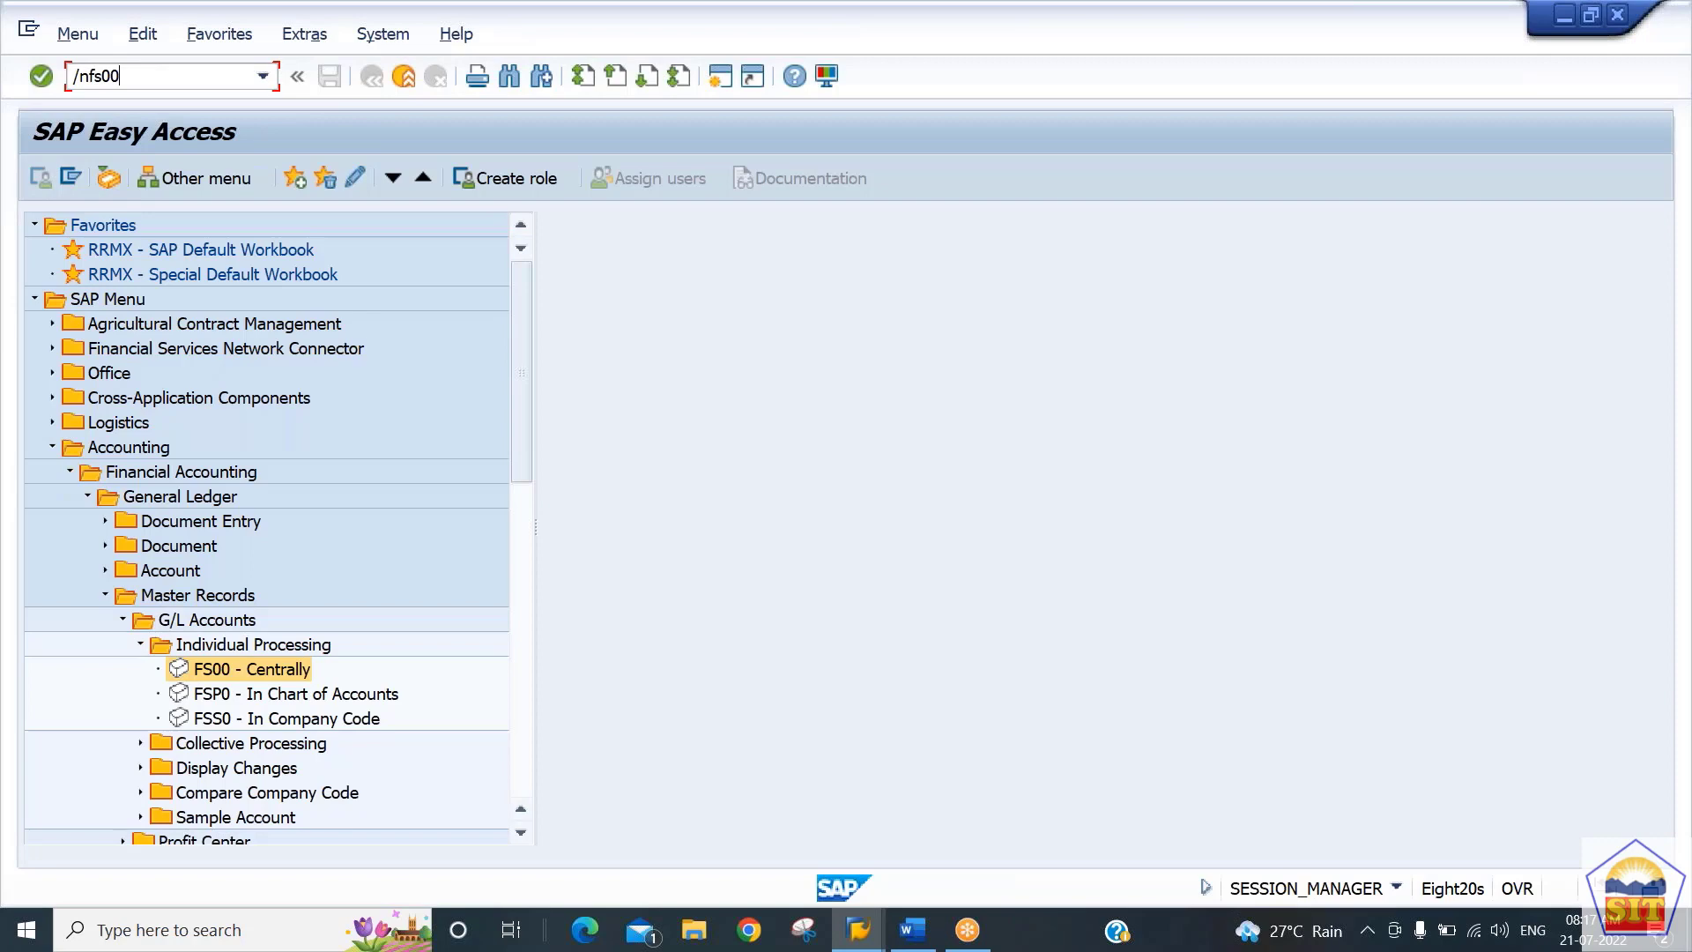
key(Return)
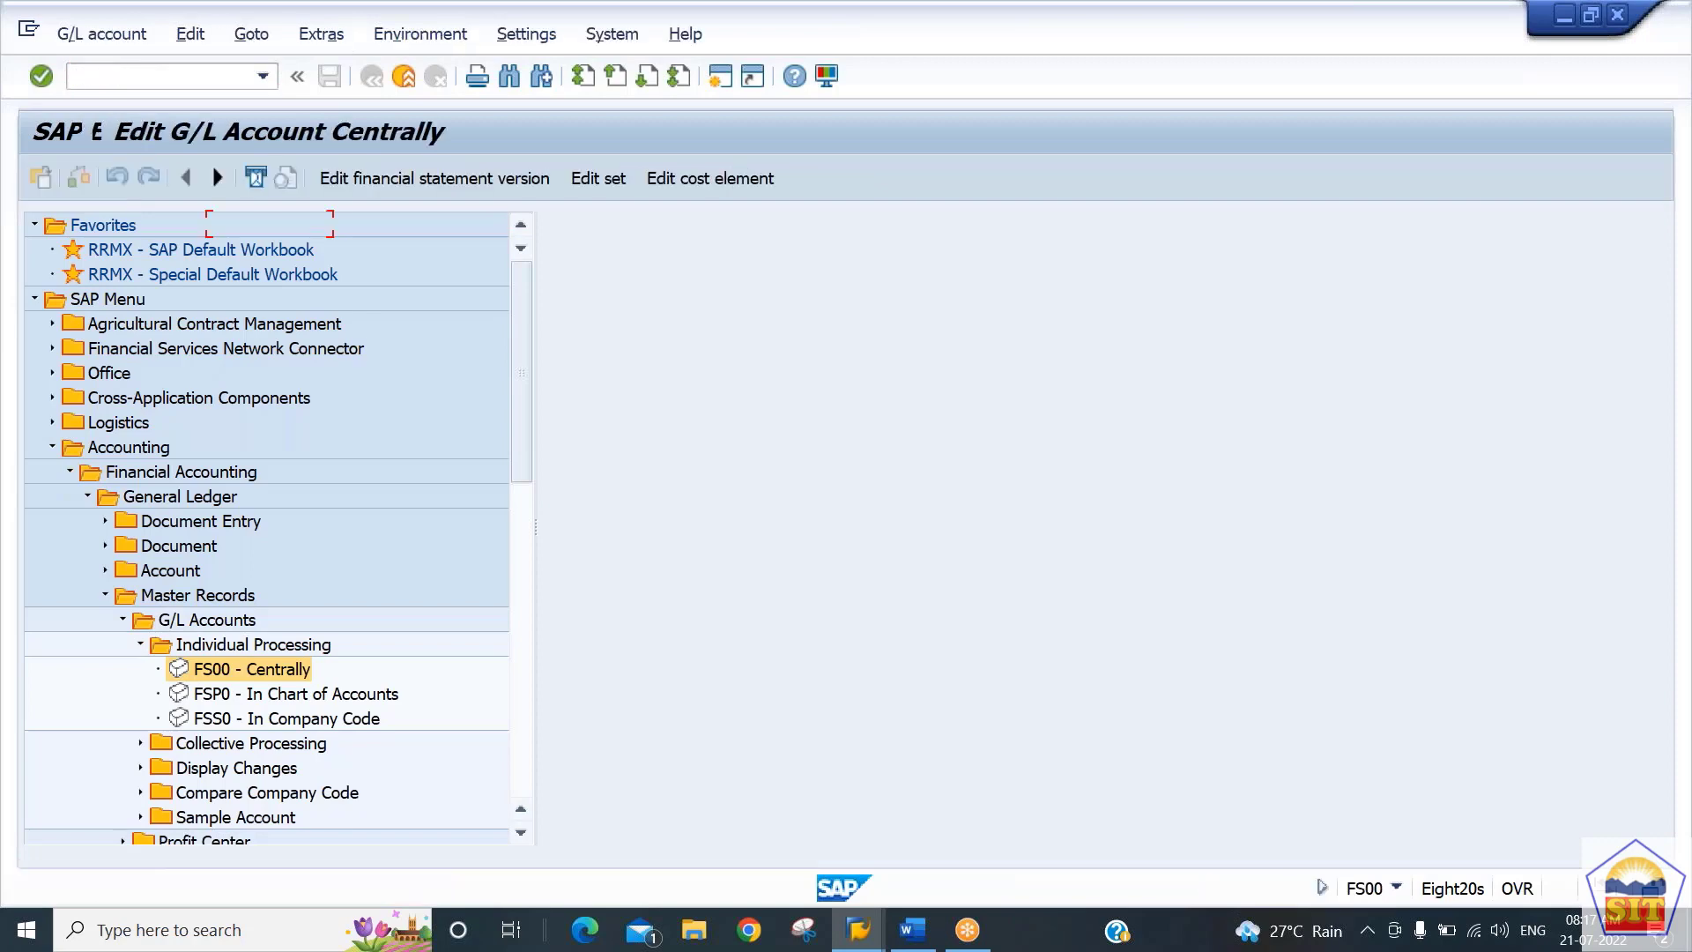
key(Return)
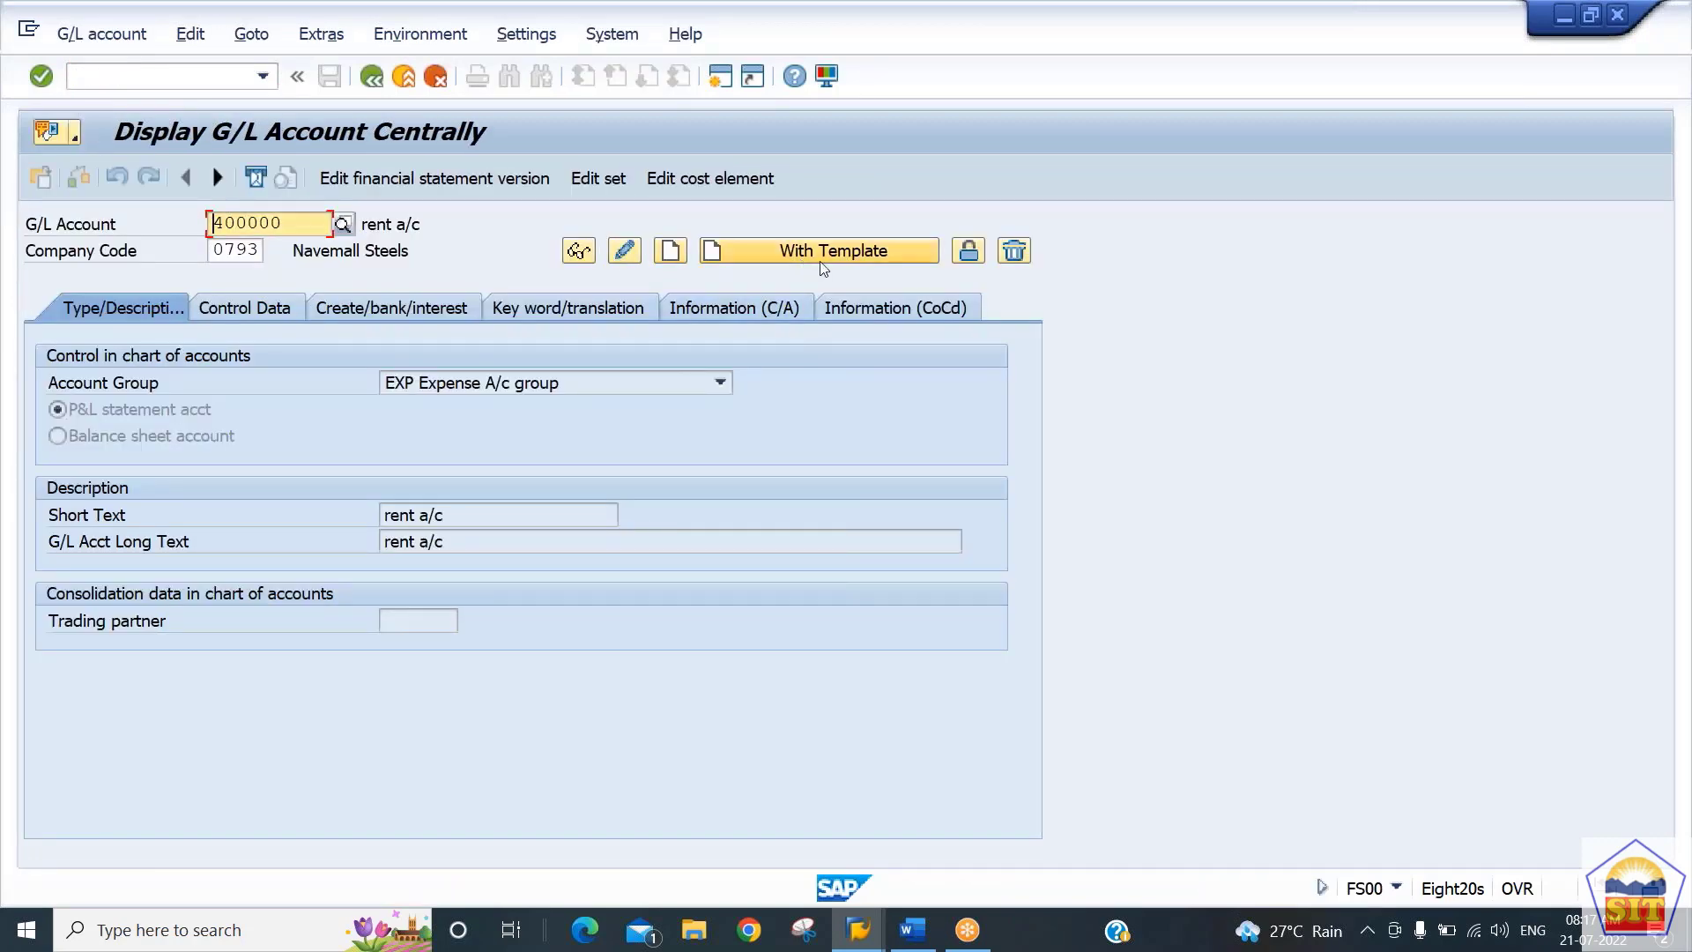
Review the available G/L account functions and compare the rent a/c account's control data with its document creation settings
click(108, 38)
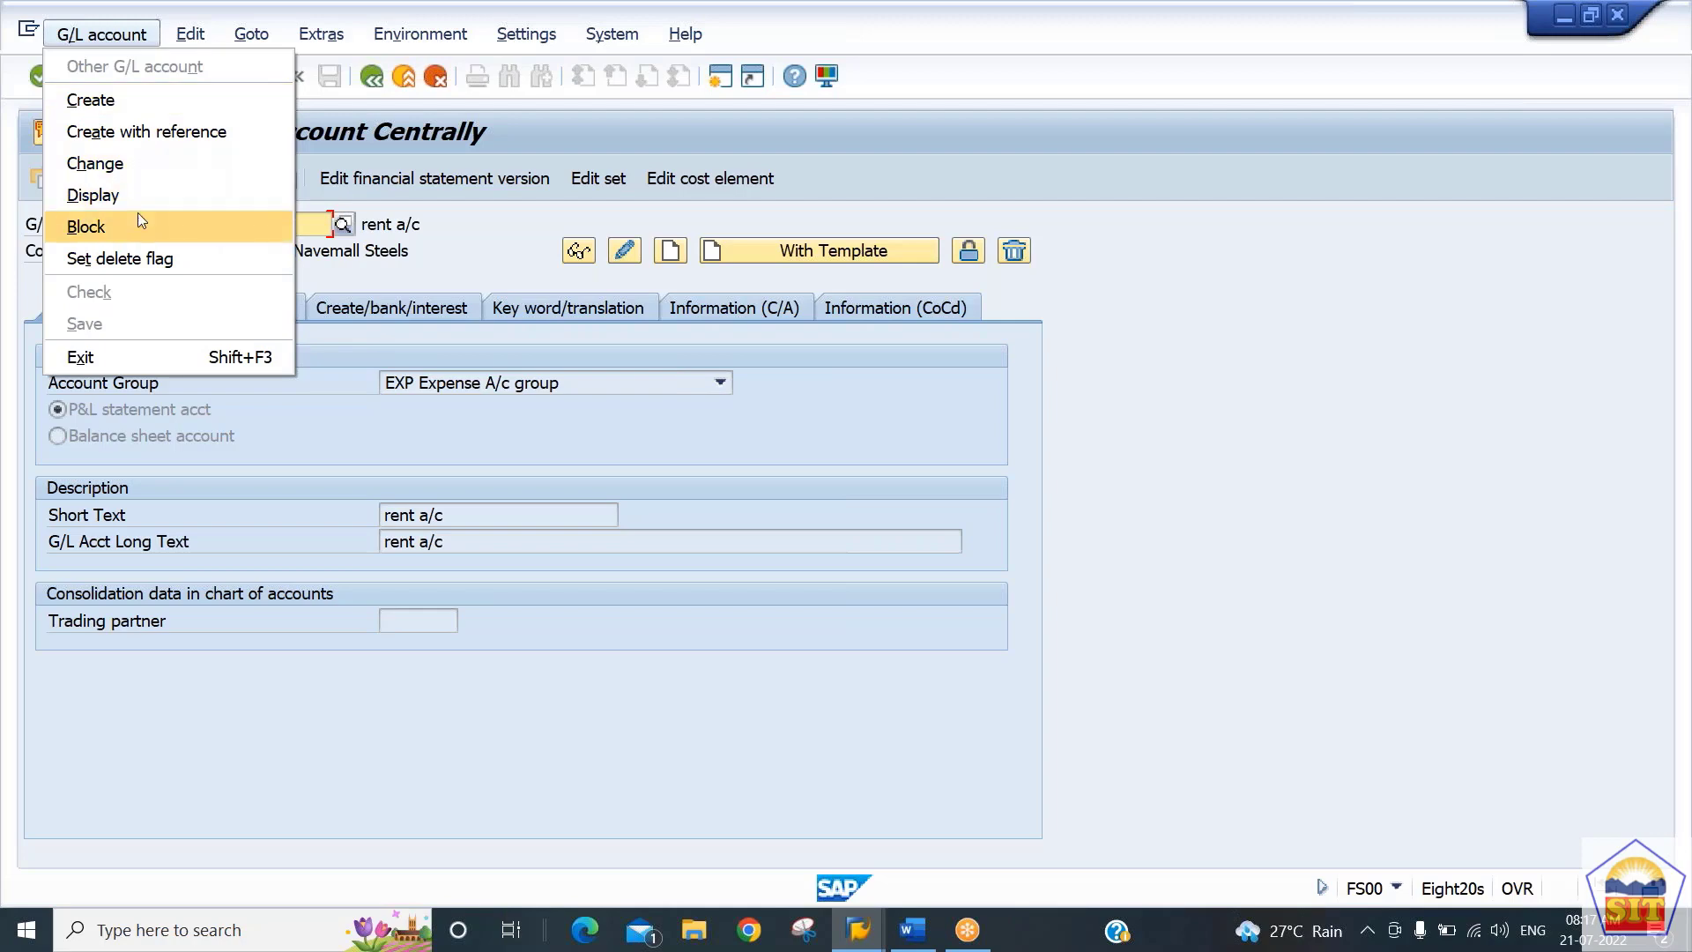
click(421, 224)
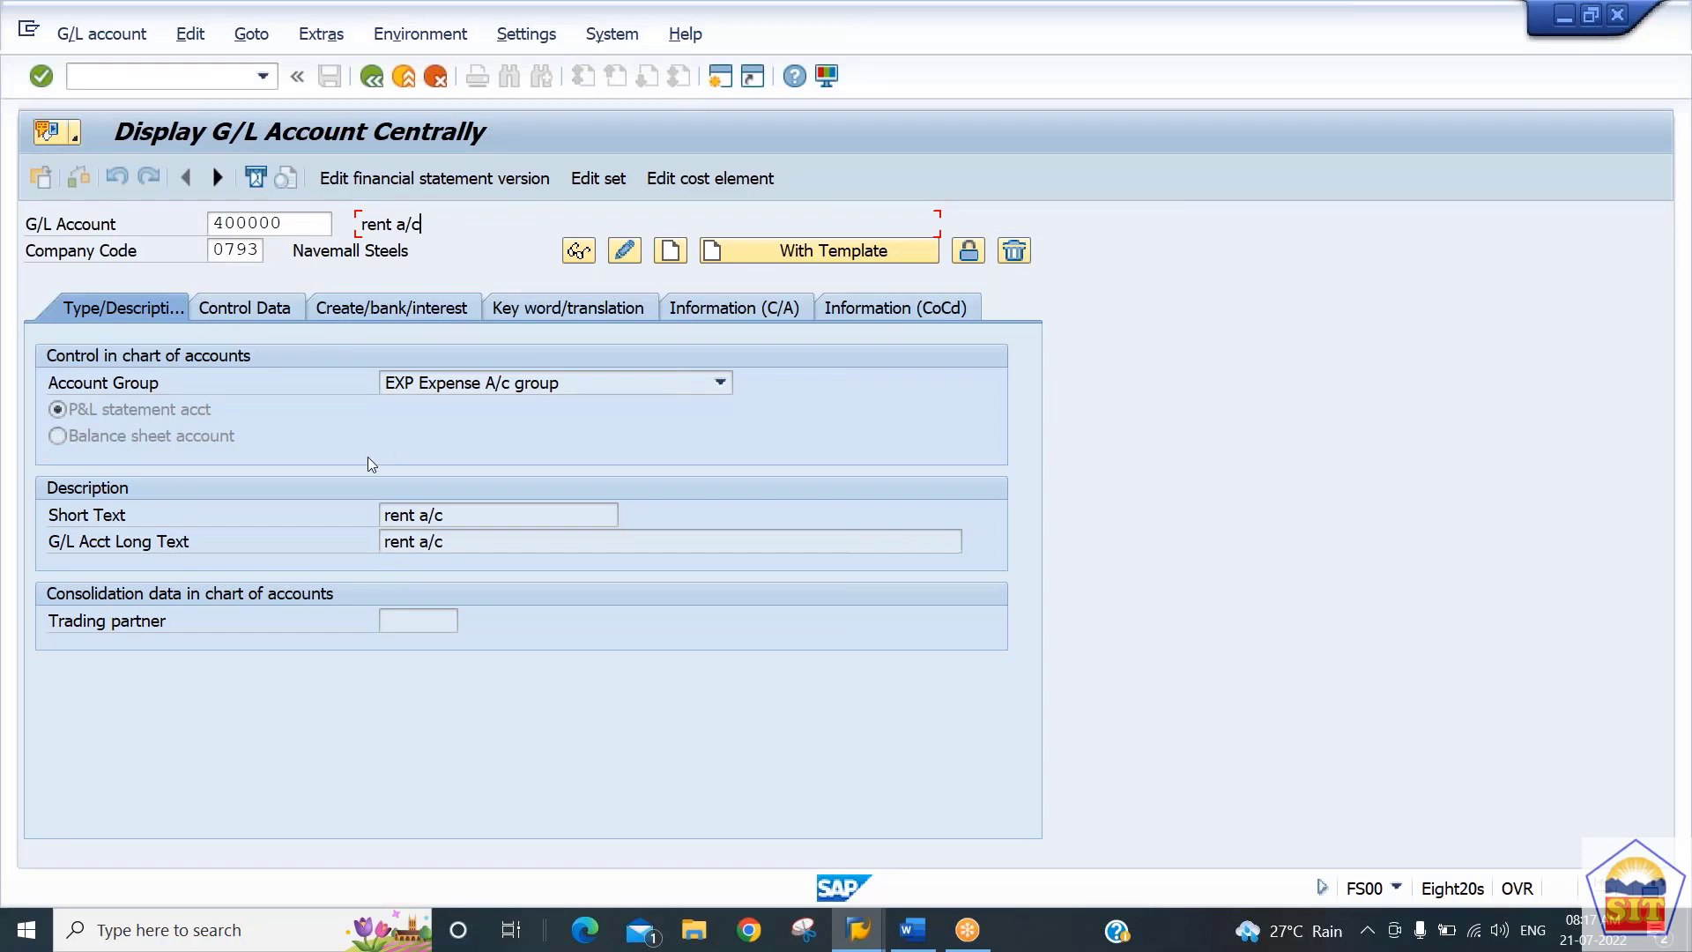
click(256, 310)
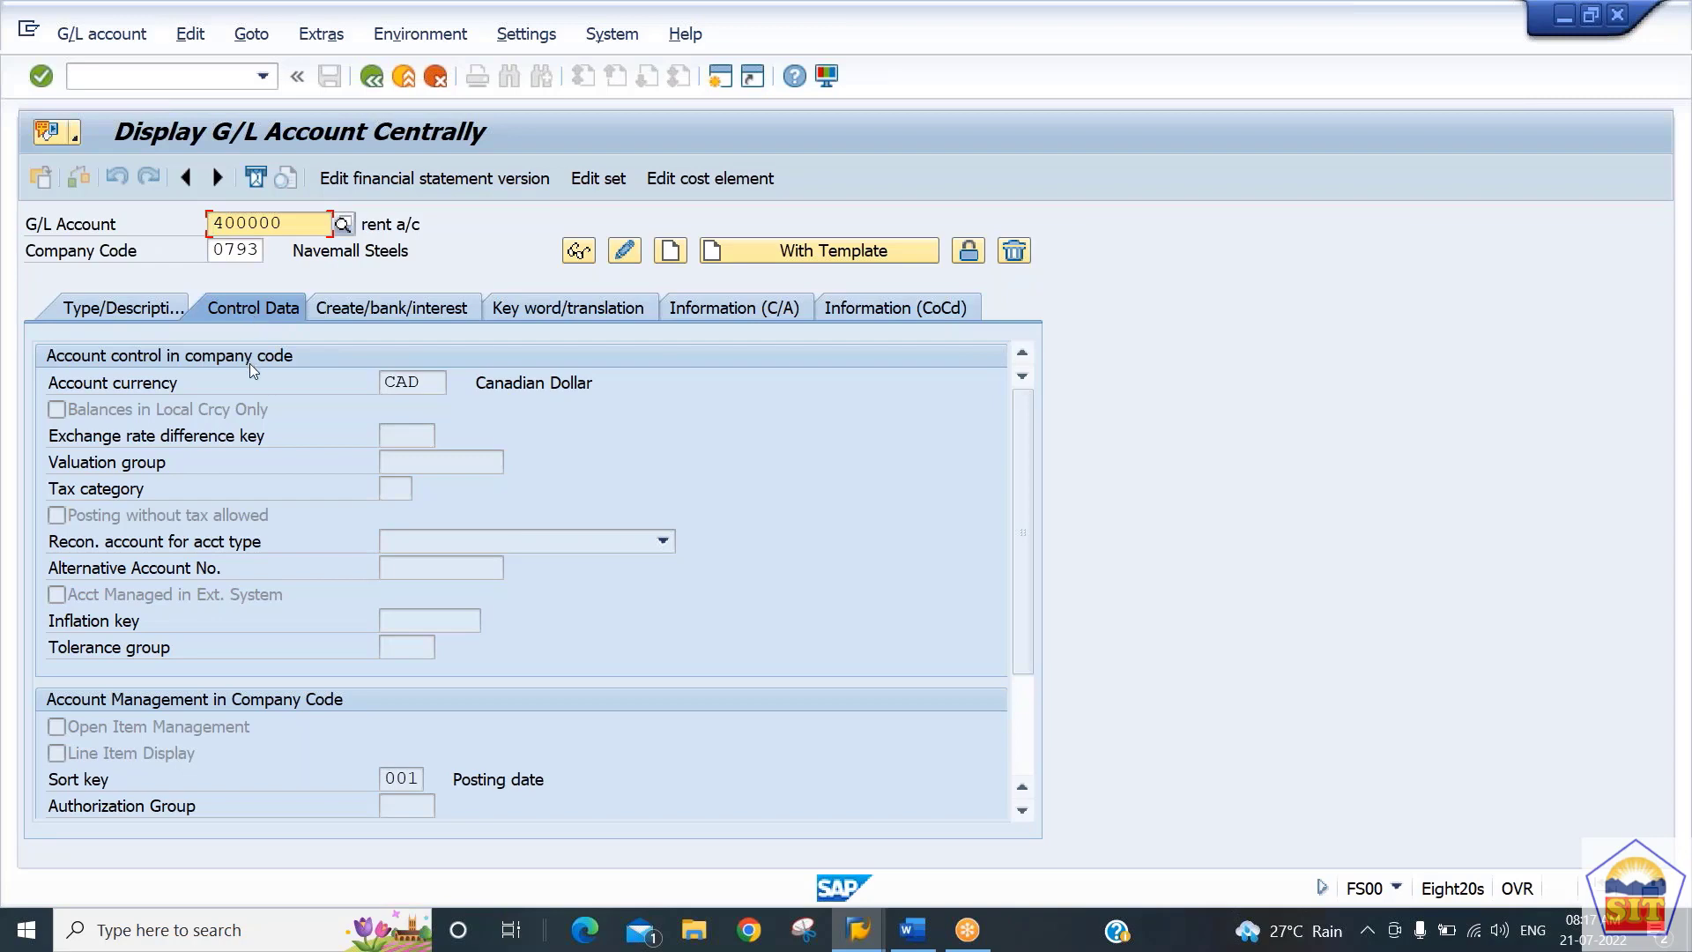
click(398, 312)
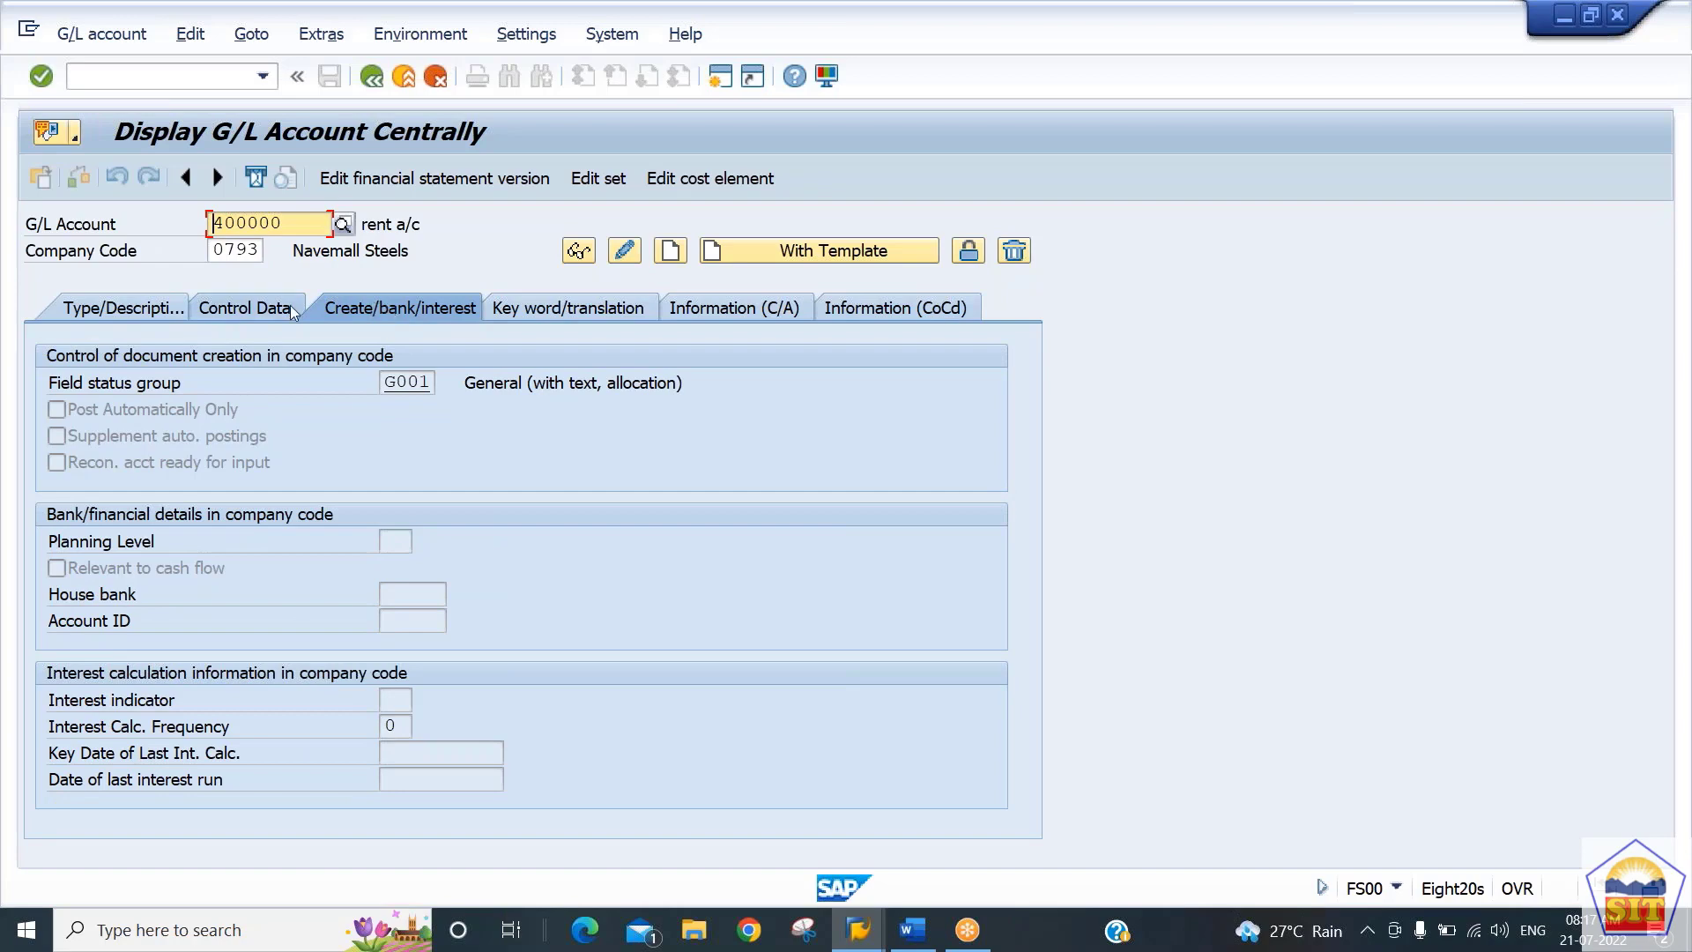
click(252, 306)
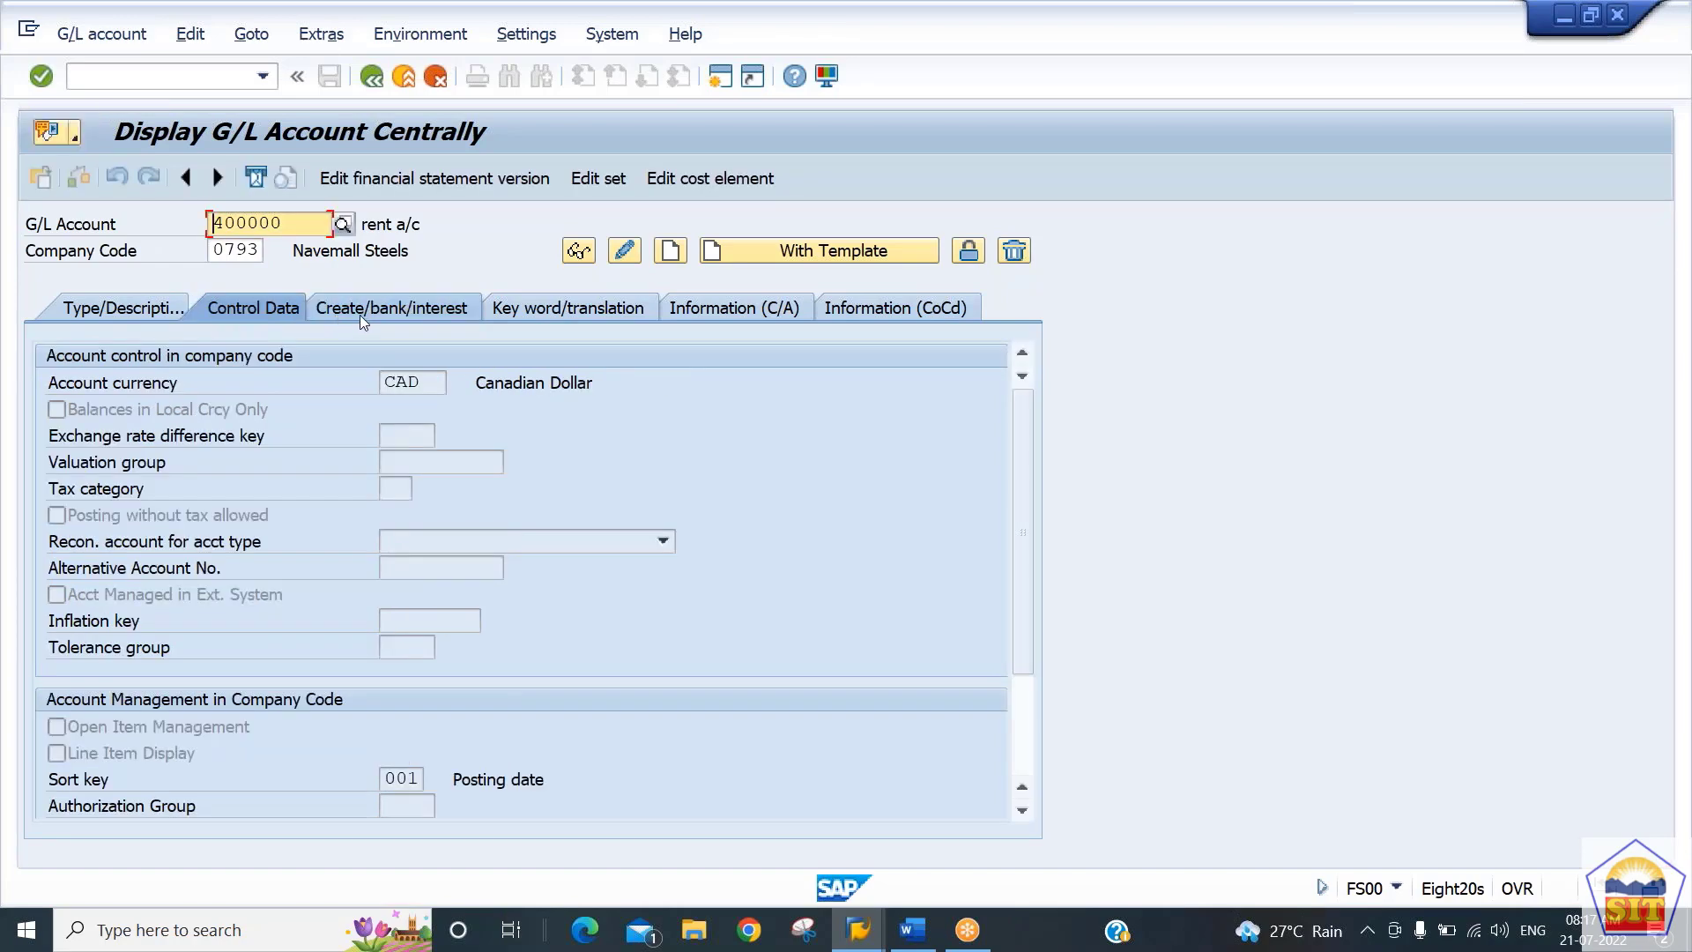
click(361, 313)
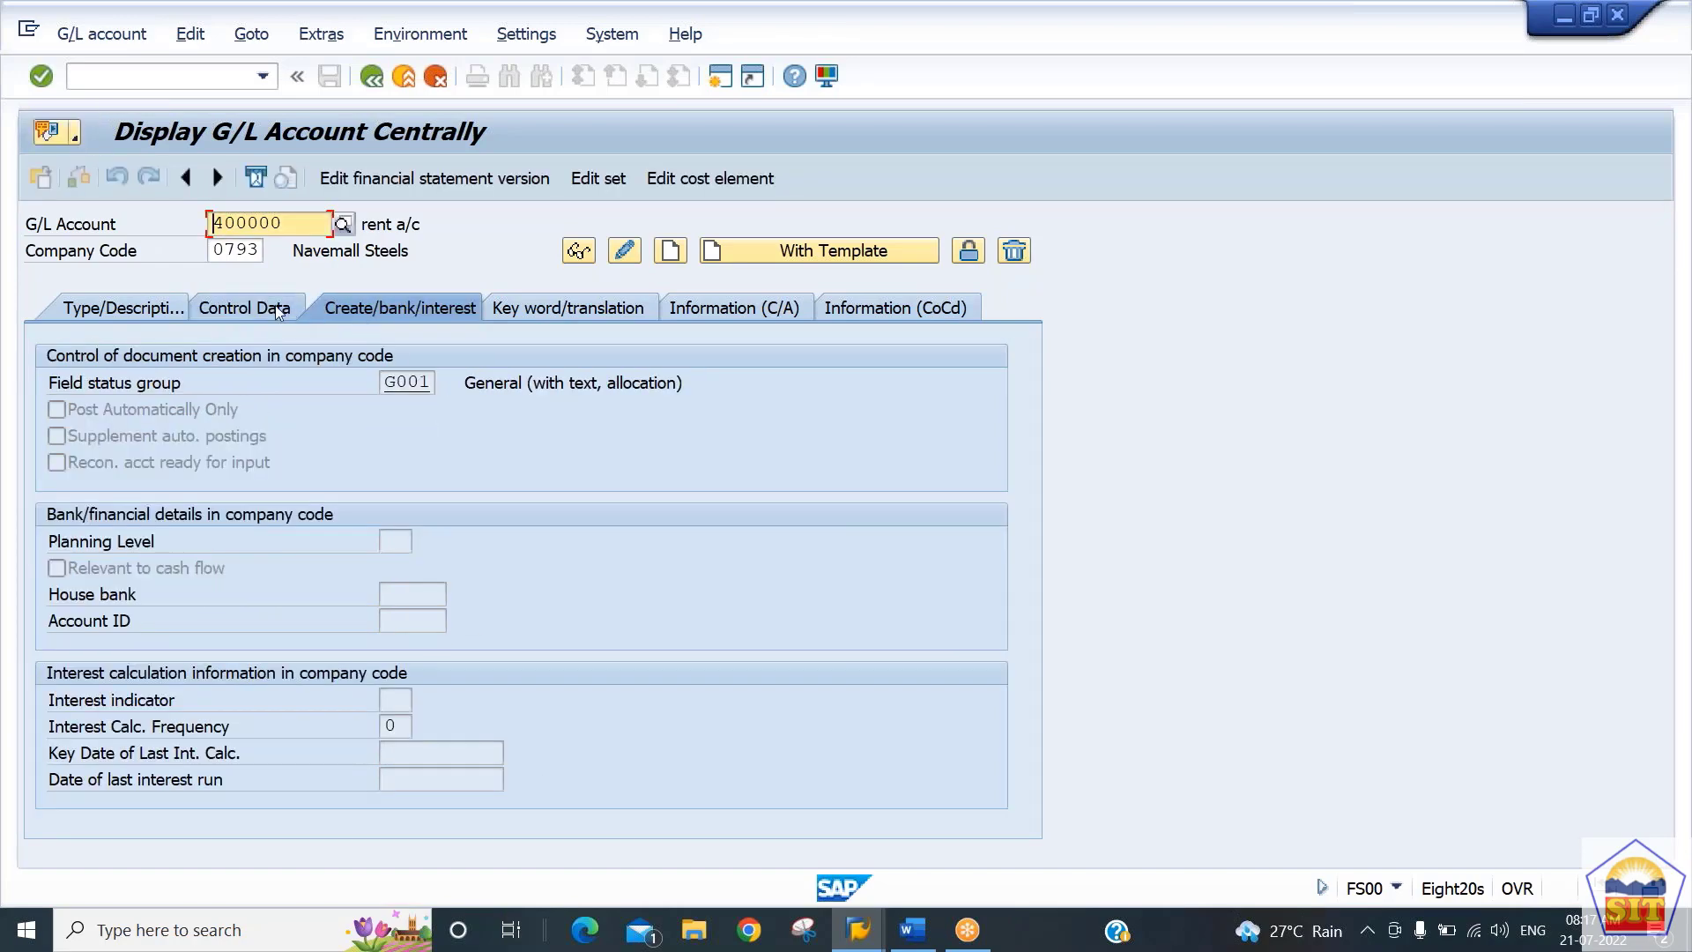
click(272, 307)
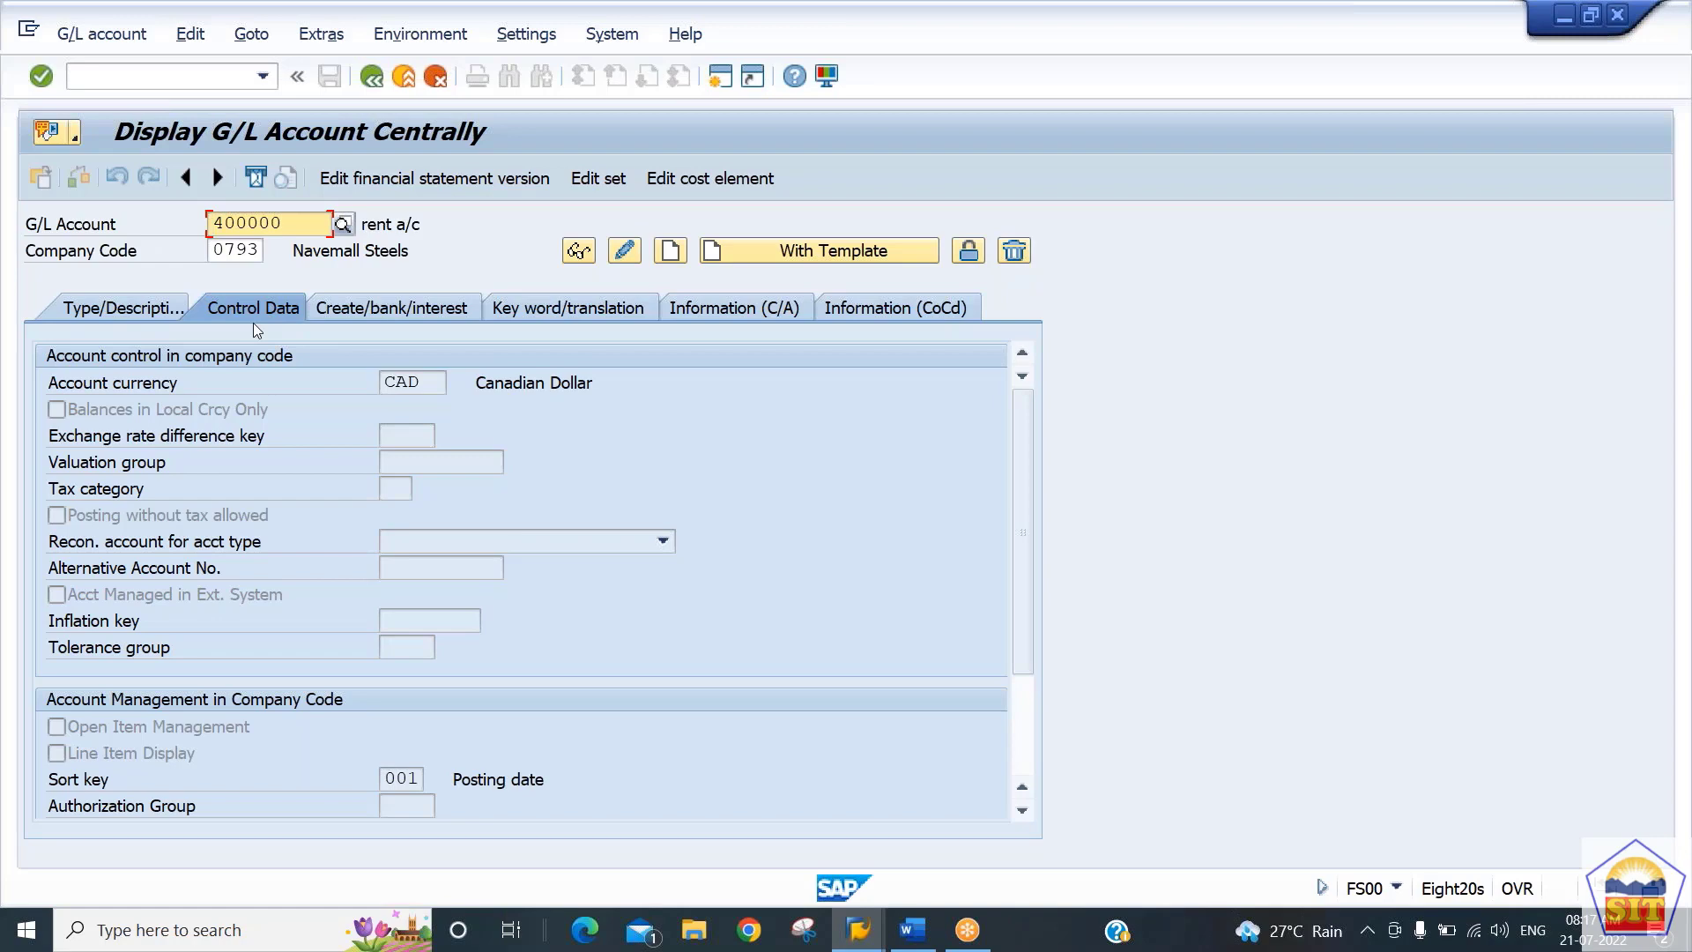
Compare the rent a/c account's type and description with its control data and examine the account currency
click(106, 310)
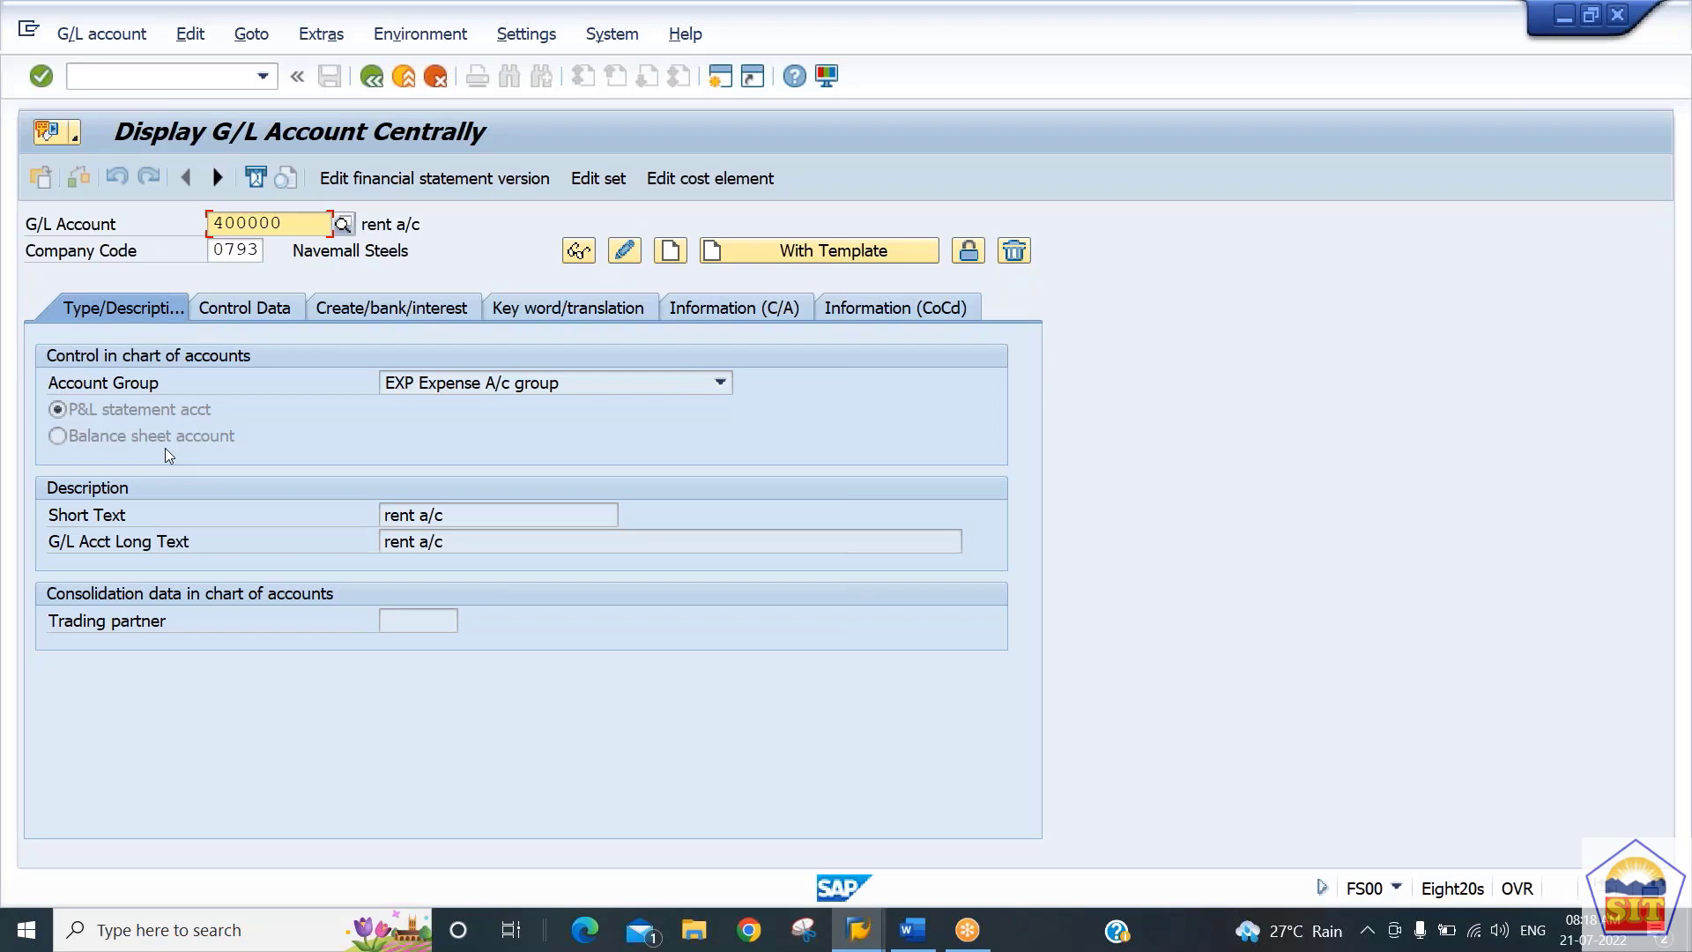
click(268, 311)
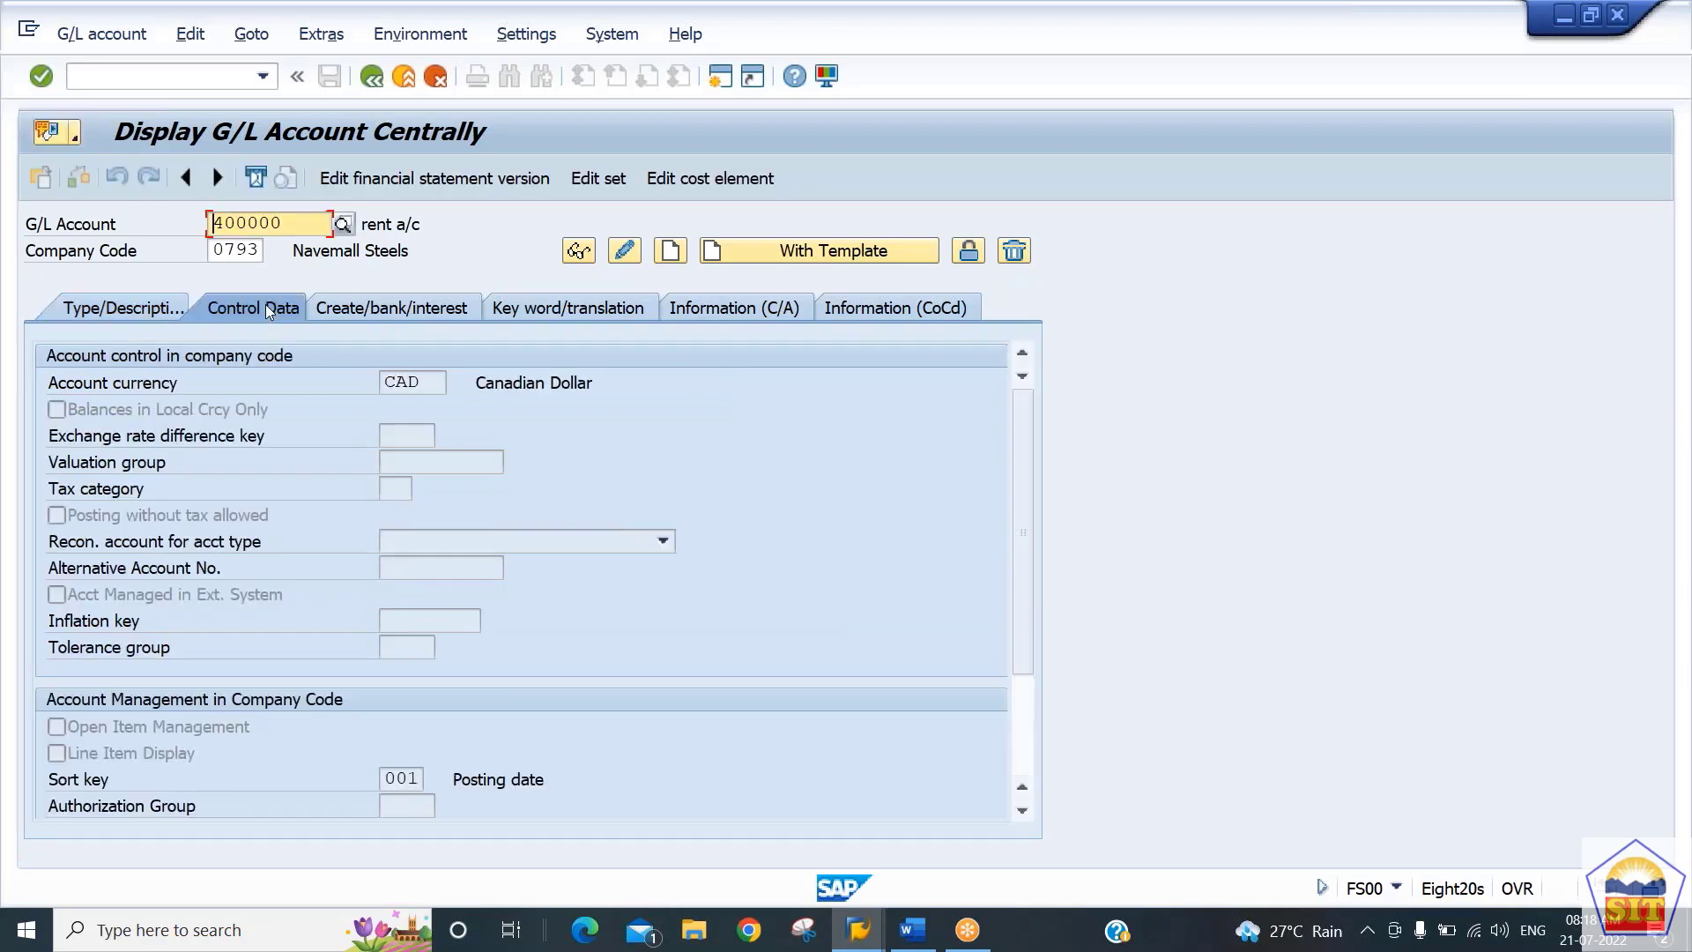
click(107, 310)
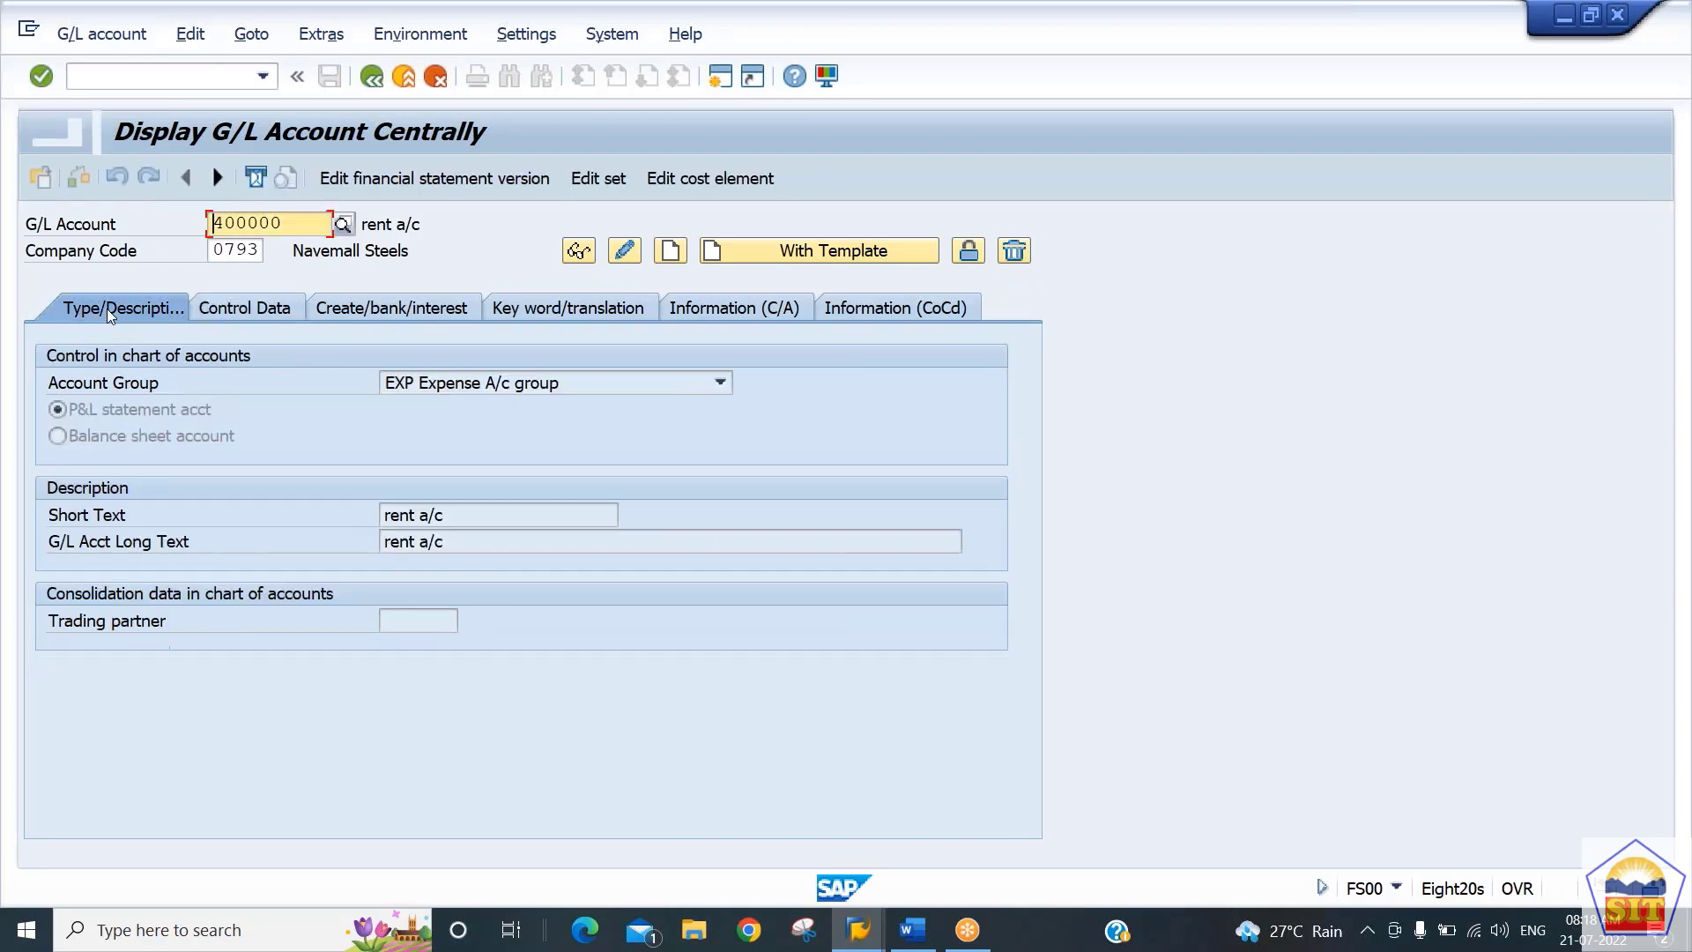
click(209, 310)
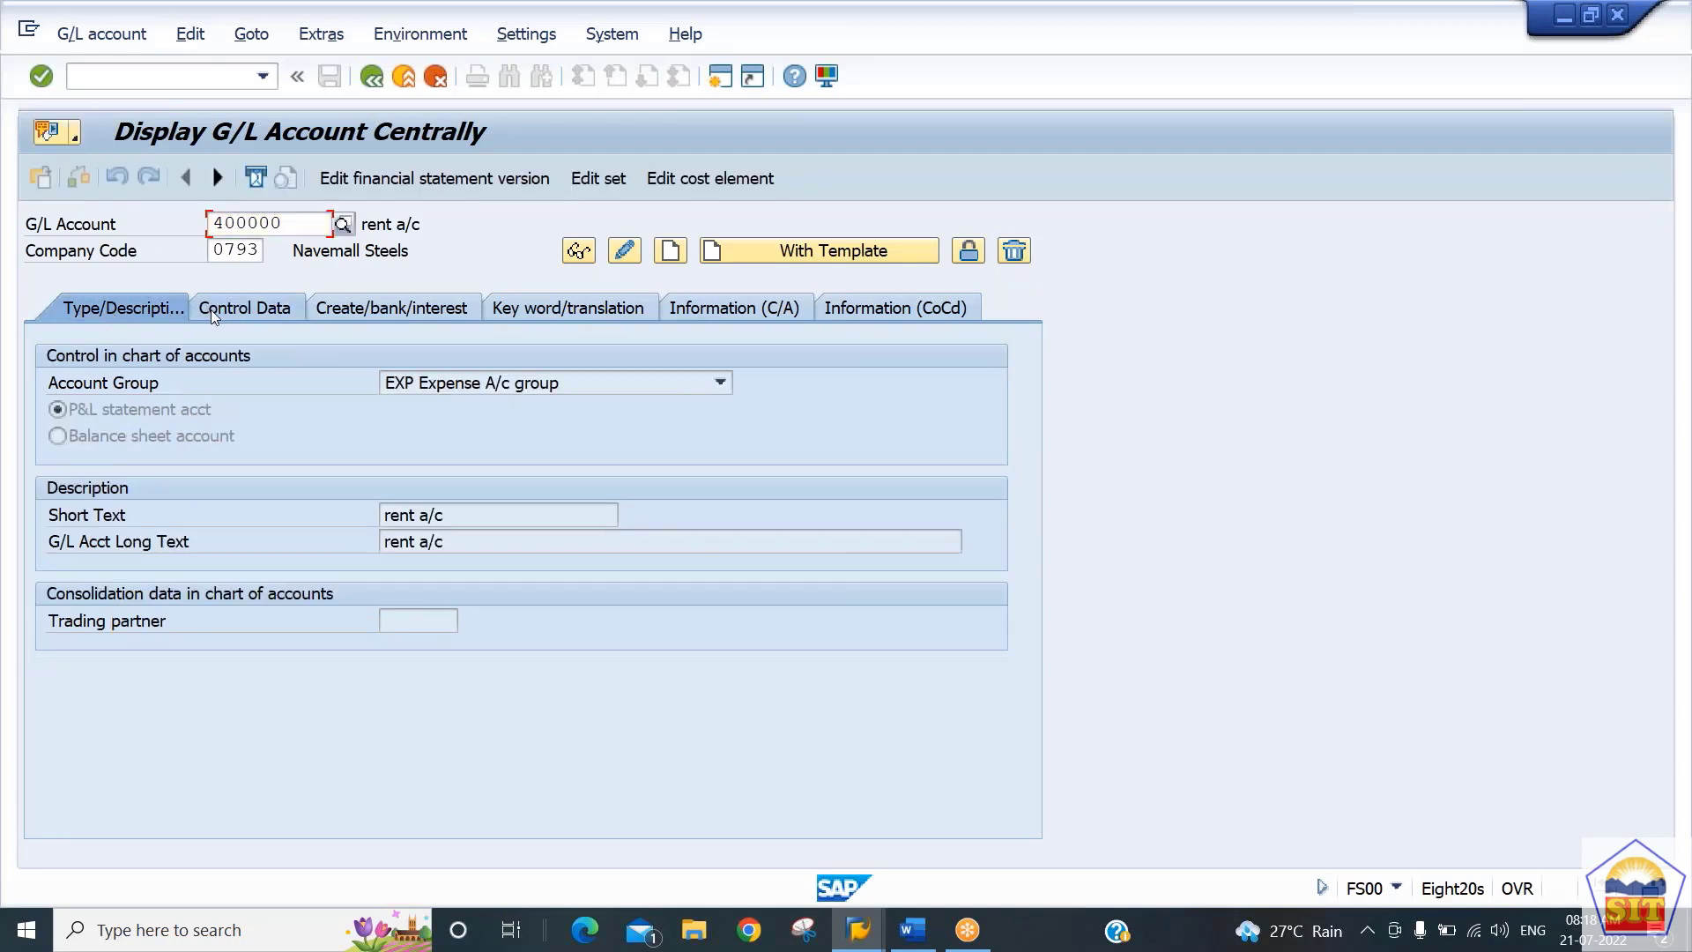
drag(434, 382, 384, 383)
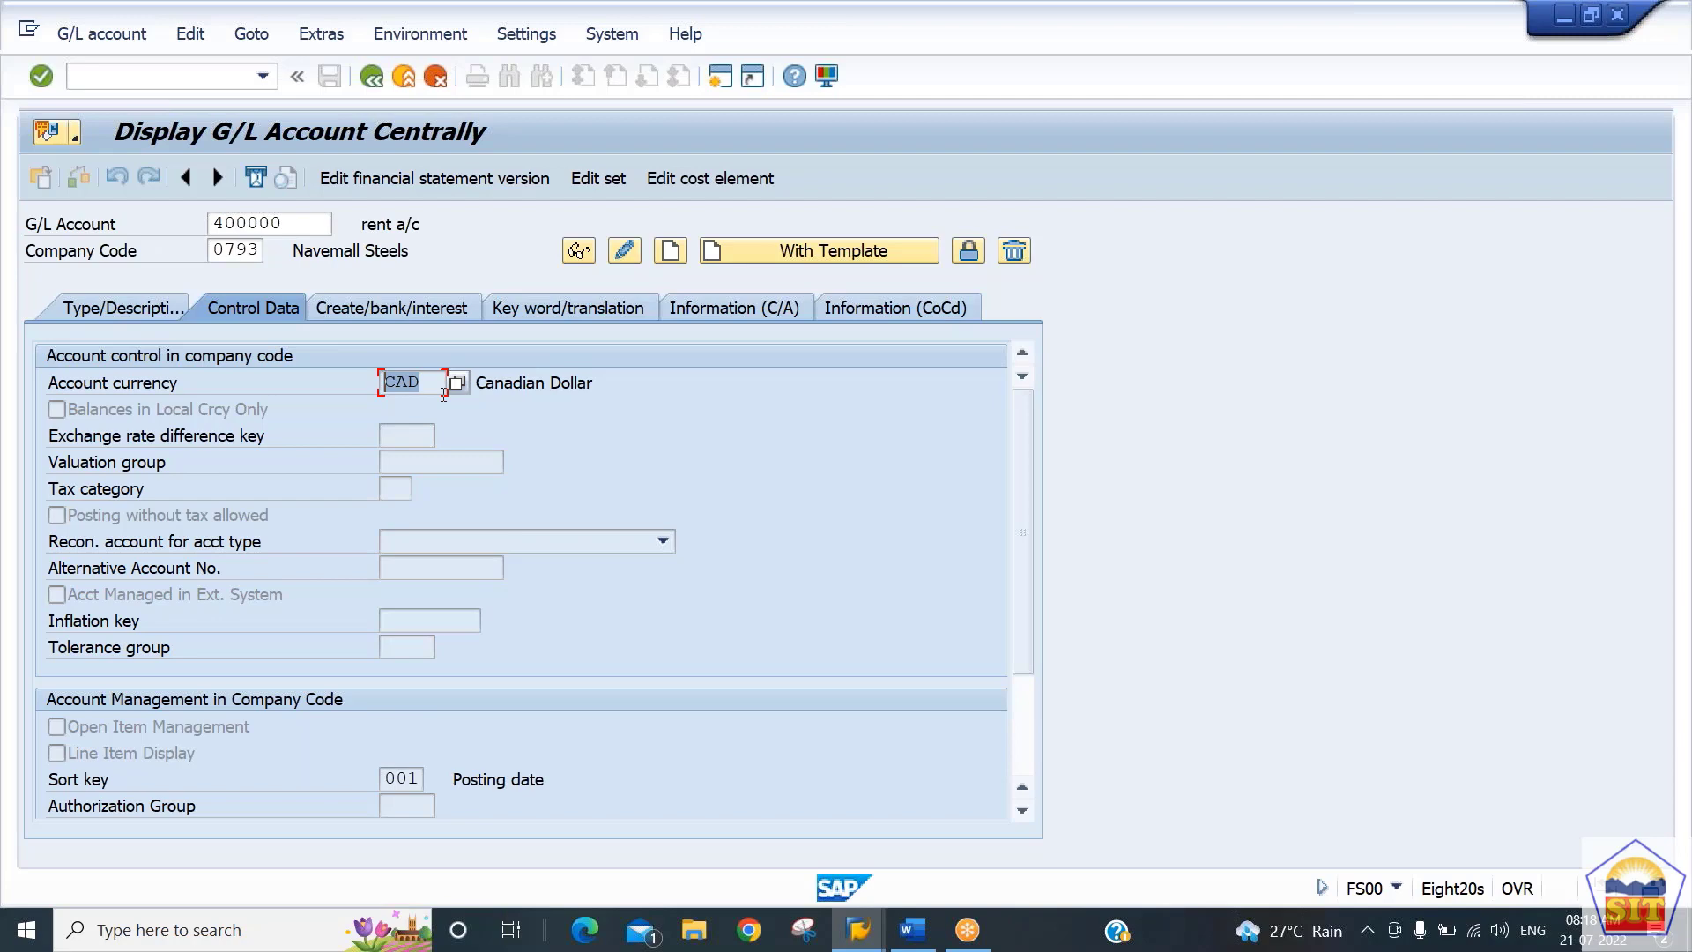
drag(425, 384, 337, 383)
click(276, 313)
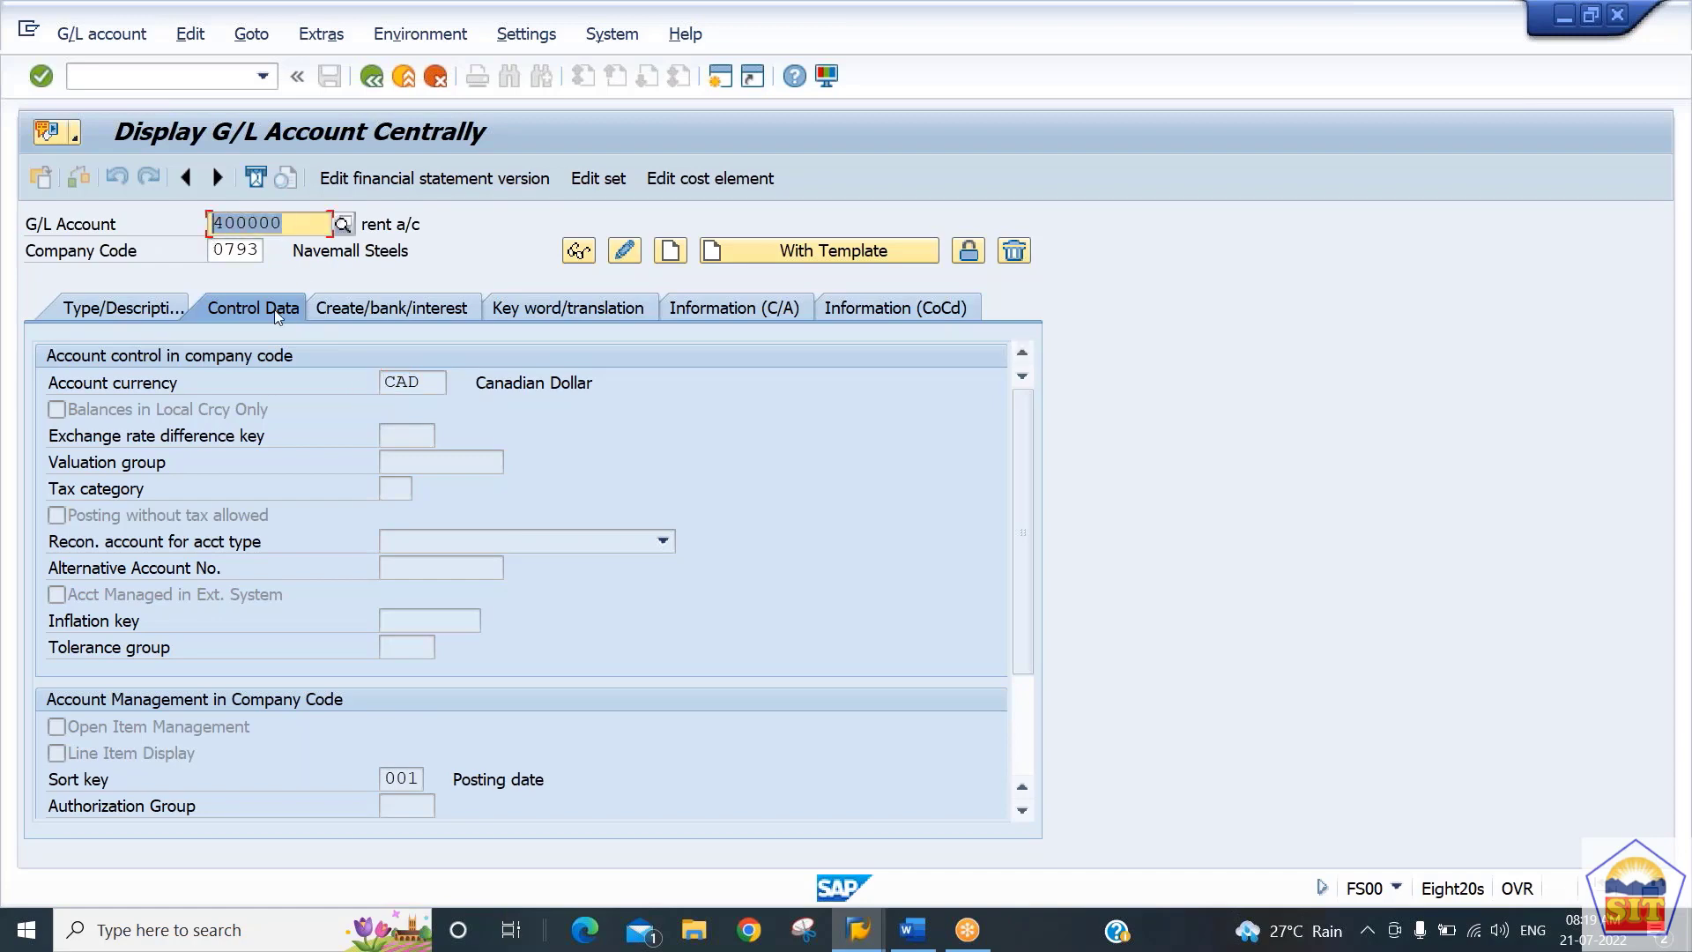
click(423, 384)
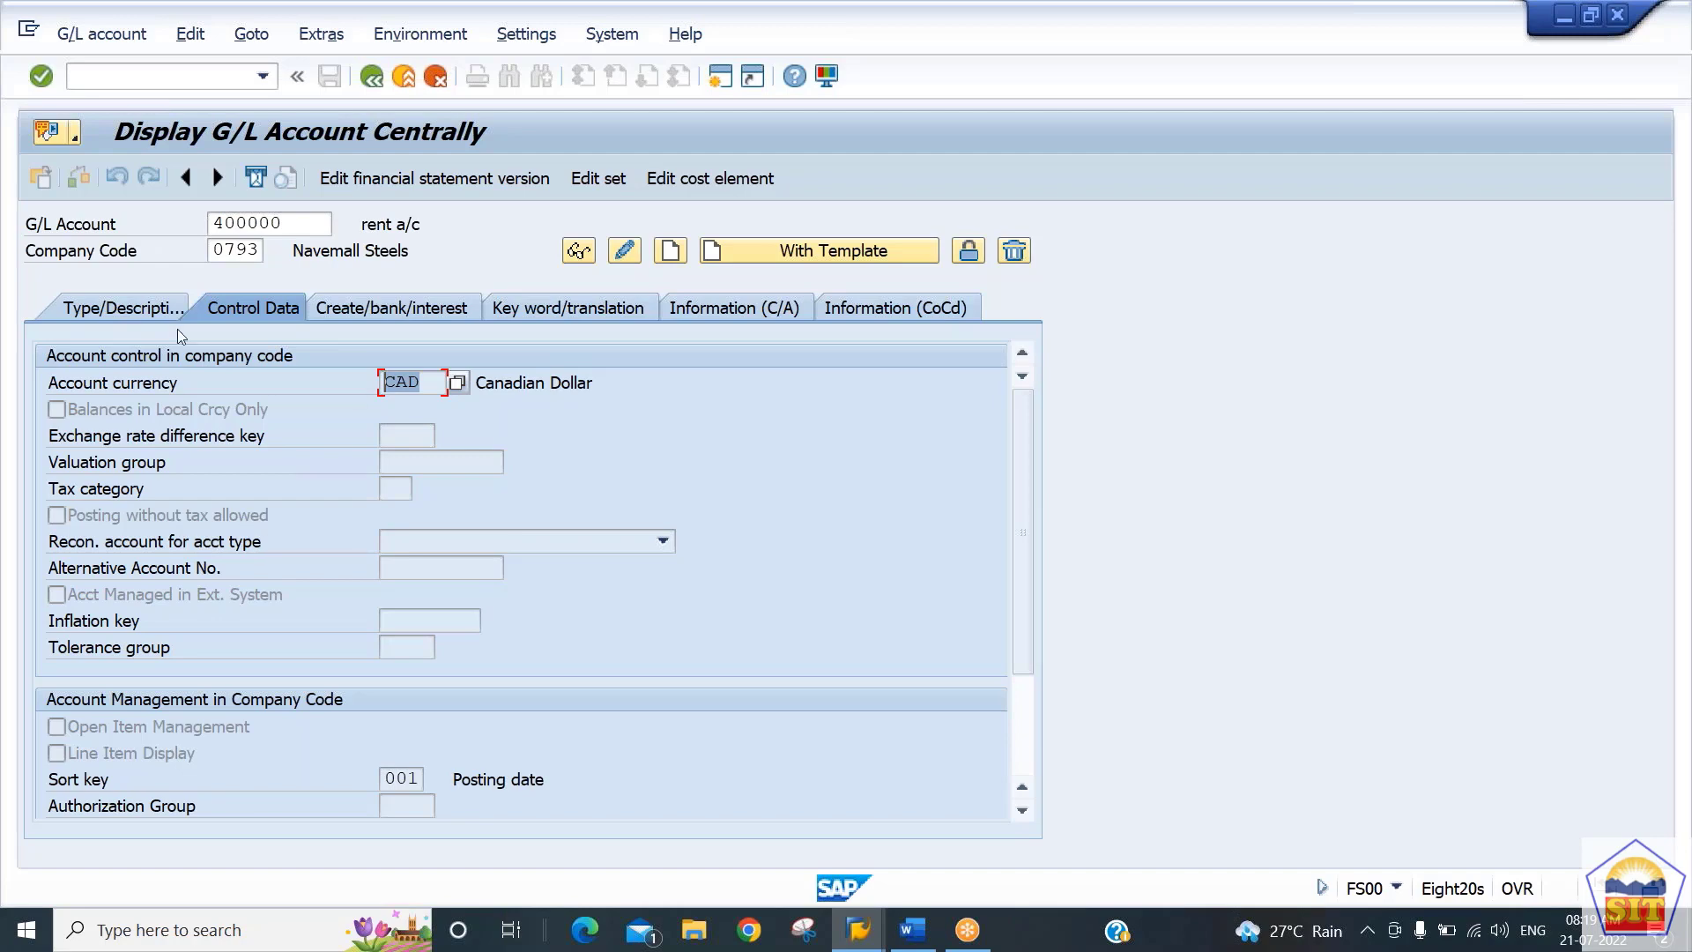
Restart transaction FS00 to edit G/L accounts centrally
click(162, 79)
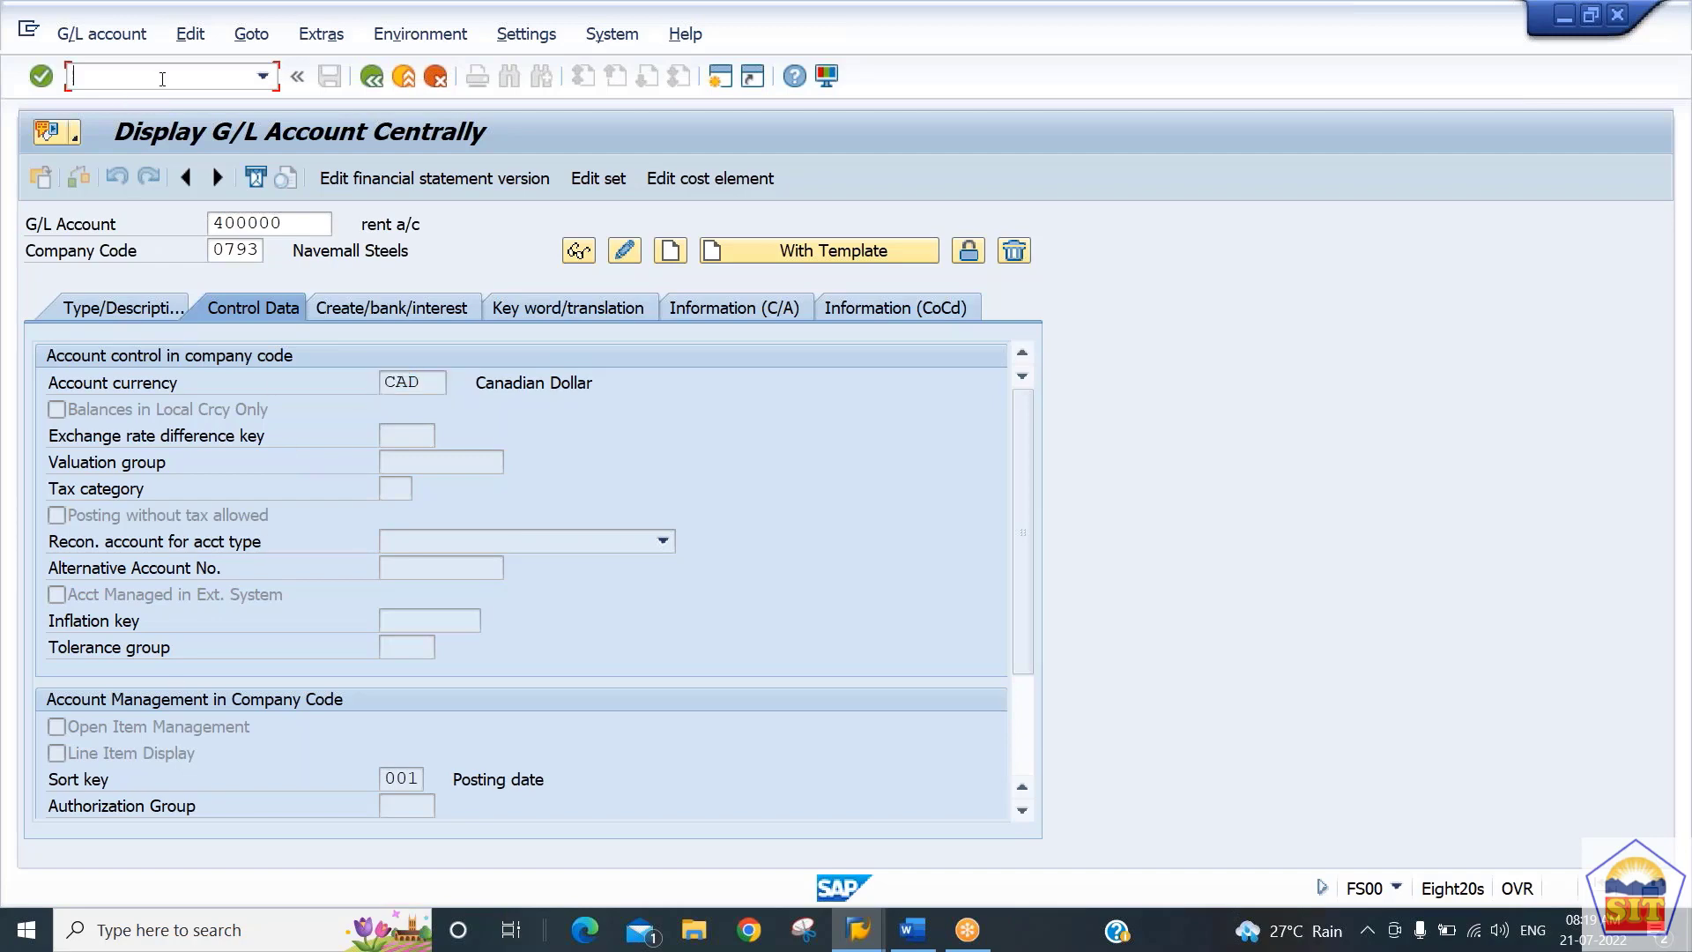
text(/nfs00)
key(Return)
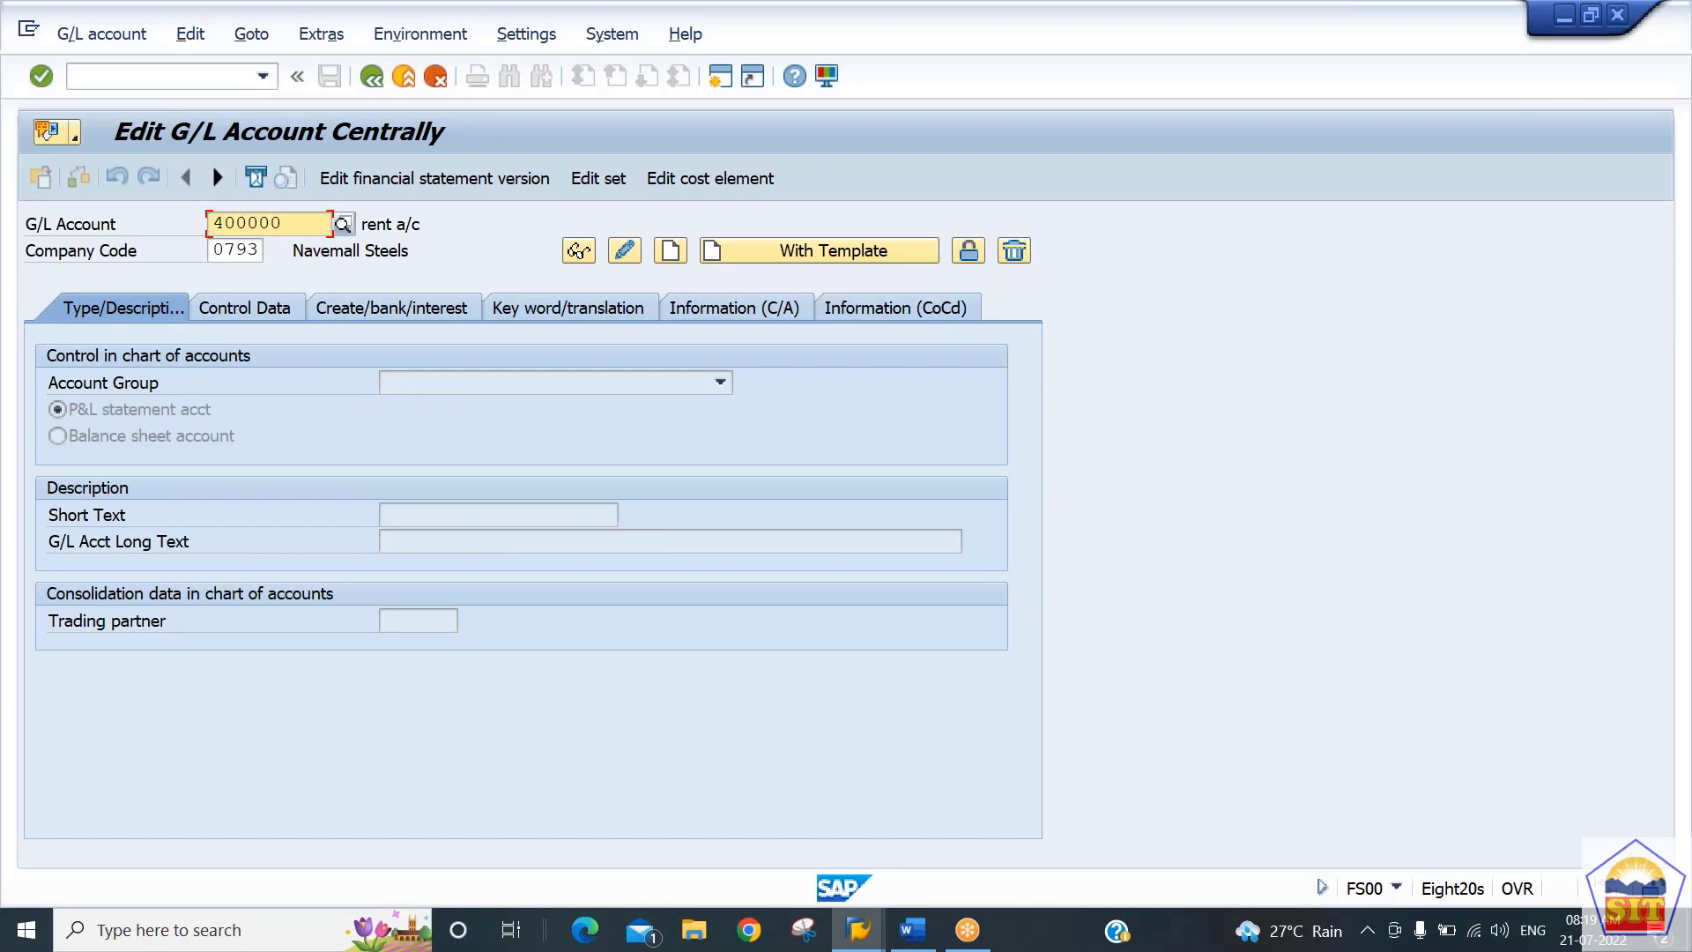
Start transaction OBD4 in a new session and position the account groups list at chart of accounts 10IN
click(725, 80)
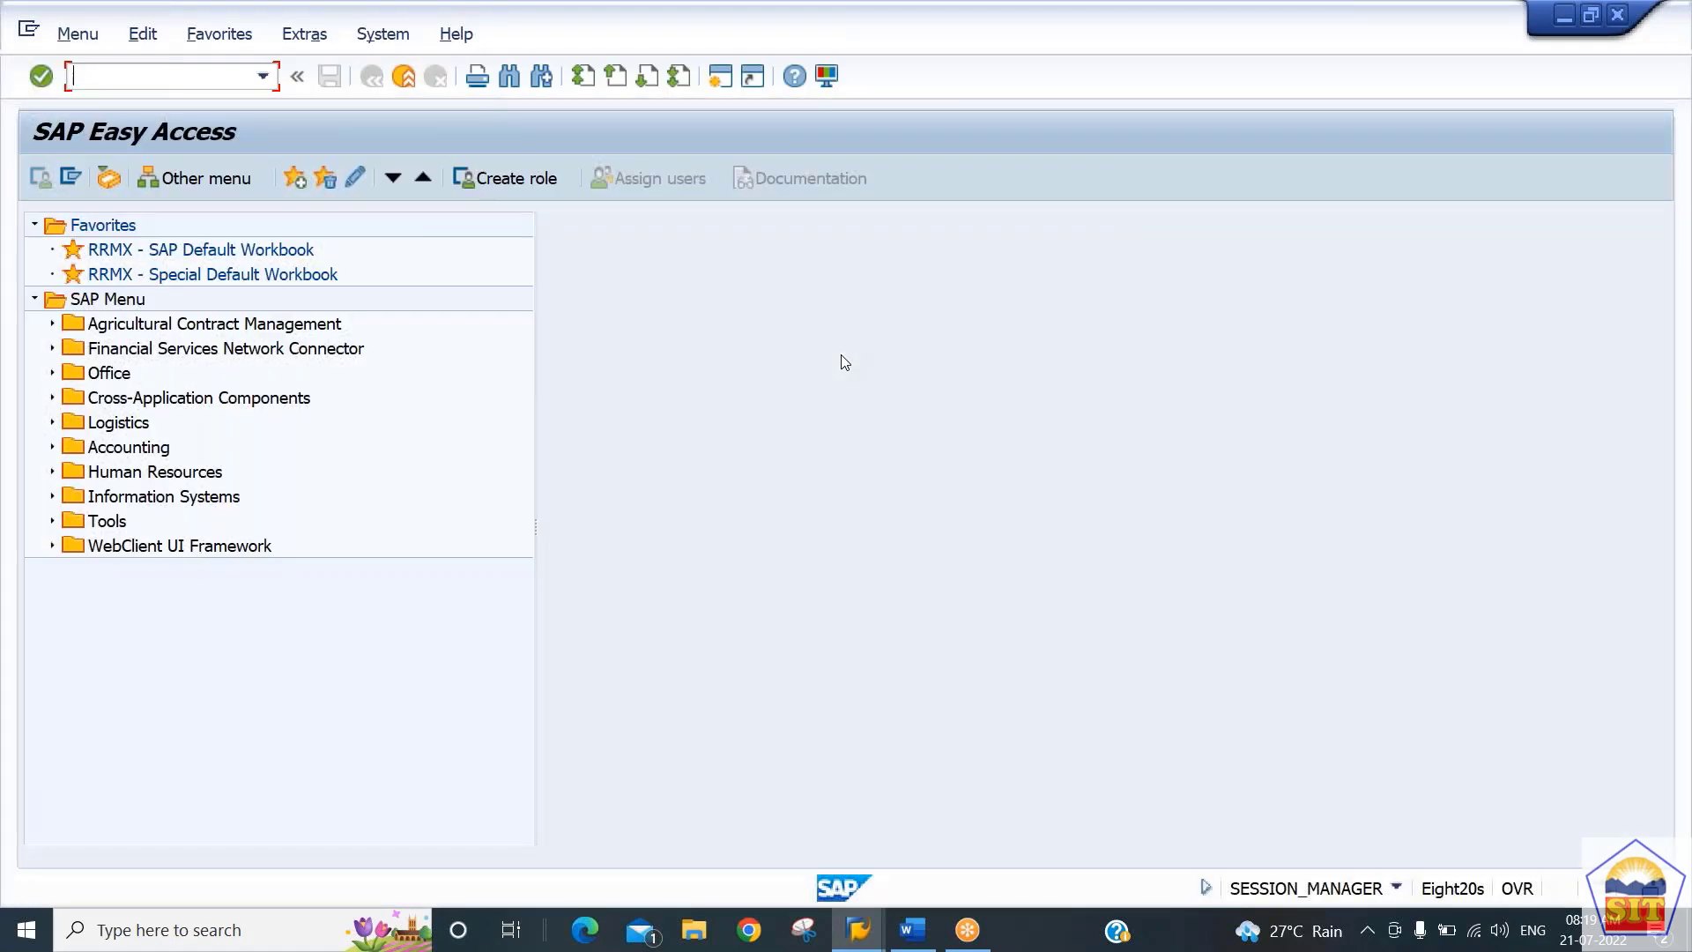
text(obd4)
key(Return)
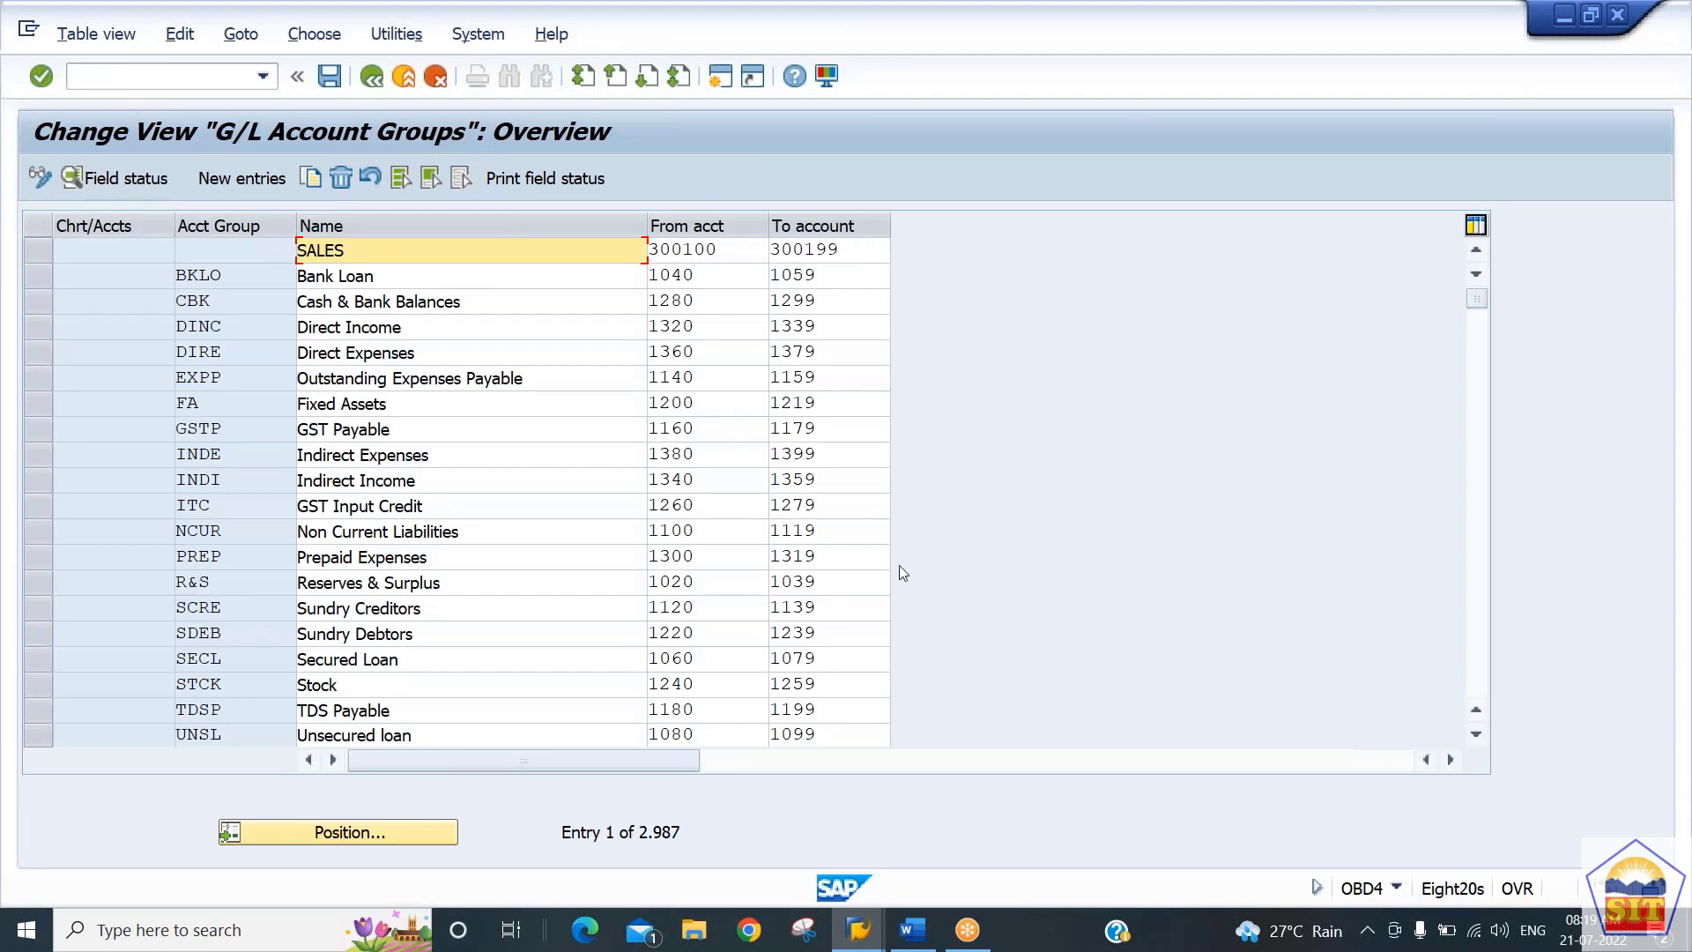
click(298, 843)
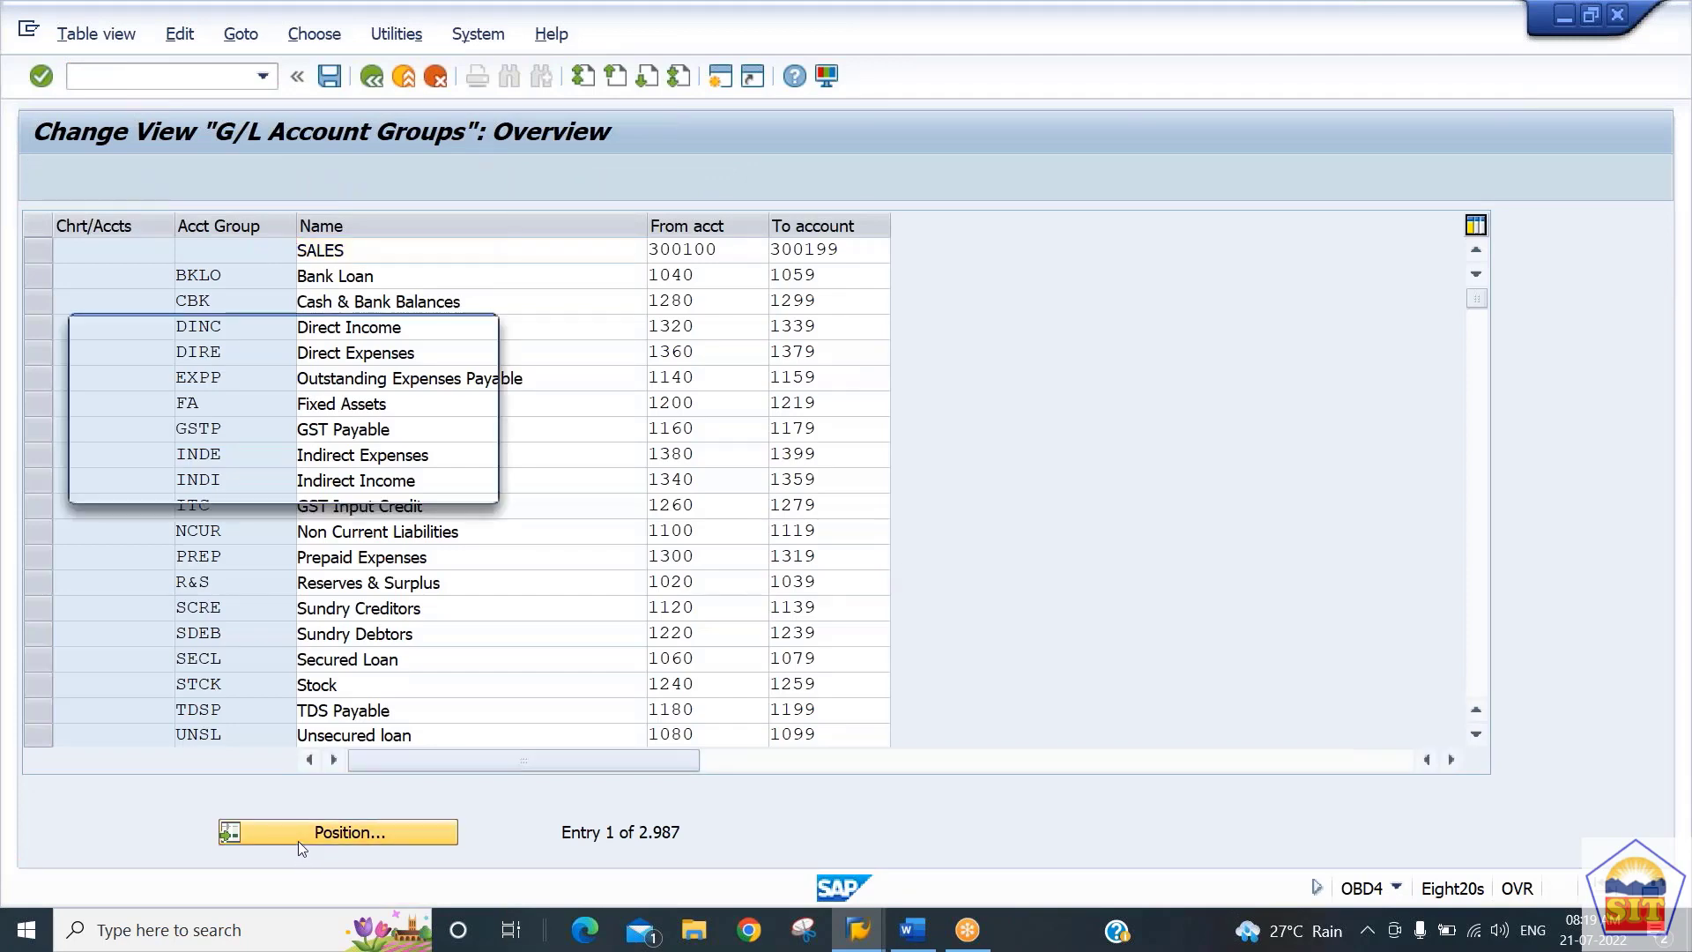
text(10in)
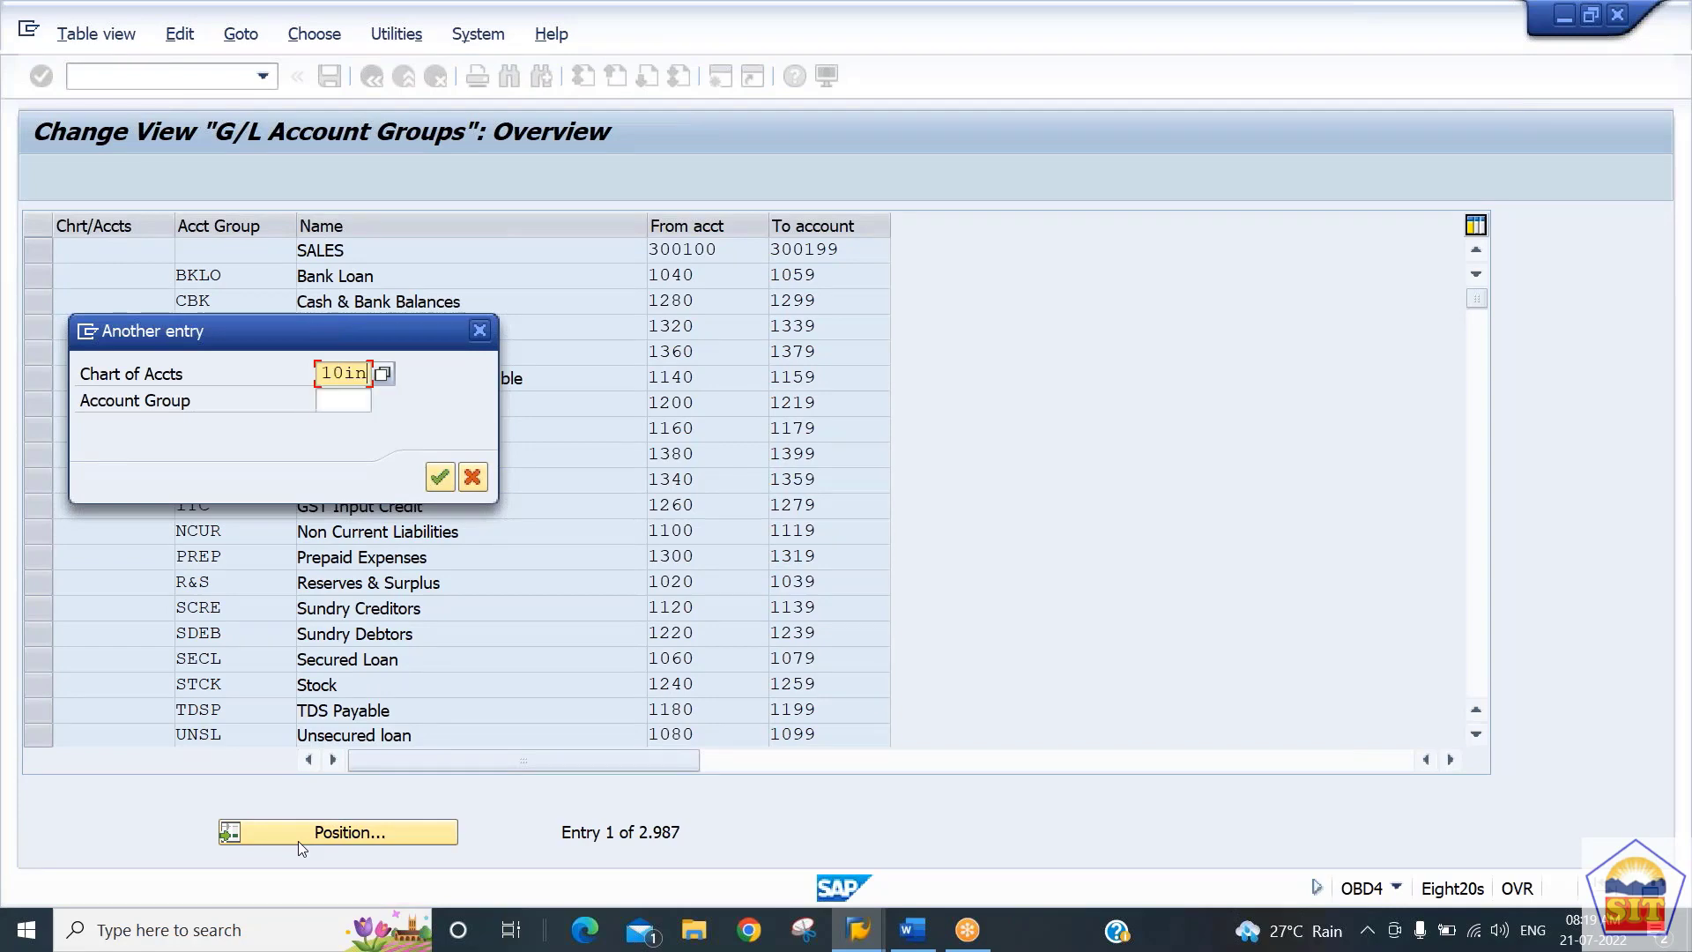
key(Return)
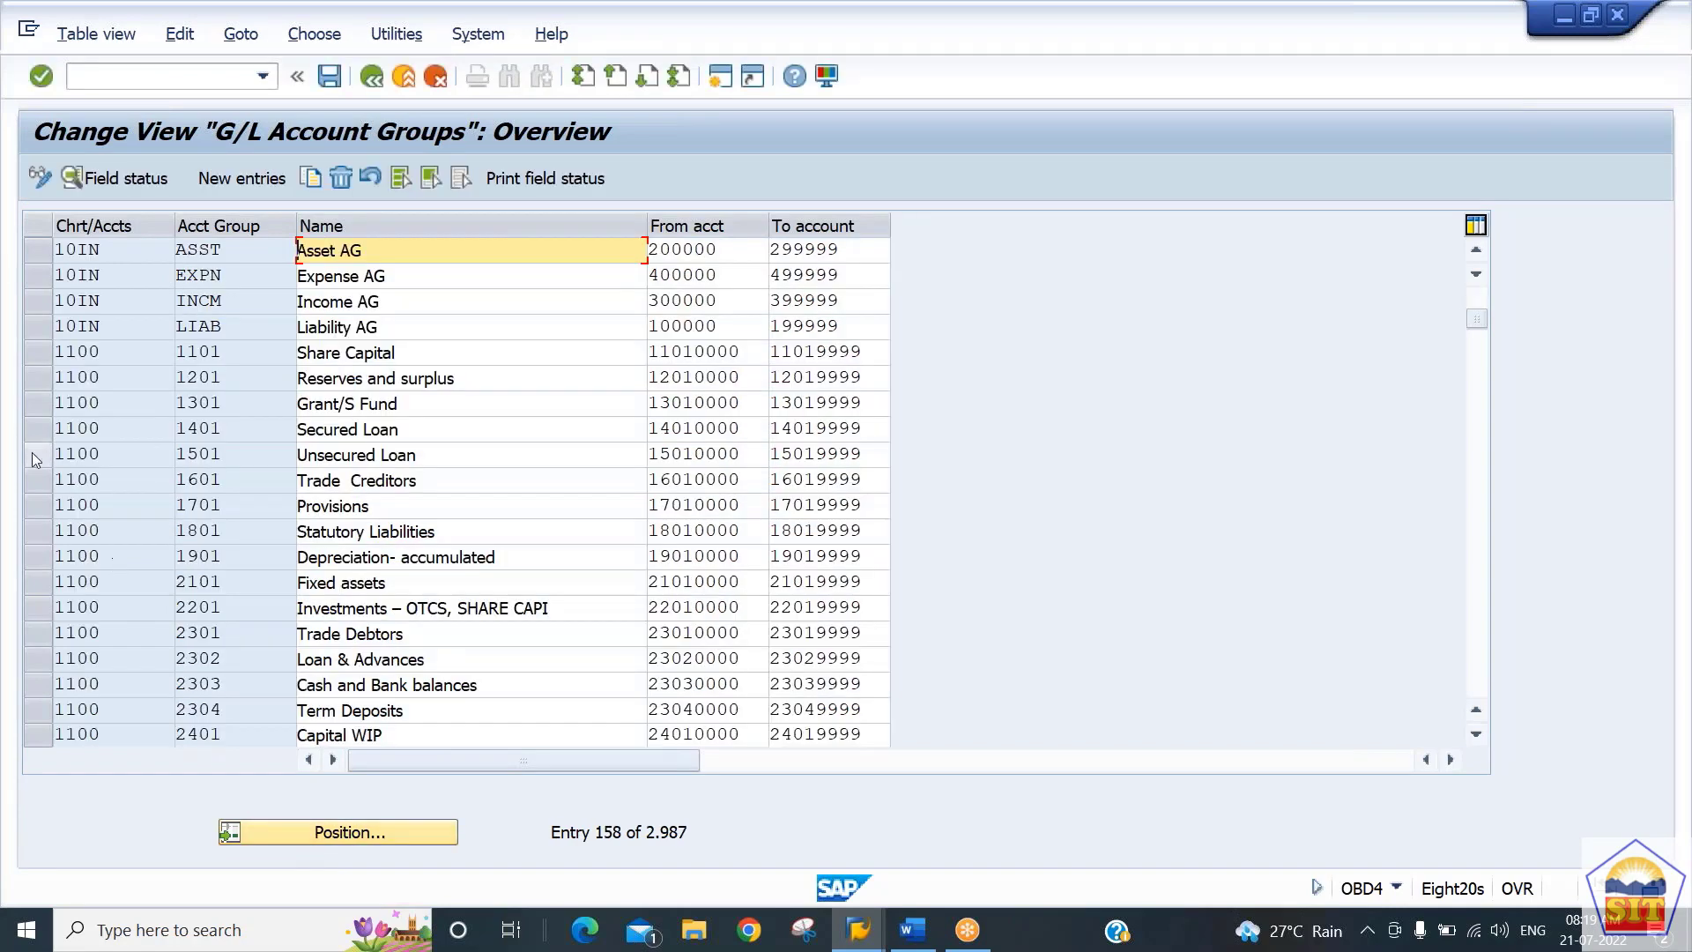
Examine the account groups of chart 10IN and the Liability AG number range, and return to the FS00 session
drag(37, 249, 39, 333)
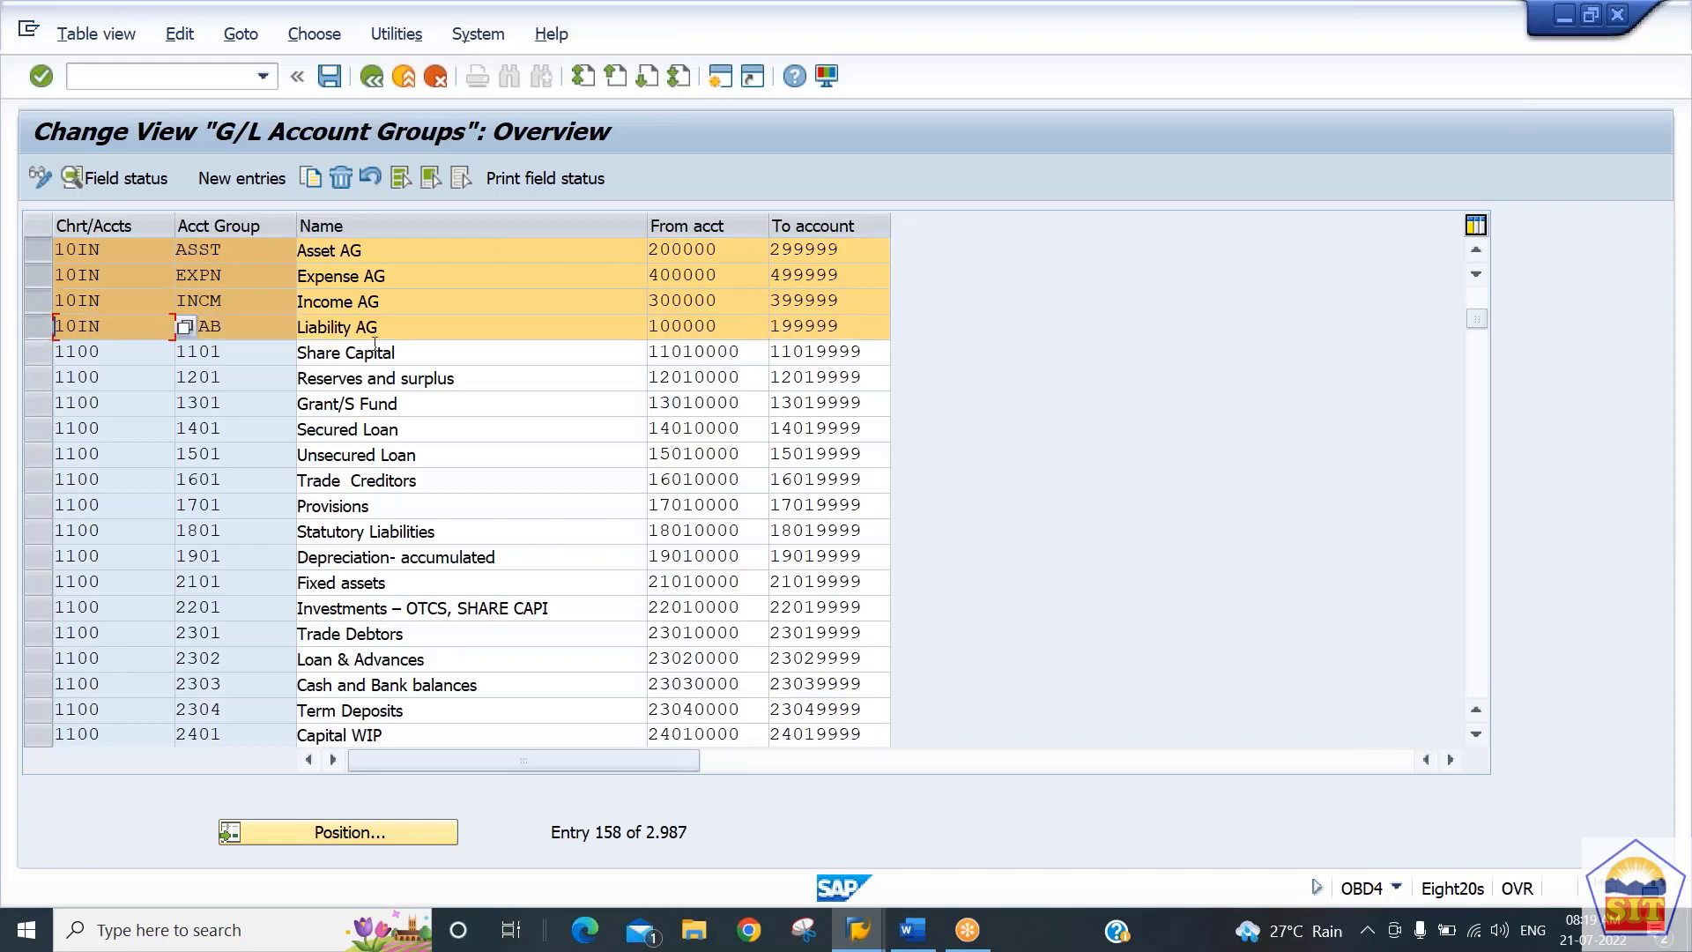
click(418, 334)
click(403, 251)
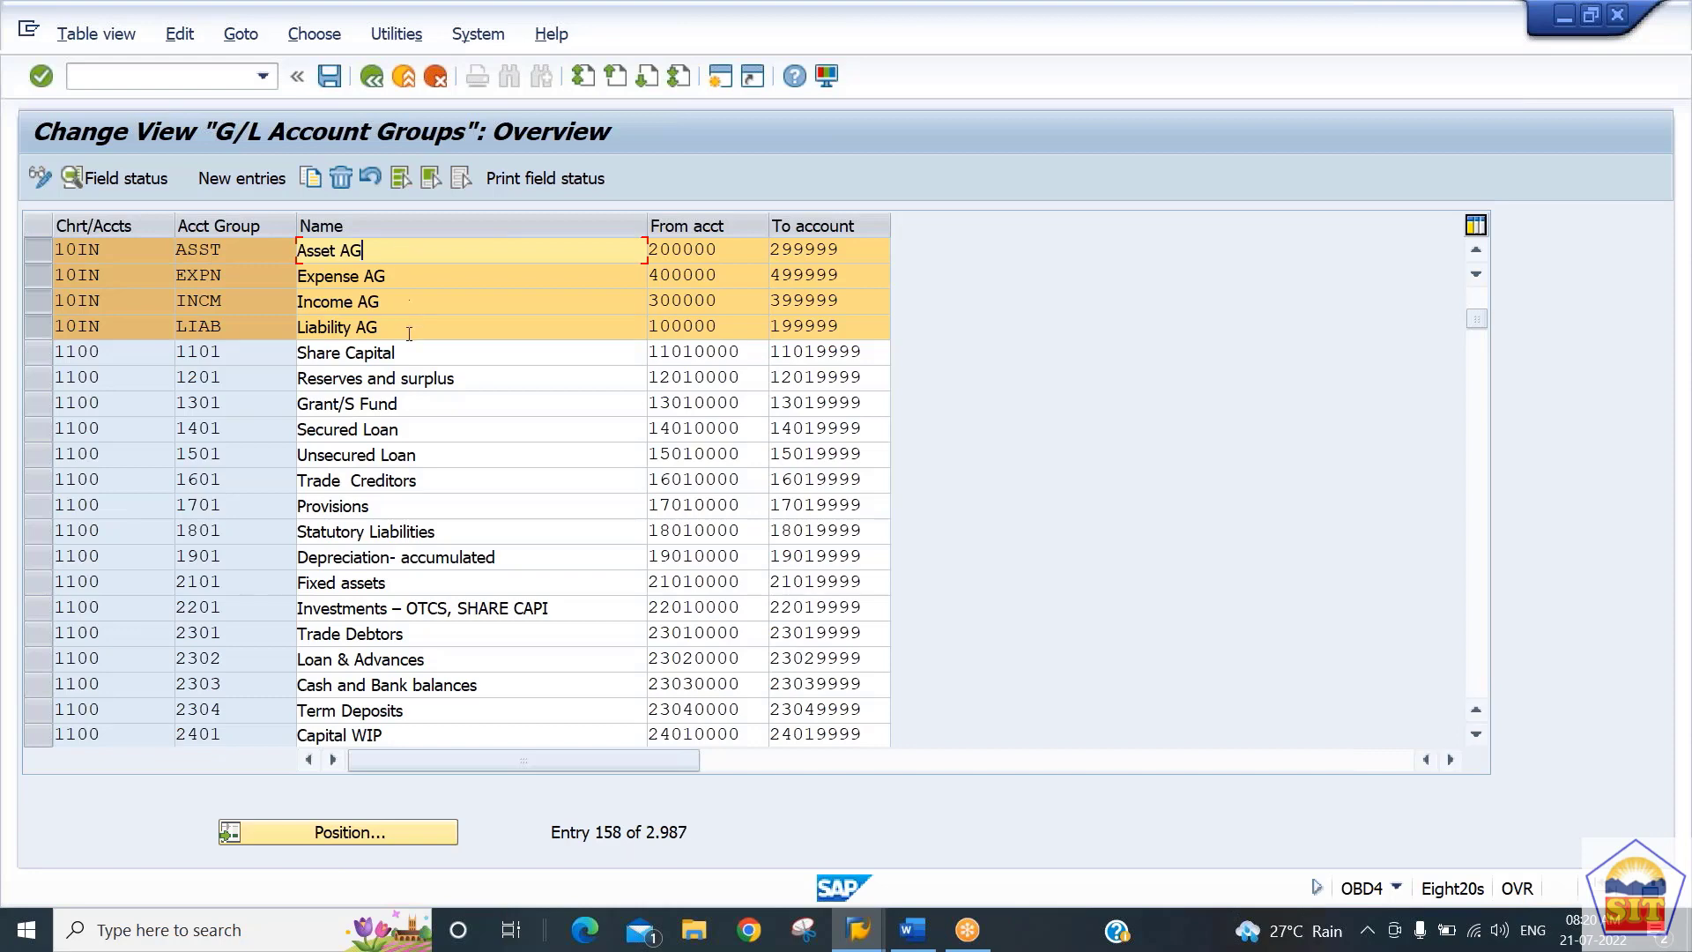
click(408, 329)
click(396, 280)
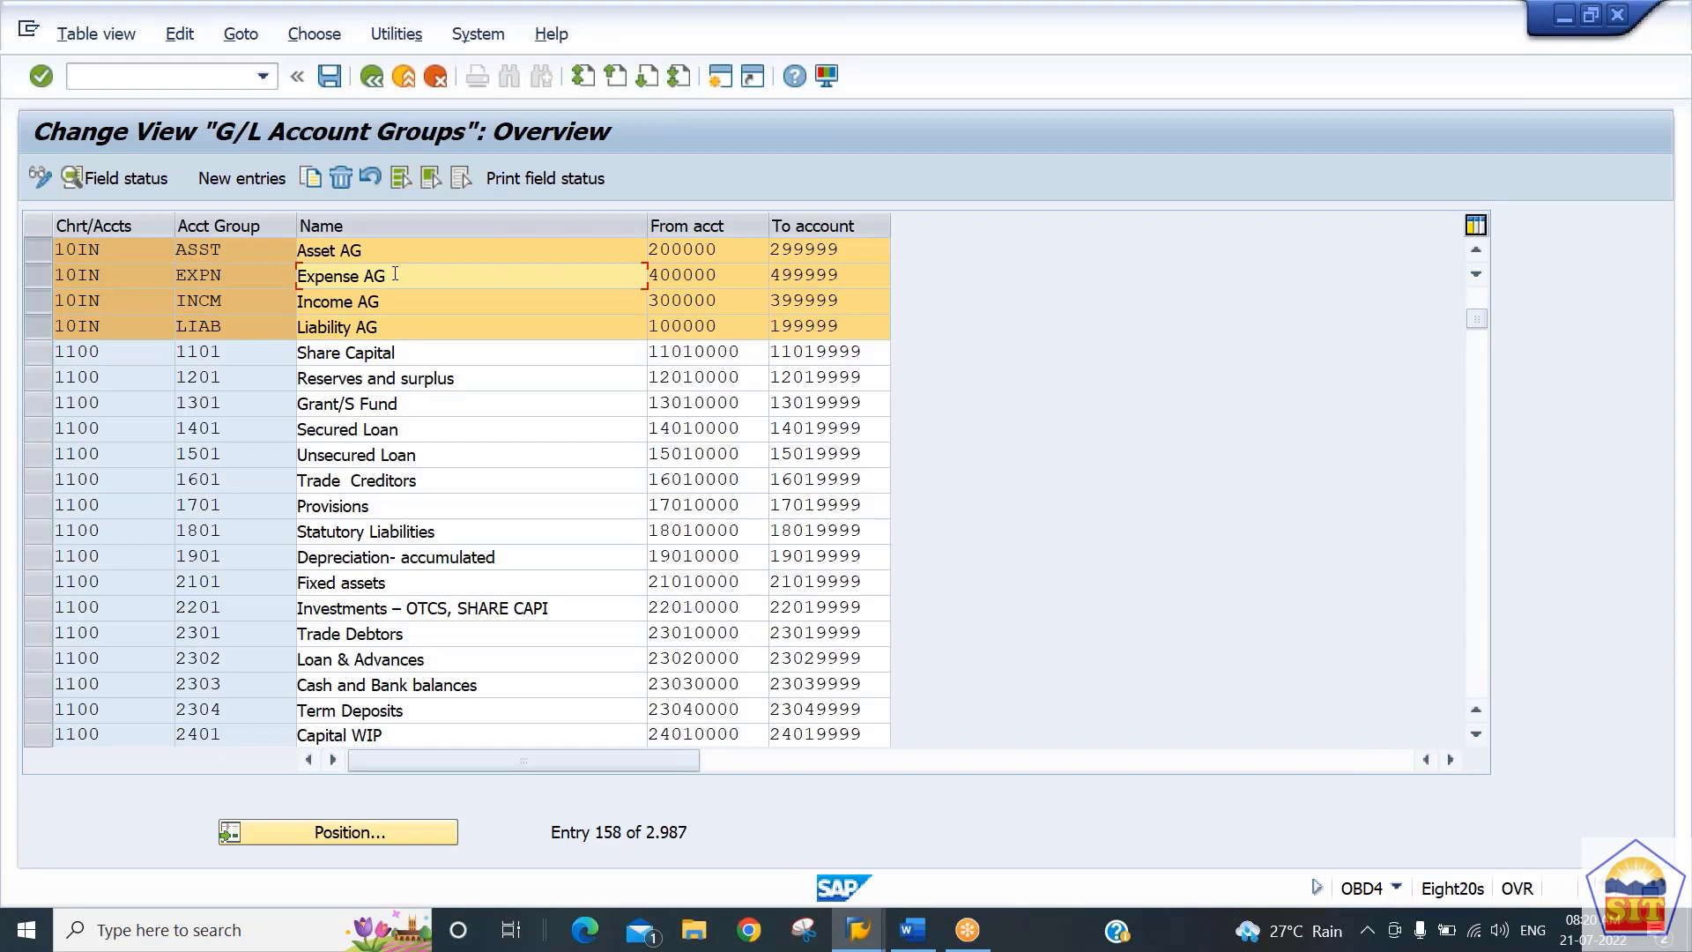
click(392, 302)
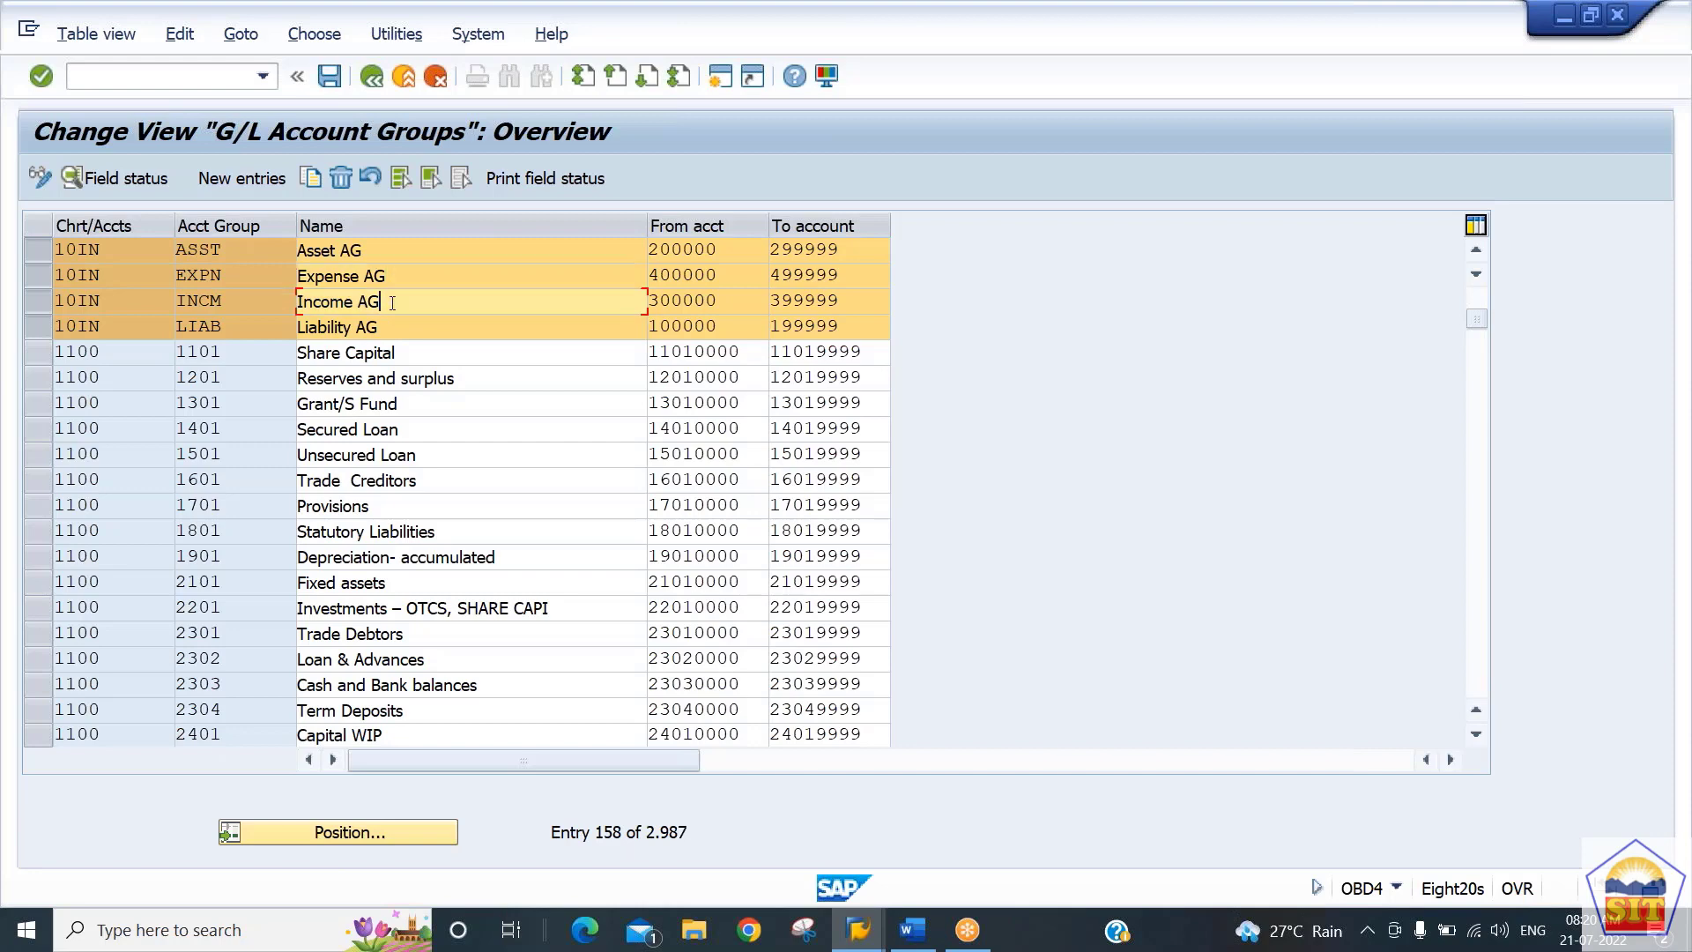
click(455, 328)
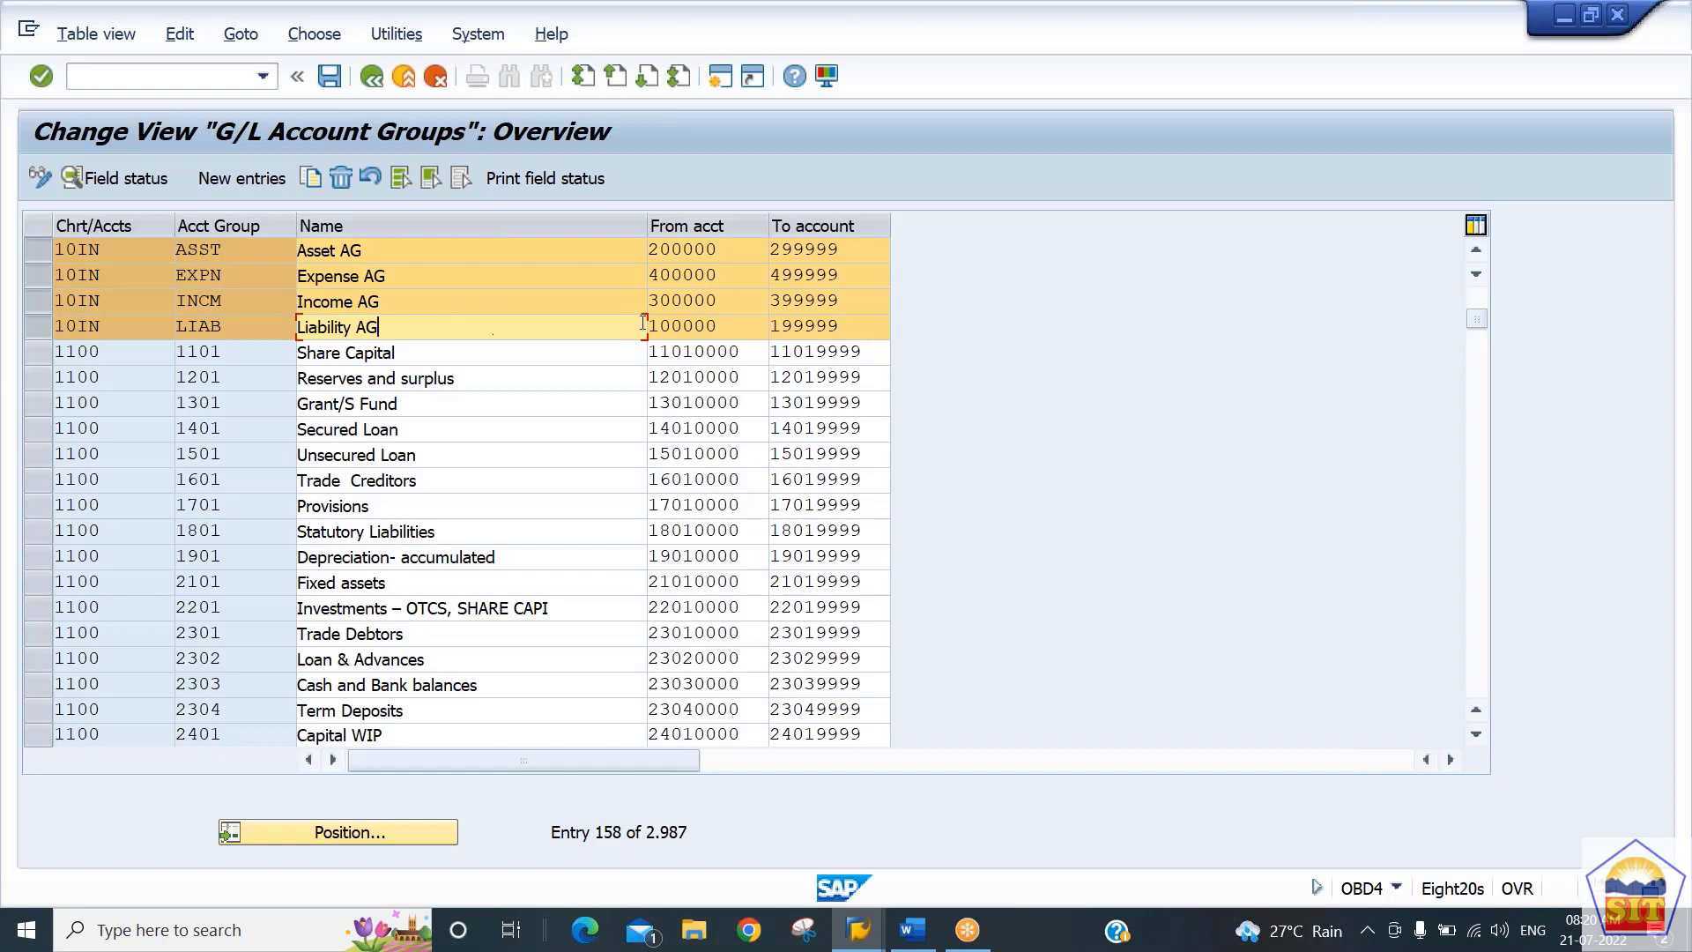
double_click(737, 326)
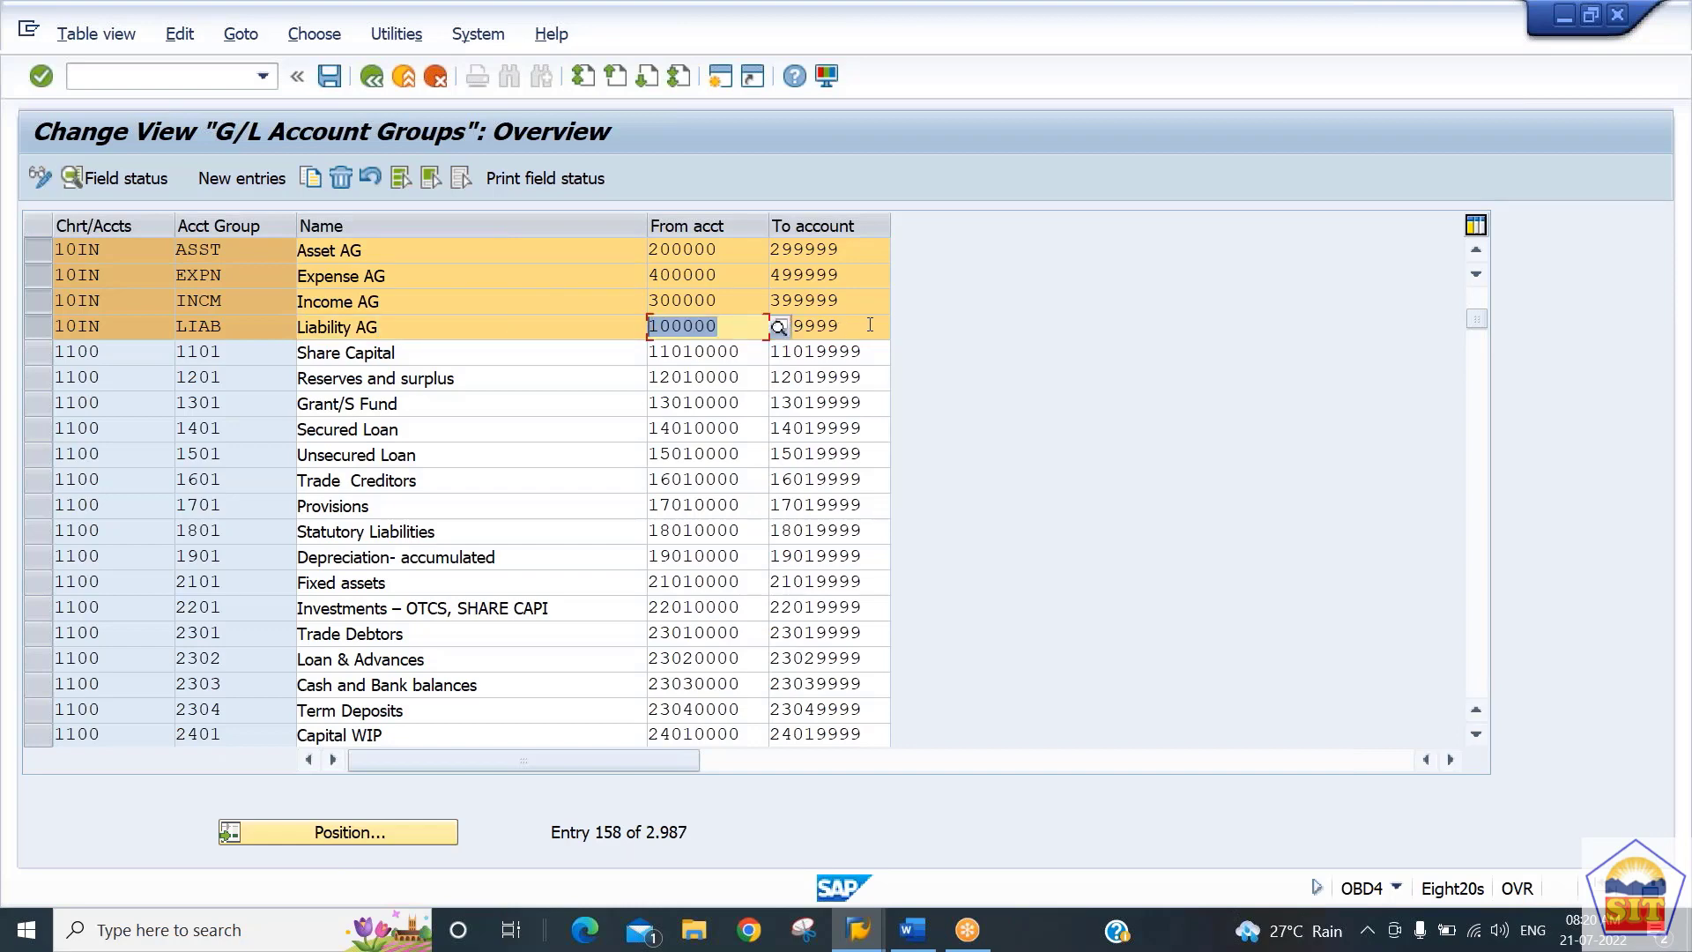
click(842, 329)
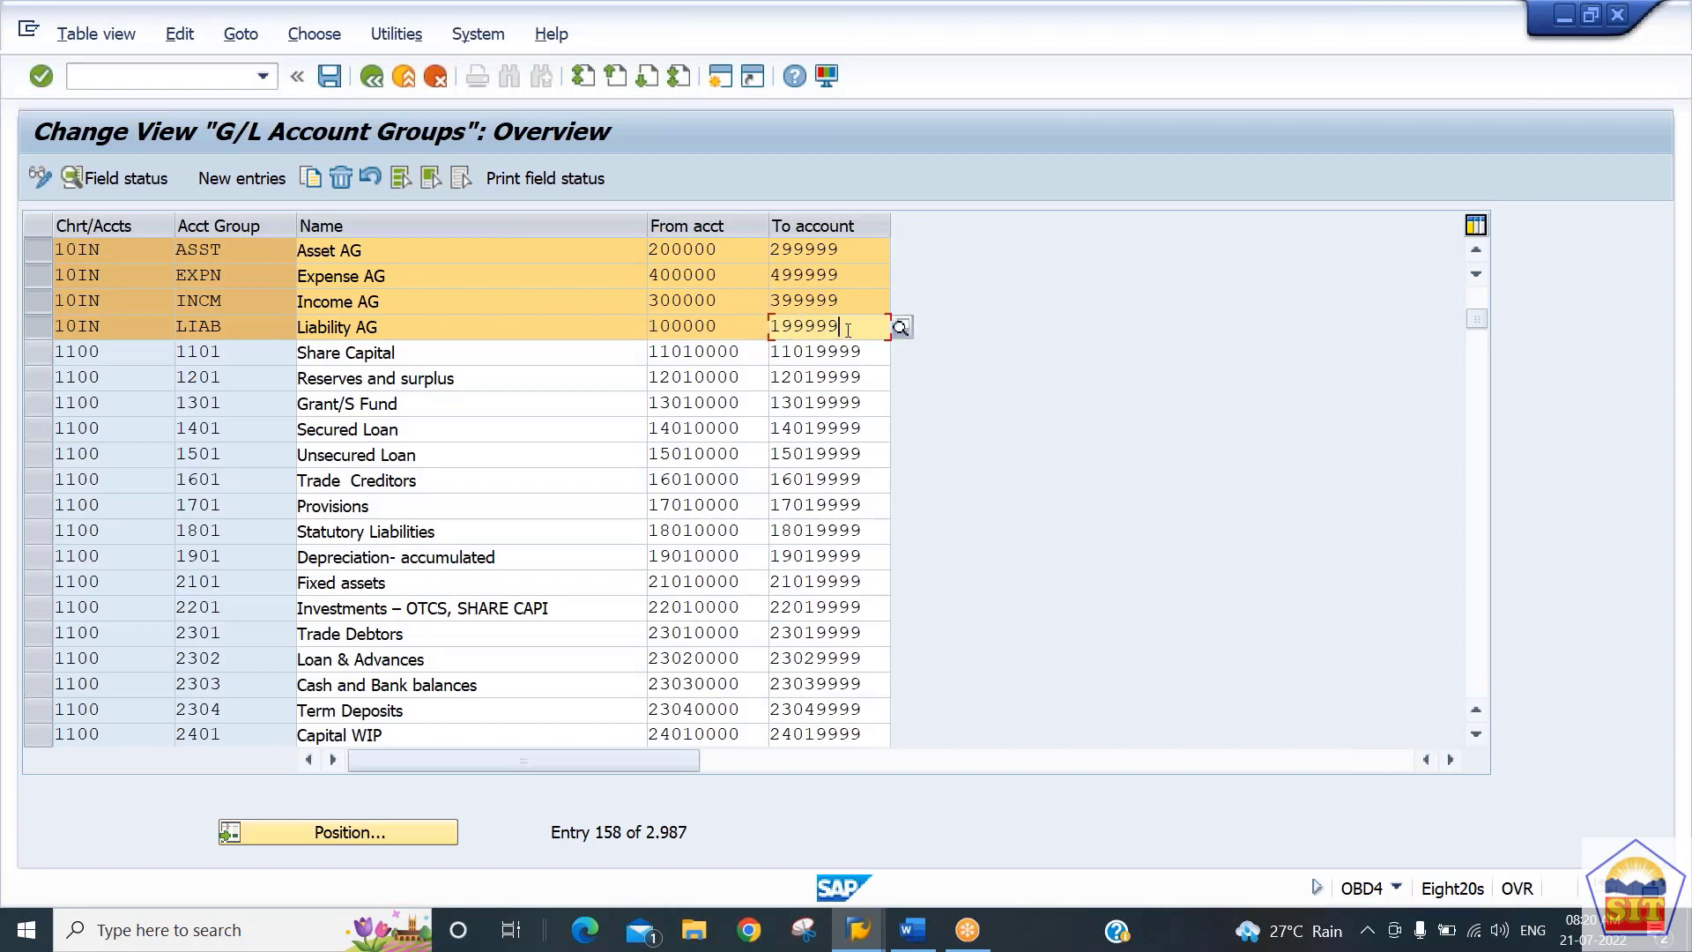
key(alt+Tab)
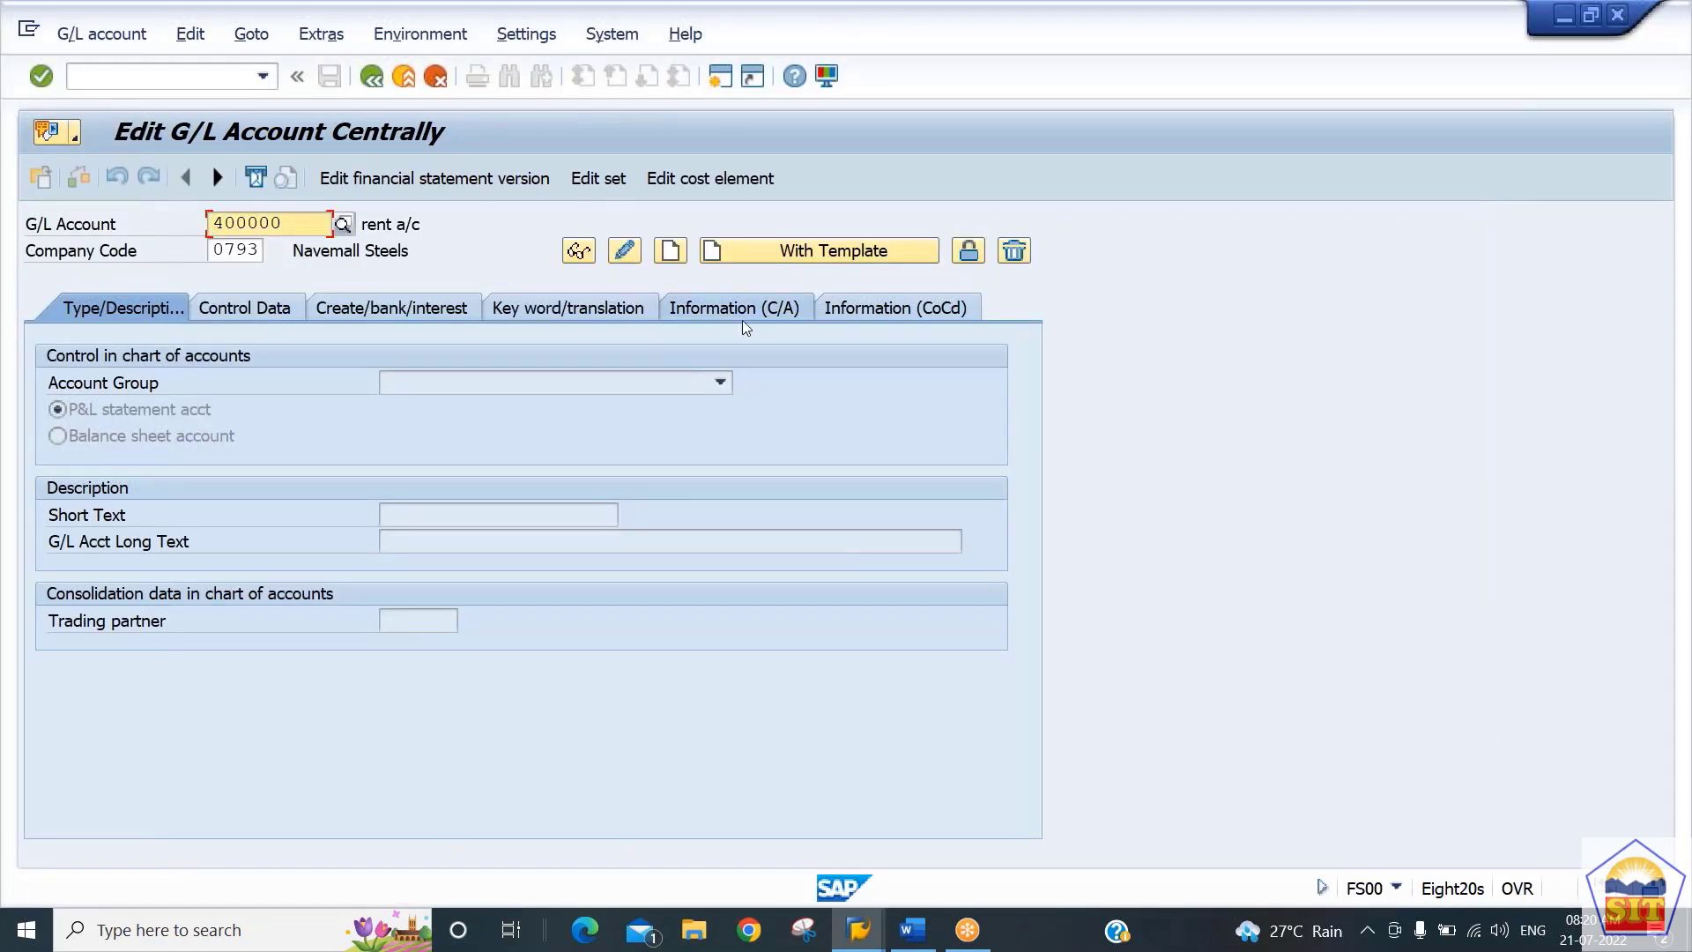
Start creating G/L account 100000 in company code 10IN
text(1000000)
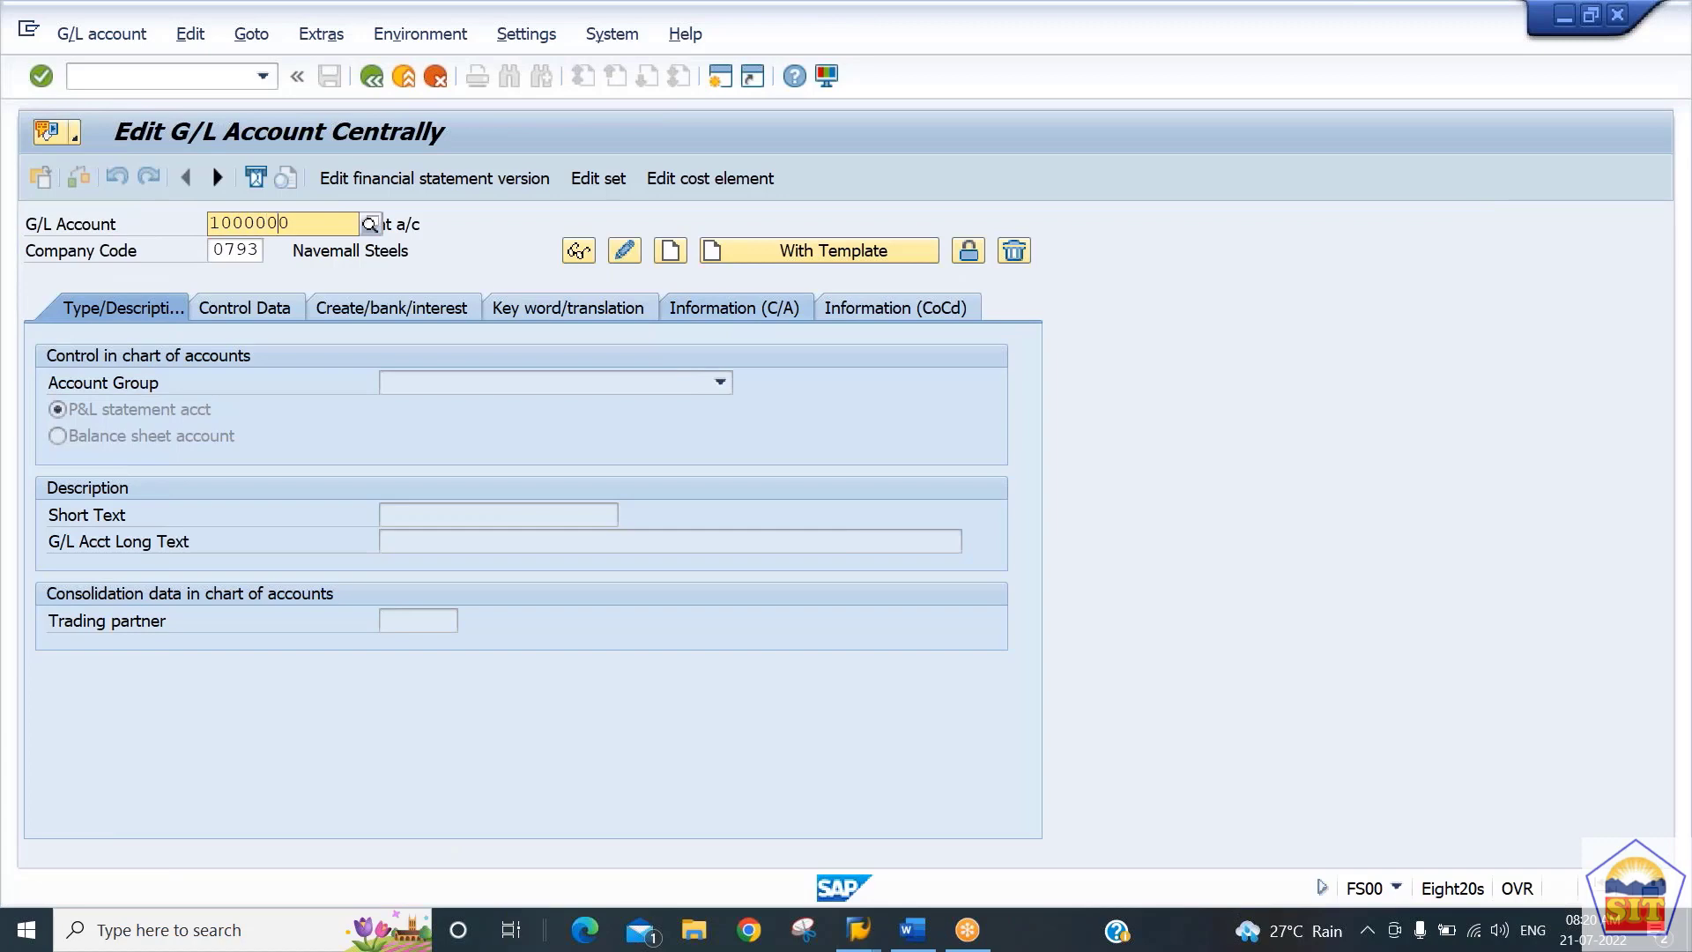
key(BackSpace)
key(Tab)
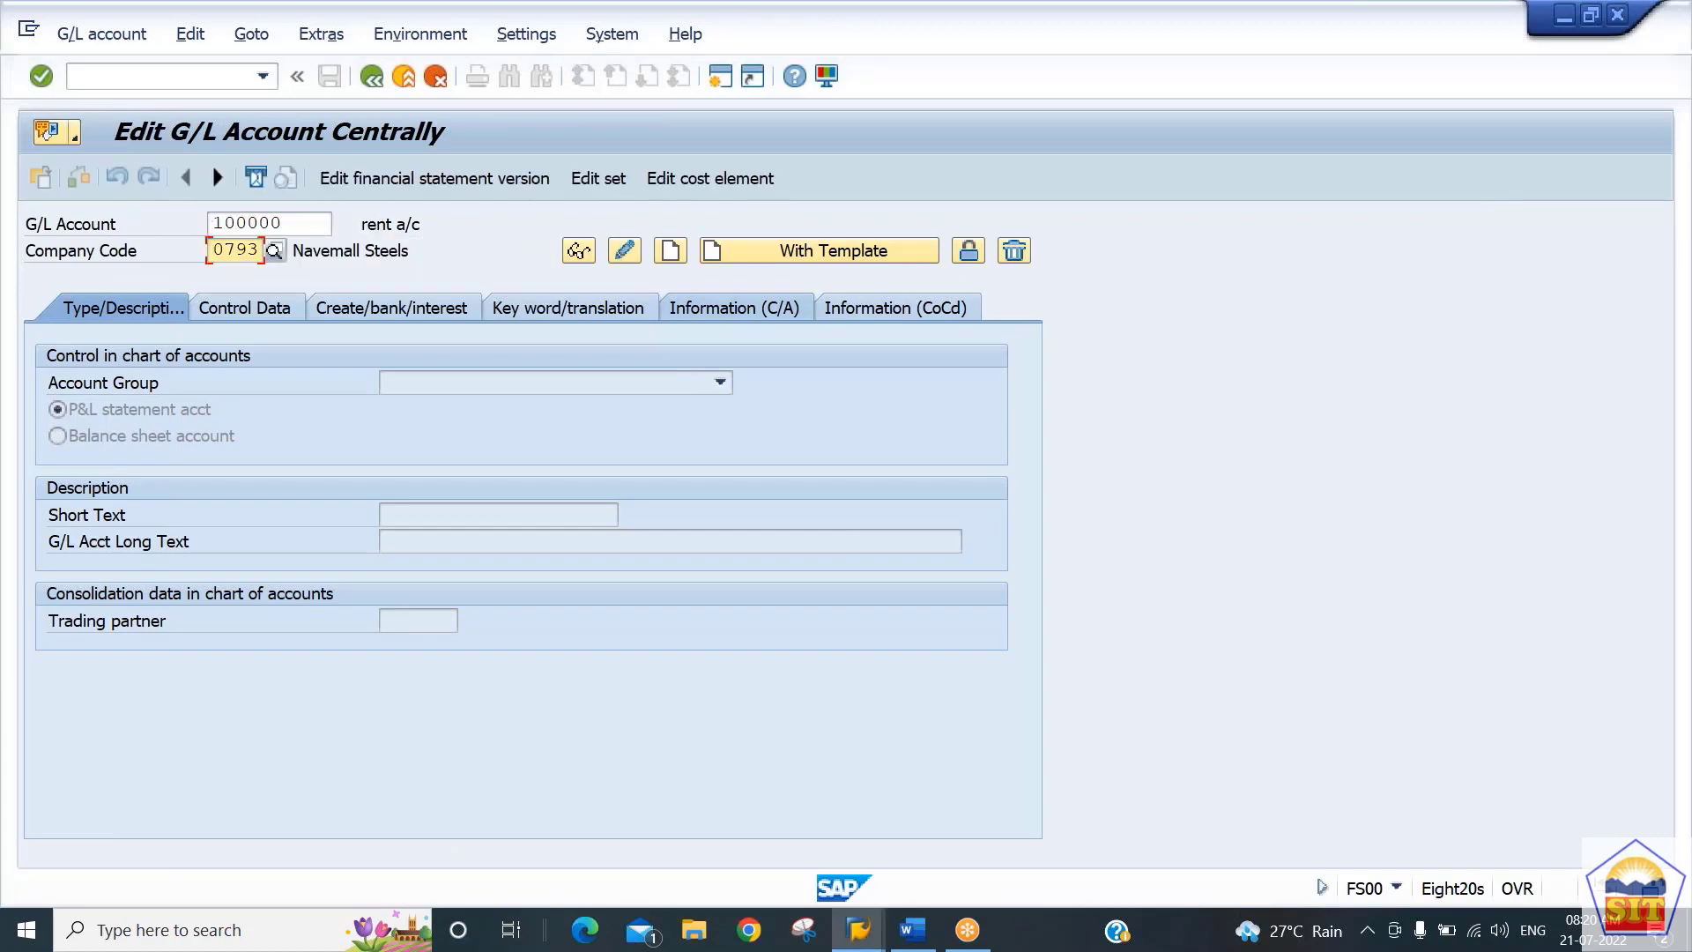
text(10in)
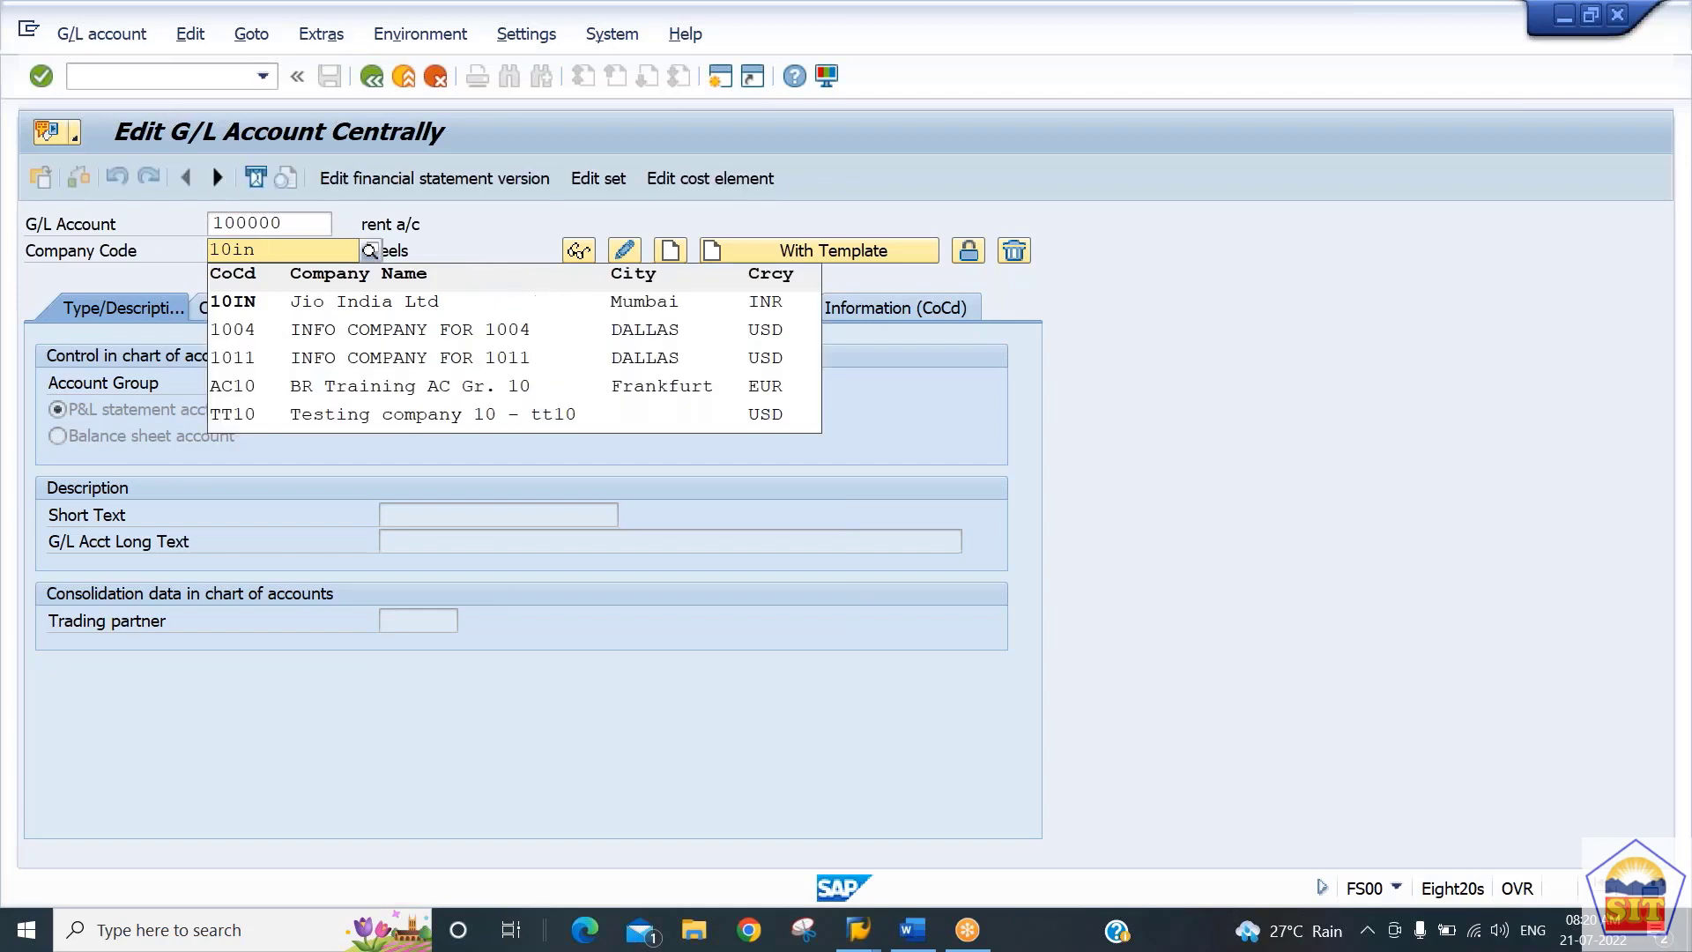
key(Return)
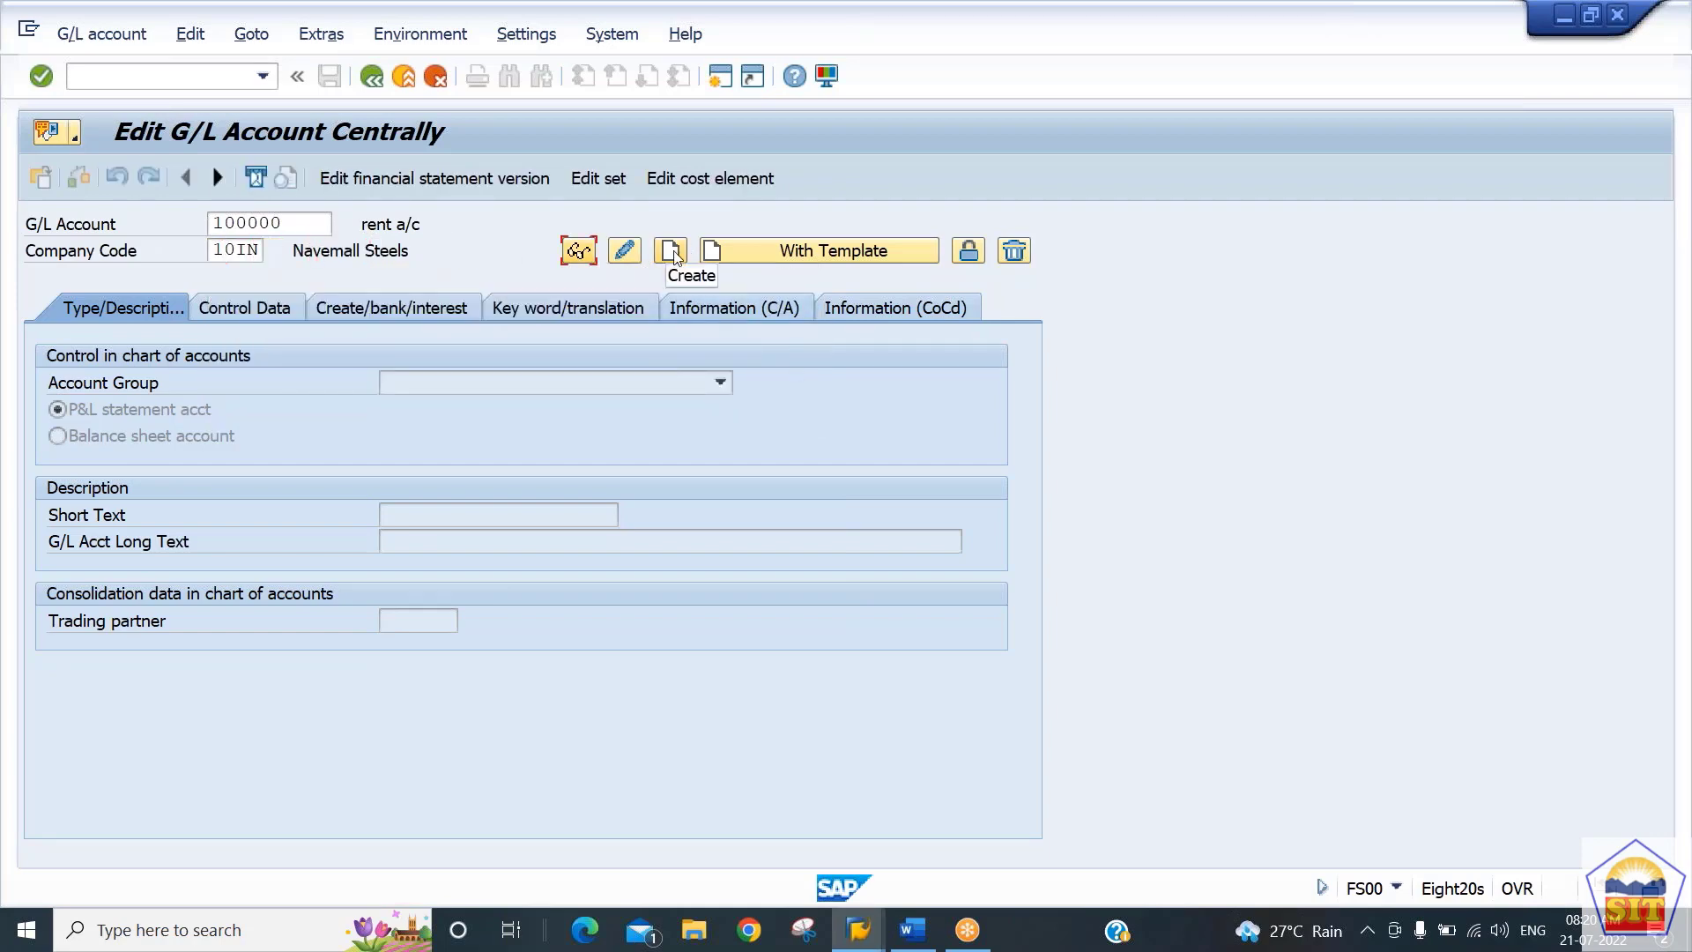
click(672, 253)
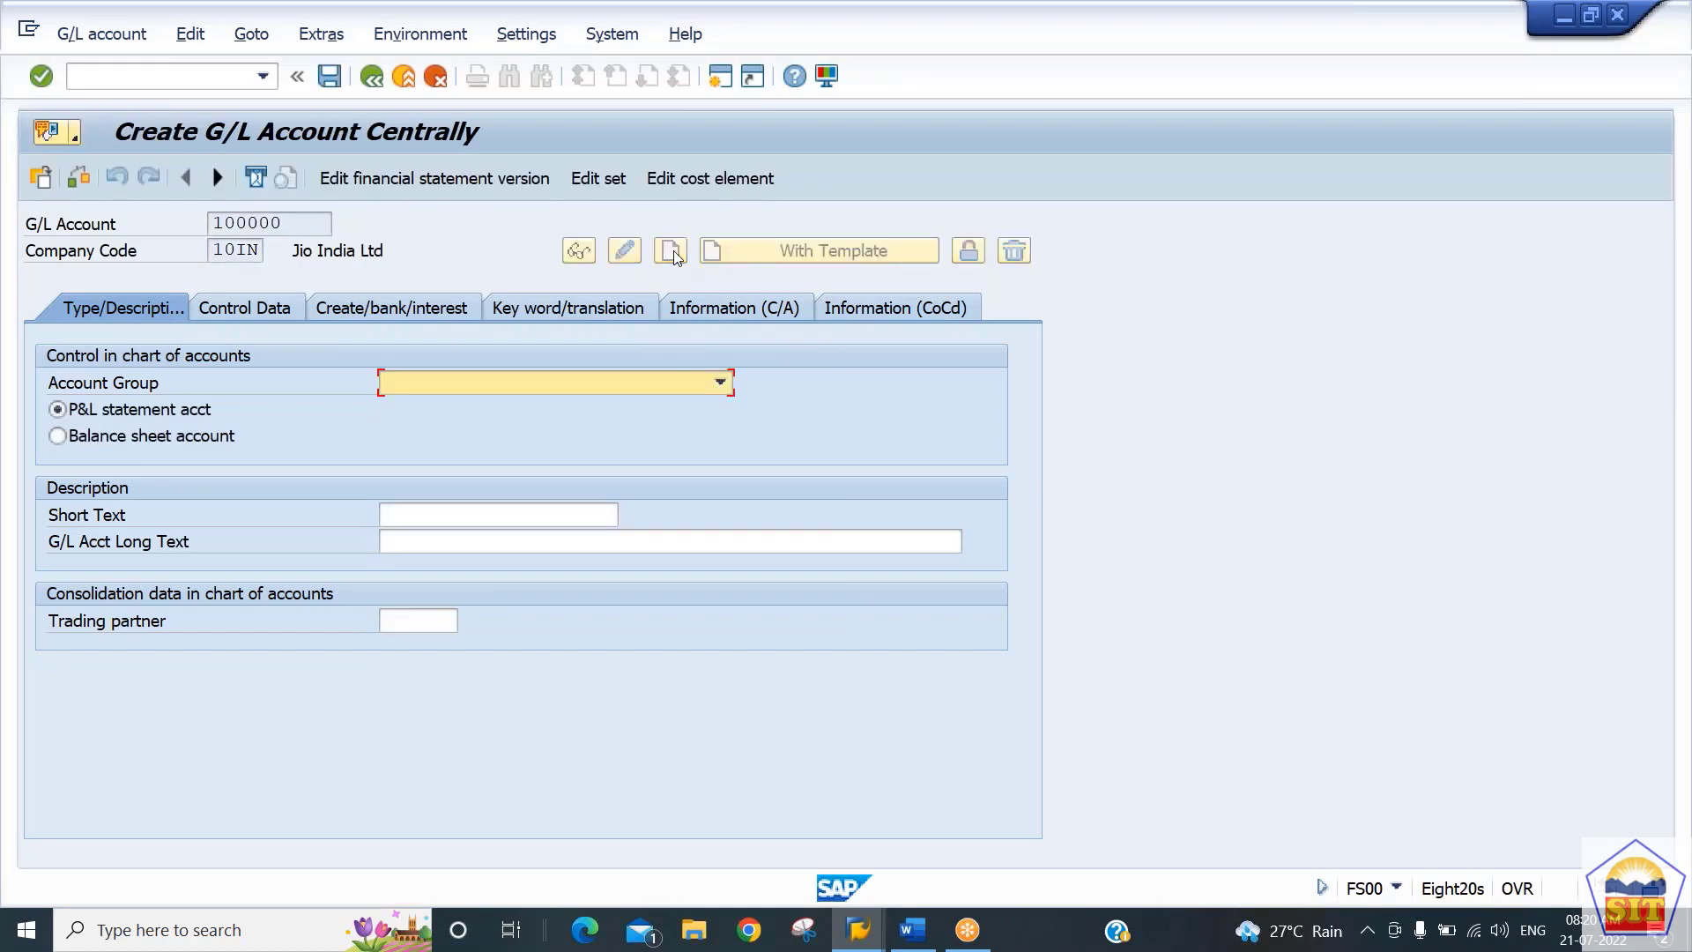
Assign the new account to account group LIAB Liability AG and classify it as a balance sheet account
click(504, 382)
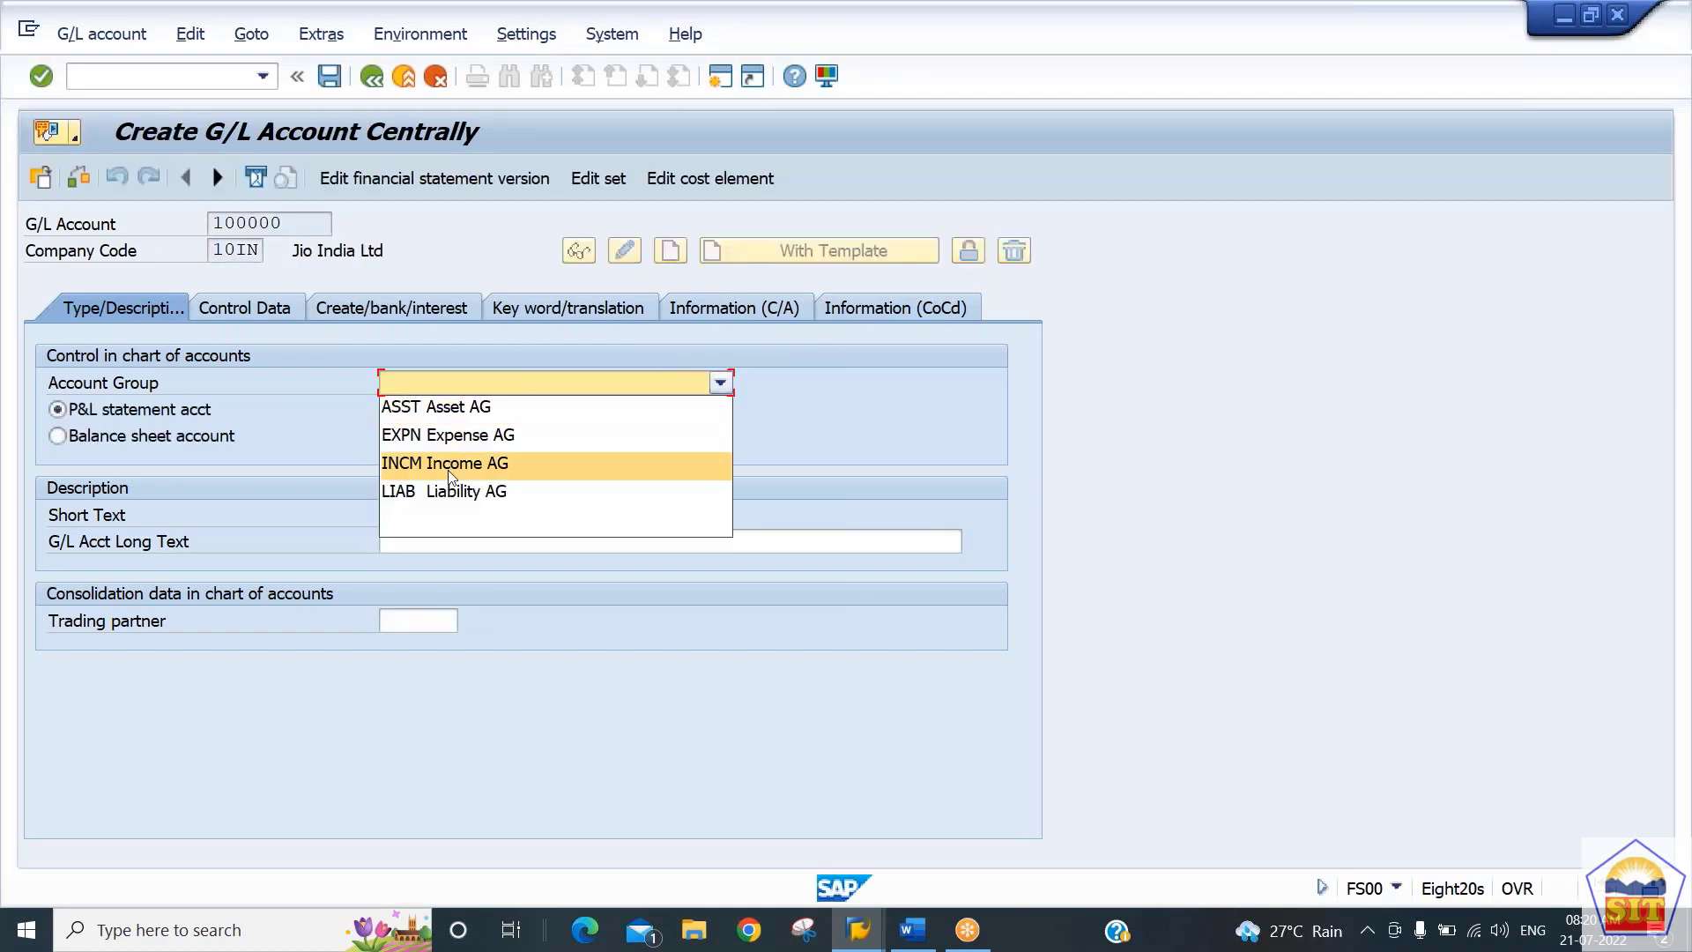
click(457, 495)
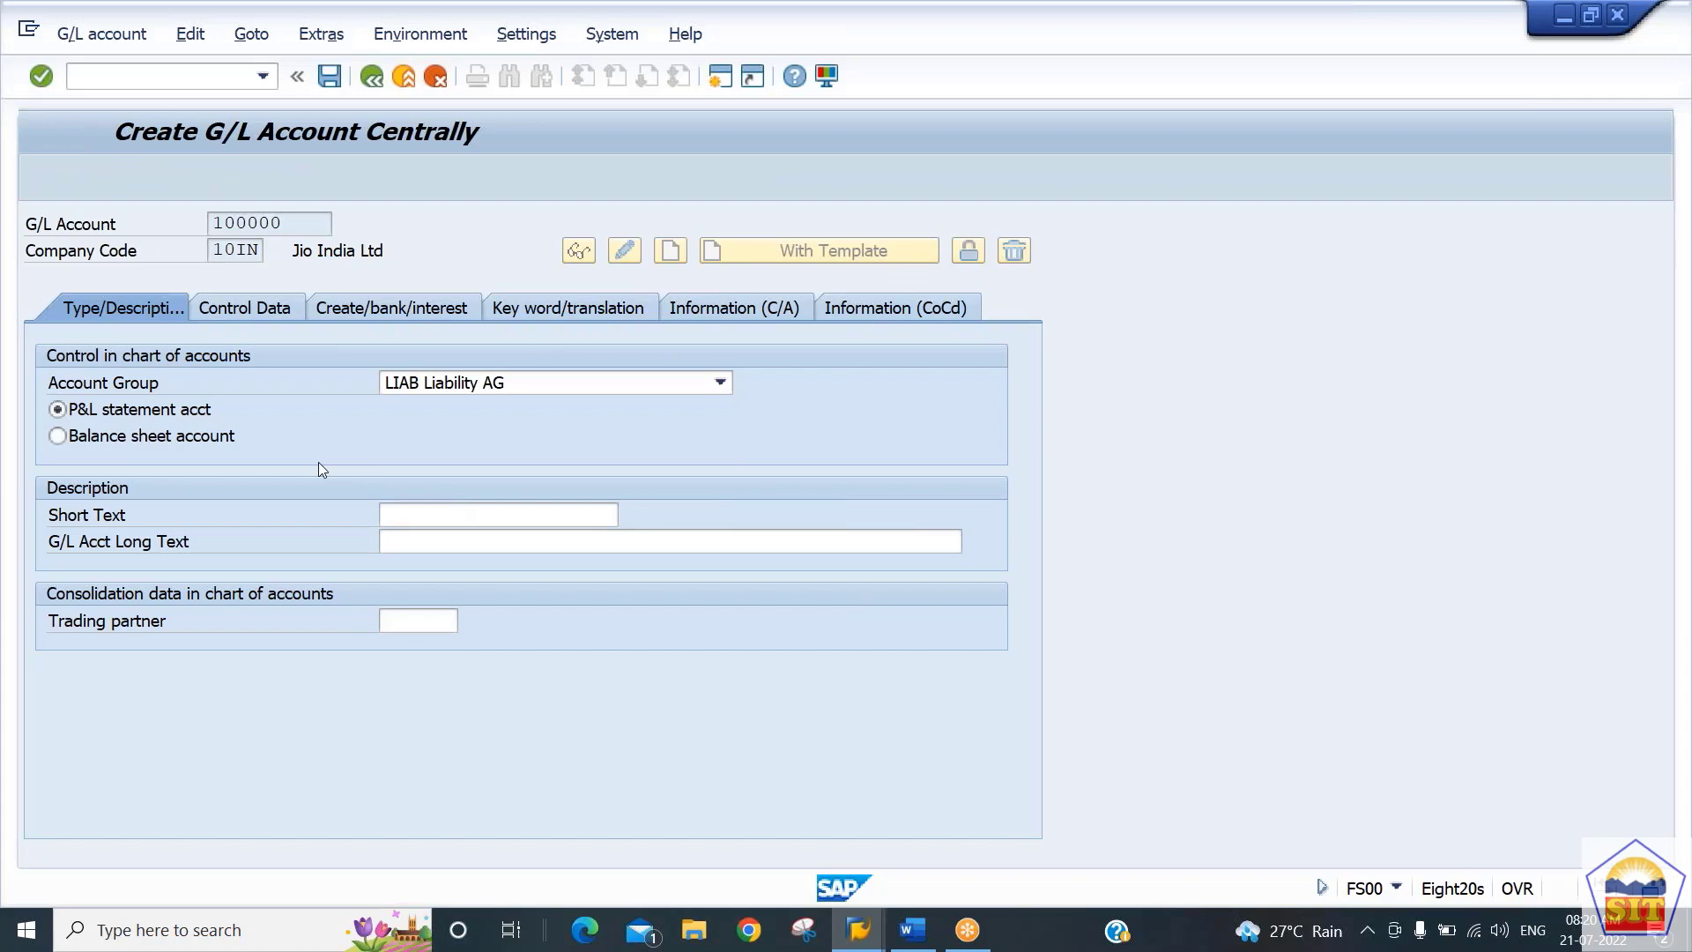
click(160, 440)
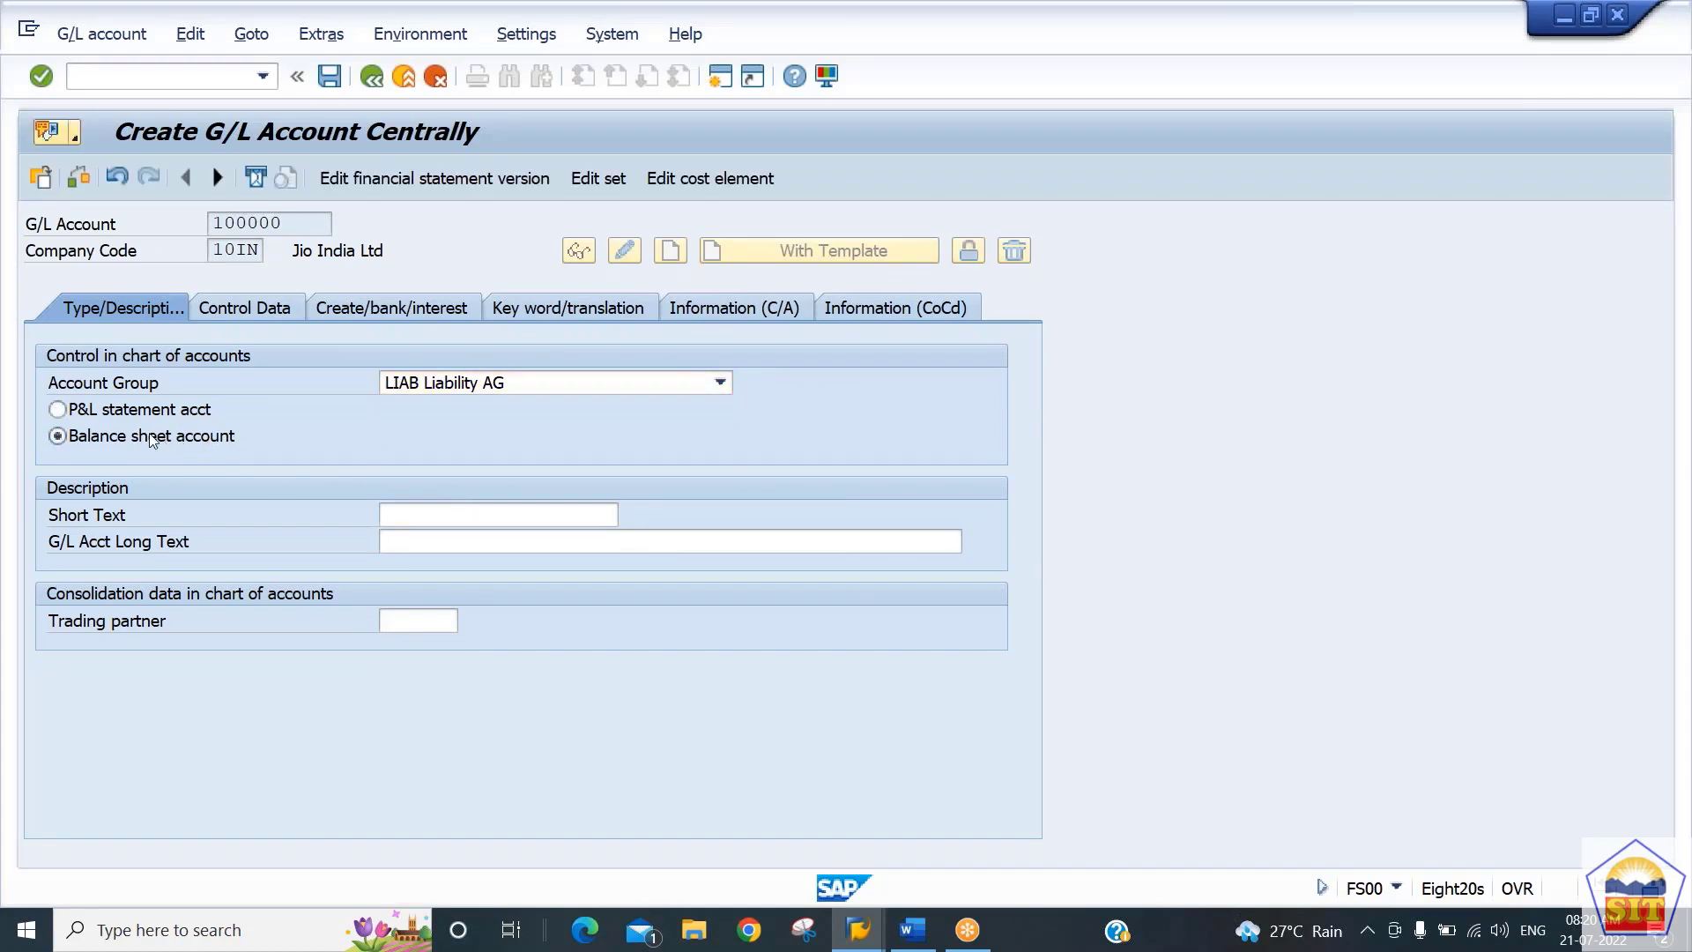
Enter Share Capital A/c as both the short text and the G/L account long text
click(441, 519)
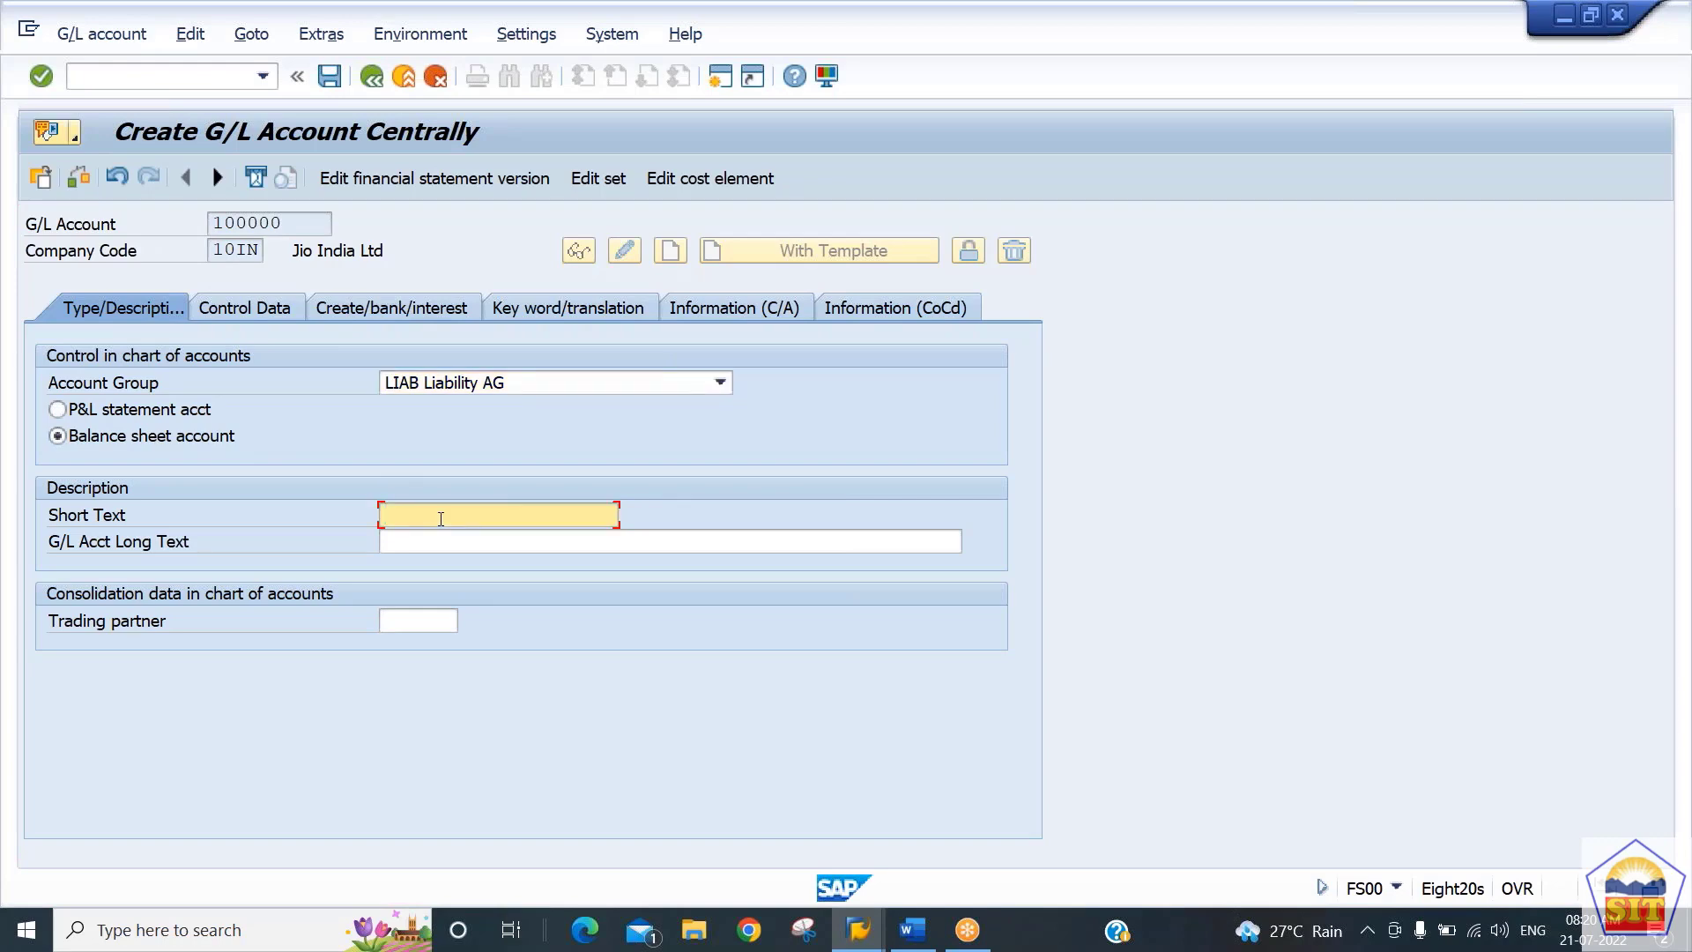
text(Share)
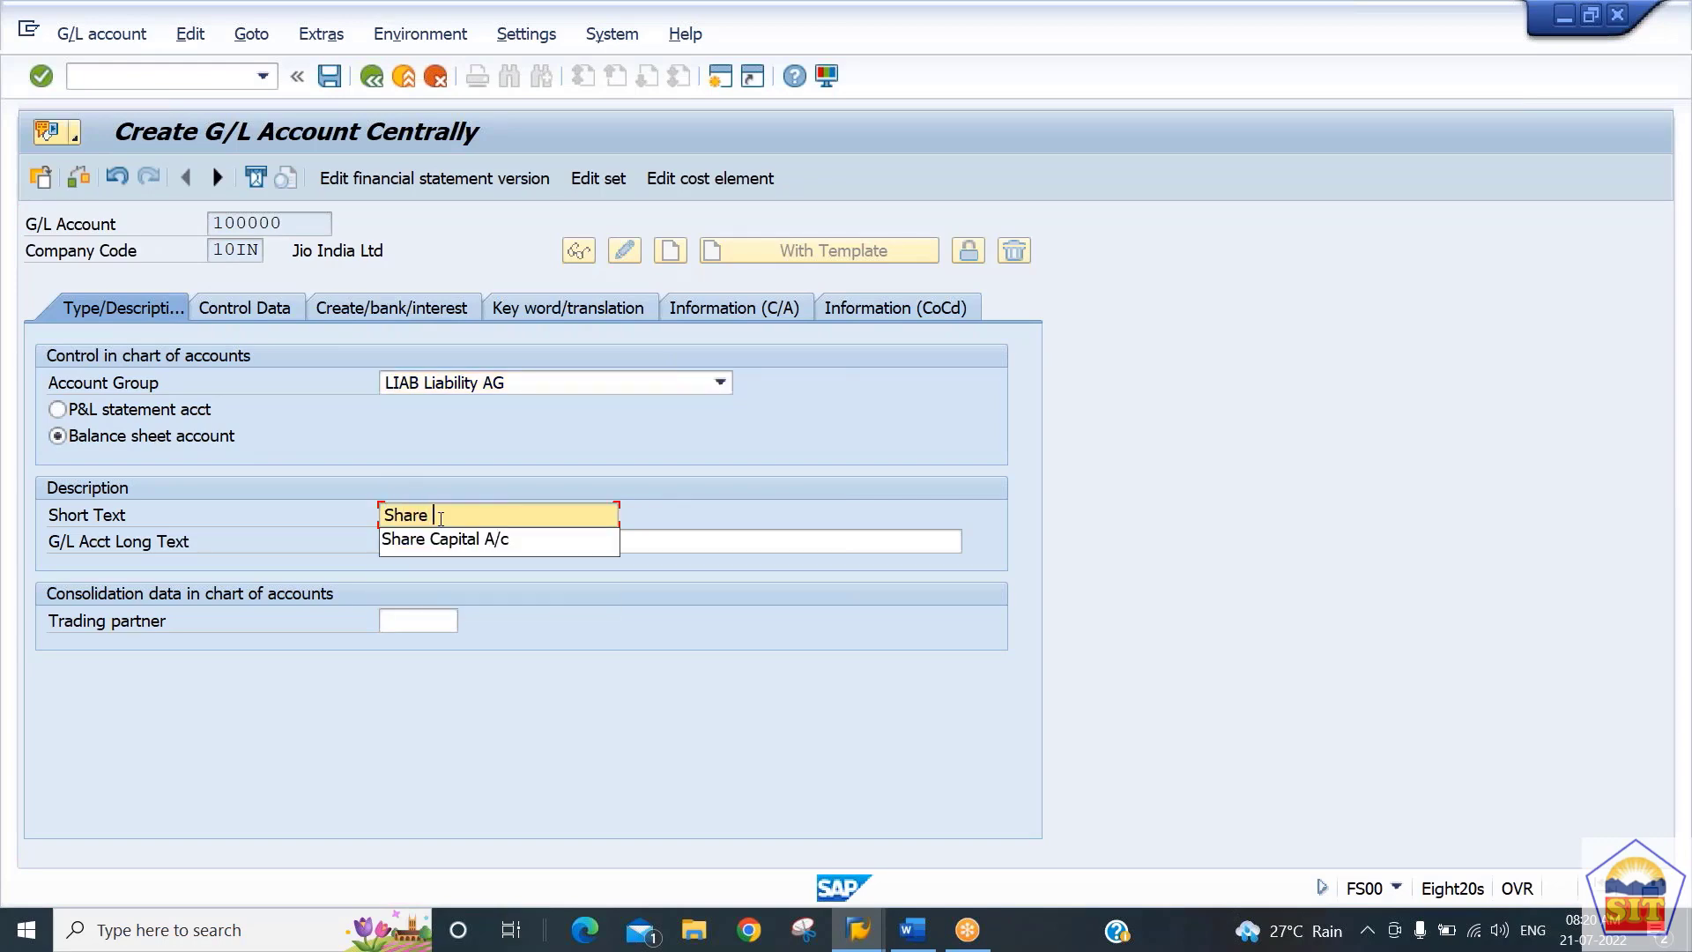
key(Down)
key(Return)
text(Sa)
key(BackSpace)
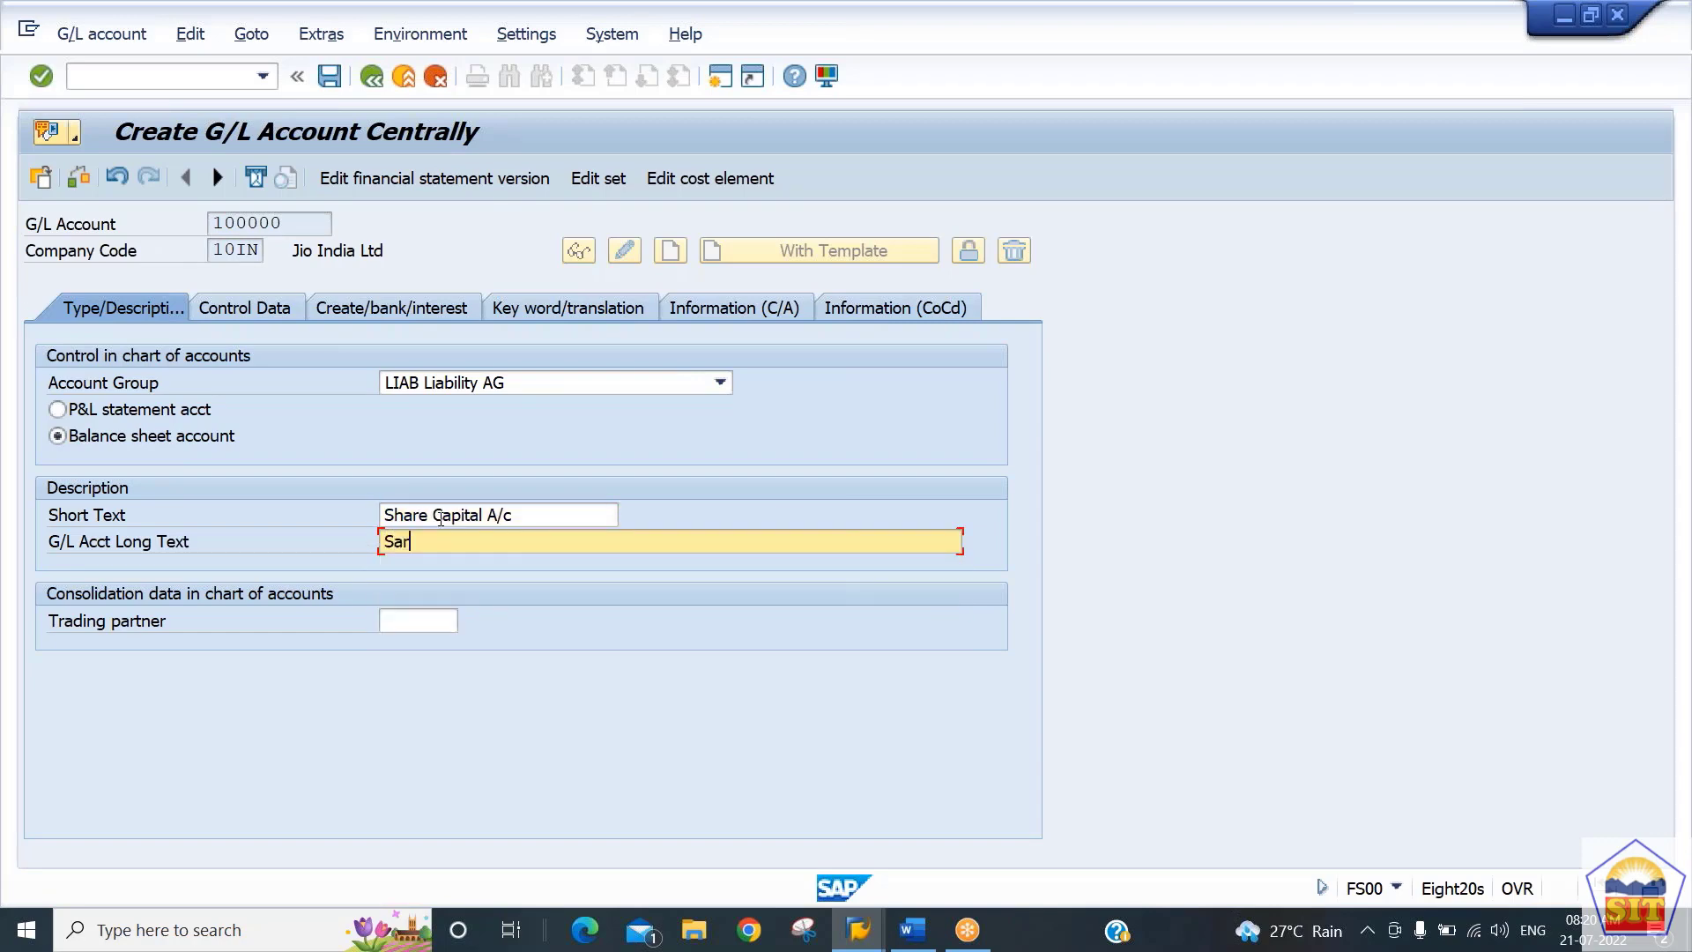
text(ha)
click(861, 559)
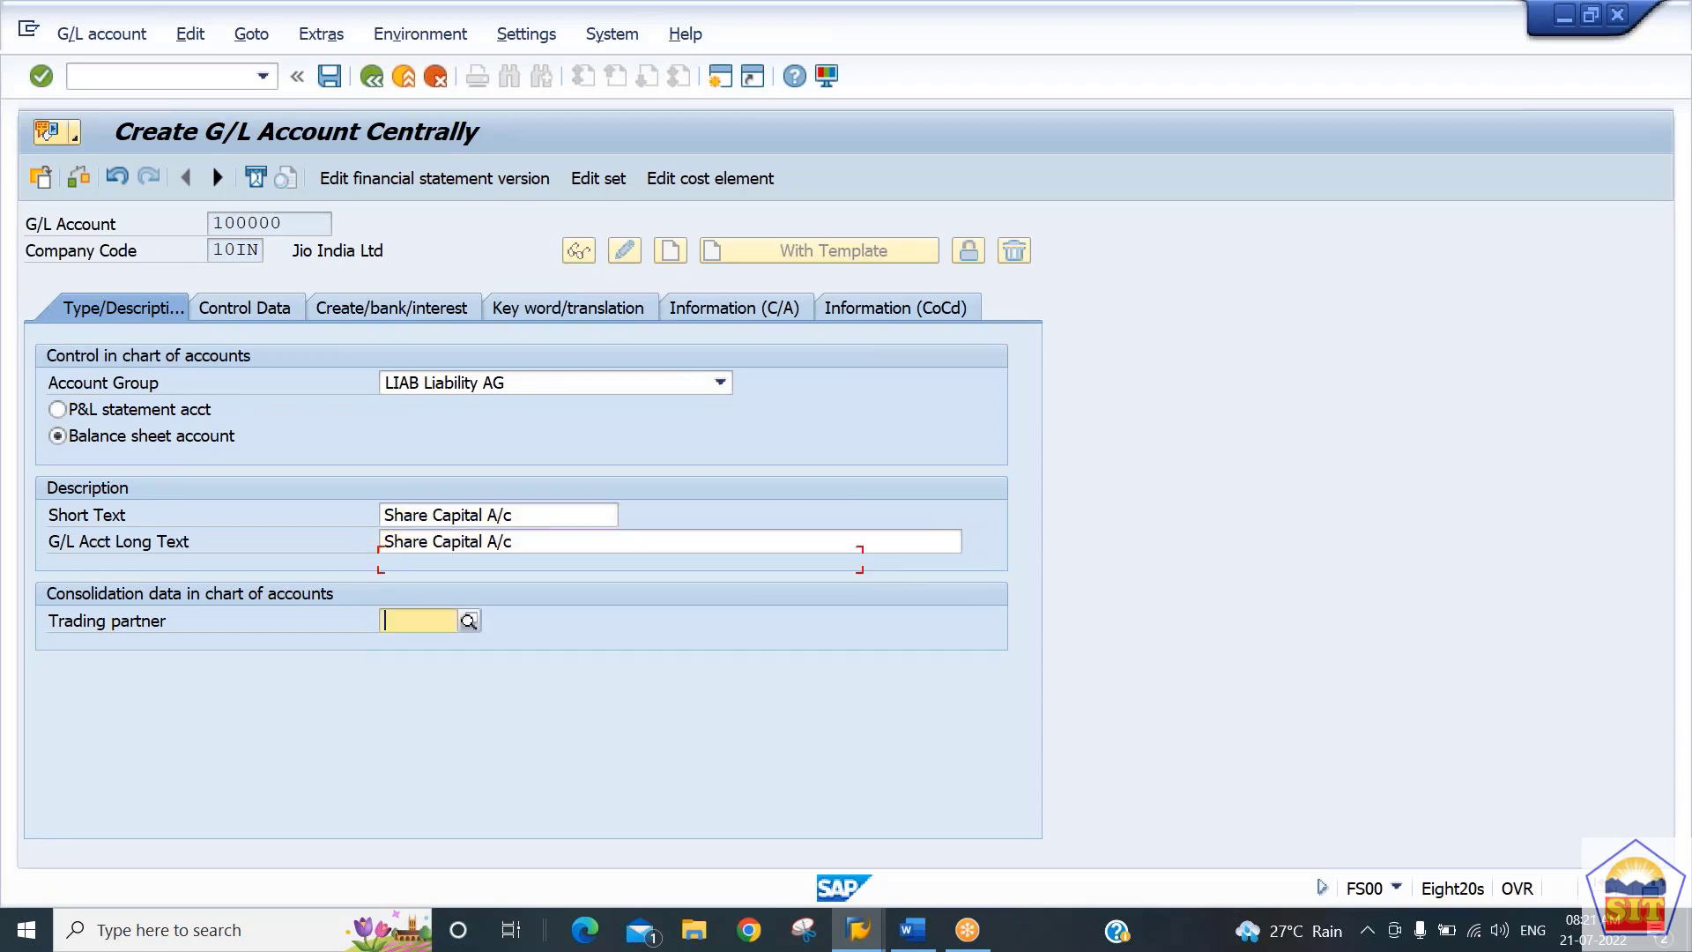
Compare the new account's type and description, control data and document creation settings, and examine its account currency
click(284, 308)
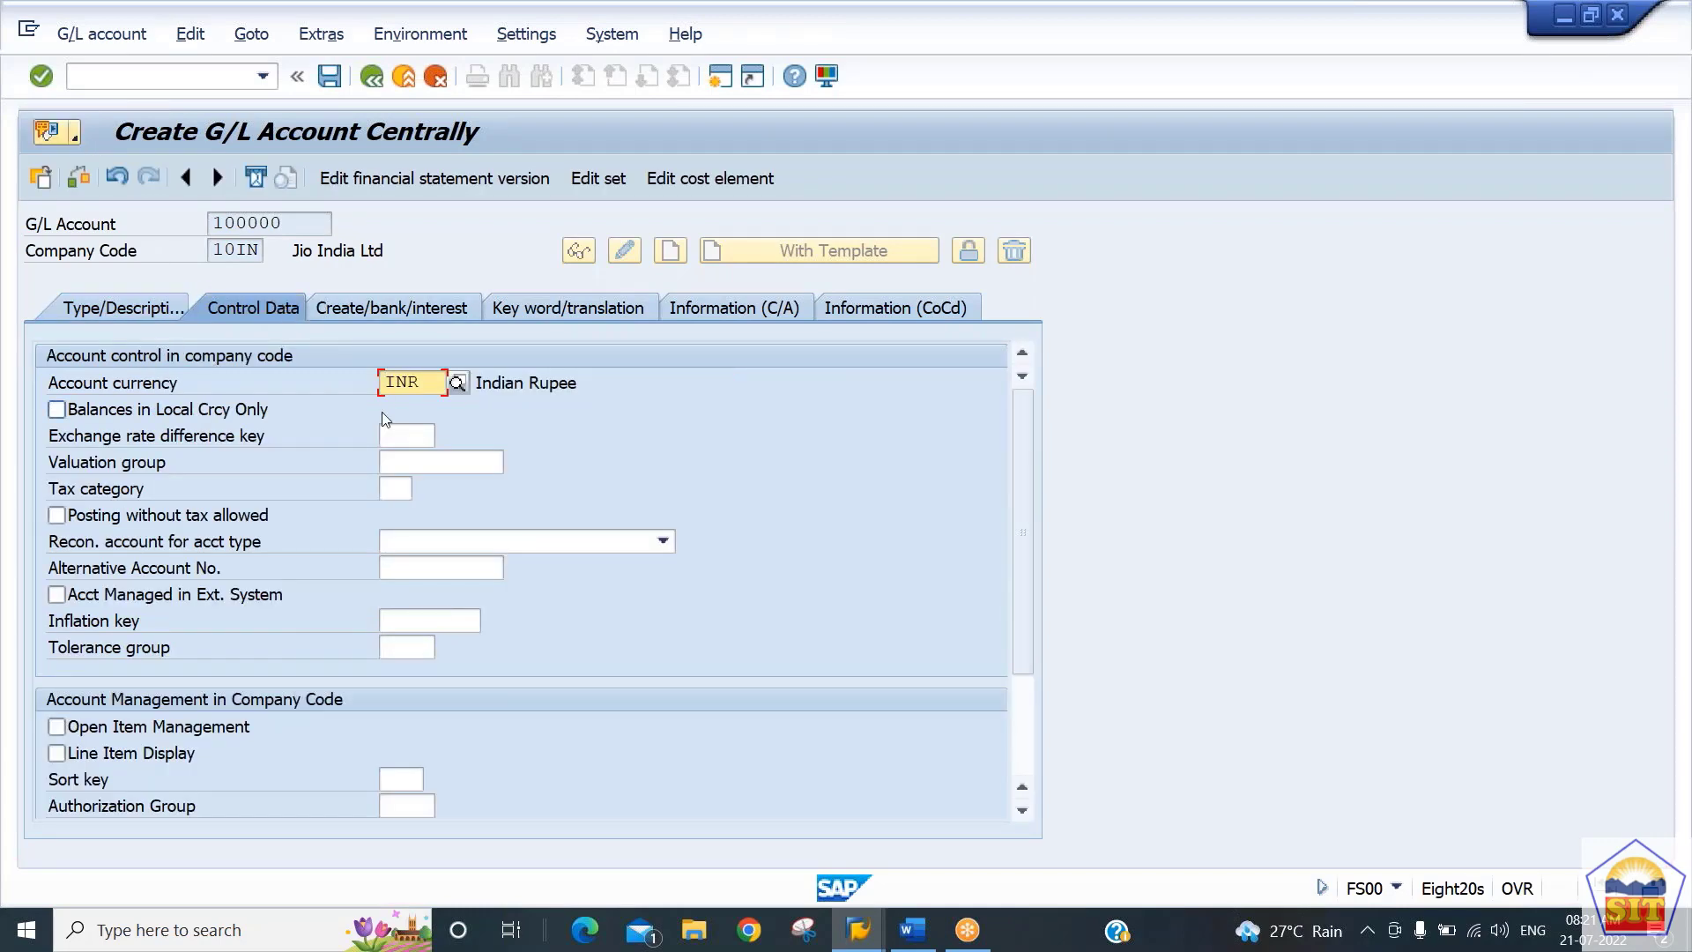
click(125, 312)
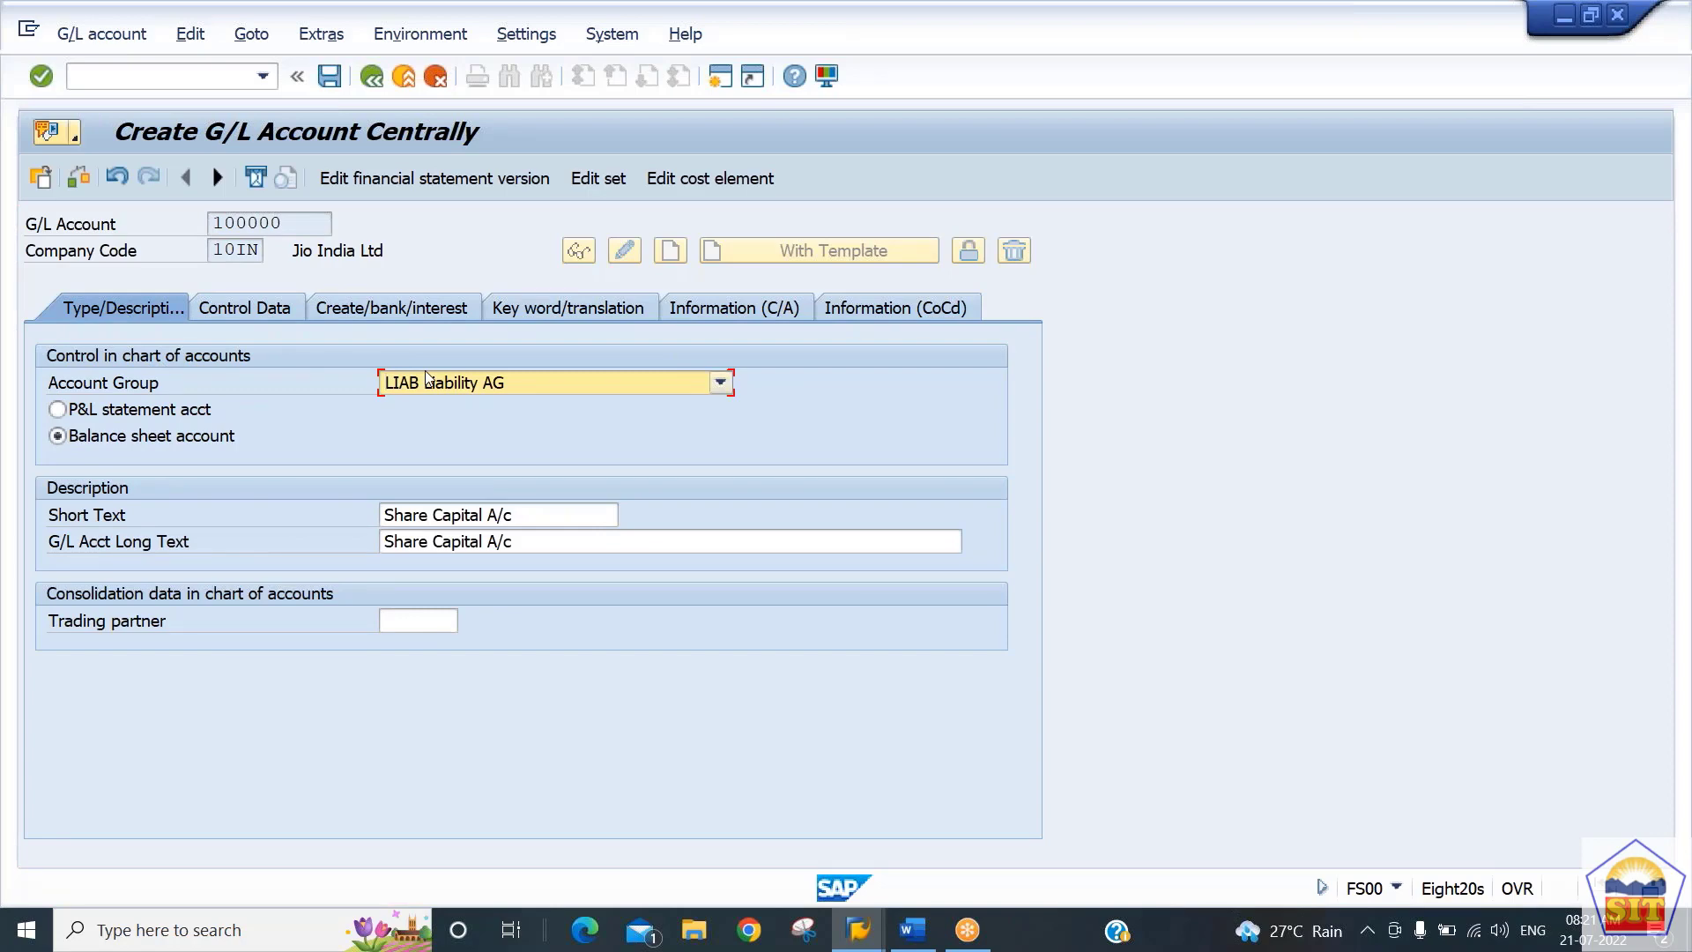
click(263, 314)
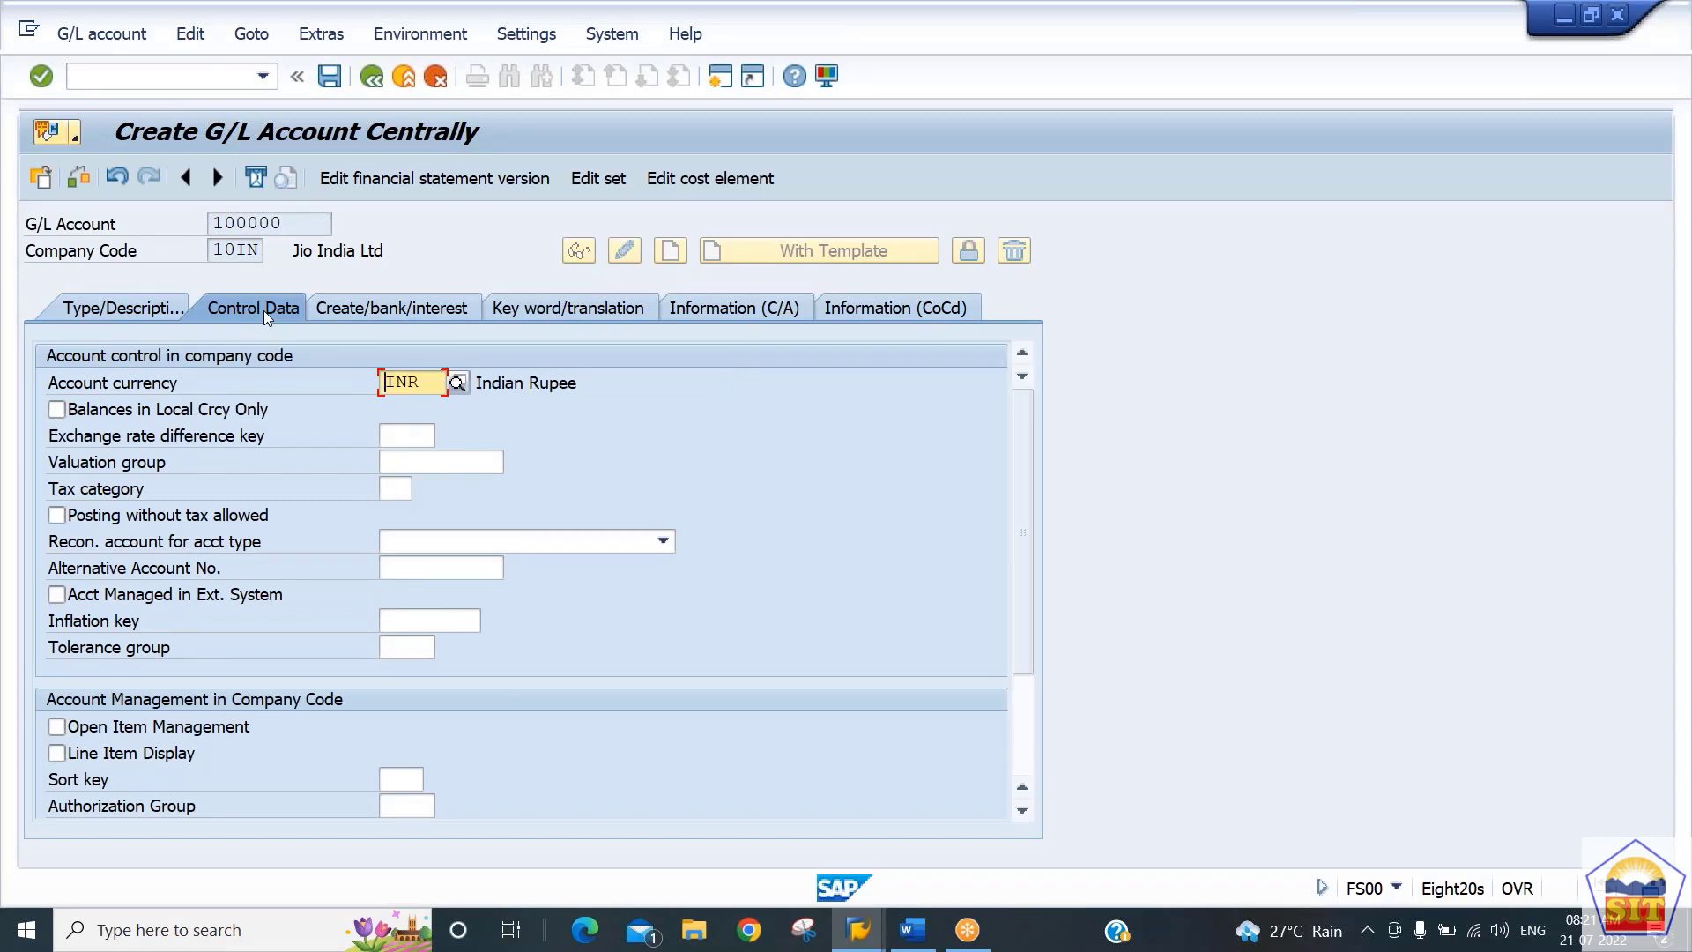
click(334, 315)
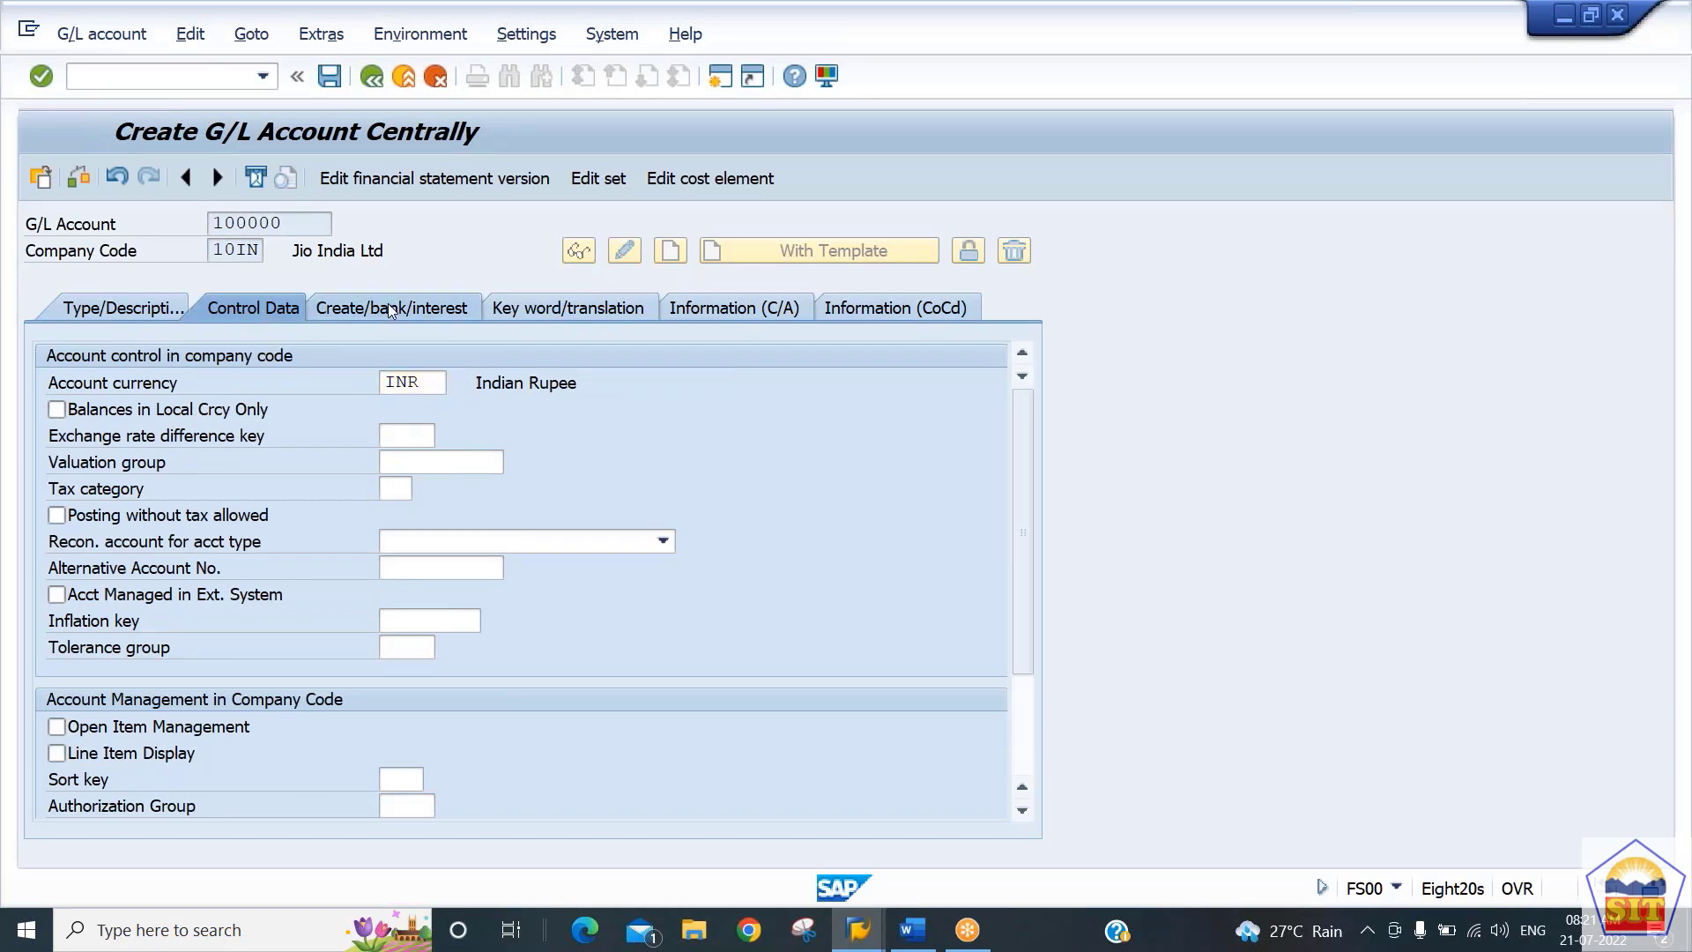
click(261, 305)
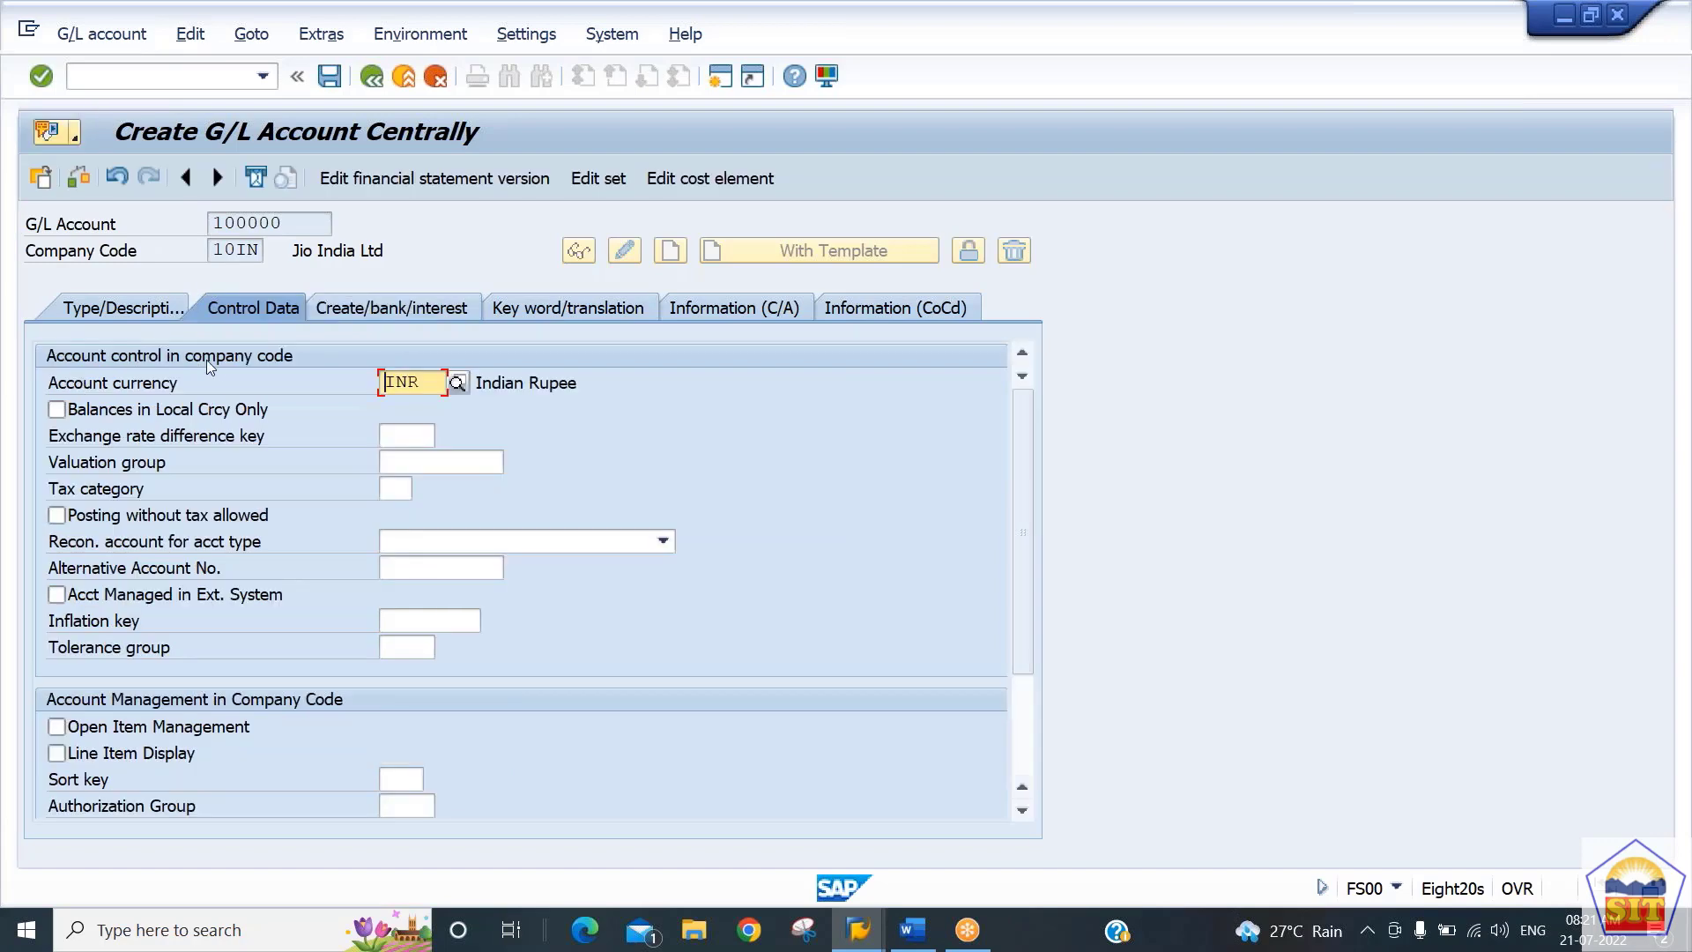
click(372, 306)
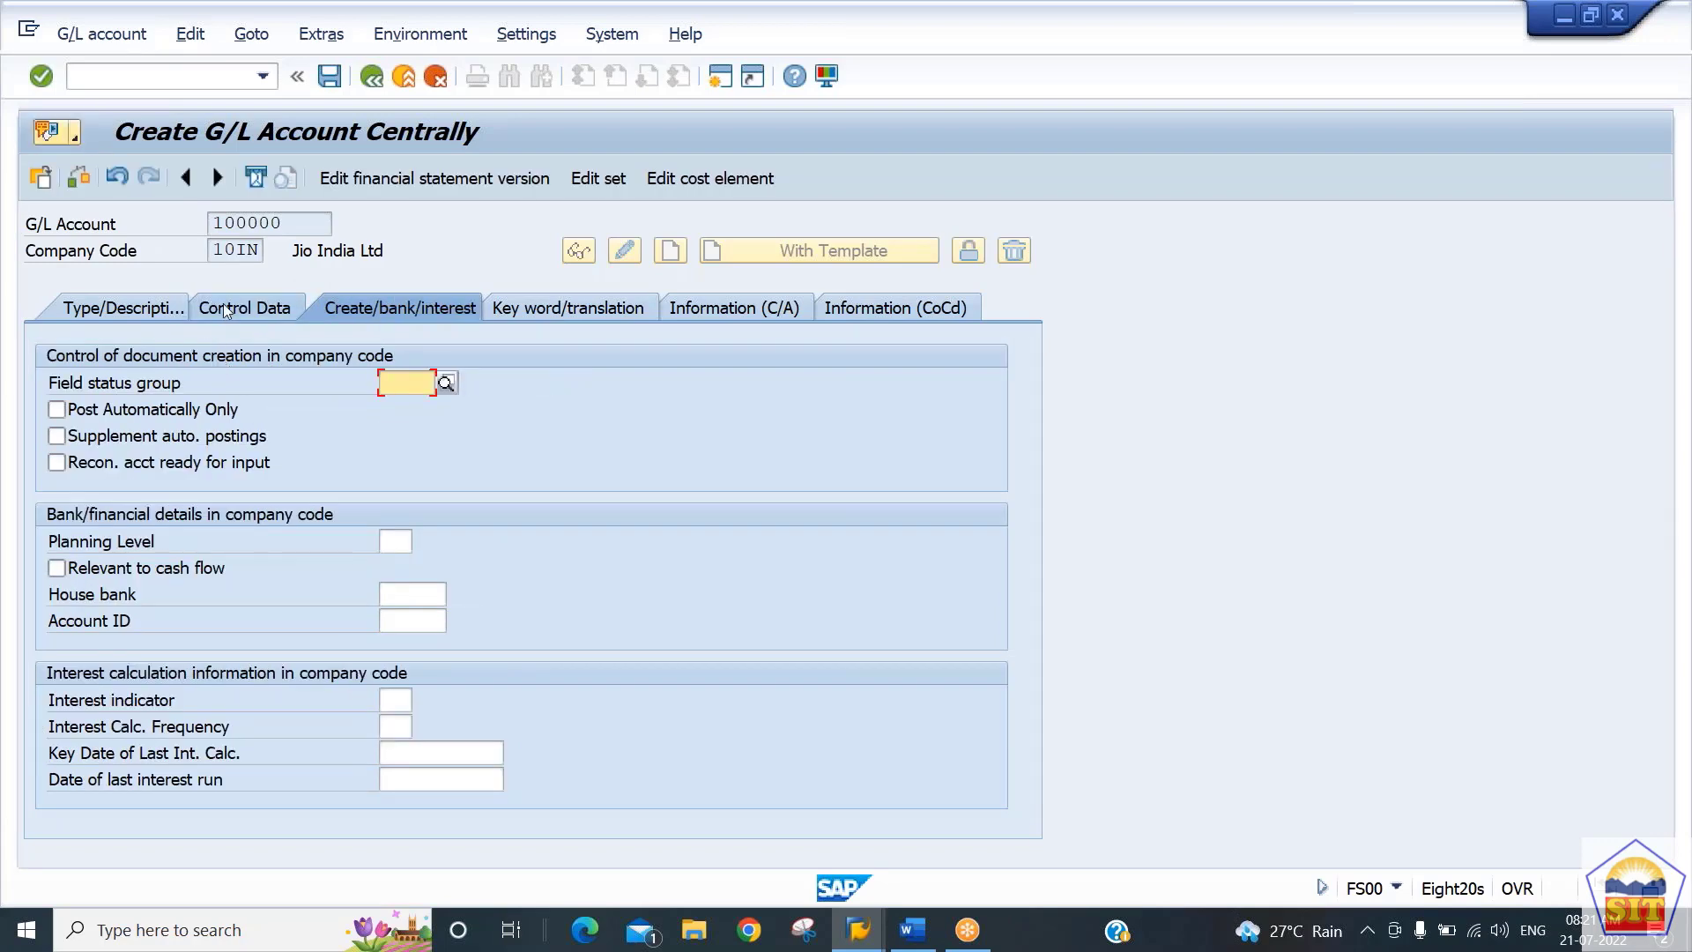
click(224, 303)
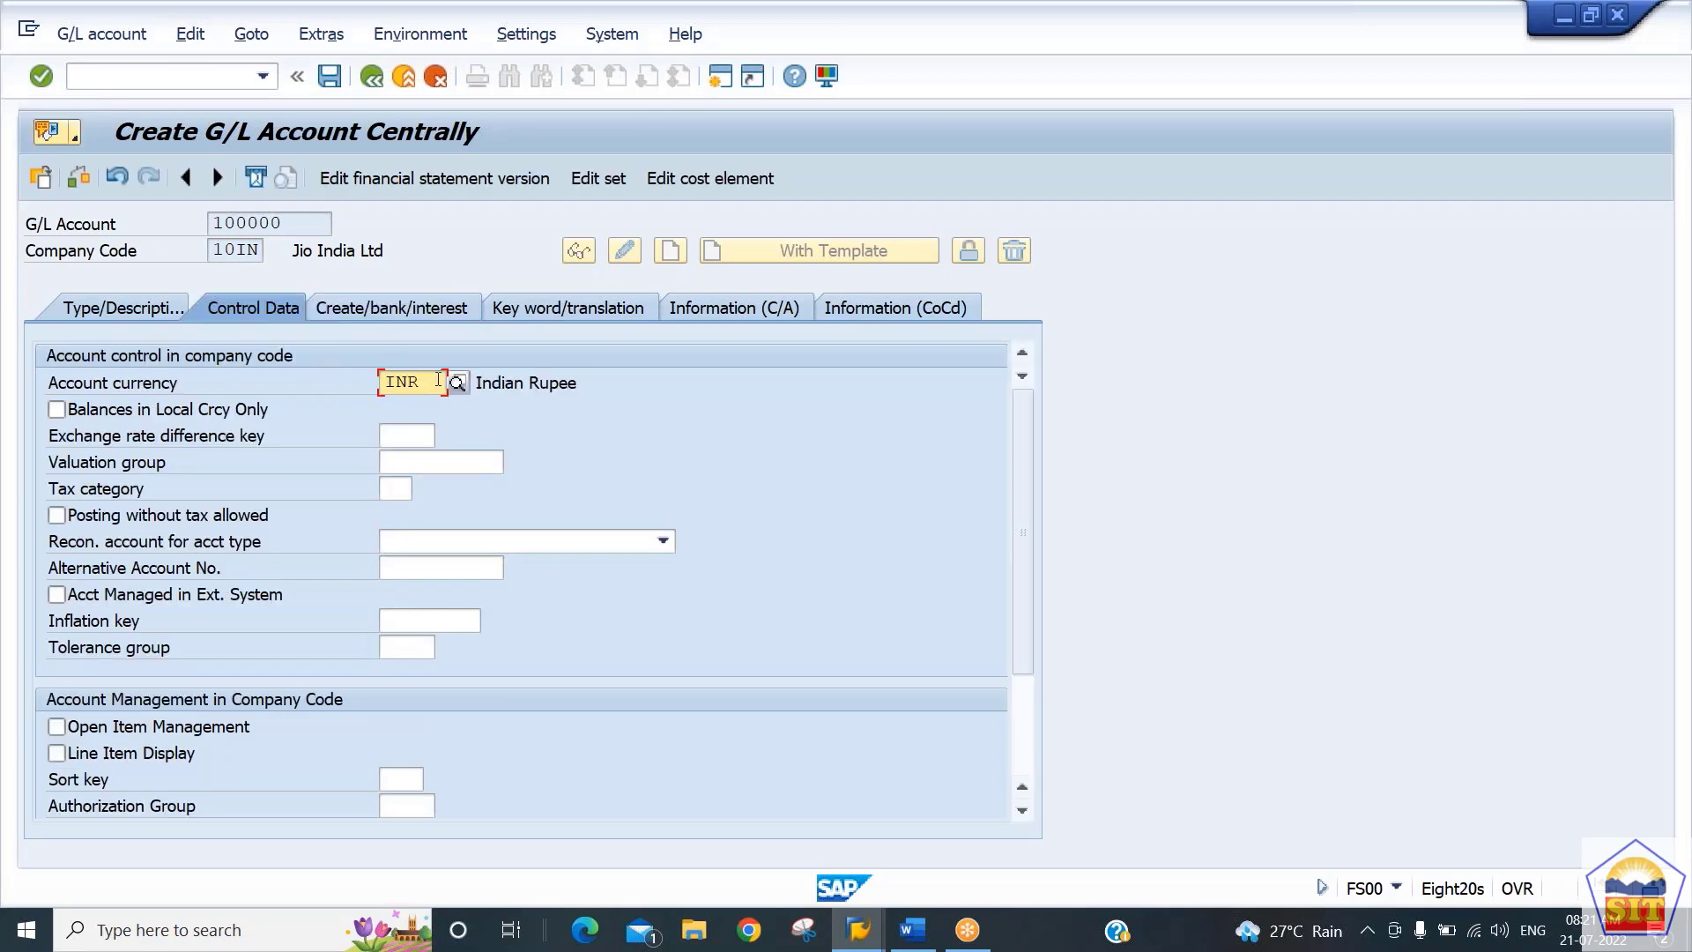
double_click(412, 381)
Enable line item display in the account's control data
key(Tab)
key(Tab)
key(Tab)
key(Tab)
key(Tab)
key(Tab)
key(Tab)
key(Tab)
key(Tab)
key(Tab)
key(Tab)
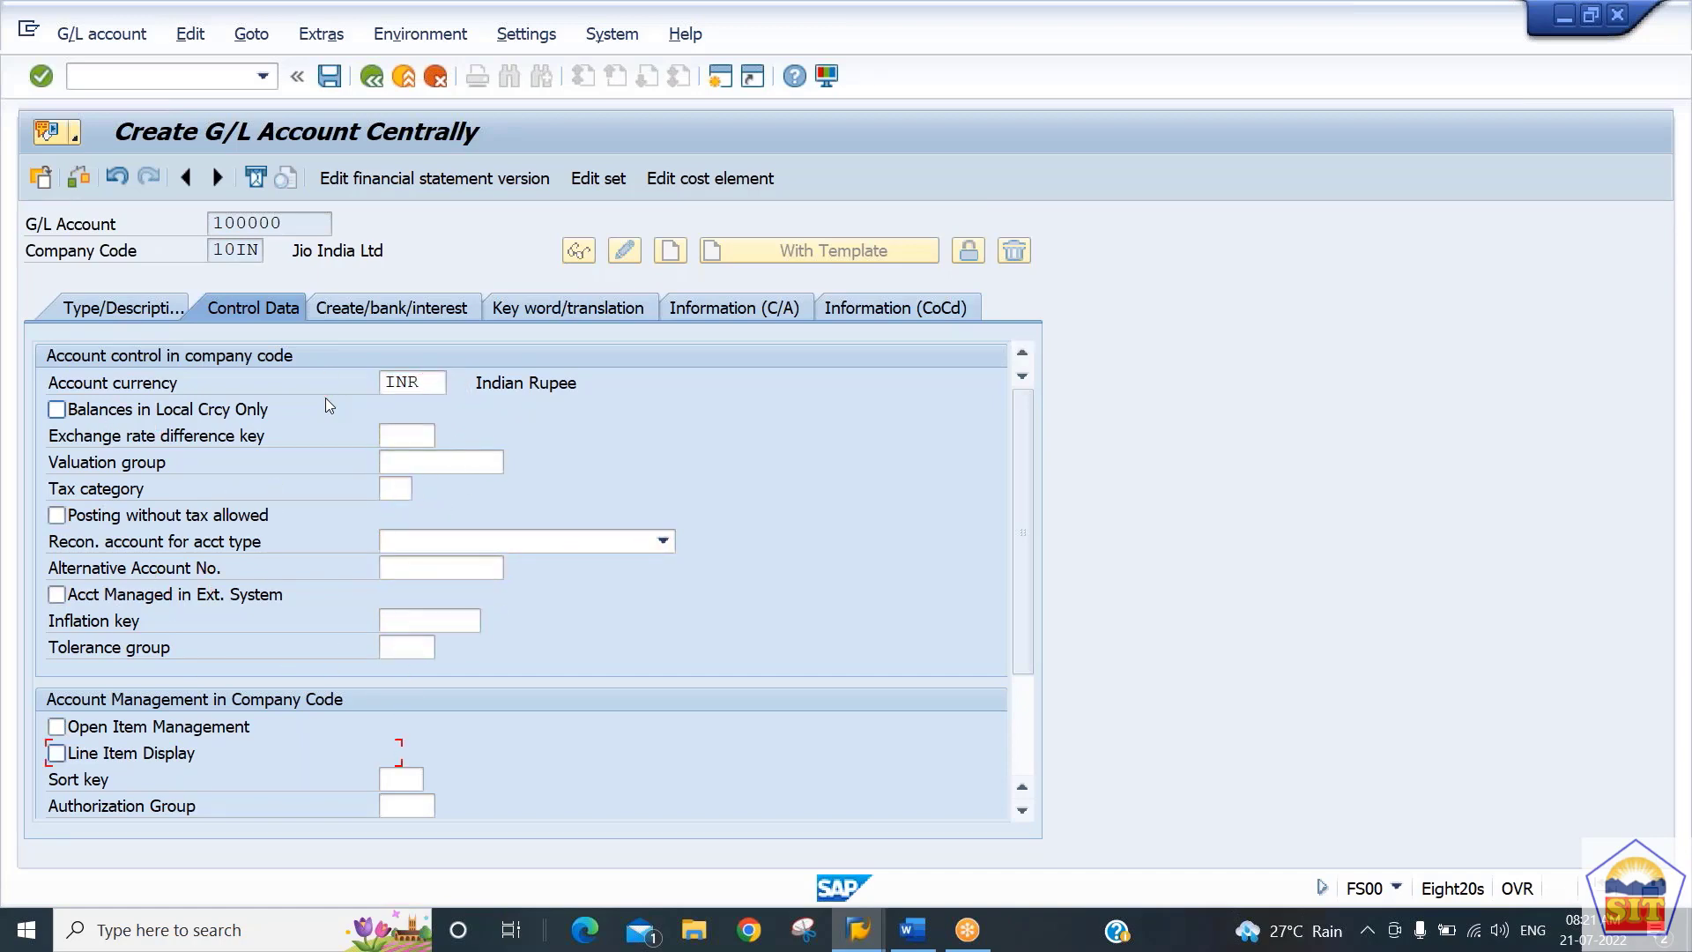
key(space)
key(Tab)
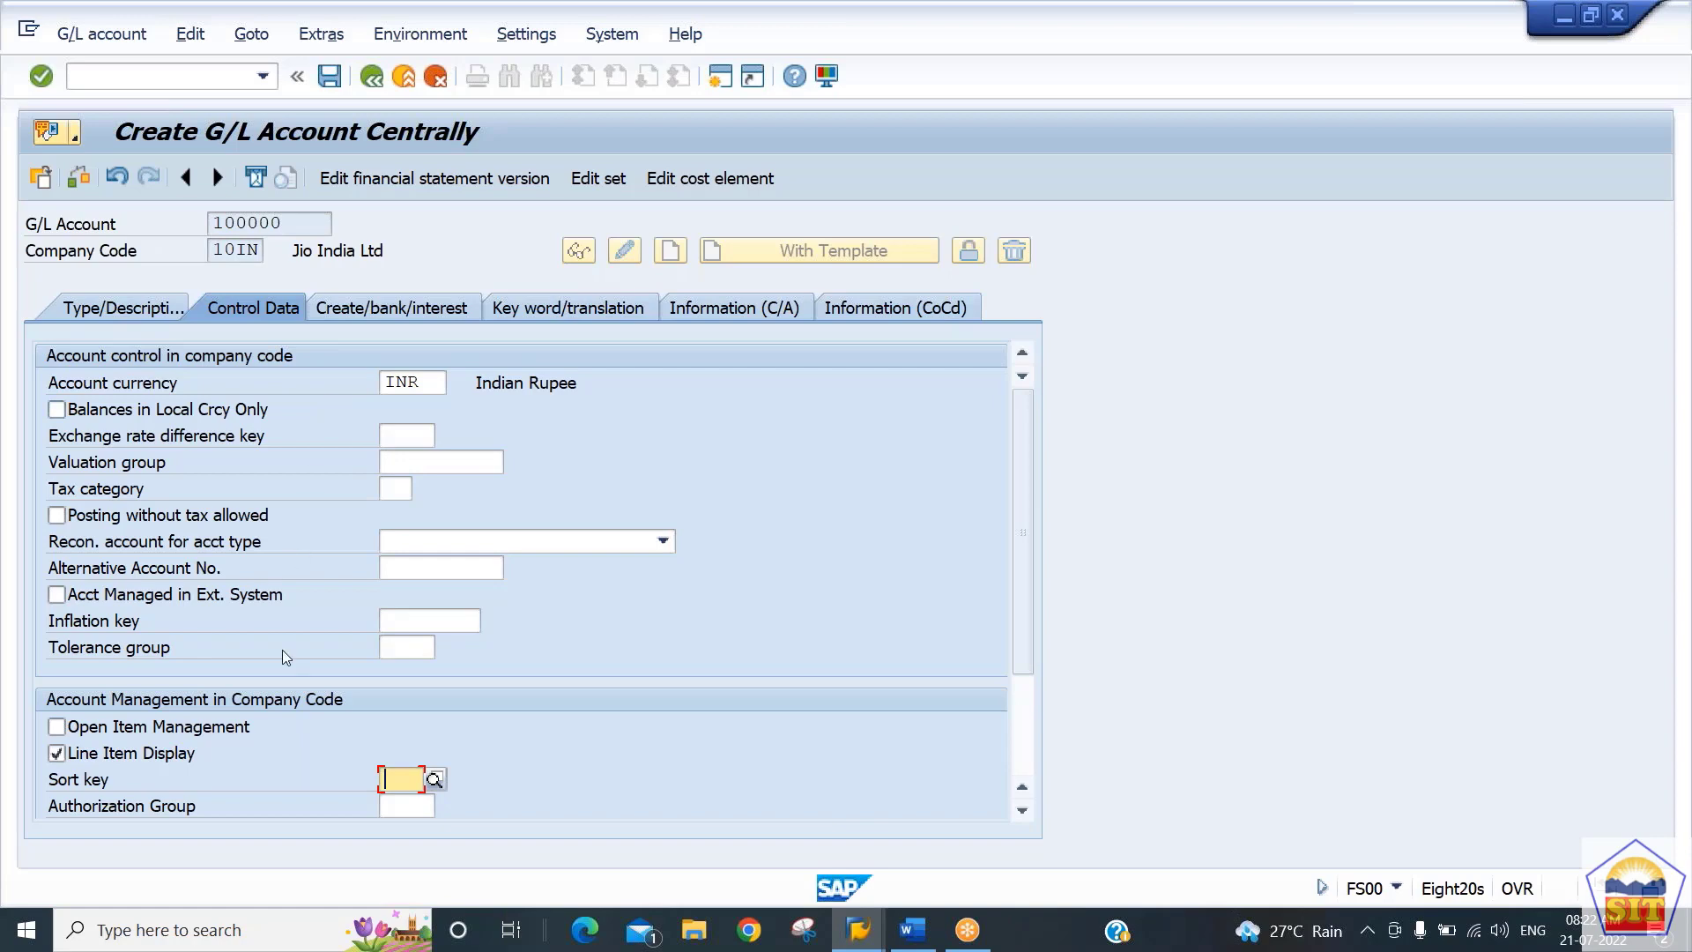
Look through the available sort keys, assign 001 Posting date to the account and validate the entry
click(435, 778)
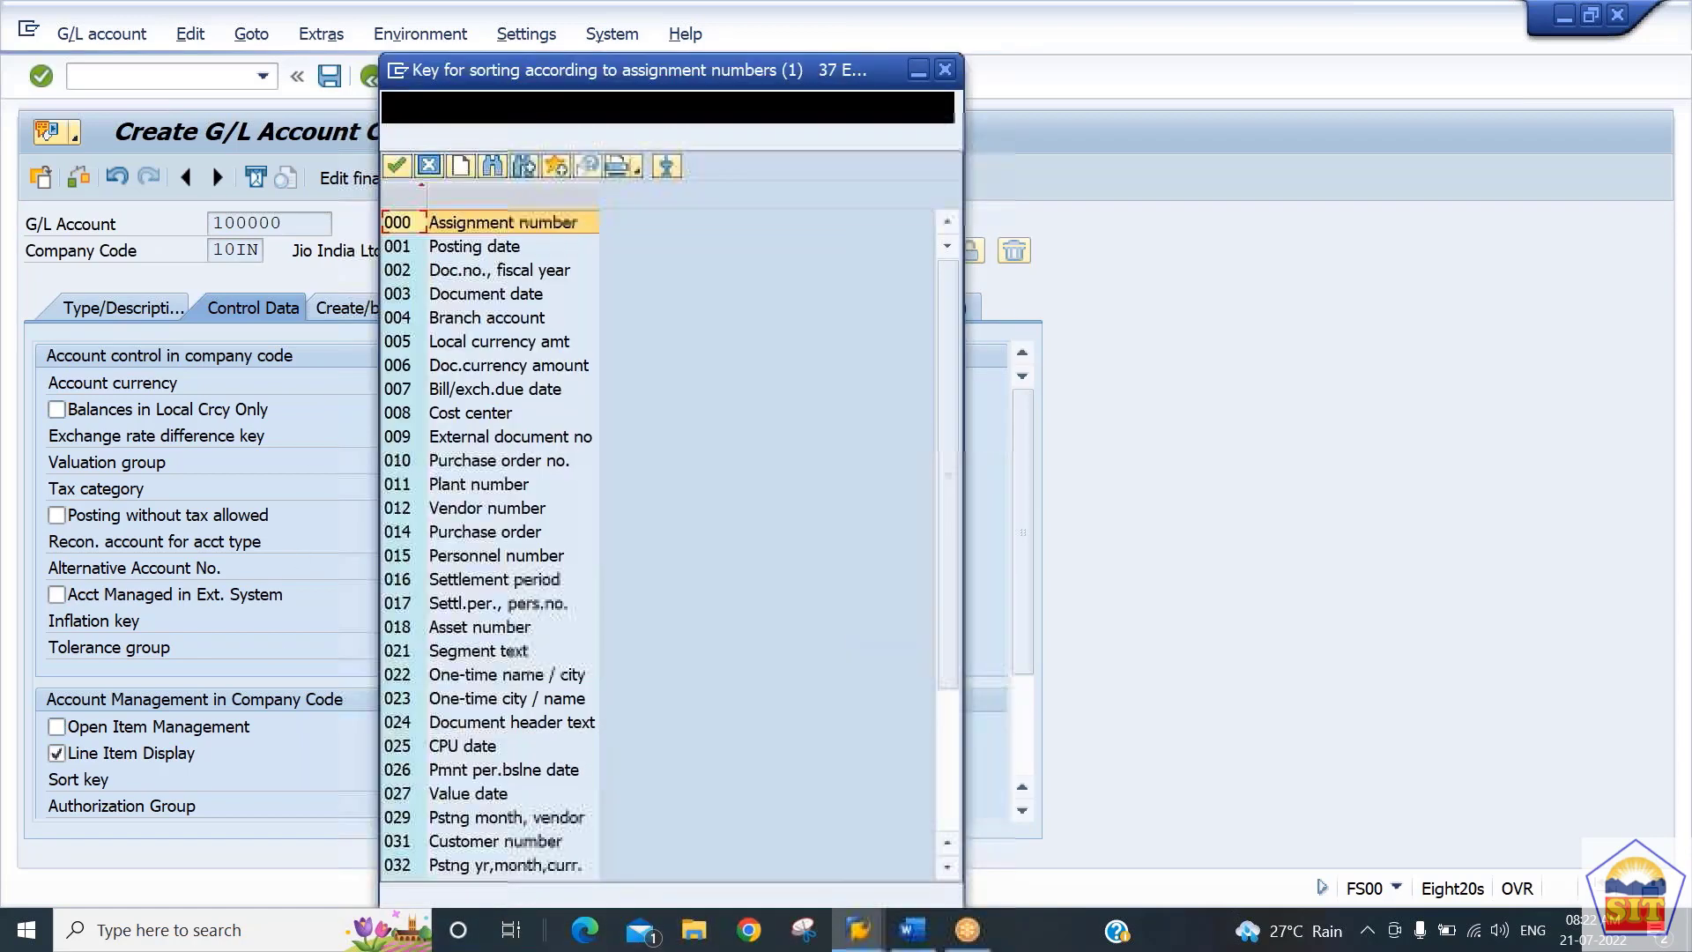
key(Down)
key(Down)
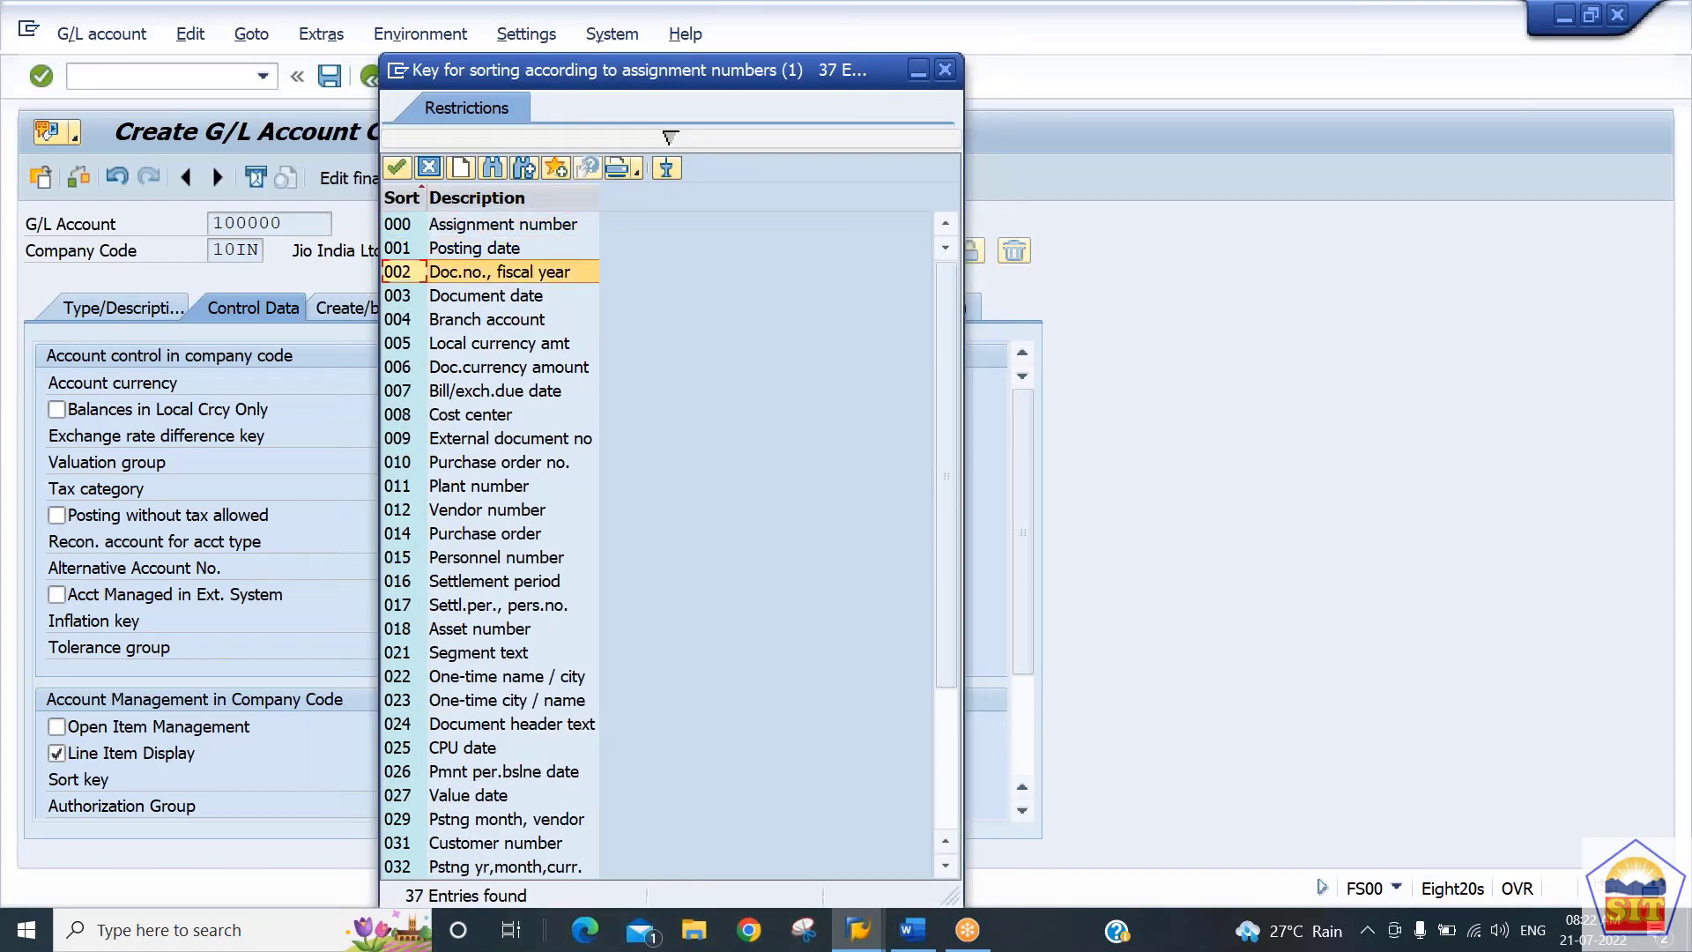
key(Down)
key(Down)
key(Down)
key(Down)
key(Down)
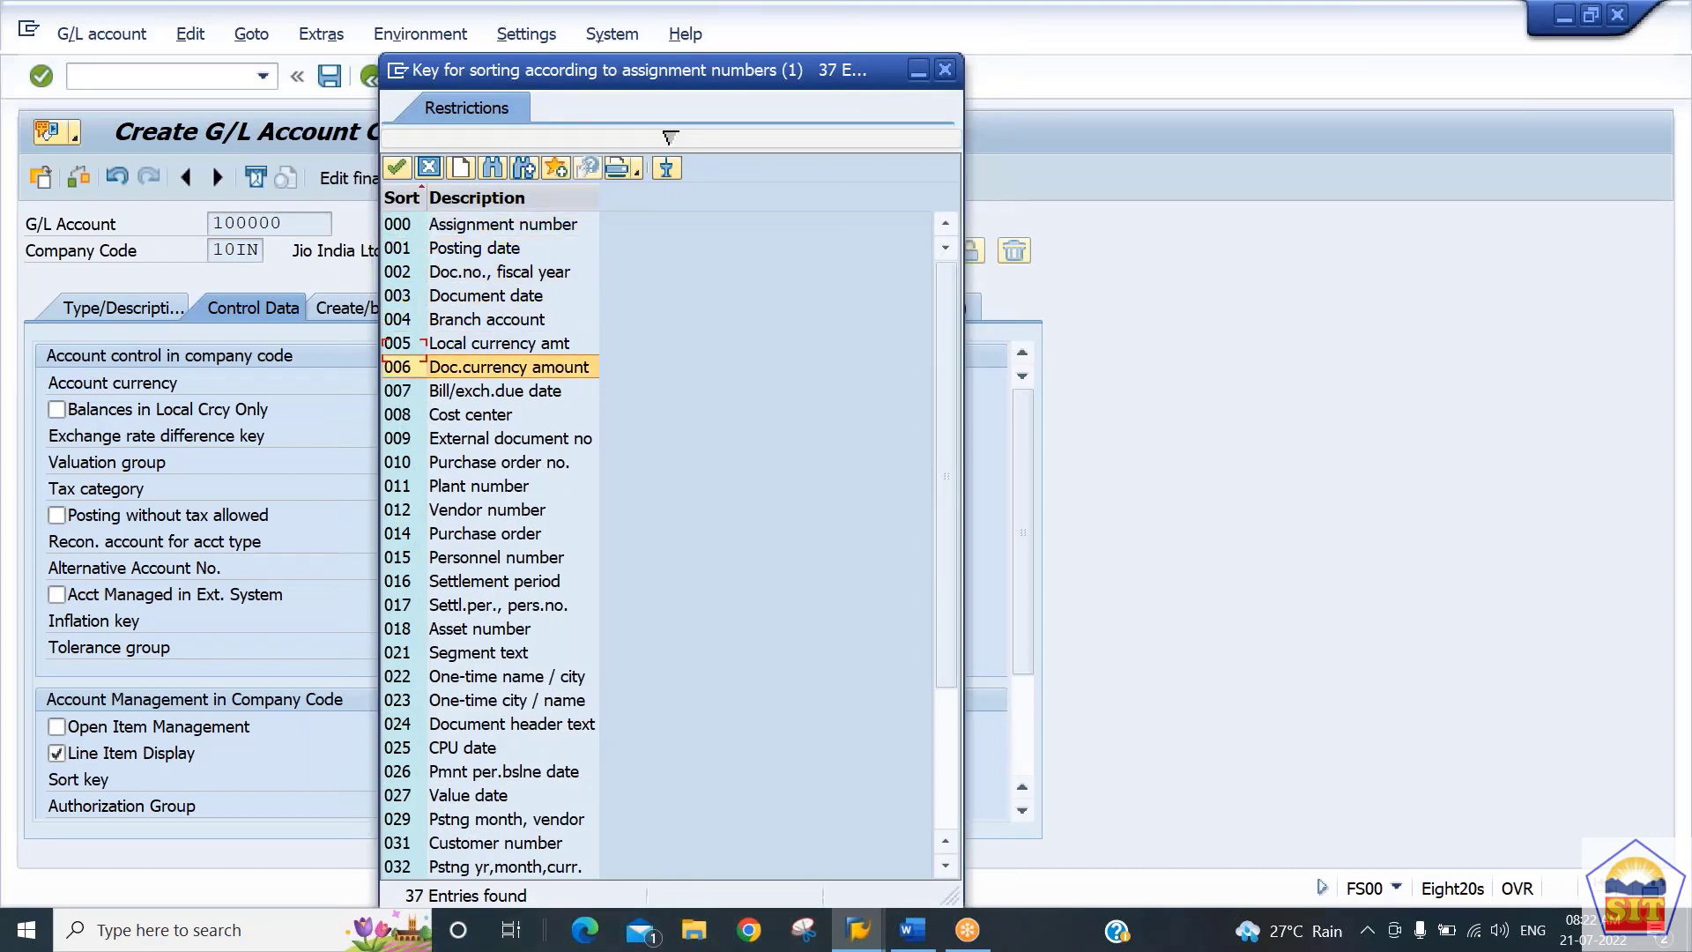
key(Down)
key(Down)
key(Down)
key(Down)
key(Down)
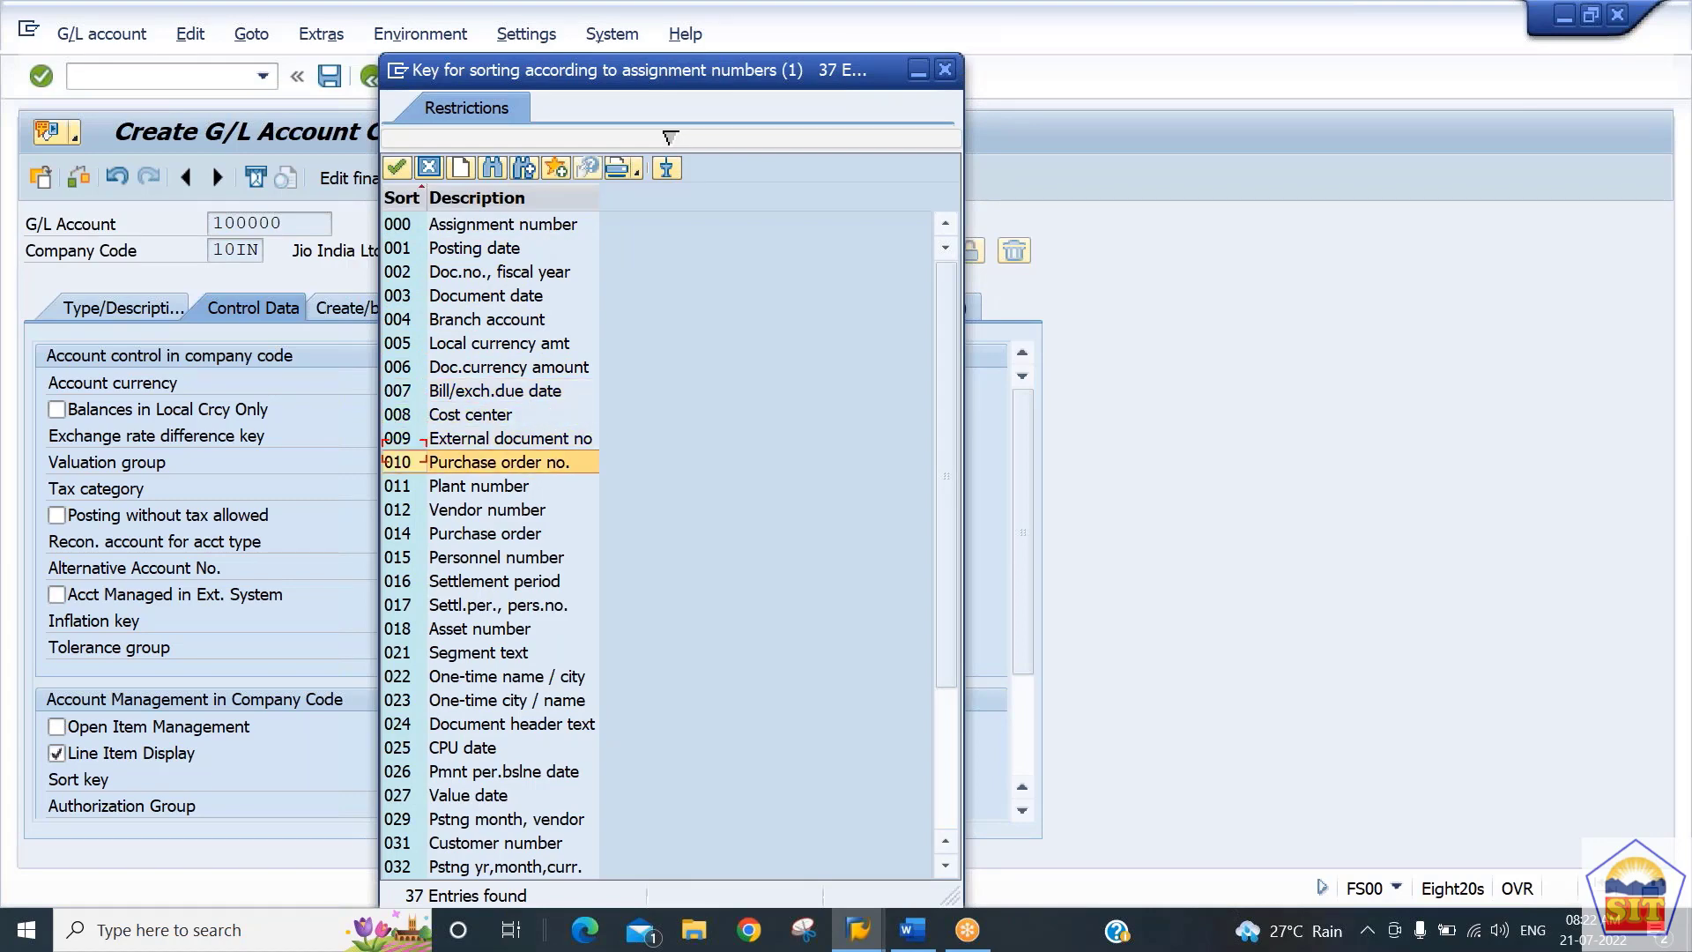
key(Up)
key(Up)
key(Up)
key(Up)
key(Up)
key(Up)
key(Up)
key(Up)
key(Up)
key(Up)
key(Up)
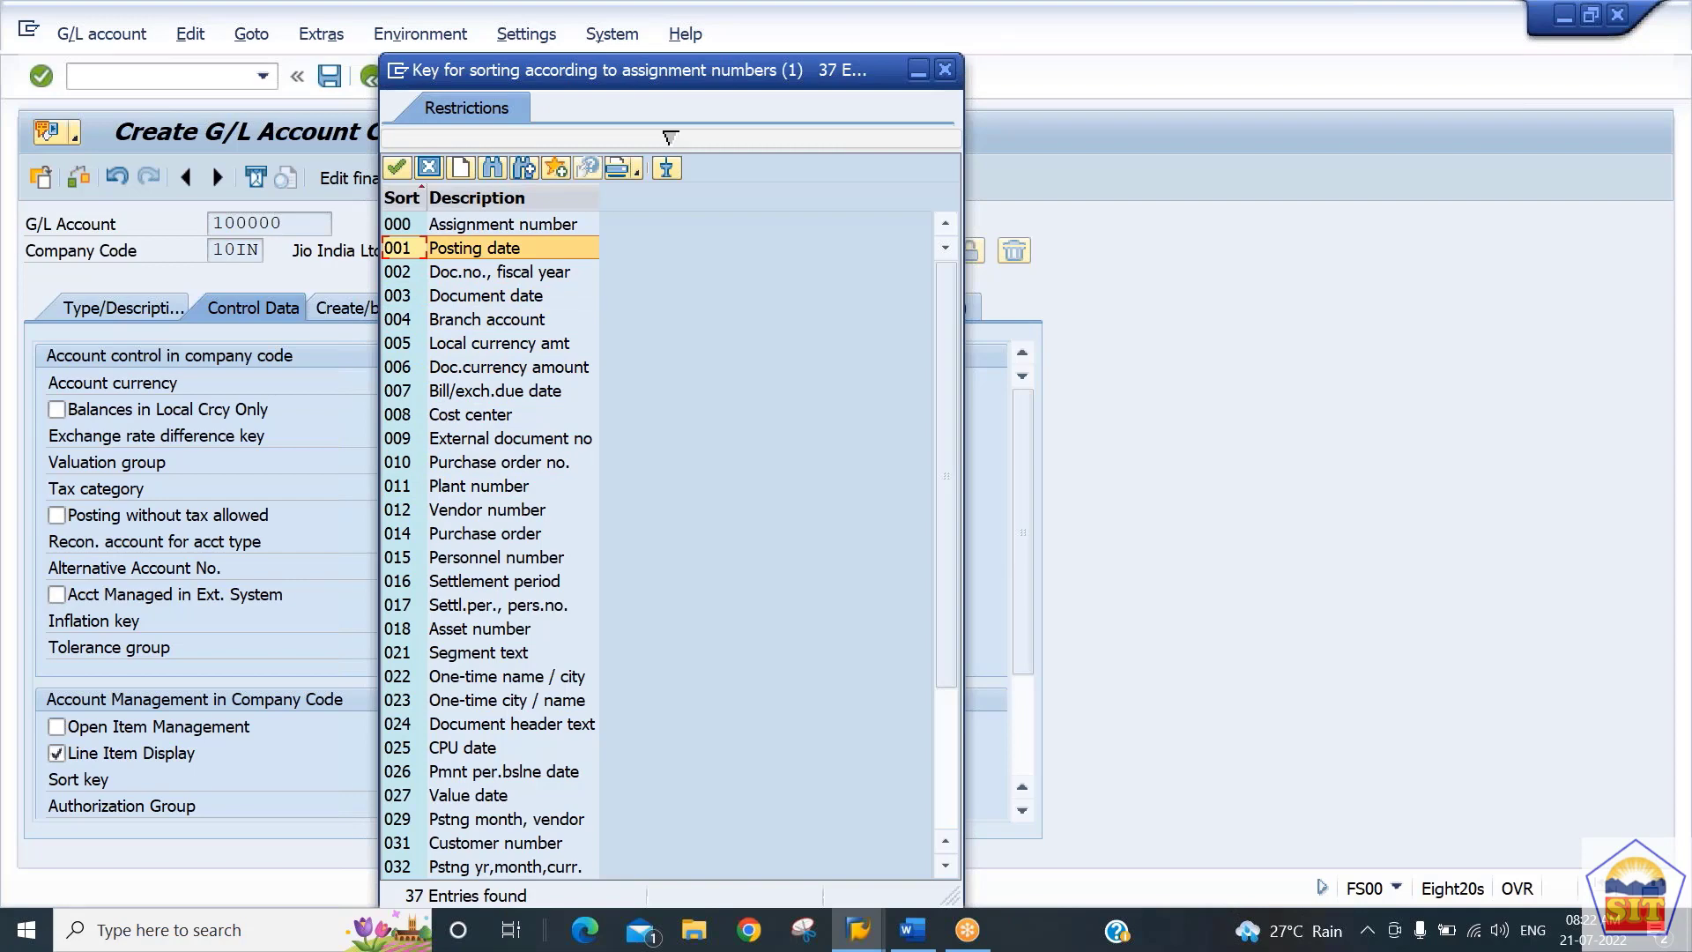
double_click(522, 248)
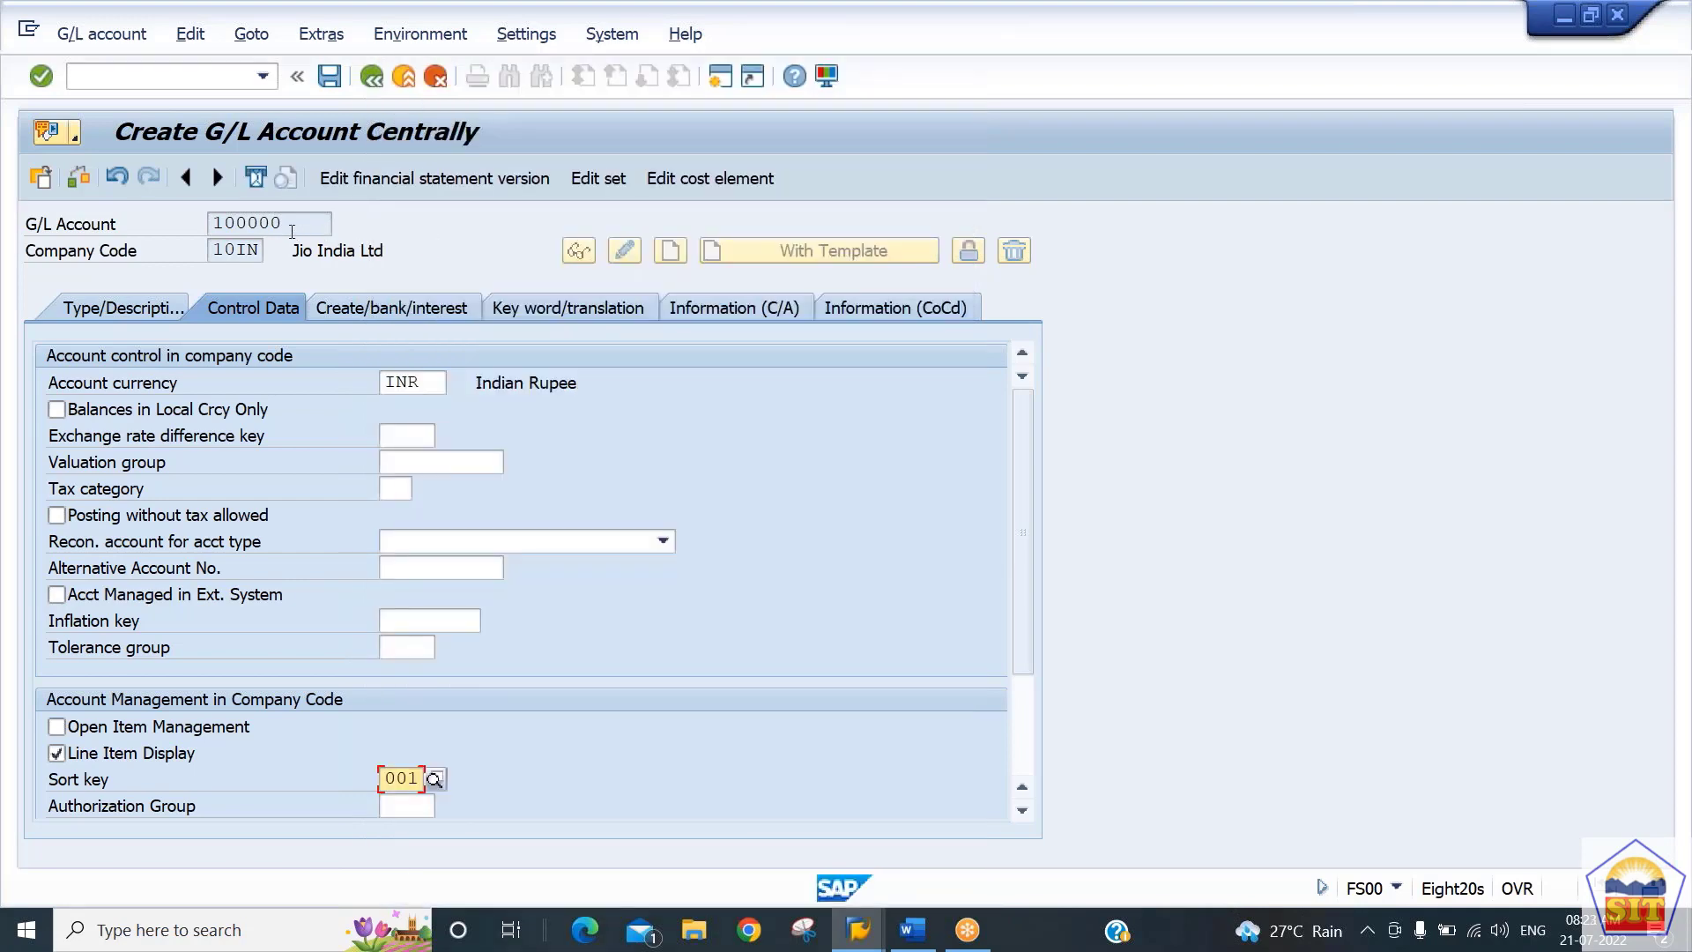
drag(292, 232, 161, 223)
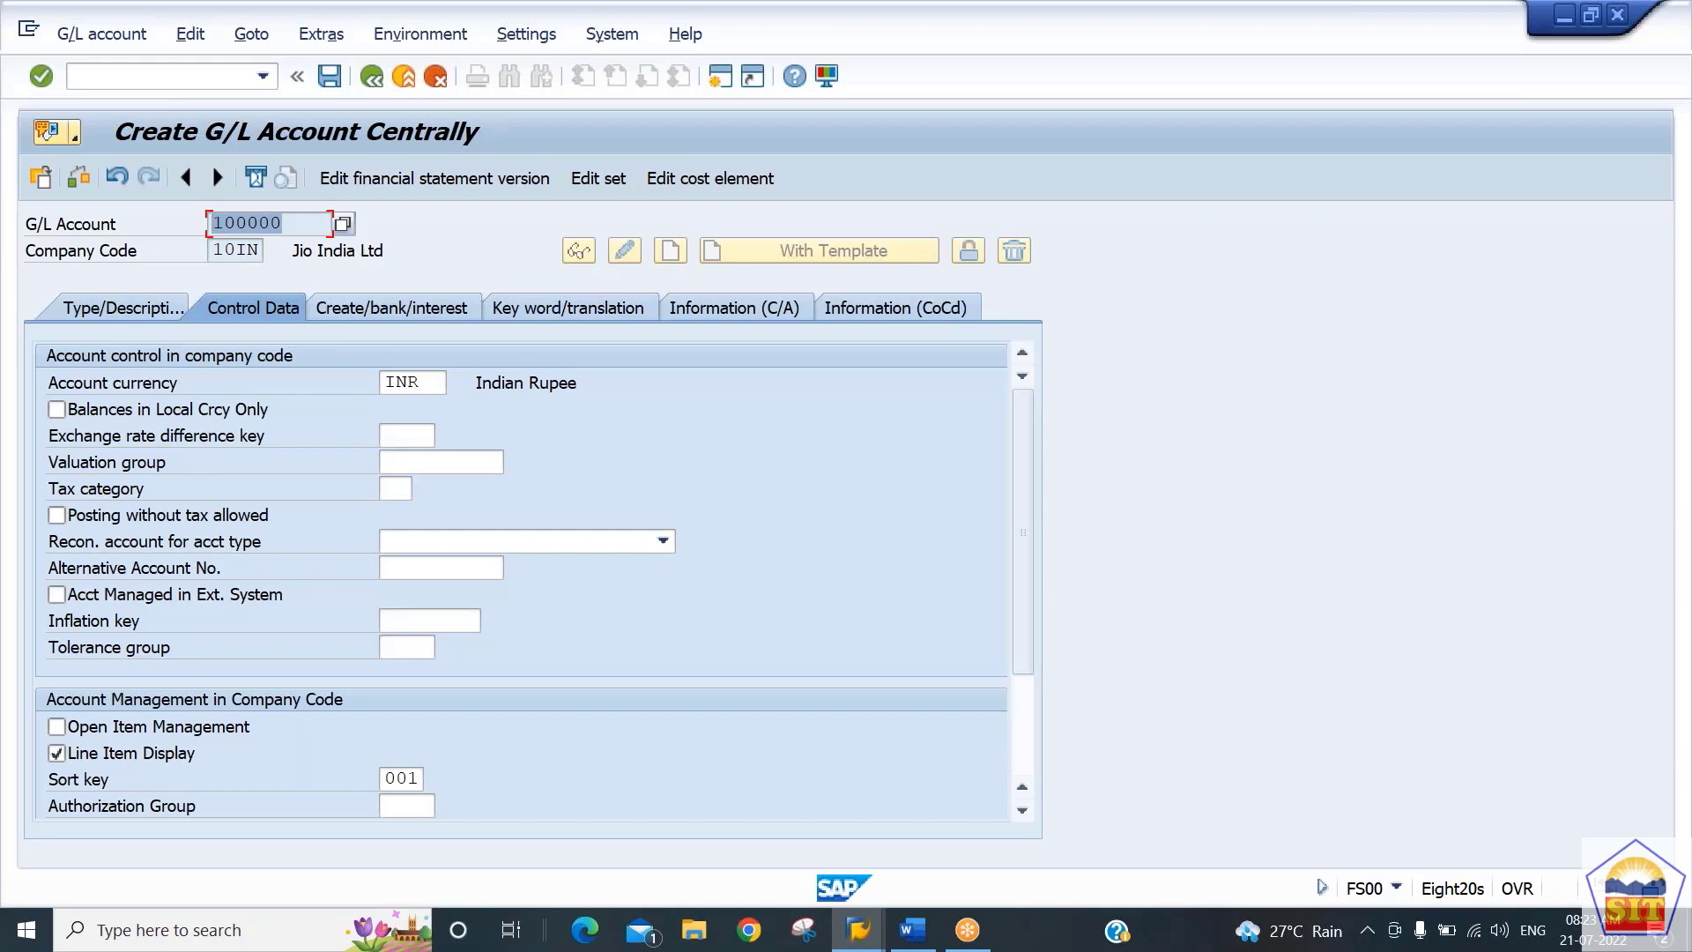
click(400, 776)
key(Return)
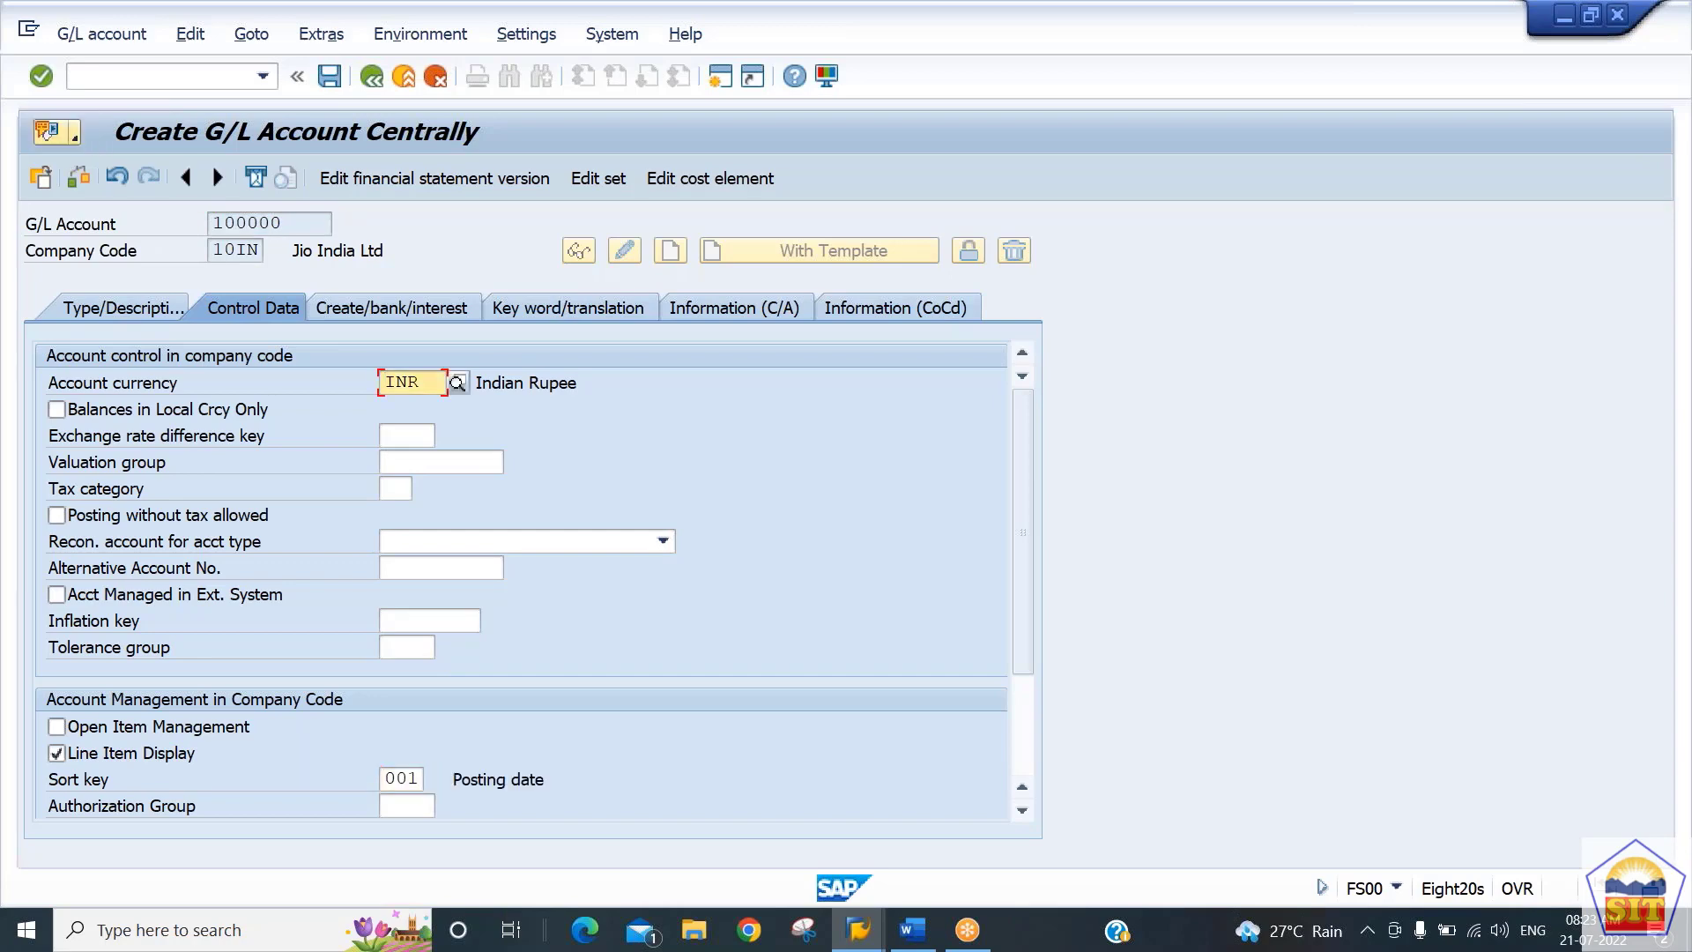
Assign field status group G001, General (with text, allocation), and save the Share Capital A/c account
click(384, 310)
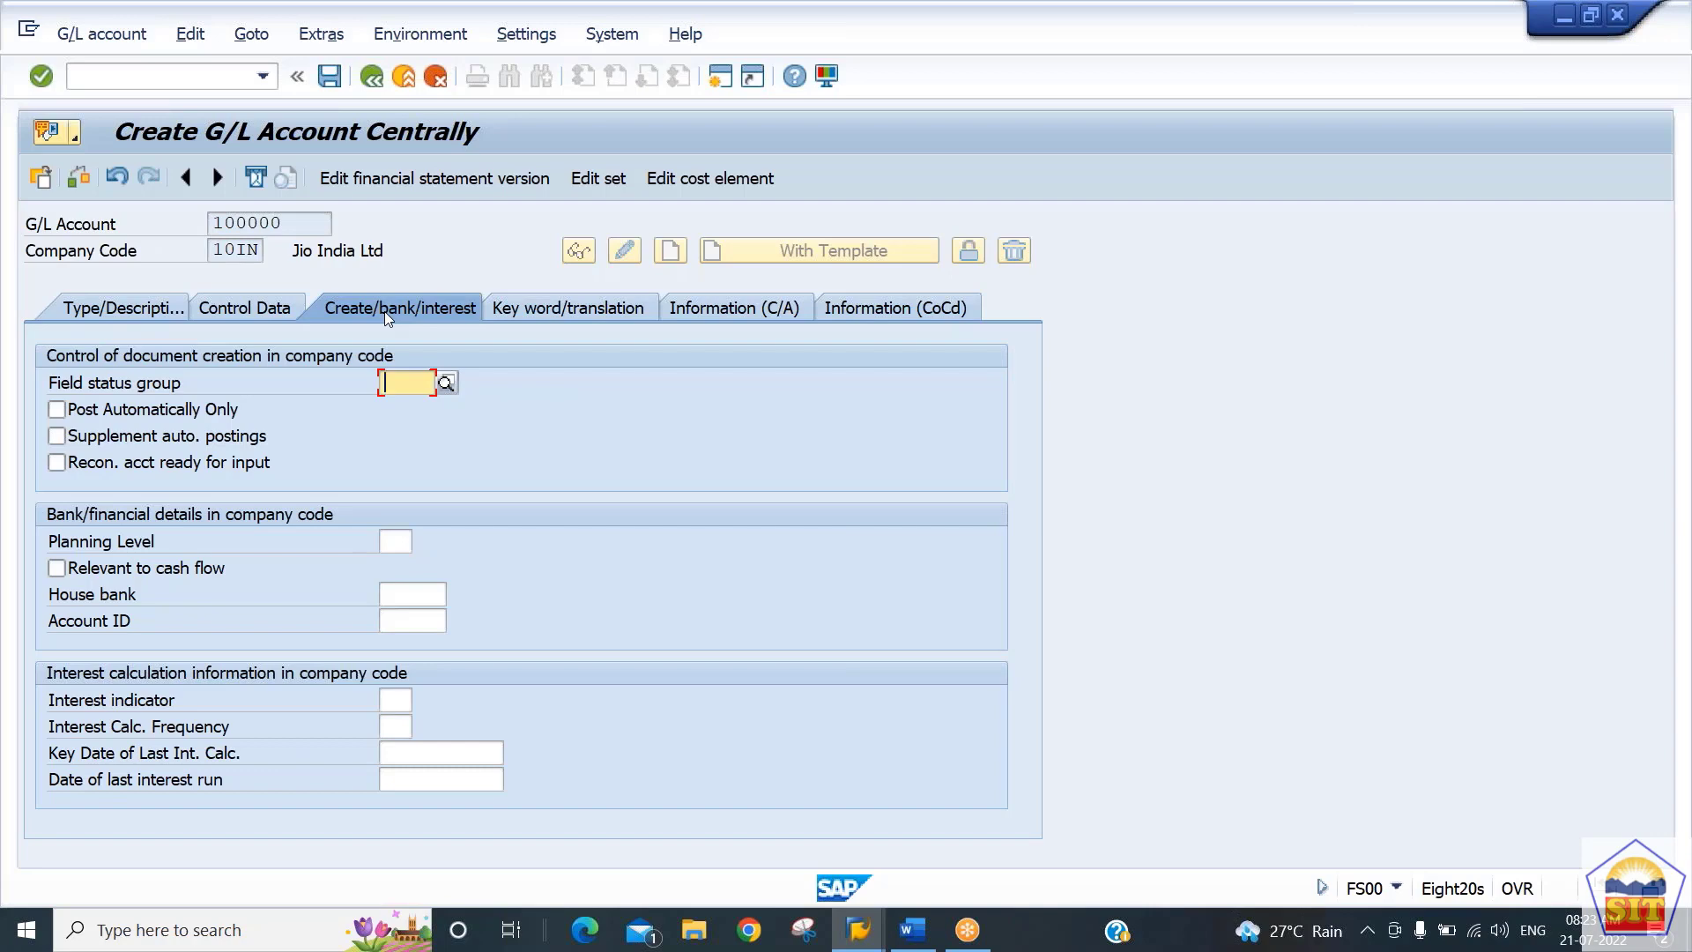
text(g)
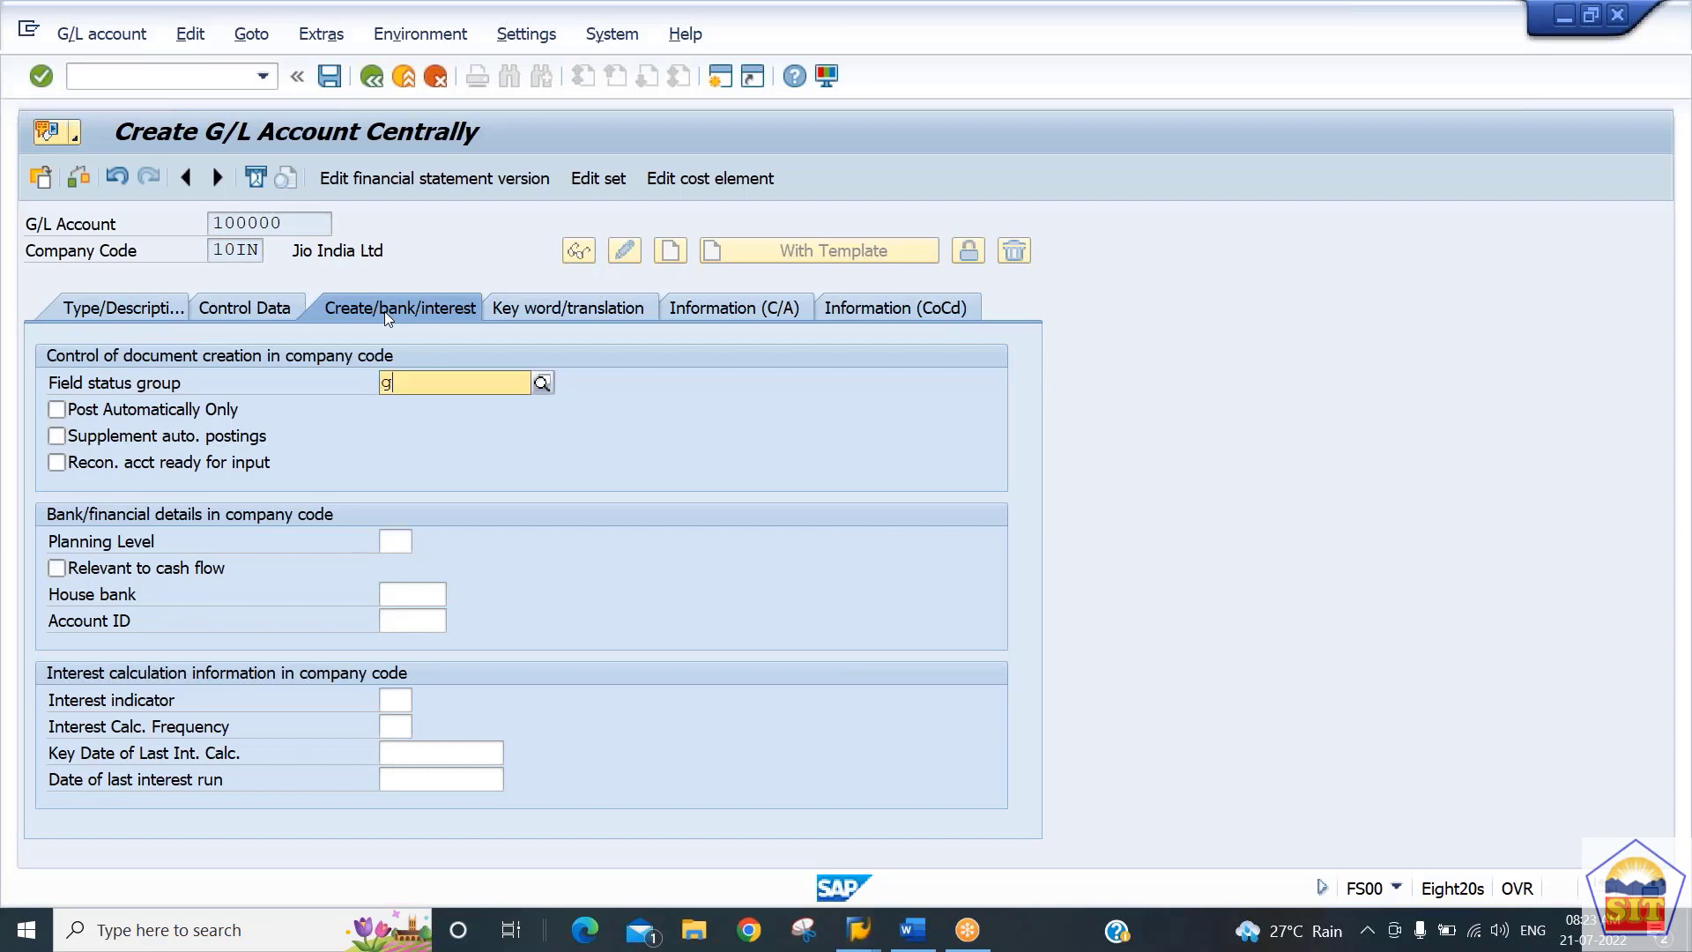
text(001)
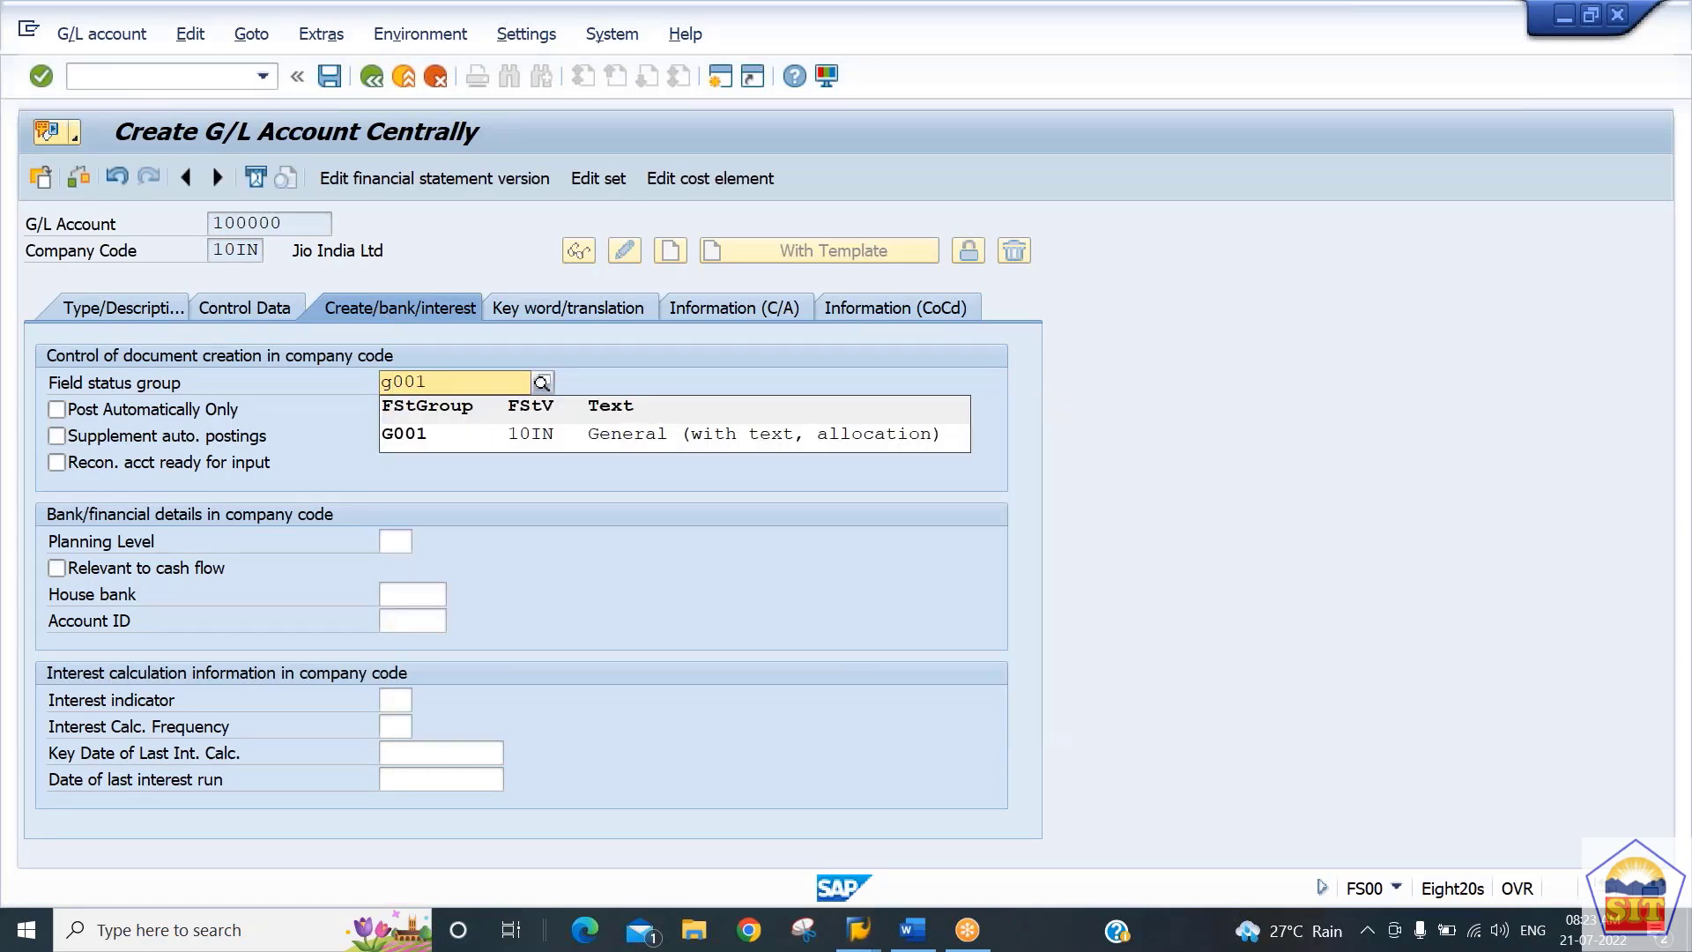
key(Down)
key(Return)
key(Return)
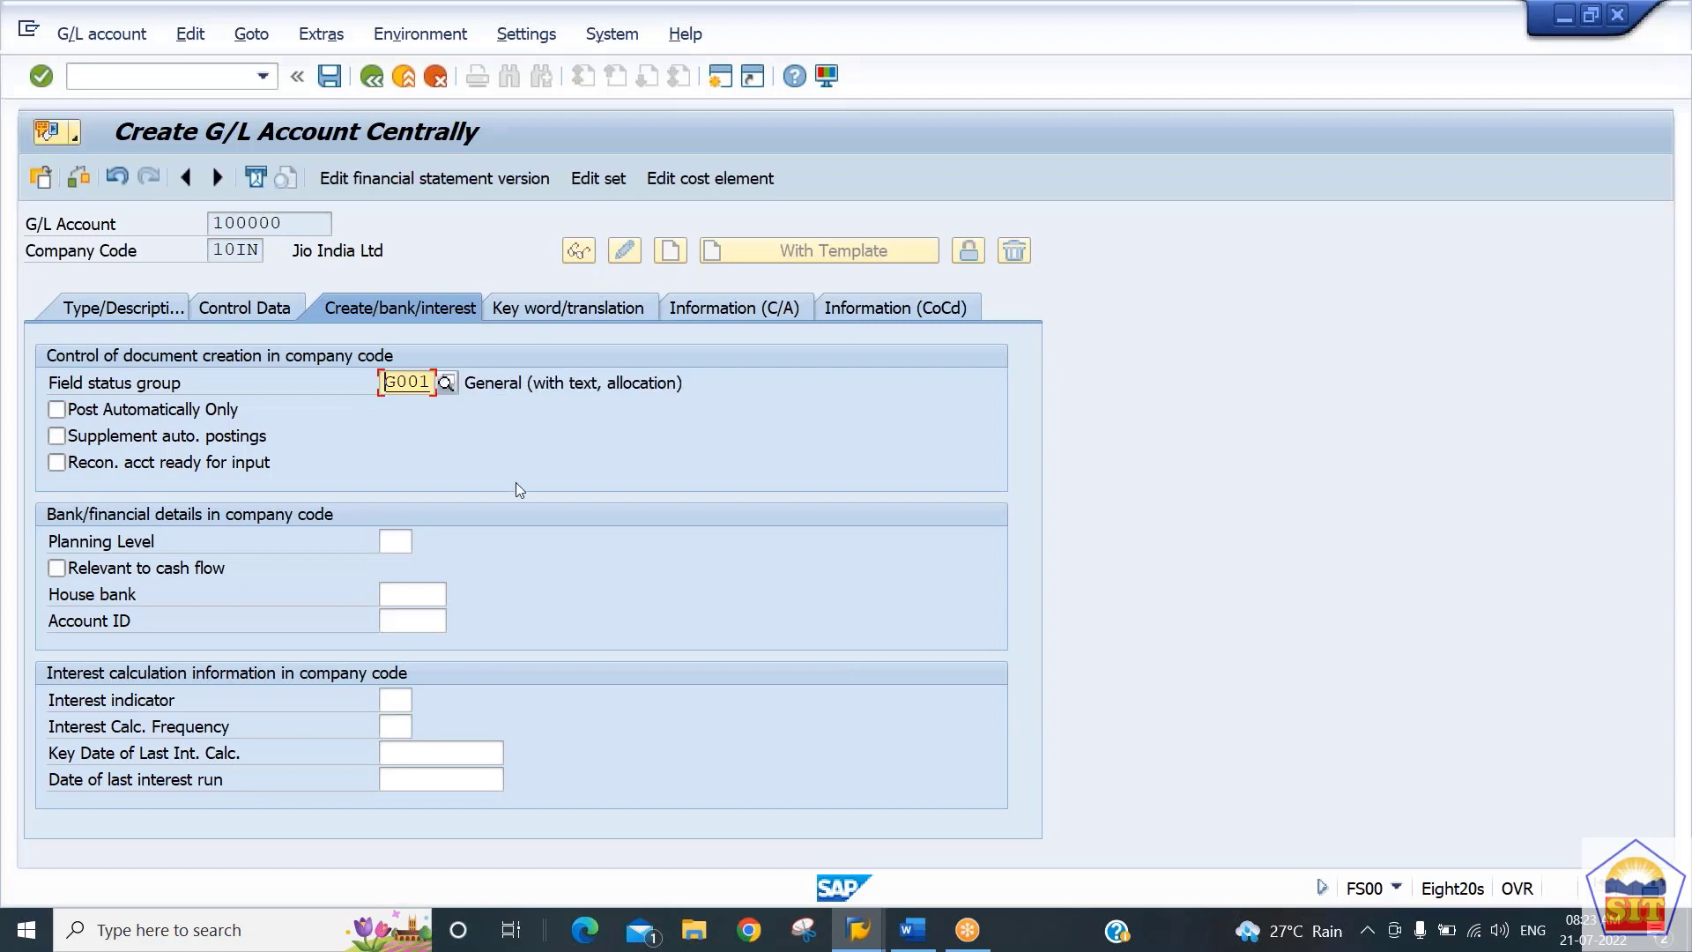
key(ctrl+s)
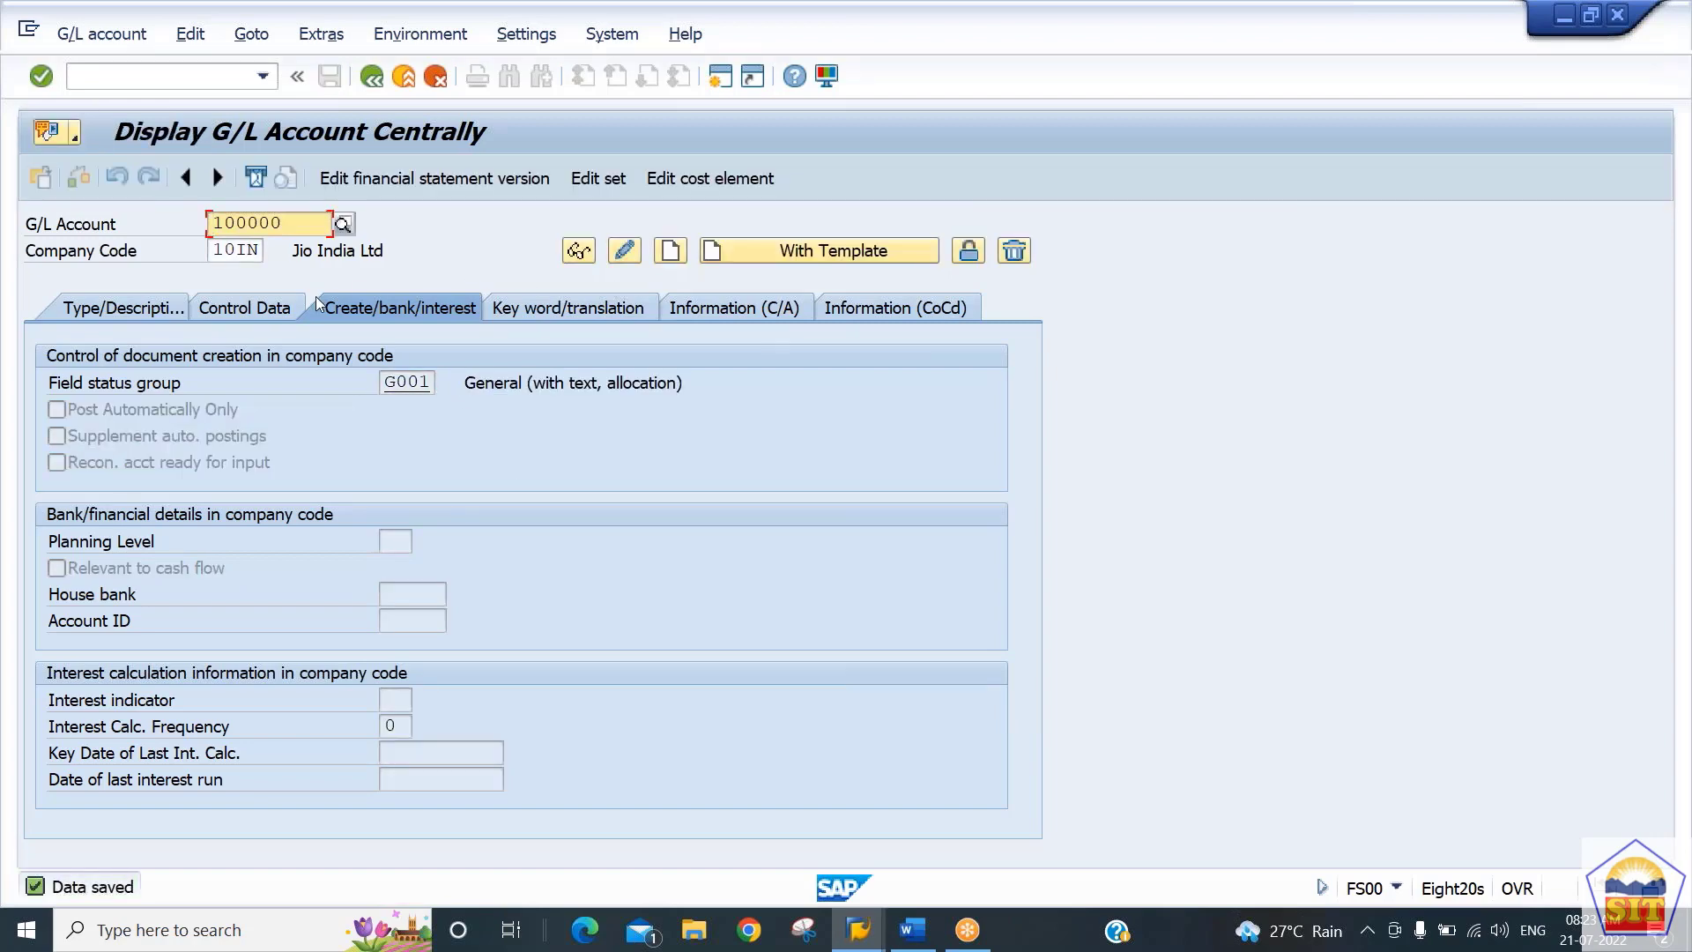
Review the saved Share Capital A/c account's control data and its type and description
click(272, 308)
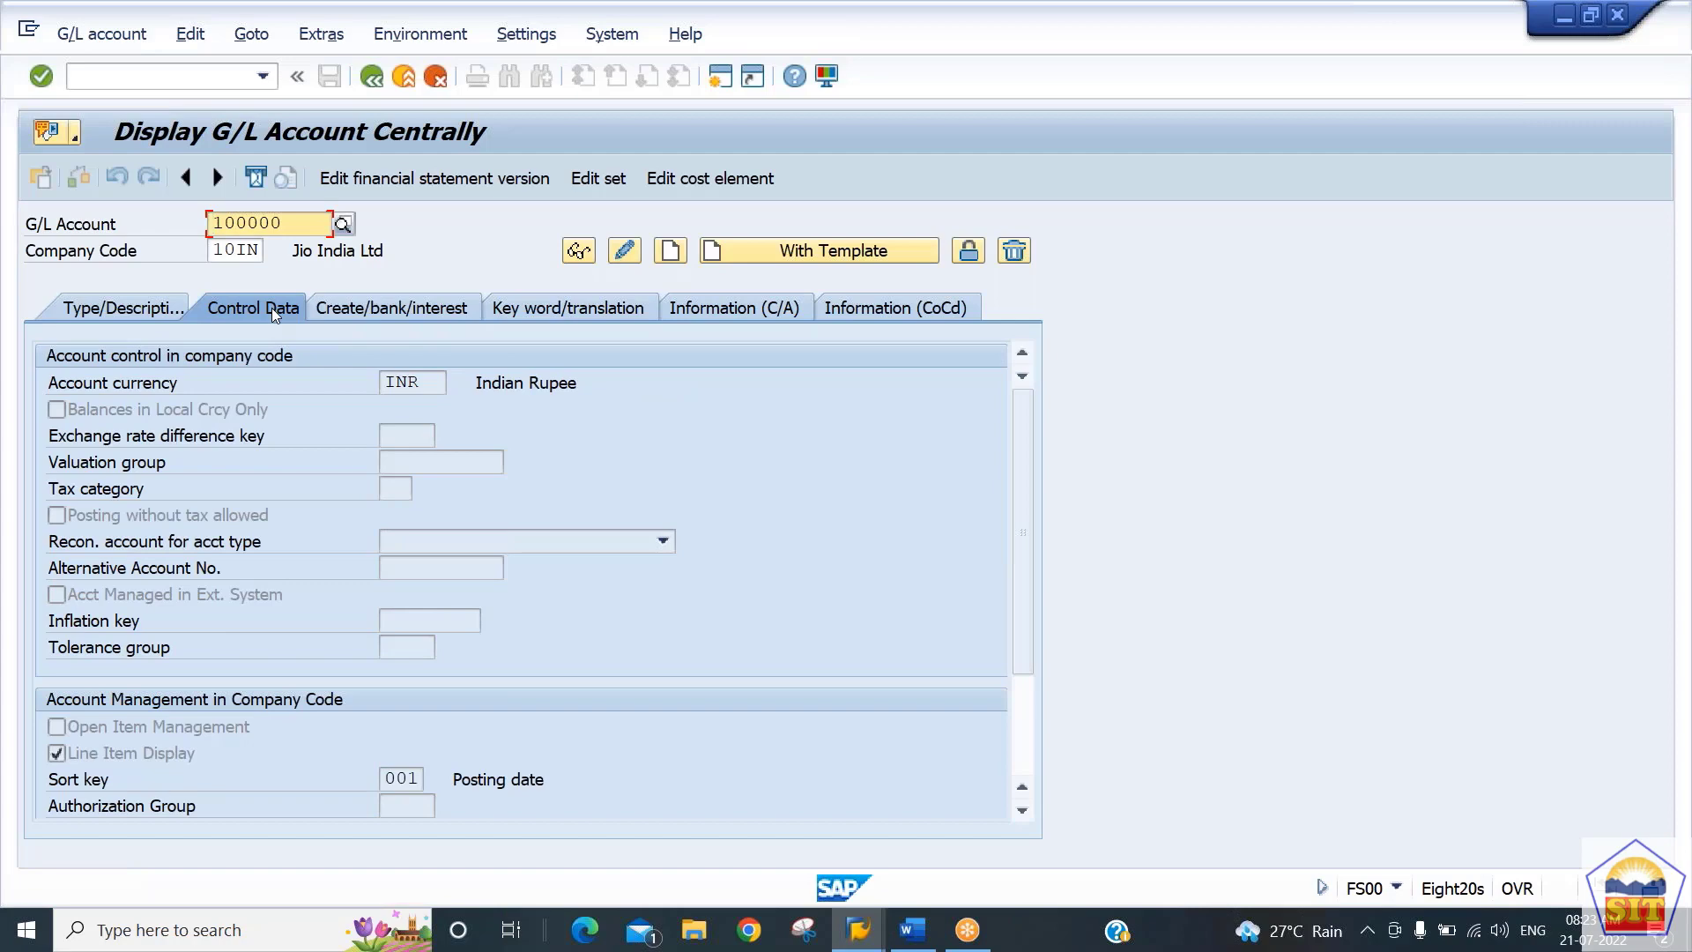
click(149, 305)
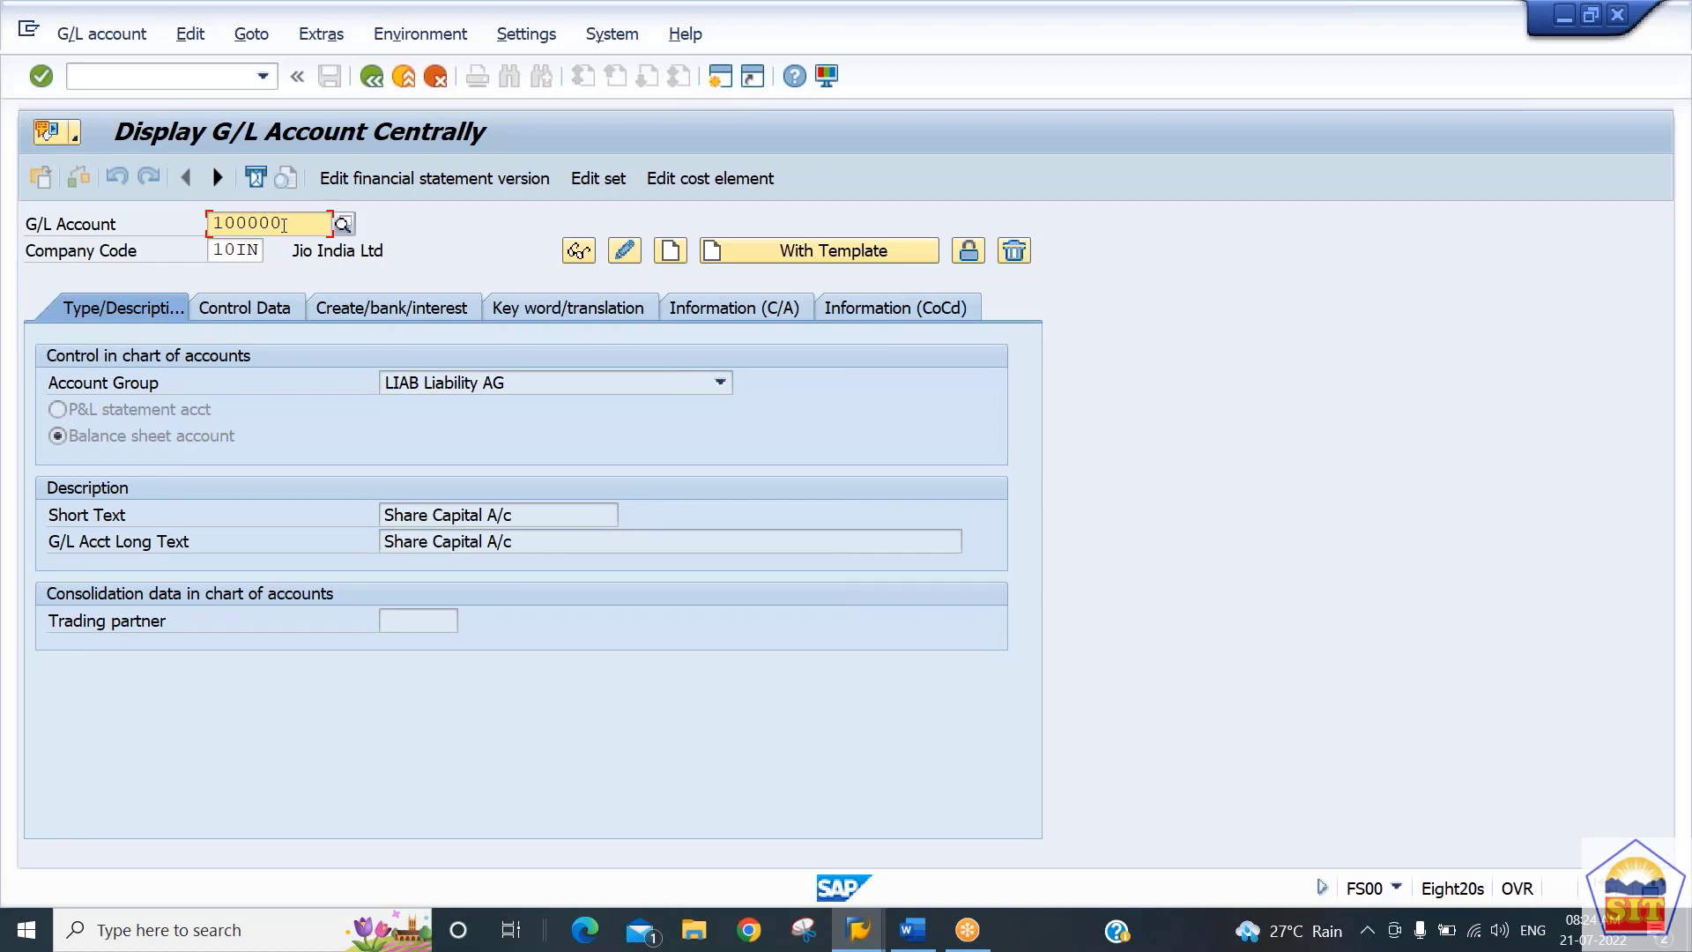
In the G/L account groups overview, deselect the Expense, Income and Liability groups of 10IN and check the Asset AG account number range
key(alt+Tab)
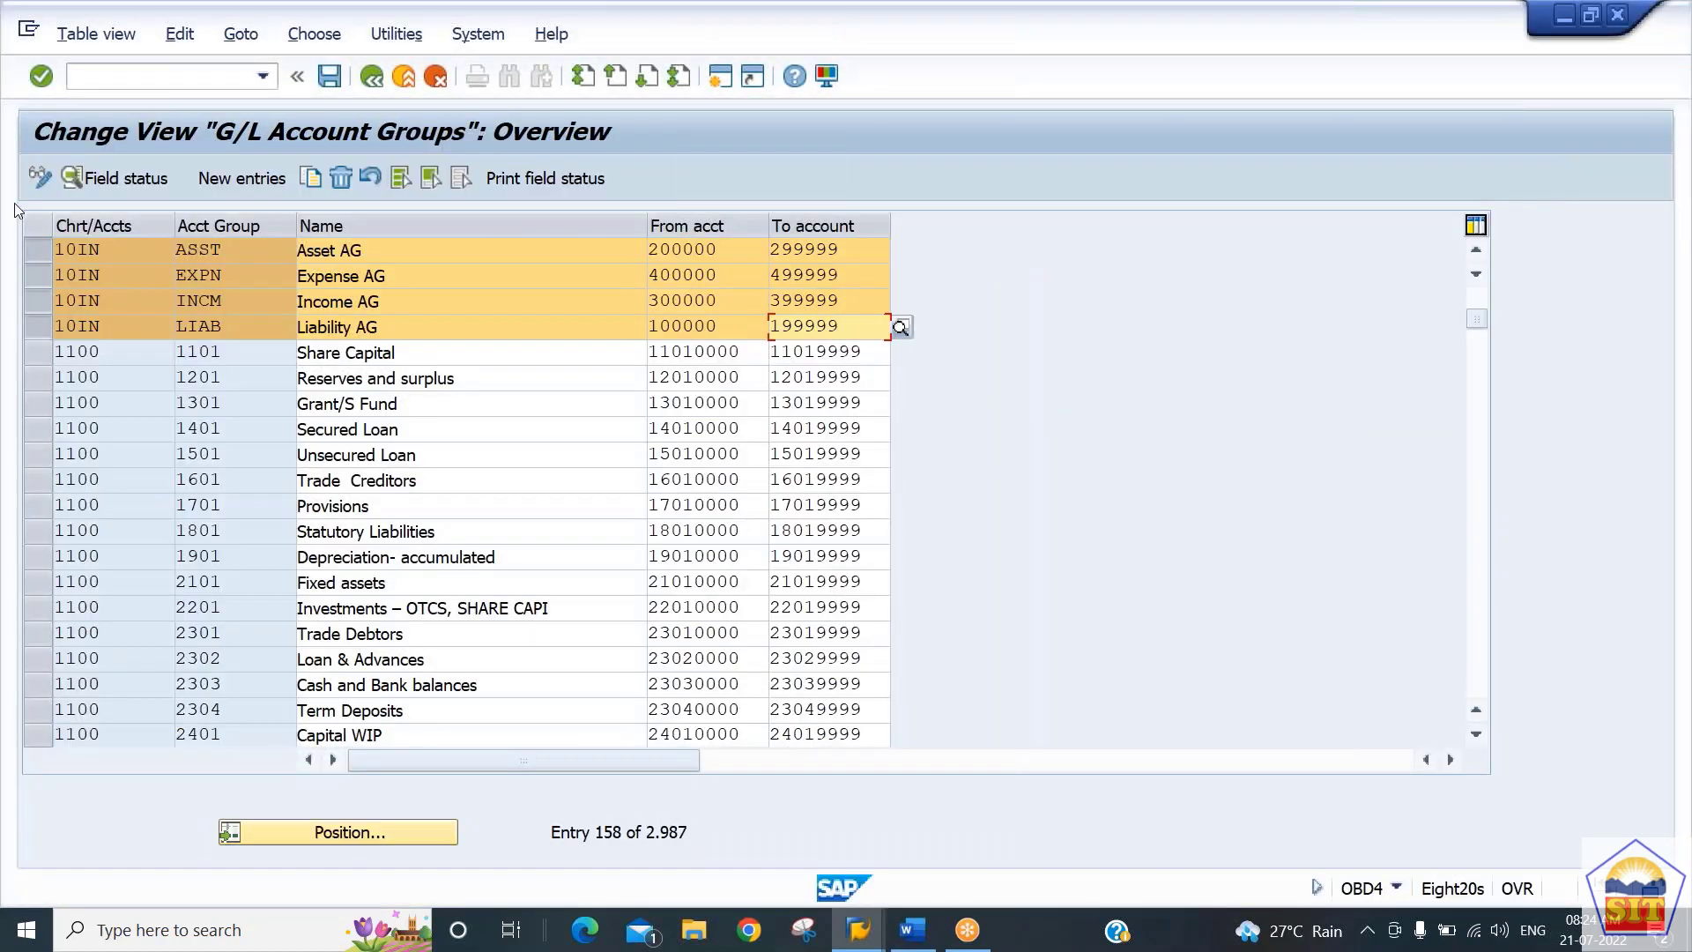
click(30, 285)
click(30, 307)
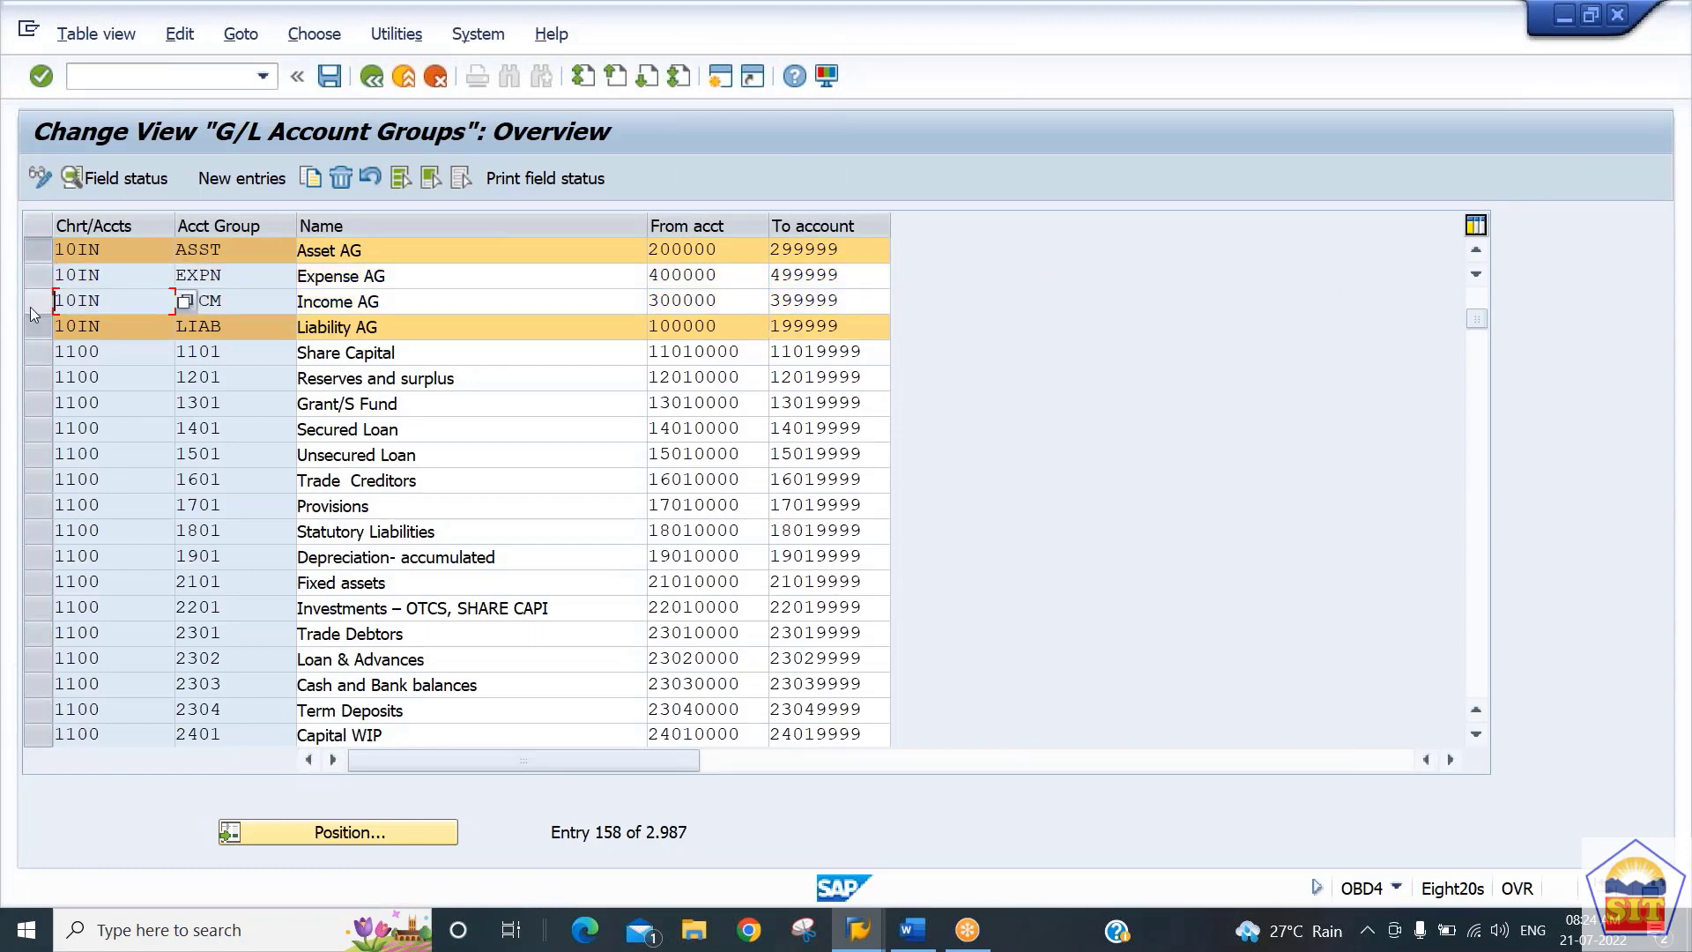
click(32, 328)
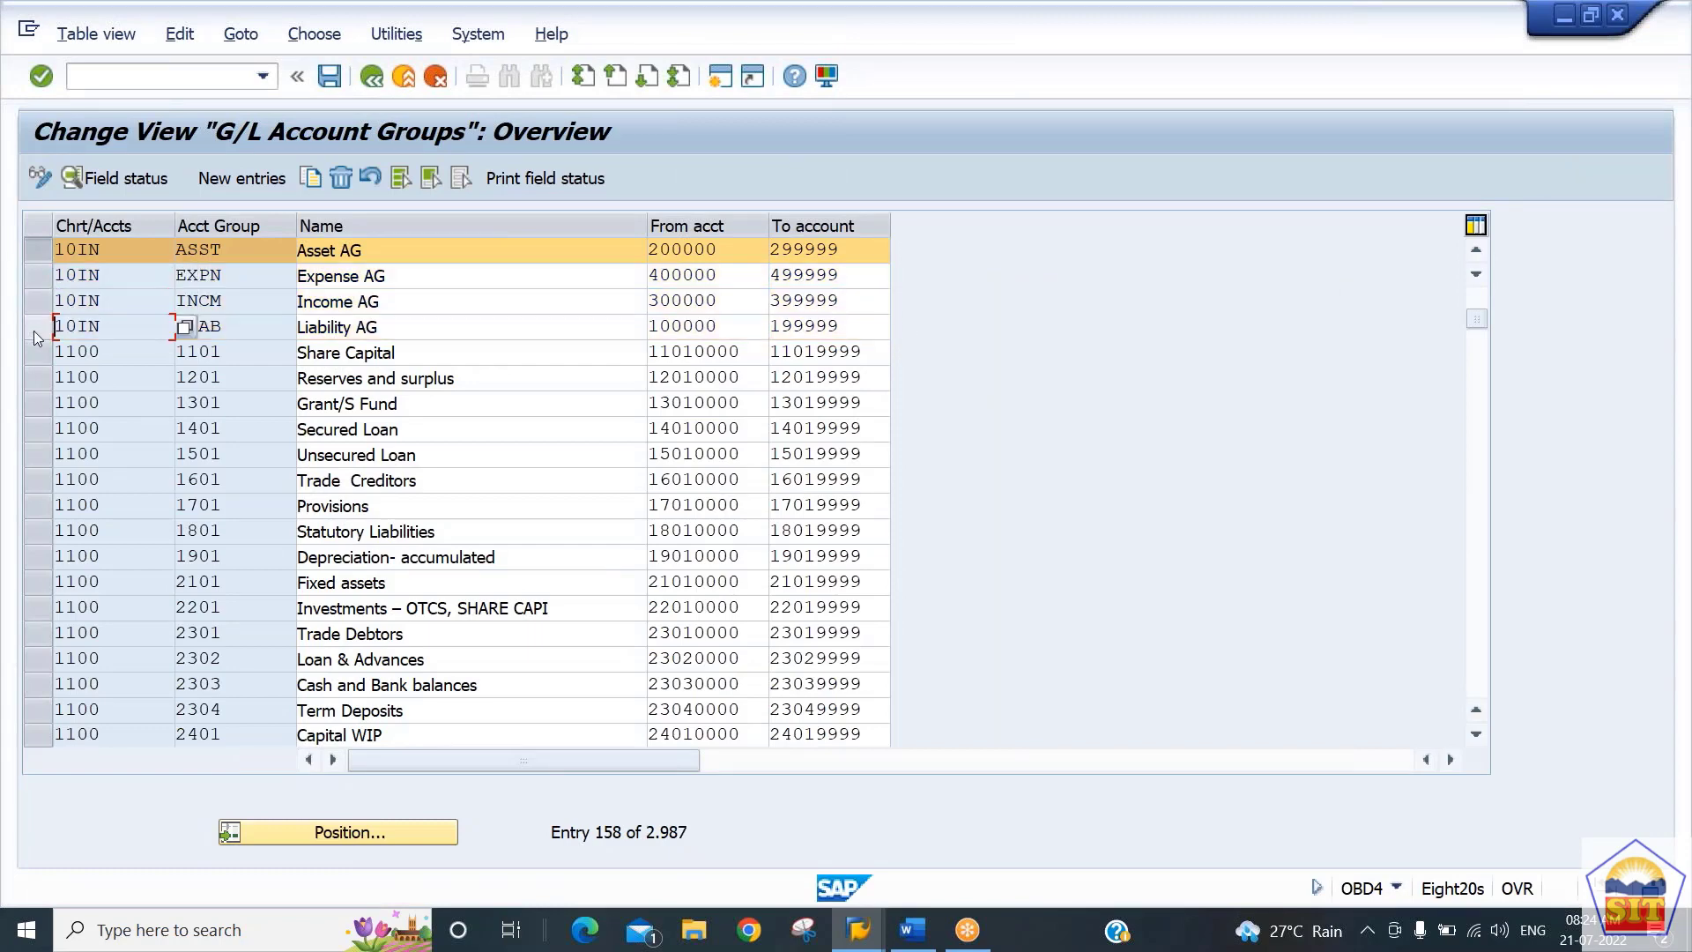
click(796, 252)
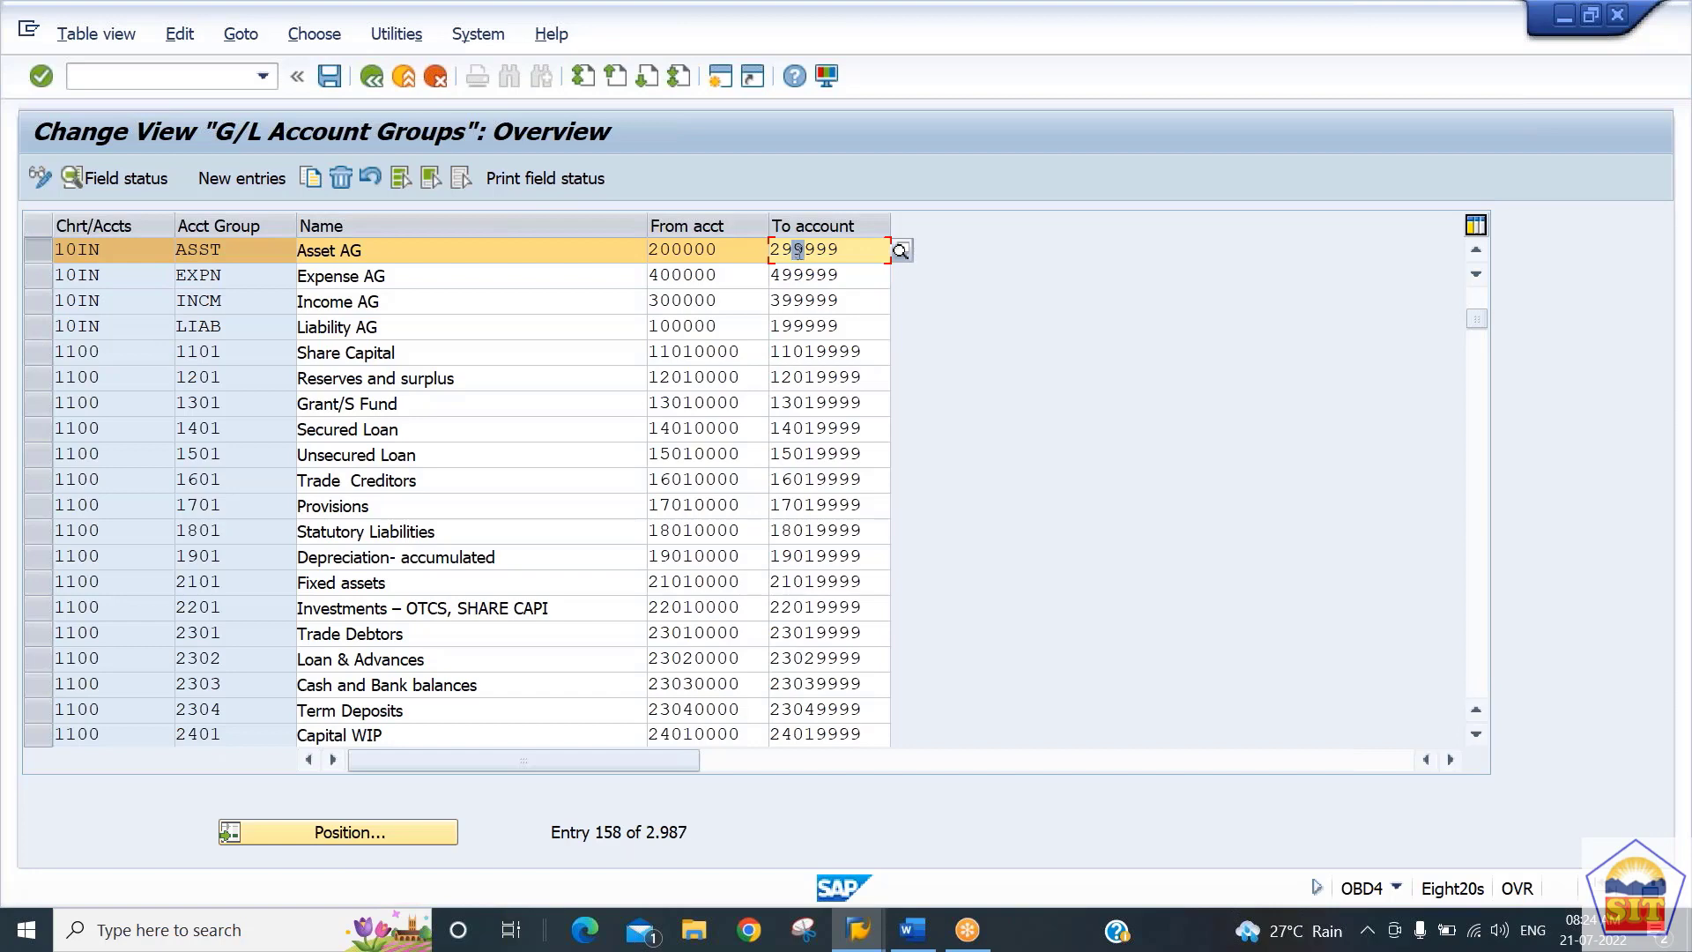
click(677, 253)
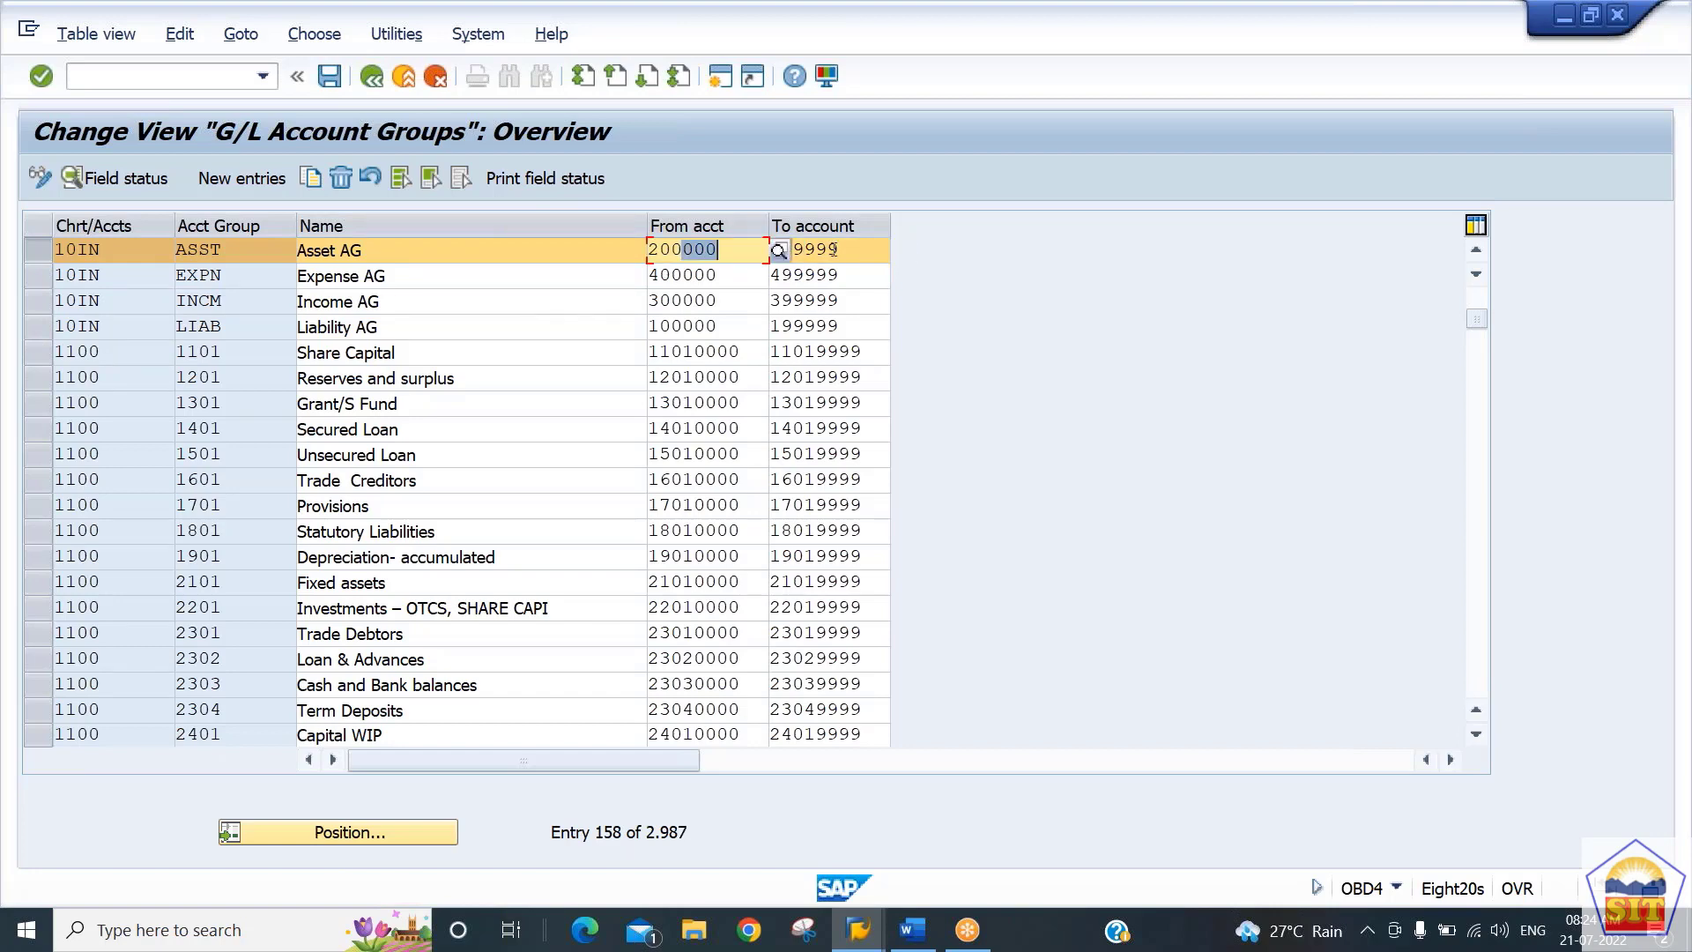
key(Tab)
key(shift+Tab)
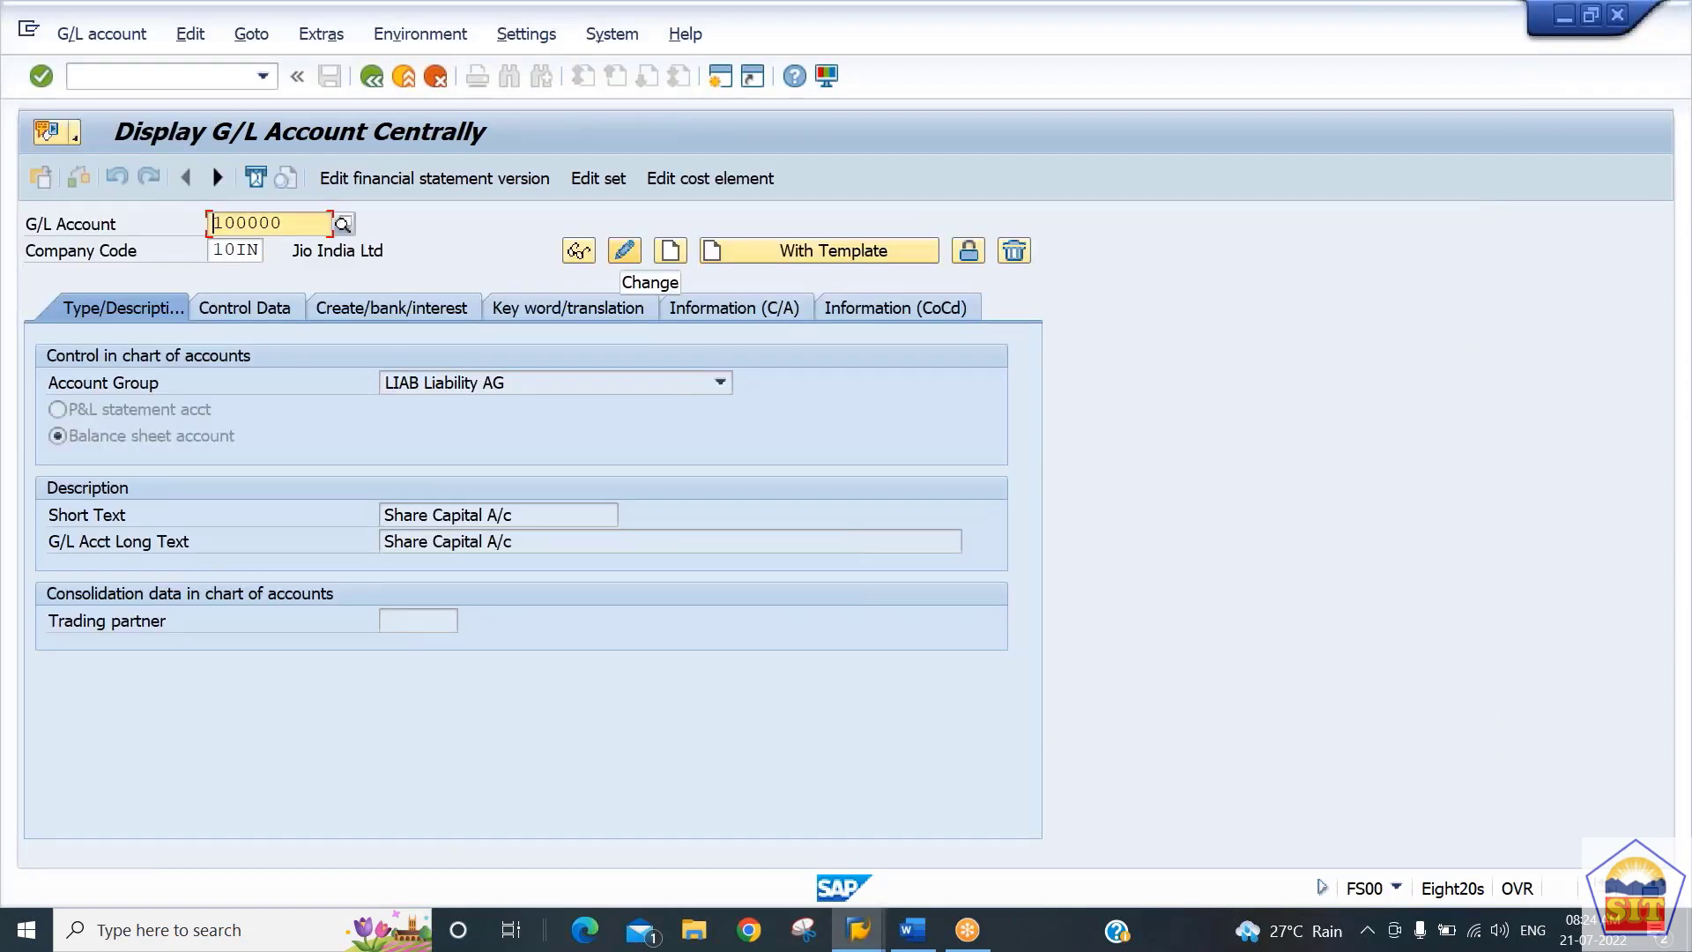
Start creating G/L account 200100 in company code 10IN and assign it to account group ASST Asset AG
text(2001000)
key(Delete)
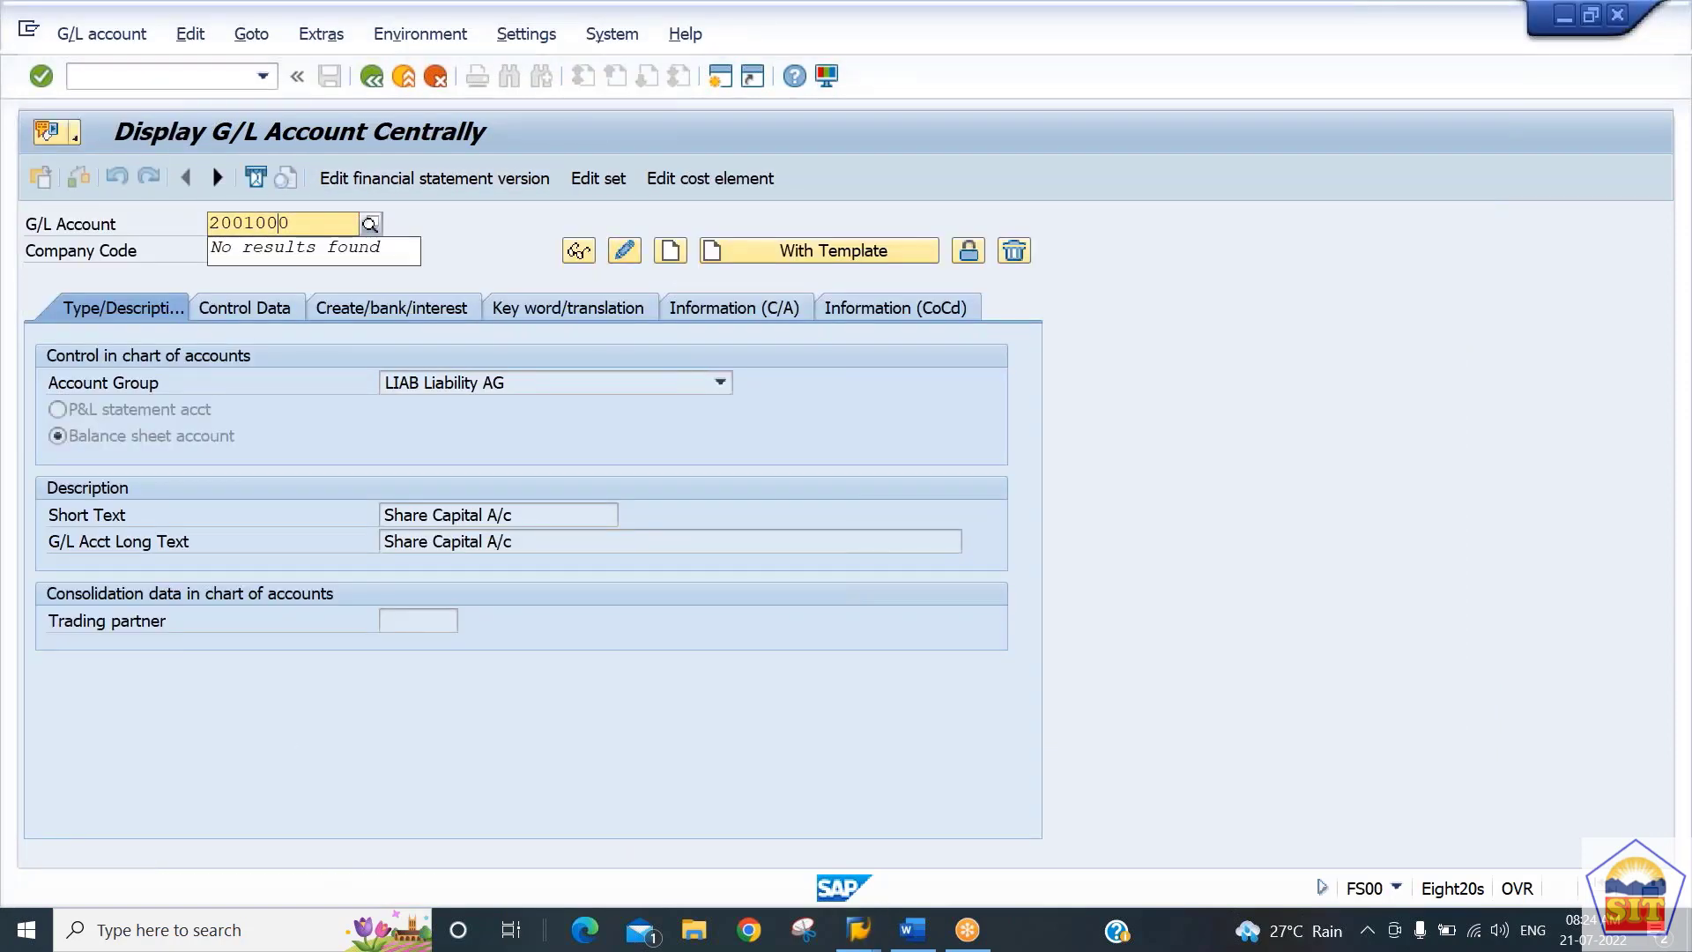
key(Tab)
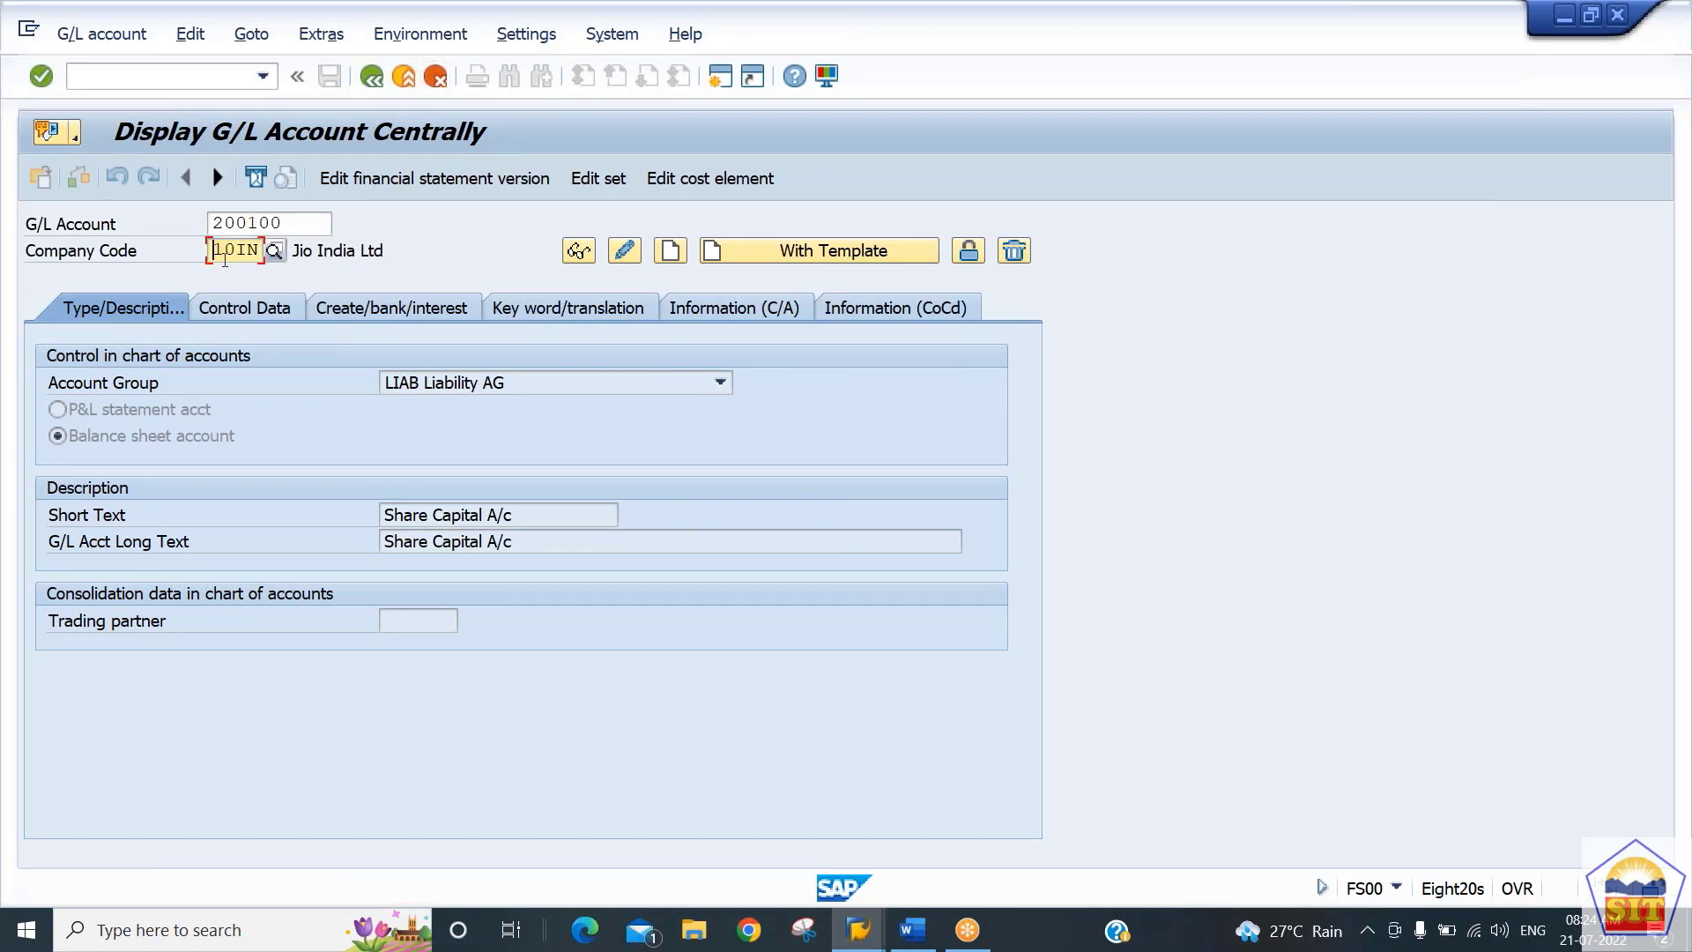
click(669, 260)
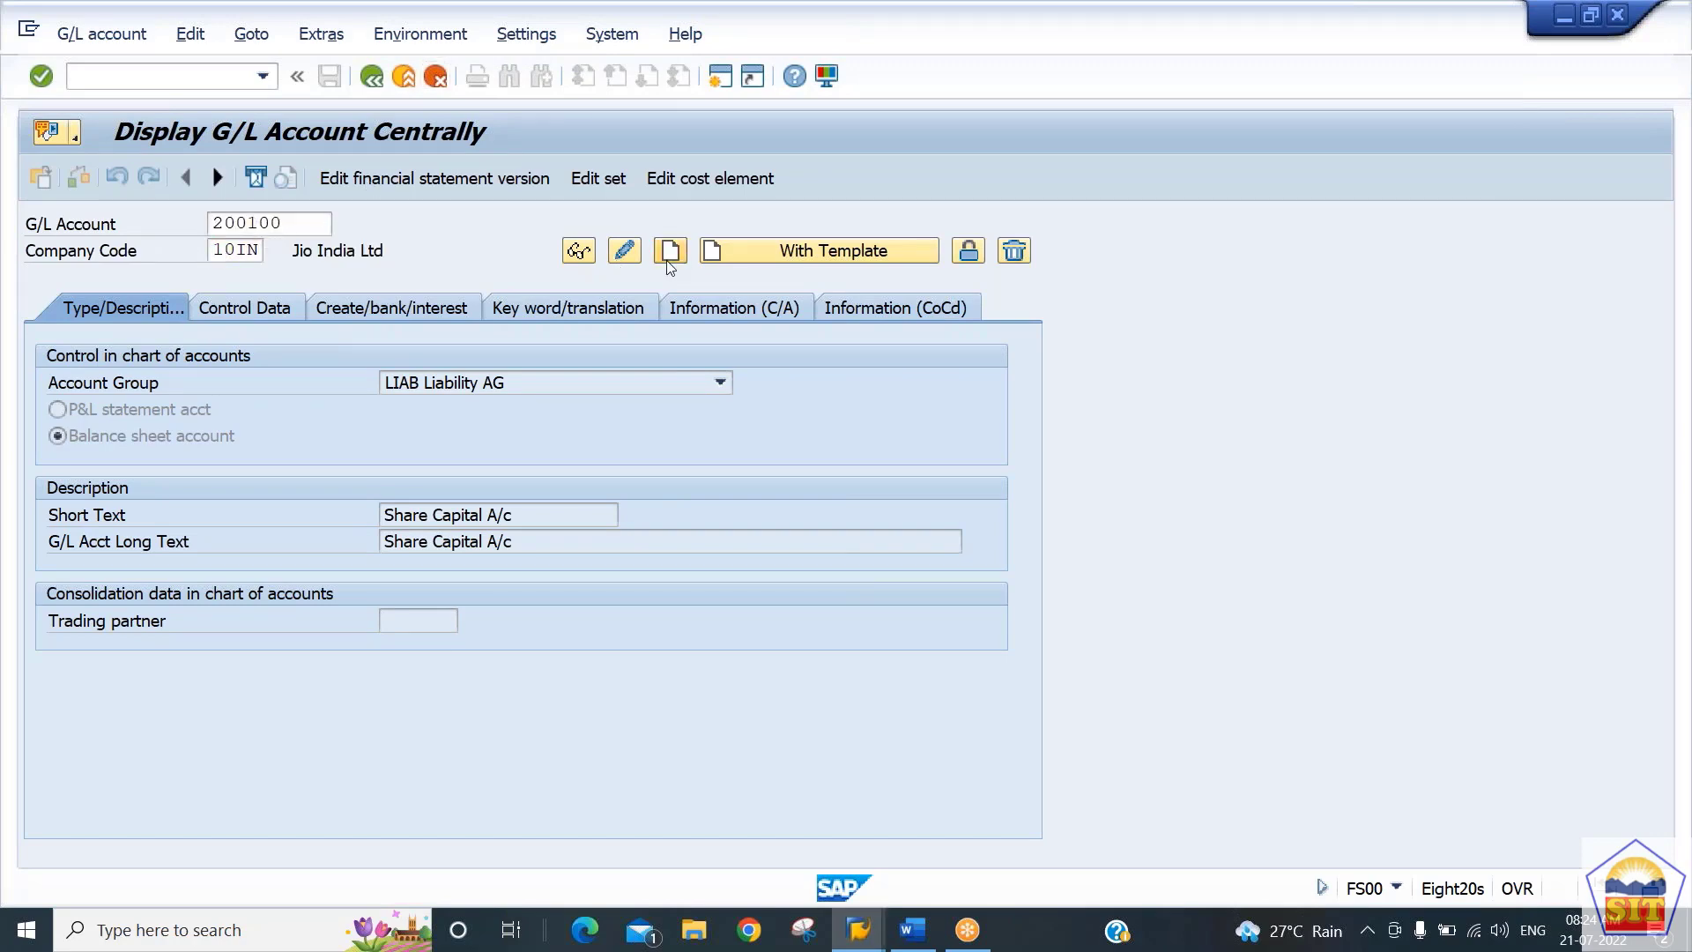
click(567, 383)
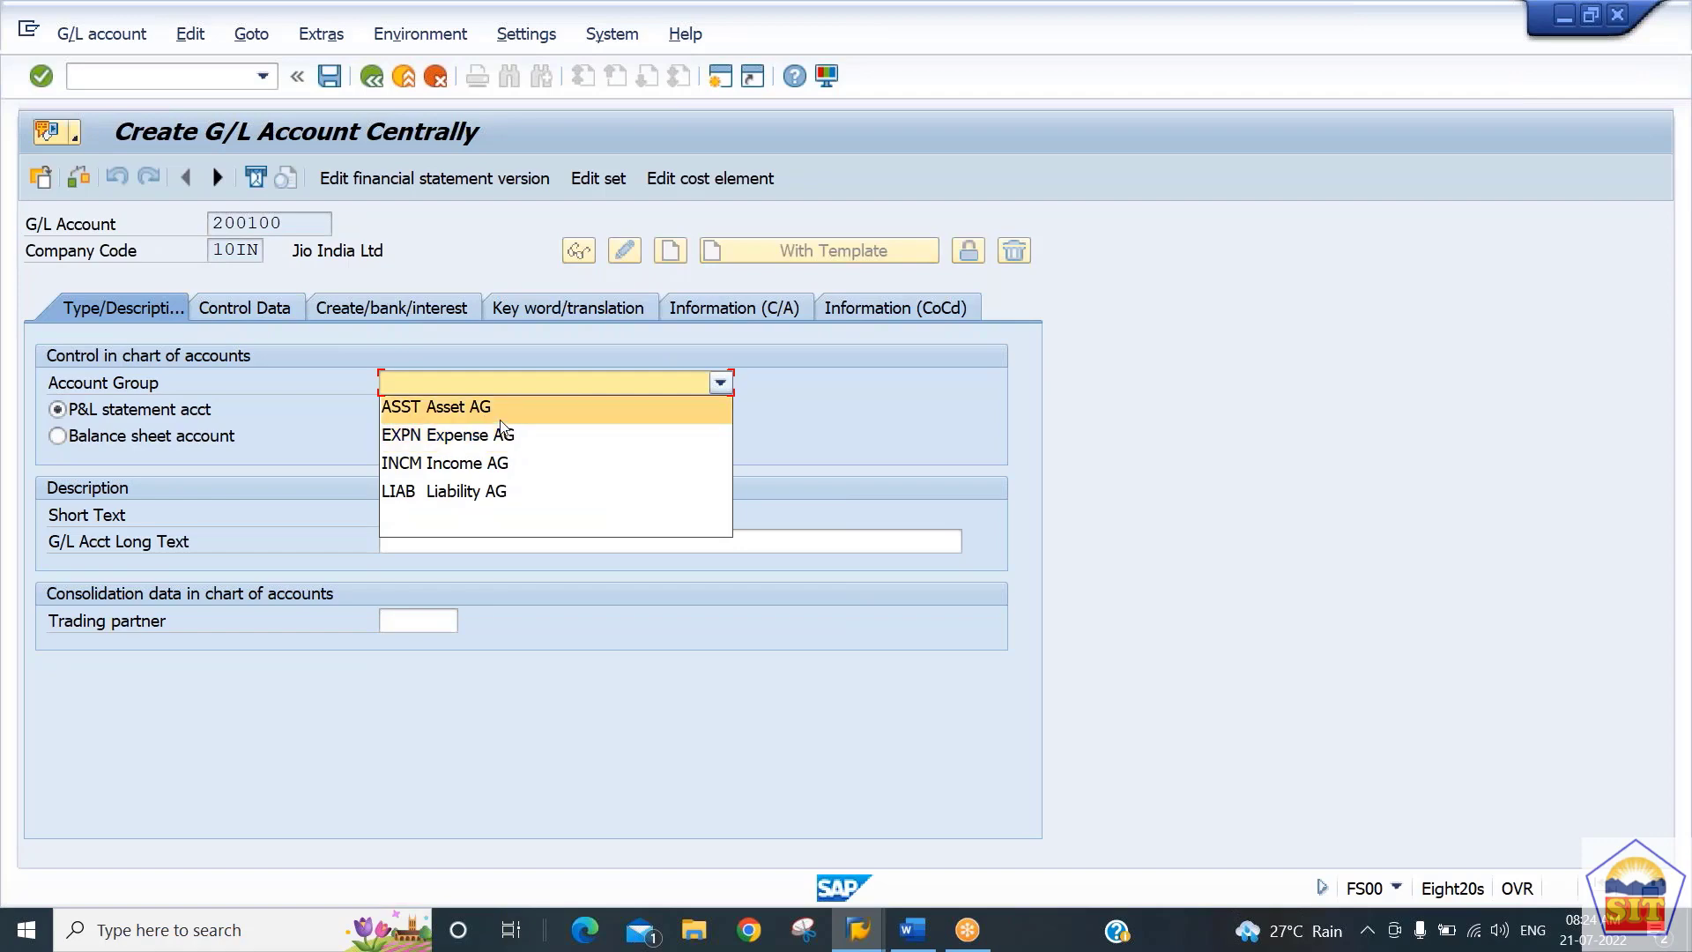
click(441, 406)
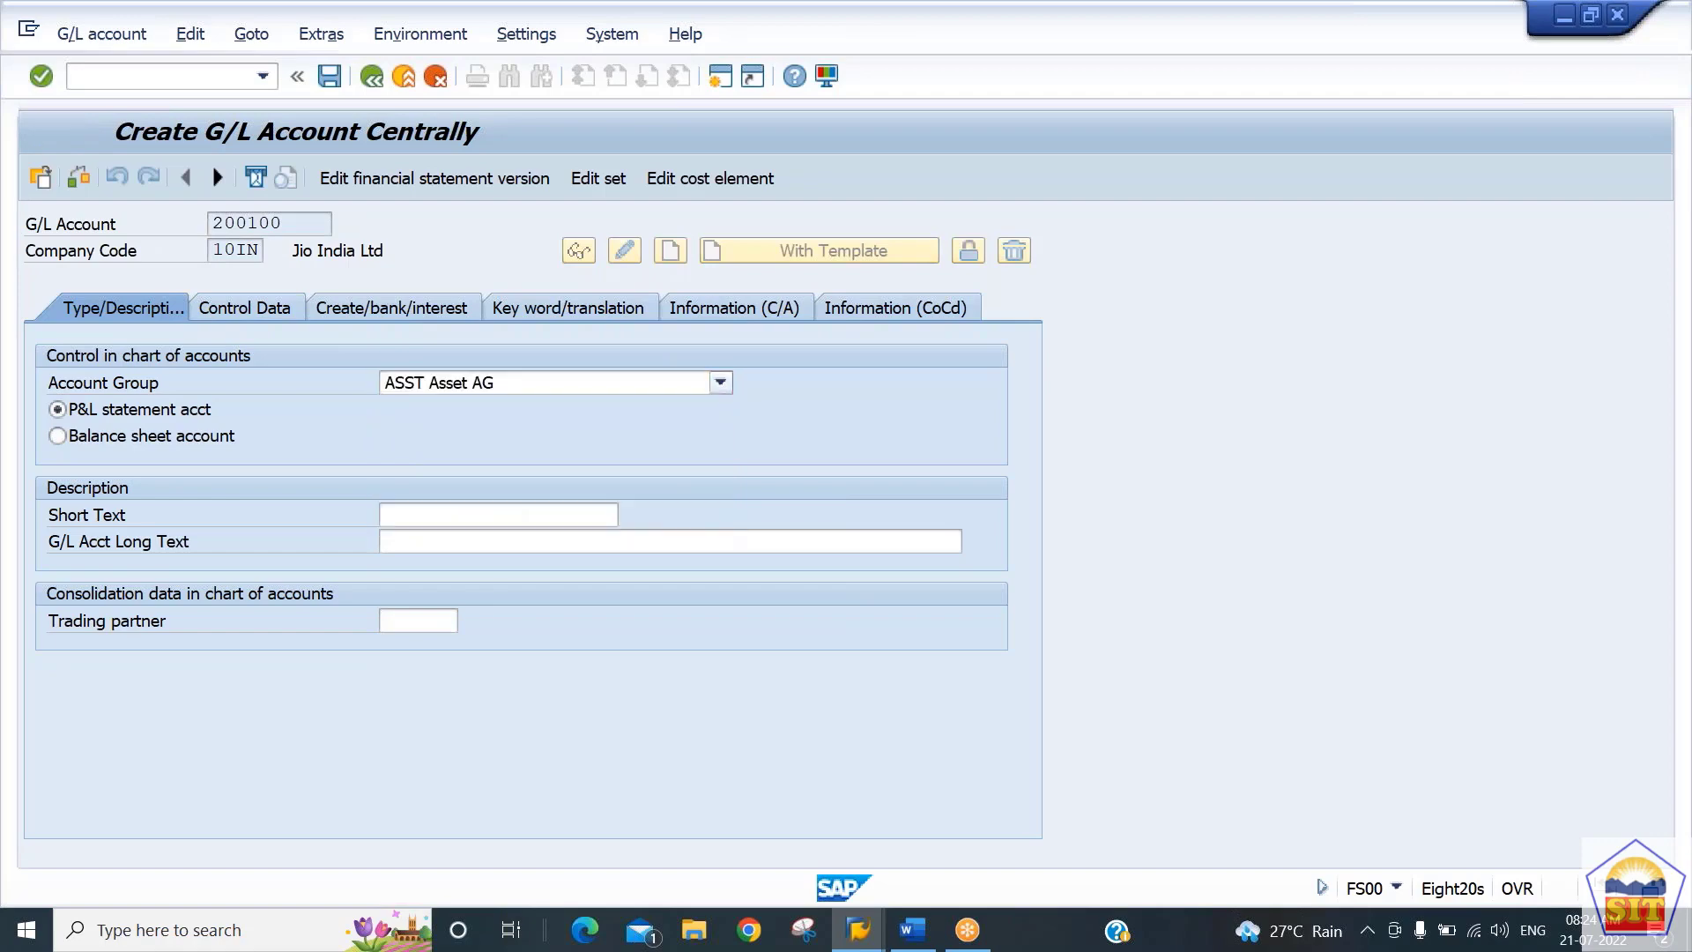
Classify G/L account 200100 as a balance sheet account and enter "Cash A/c" as its short and long text
click(199, 444)
click(477, 515)
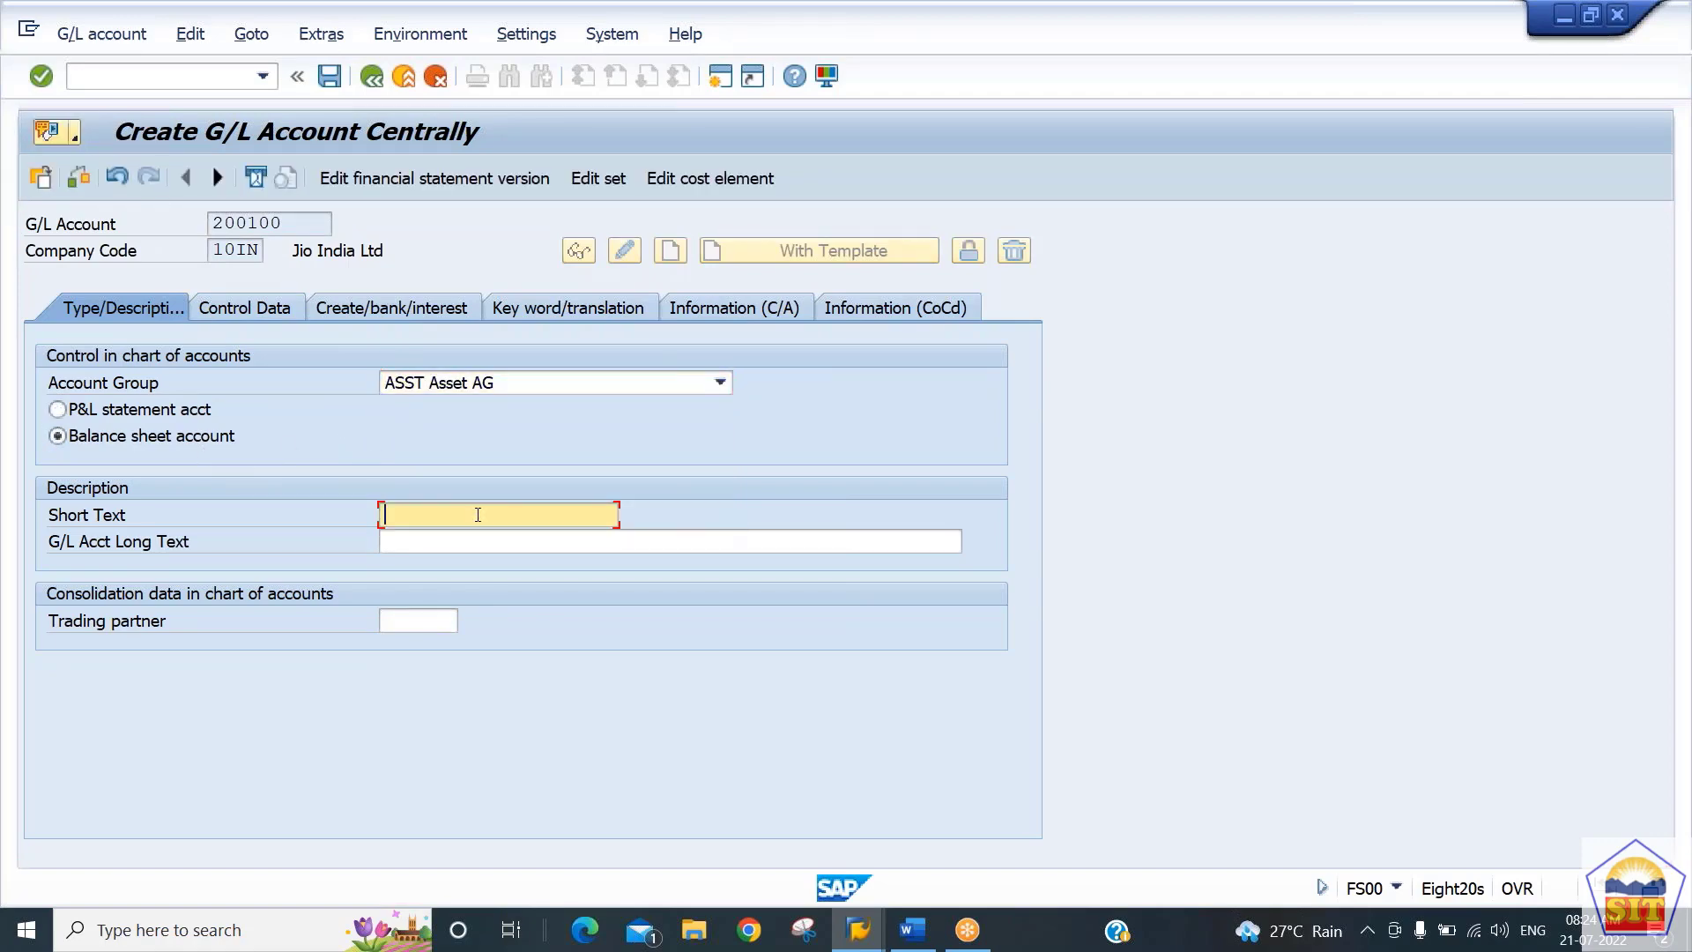
text(Cash)
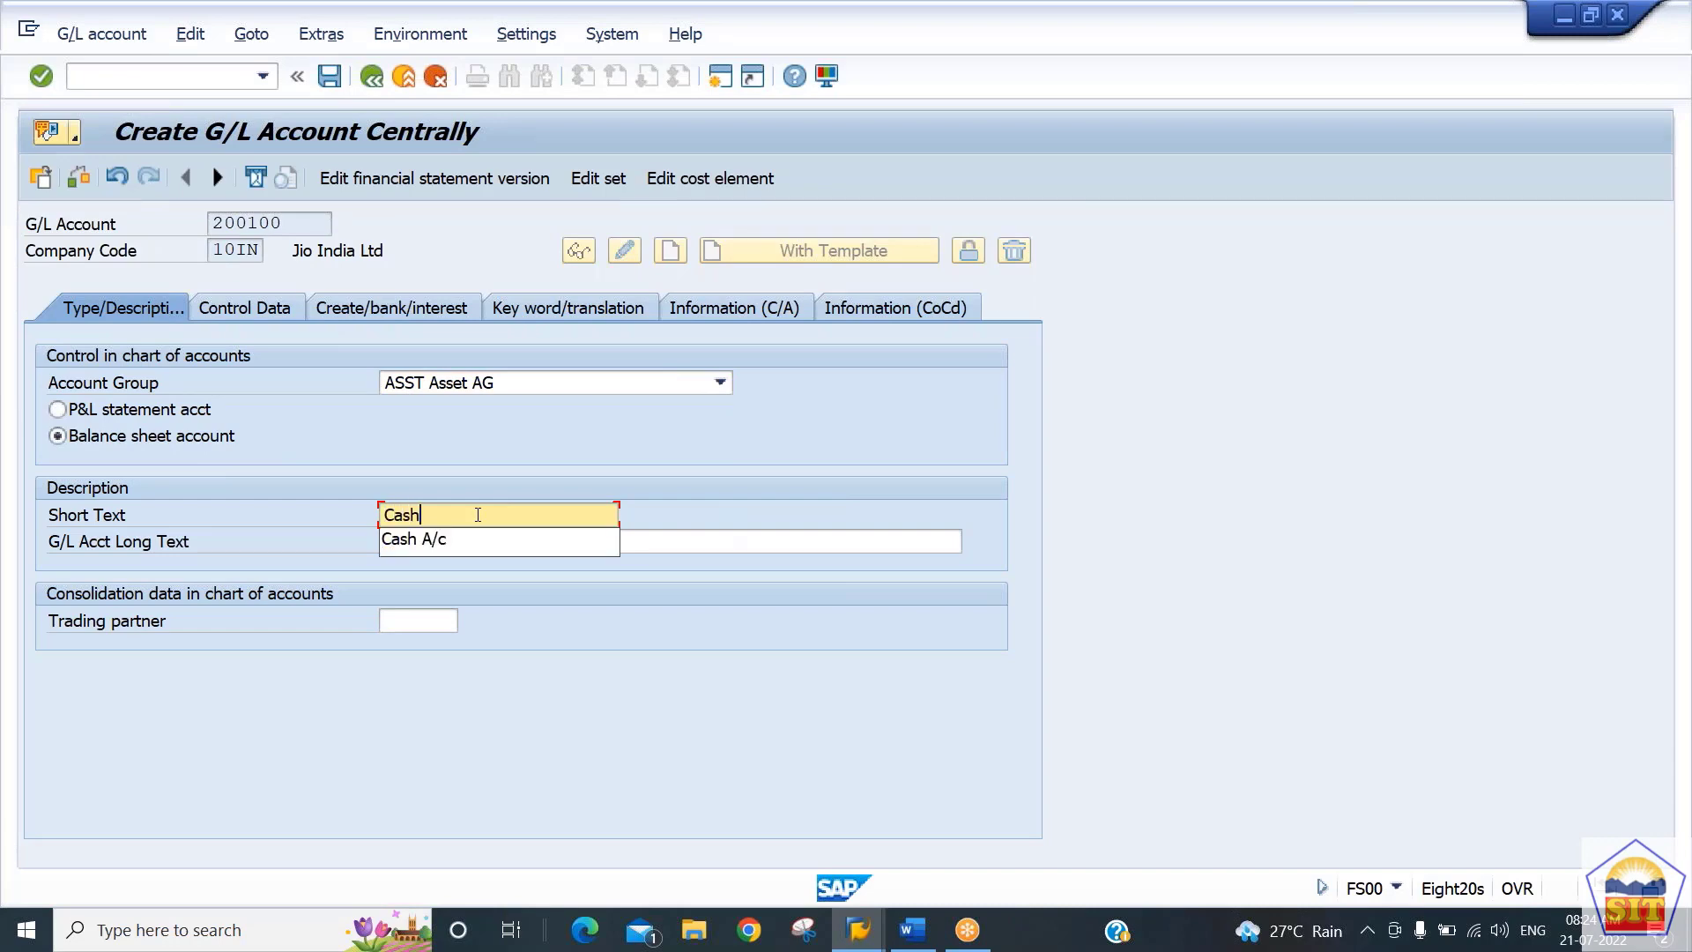
key(Down)
key(Tab)
text(Cash)
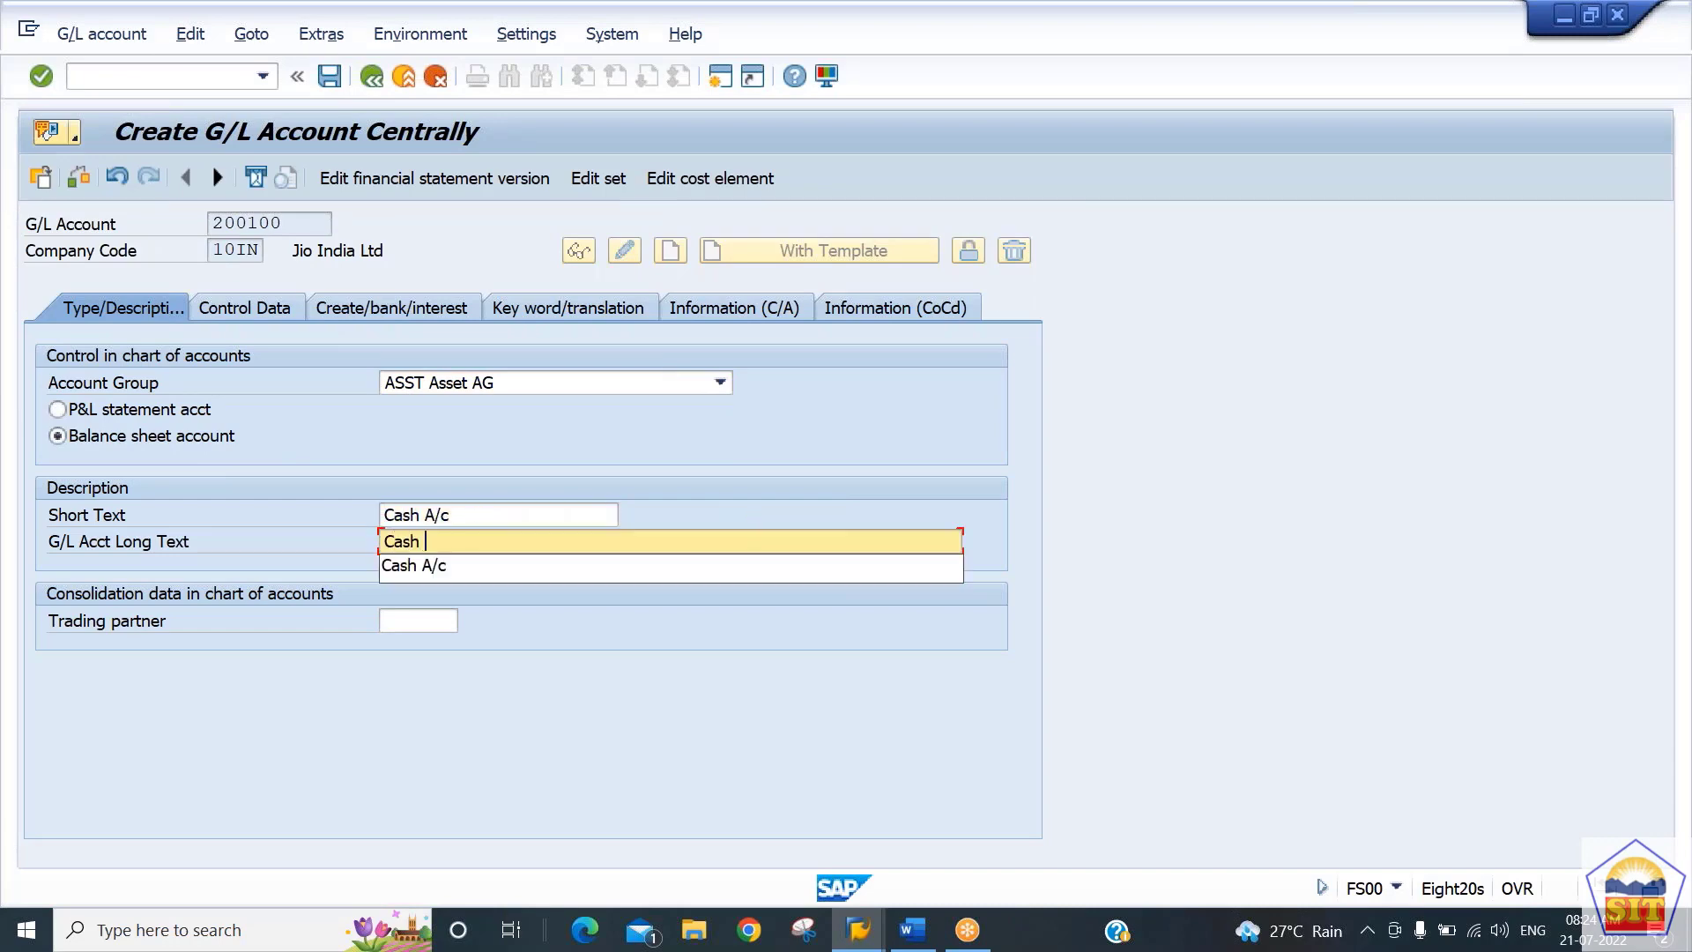
key(Down)
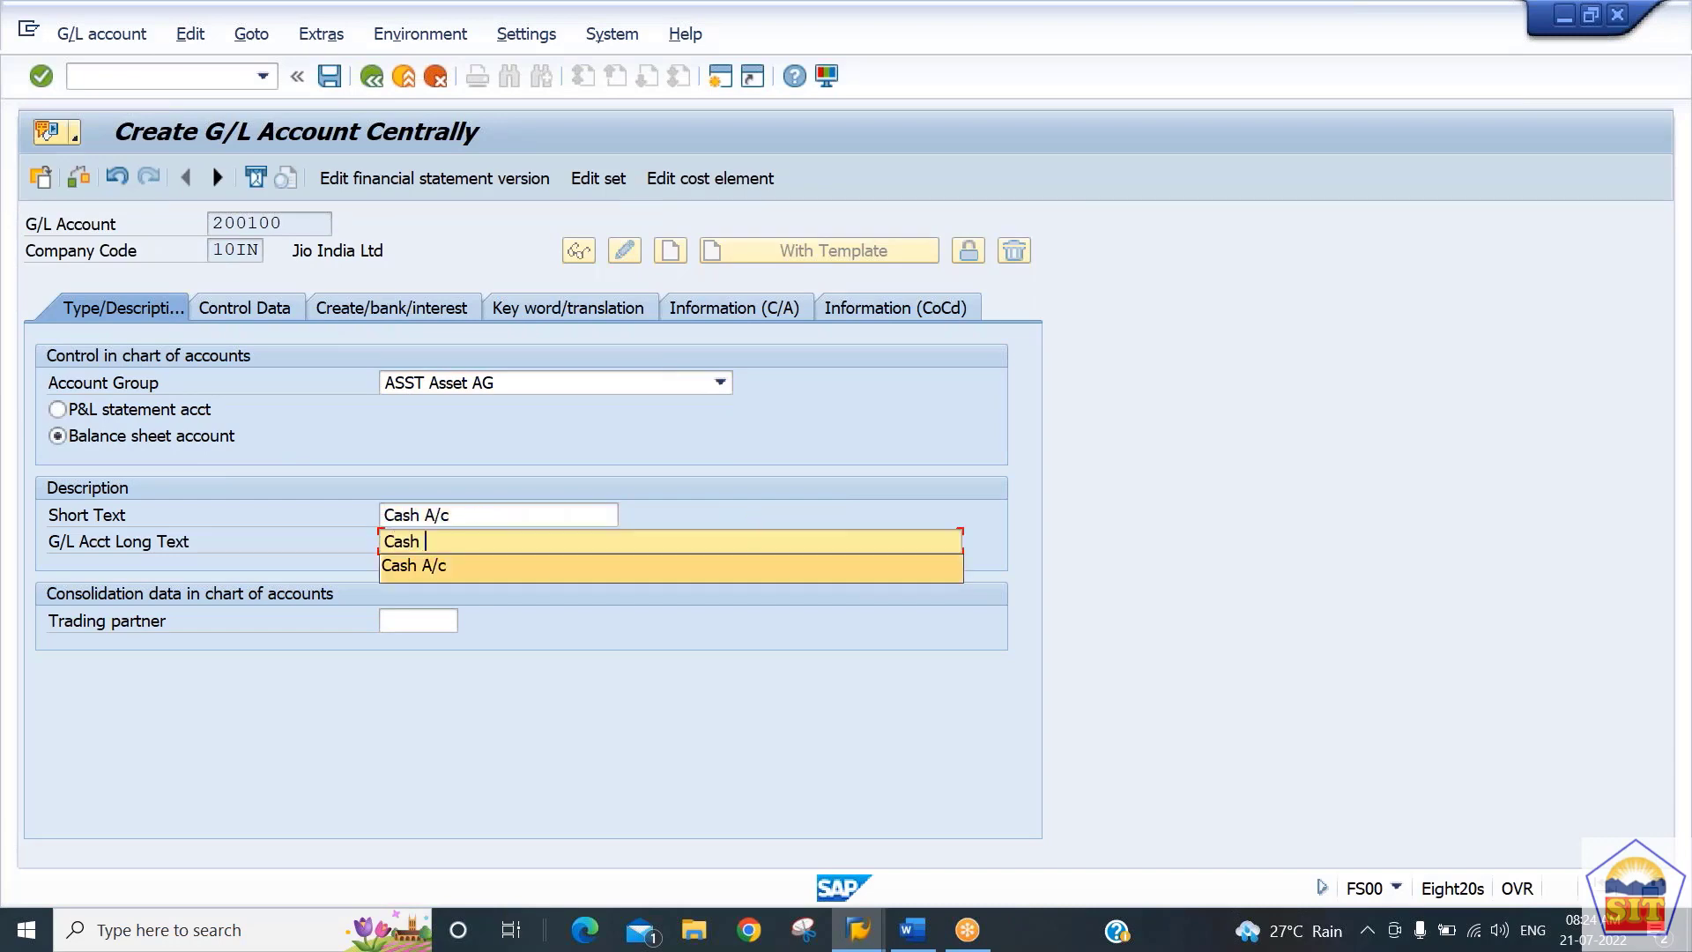
key(Tab)
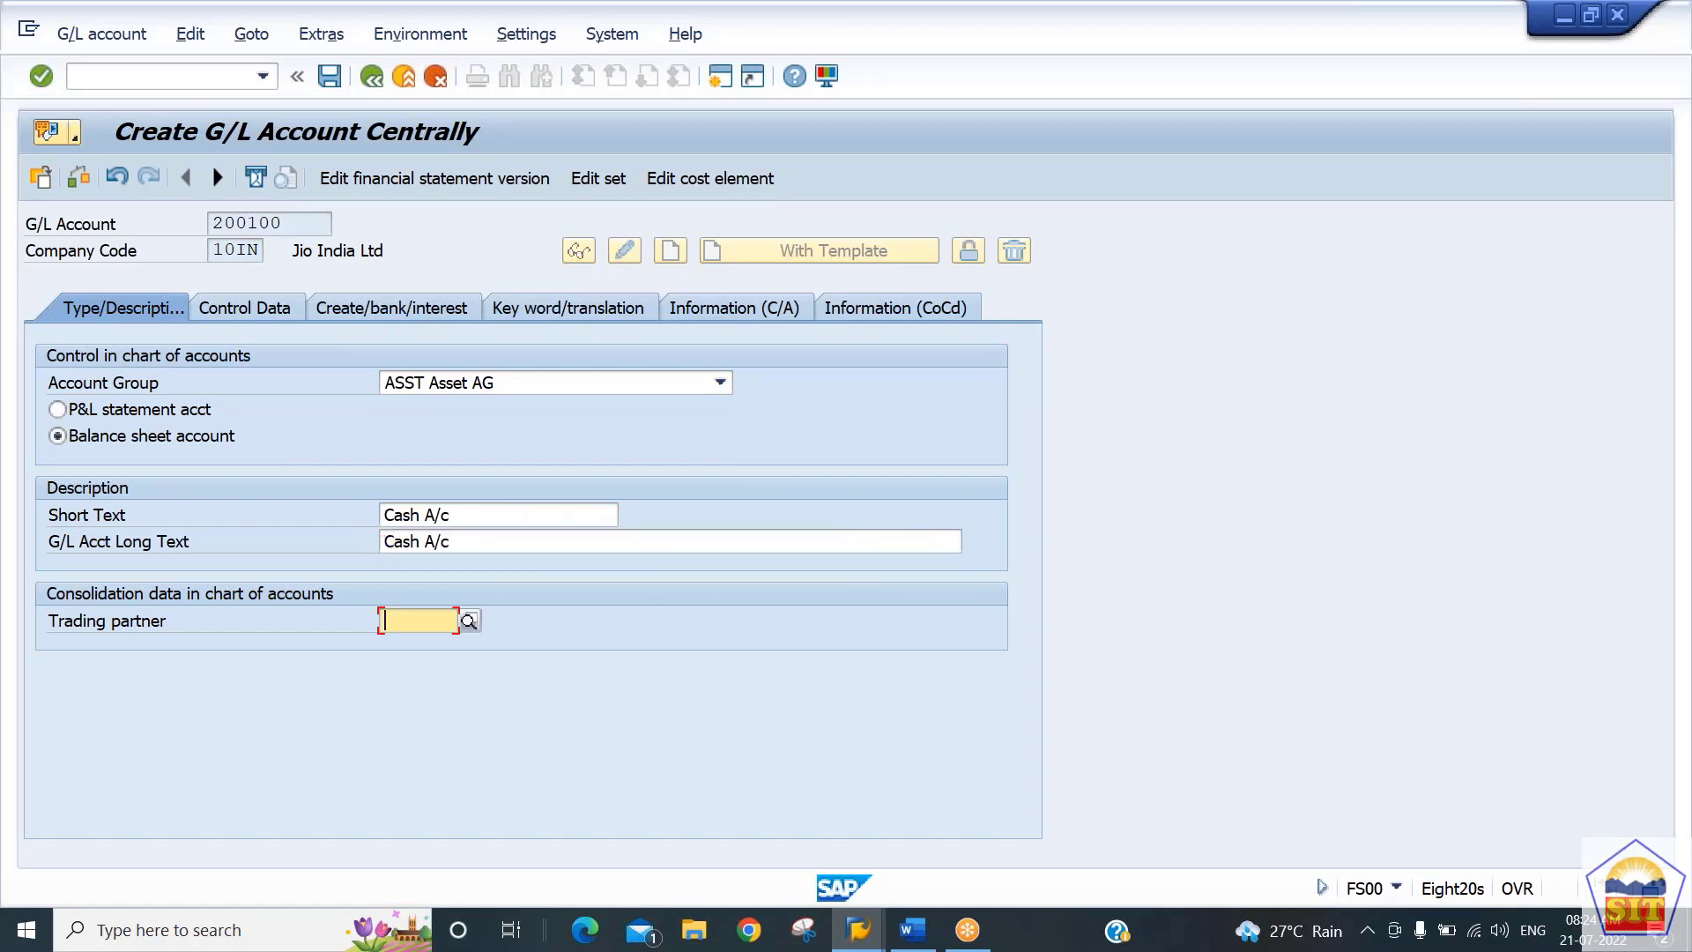
In the control data, enable Balances in Local Crcy Only and Line Item Display, and set the sort key to 001
click(284, 317)
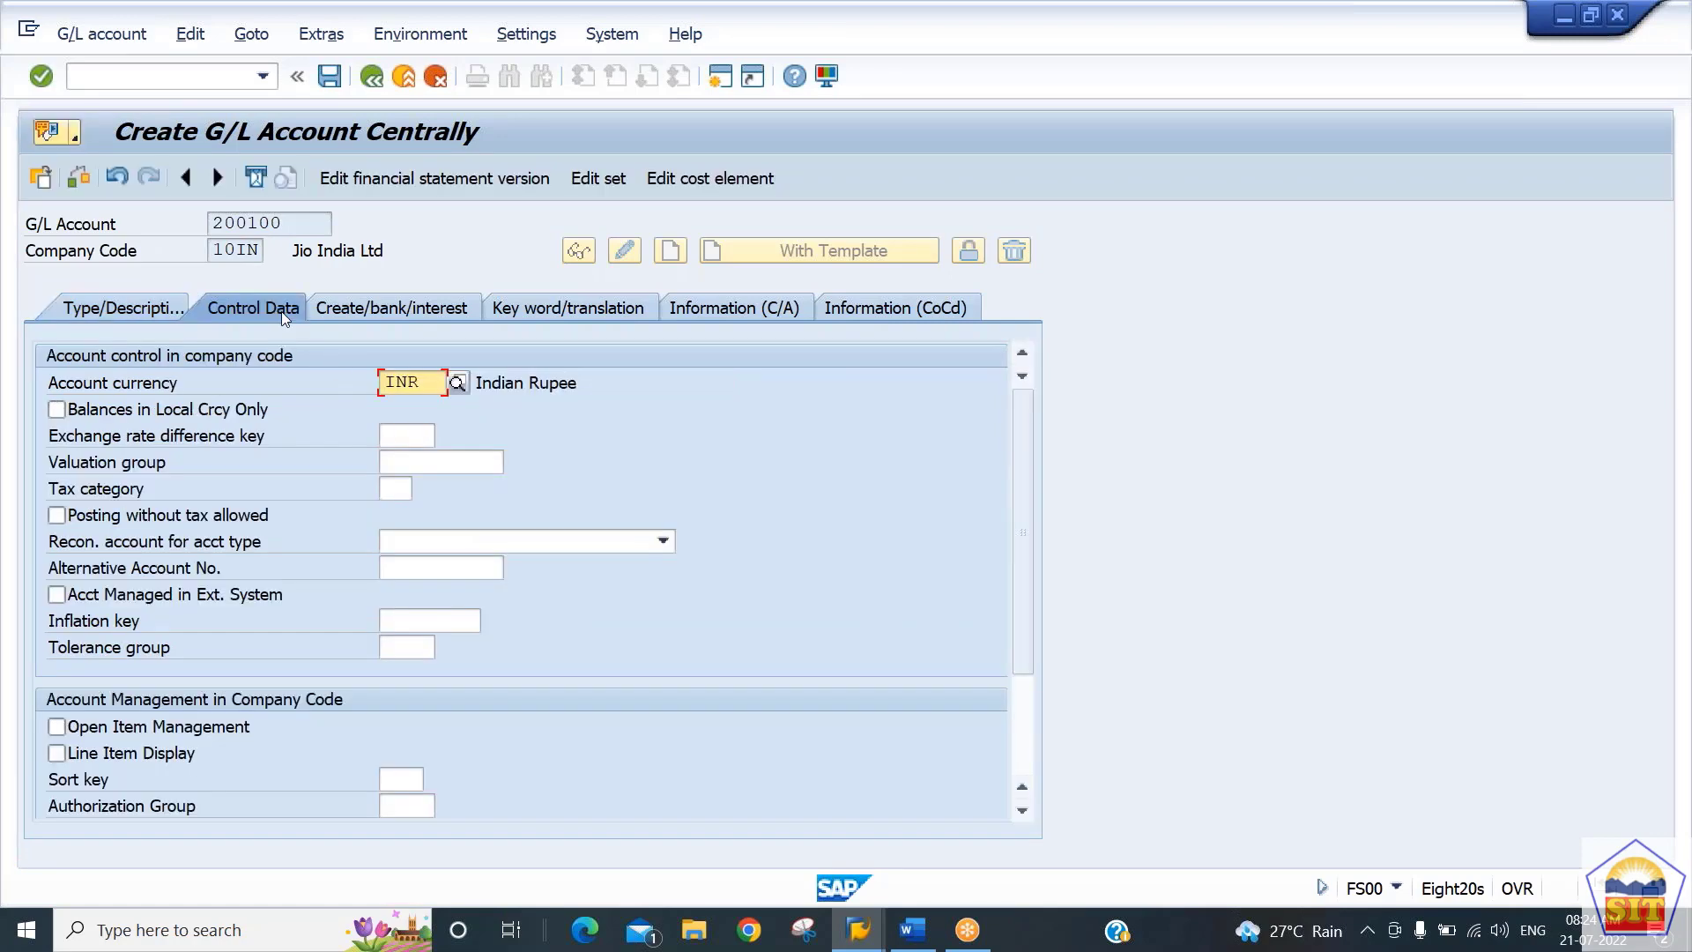
click(153, 414)
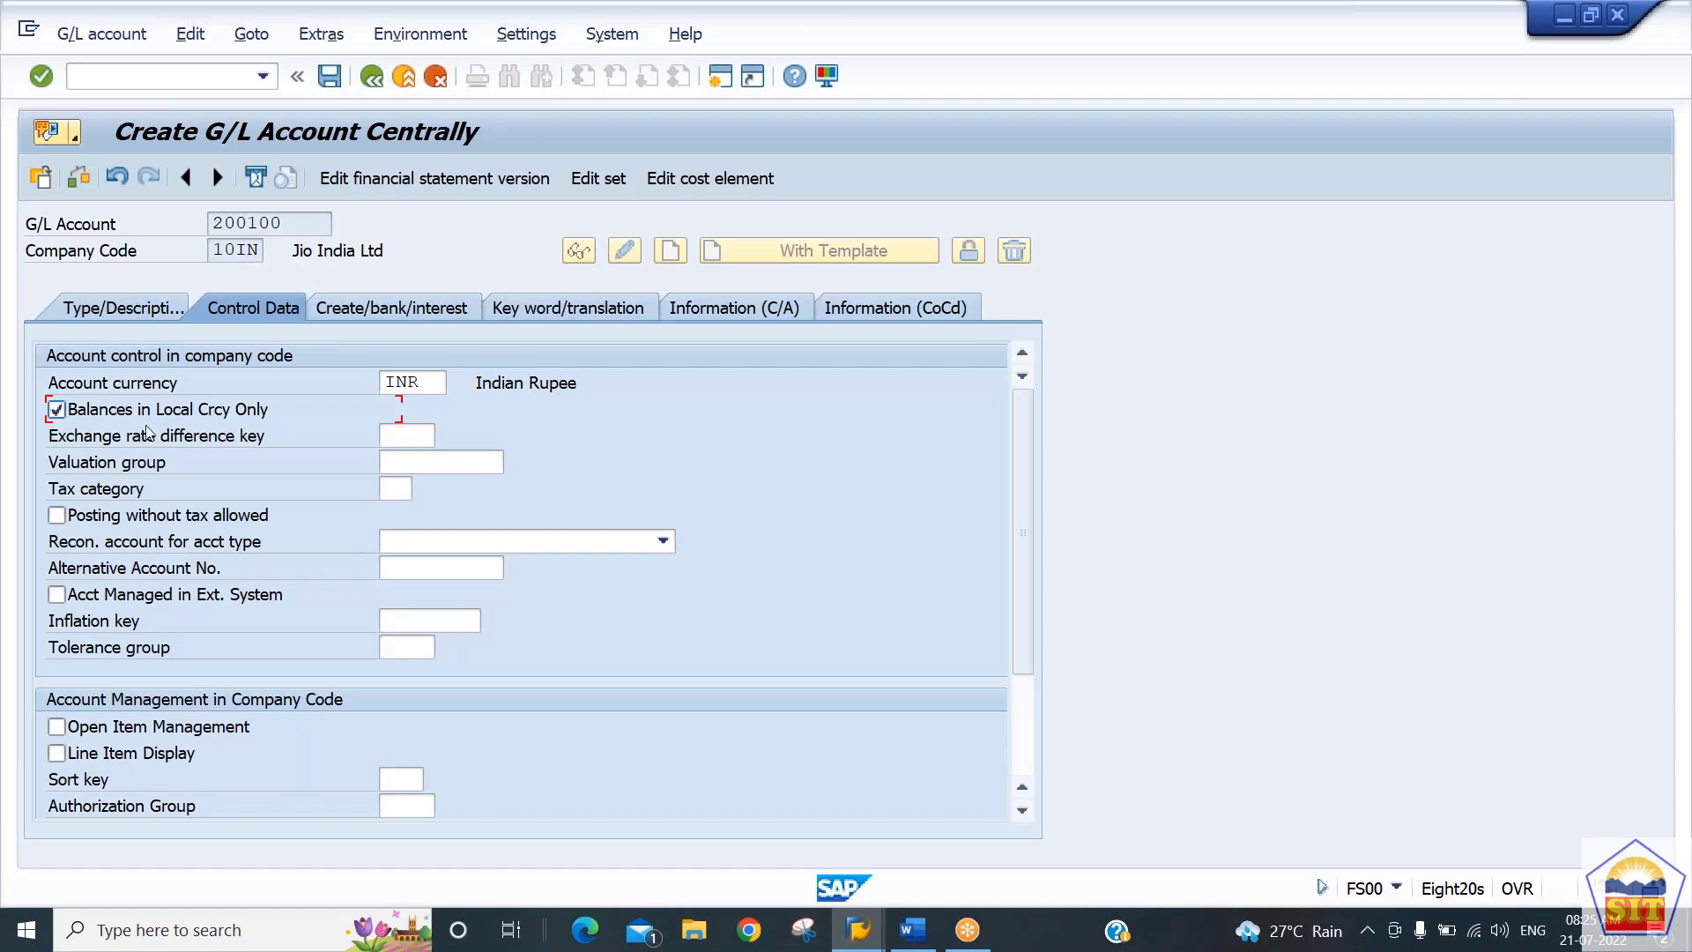
click(105, 756)
click(391, 775)
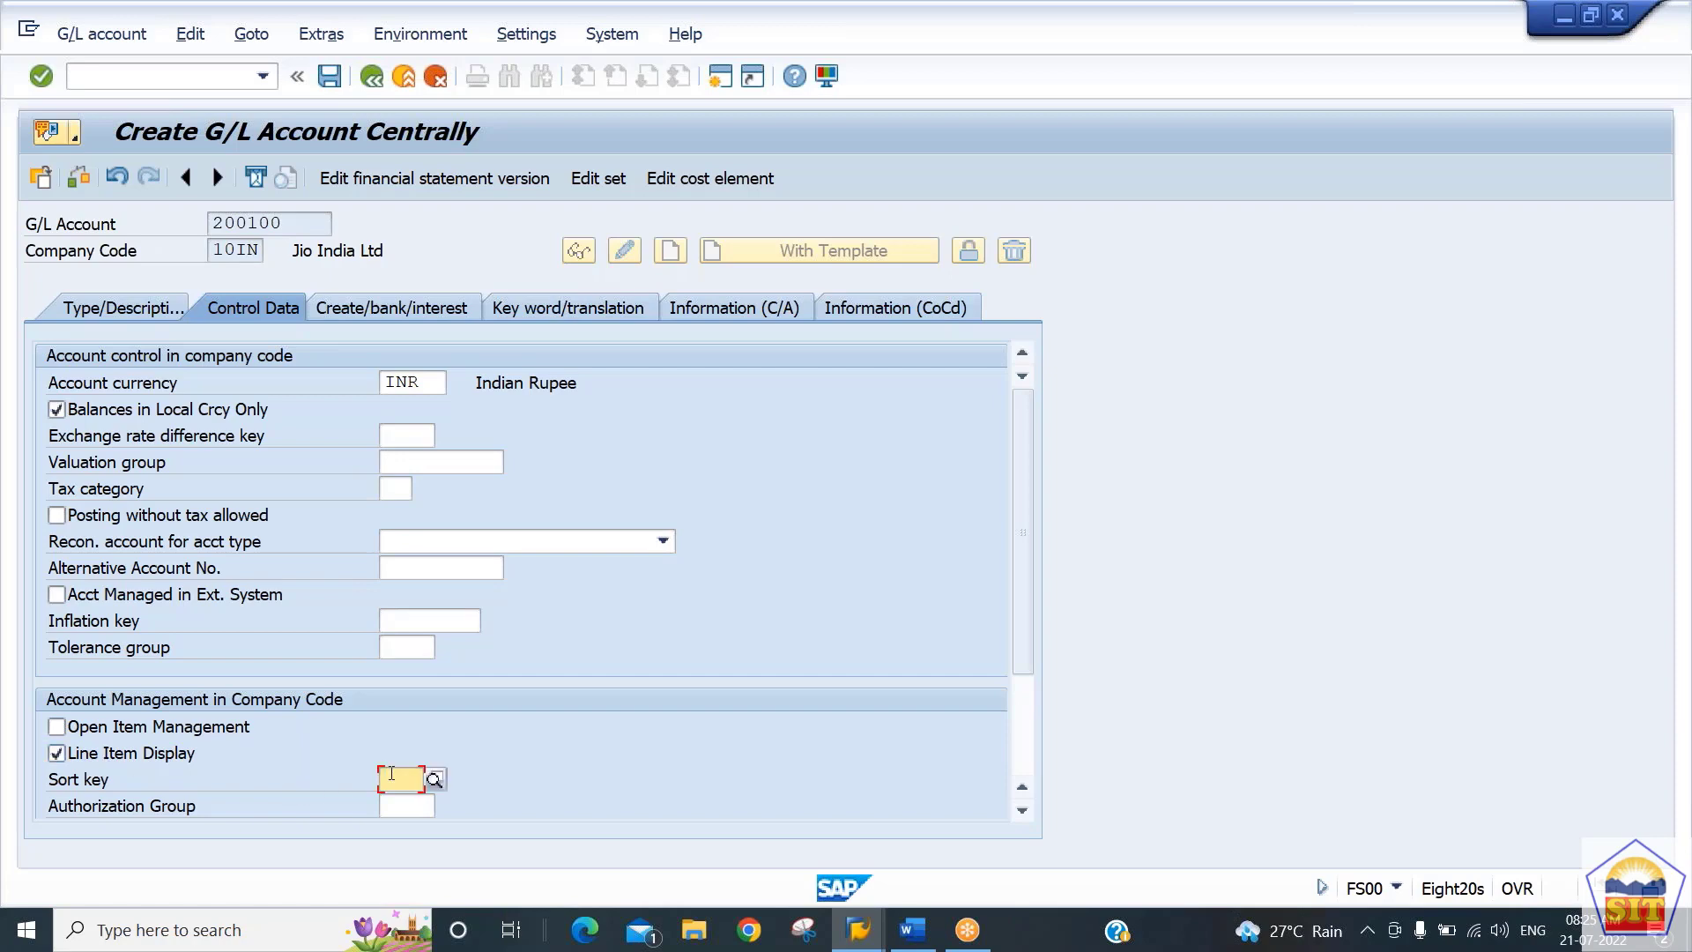
text(001)
key(Return)
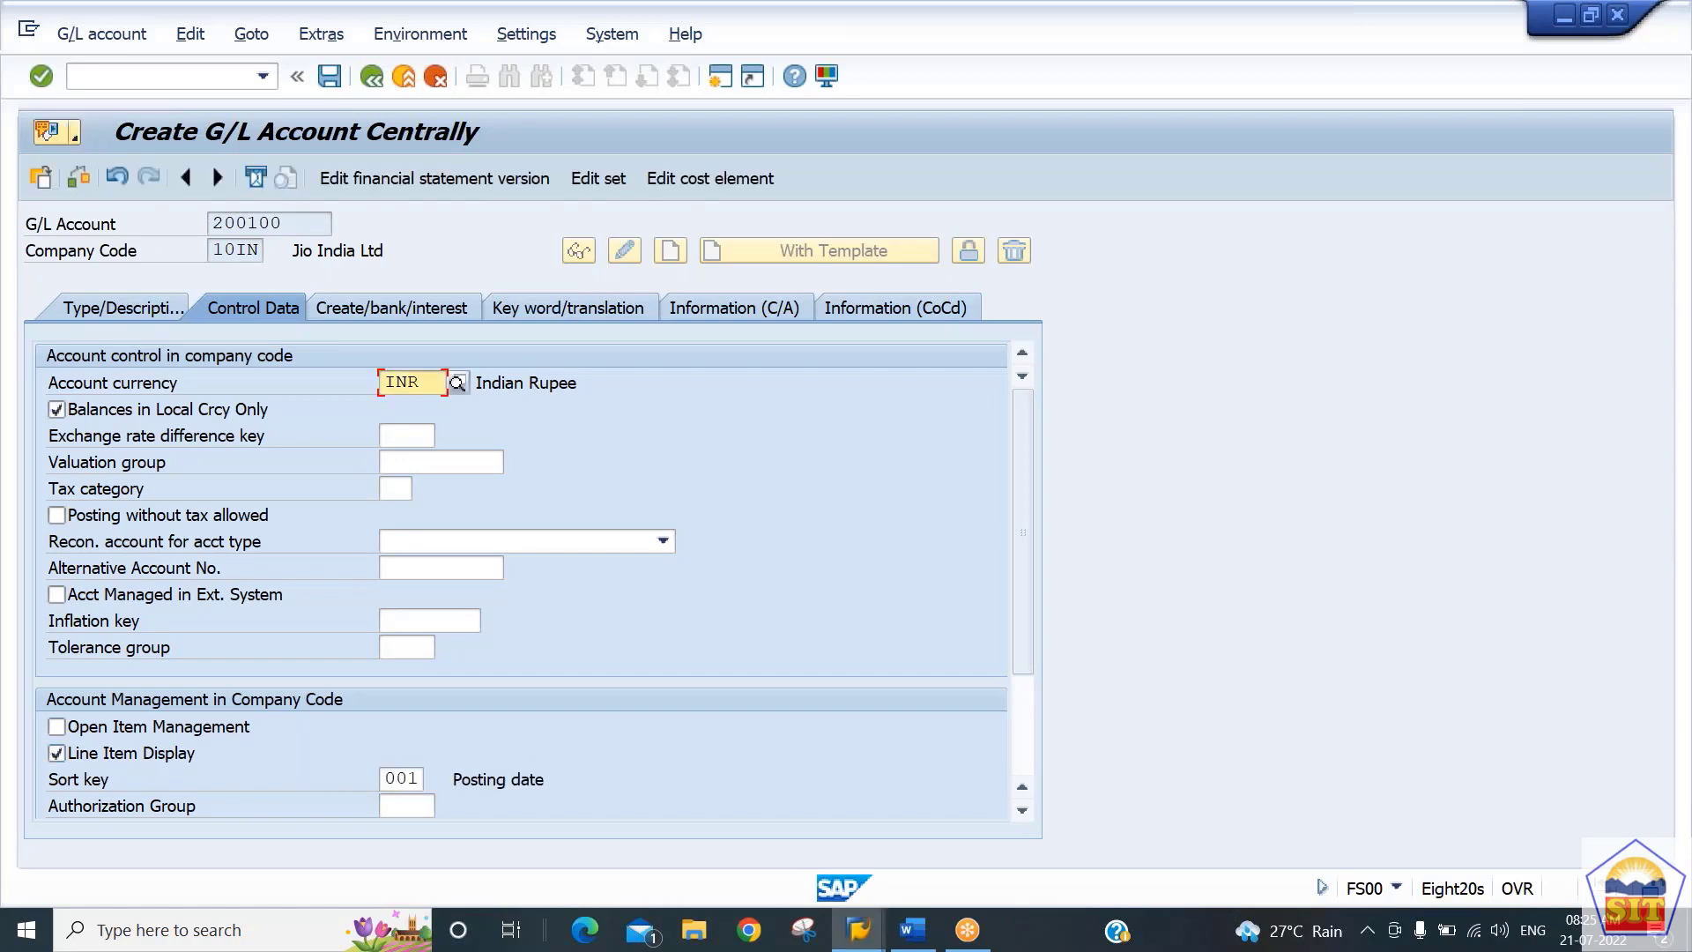
Assign field status group G001, mark the account as relevant to cash flow, and save the cash account
click(430, 309)
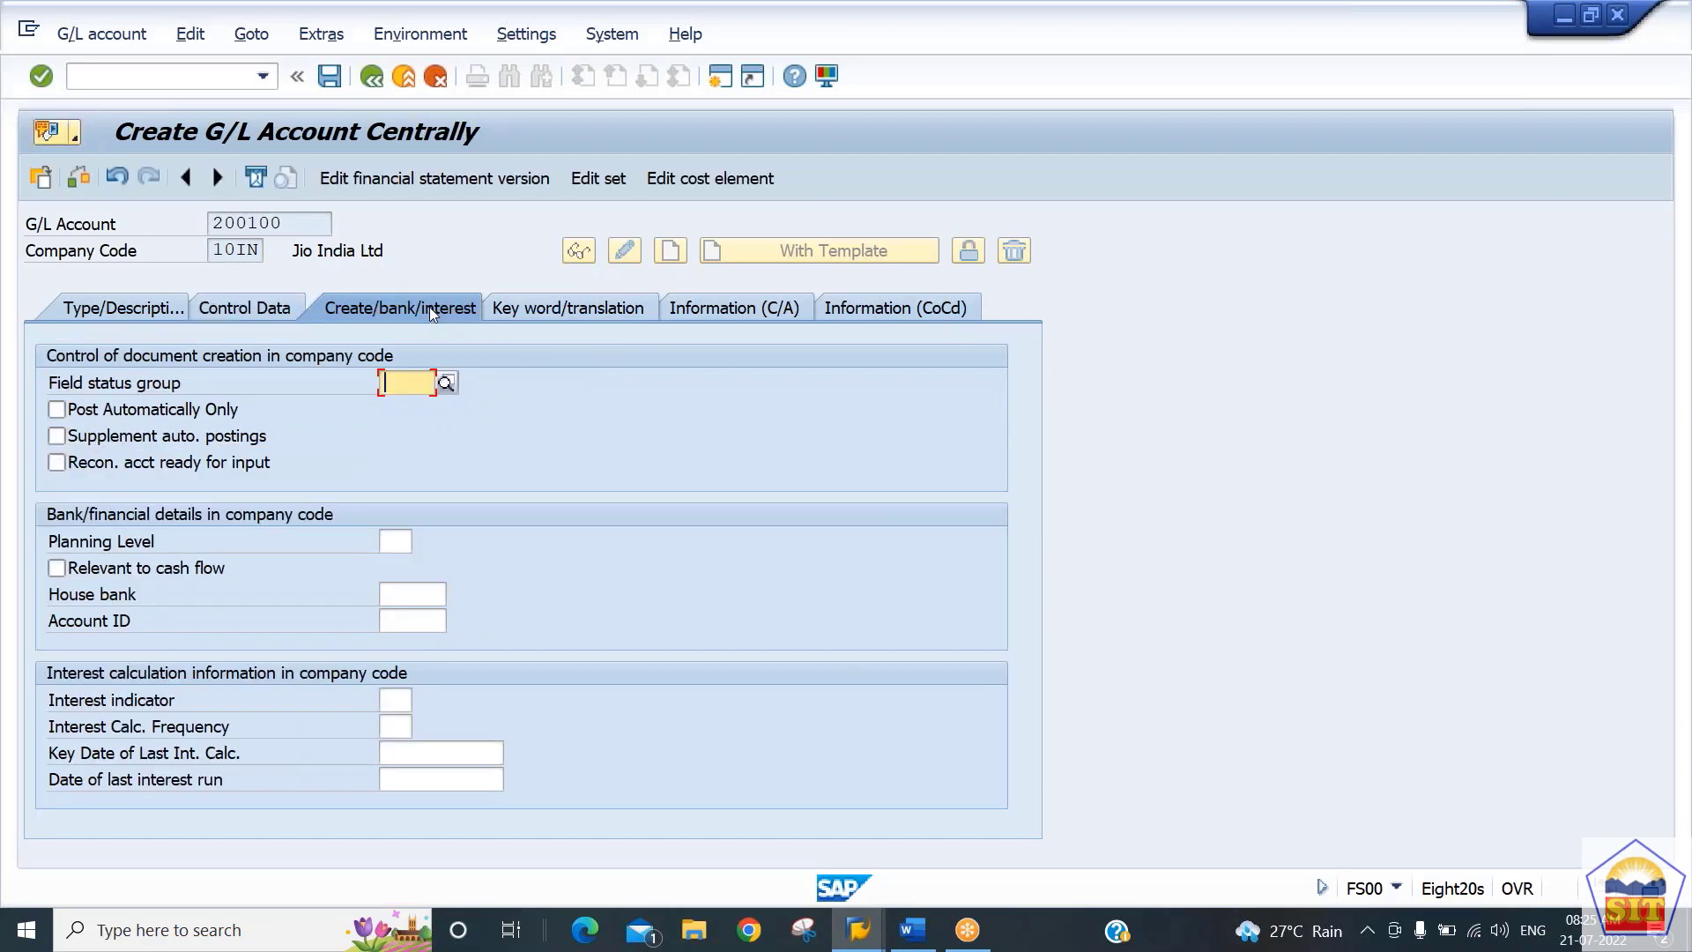
text(g001)
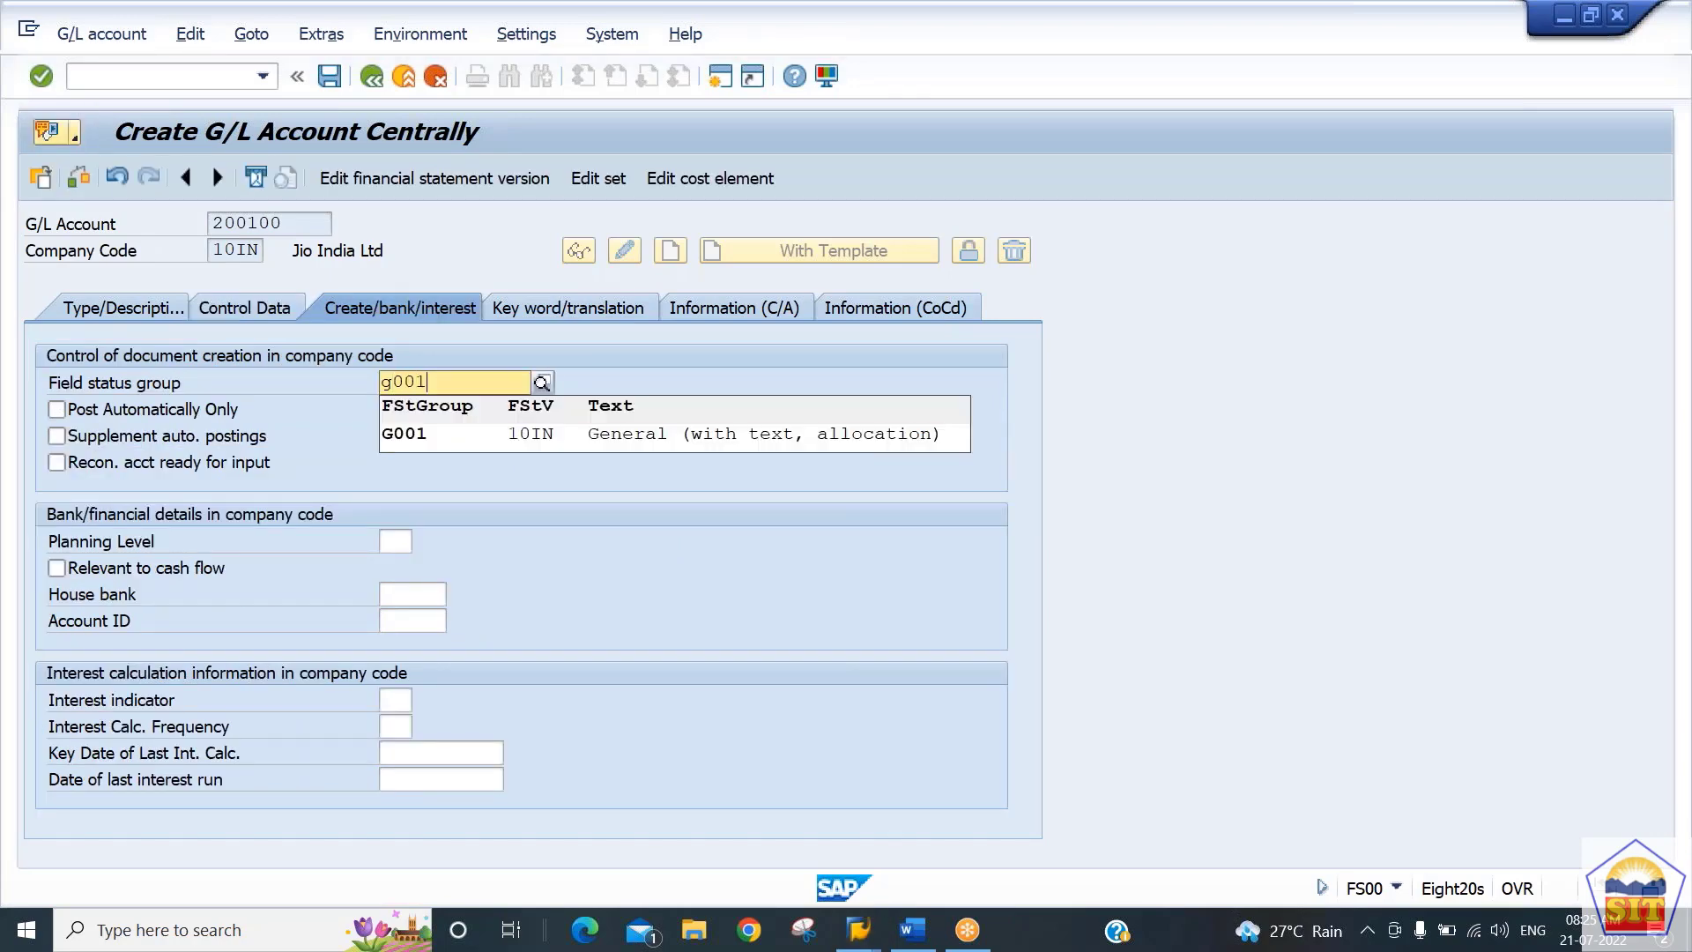
key(Return)
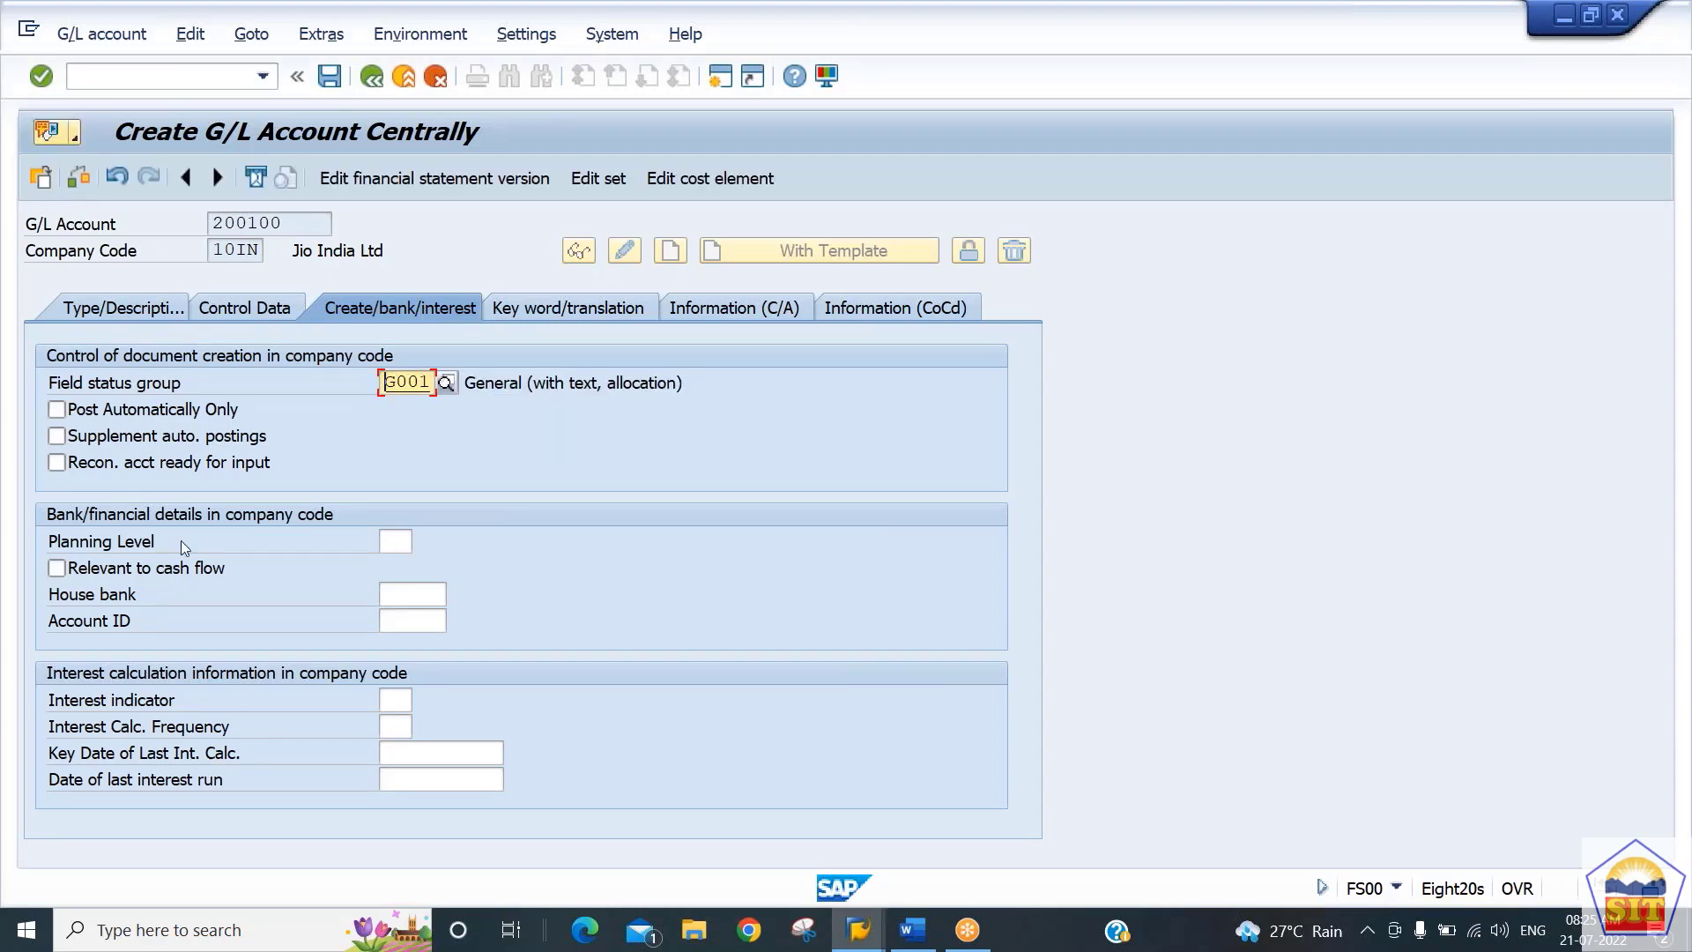
click(116, 567)
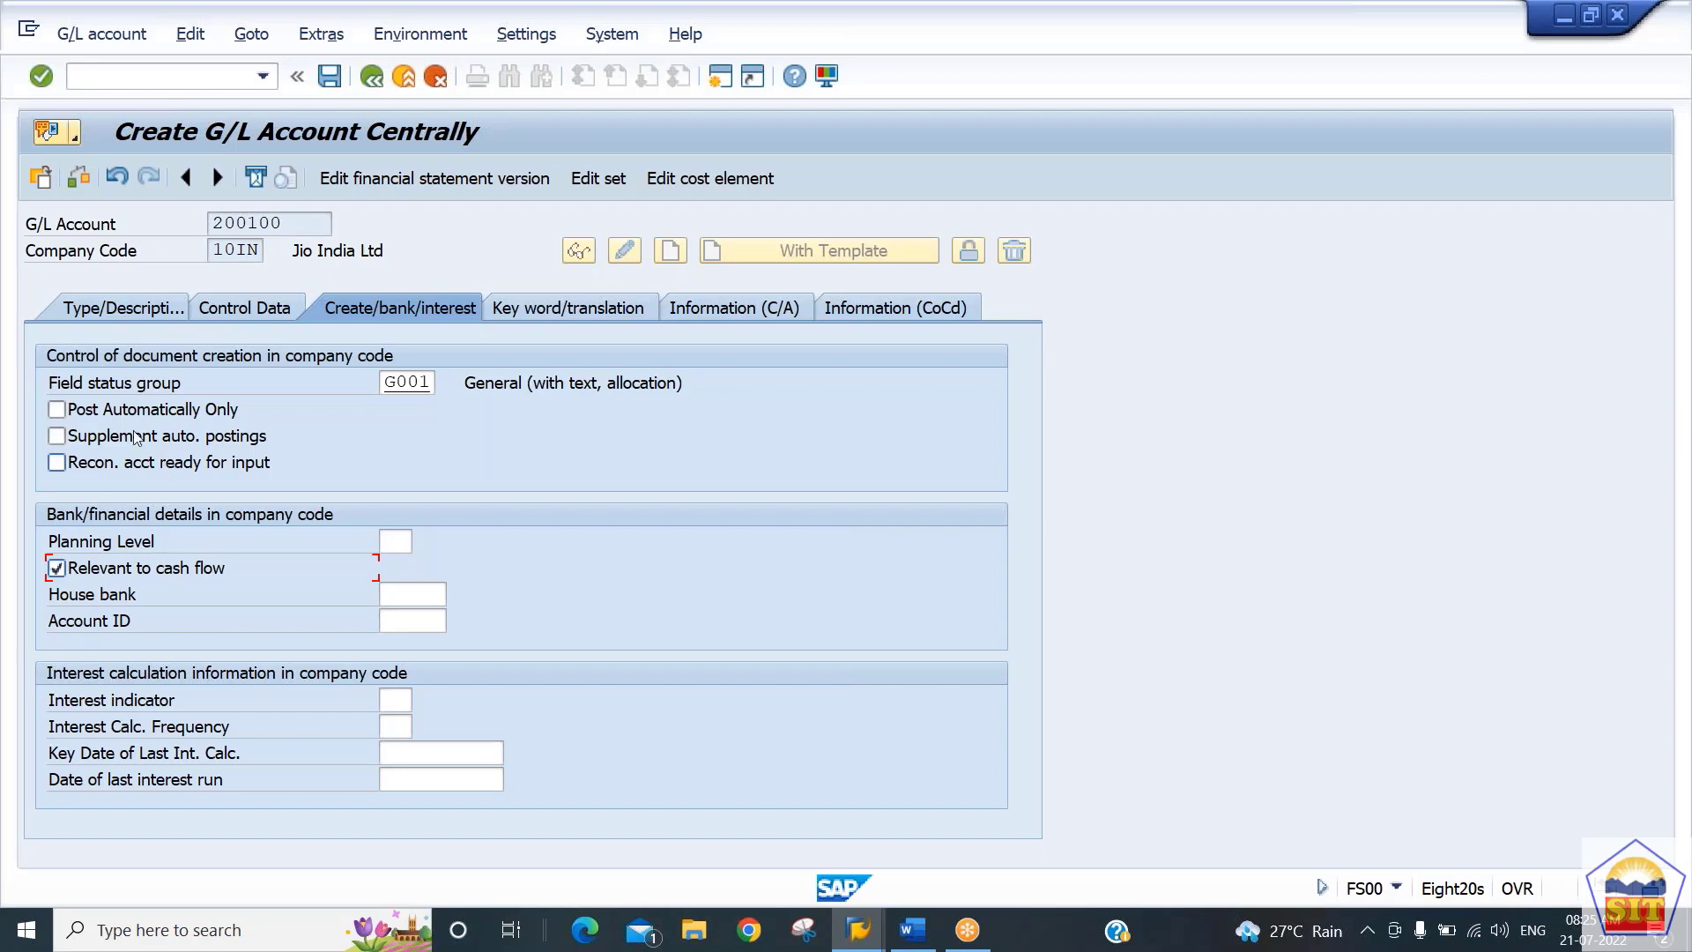
drag(289, 223, 210, 223)
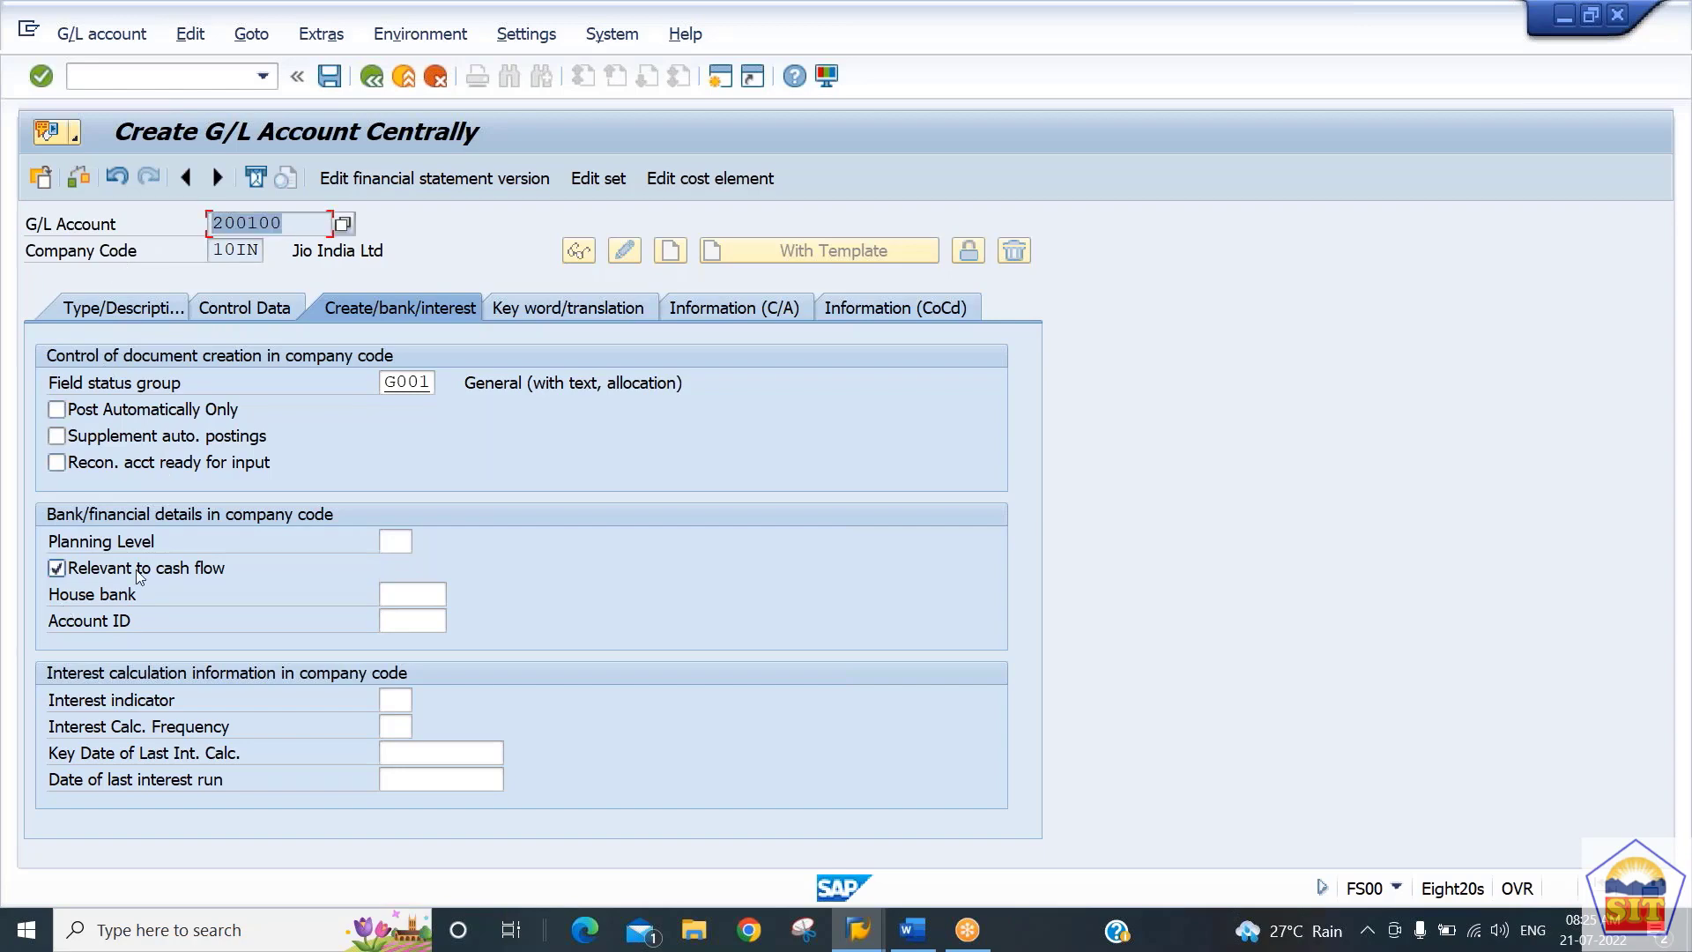
key(Tab)
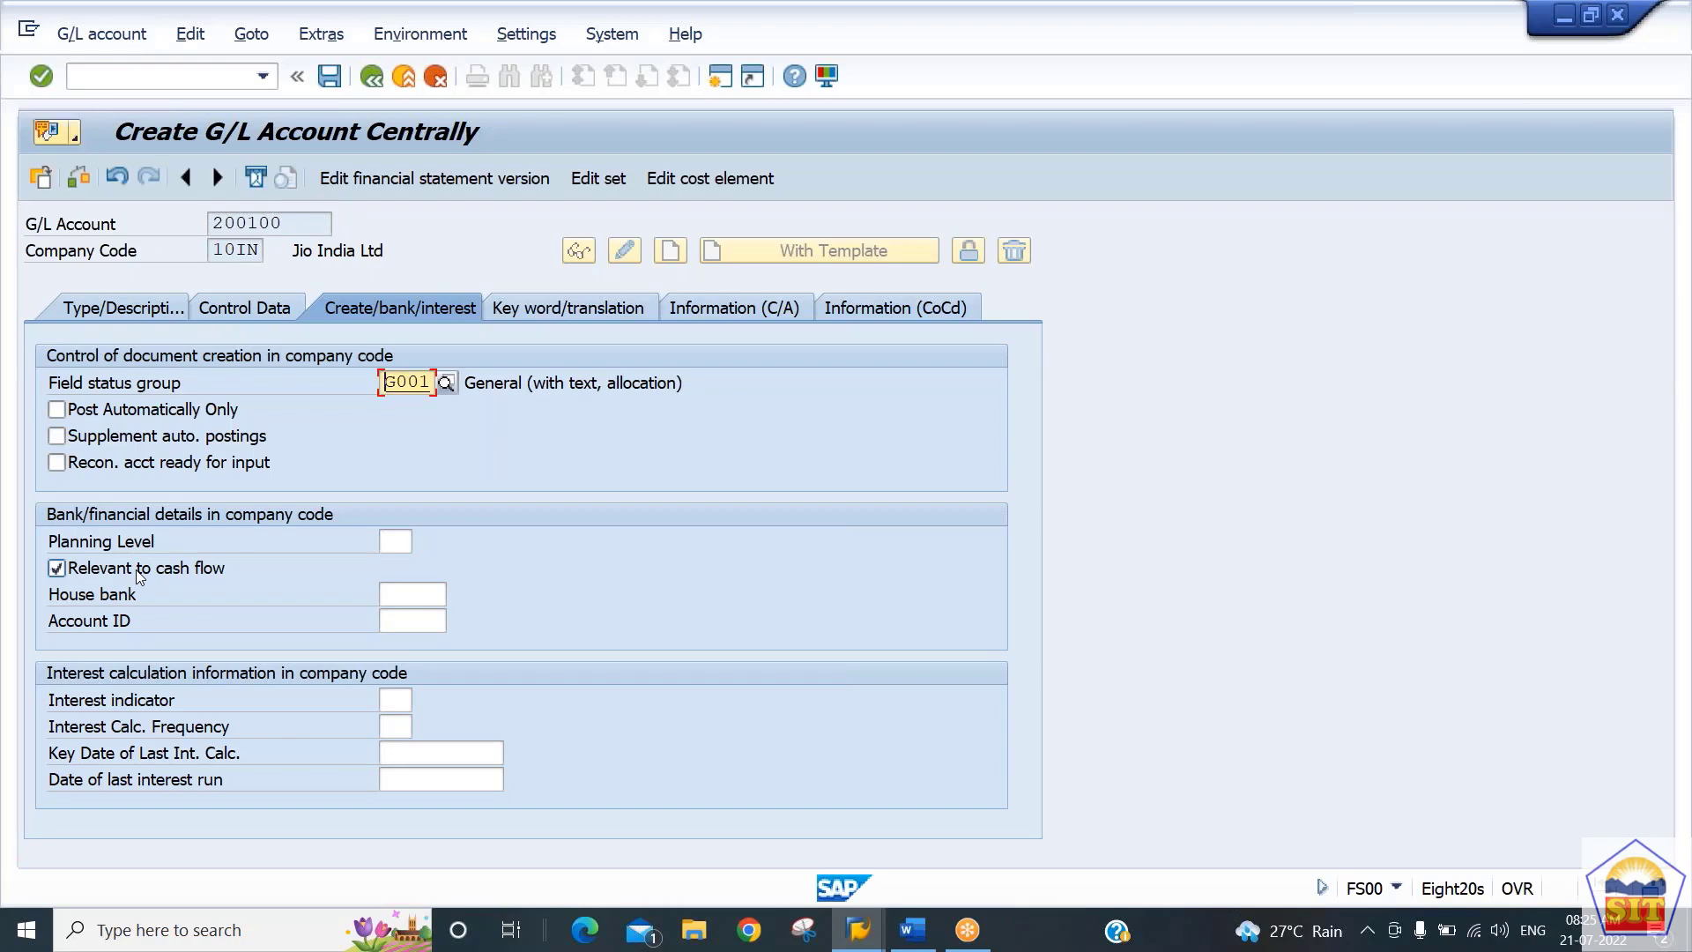
key(ctrl+s)
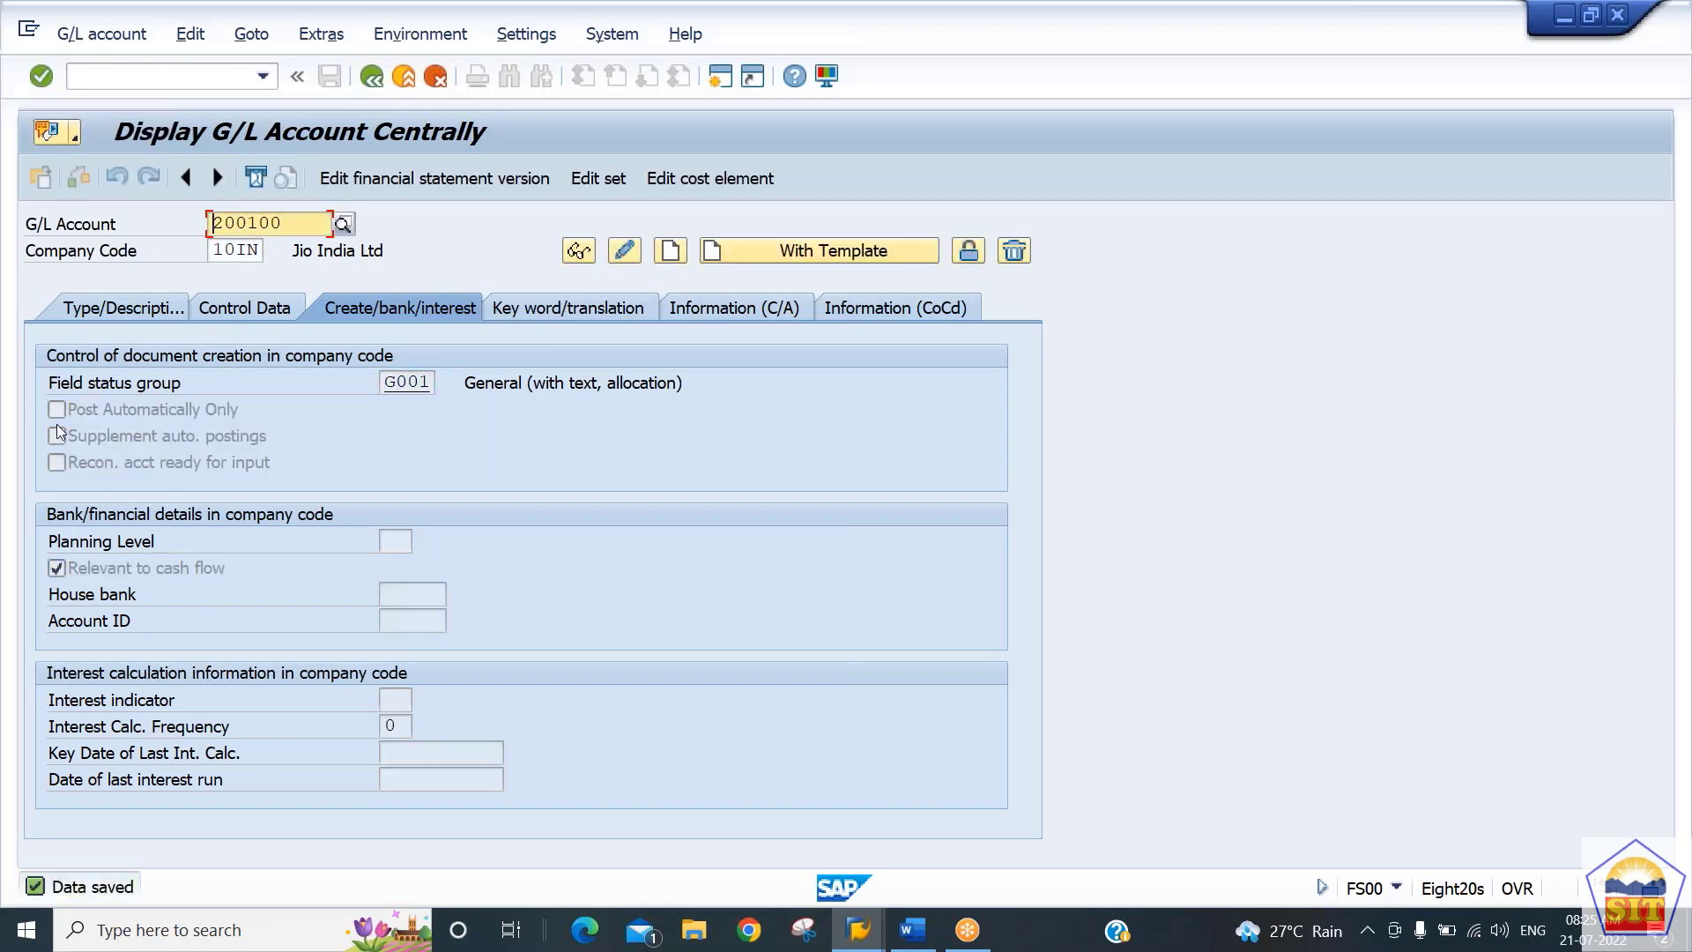
text(1000000)
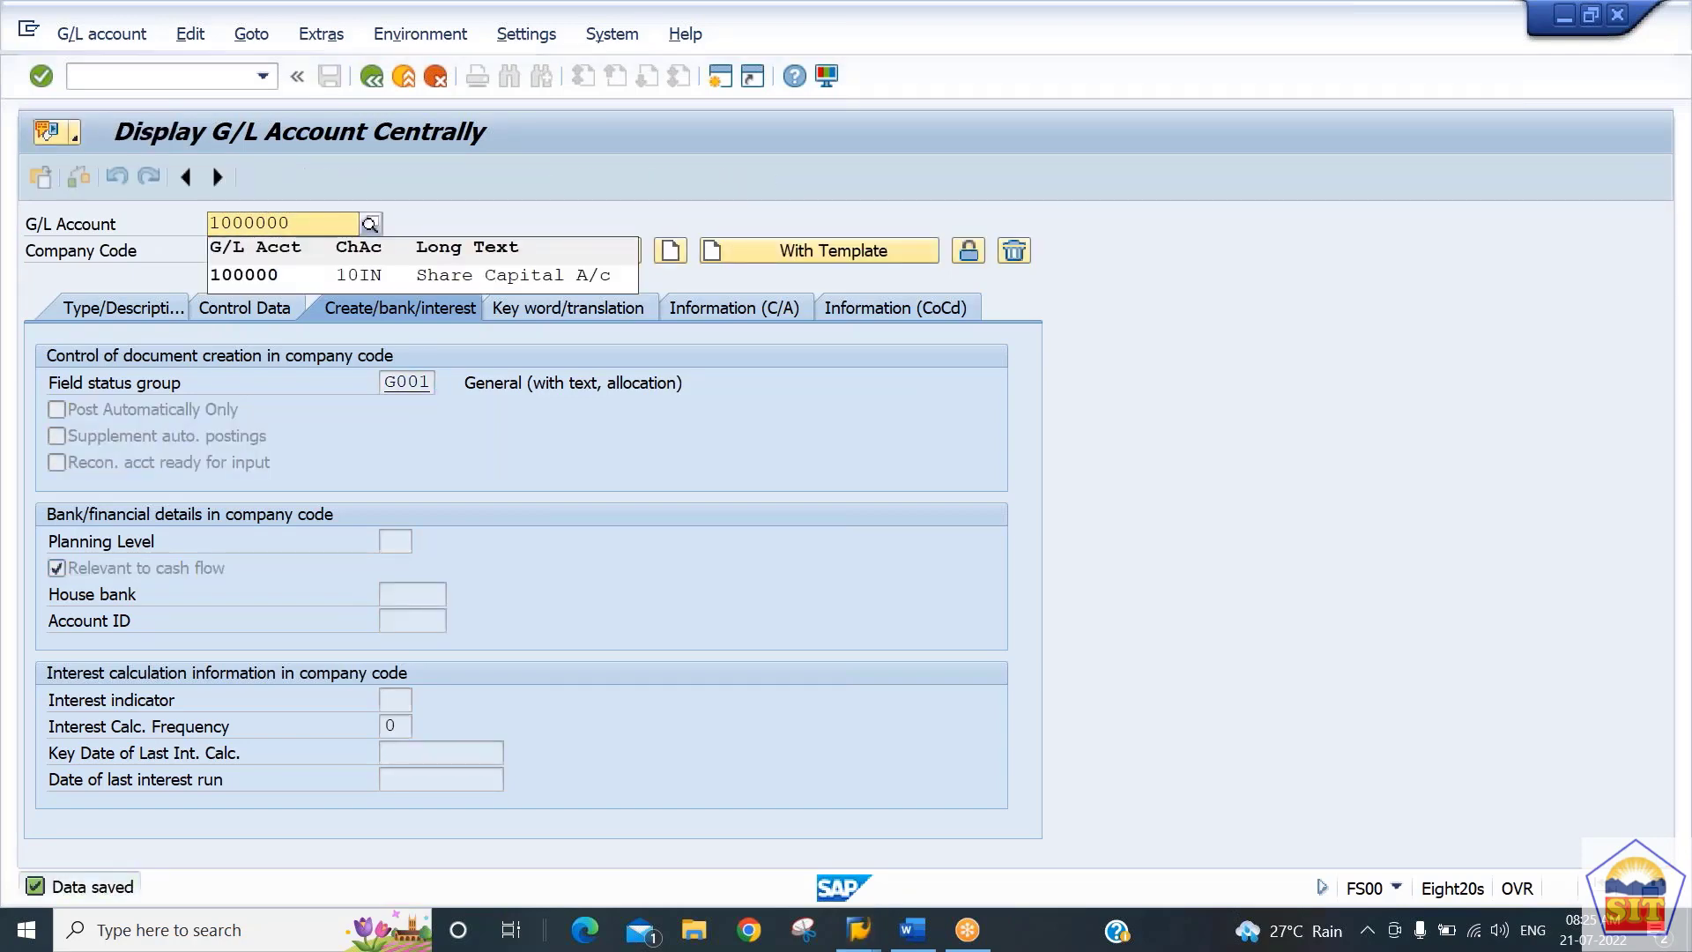
click(669, 251)
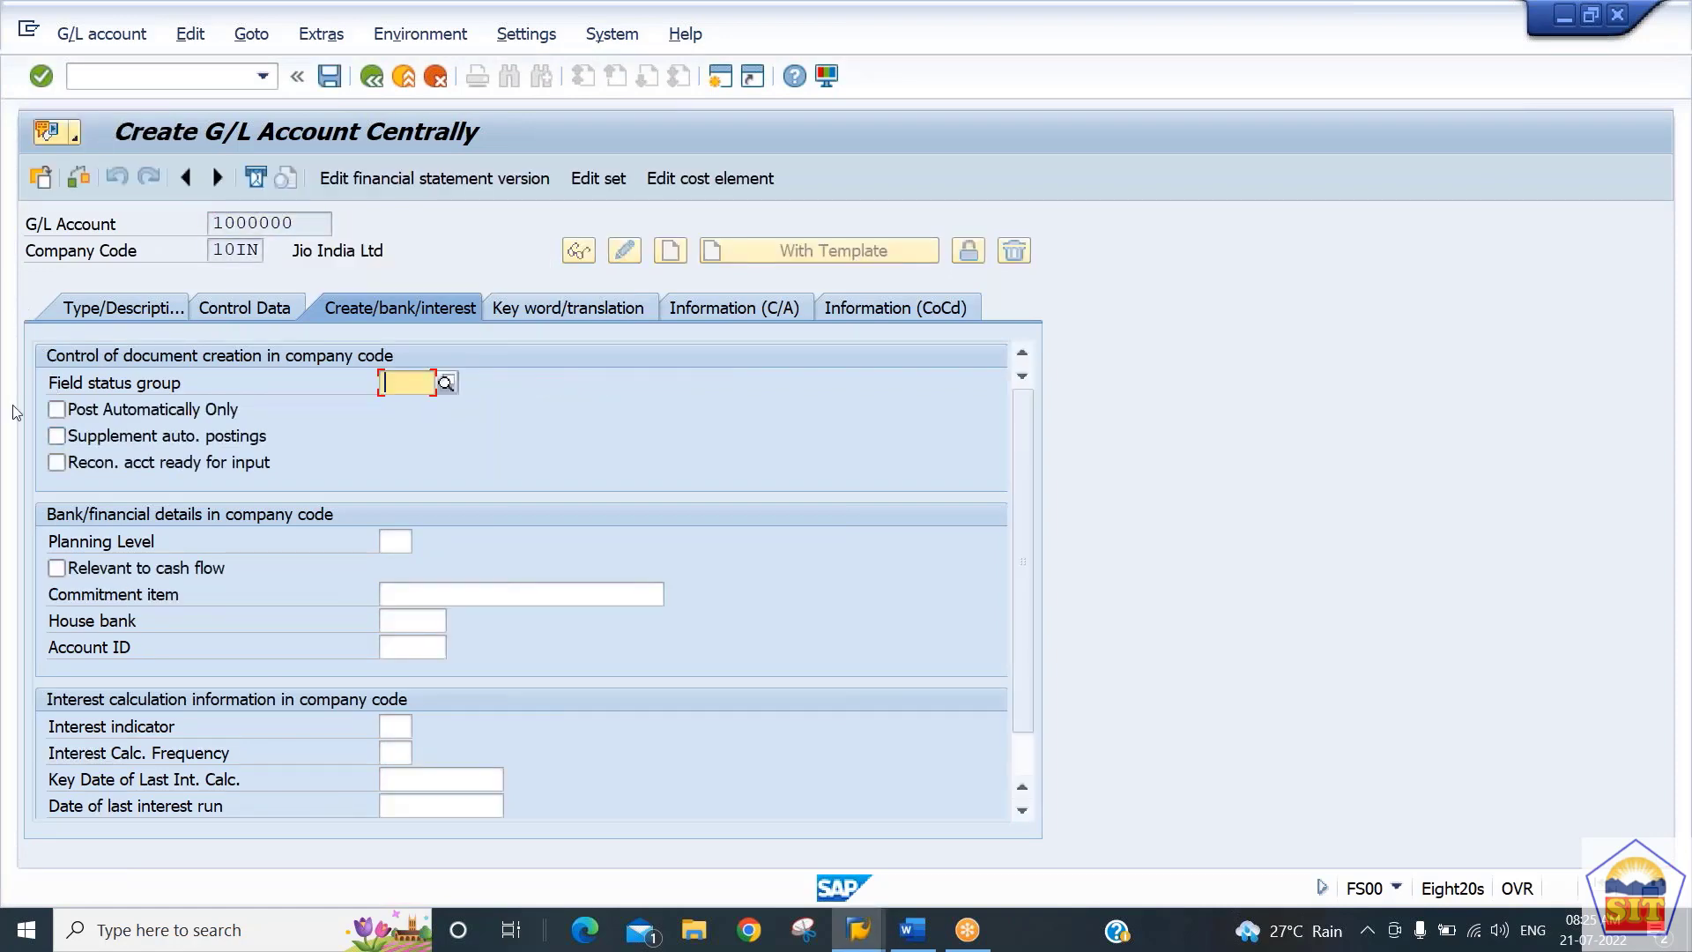
click(122, 82)
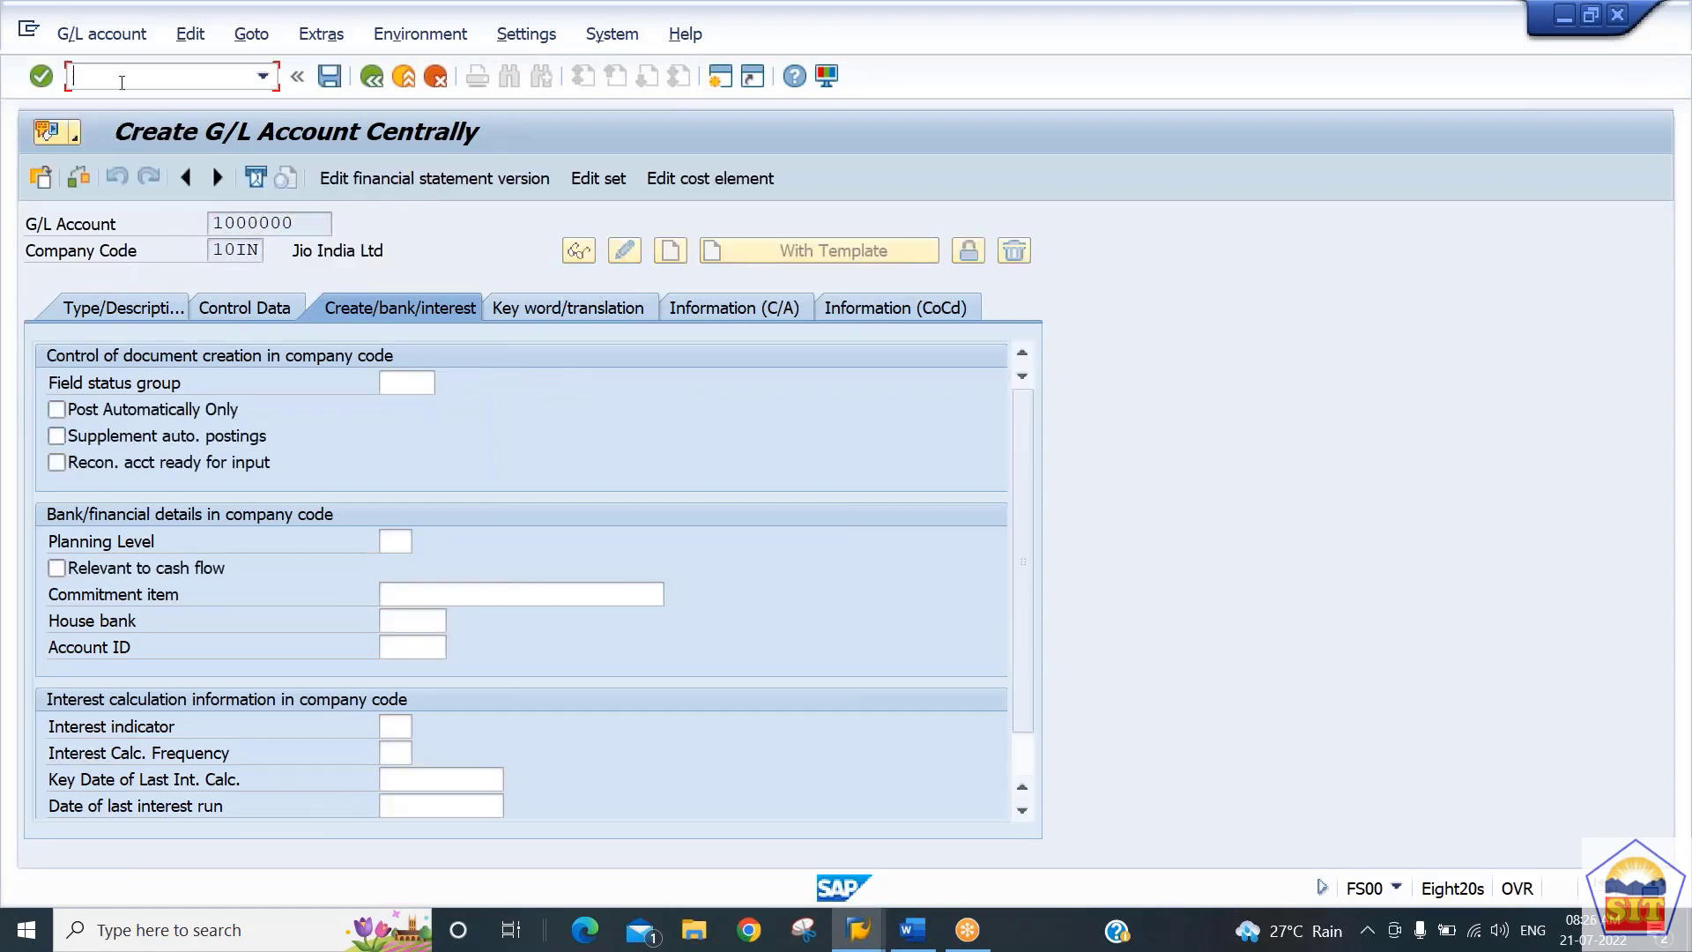
text(/nfs000)
key(Return)
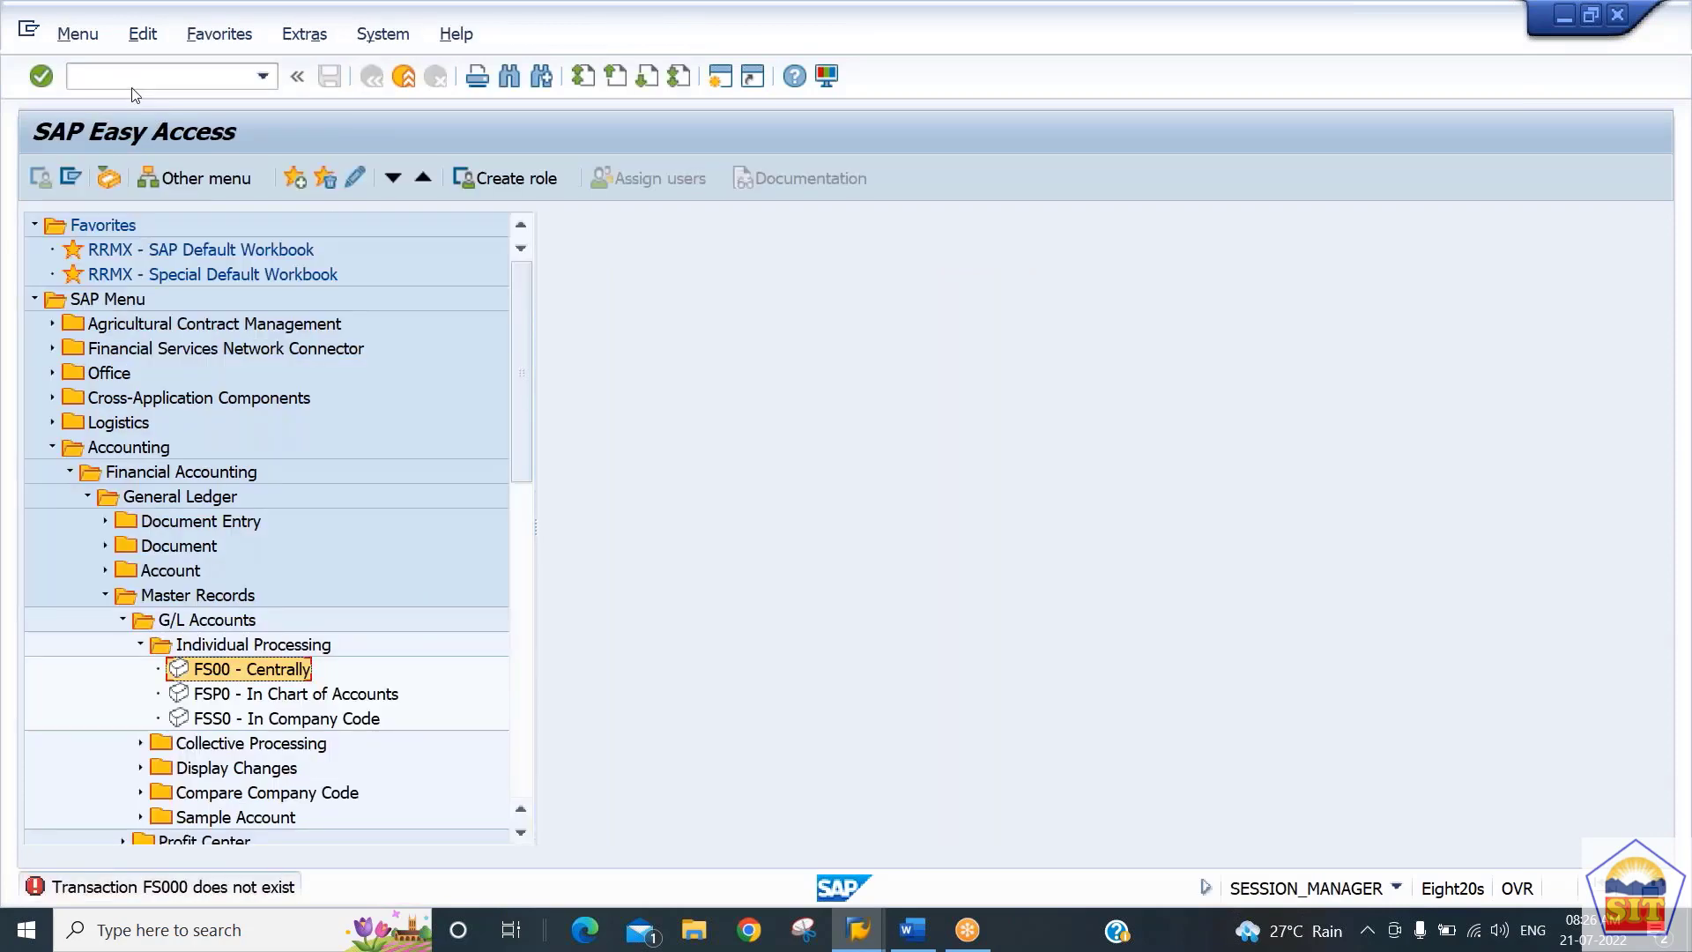
Open central G/L account maintenance (FS00) and enter account 100000 in company code 10IN
double_click(227, 674)
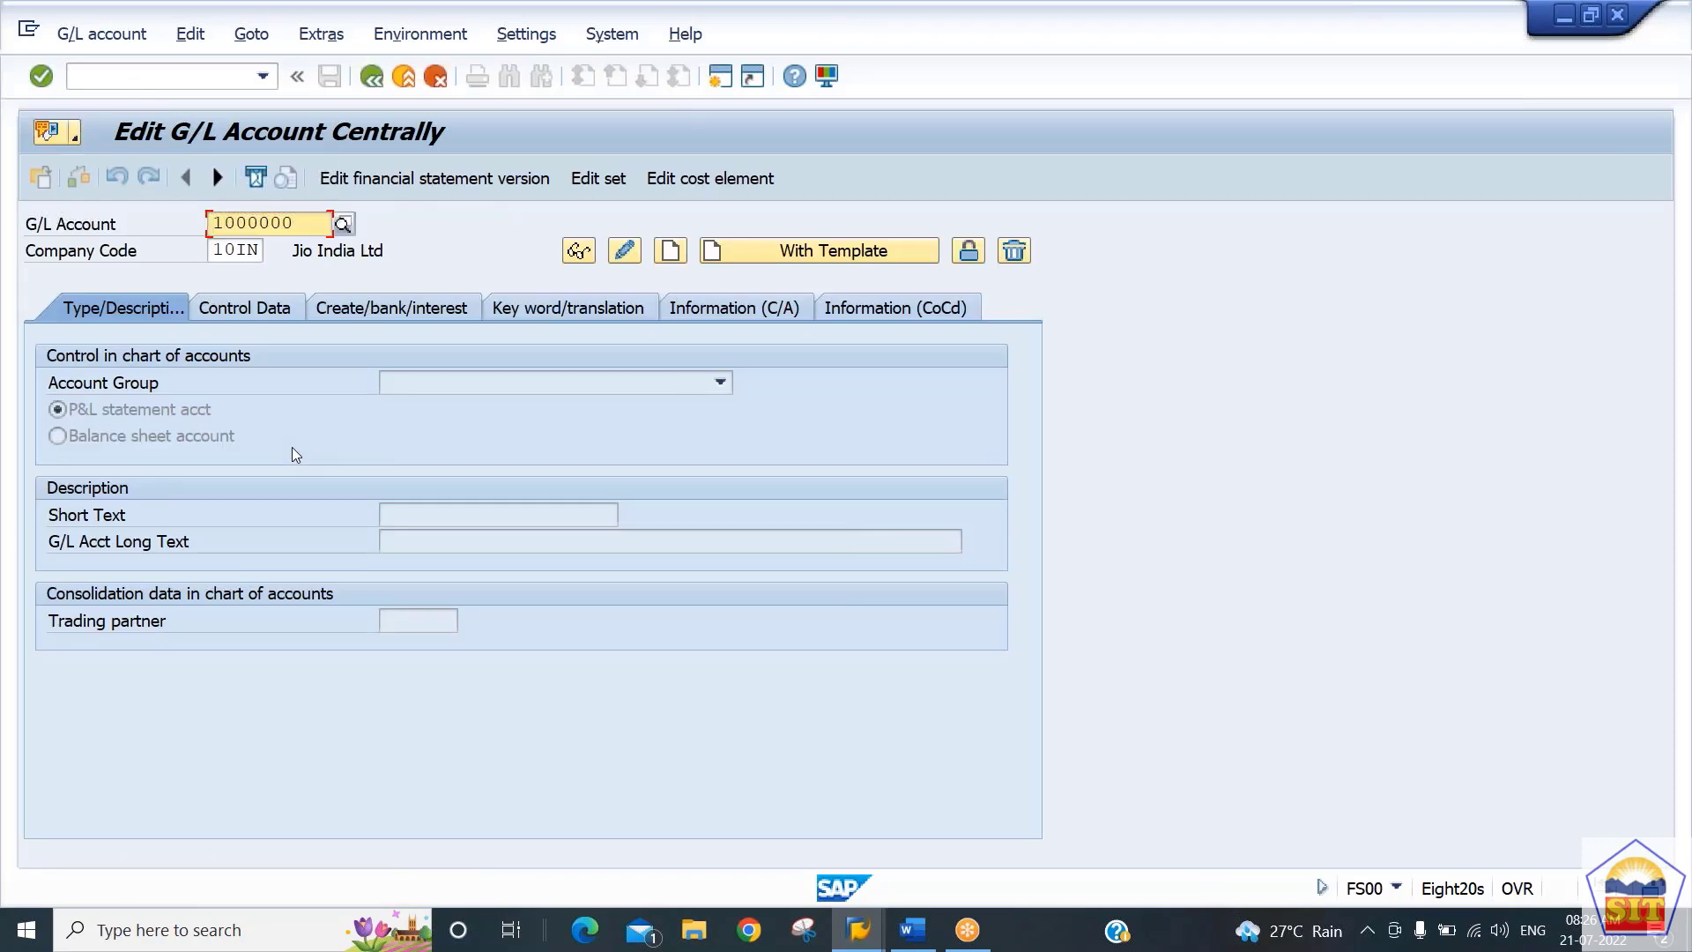
key(Delete)
key(Return)
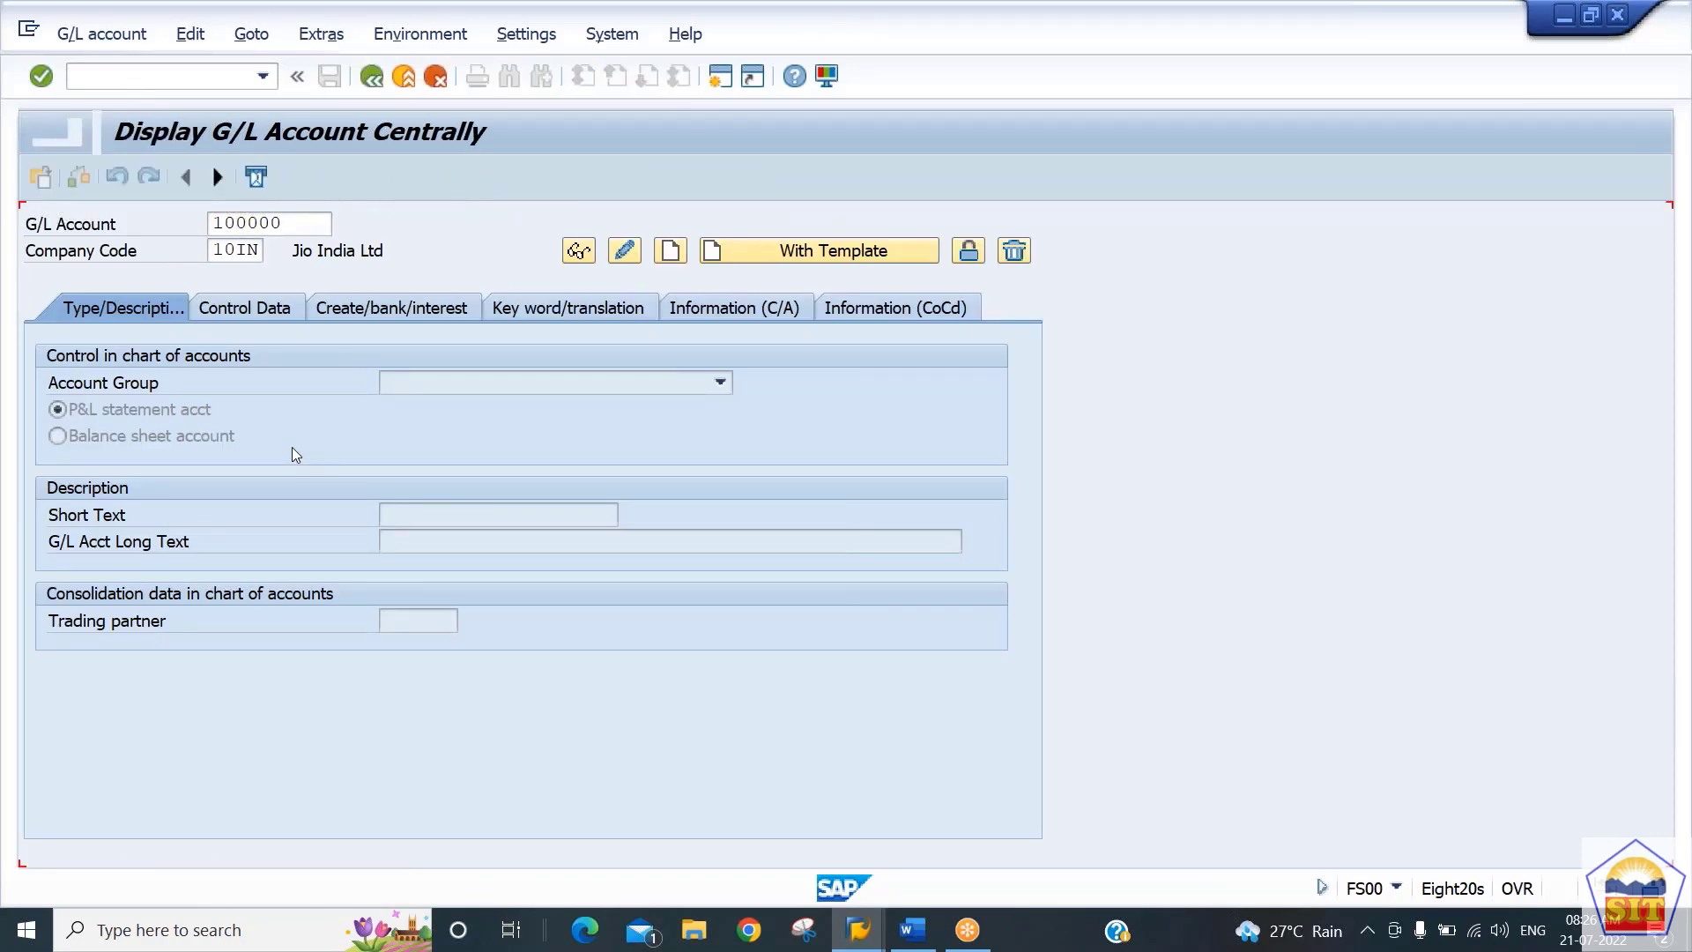
Change the Share Capital A/c account to keep balances in local currency only and save it
click(627, 257)
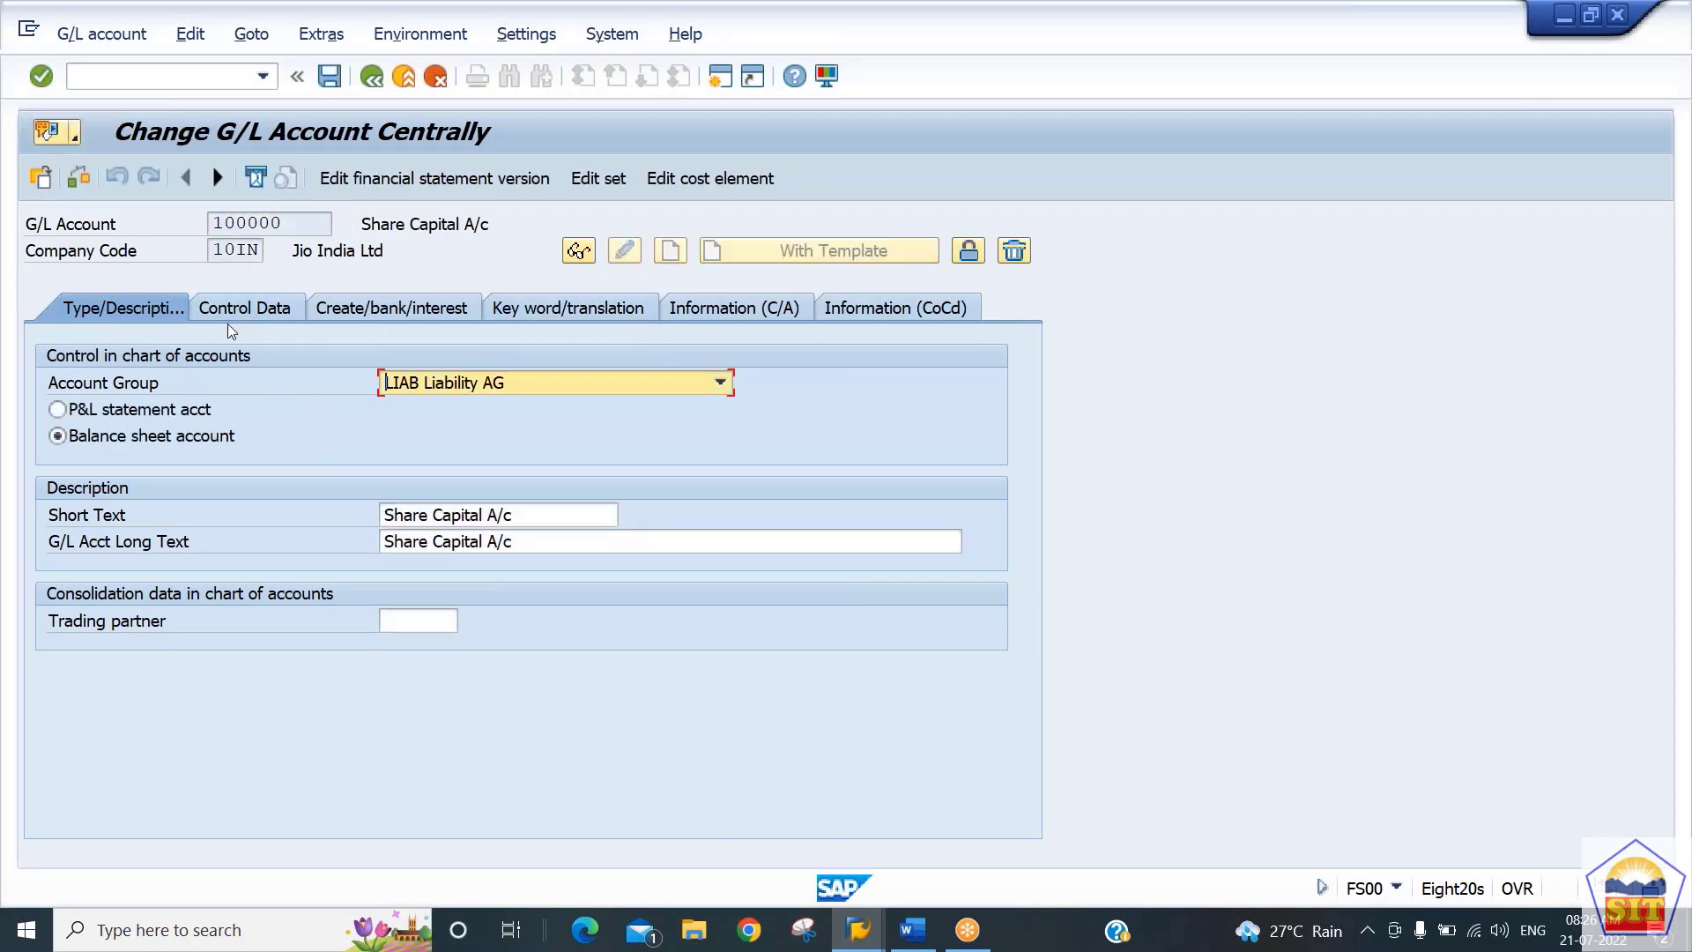
click(245, 303)
click(128, 413)
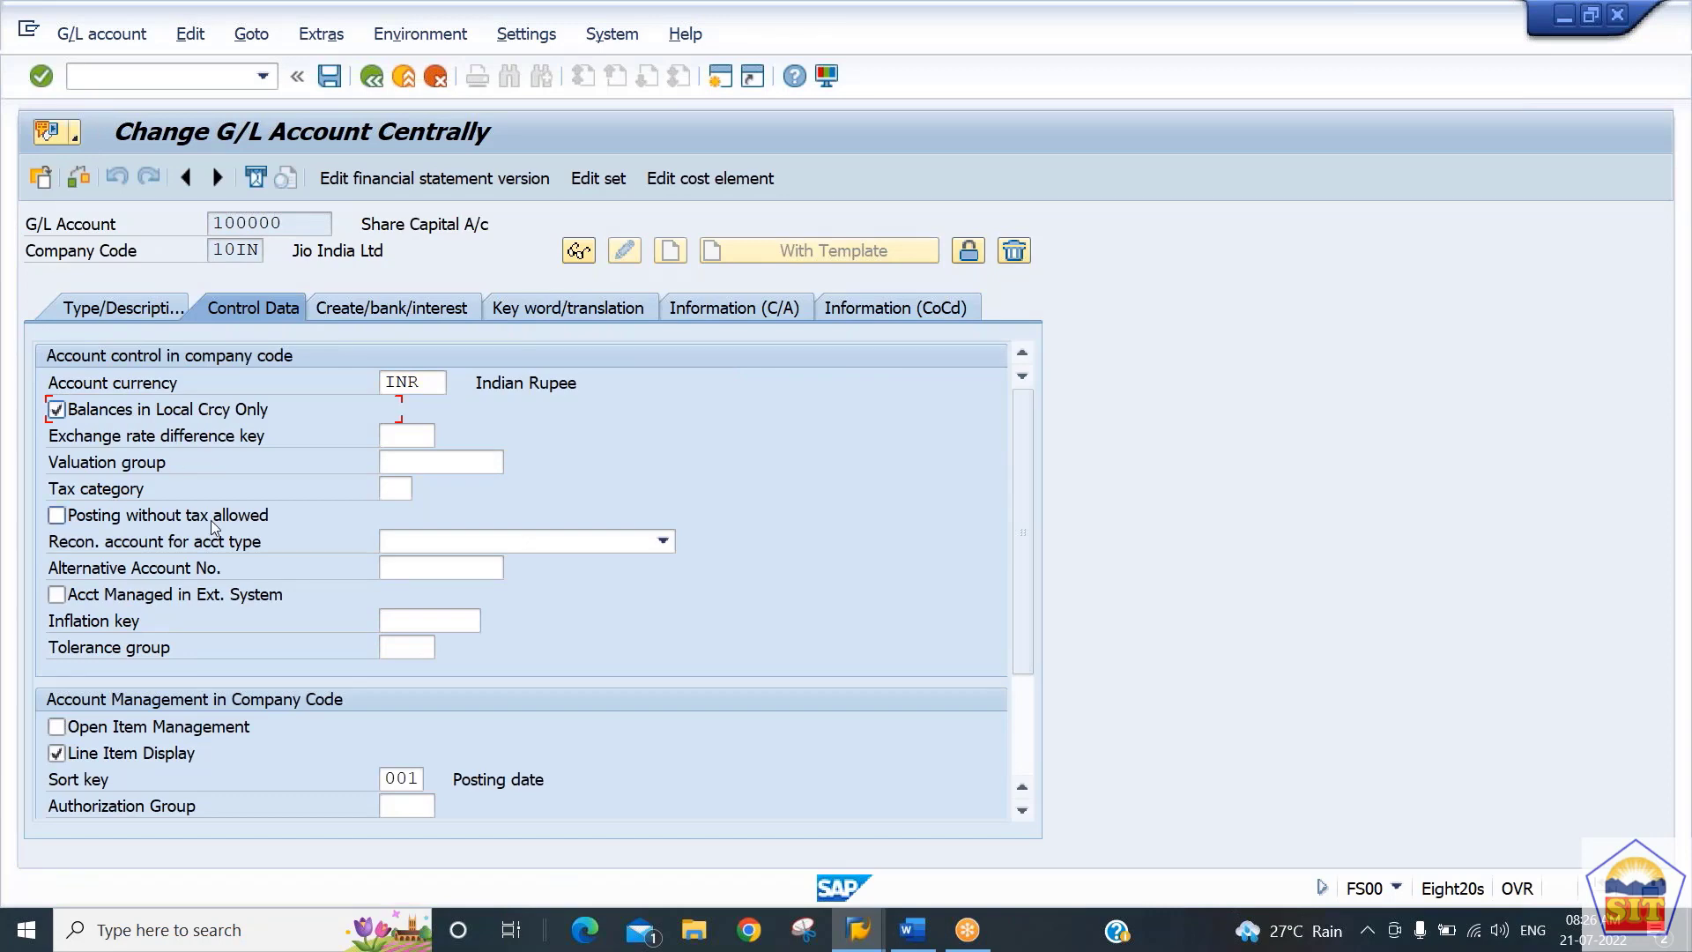
key(ctrl+s)
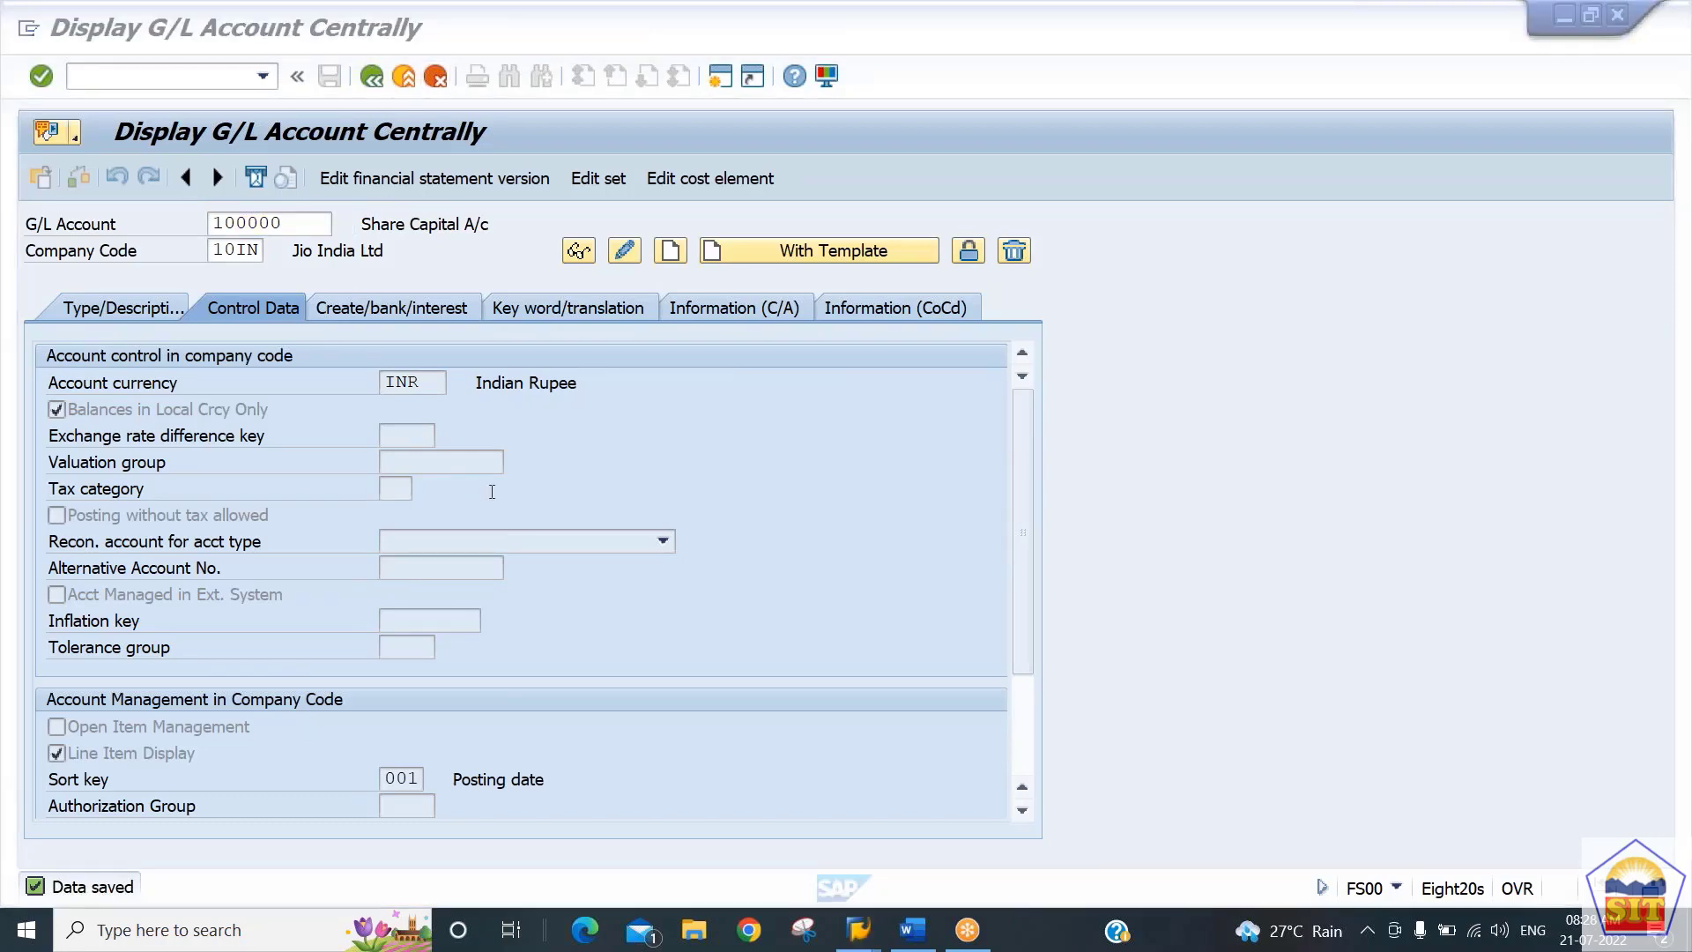
Switch to the G/L Account Groups overview and review the number ranges of the 10IN account groups
click(491, 491)
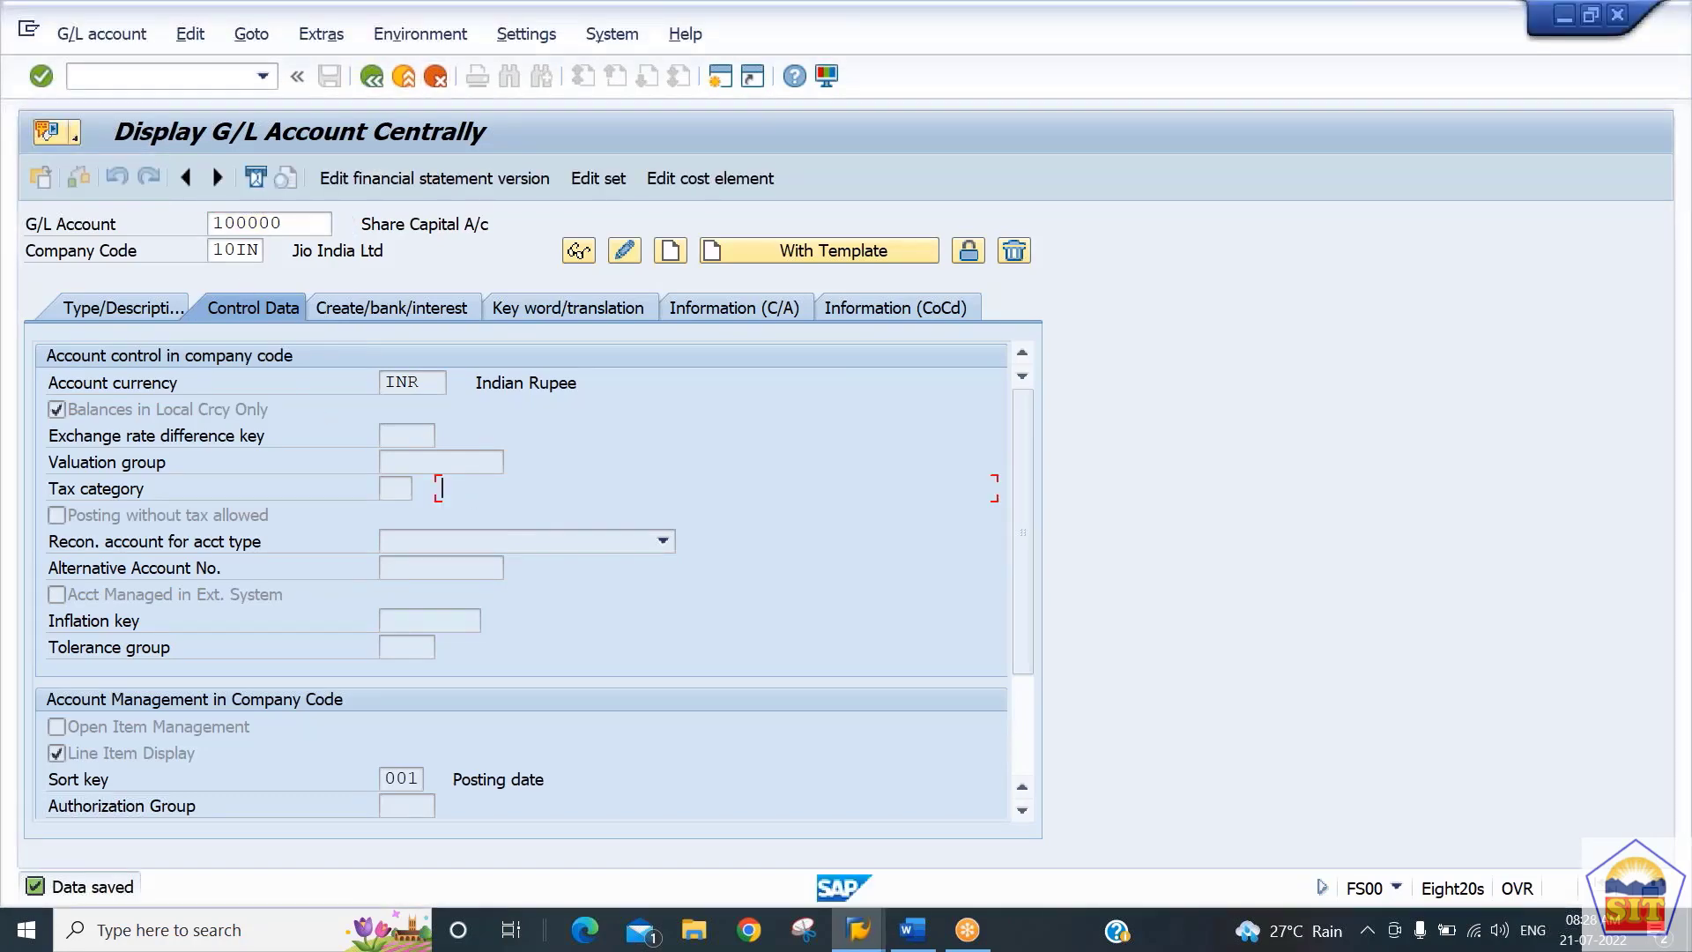
key(alt+Tab)
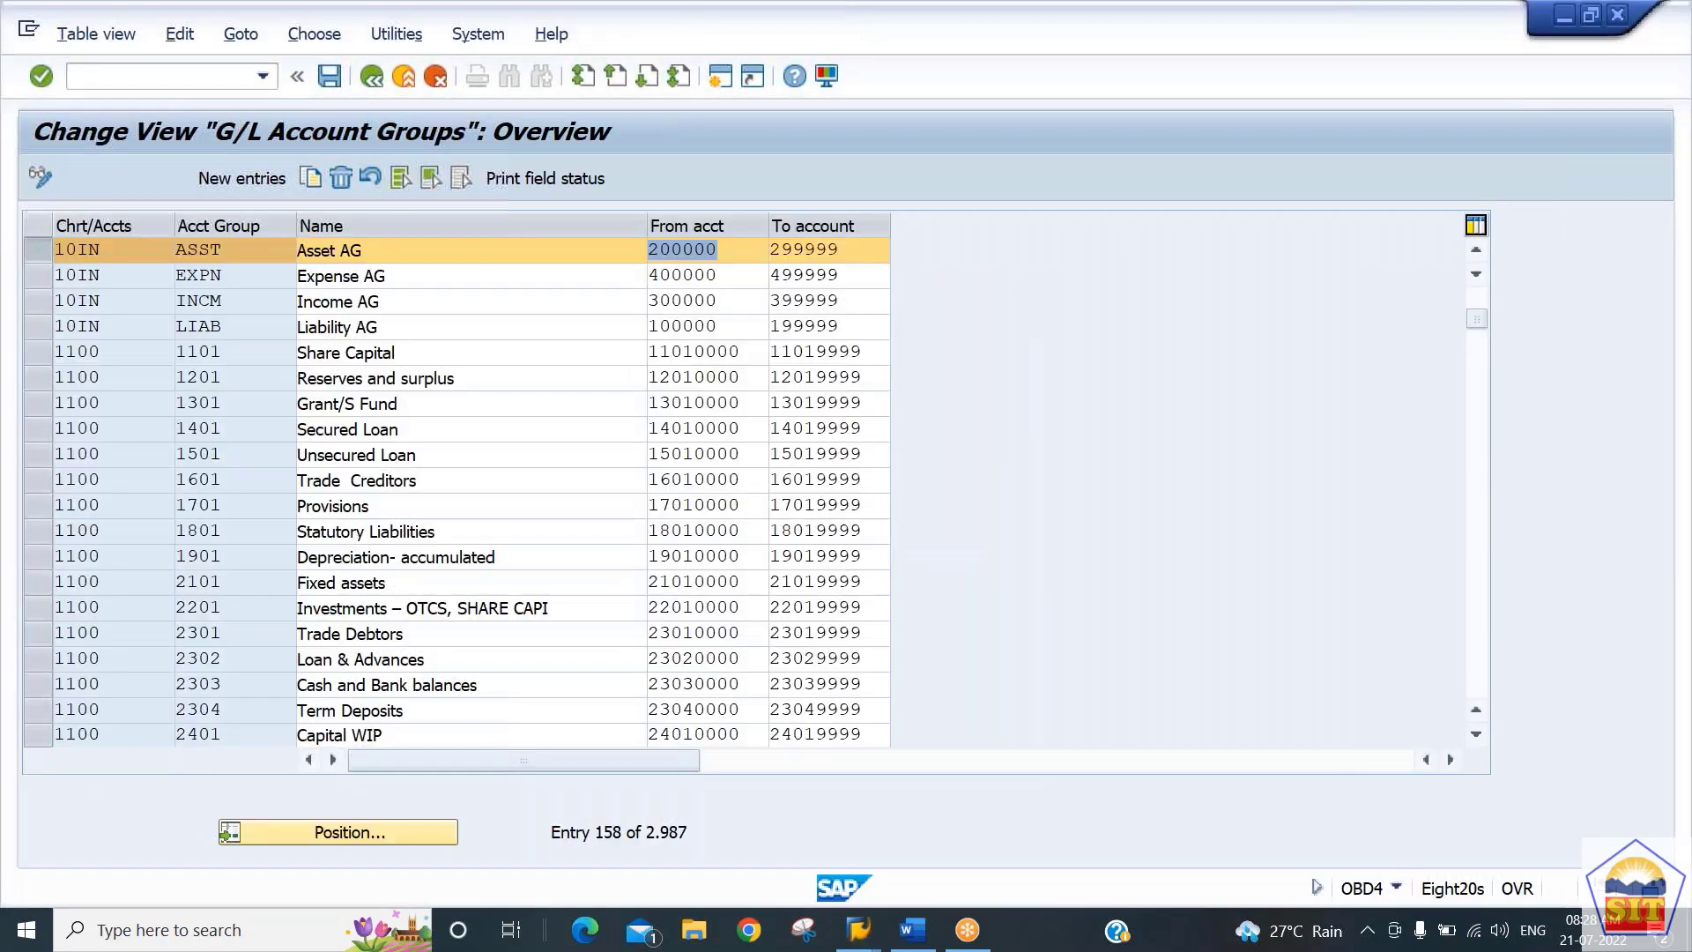
click(33, 257)
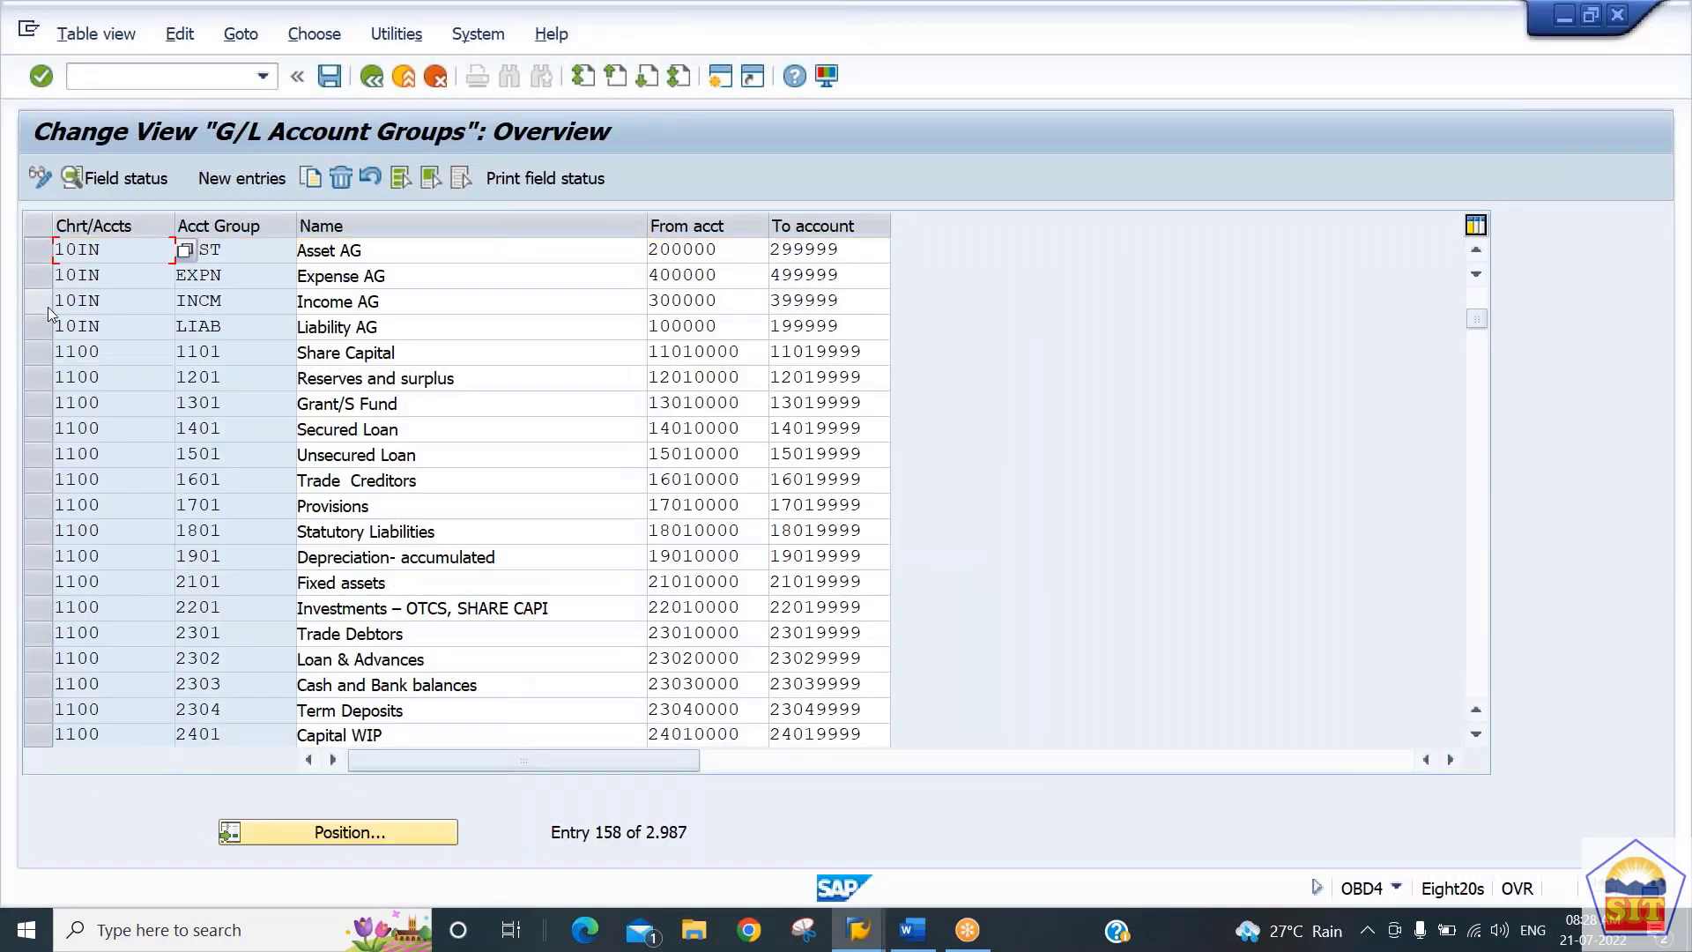
click(46, 284)
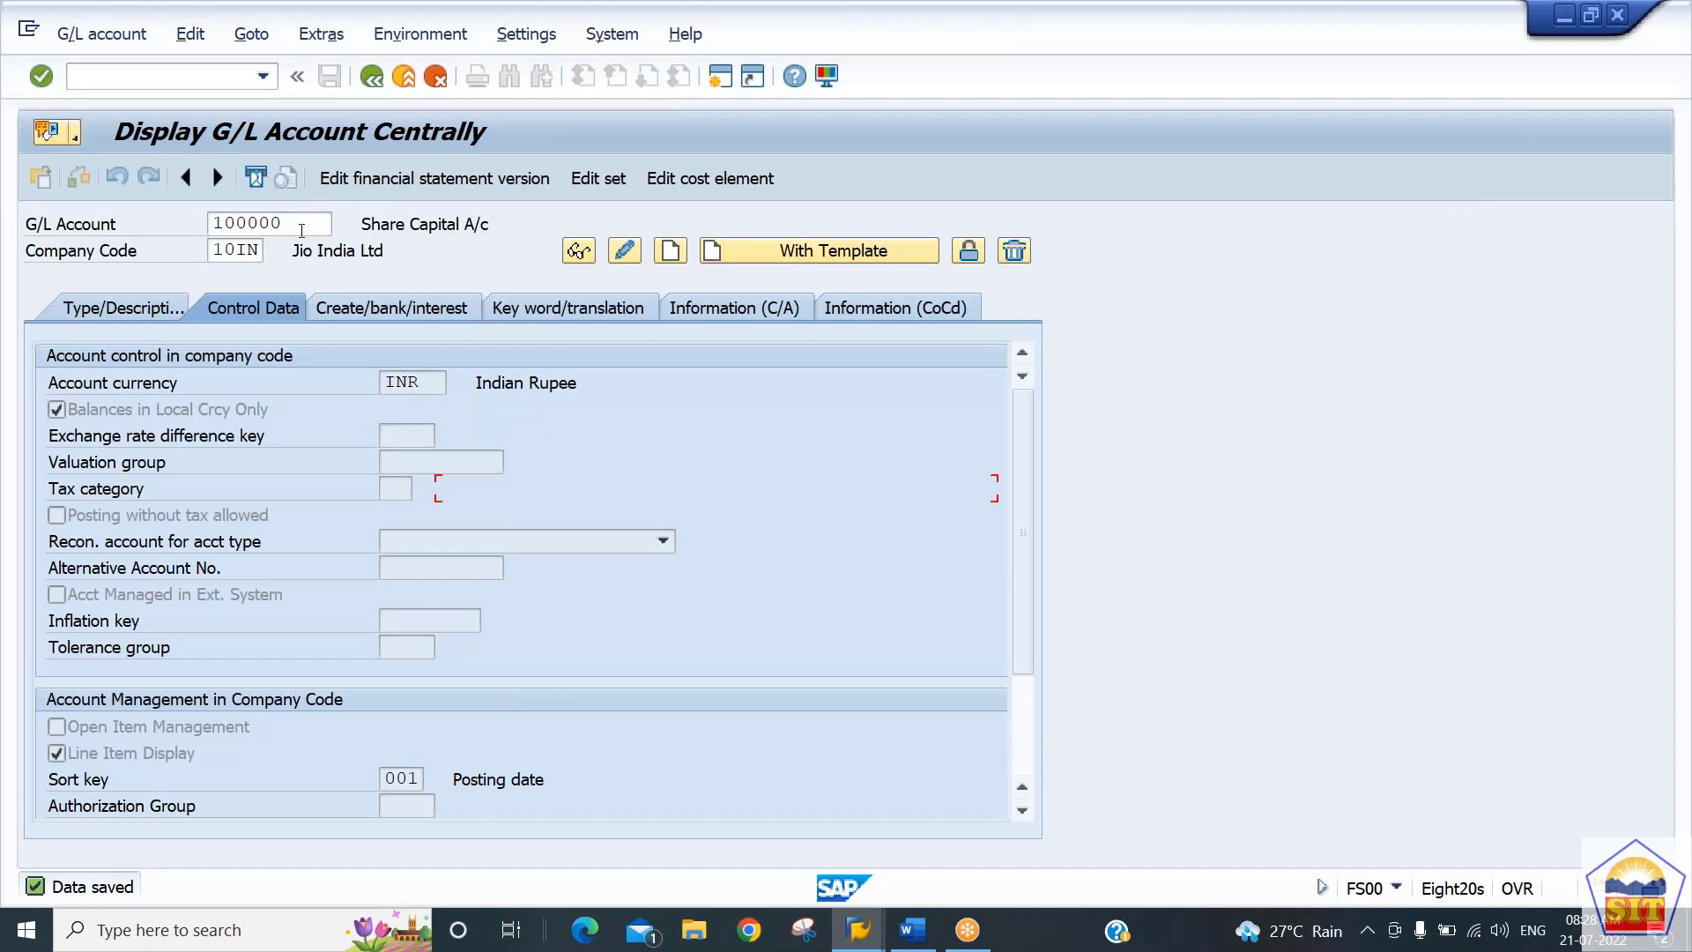
Return to the G/L account master, start creating account 400100 in company code 10IN, and assign account group EXPN Expense AG
click(298, 223)
key(Return)
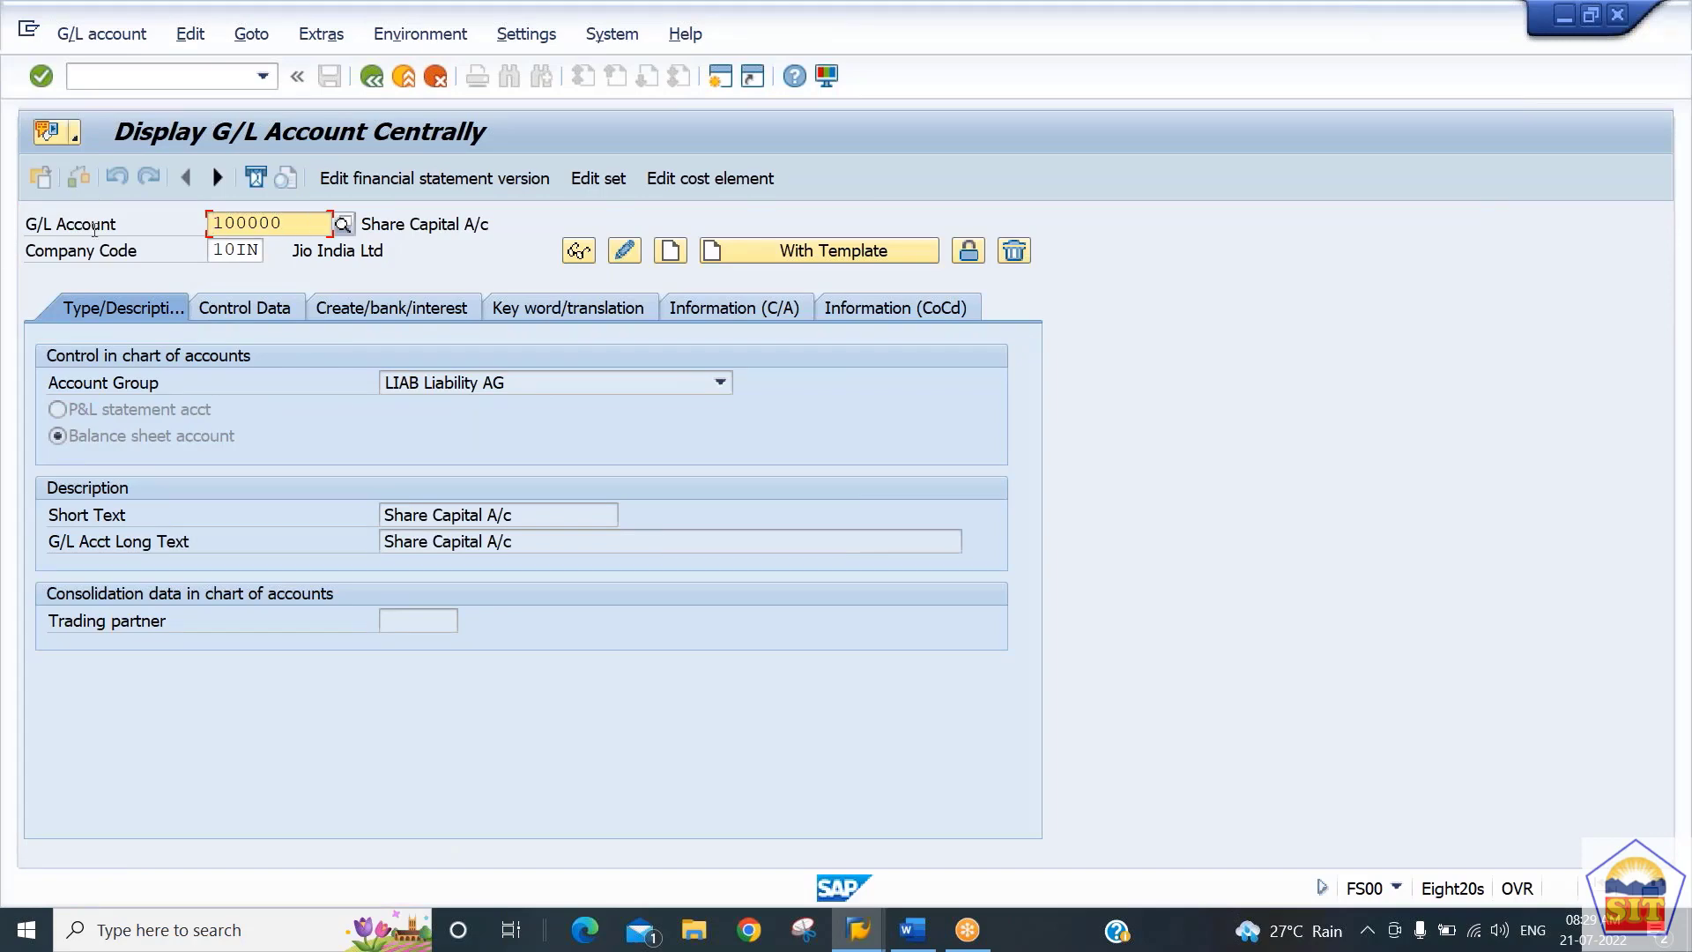
drag(284, 224, 94, 230)
text(400100)
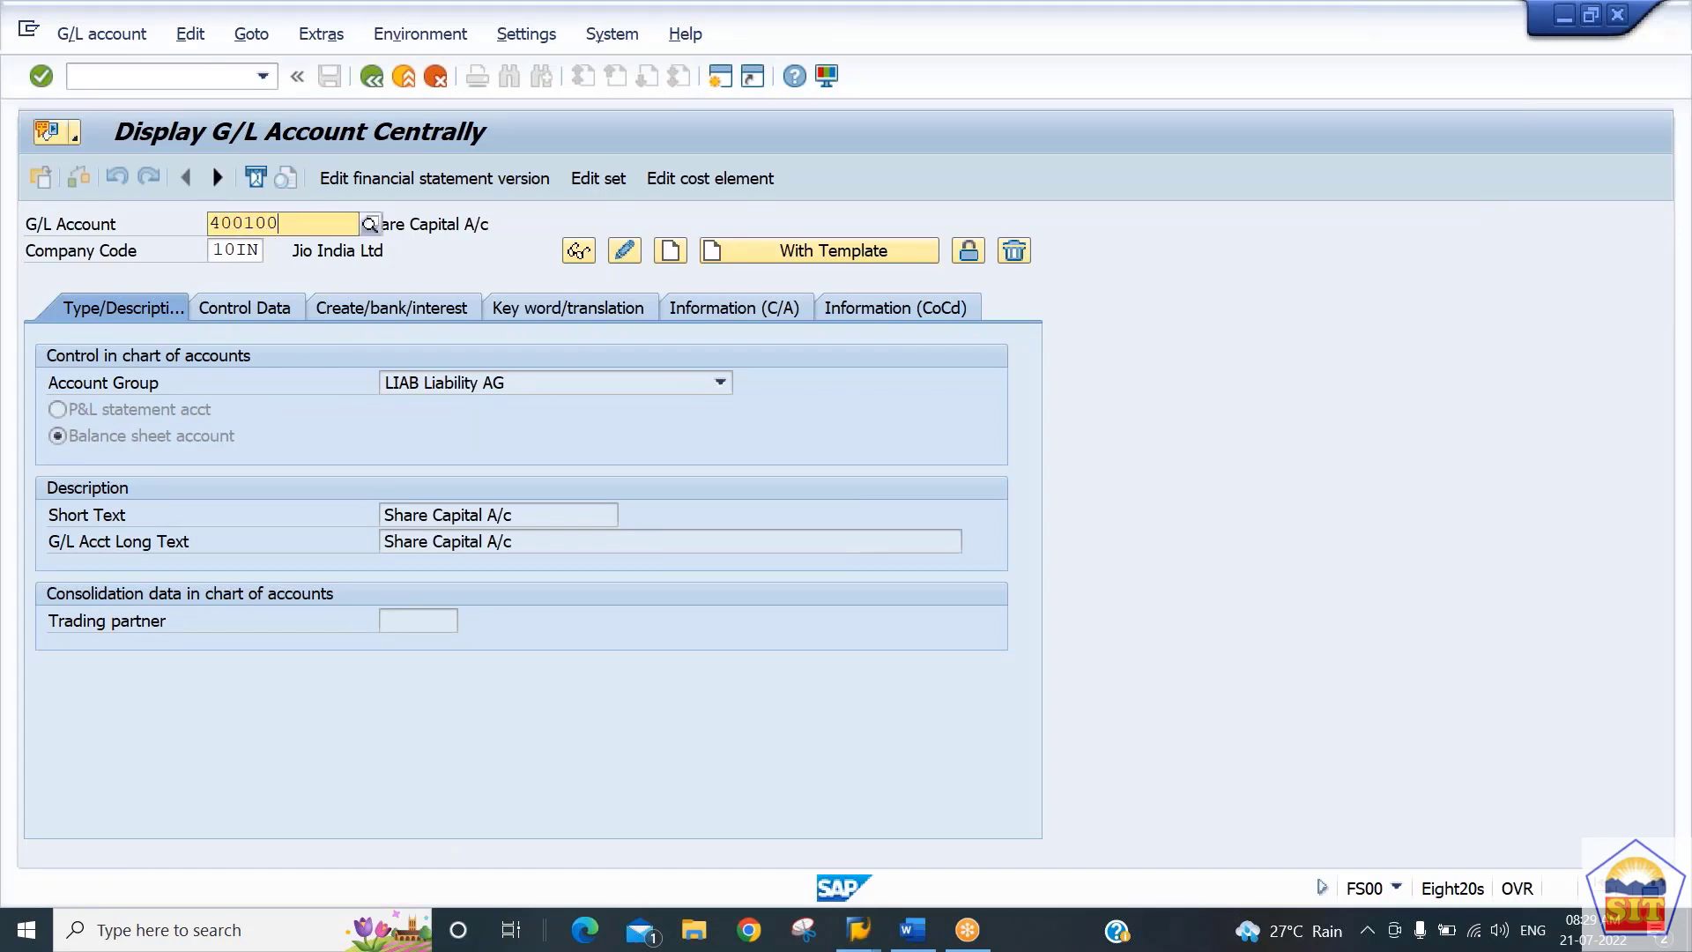
key(Tab)
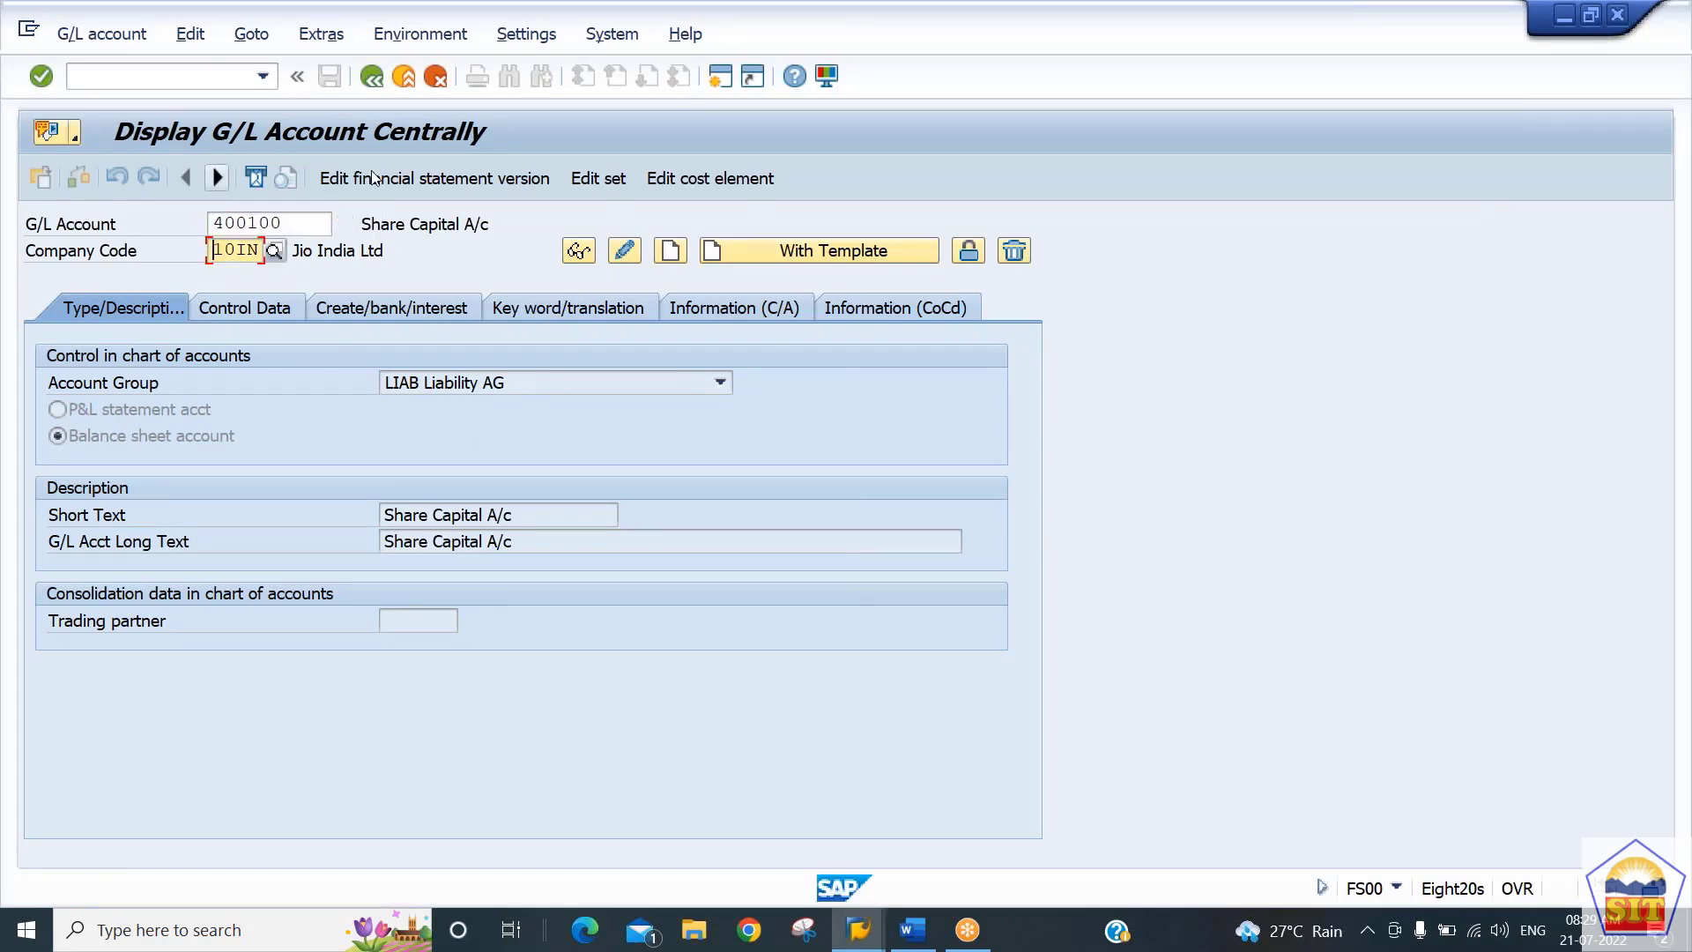
click(677, 255)
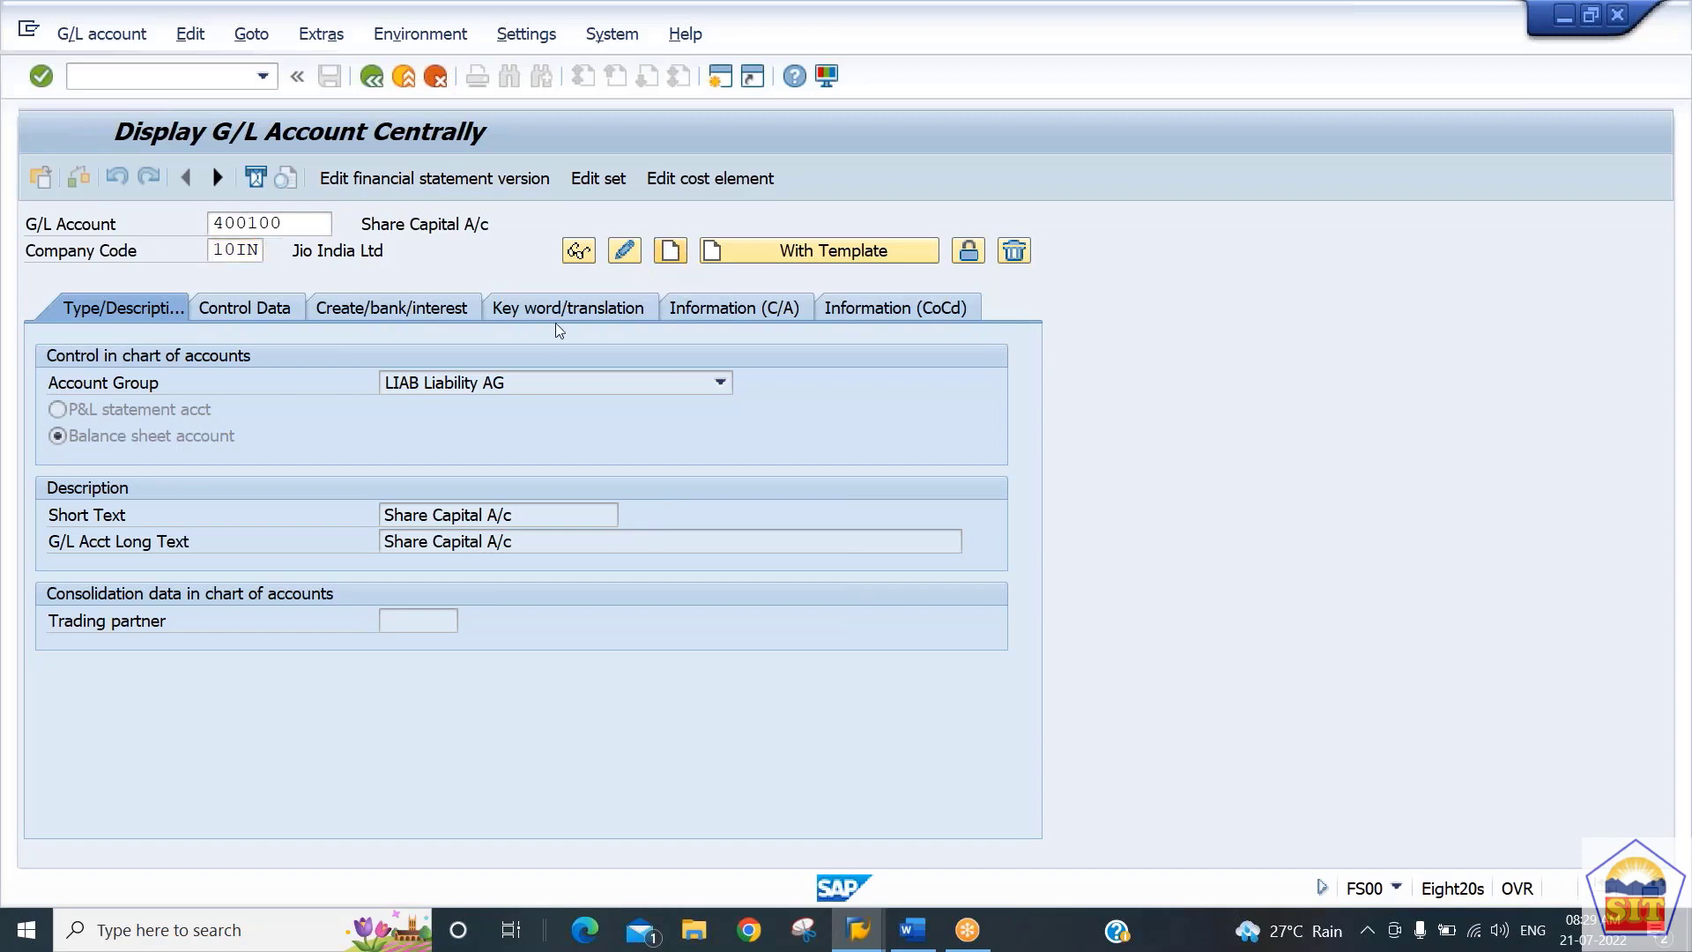
click(549, 382)
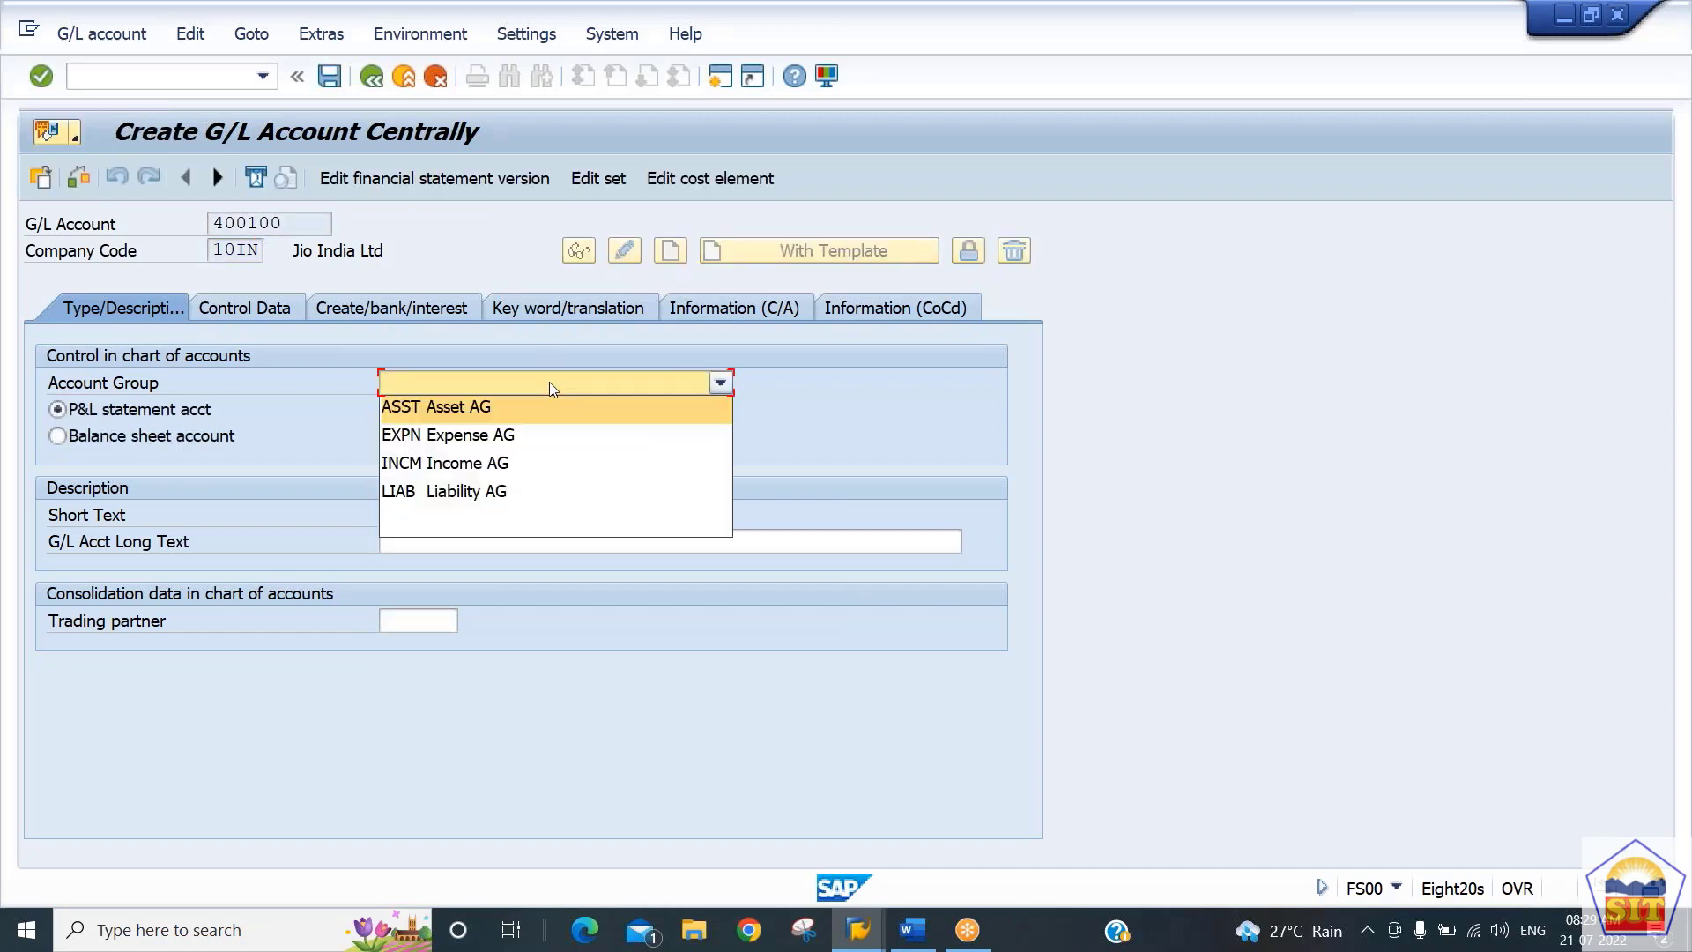
click(498, 440)
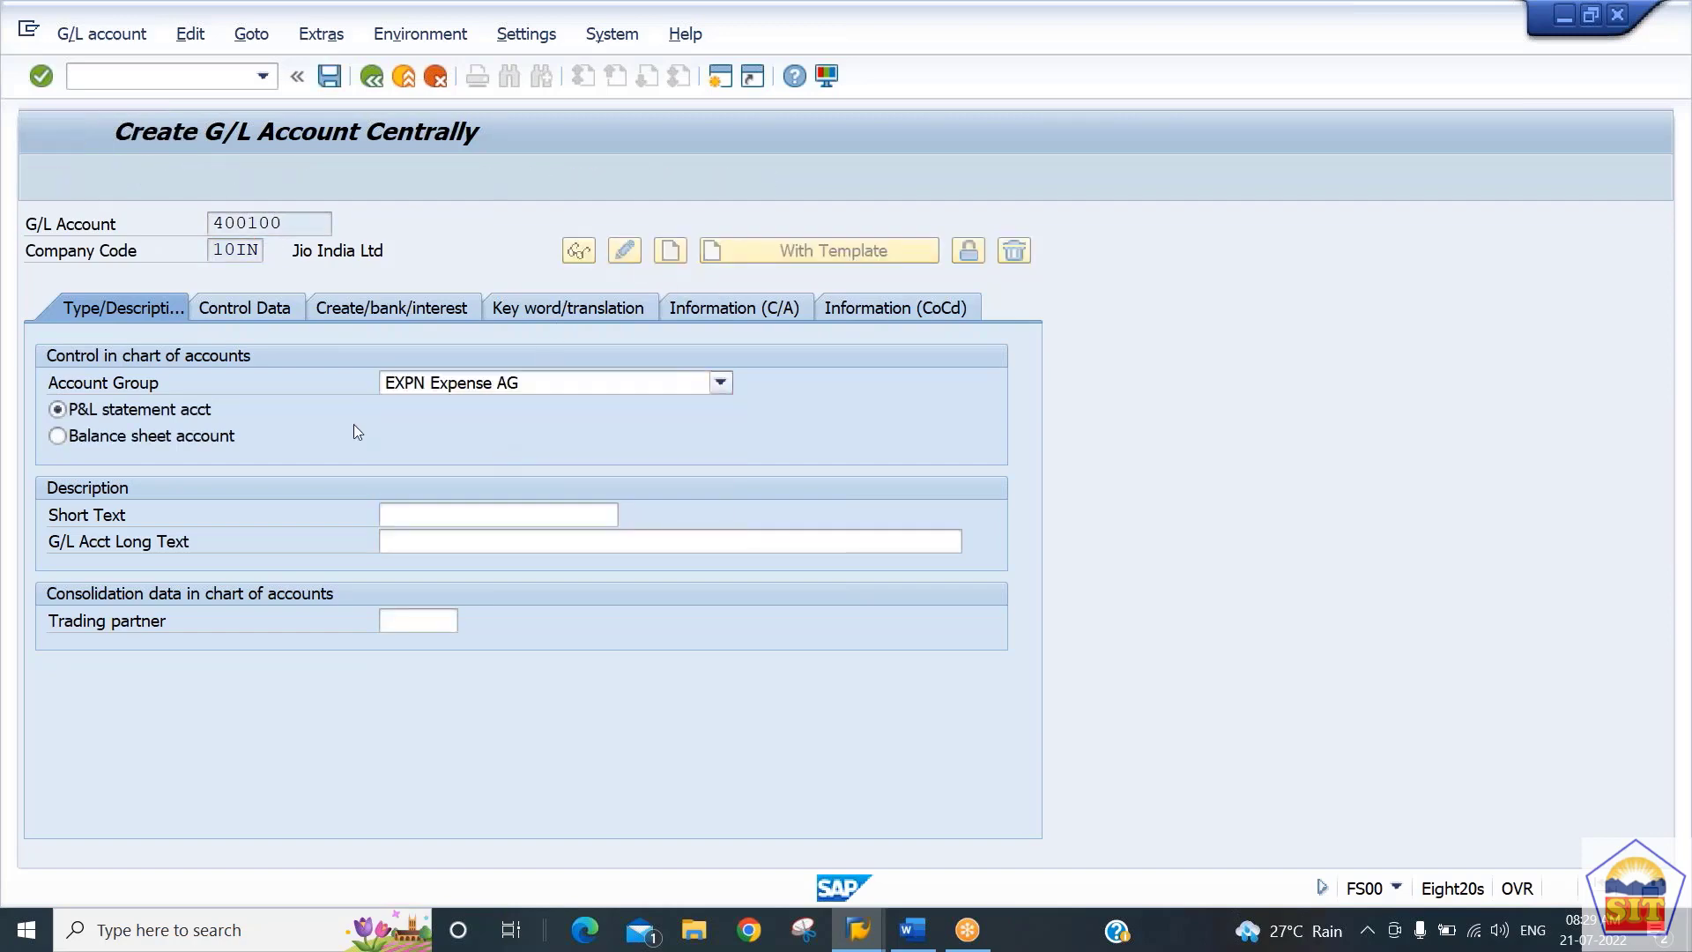
Enter Salary Expense A/c as both the short text and the long text of account 400100
click(464, 513)
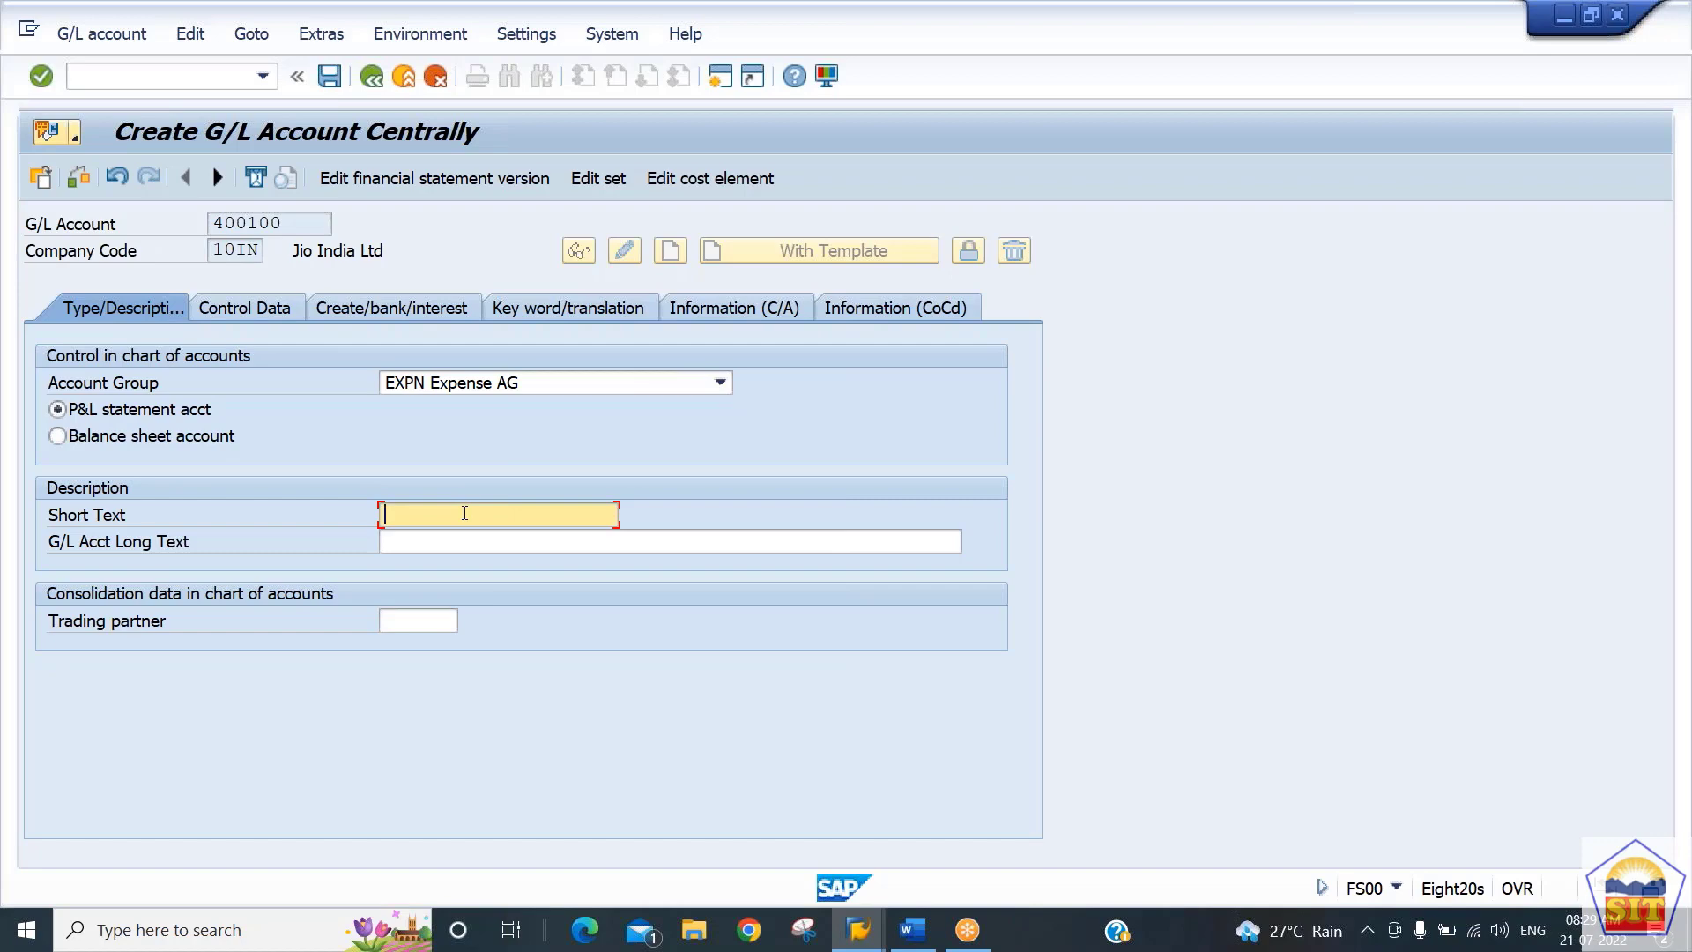
text(Salary E)
key(Down)
key(Tab)
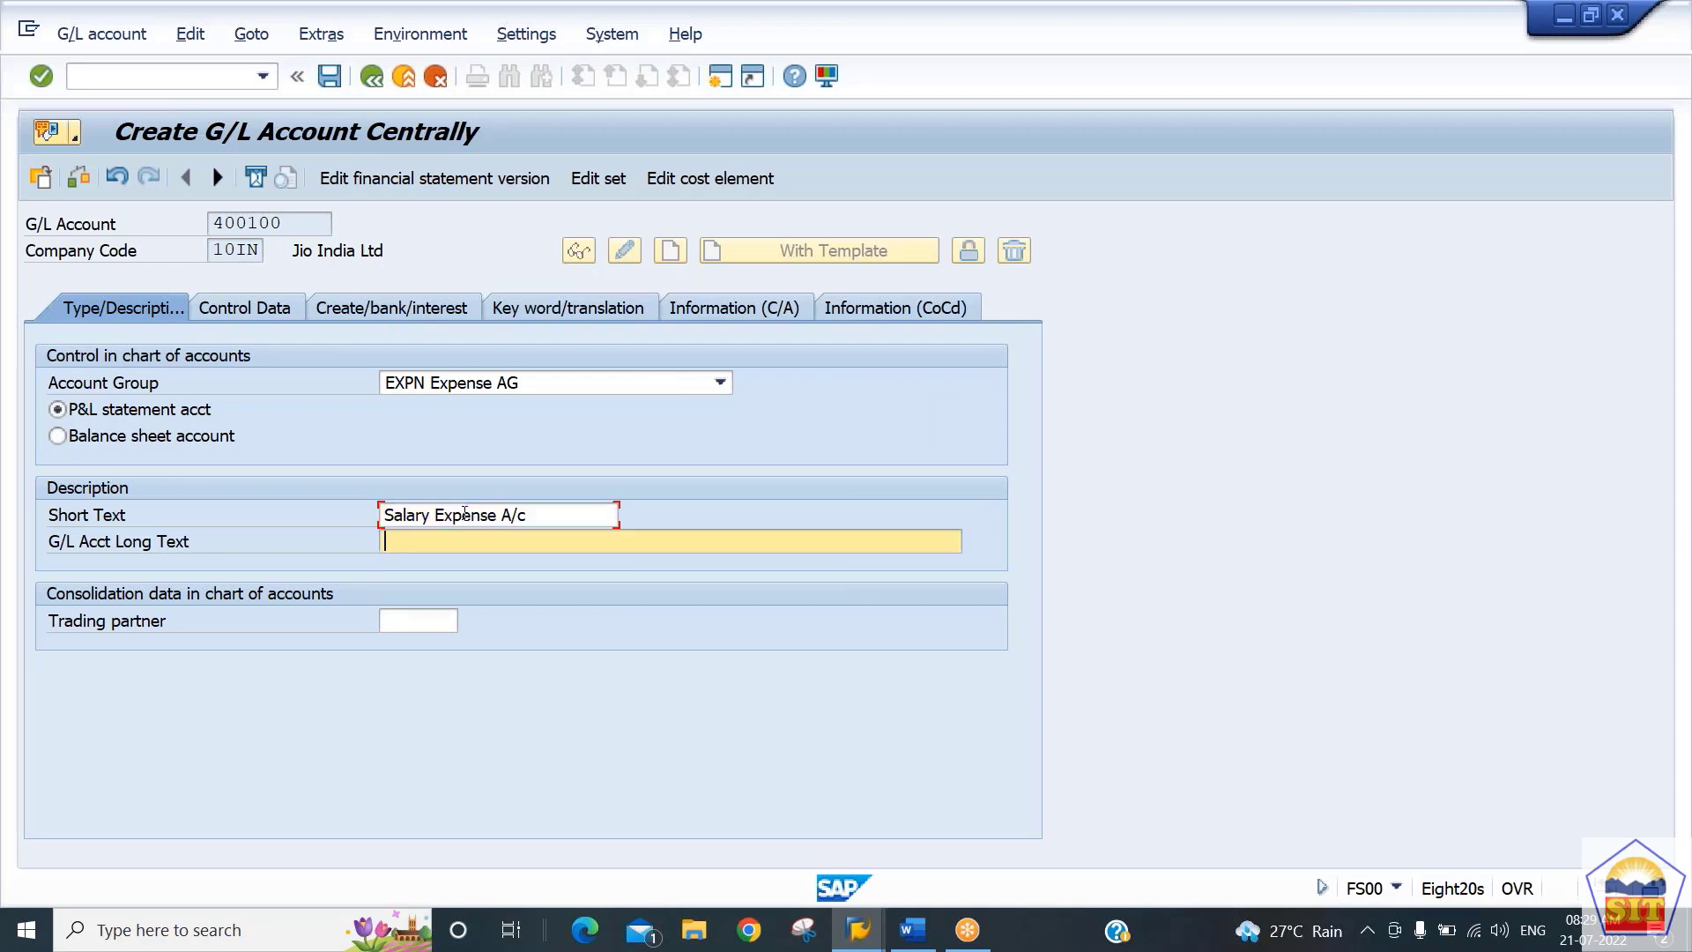
text(Salary)
key(Down)
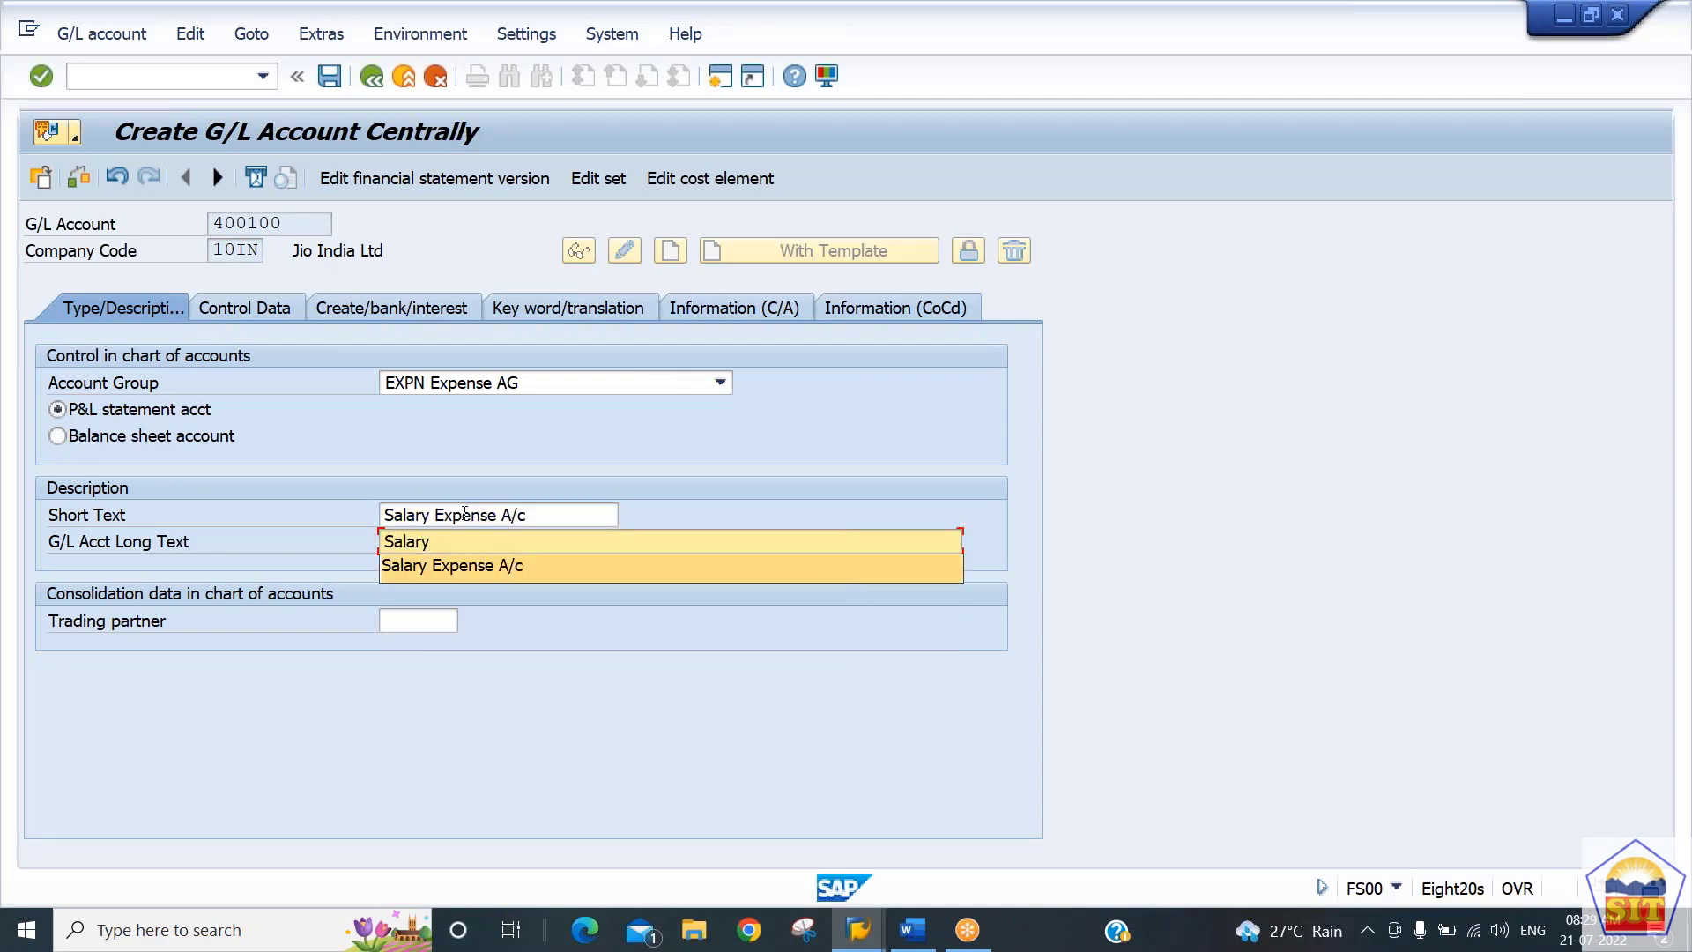
key(Tab)
In the account's control data, enable balances in local currency only and line item display, and set sort key 001 Posting date
click(263, 305)
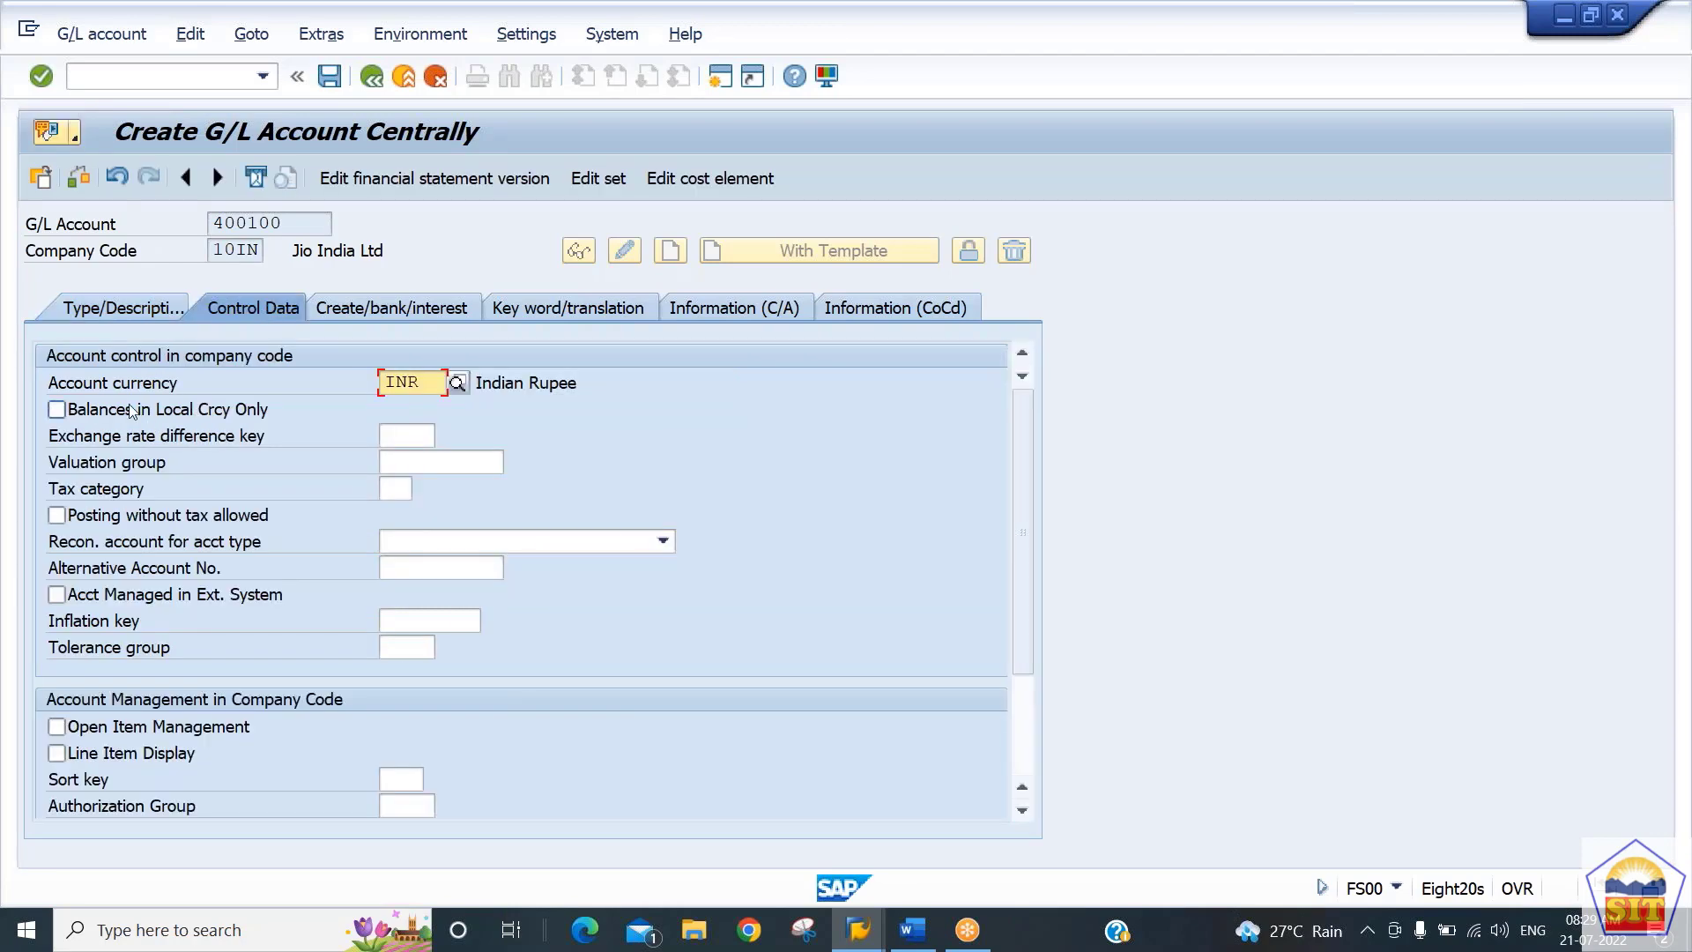
click(122, 410)
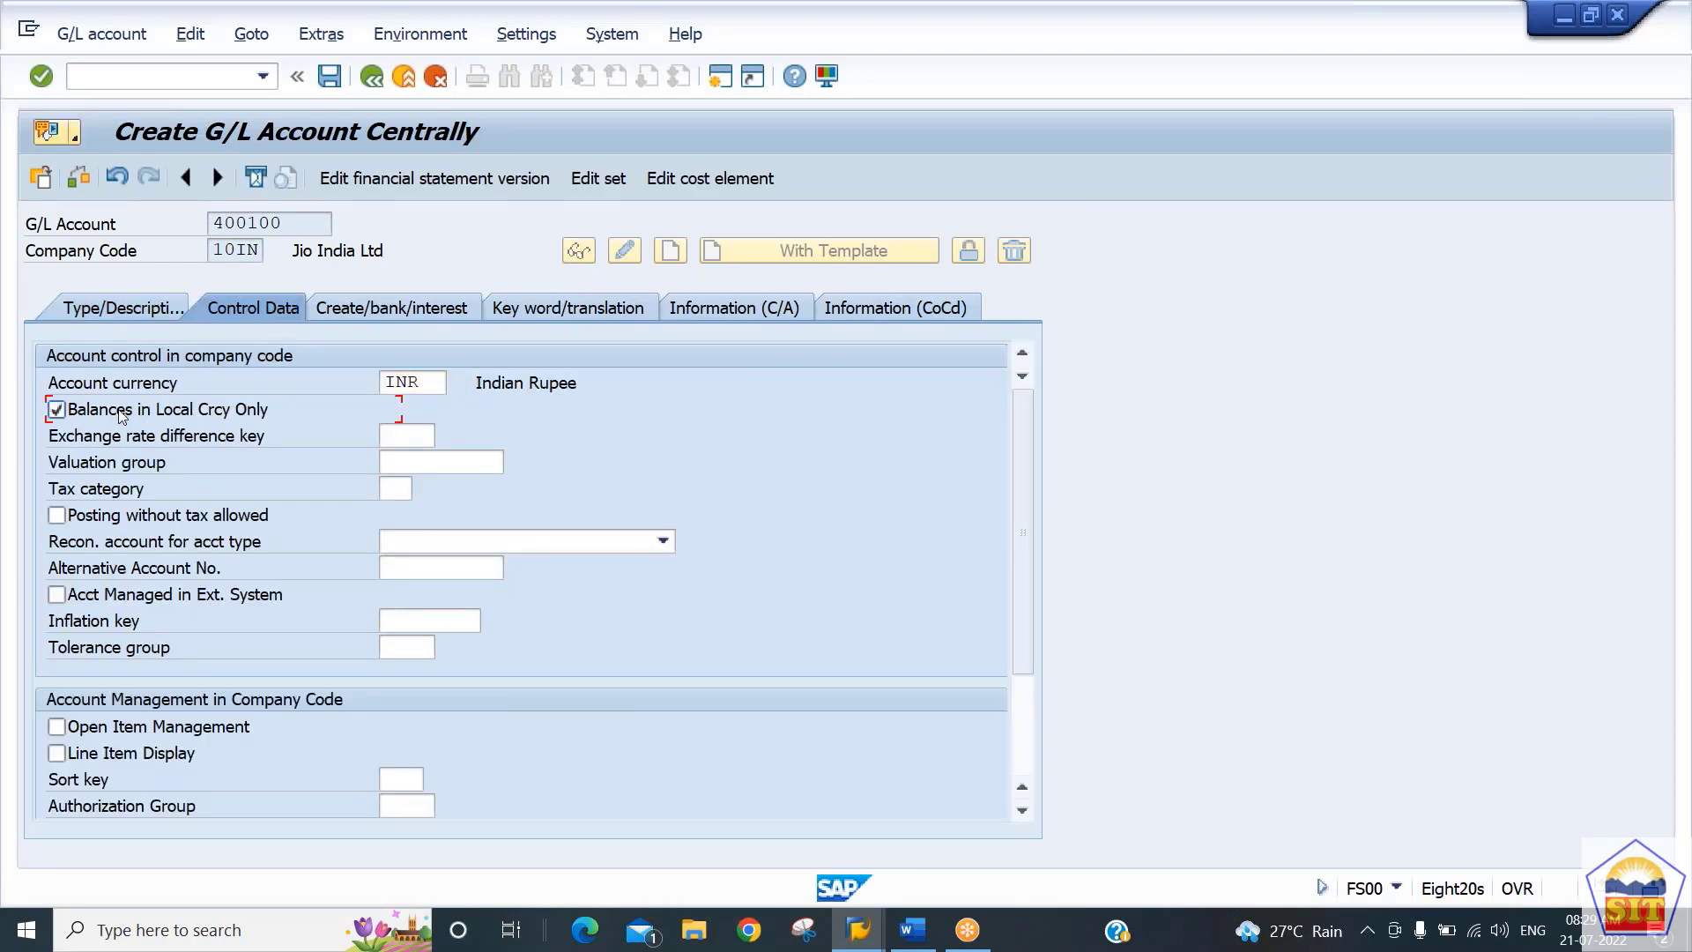
click(143, 756)
click(398, 785)
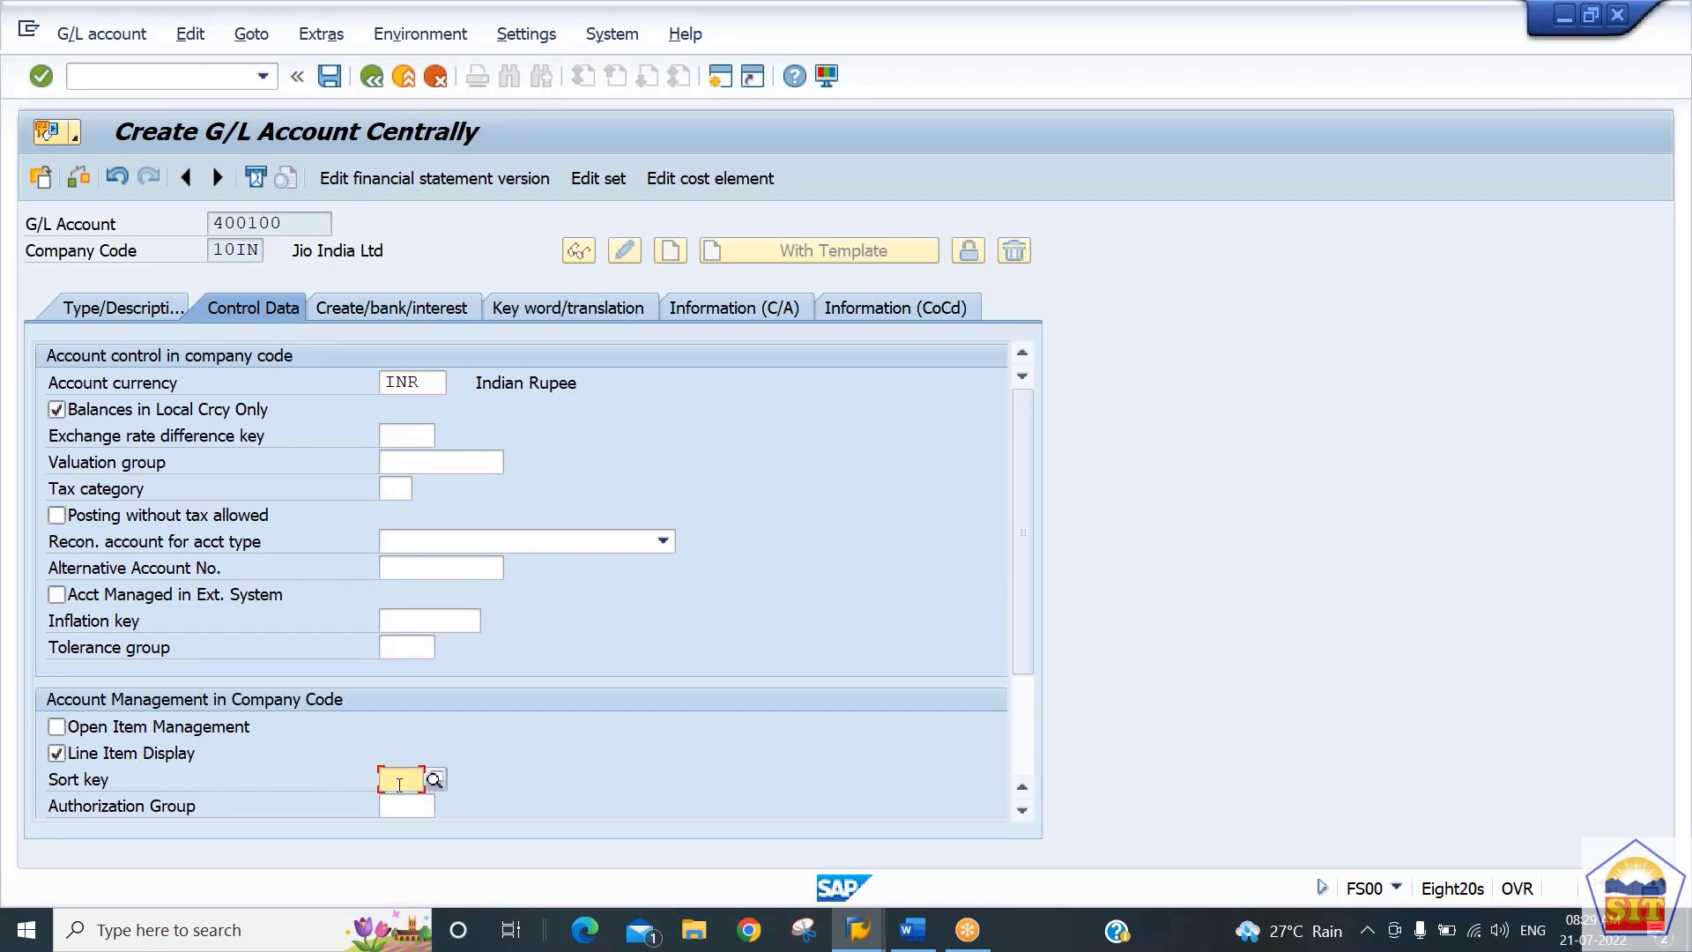
text(001)
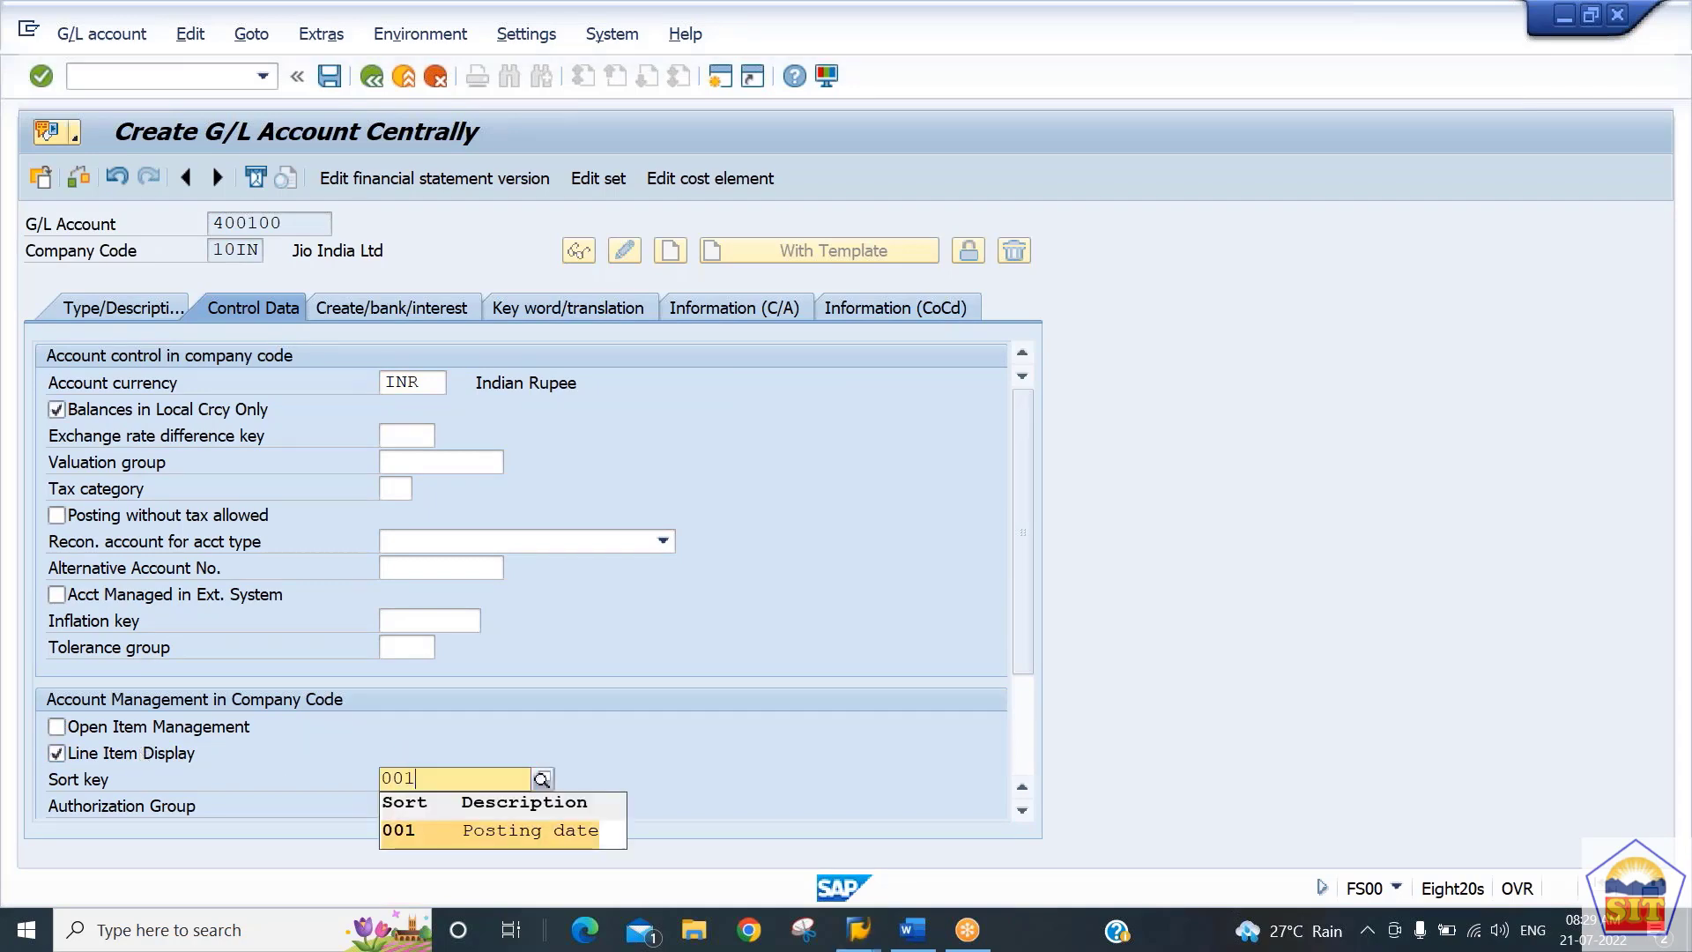
key(Return)
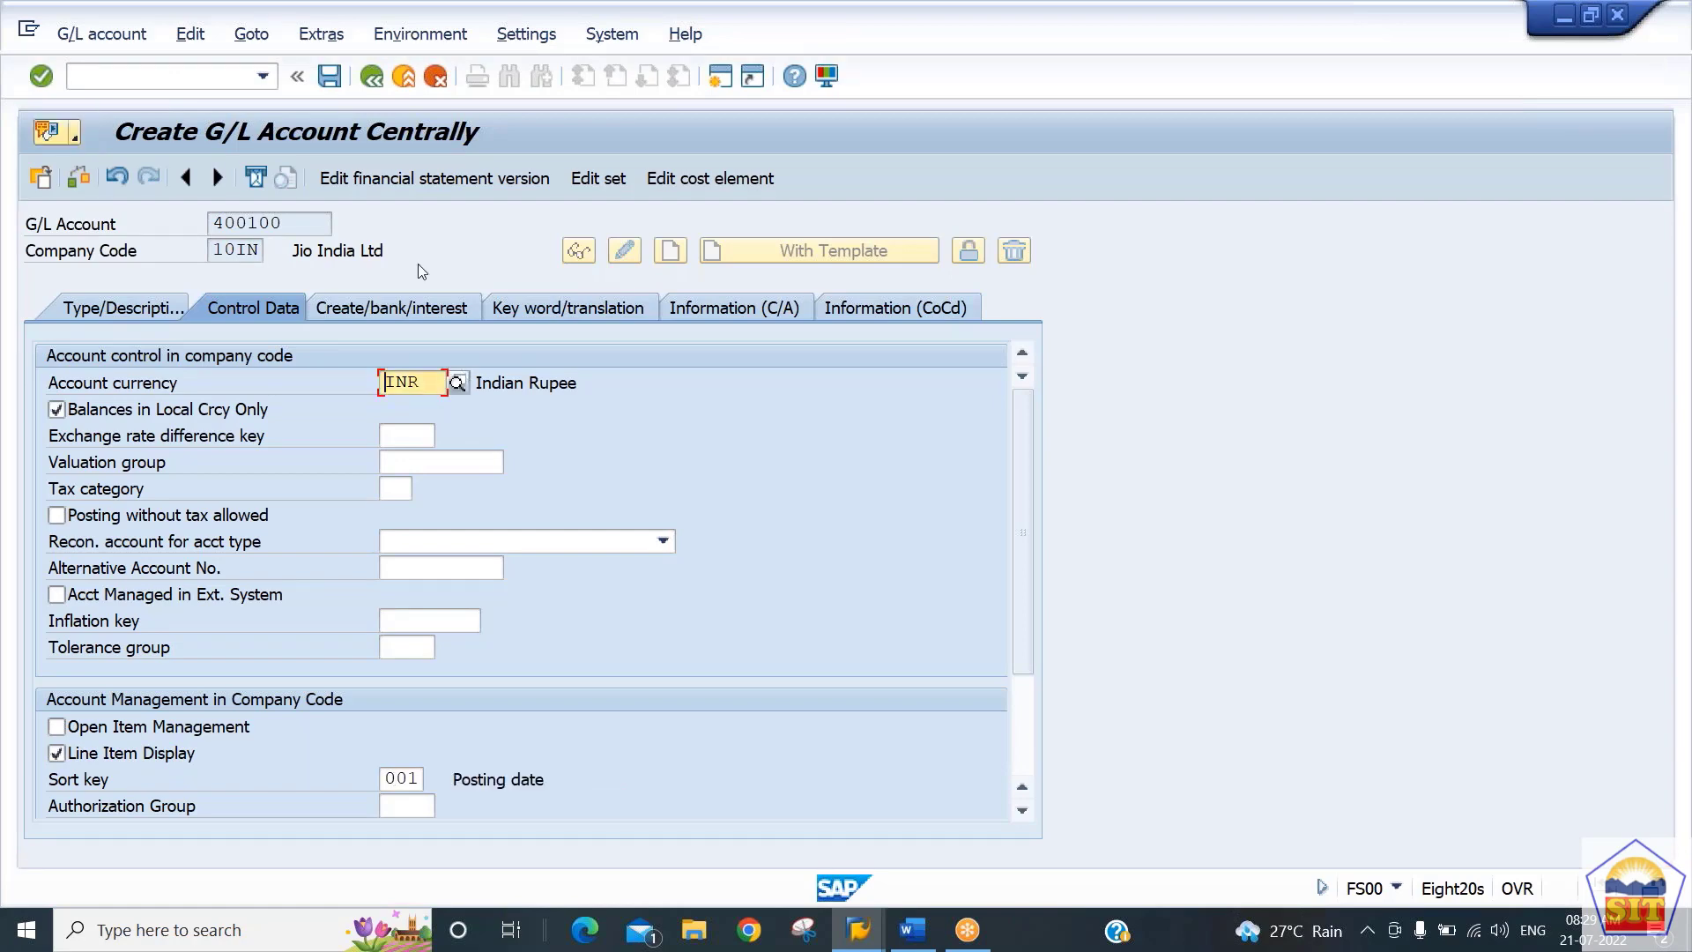
Assign field status group G001, save account 400100, and return to its type and description data
click(418, 310)
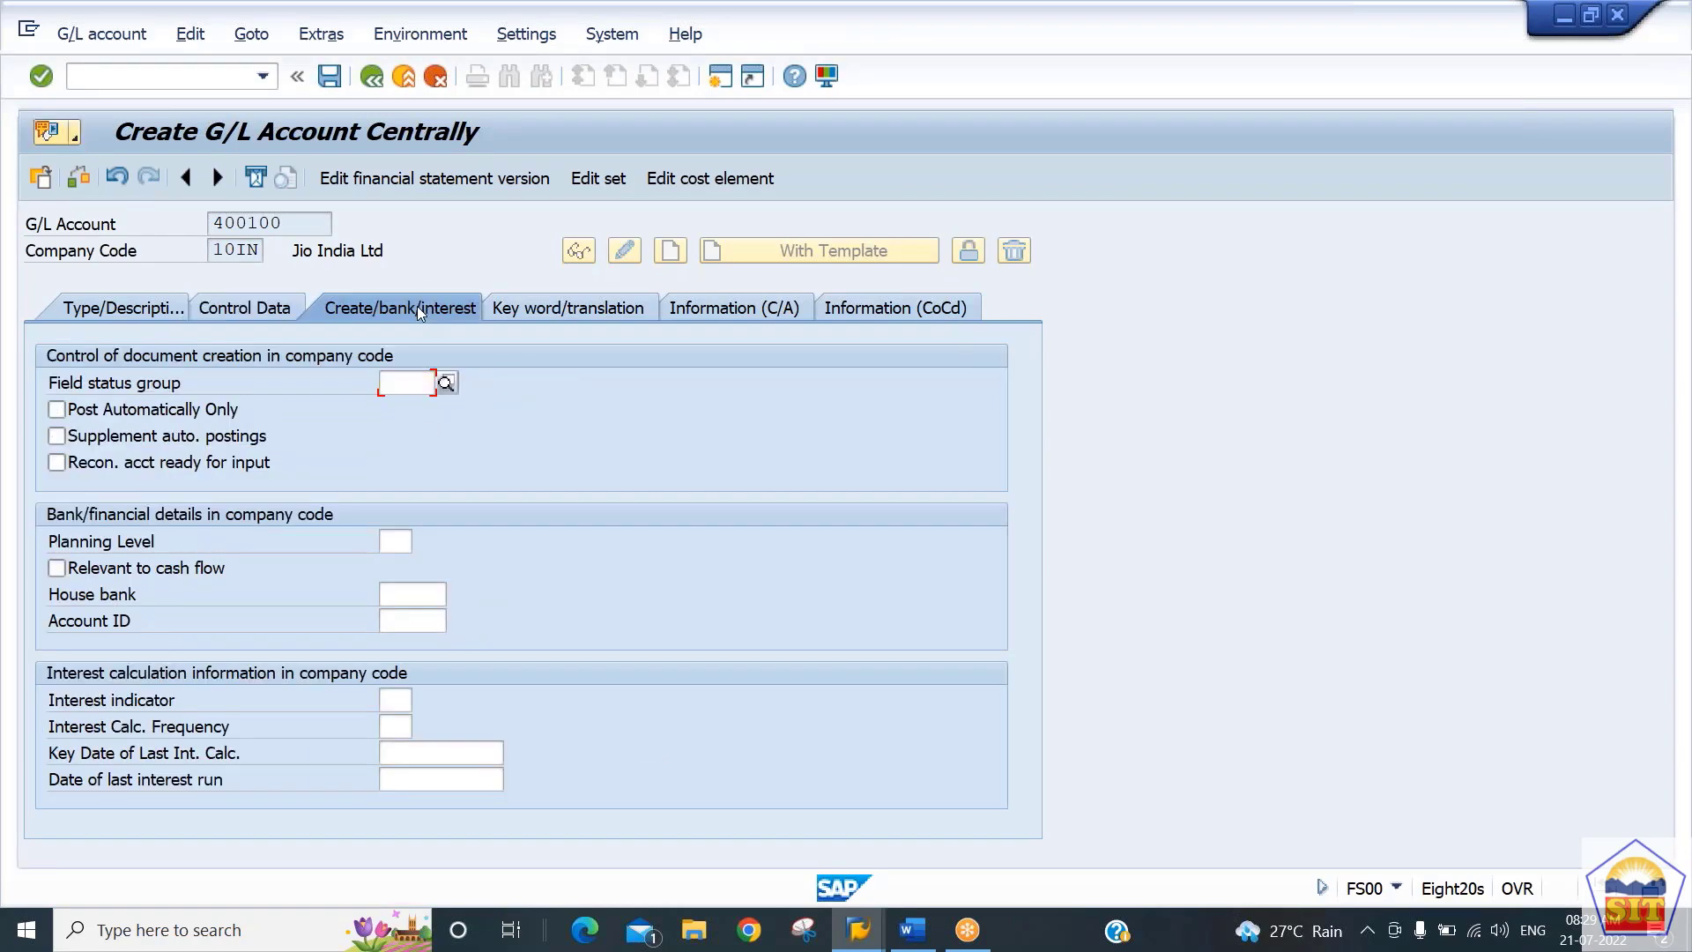
text(g0001)
key(BackSpace)
key(BackSpace)
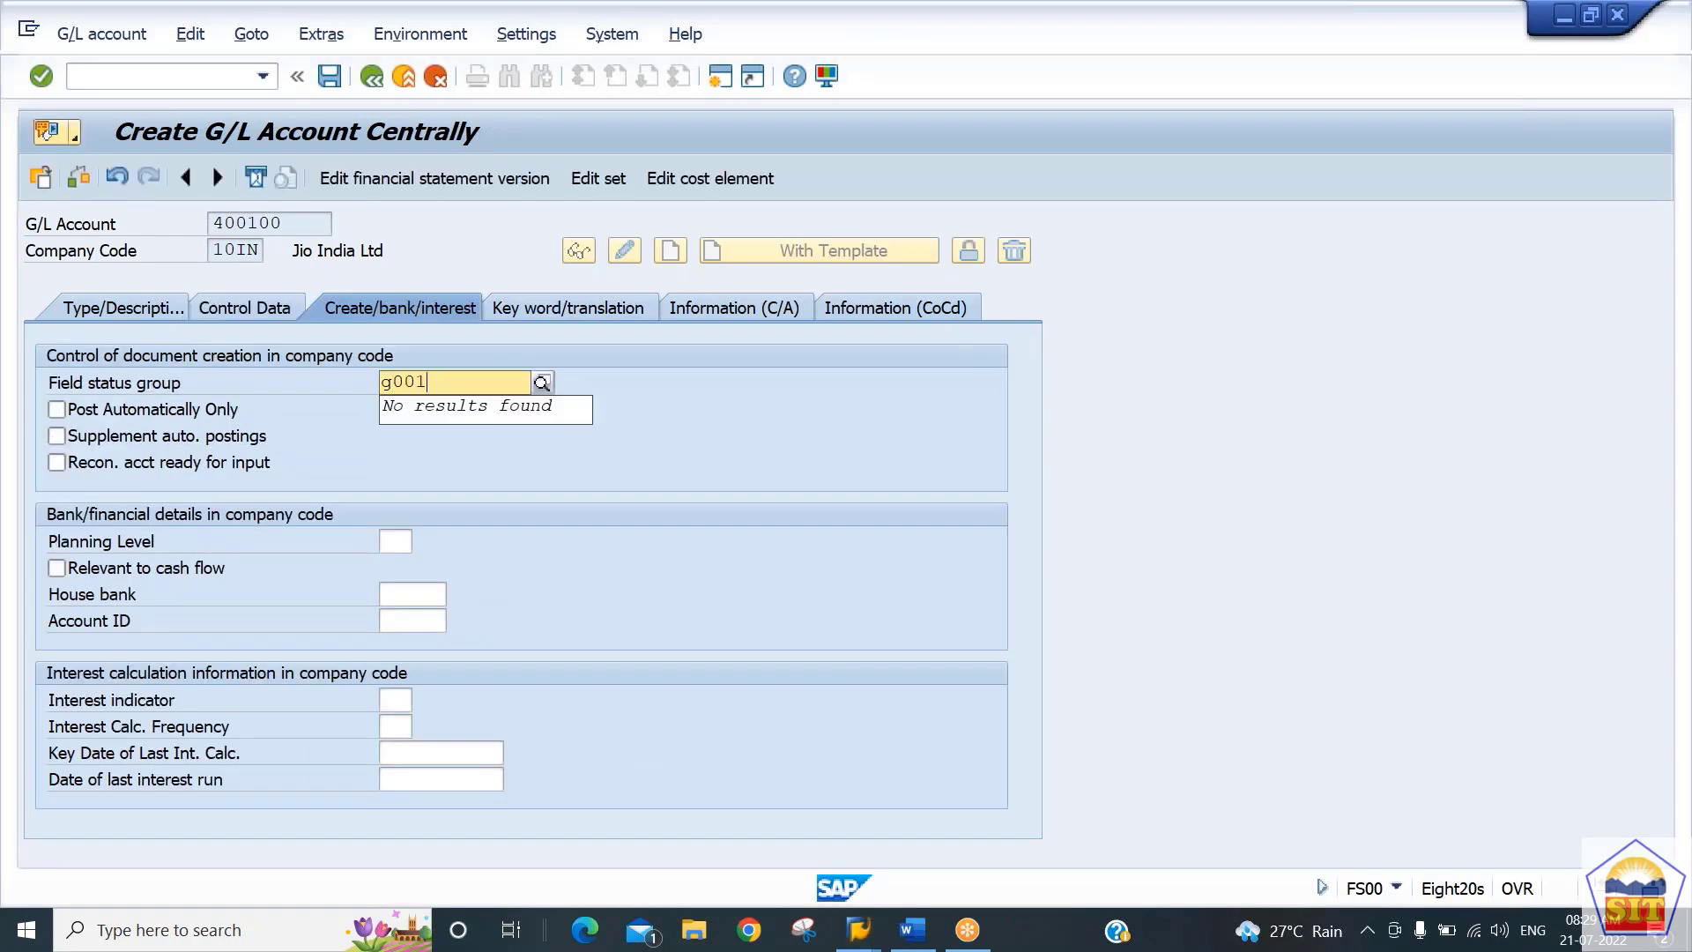
text(1)
key(Return)
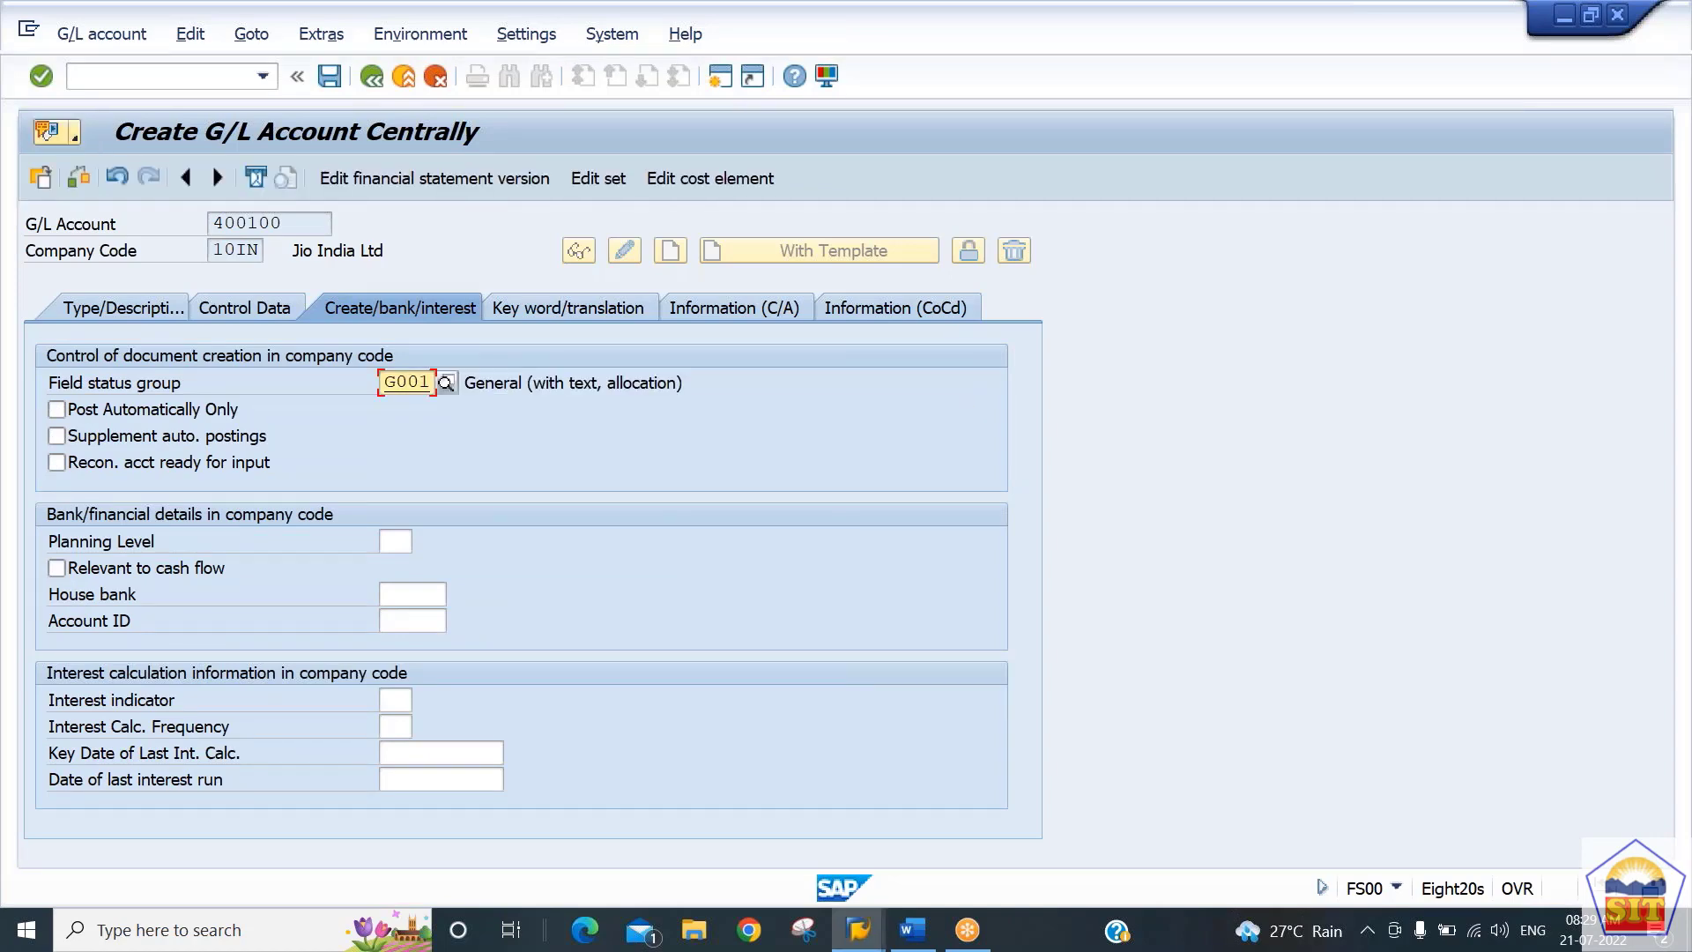
key(ctrl+s)
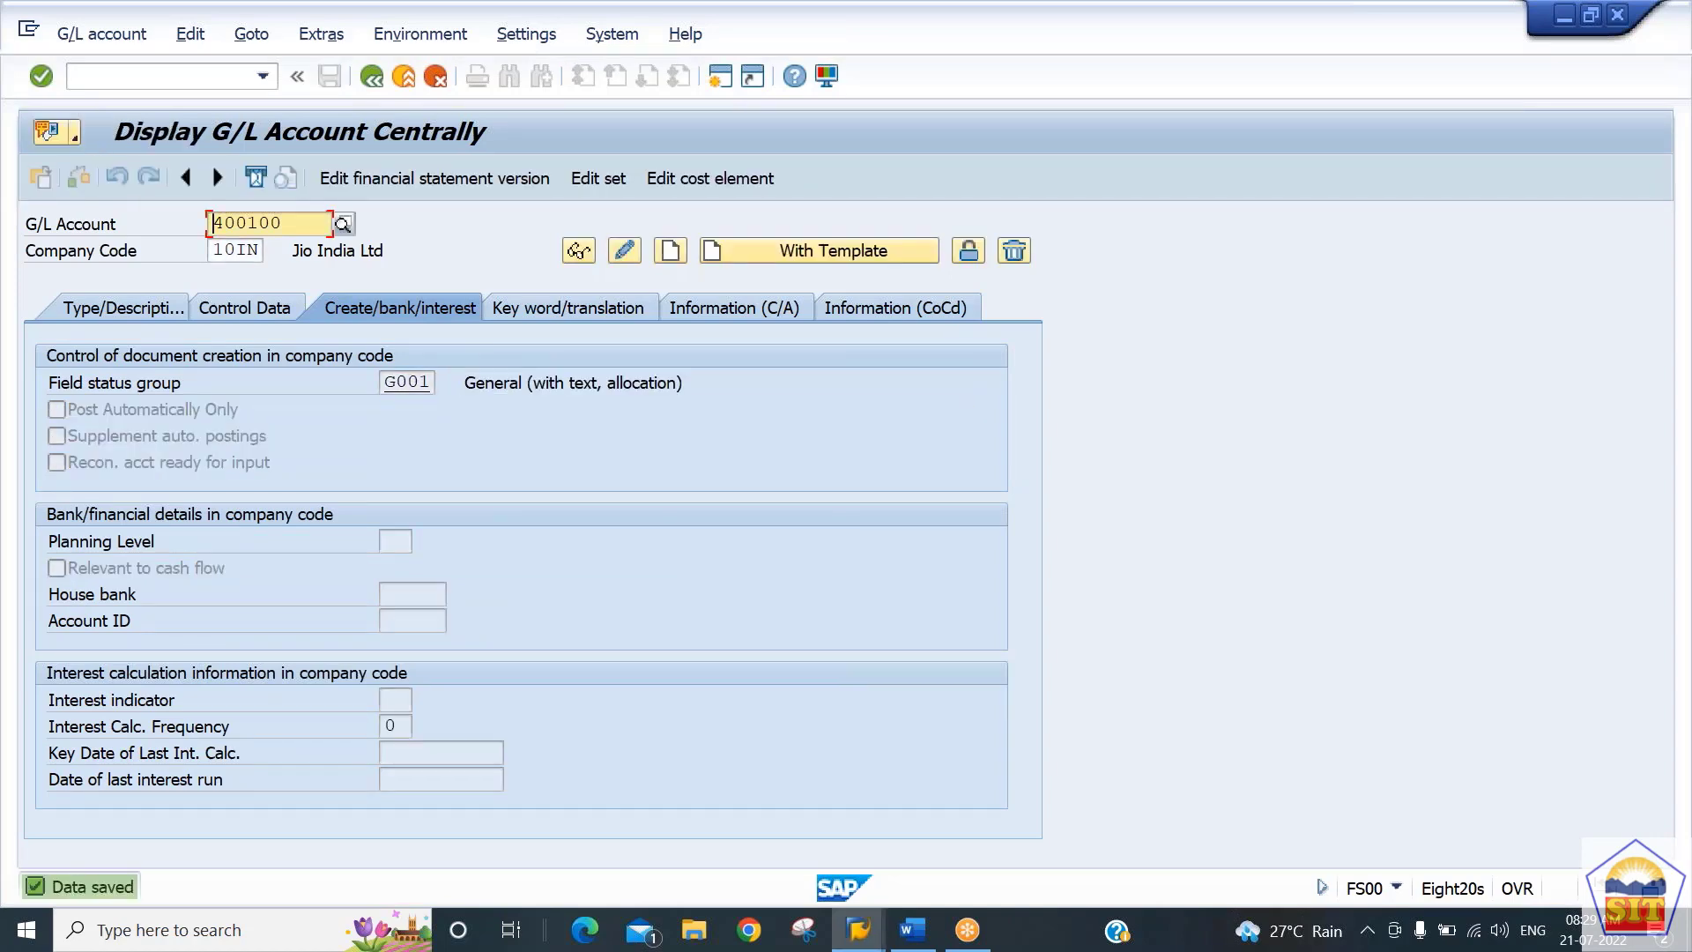
click(146, 310)
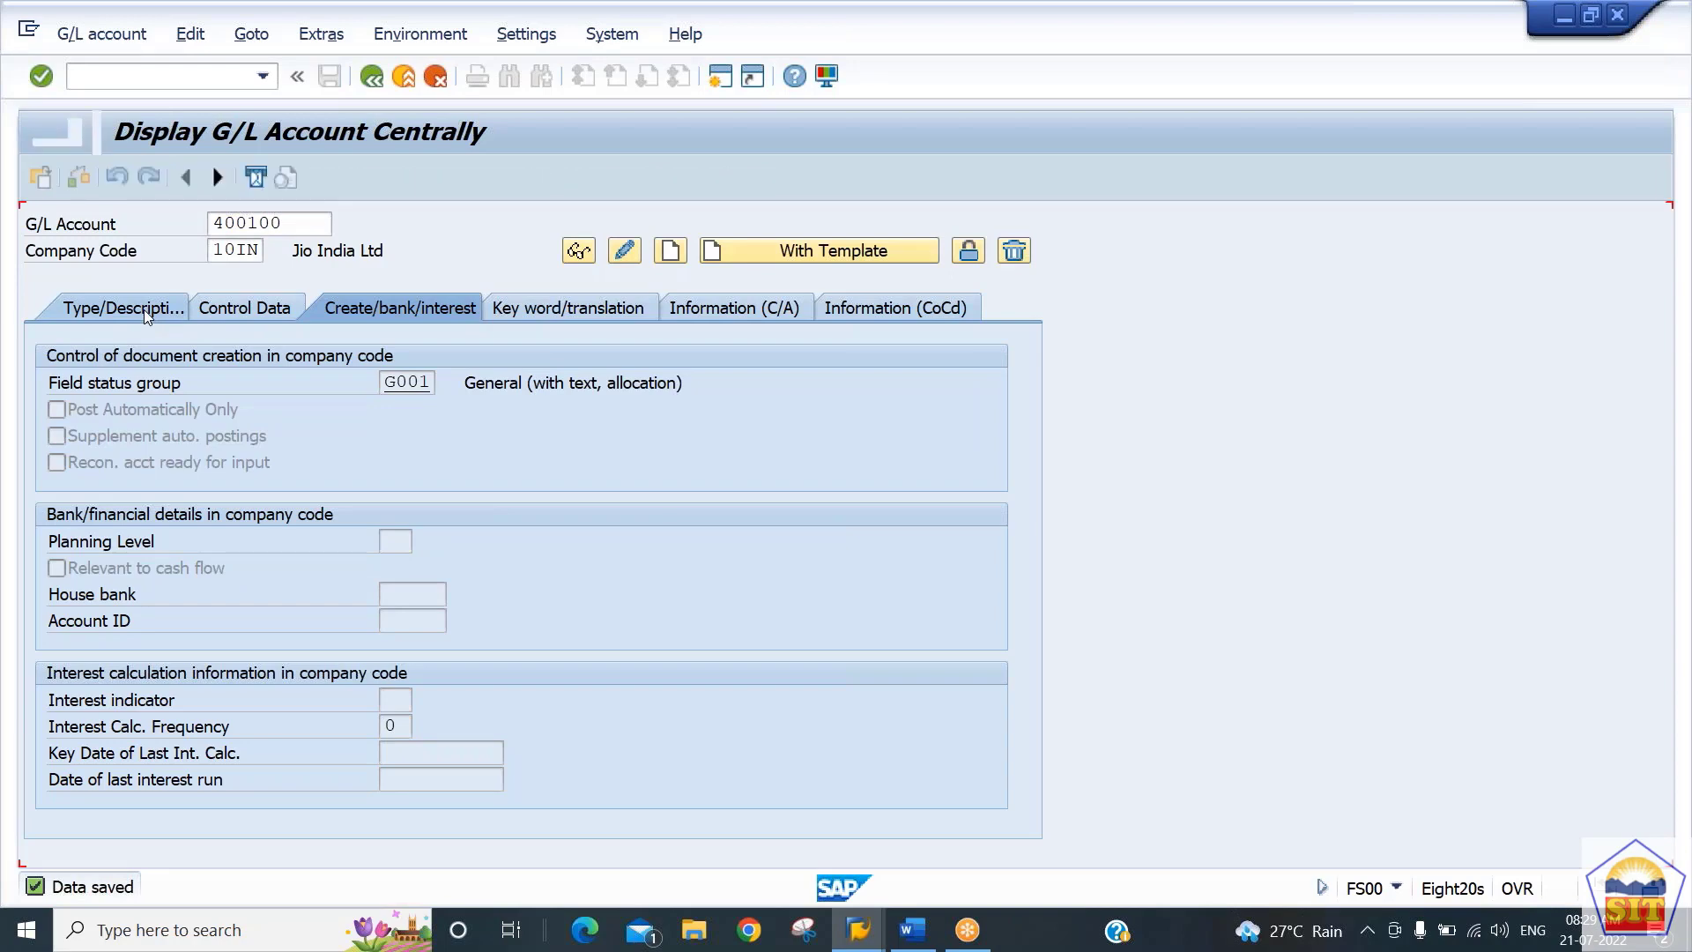
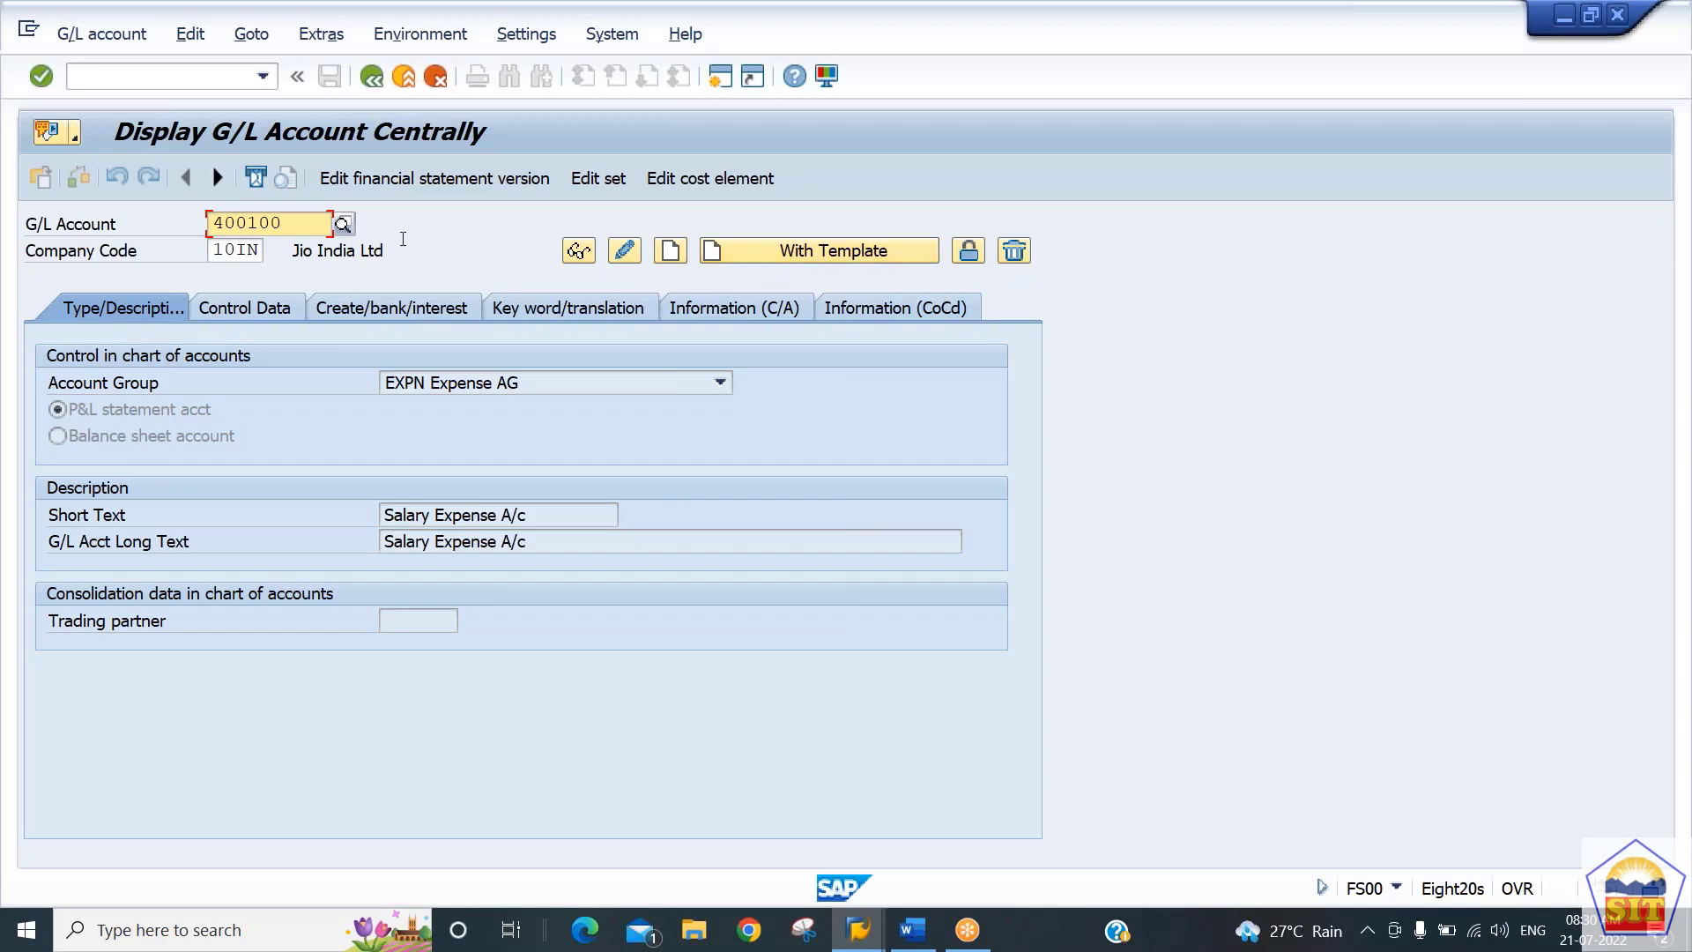
Start creating G/L account 400200 with account 400100 in company code 10IN as the template
click(293, 221)
key(BackSpace)
key(BackSpace)
key(BackSpace)
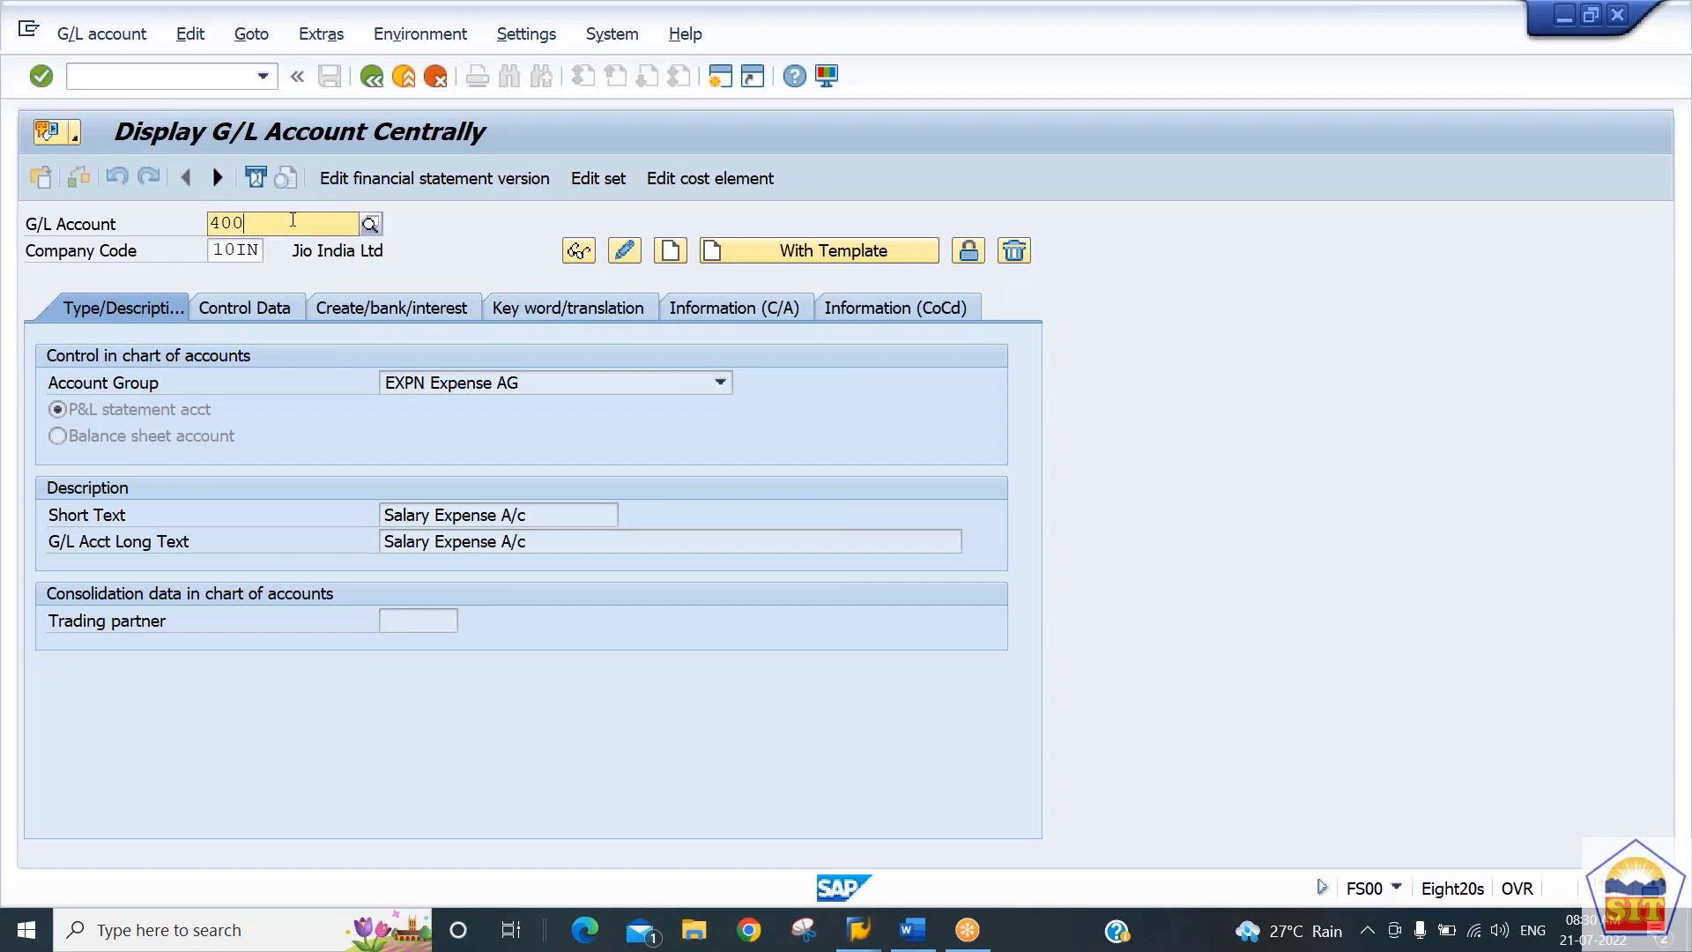
text(200)
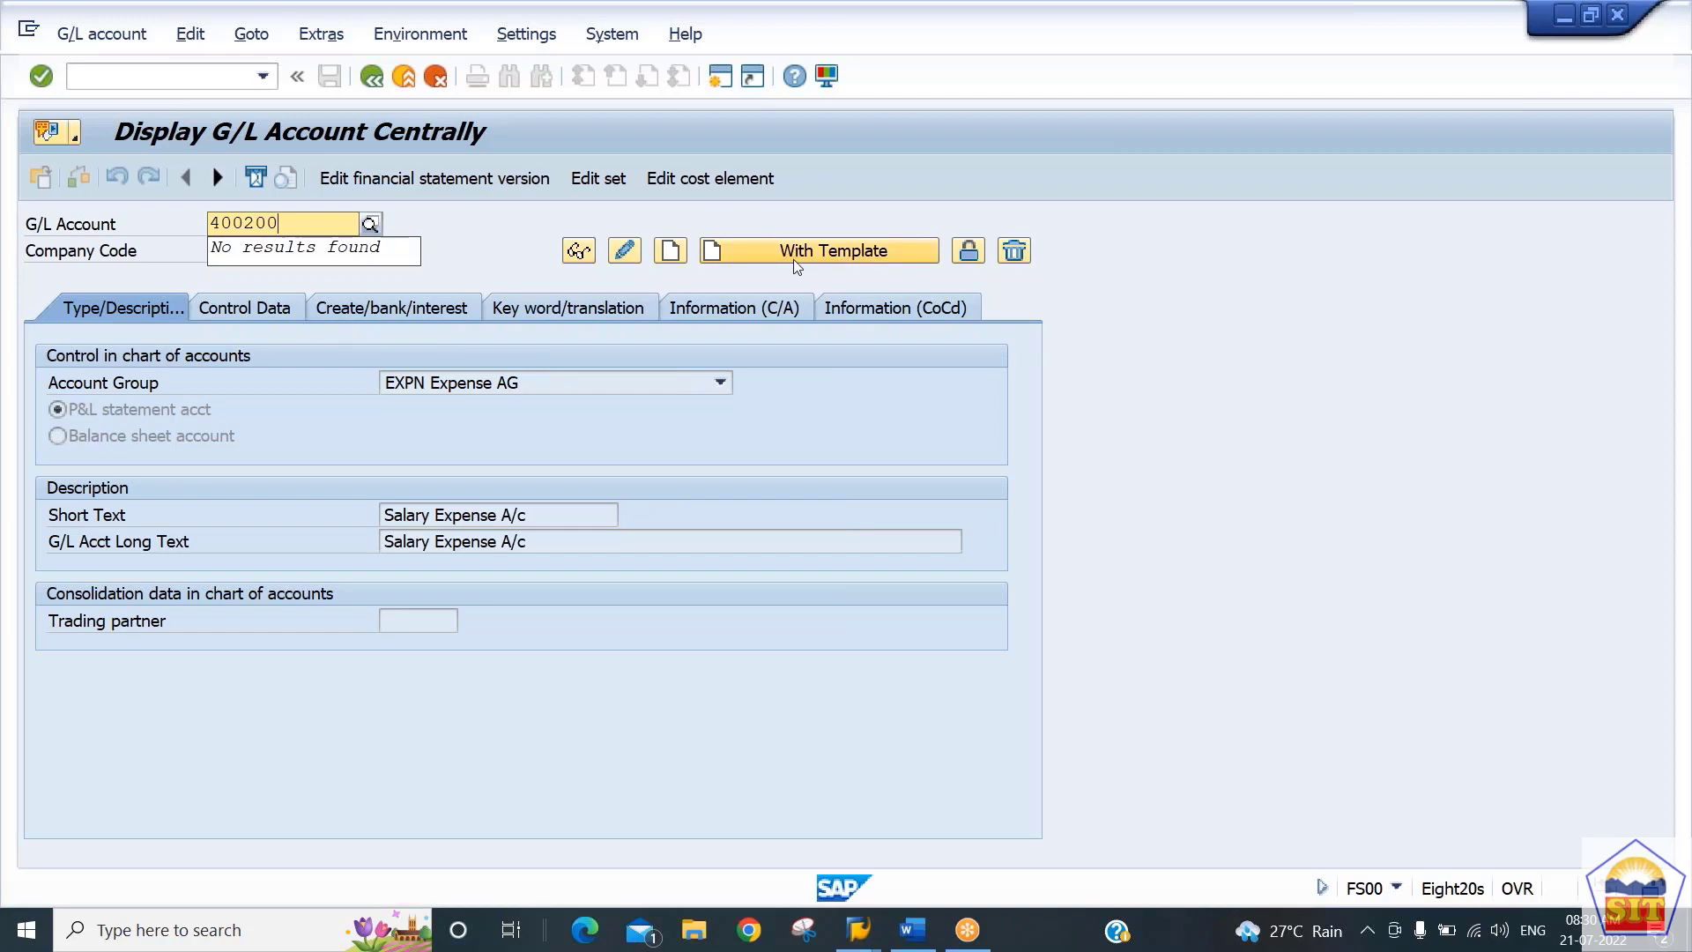
key(Return)
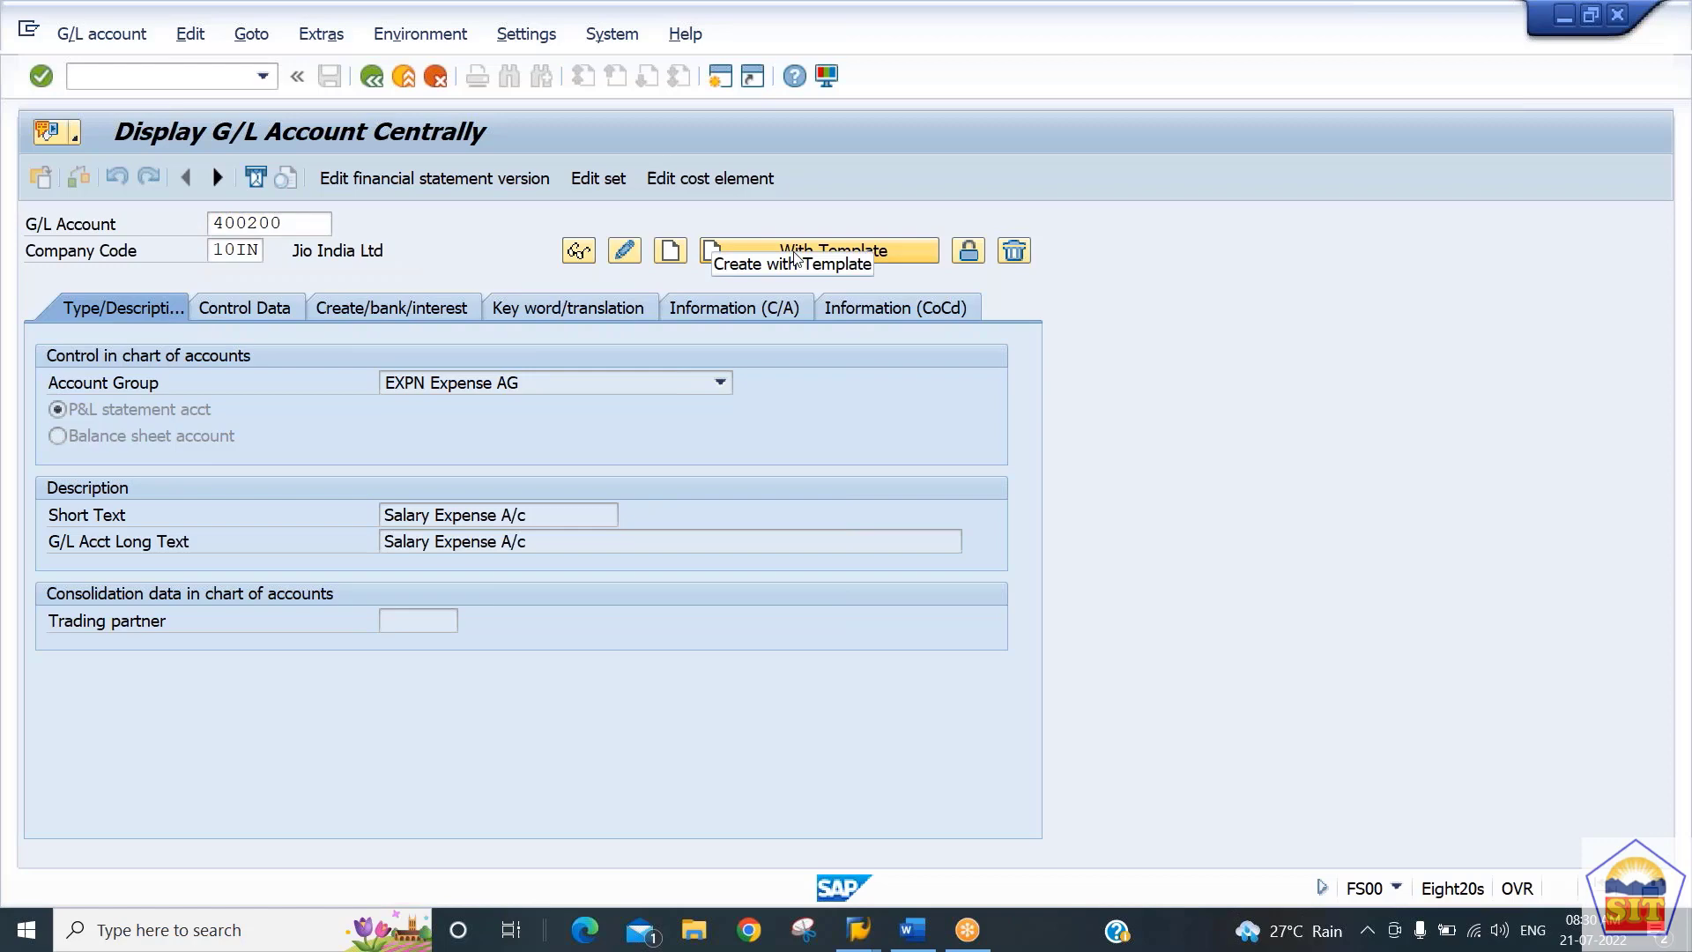
click(902, 250)
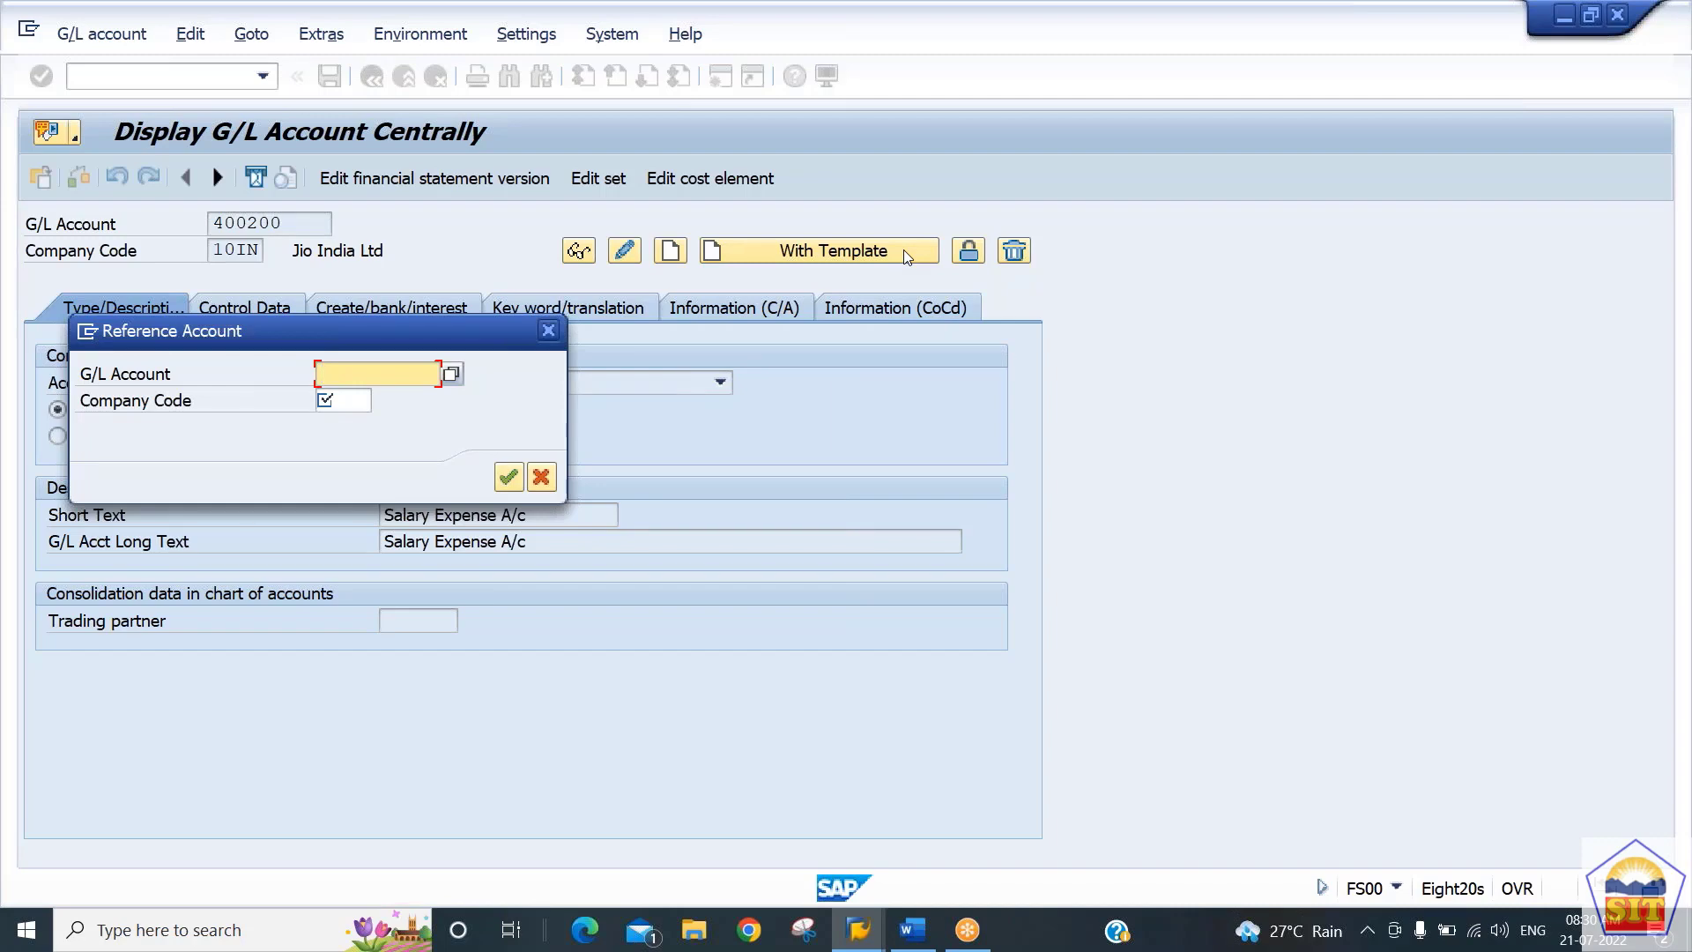
text(400100)
key(Tab)
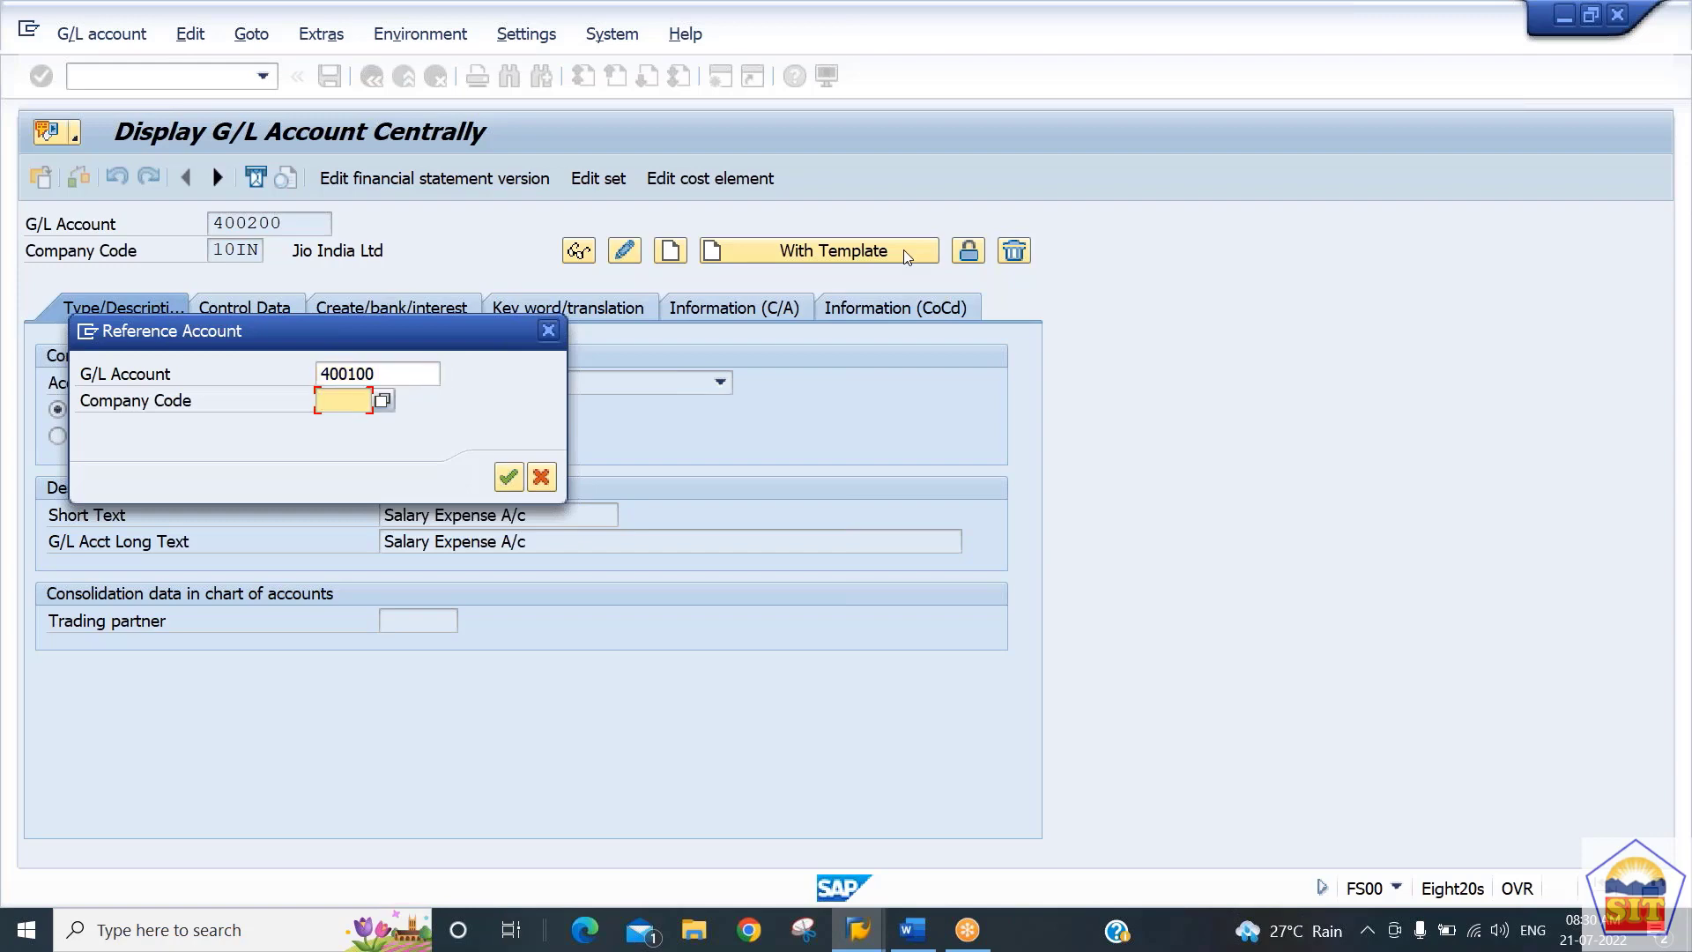
text(10in)
key(Tab)
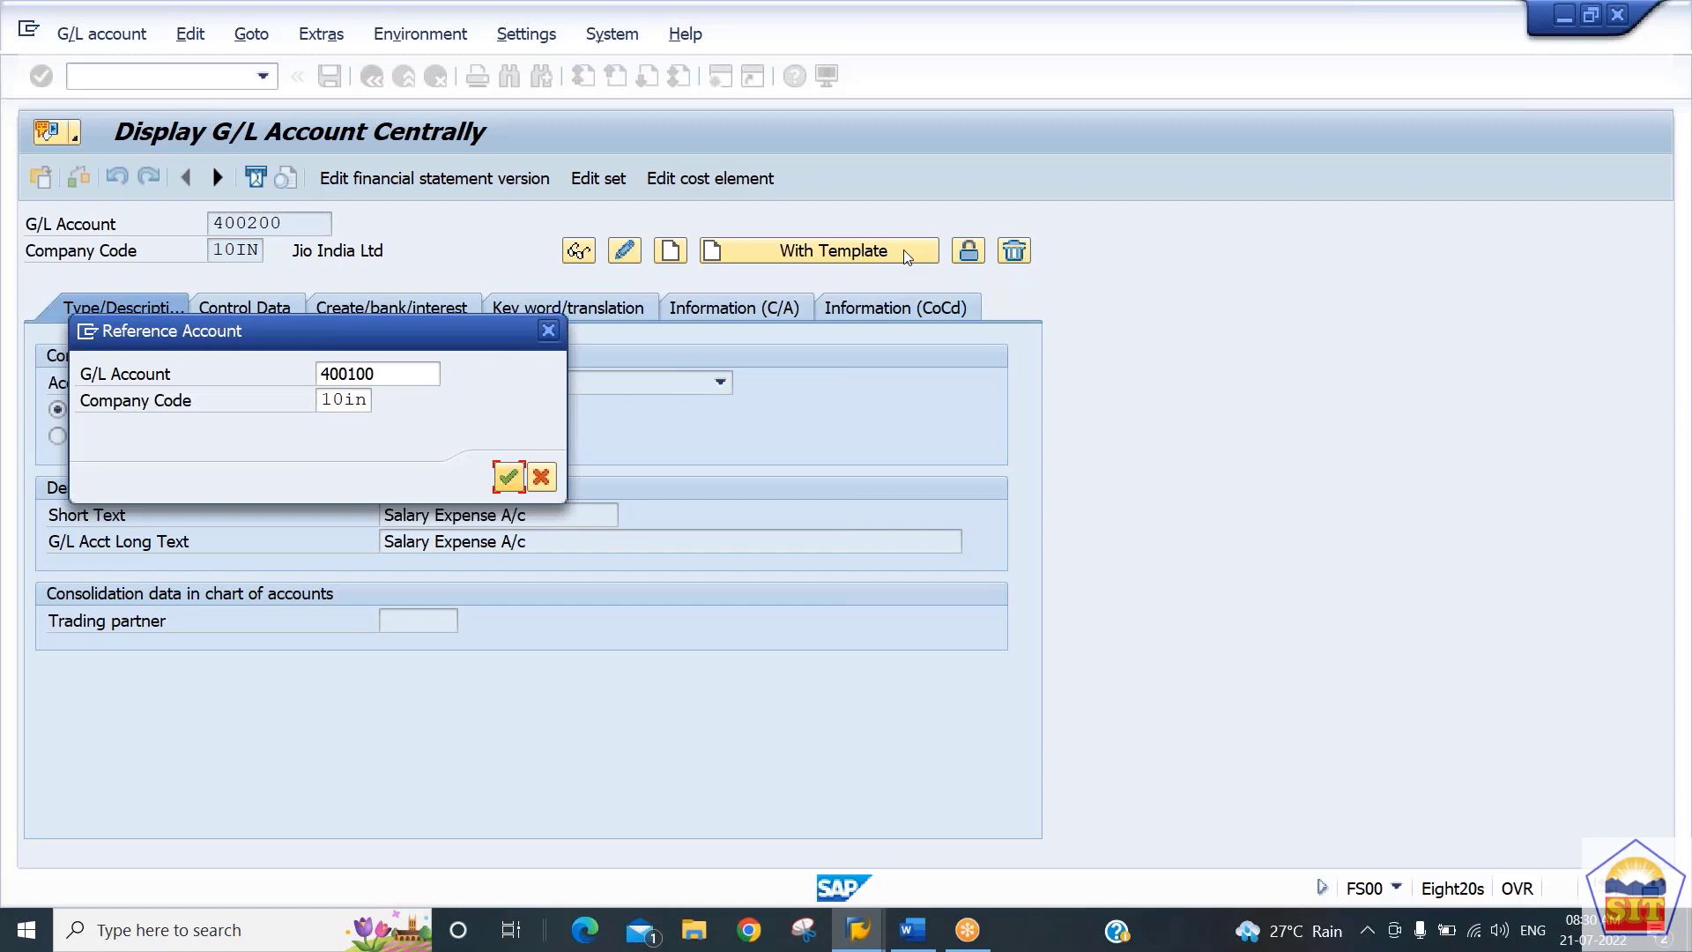
key(Return)
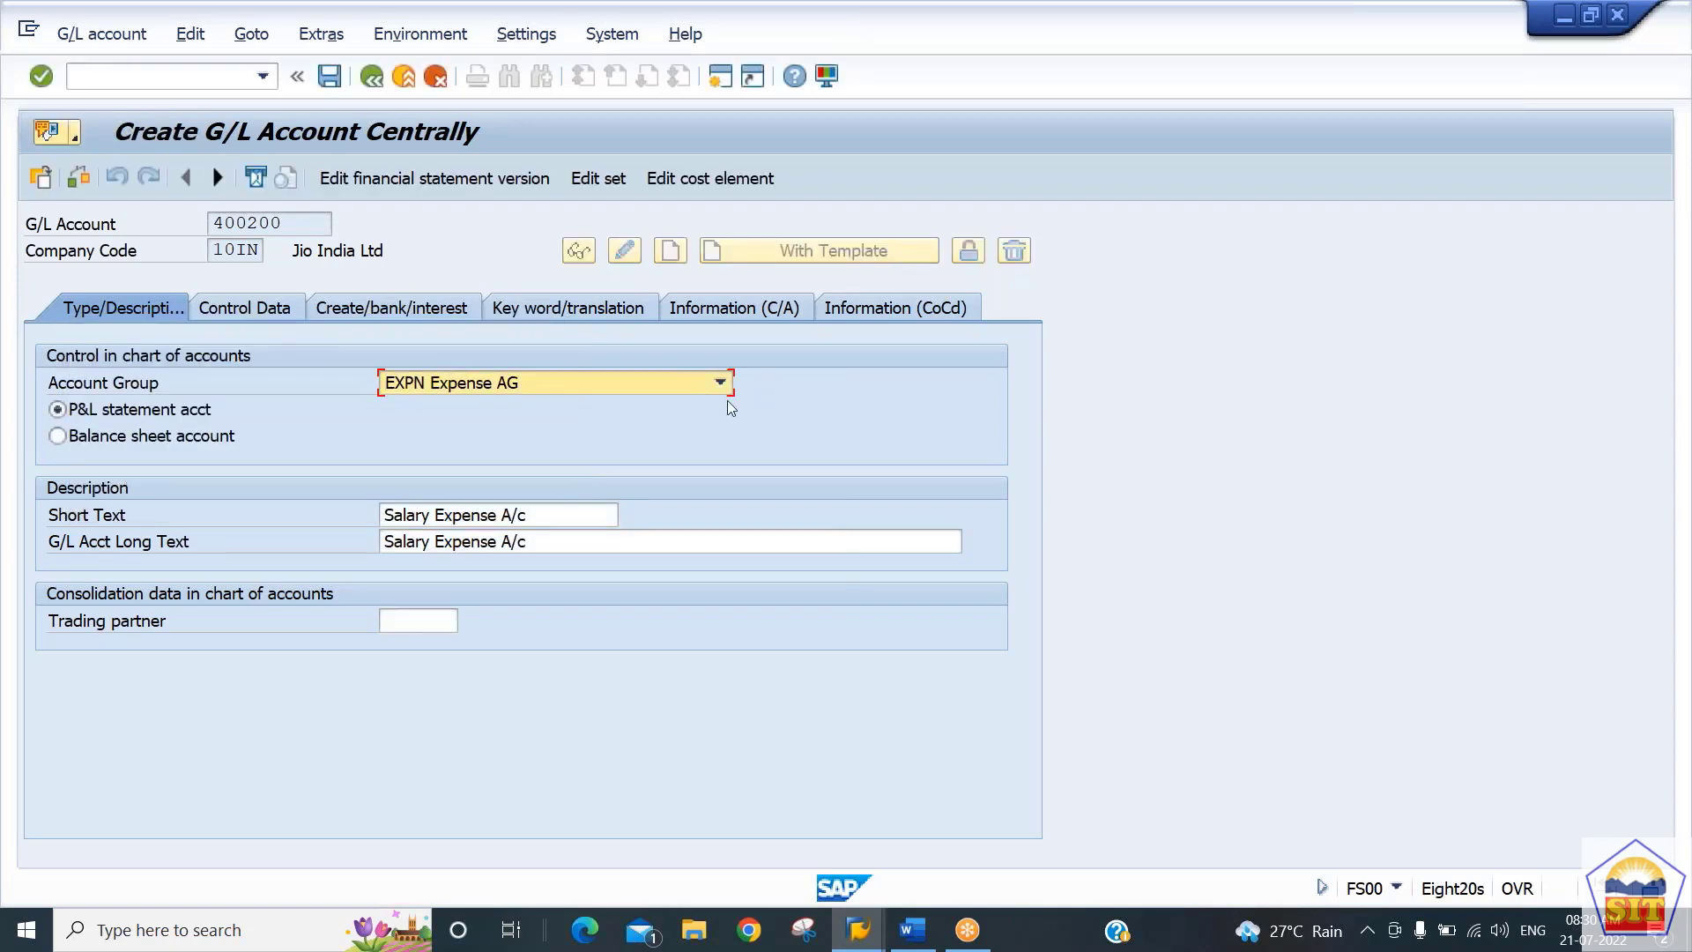
Review the description, control data and document creation settings copied from the template into account 400200
click(251, 308)
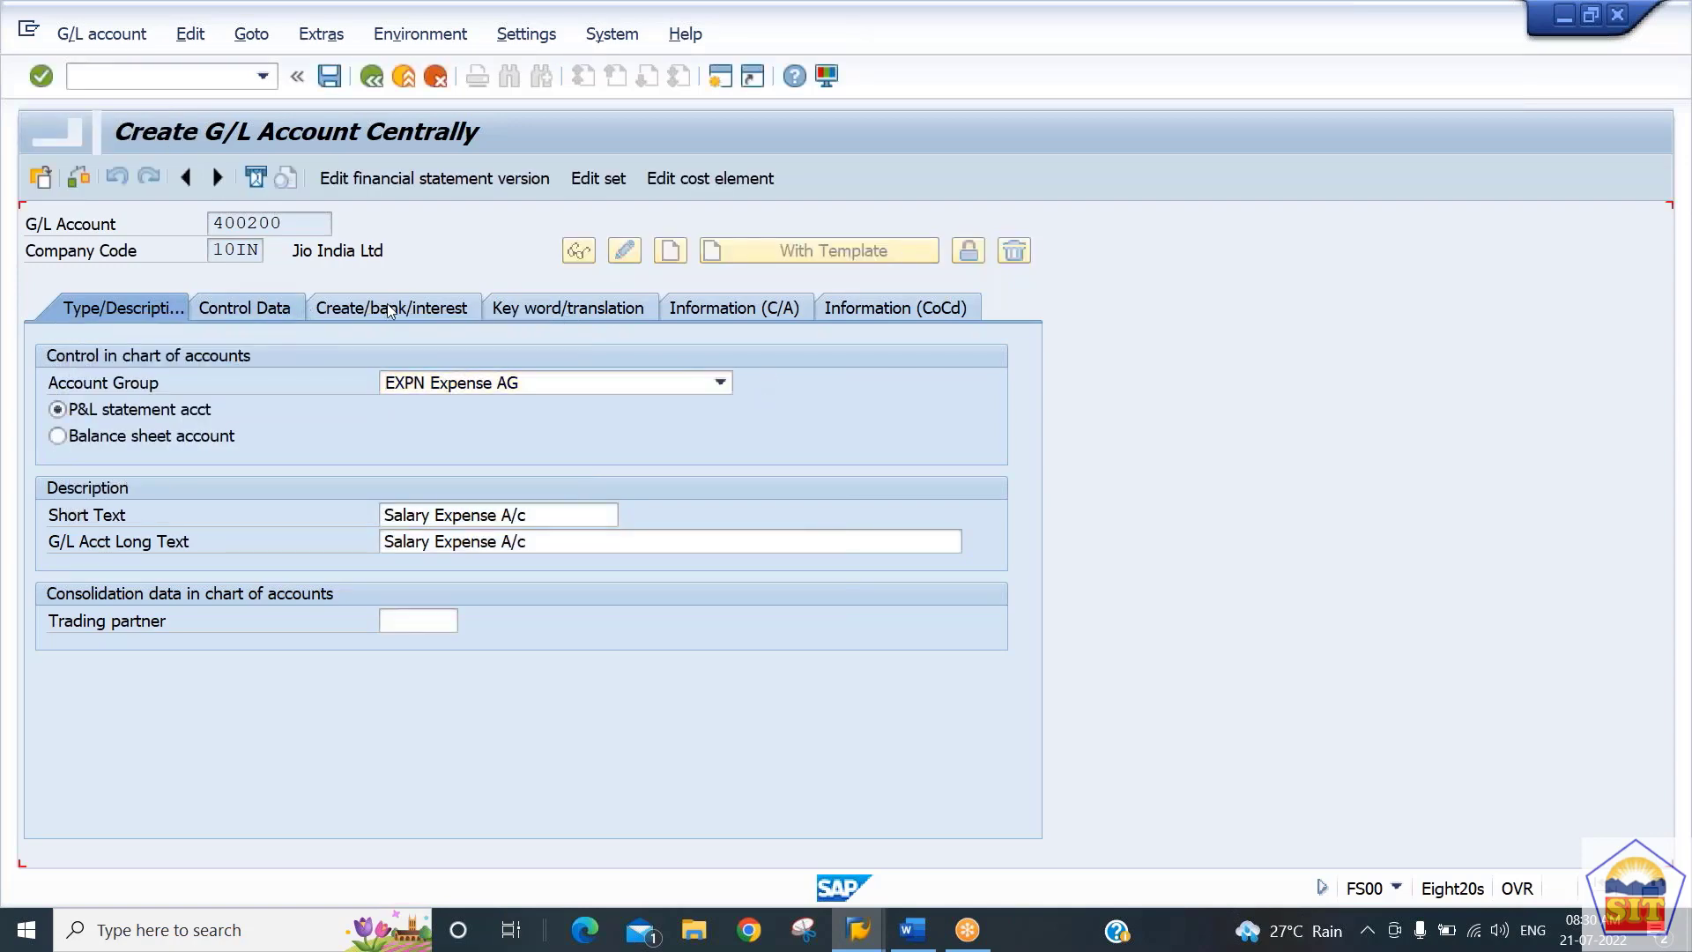
click(388, 312)
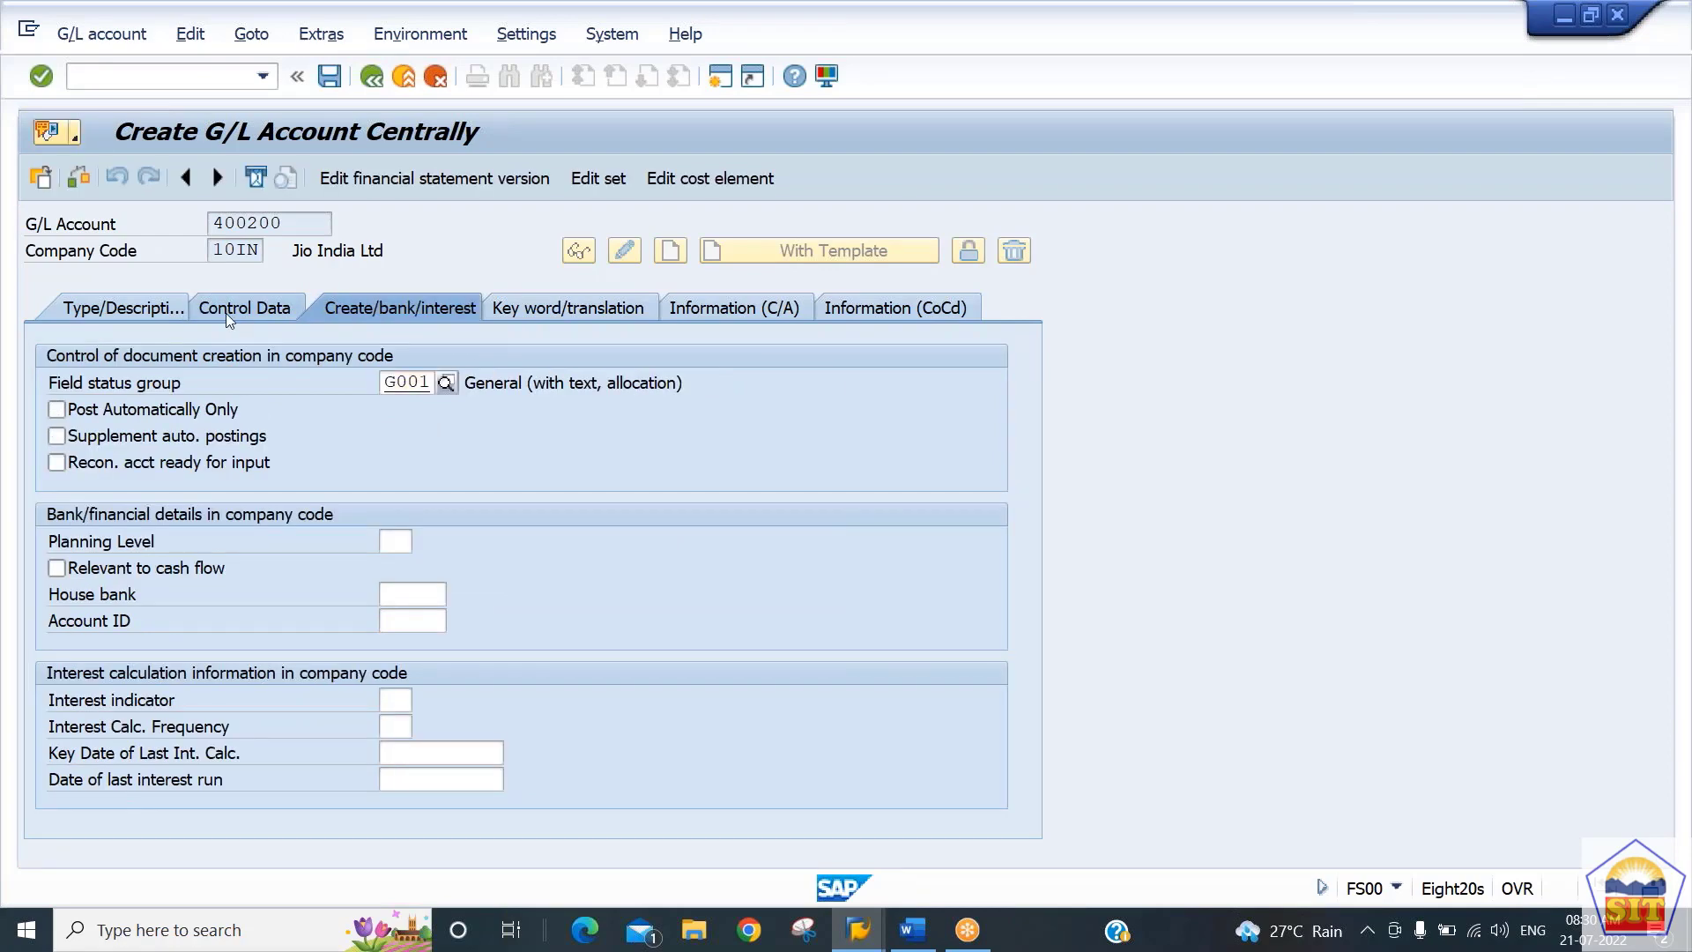
click(160, 313)
click(146, 313)
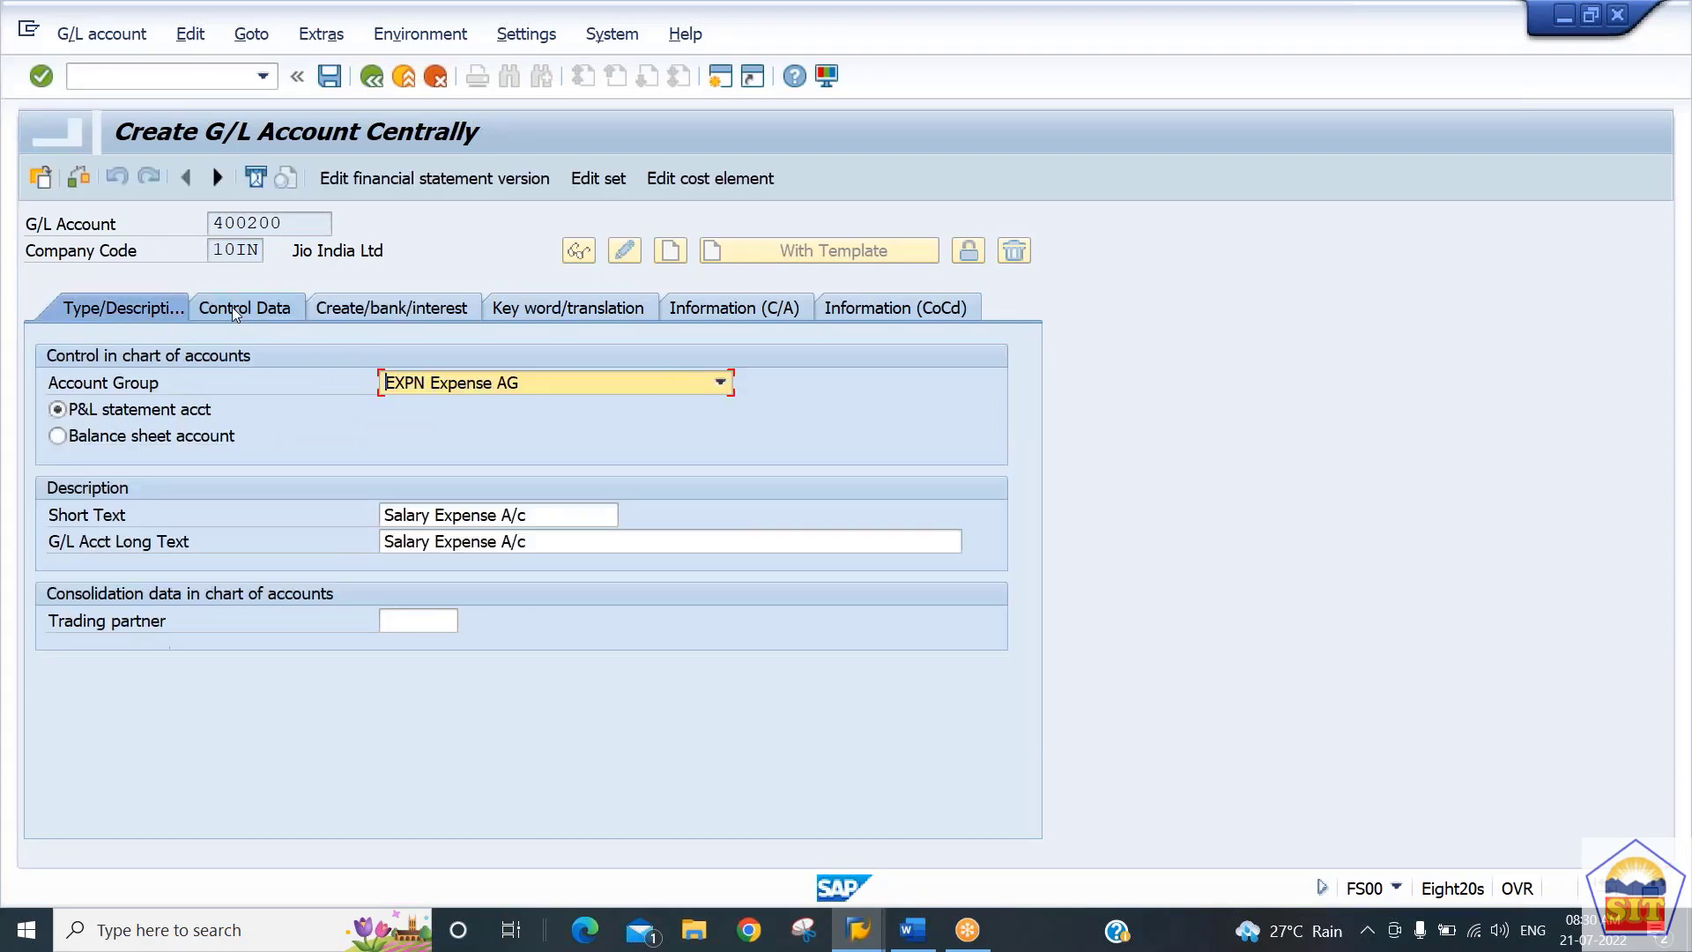
click(255, 310)
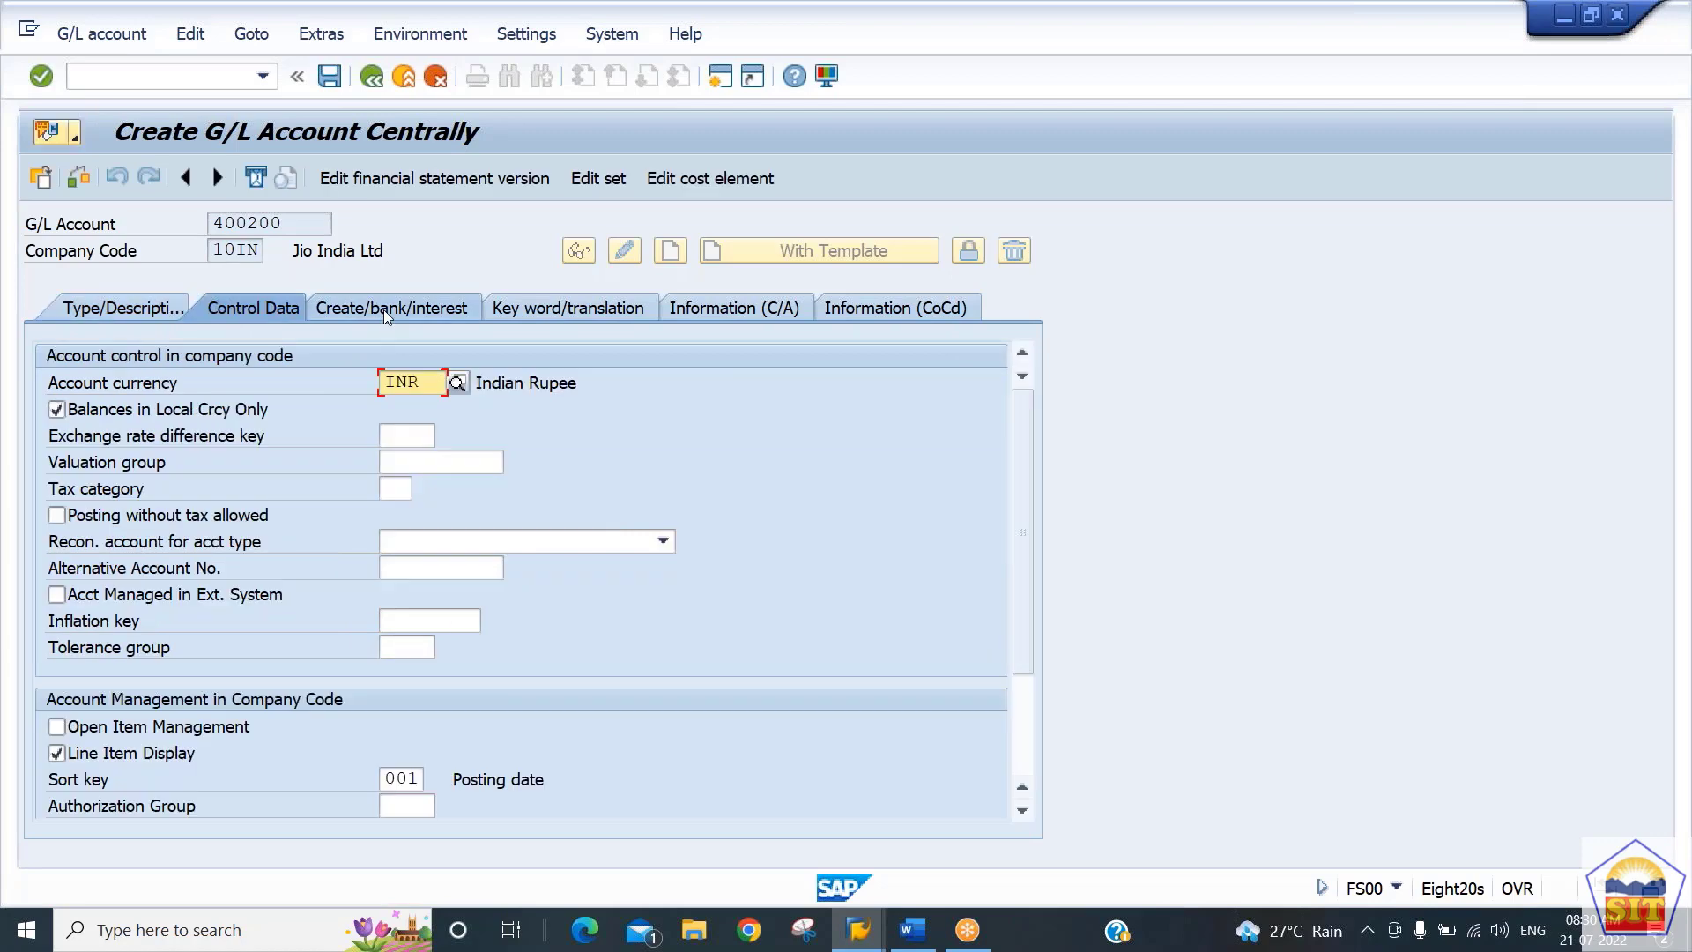
Replace the short text and the long text of account 400200 with Wages A/c
click(156, 314)
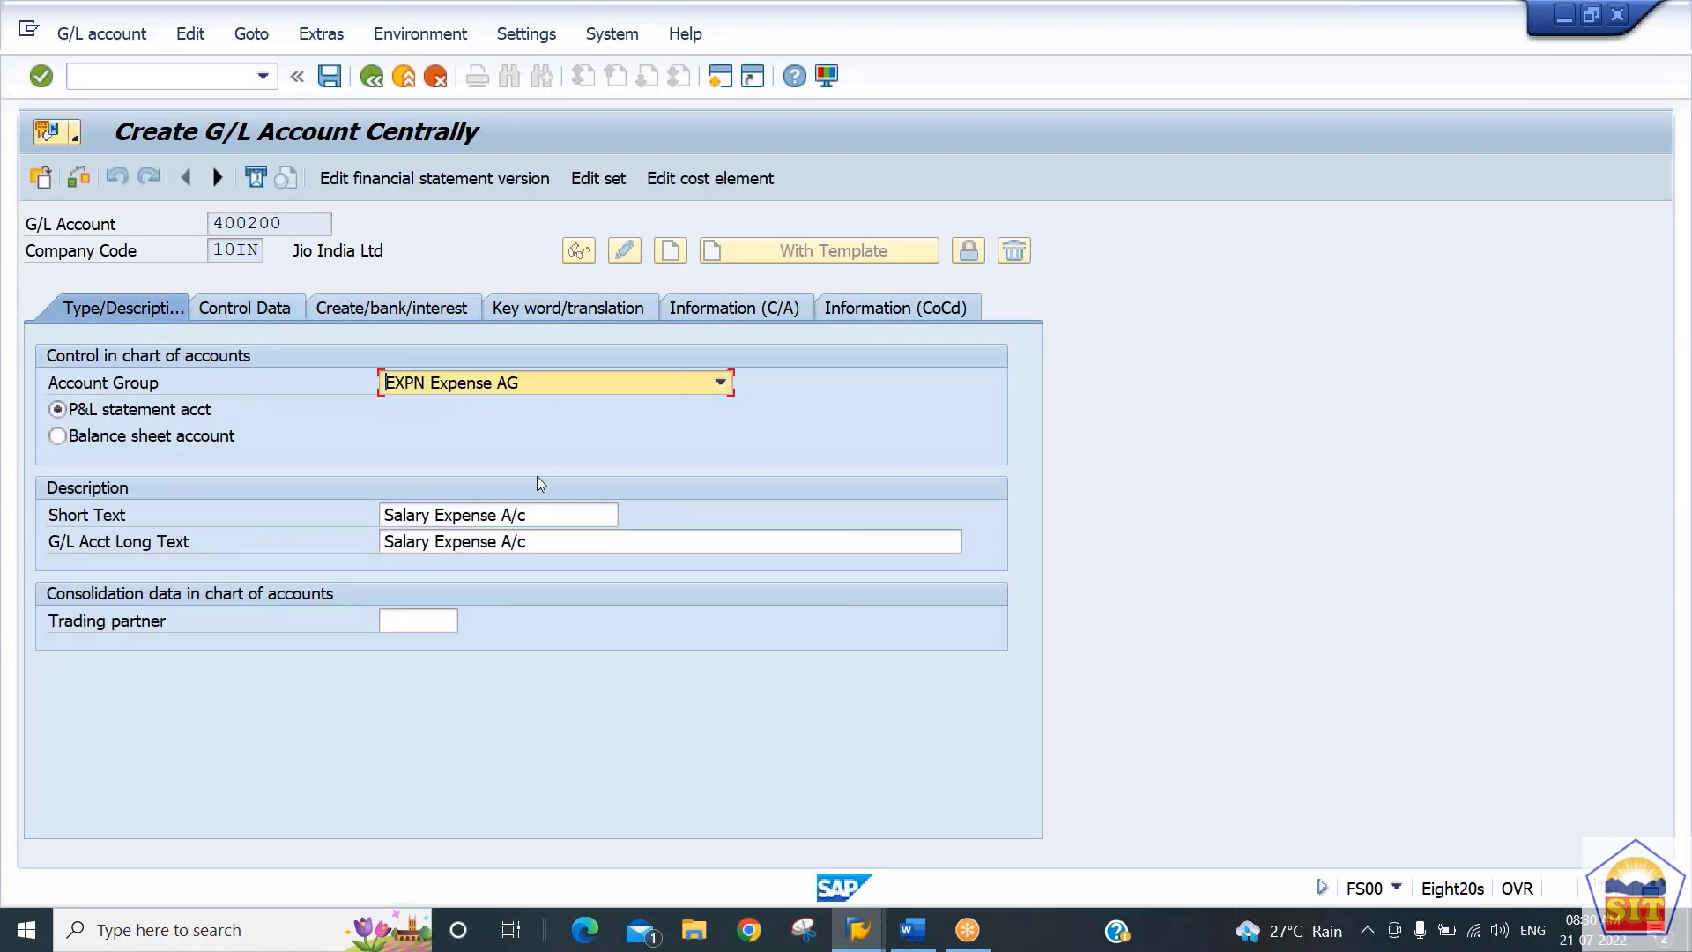
drag(535, 517, 347, 534)
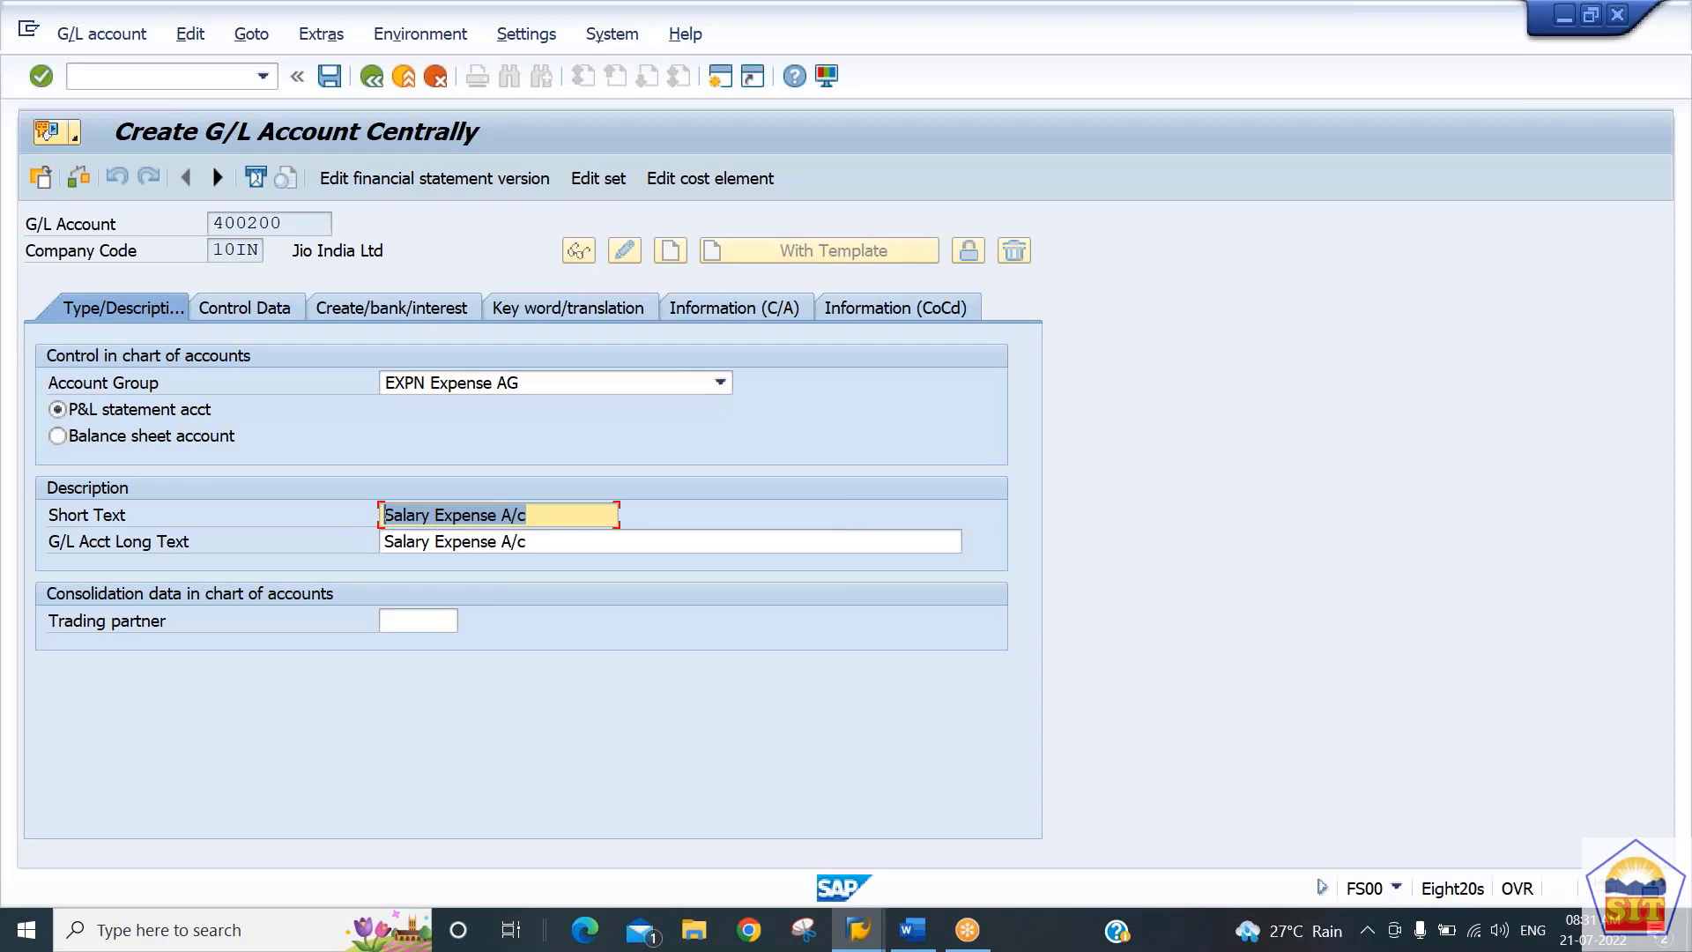
text(R)
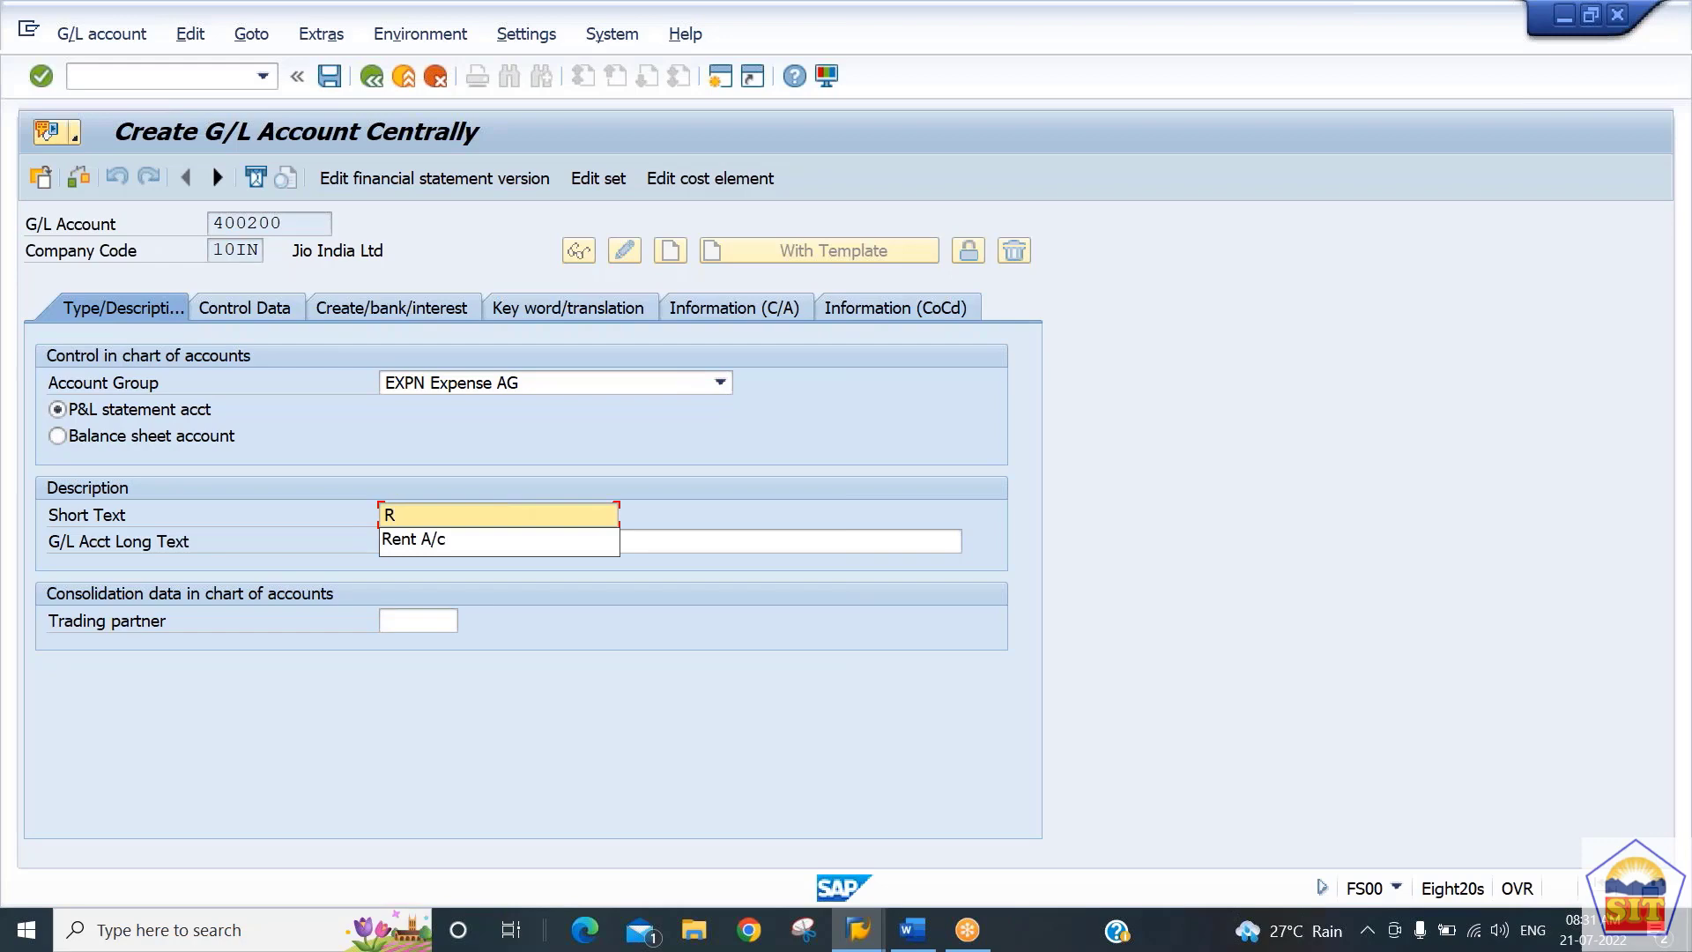
key(BackSpace)
text(Wages A/c)
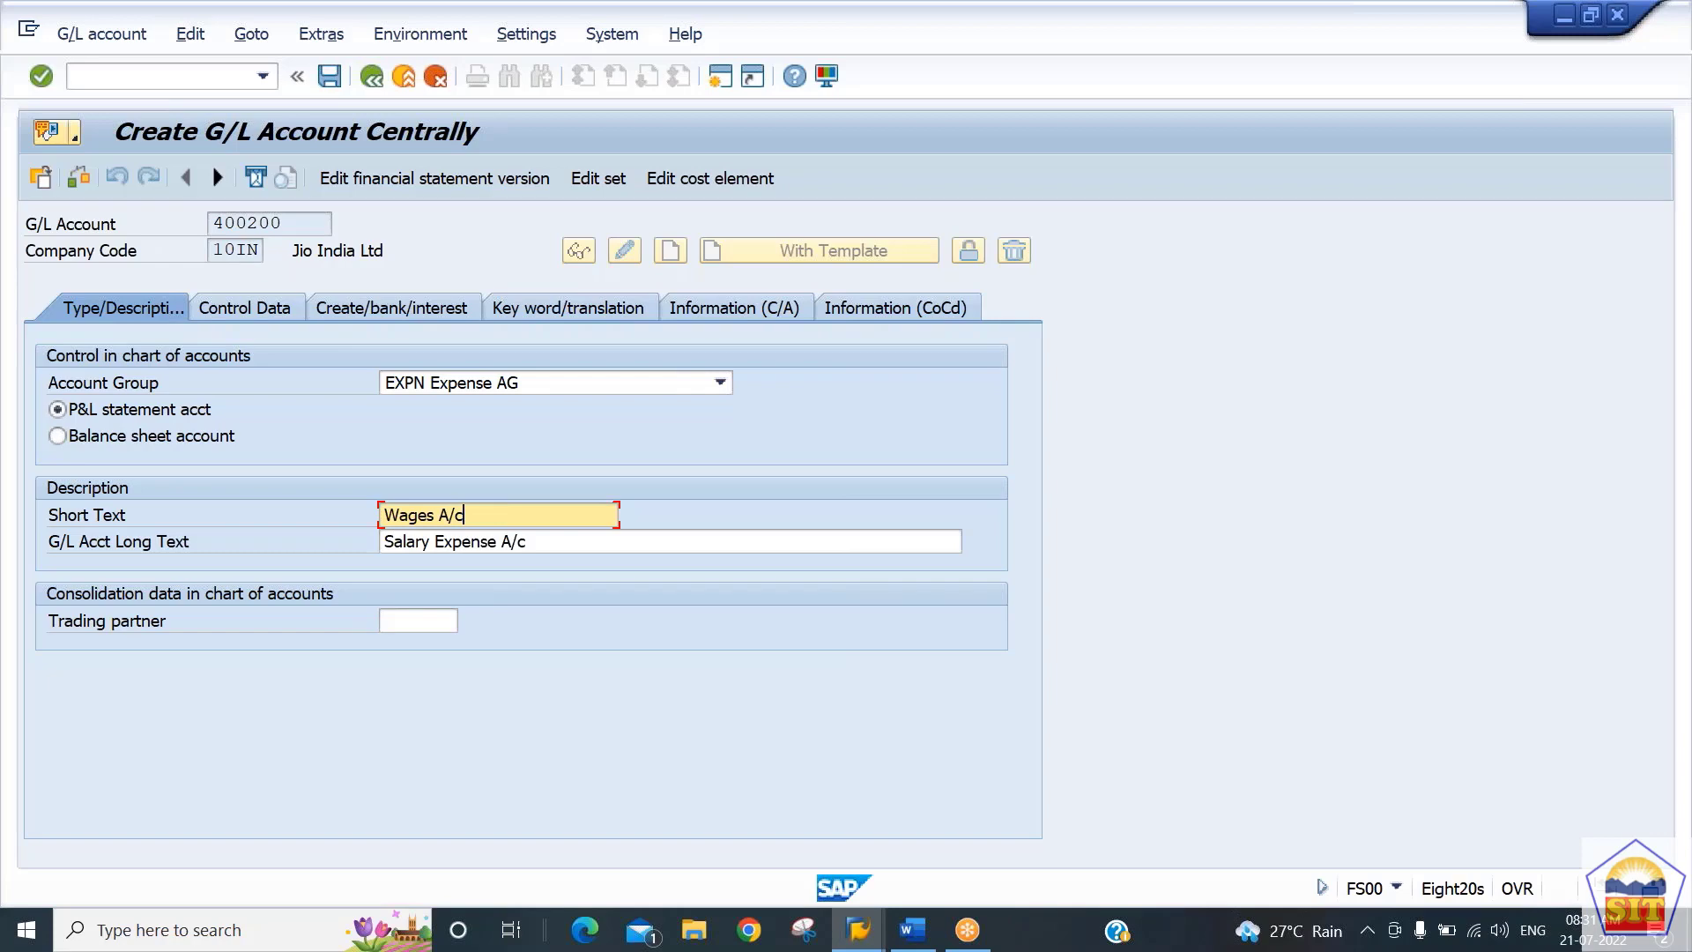
key(ctrl+a)
key(ctrl+c)
key(Tab)
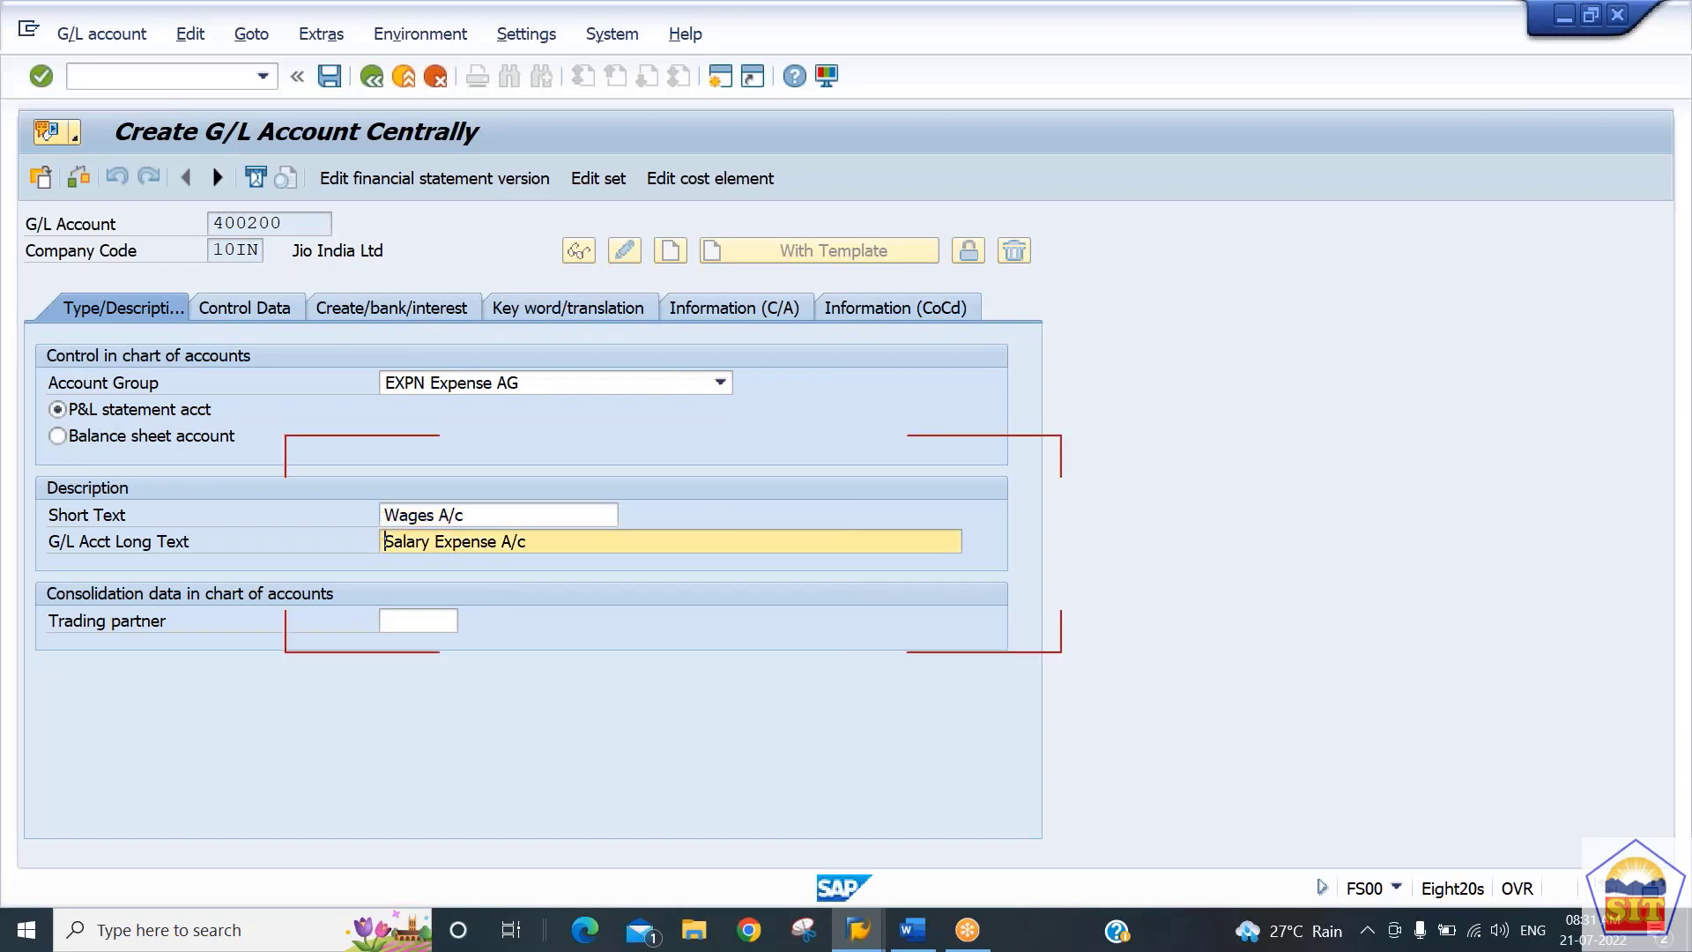
key(ctrl+a)
key(ctrl+v)
Check the document creation settings and control data of account 400200, and save the account
click(254, 309)
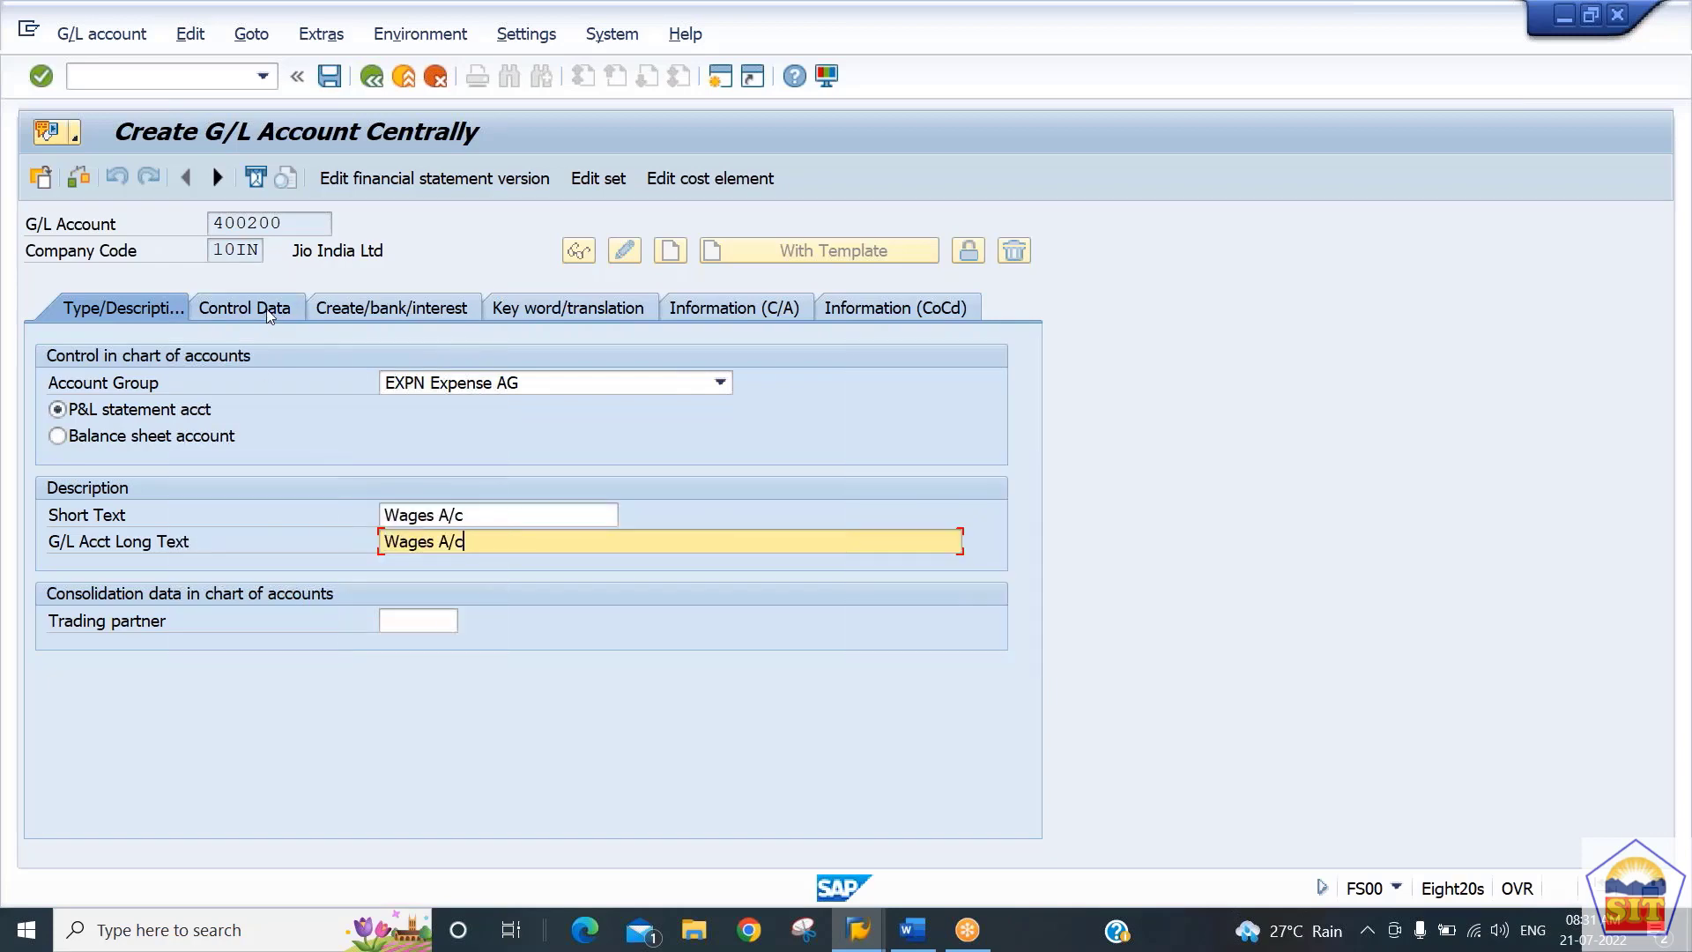
click(388, 313)
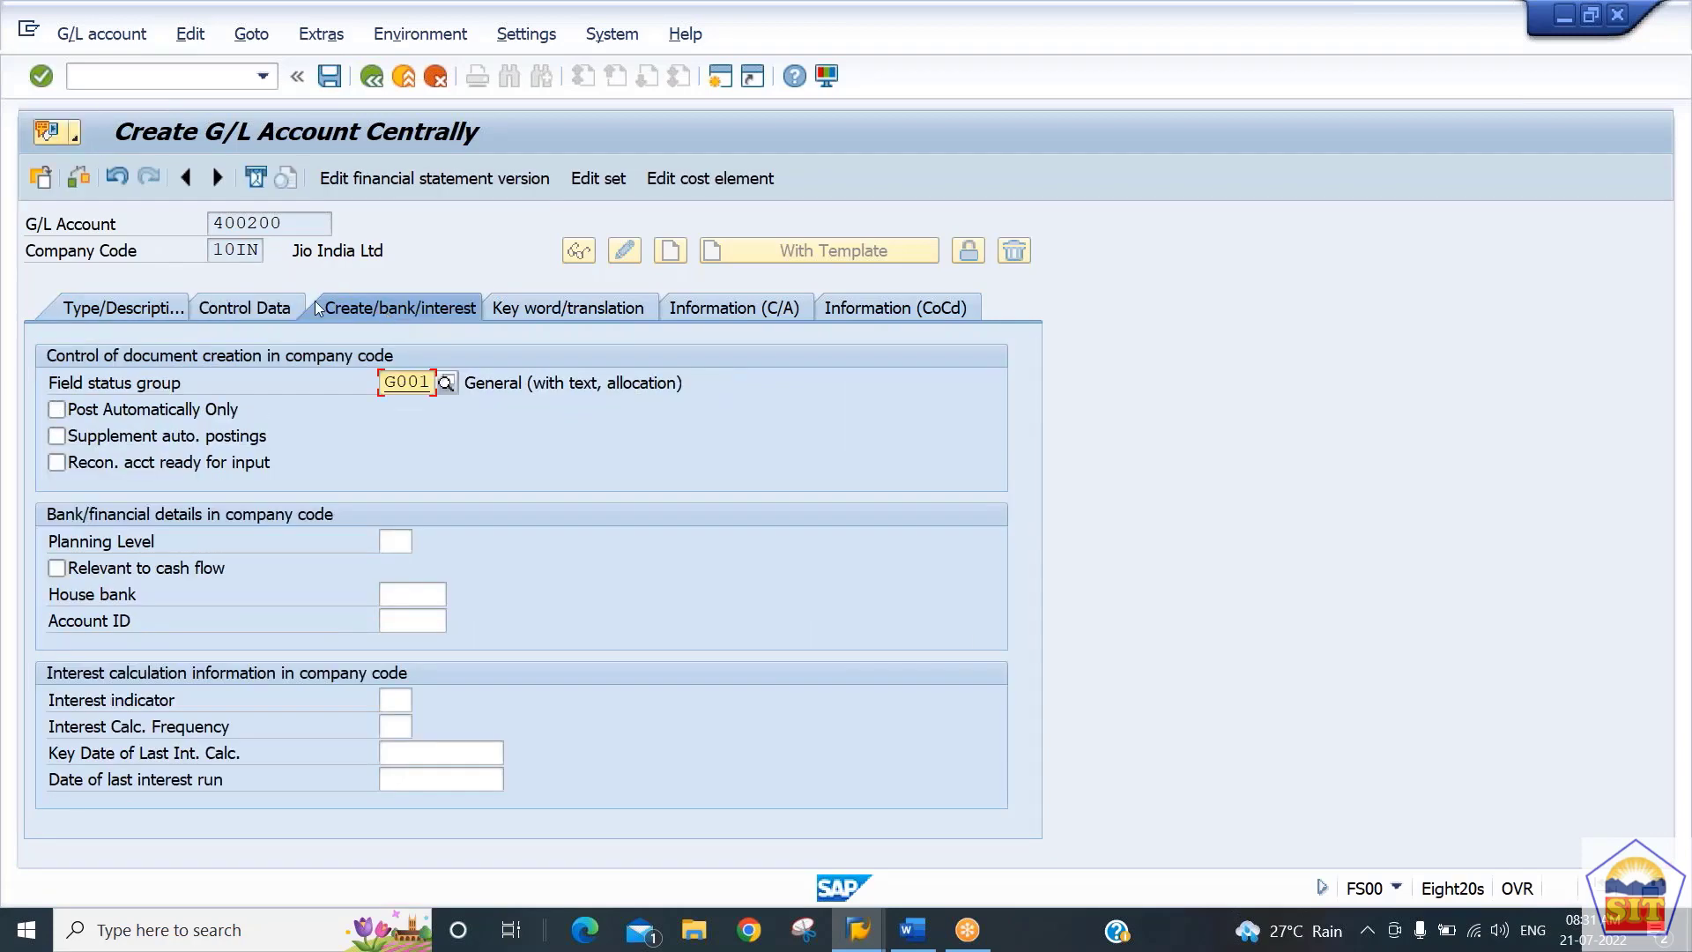
click(242, 308)
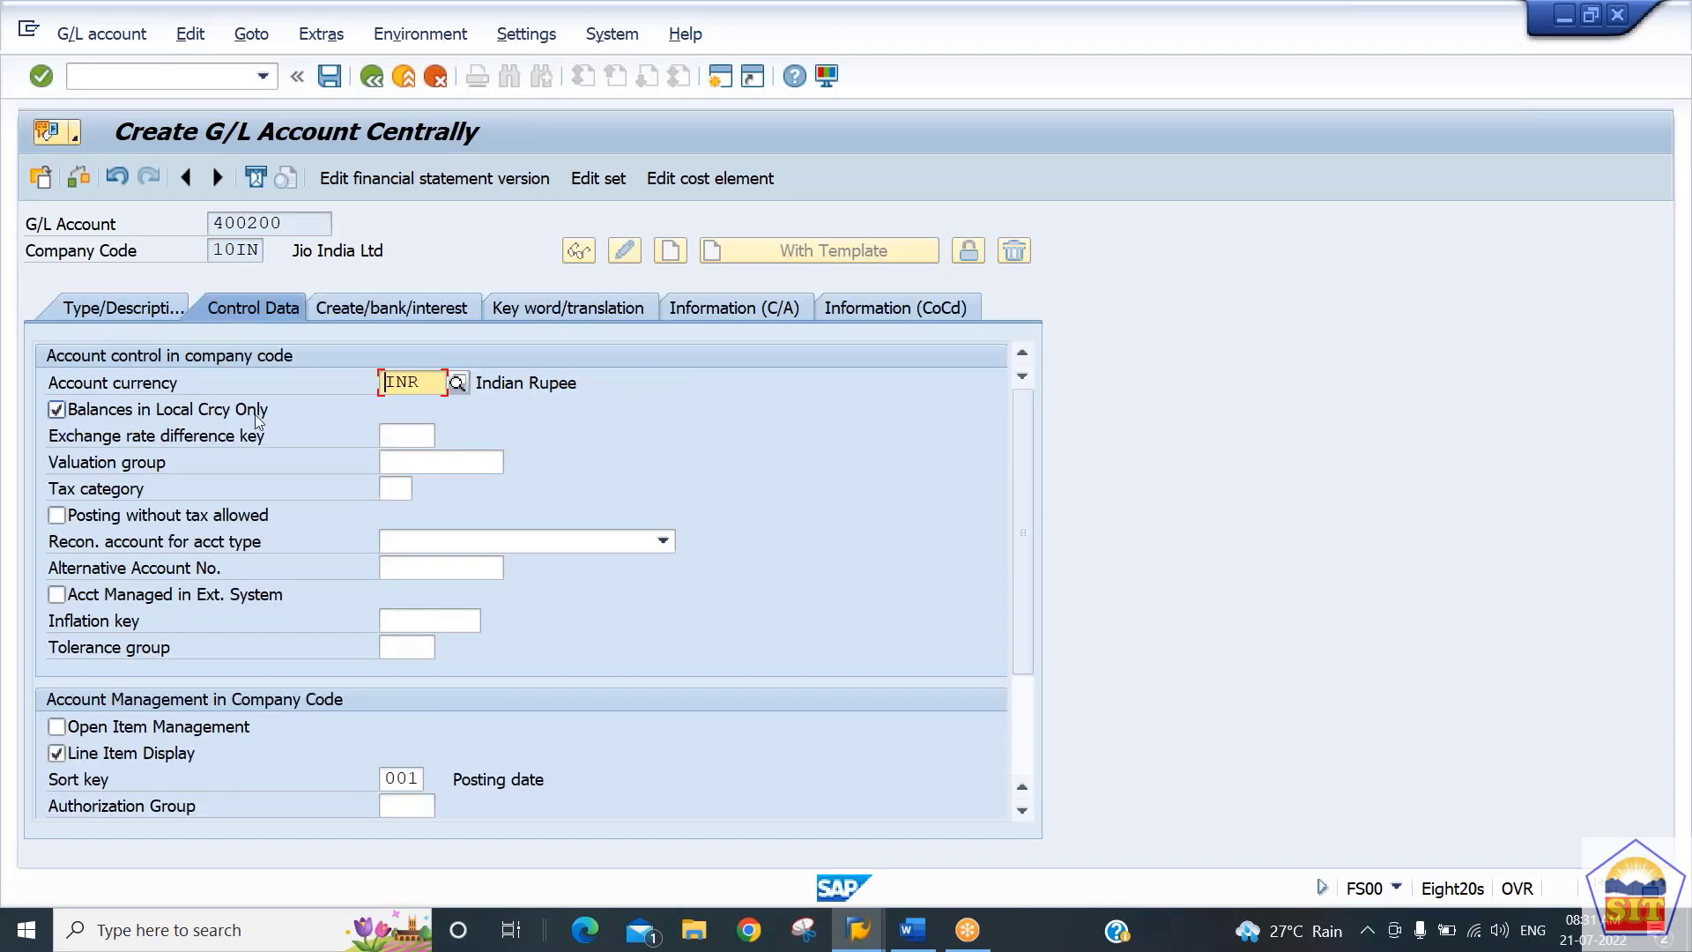
key(ctrl+s)
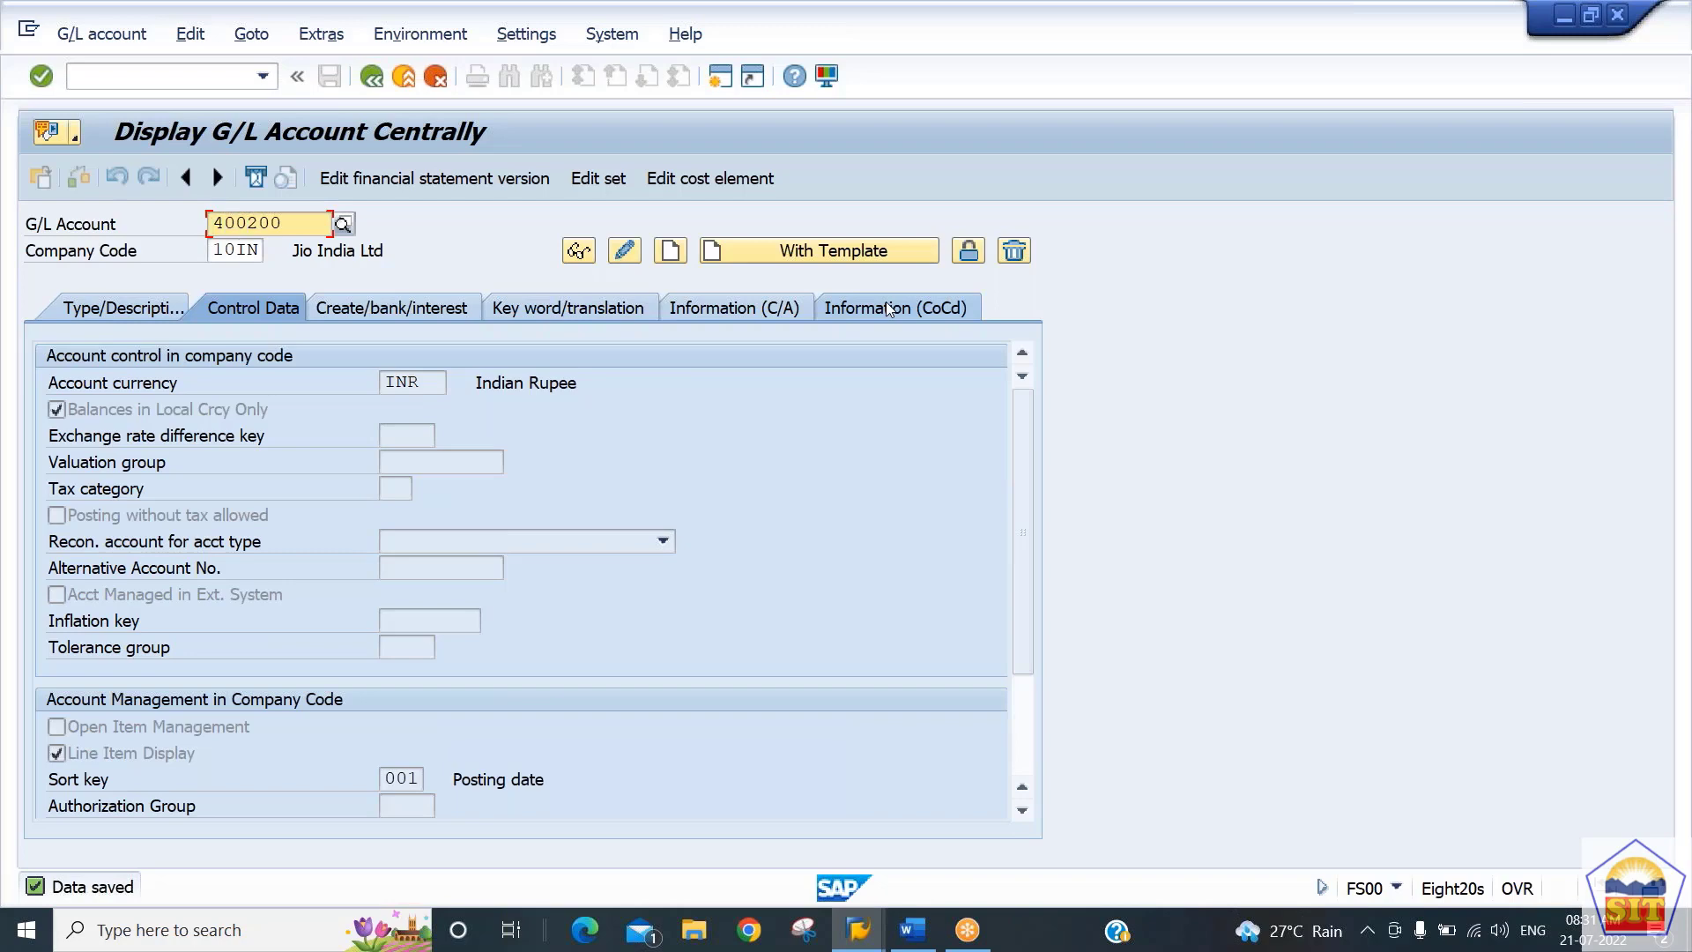
Start creating G/L account 400300 with account 400100 in company code 10IN as the template
text(3)
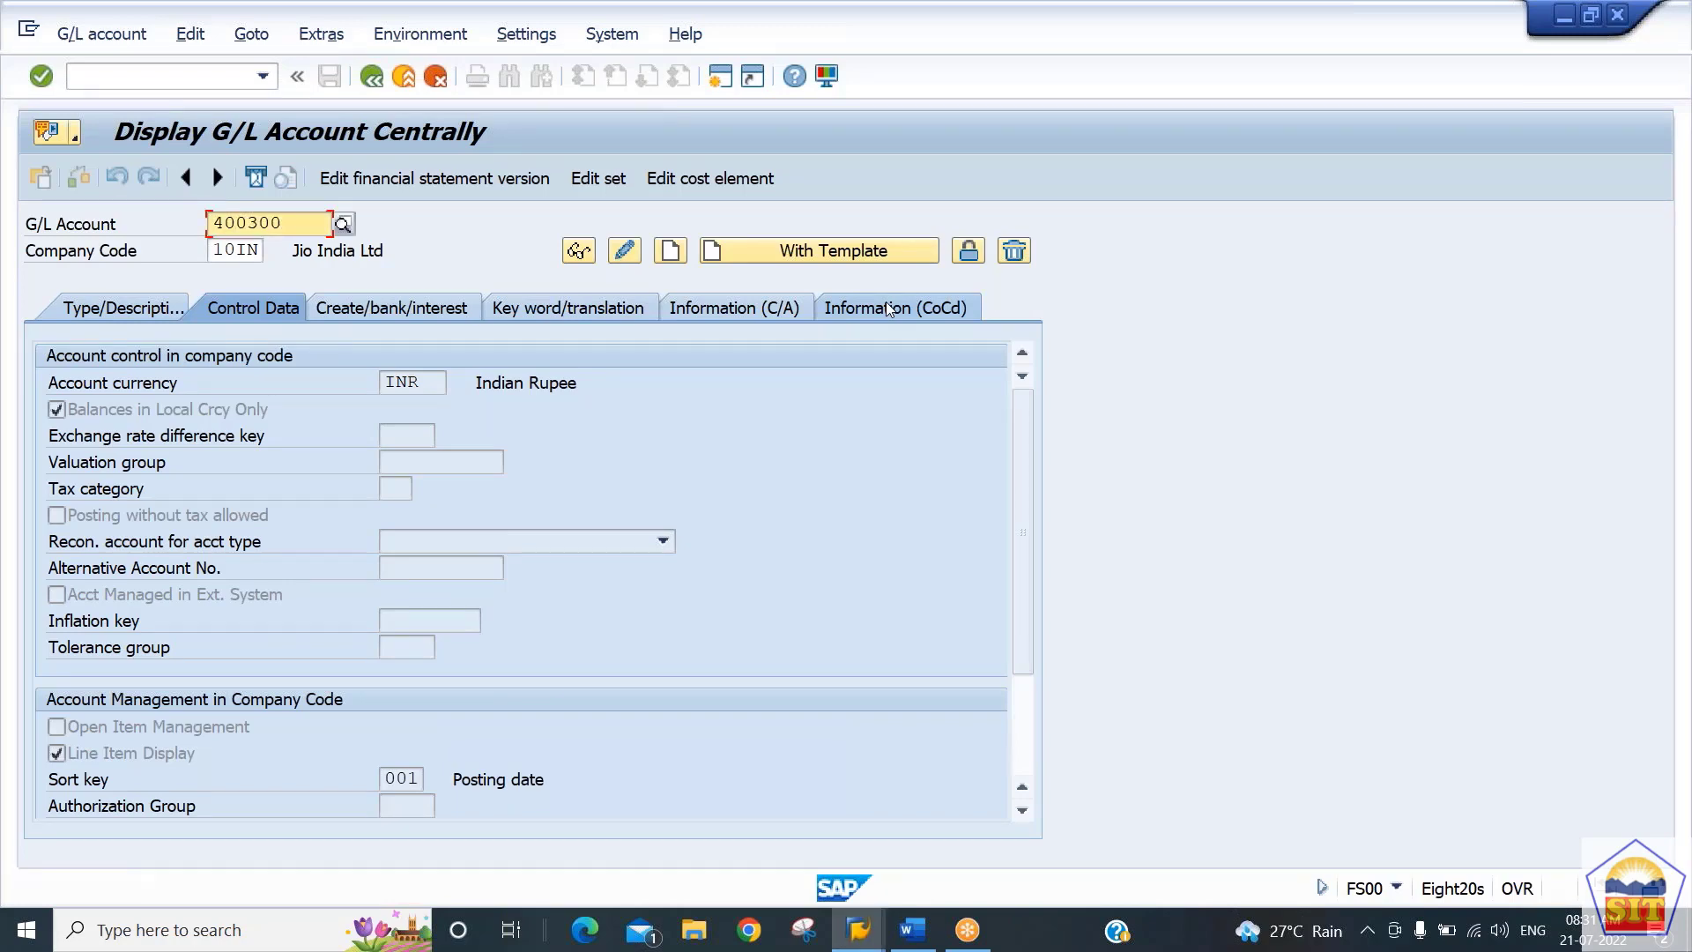
click(873, 252)
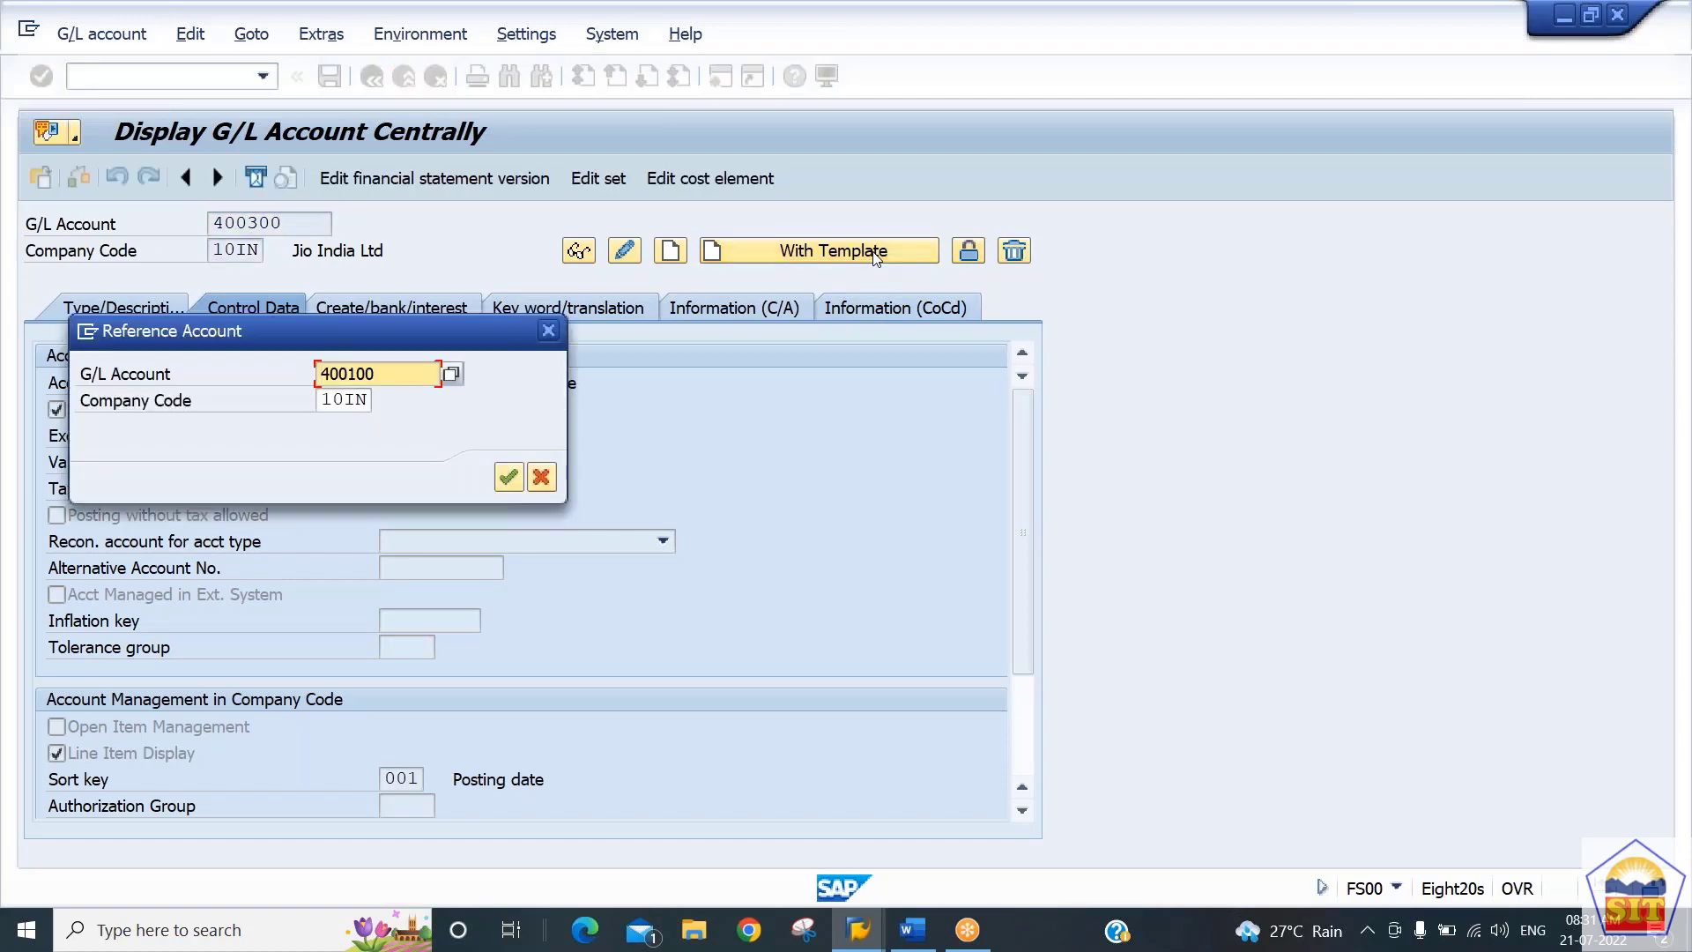
key(Return)
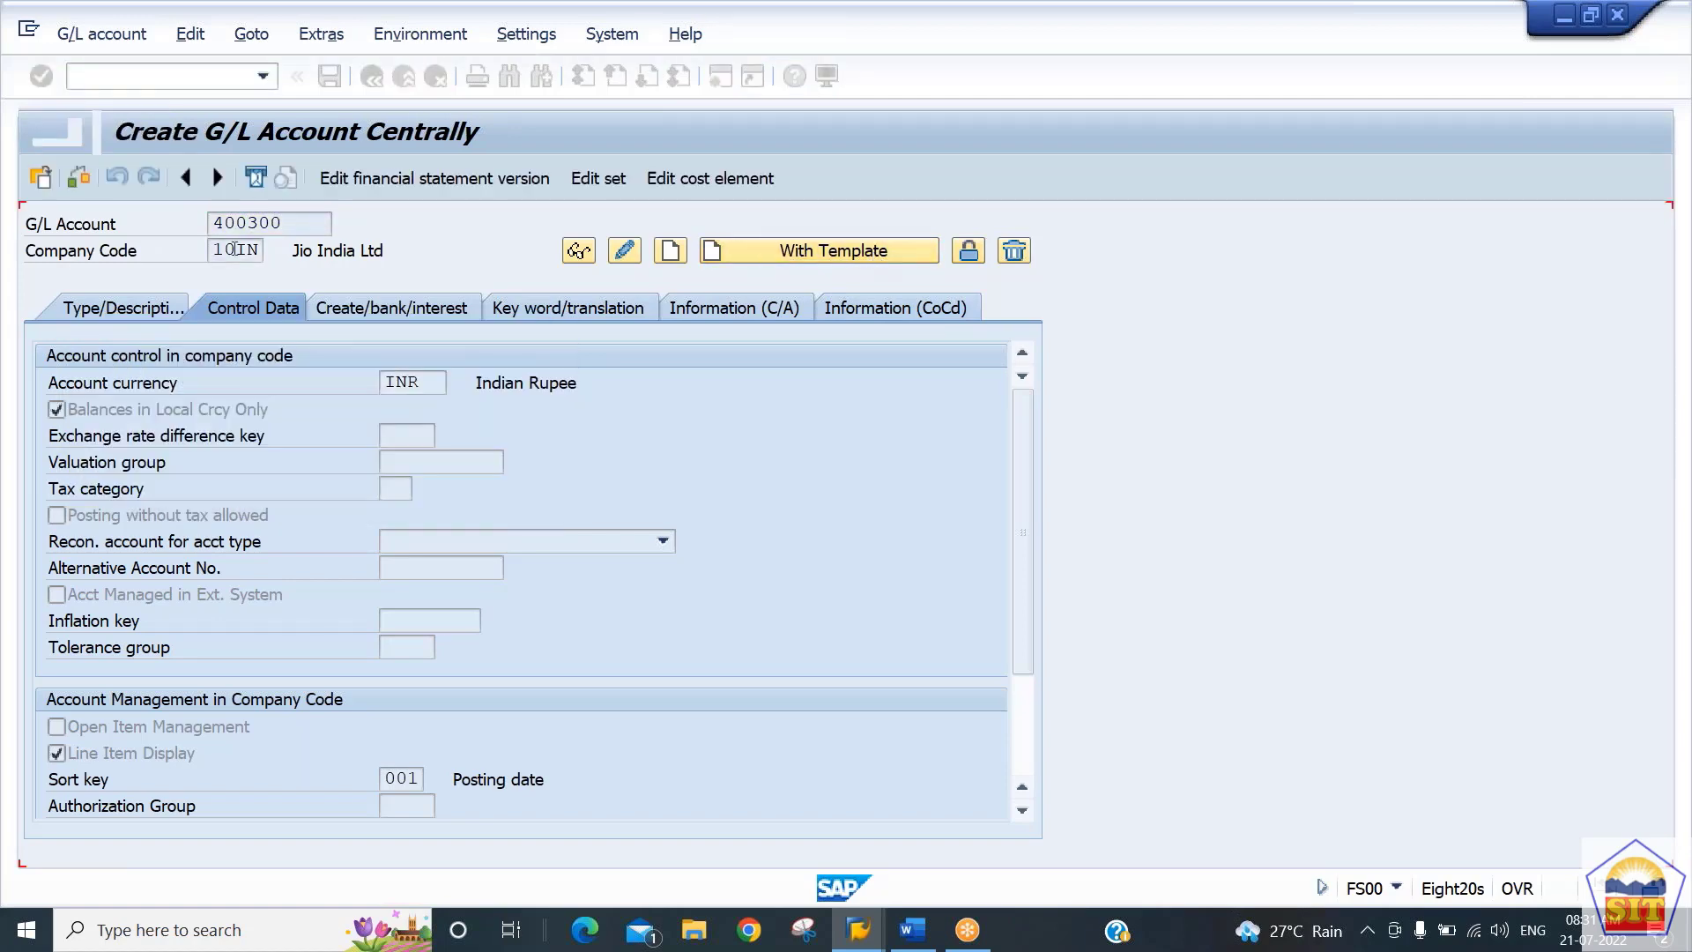
Review the description, control data and document creation settings copied from the template into account 400300
click(112, 316)
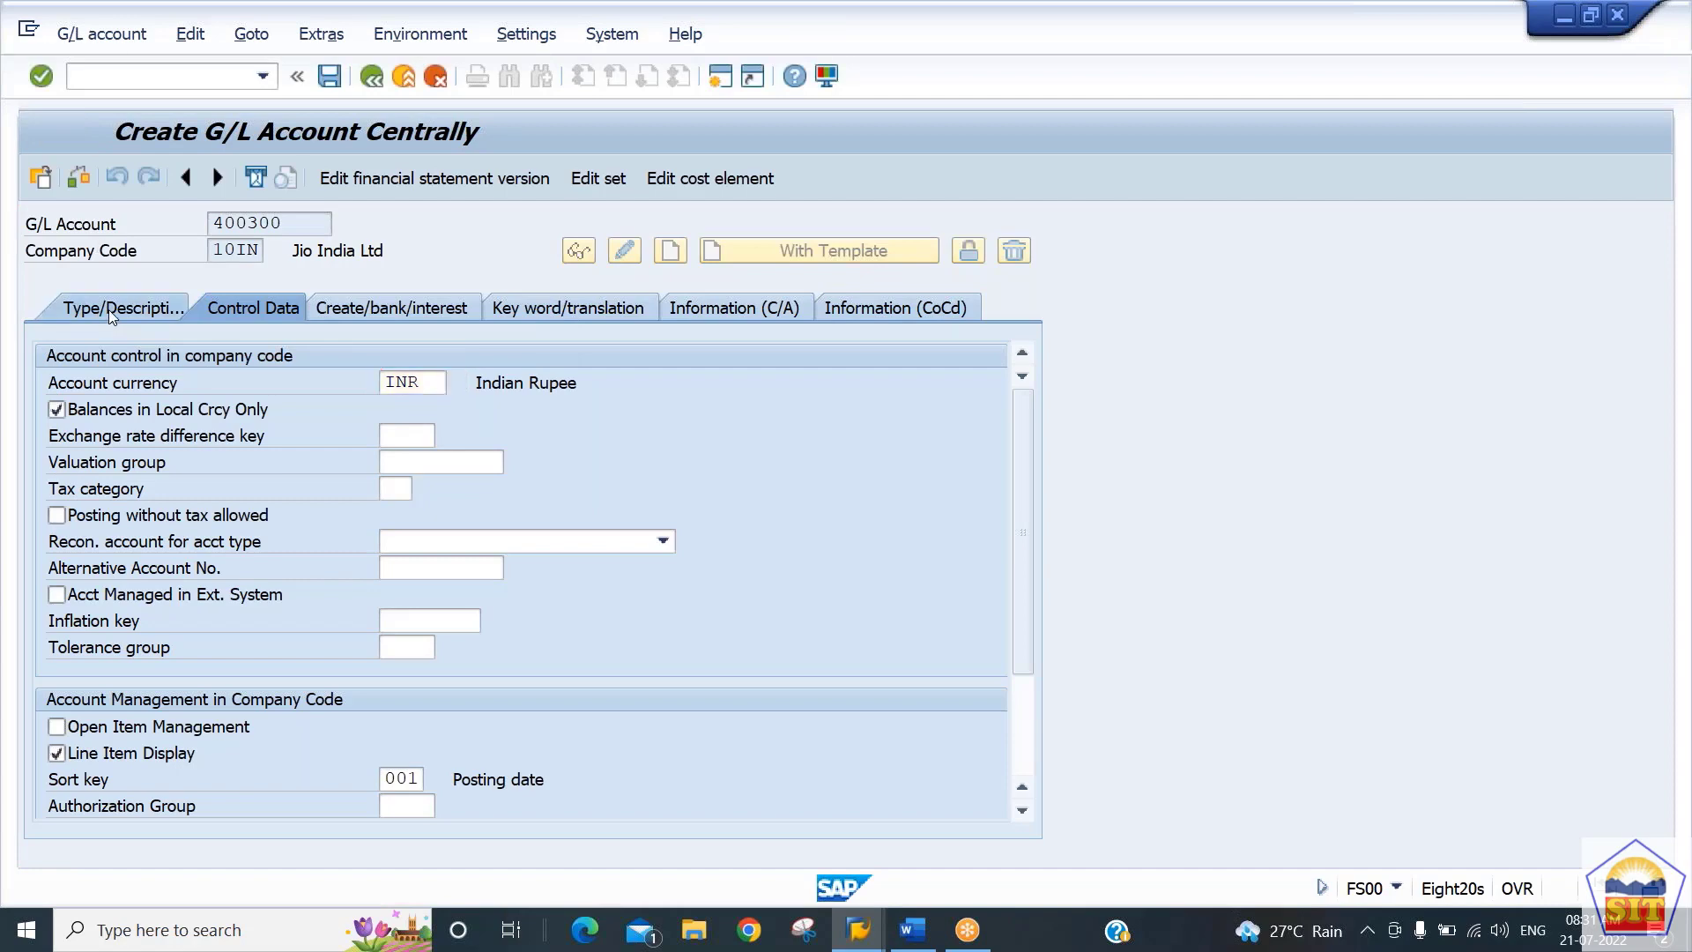
click(374, 309)
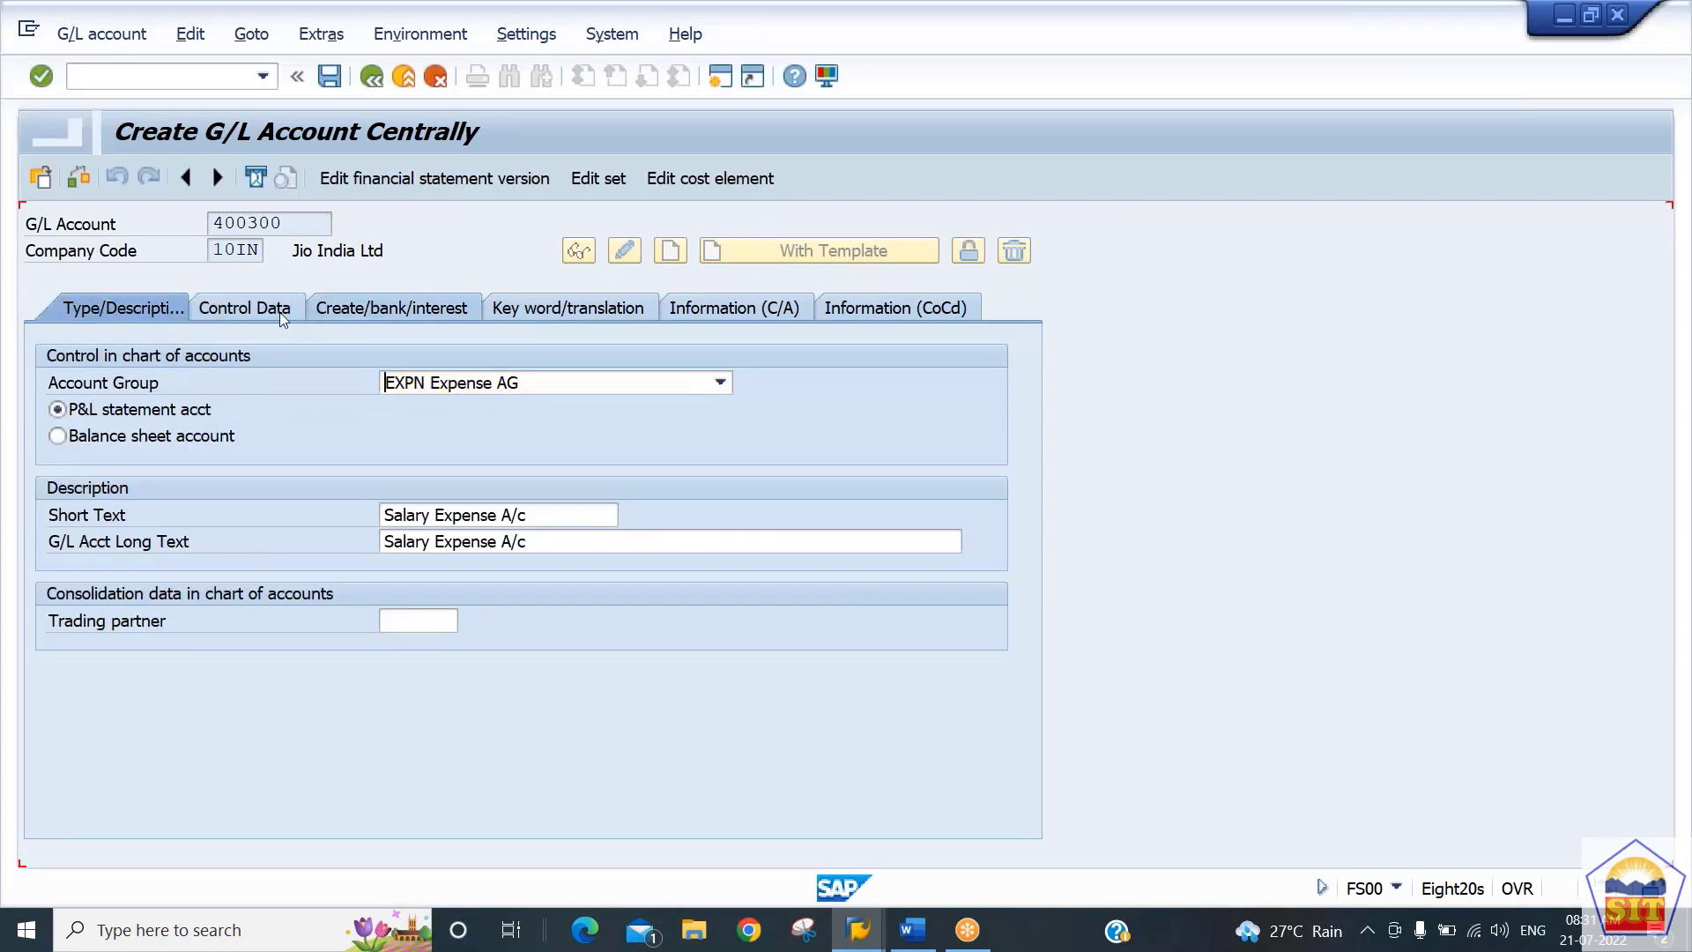
click(278, 312)
click(176, 308)
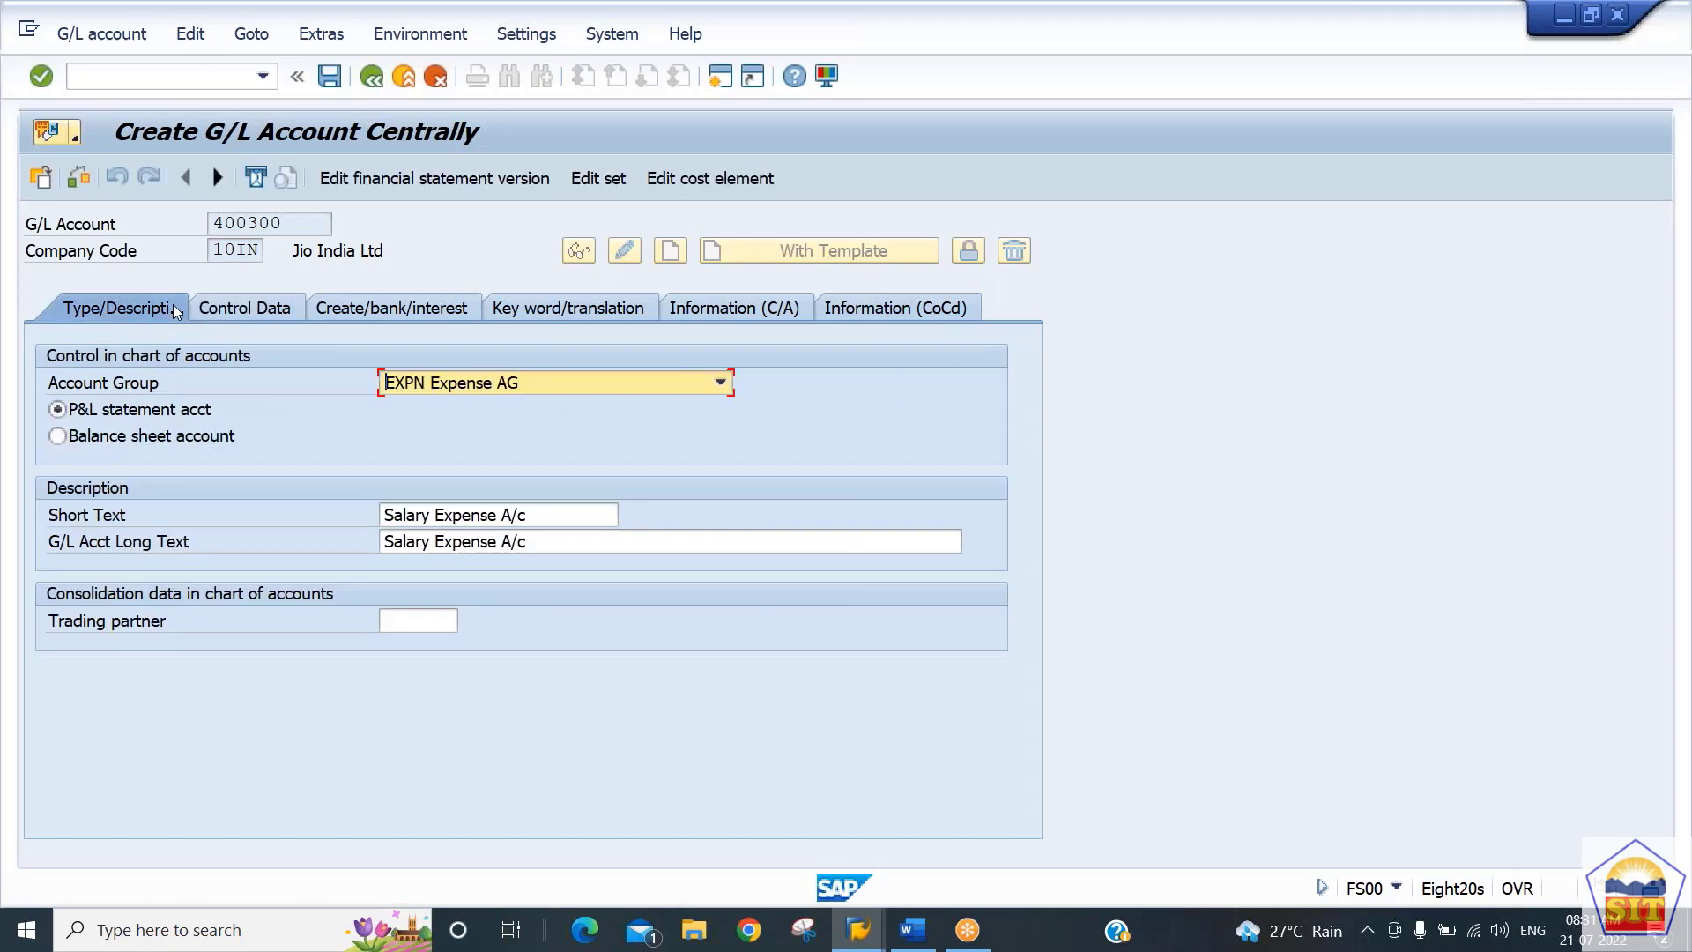
click(242, 316)
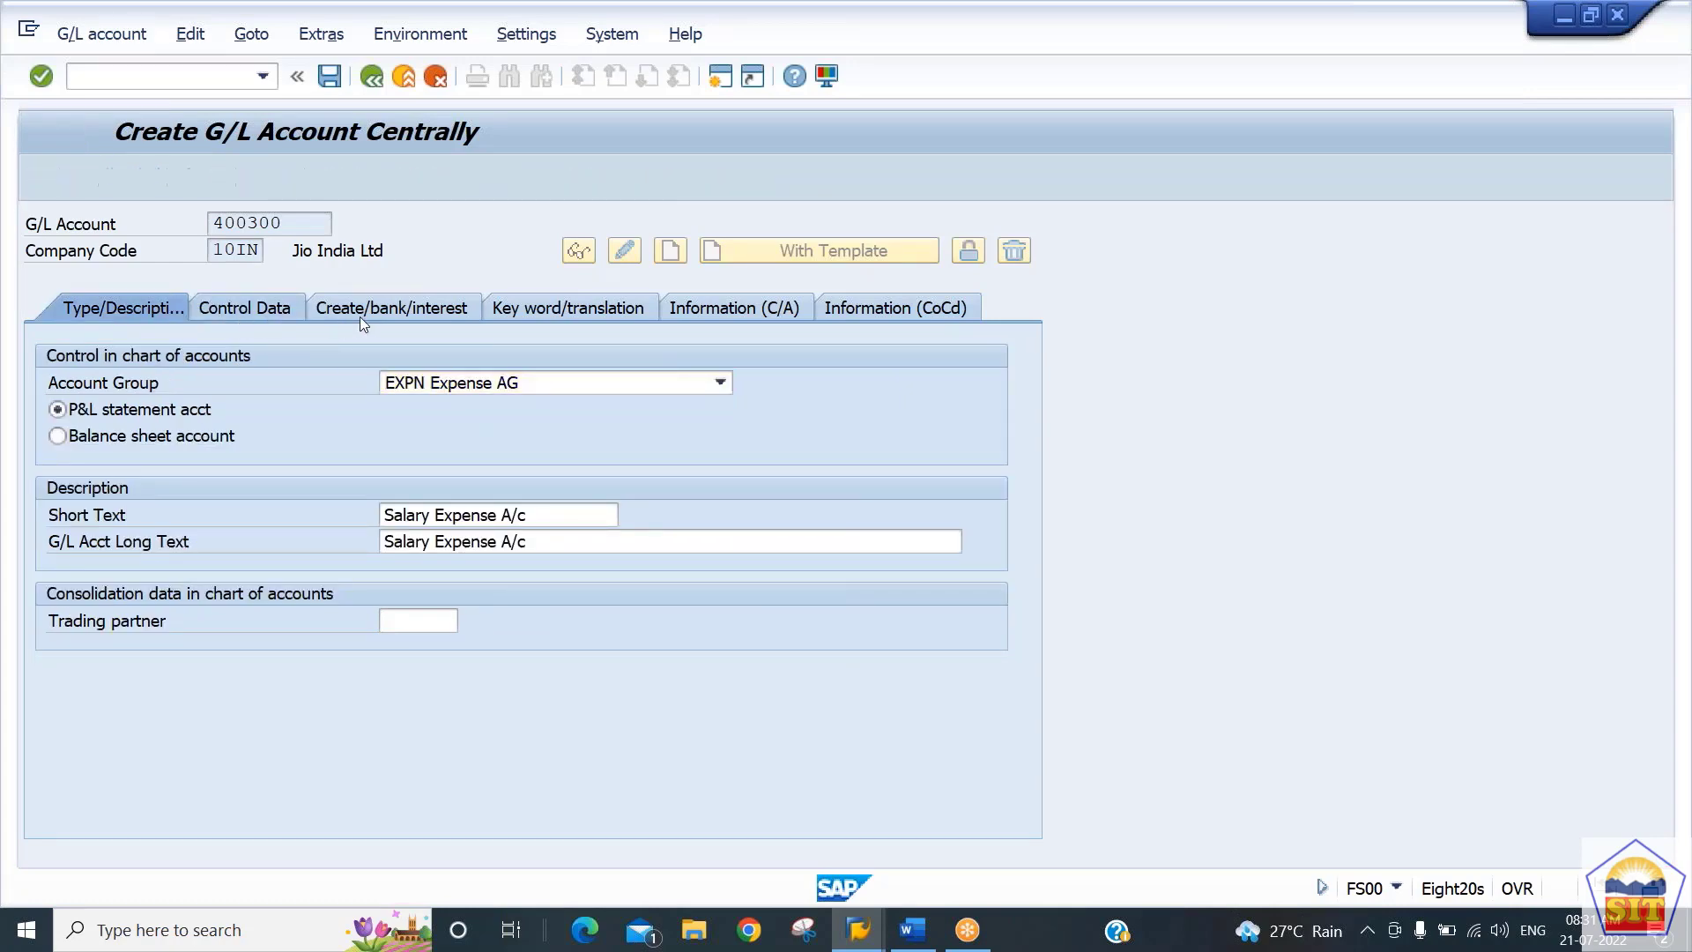
click(361, 315)
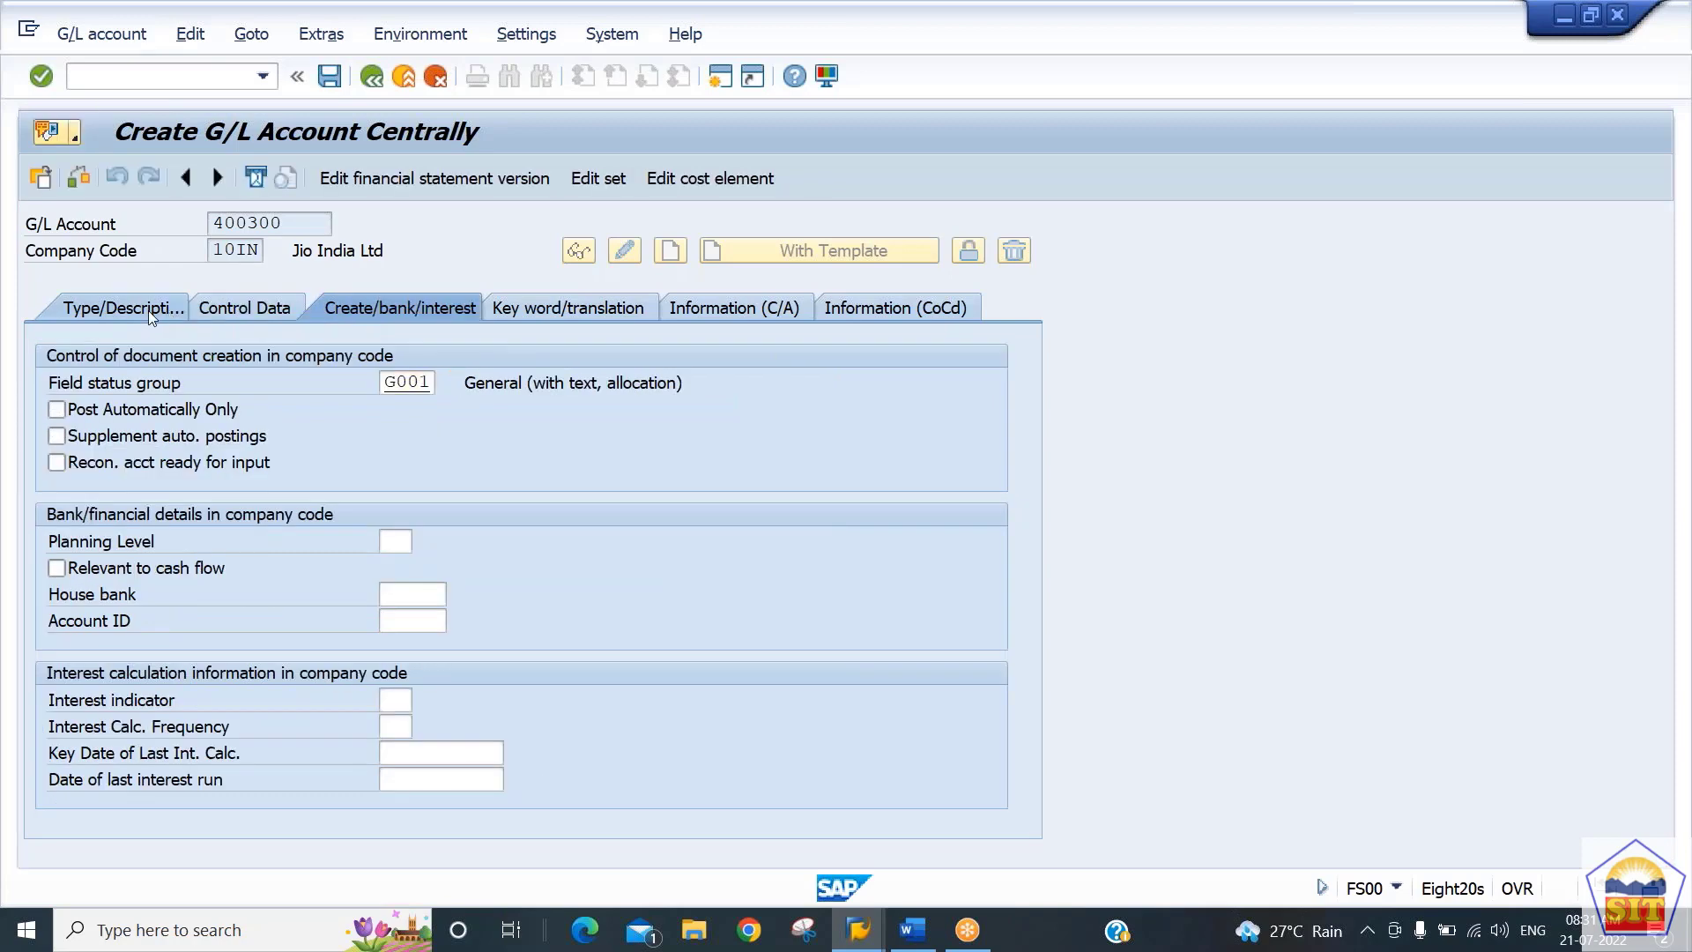
Replace the short text and the long text of account 400300 with Rent A/c, and save the account
click(148, 310)
key(Tab)
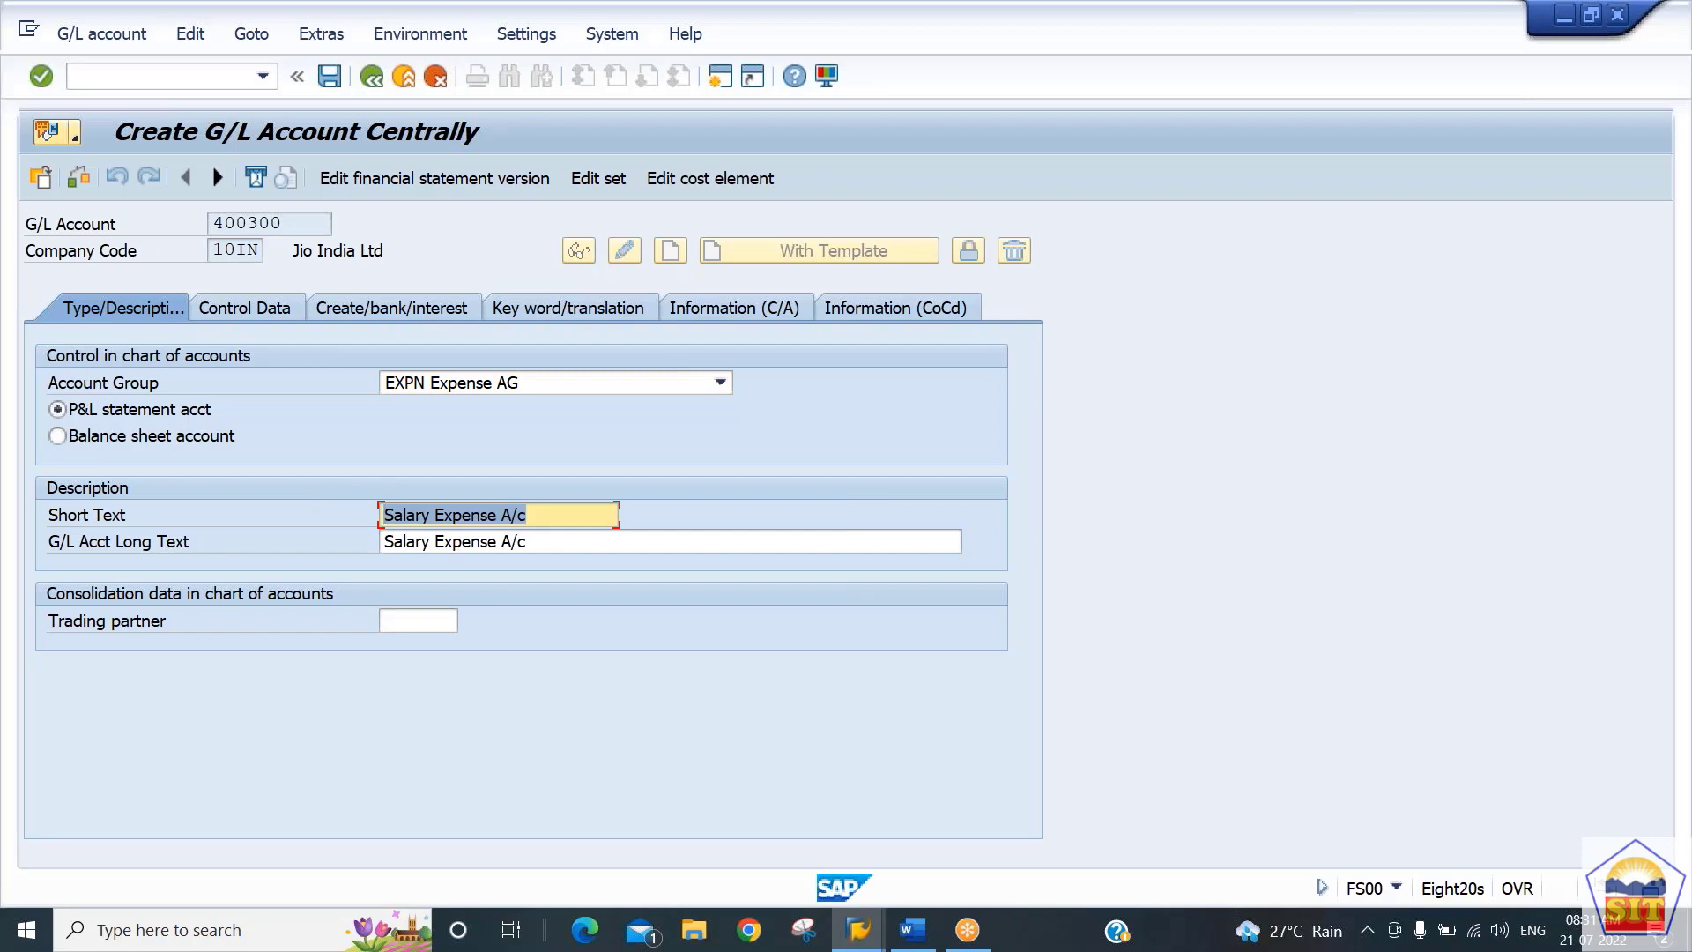
text(Rent A/c)
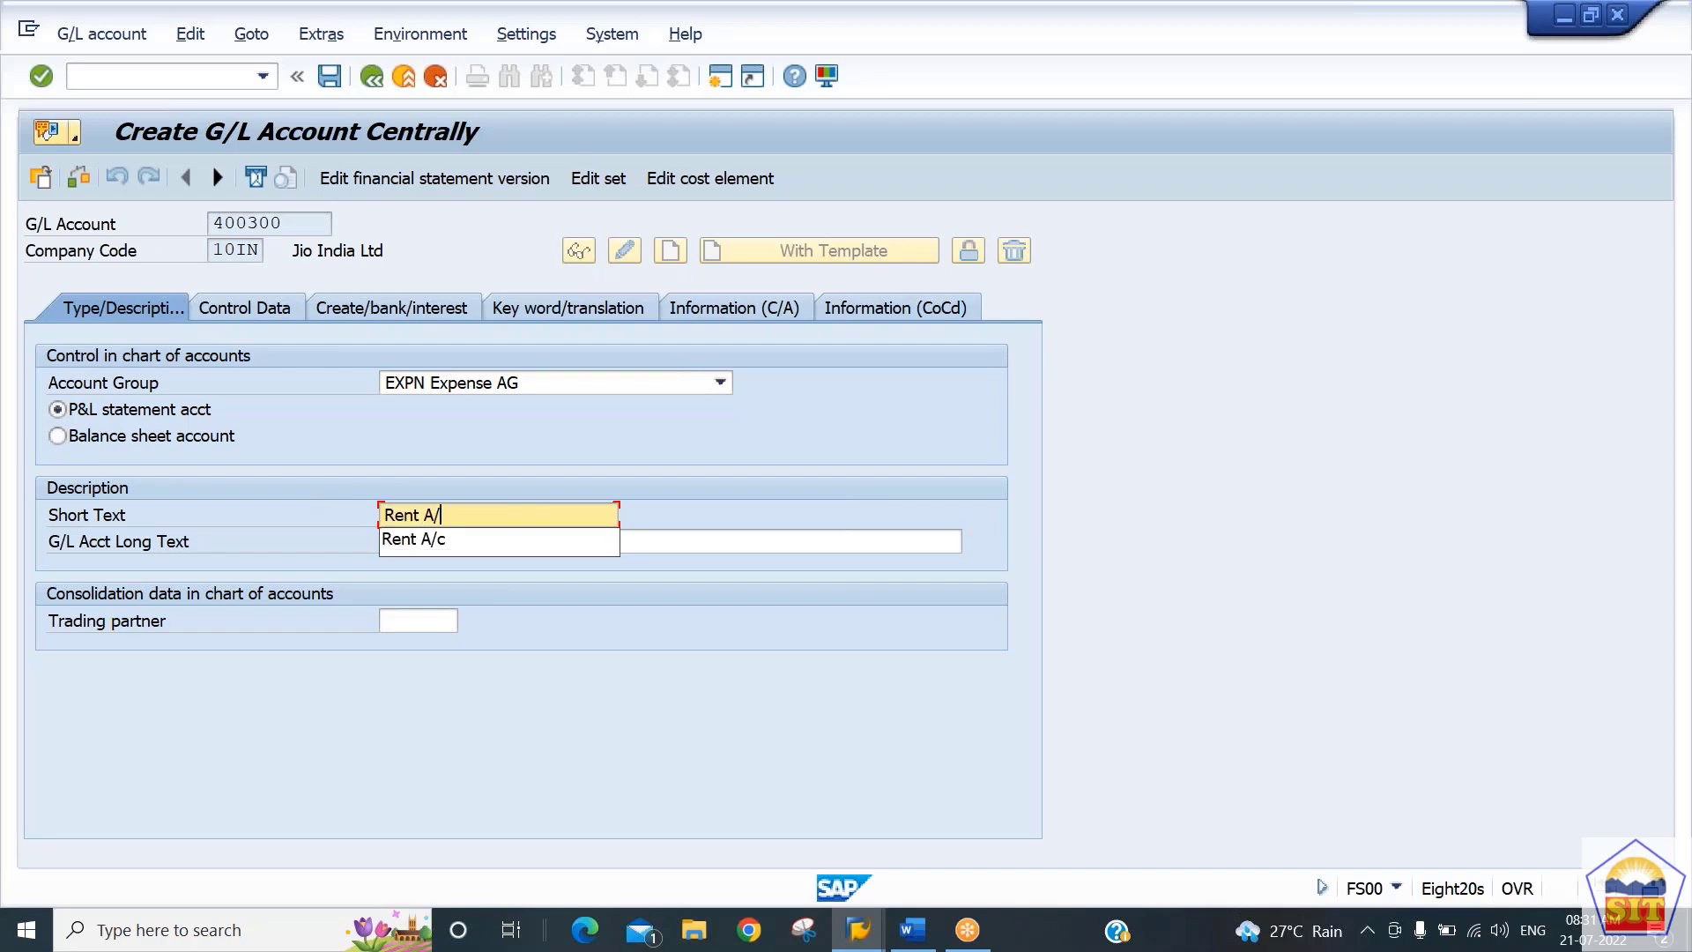
key(Tab)
click(449, 514)
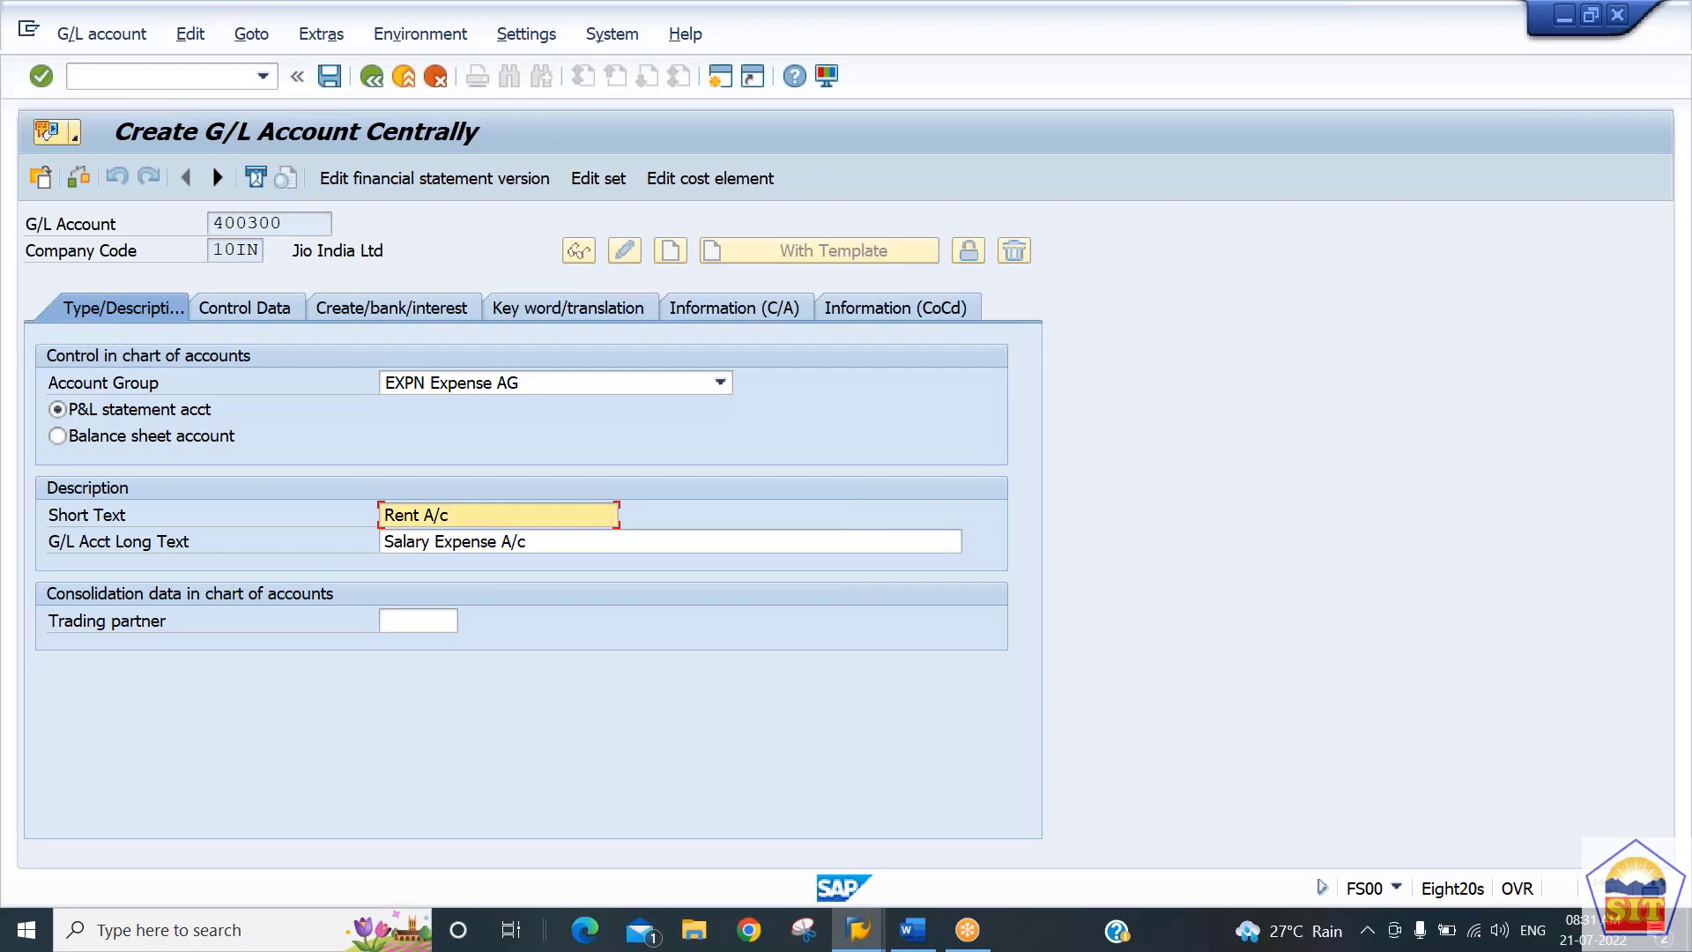
key(ctrl+a)
key(ctrl+c)
key(Tab)
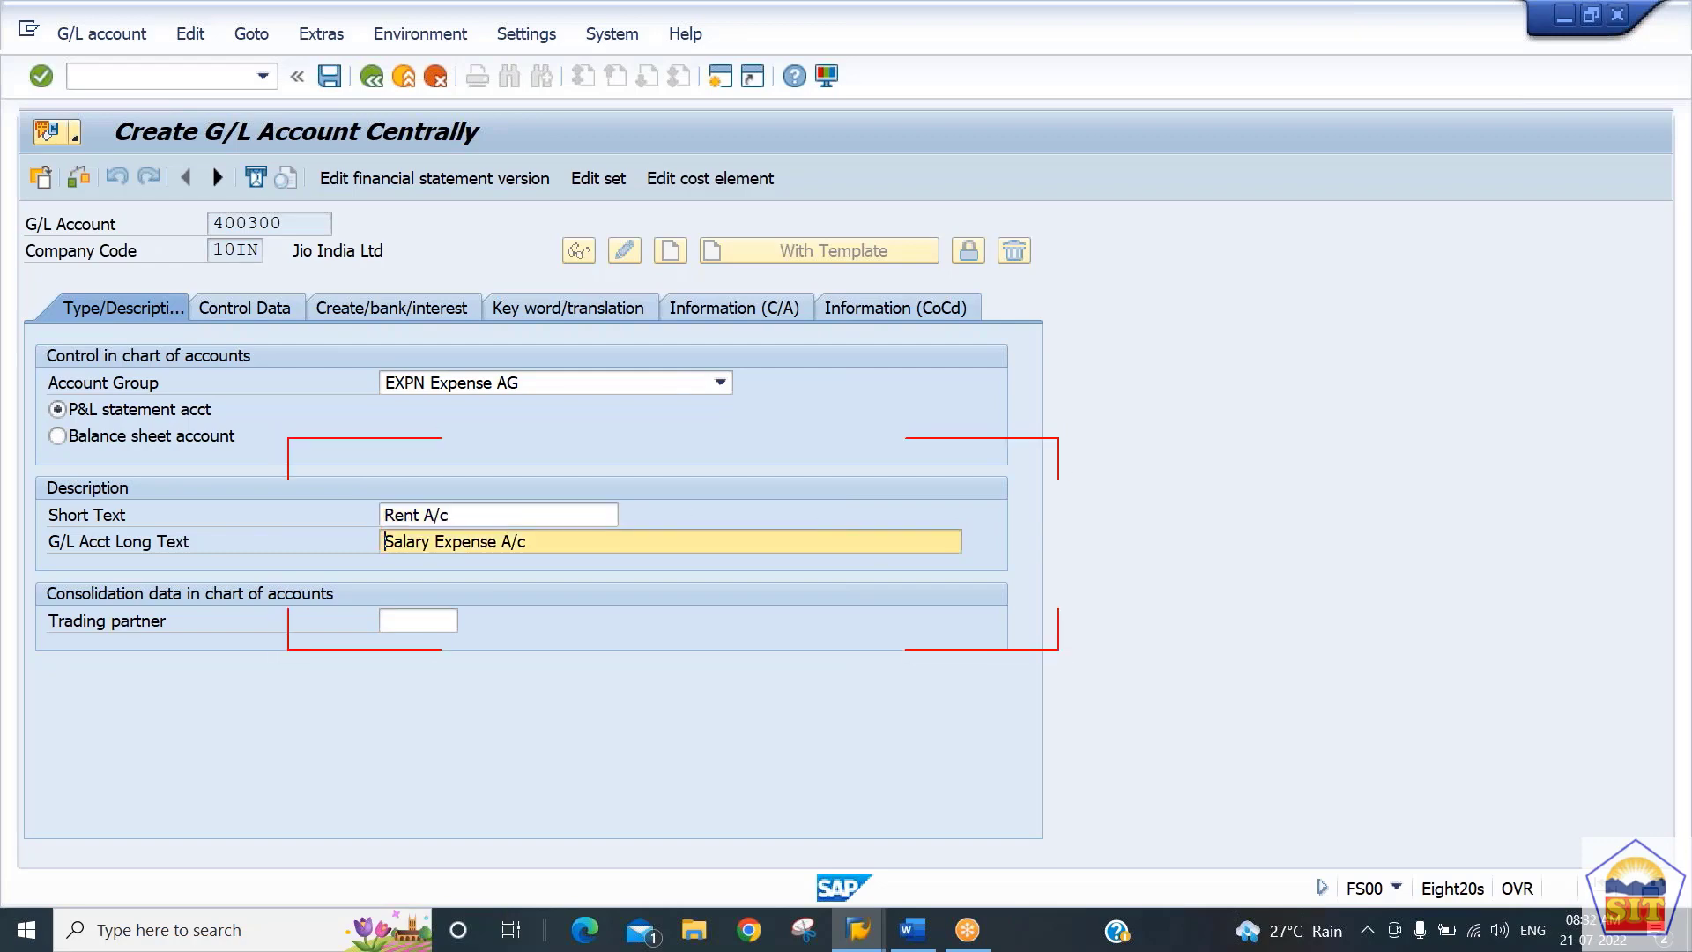
key(ctrl+a)
key(ctrl+v)
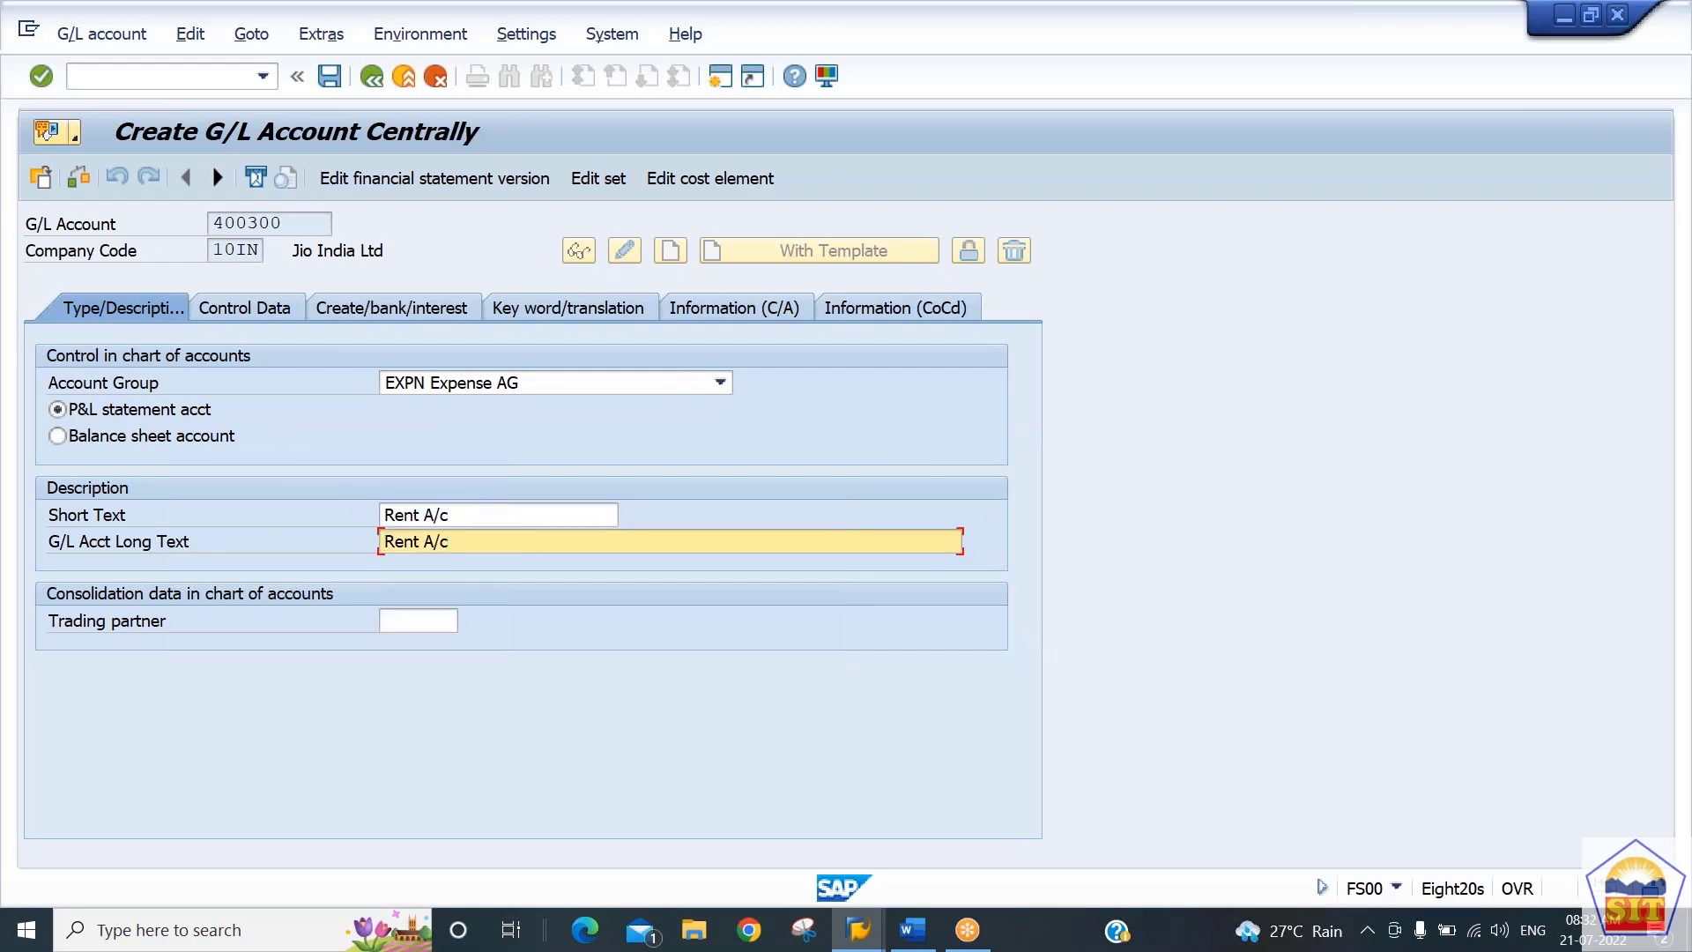
key(ctrl+s)
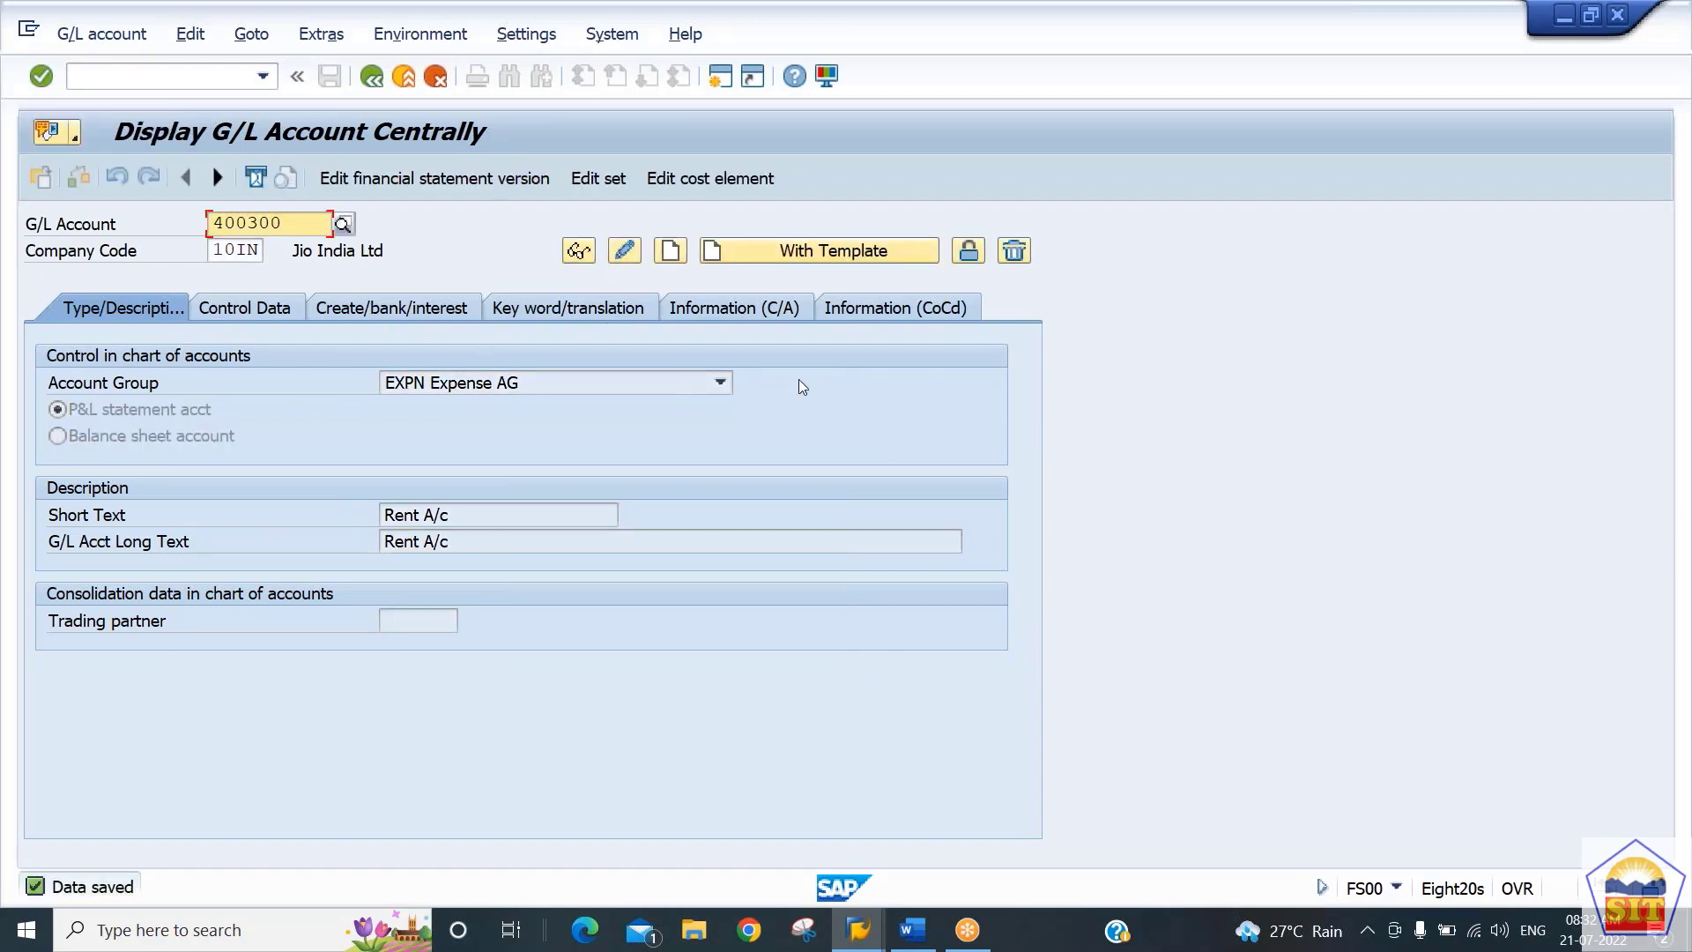
Enter G/L account 200100 for company code 10IN and try to create it with a template
text(2001000)
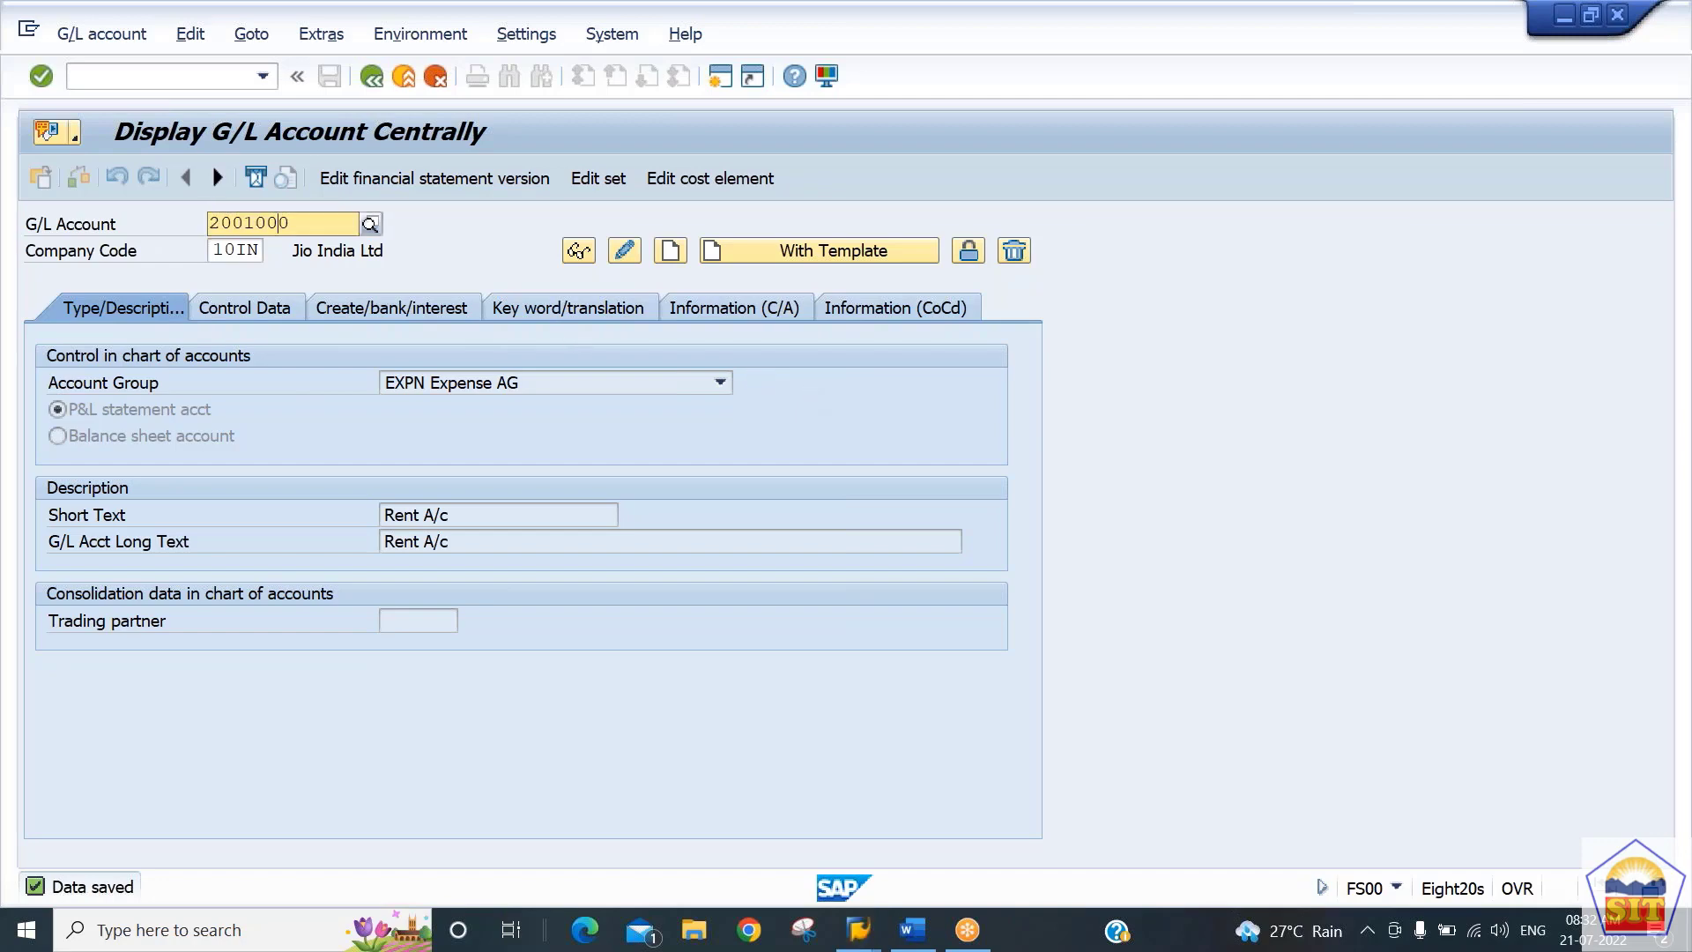
click(884, 254)
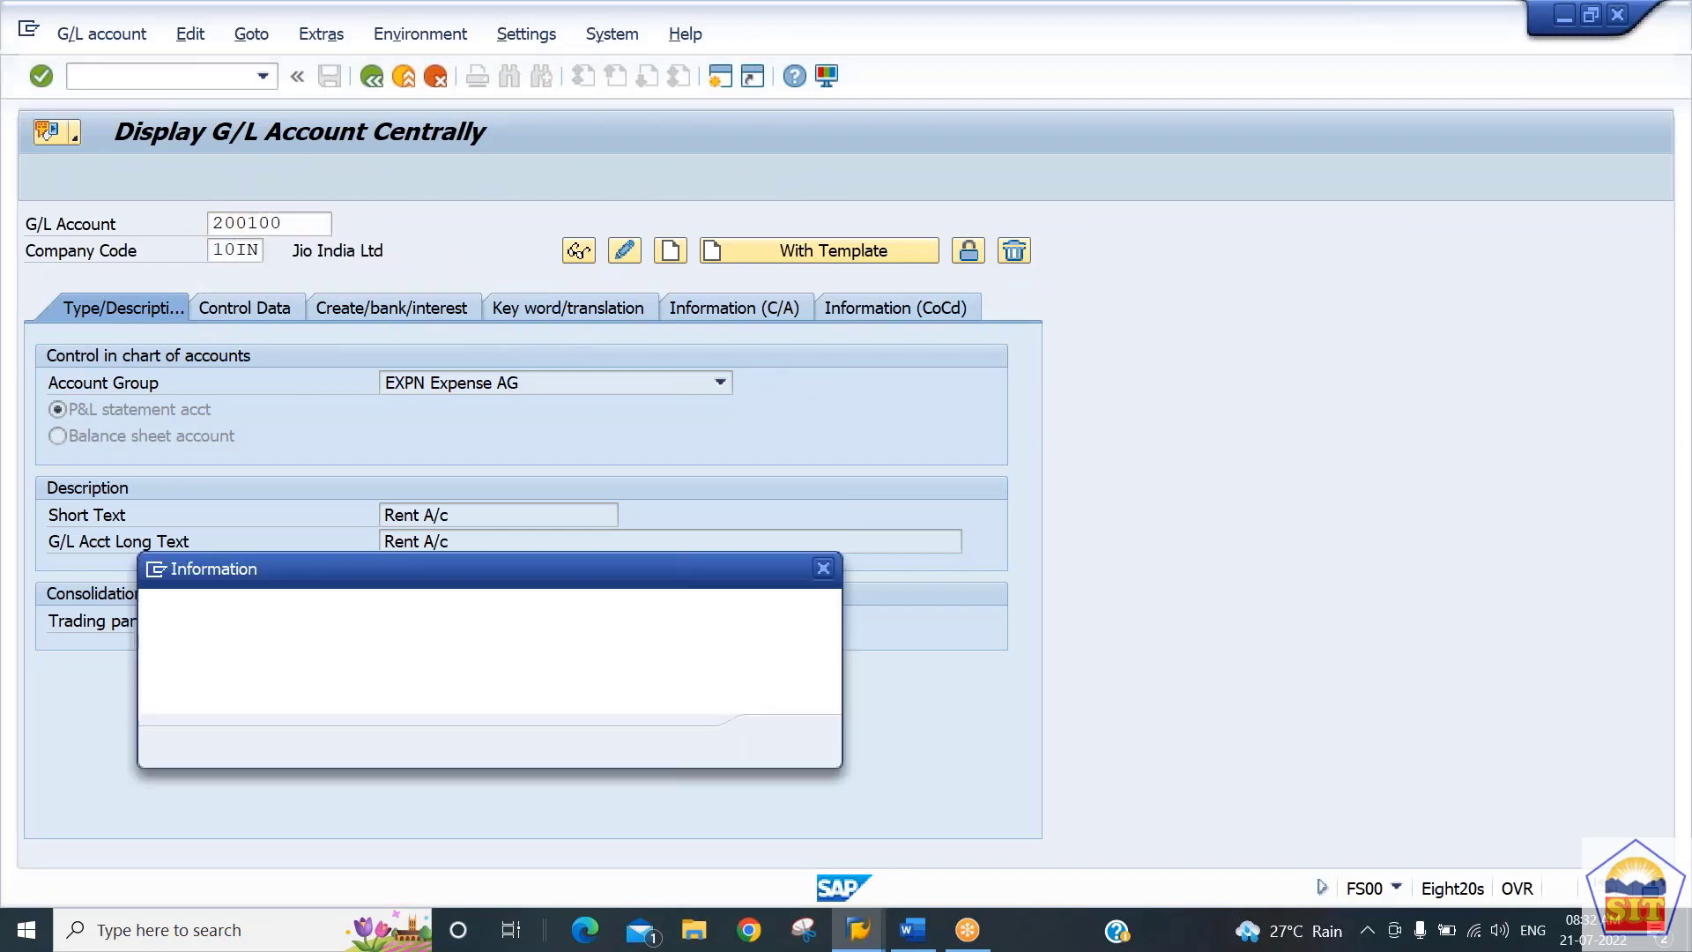
key(Return)
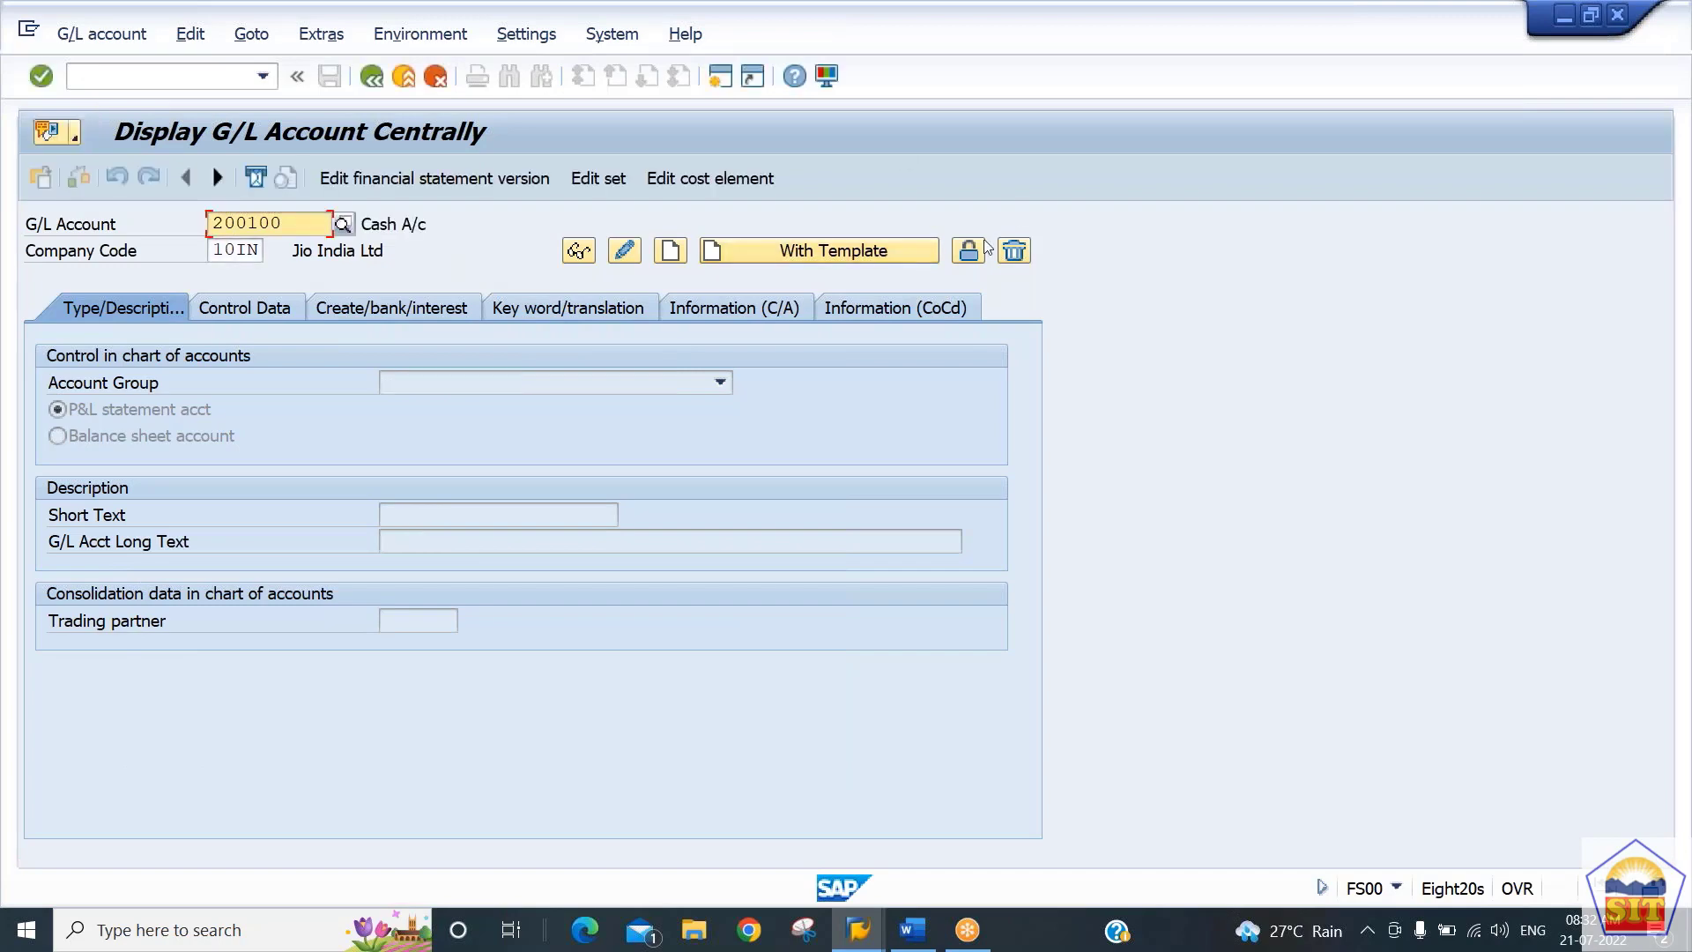
key(Return)
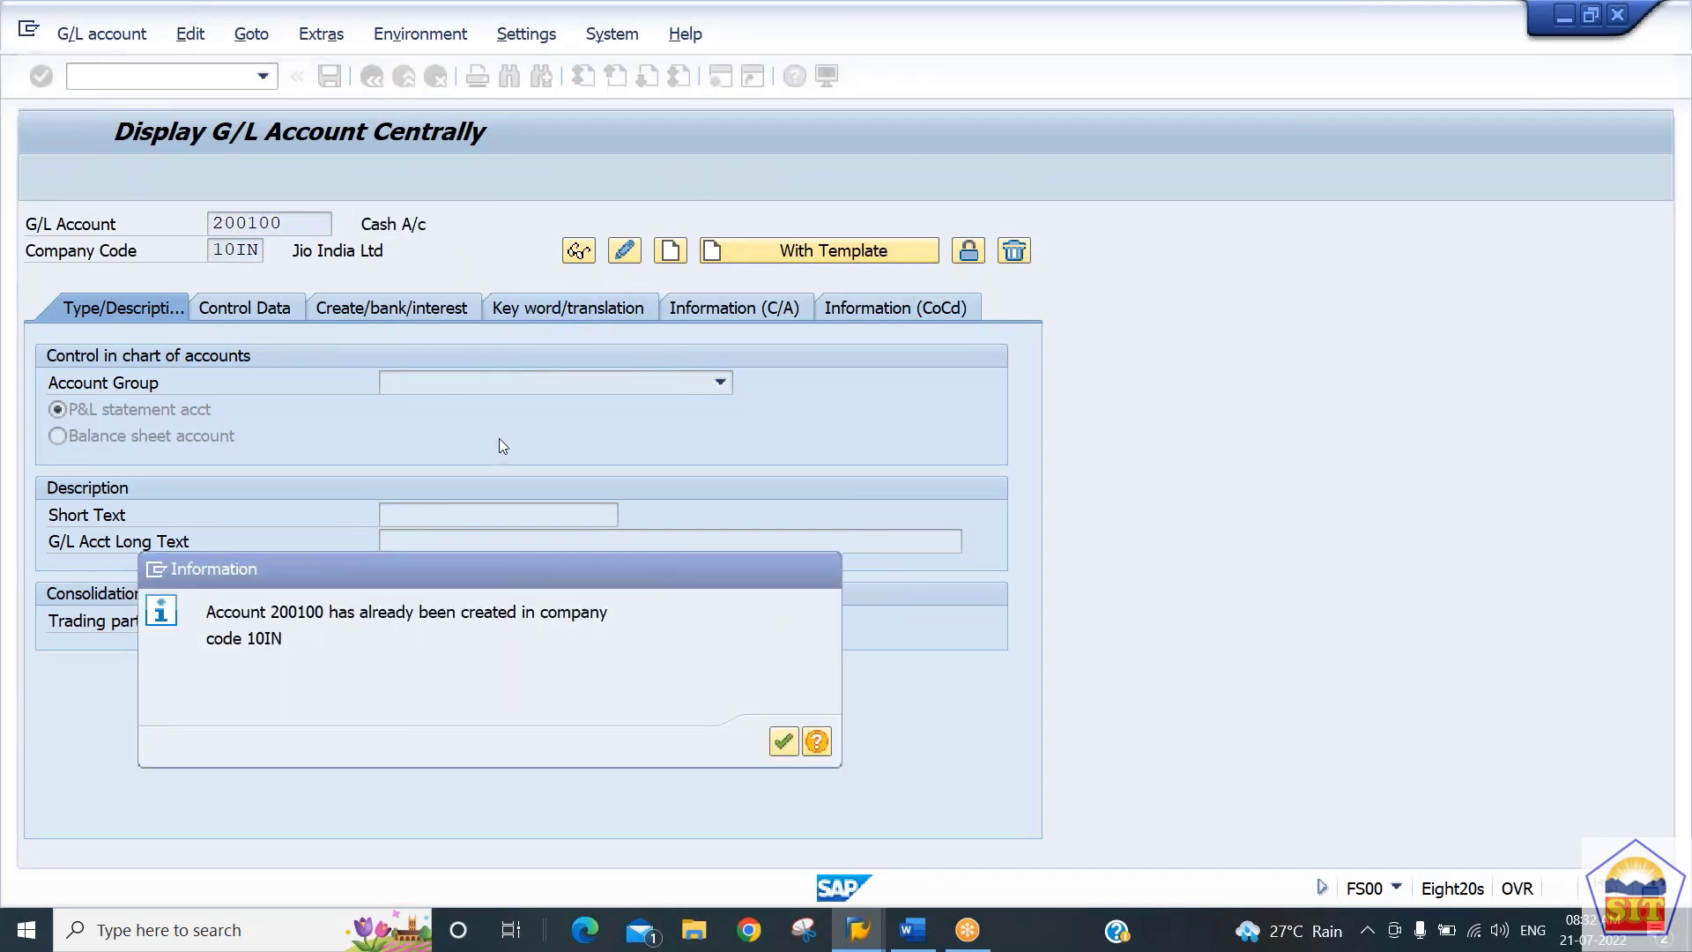
key(Return)
Display G/L account 200100, block it for posting in the company code, and save
click(579, 251)
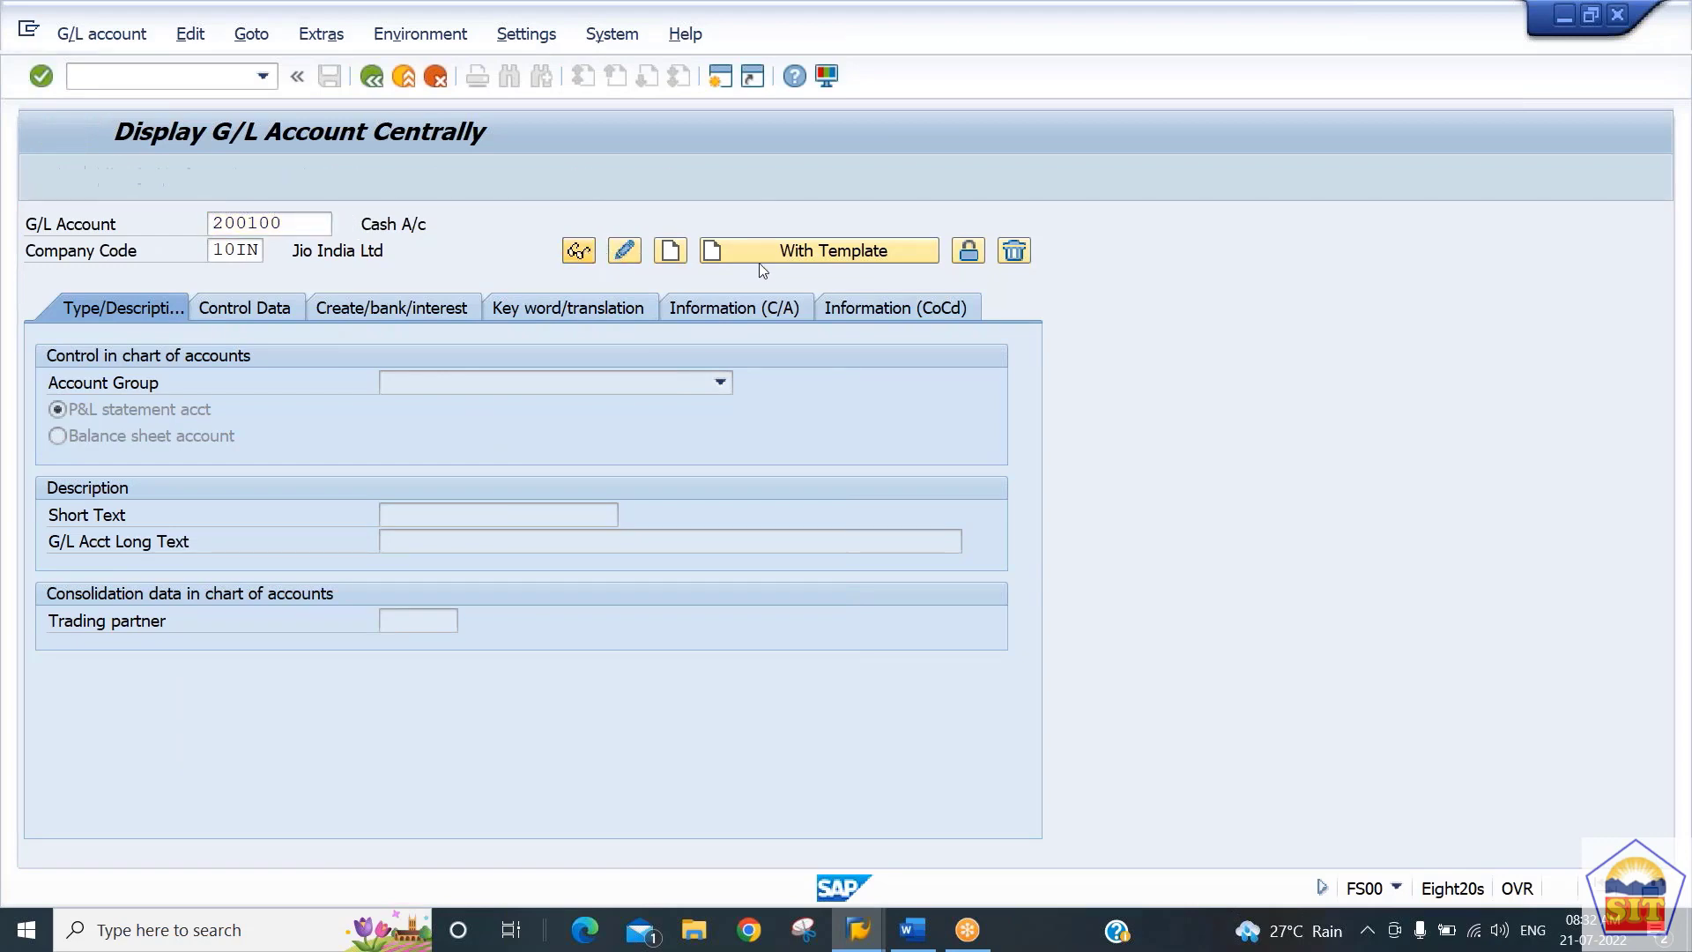
click(968, 252)
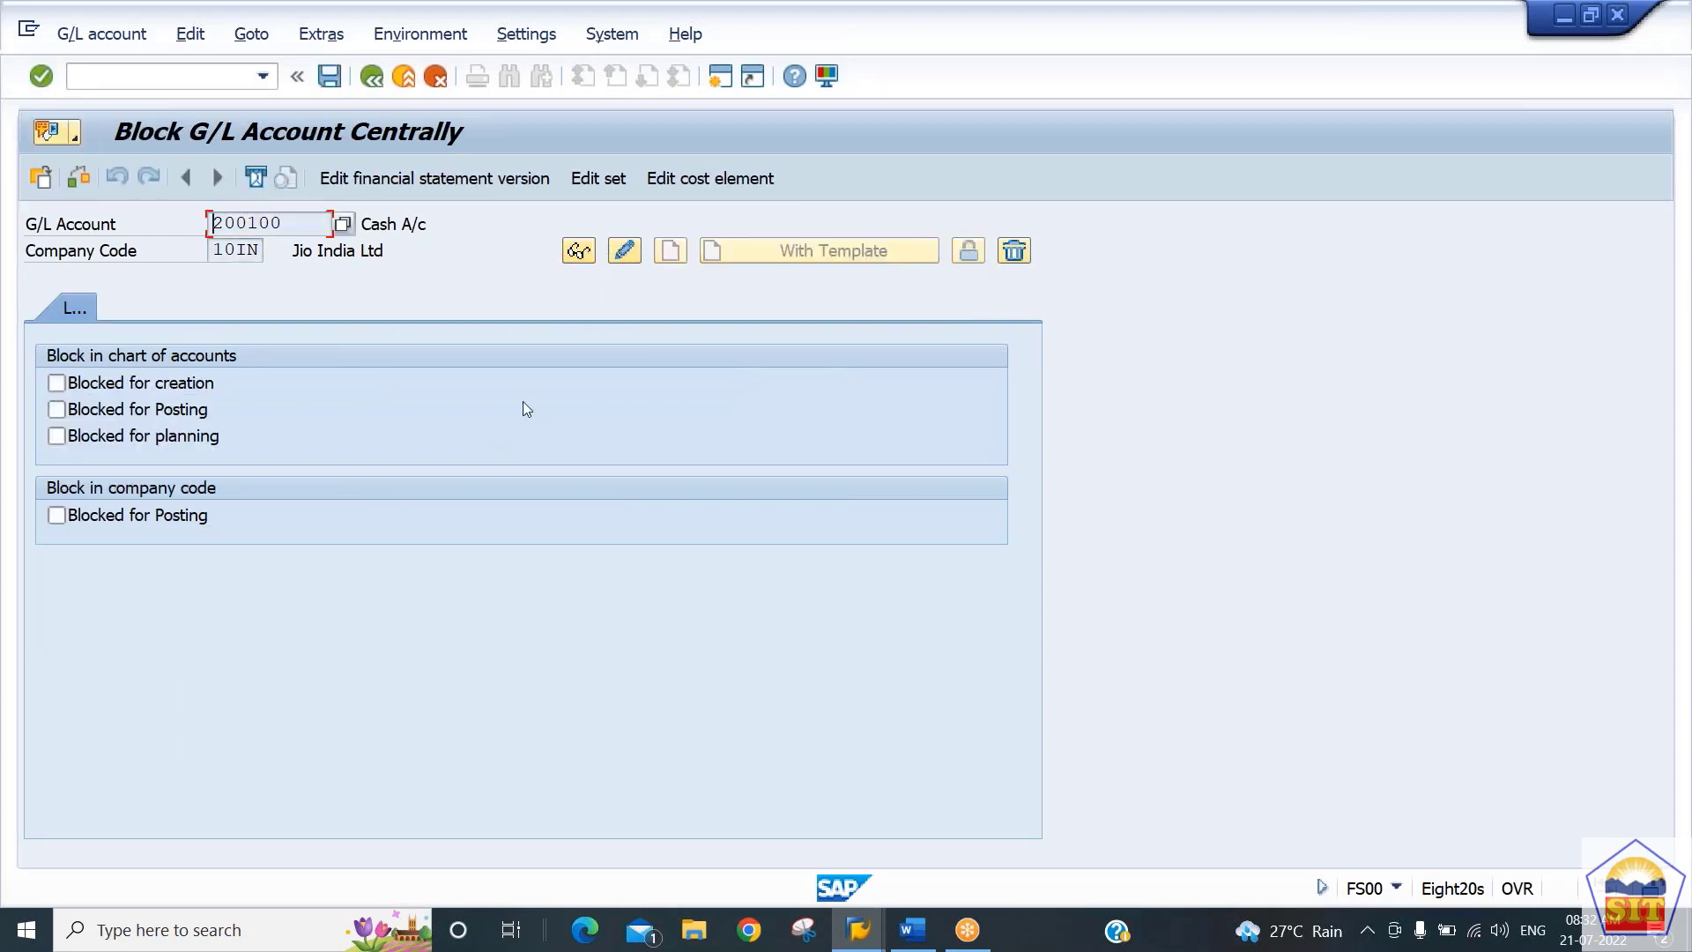
click(103, 522)
key(ctrl+s)
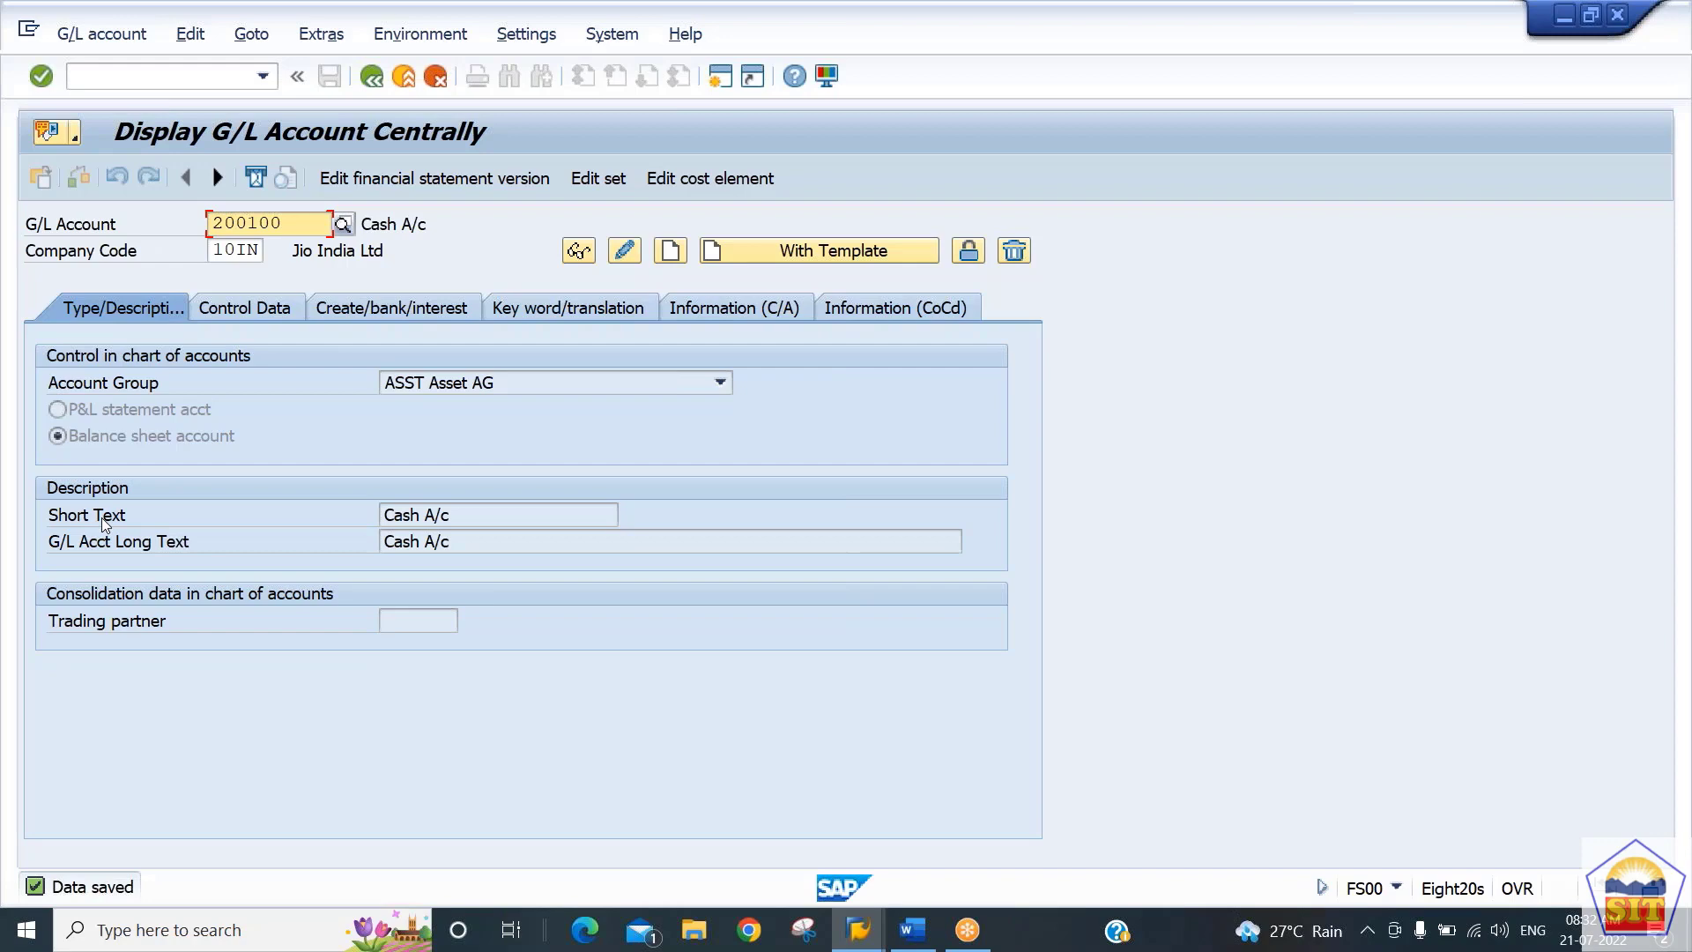
Return to the SAP Easy Access menu, collapse Master Records and expand Document Entry under General Ledger
click(163, 76)
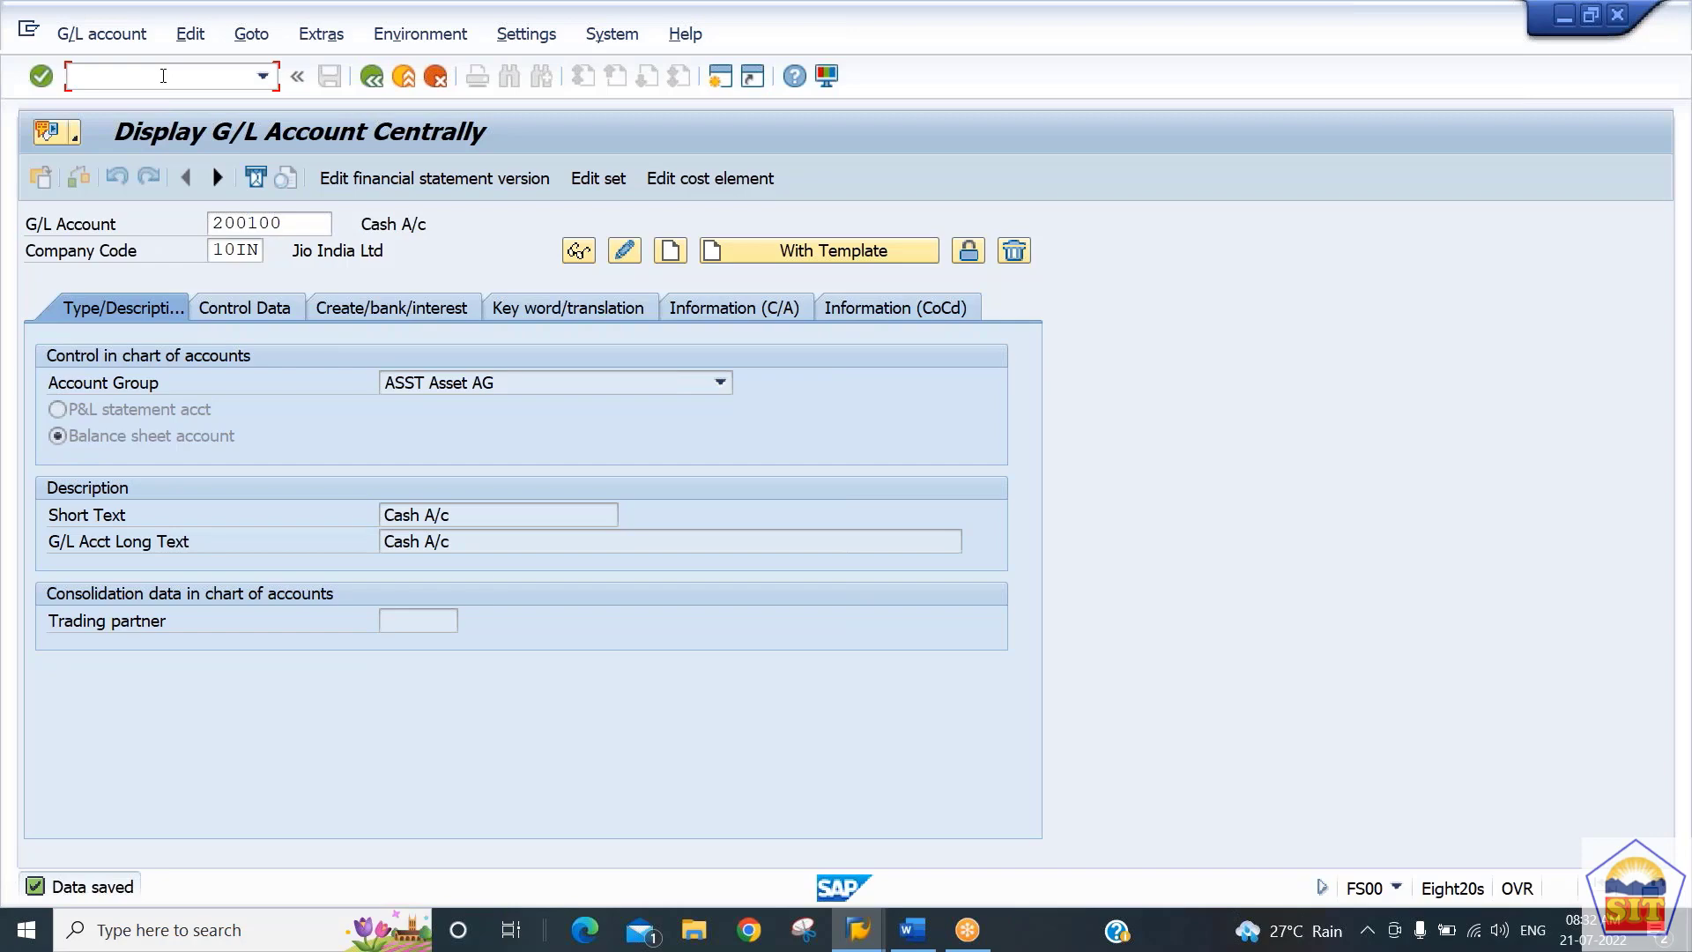
click(372, 84)
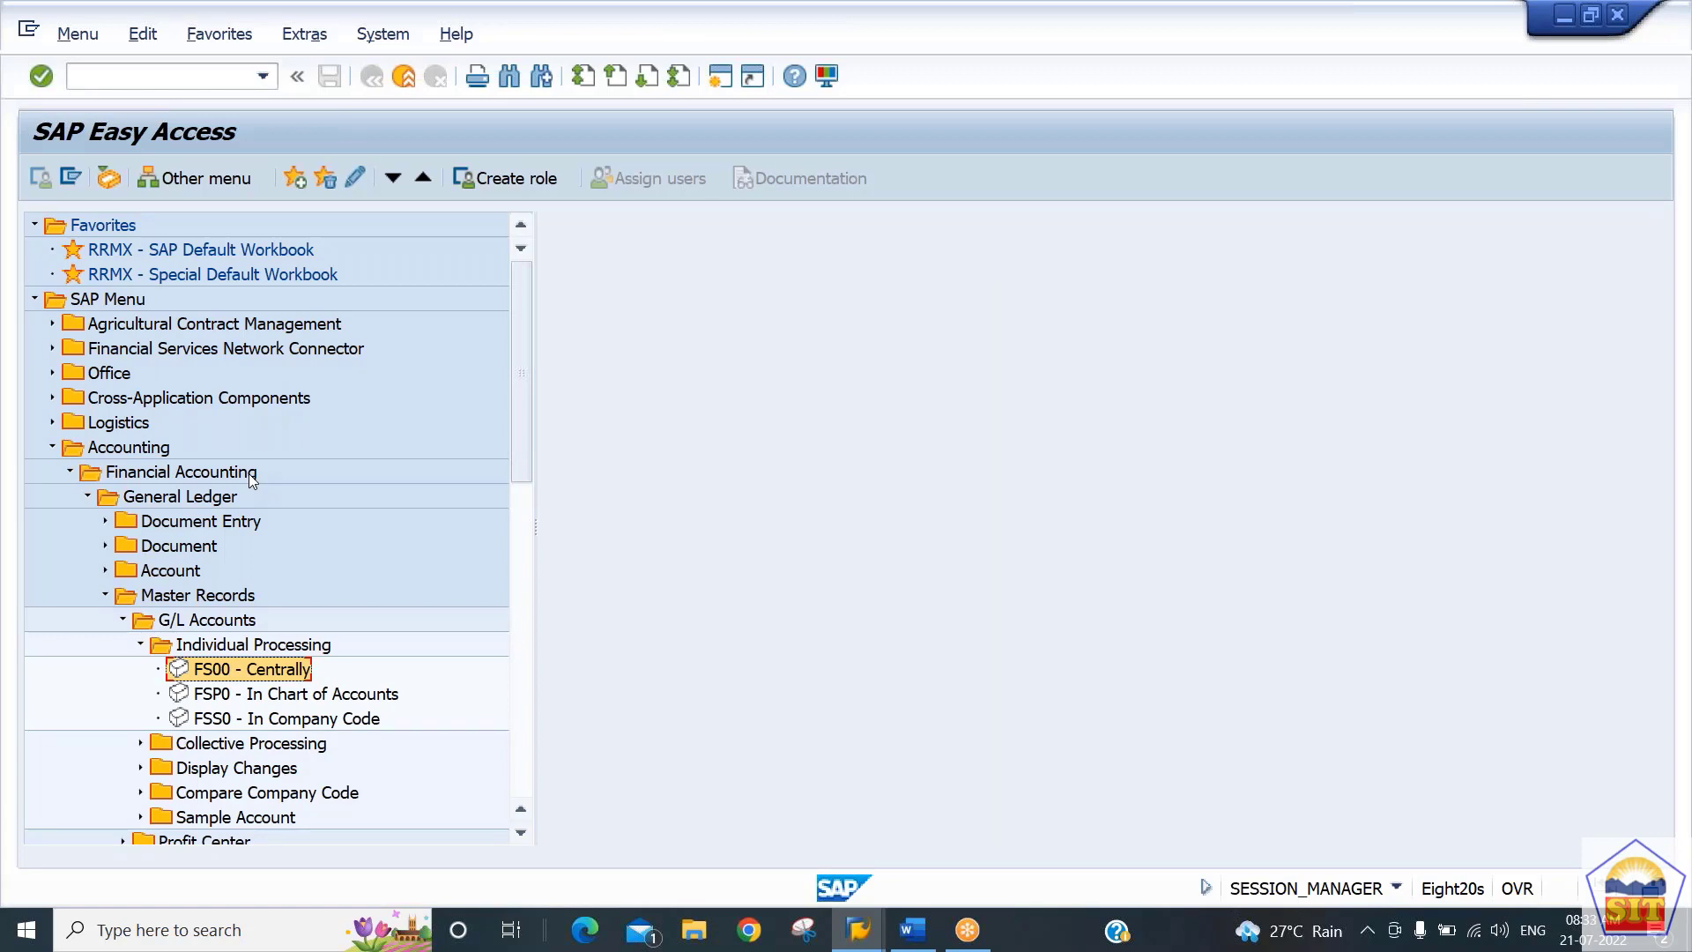
key(Up)
key(Up)
key(Up)
key(Down)
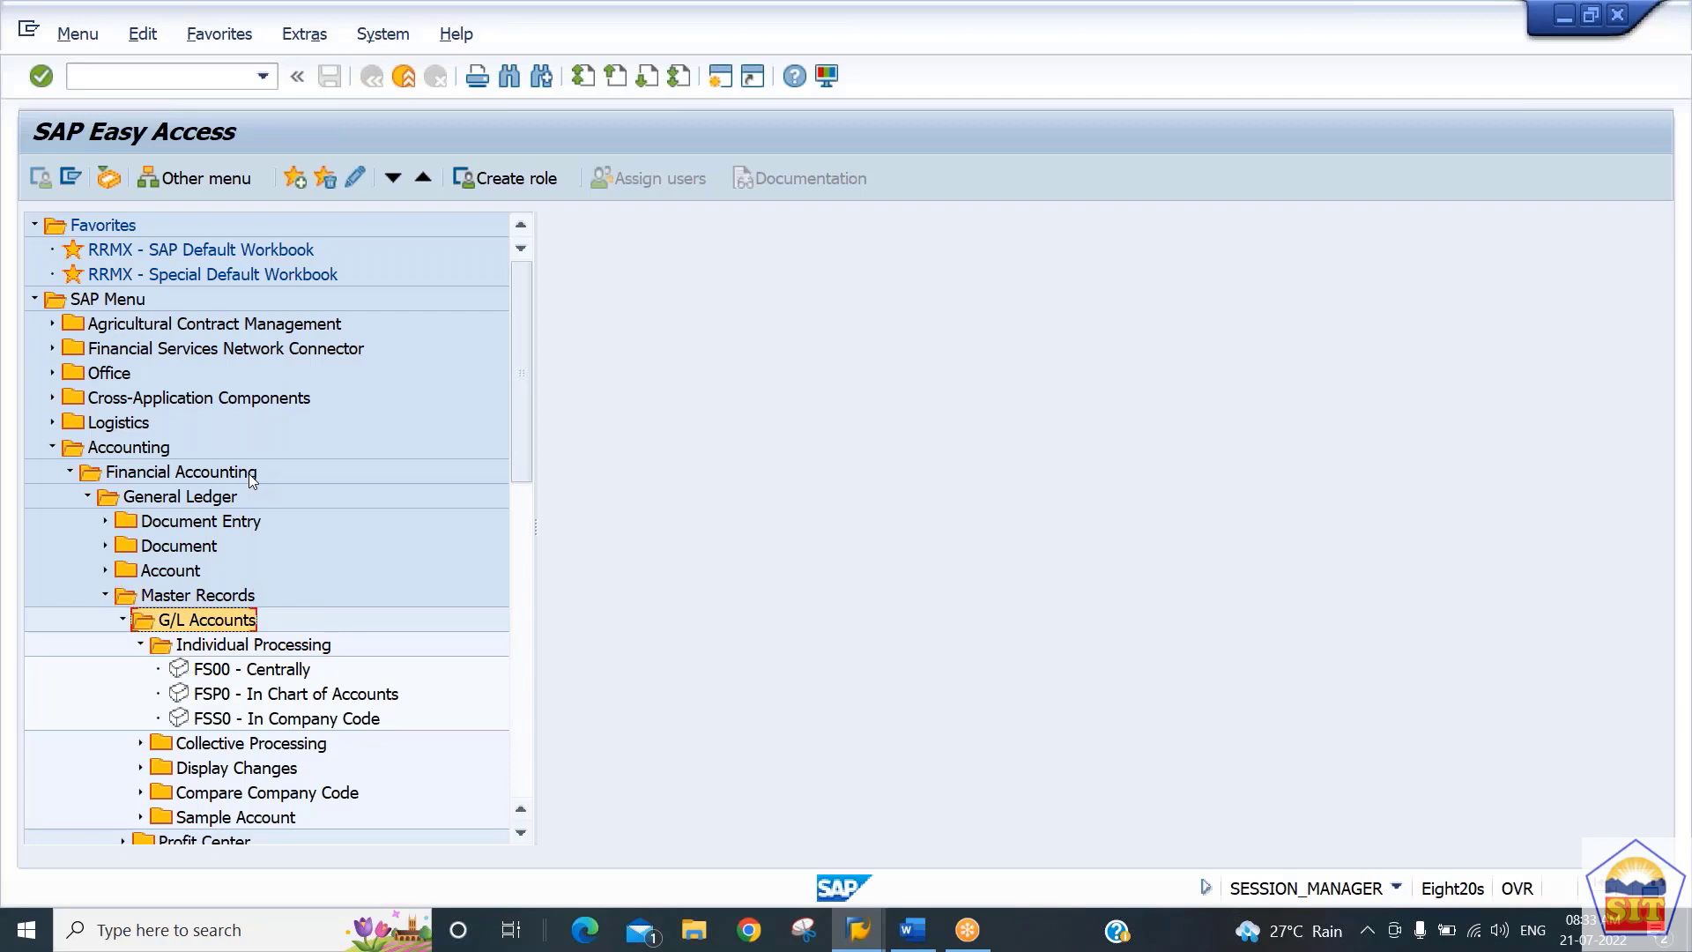
key(Up)
key(Left)
key(Up)
key(Up)
key(Up)
key(Right)
key(Down)
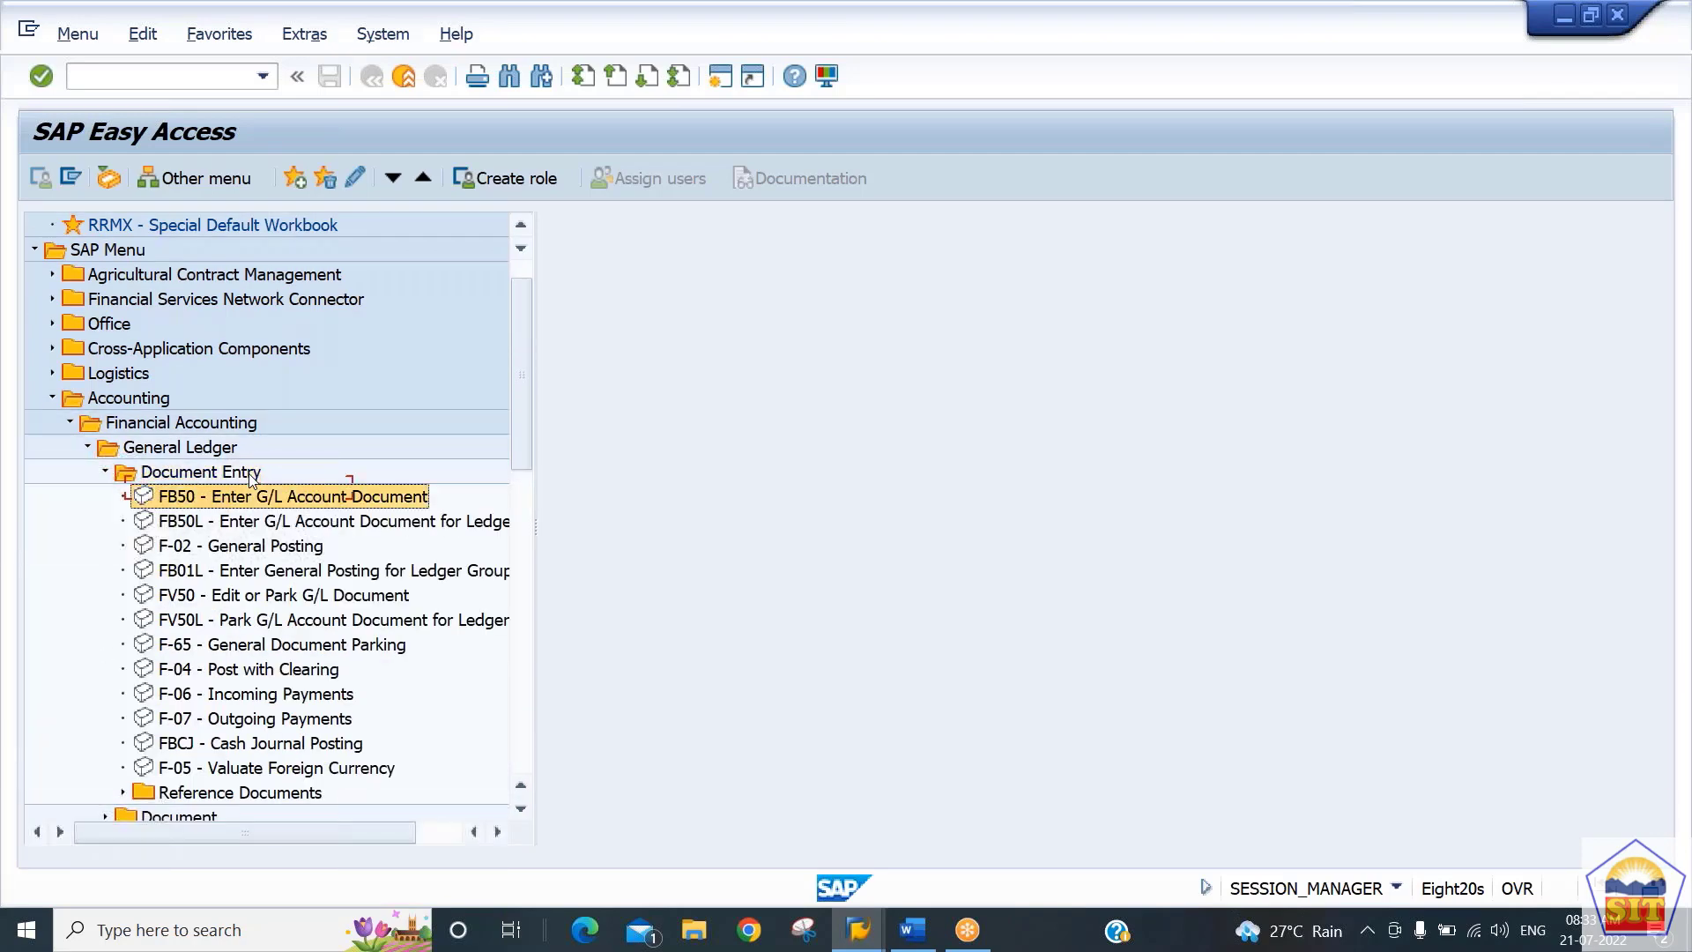
Open transaction FB50 - Enter G/L Account Document from the Document Entry folder
key(Down)
key(Down)
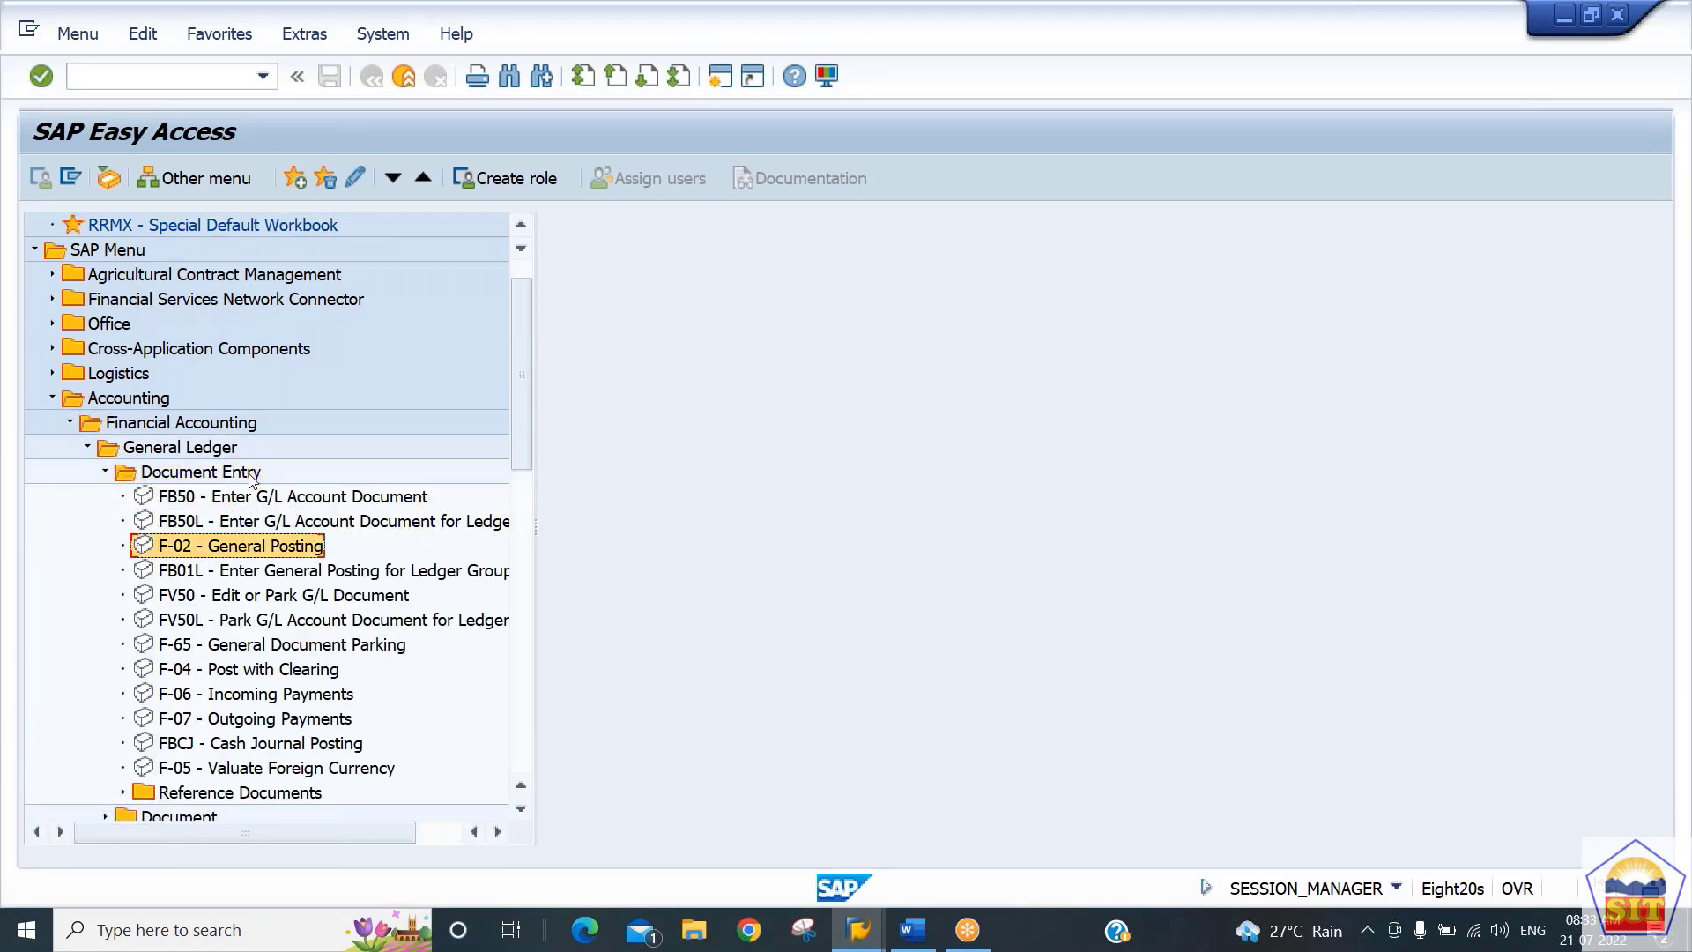
key(Up)
key(Up)
key(Down)
key(Down)
key(Up)
key(Up)
key(Down)
key(Up)
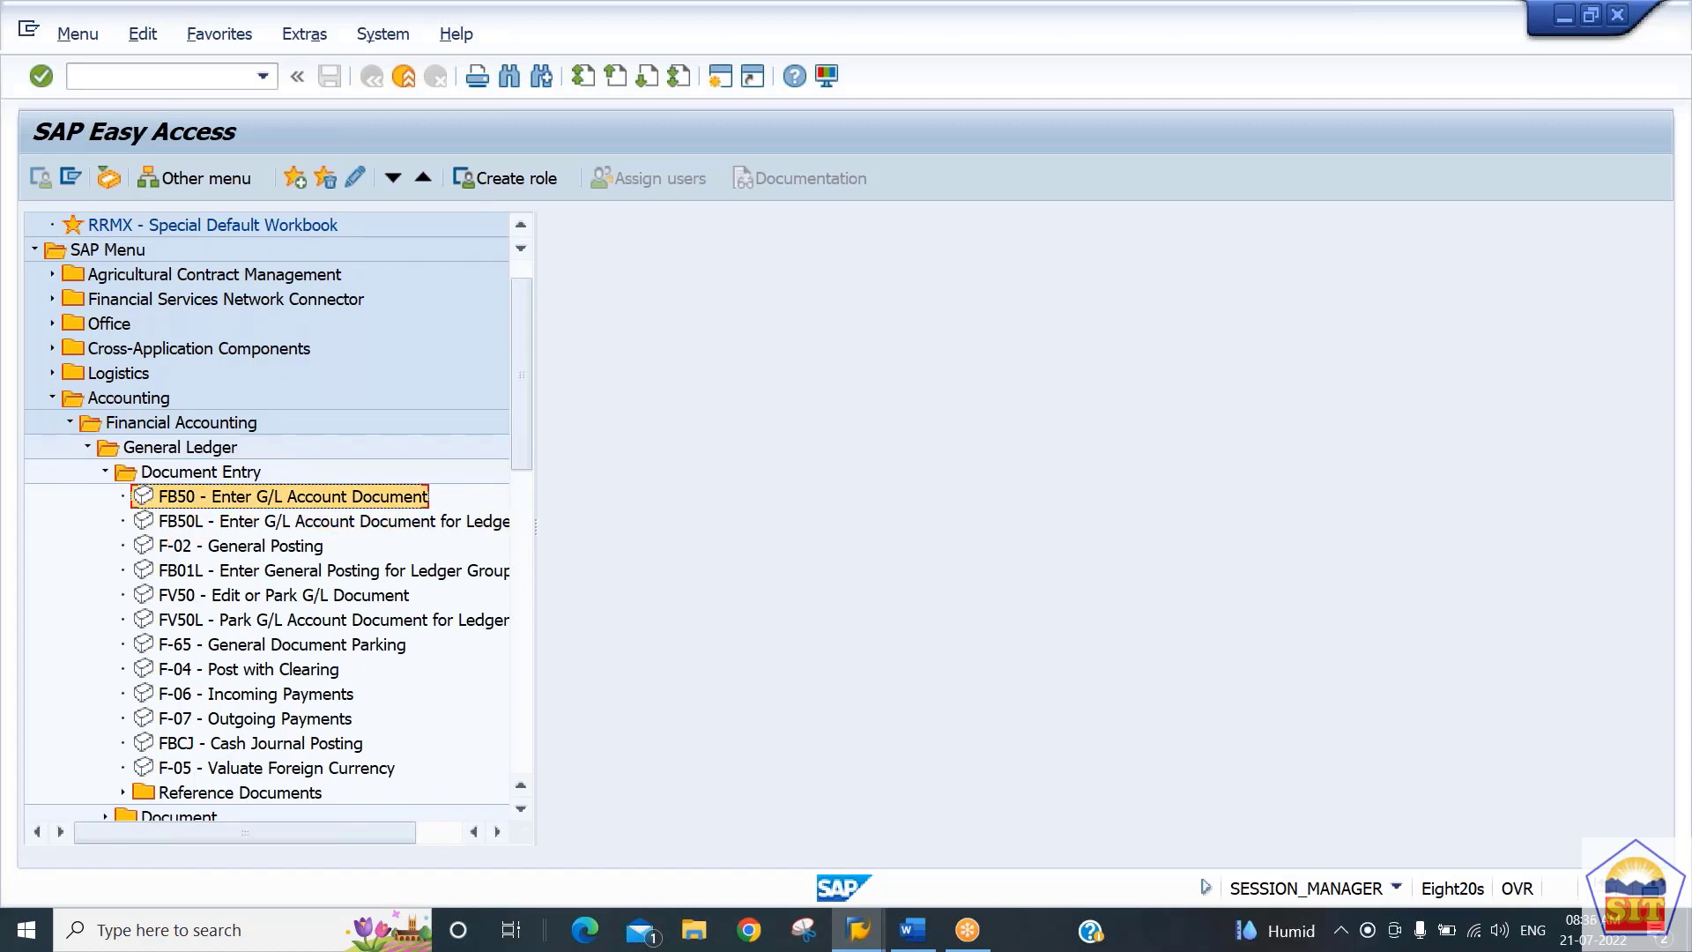
double_click(236, 506)
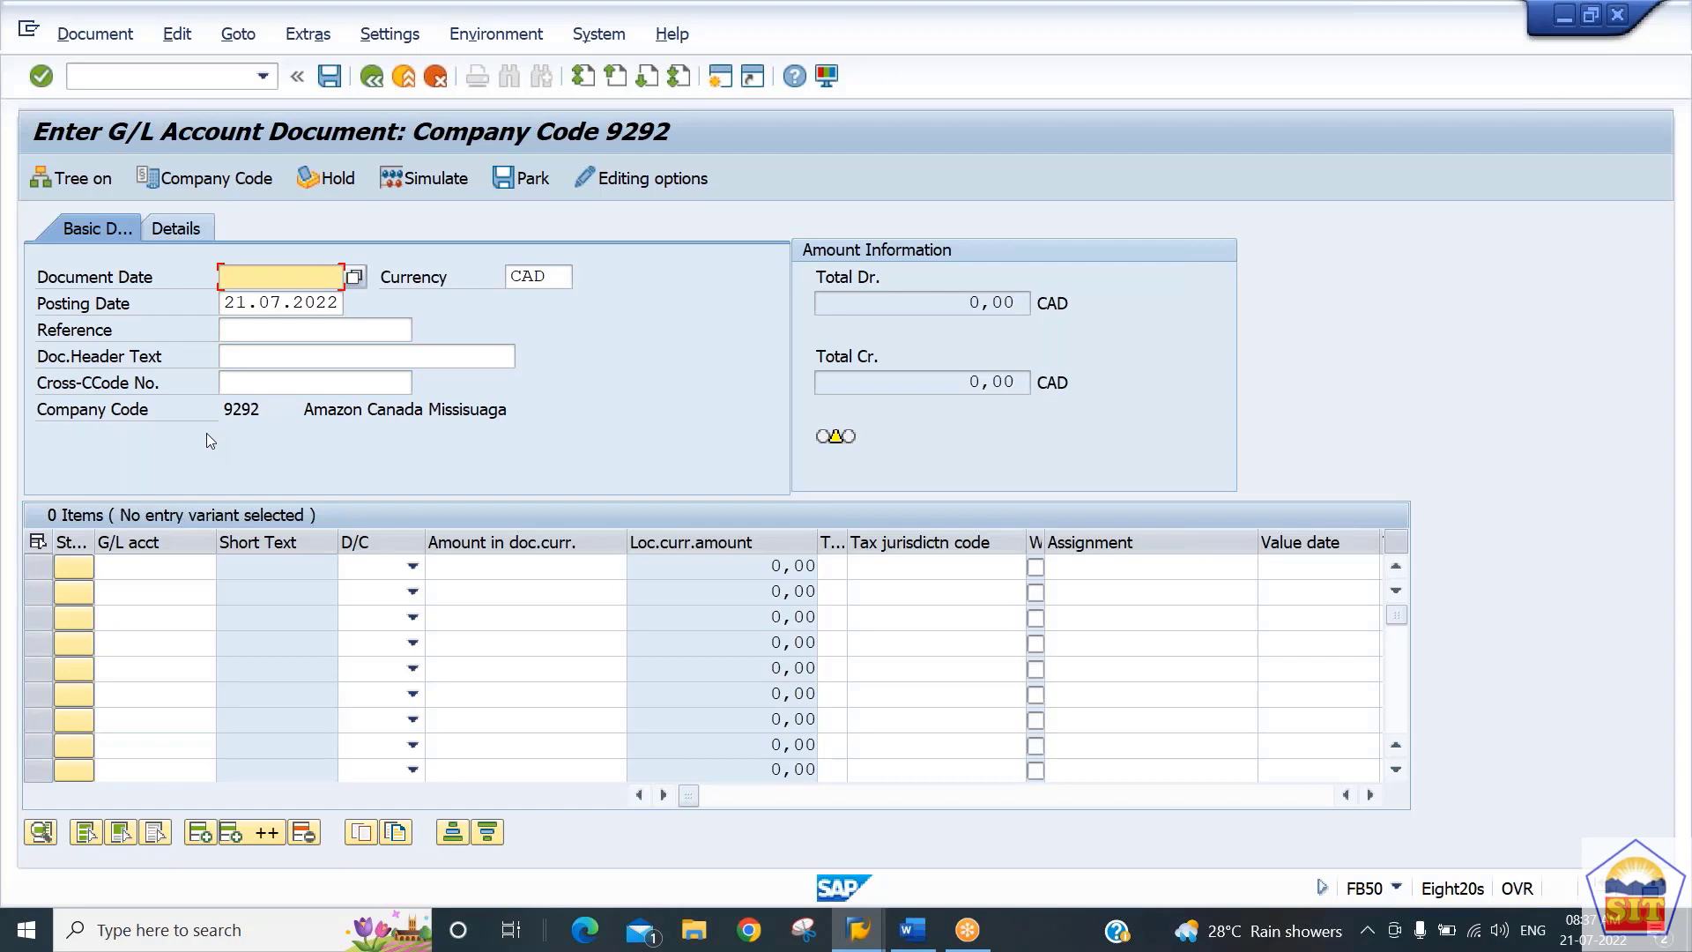
Examine the line item columns, from G/L account, D/C and amount through assignment, cost center, profit center, fund, cost object and network
click(119, 574)
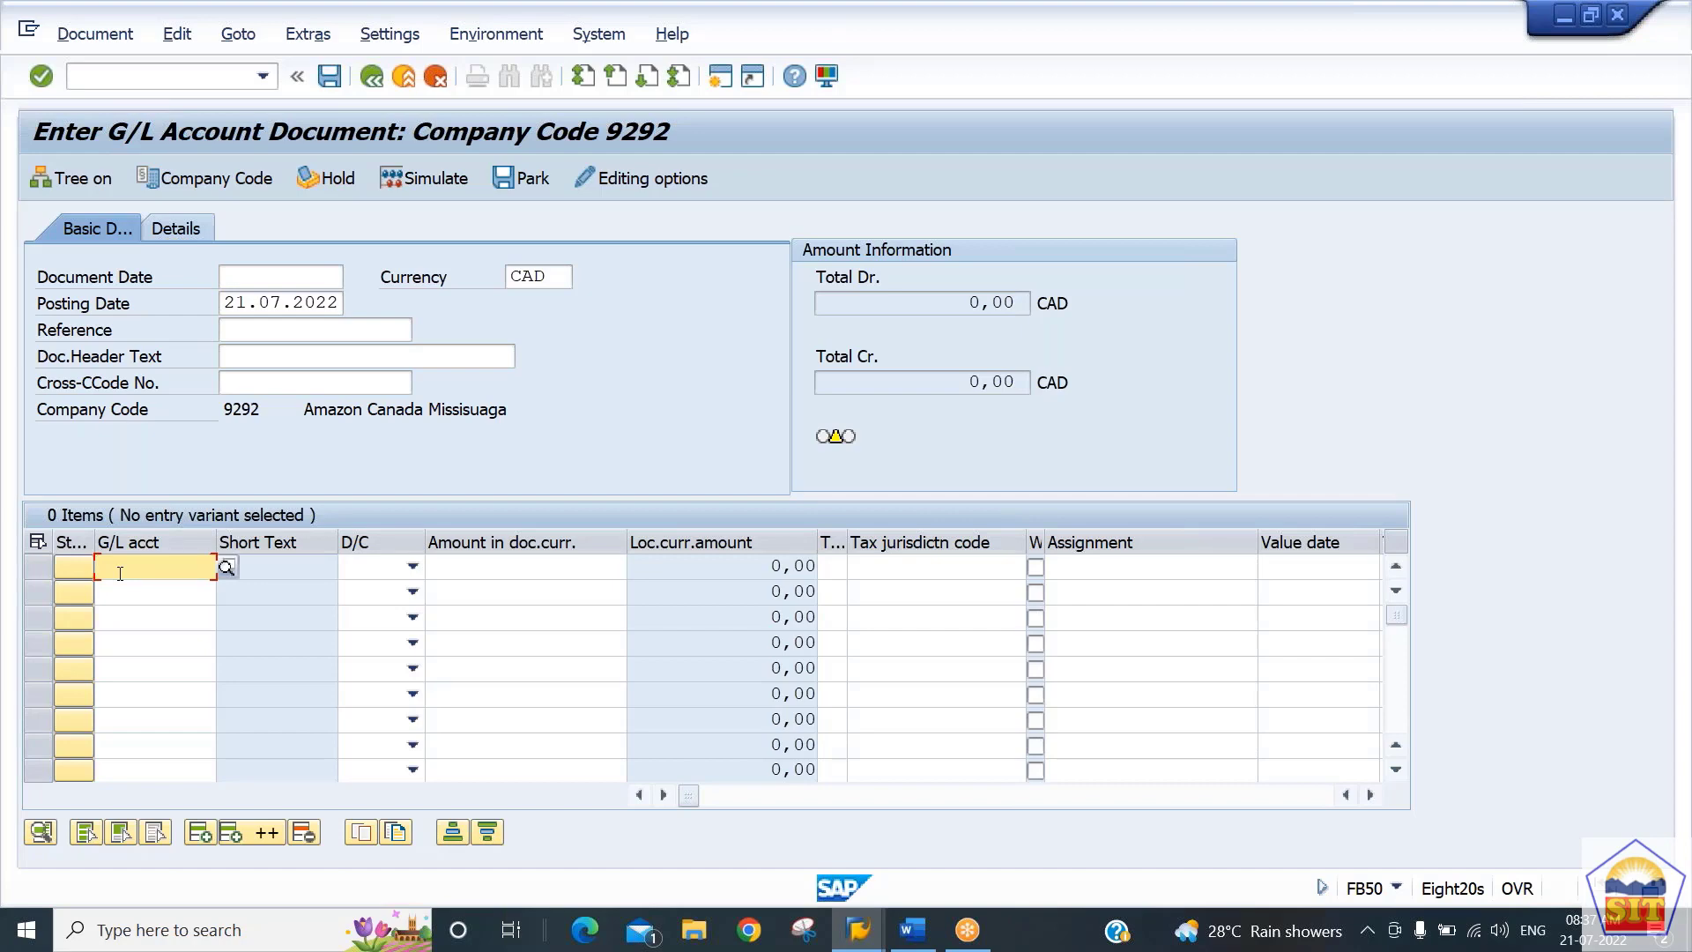
click(377, 569)
click(374, 575)
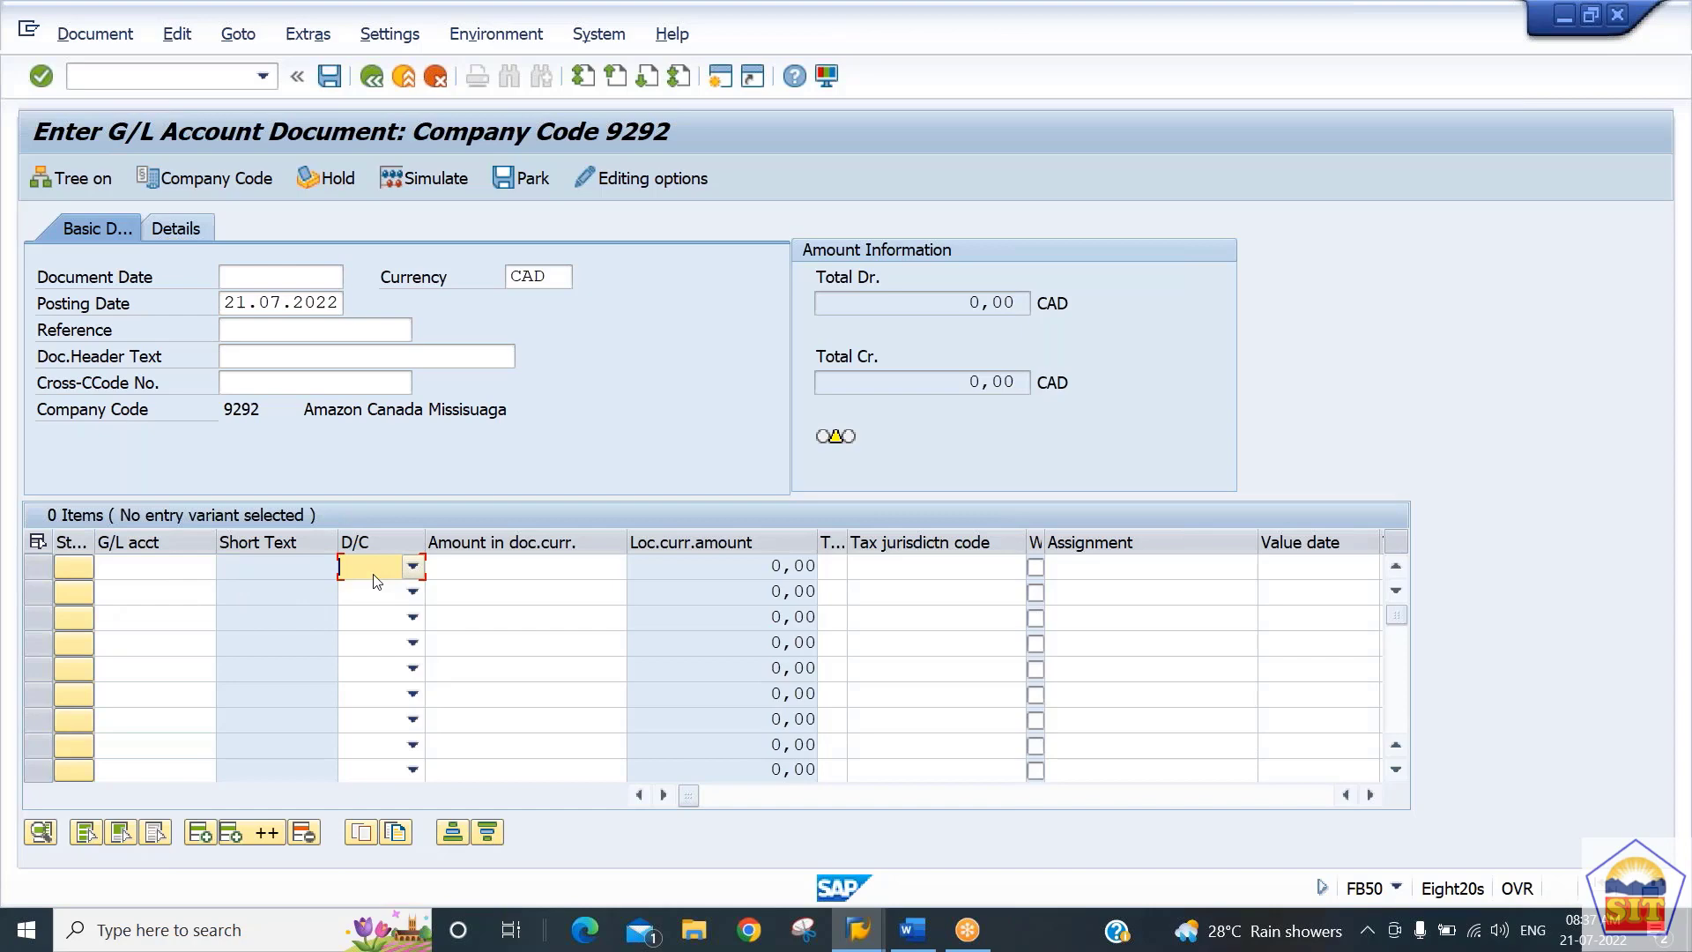
click(1371, 795)
click(1371, 795)
click(1371, 795)
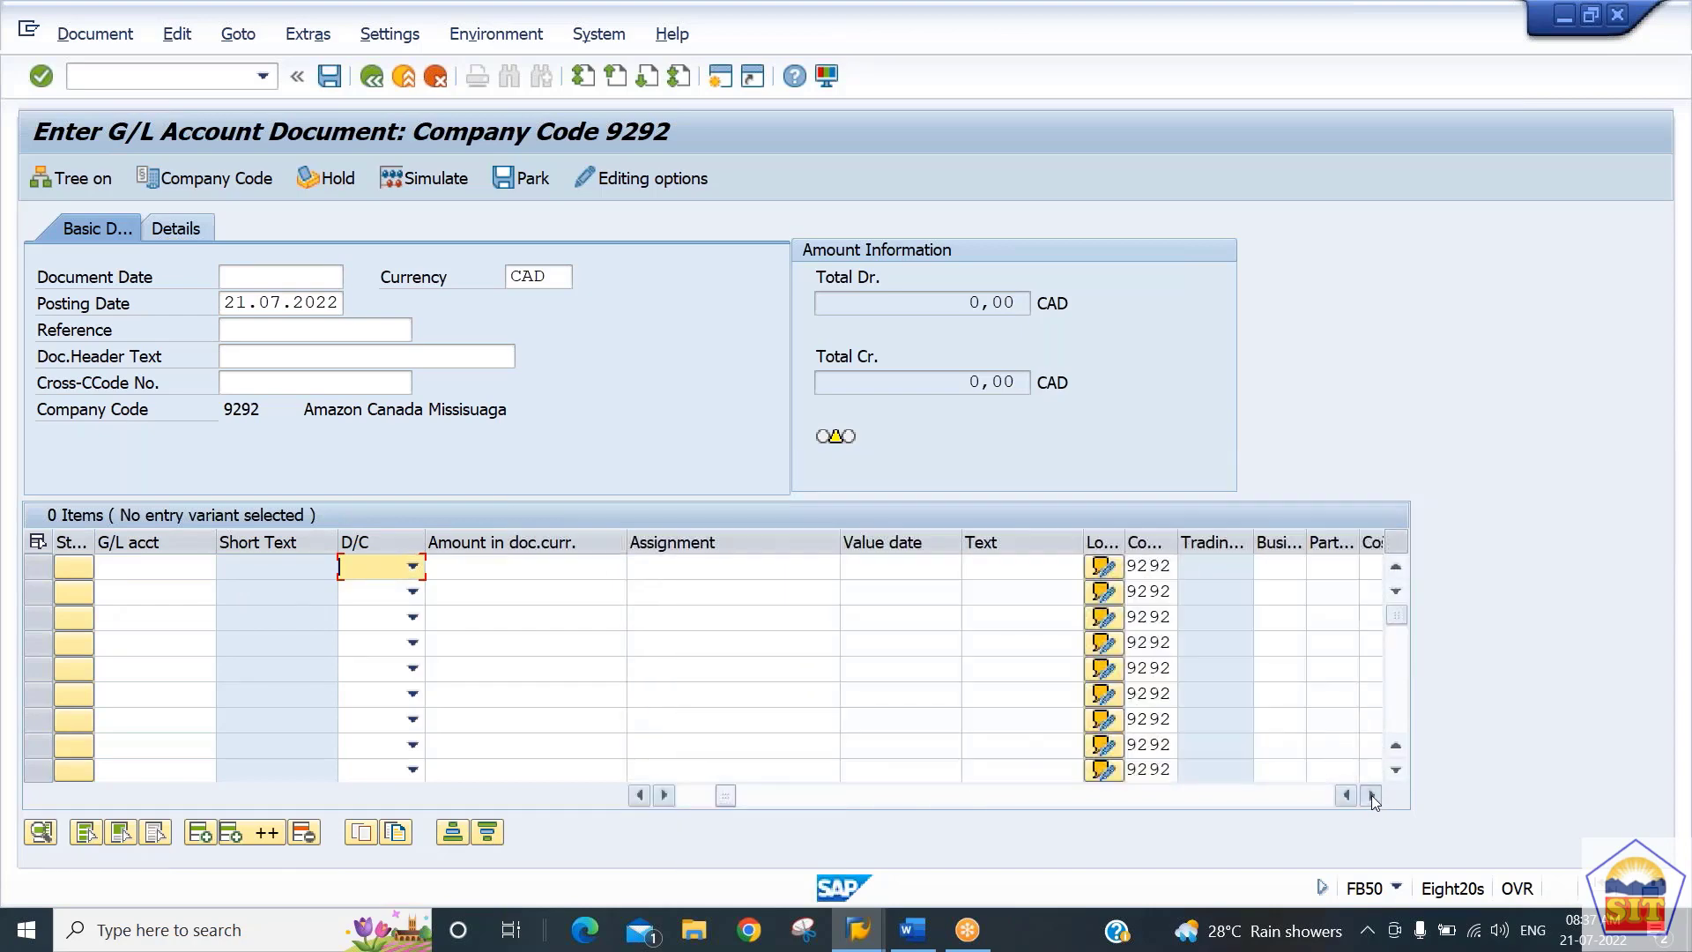
click(1371, 795)
click(1371, 795)
click(1371, 794)
click(1371, 795)
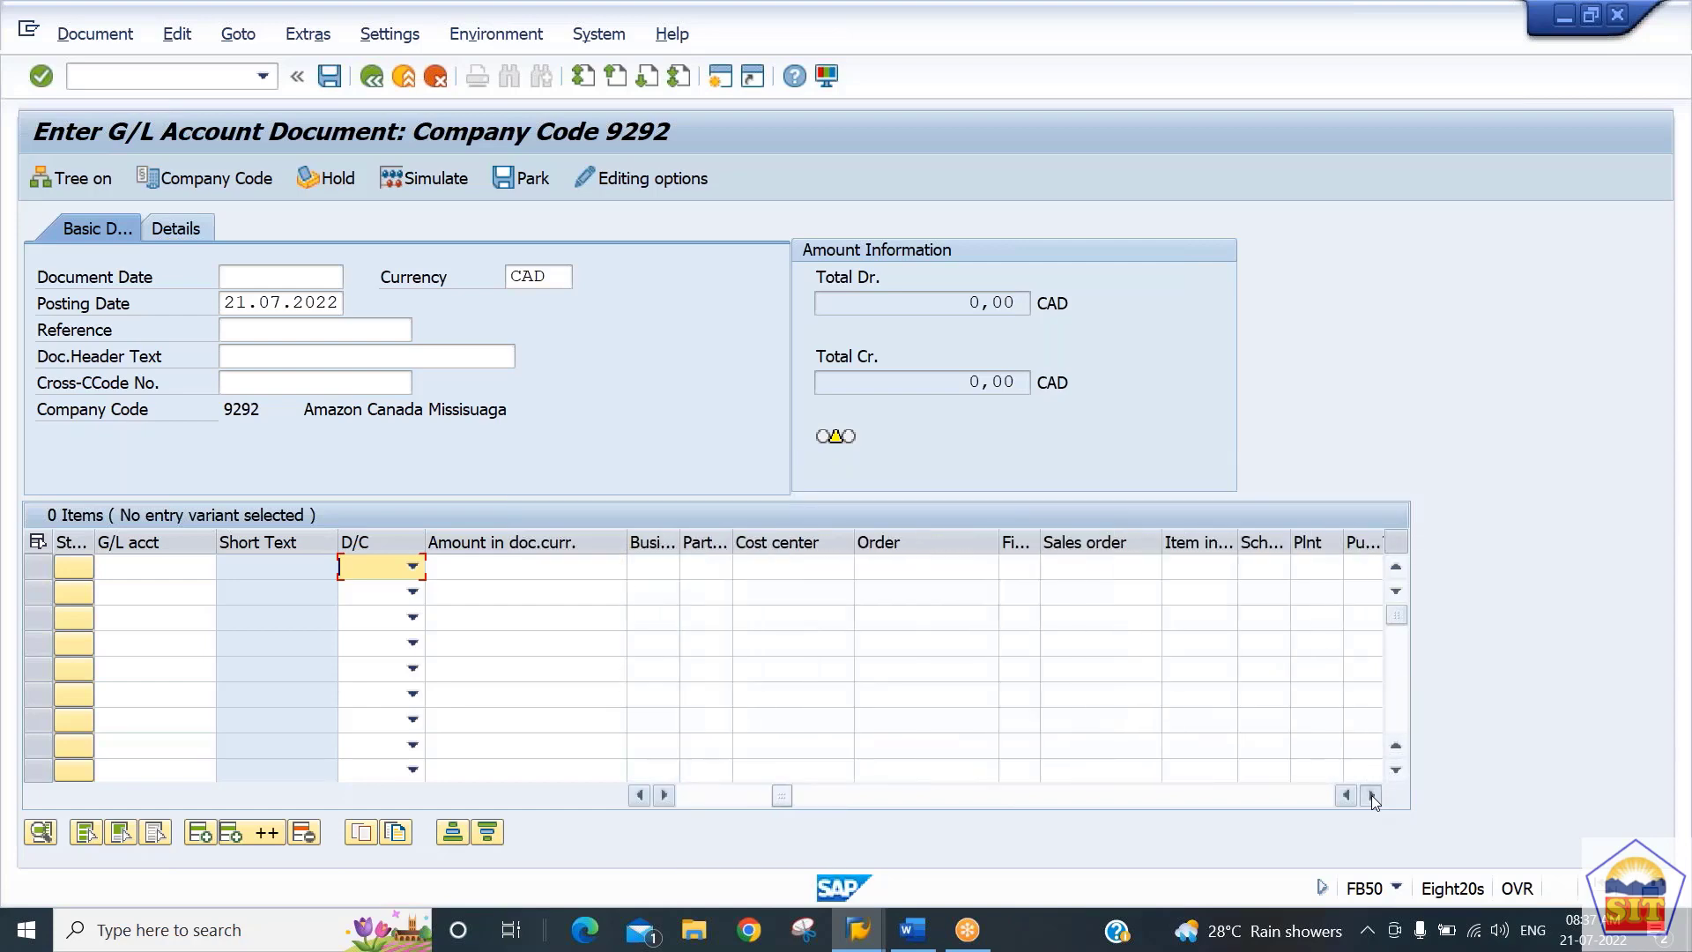
click(1371, 795)
click(1371, 795)
click(1371, 795)
click(1371, 795)
click(1371, 795)
click(1371, 795)
click(1371, 794)
click(1371, 795)
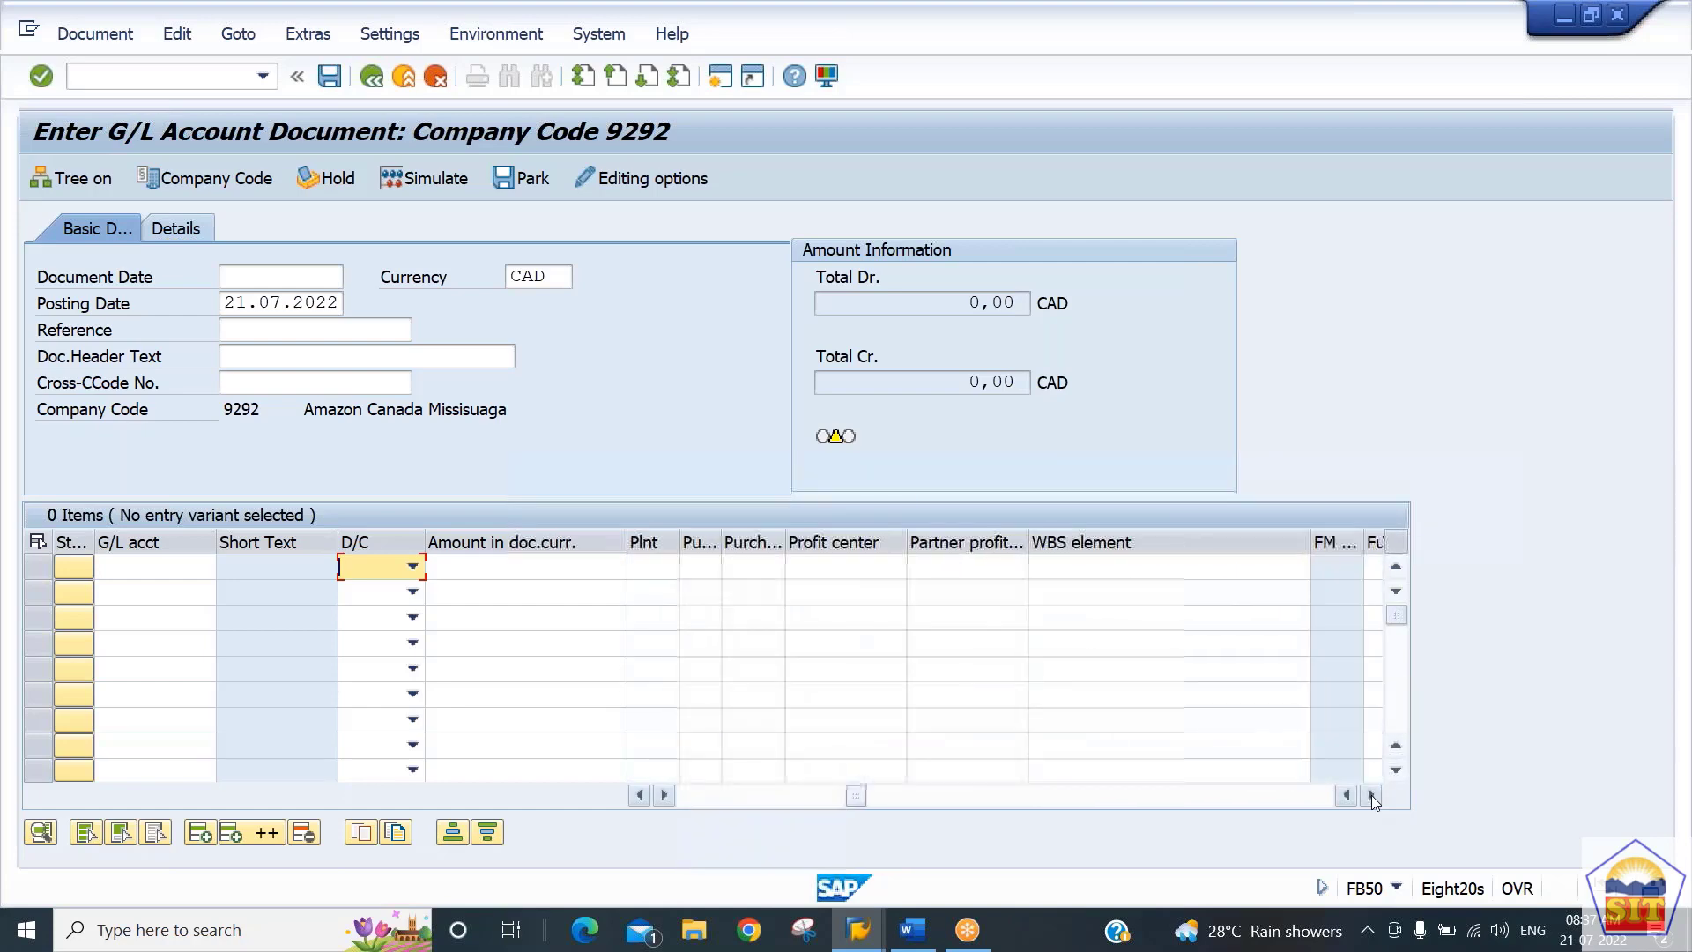
click(1371, 794)
click(1371, 795)
click(1371, 795)
click(1371, 795)
click(1371, 795)
click(1371, 795)
click(1371, 795)
click(1371, 795)
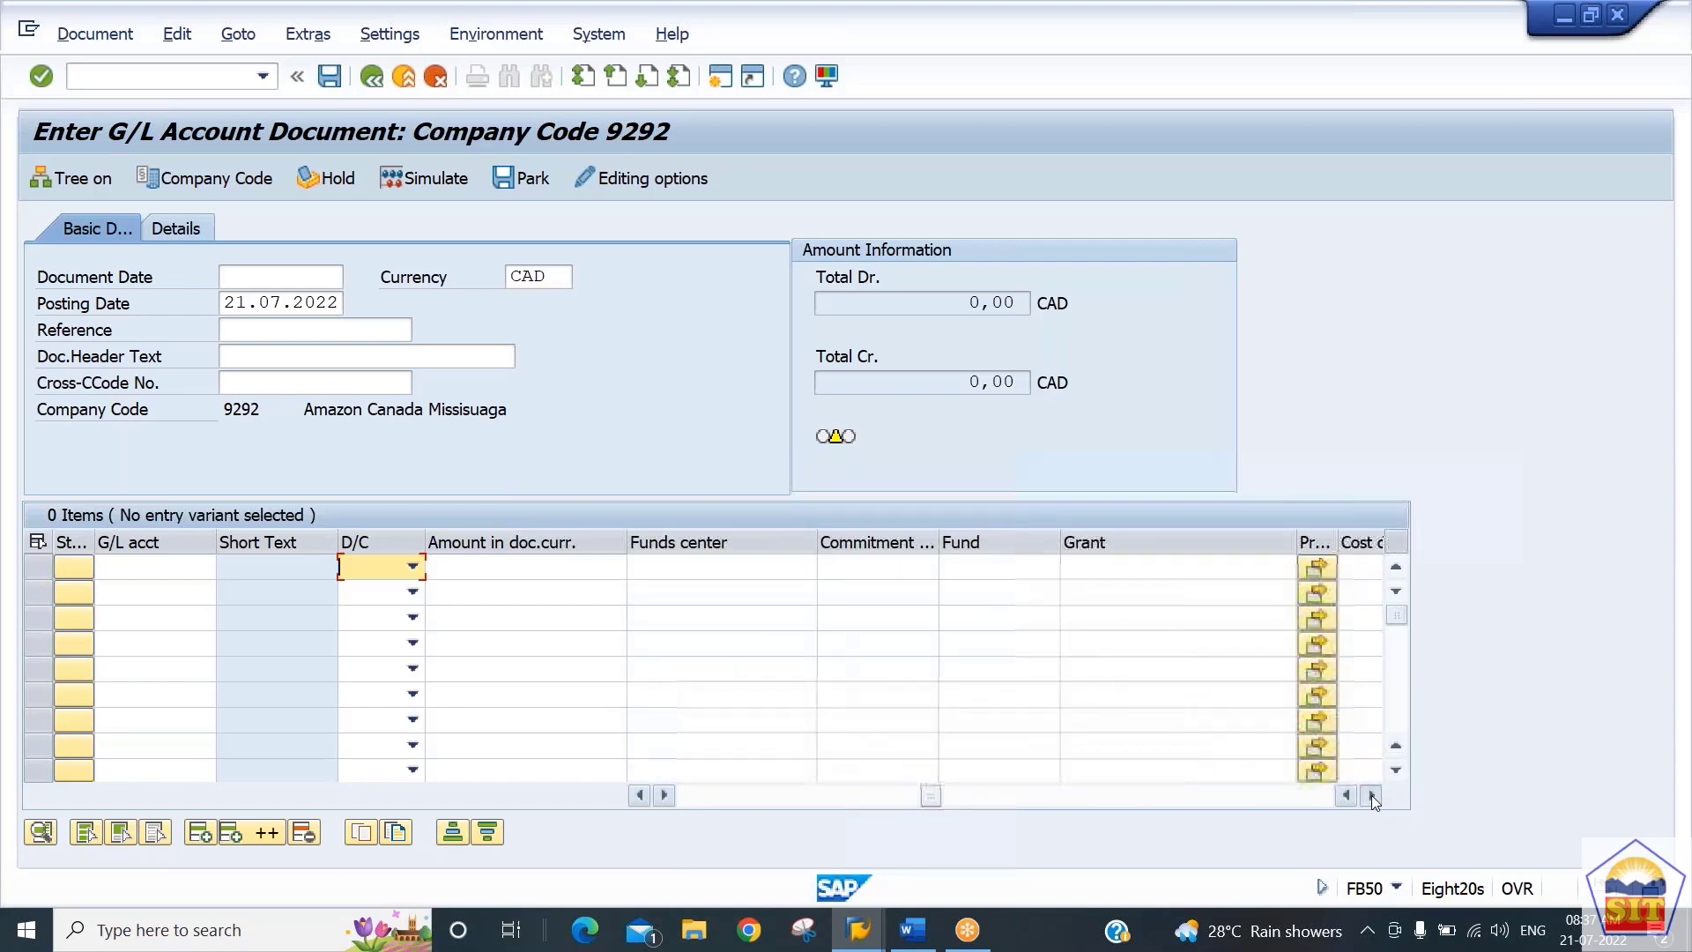
click(1371, 795)
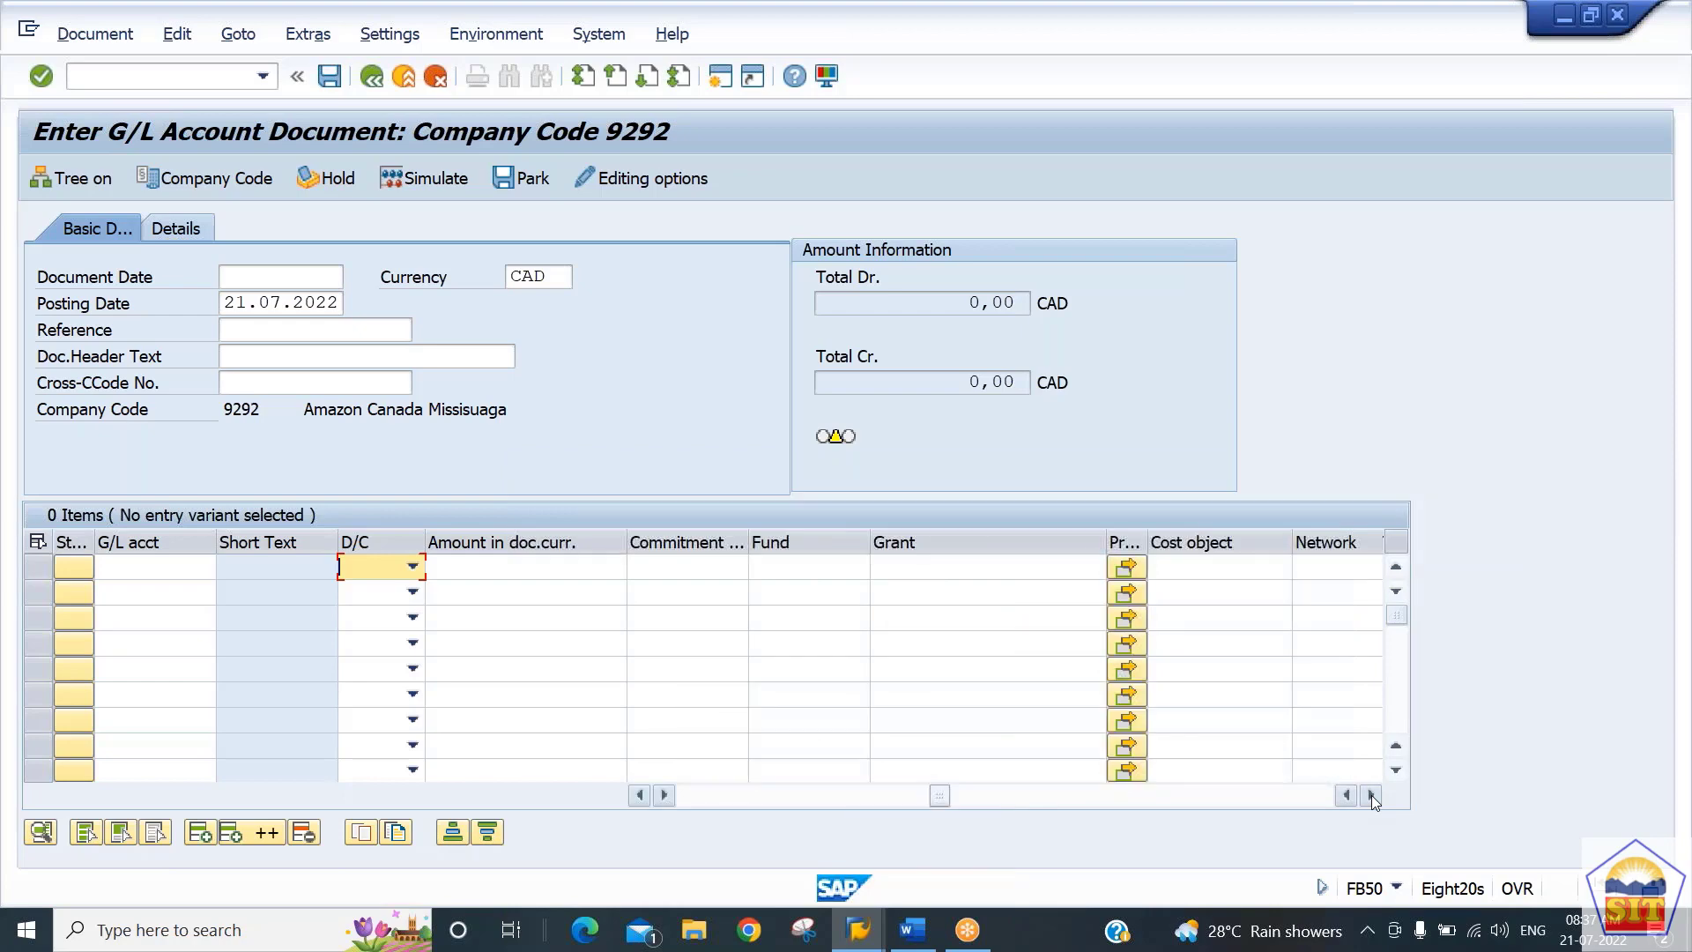
click(721, 798)
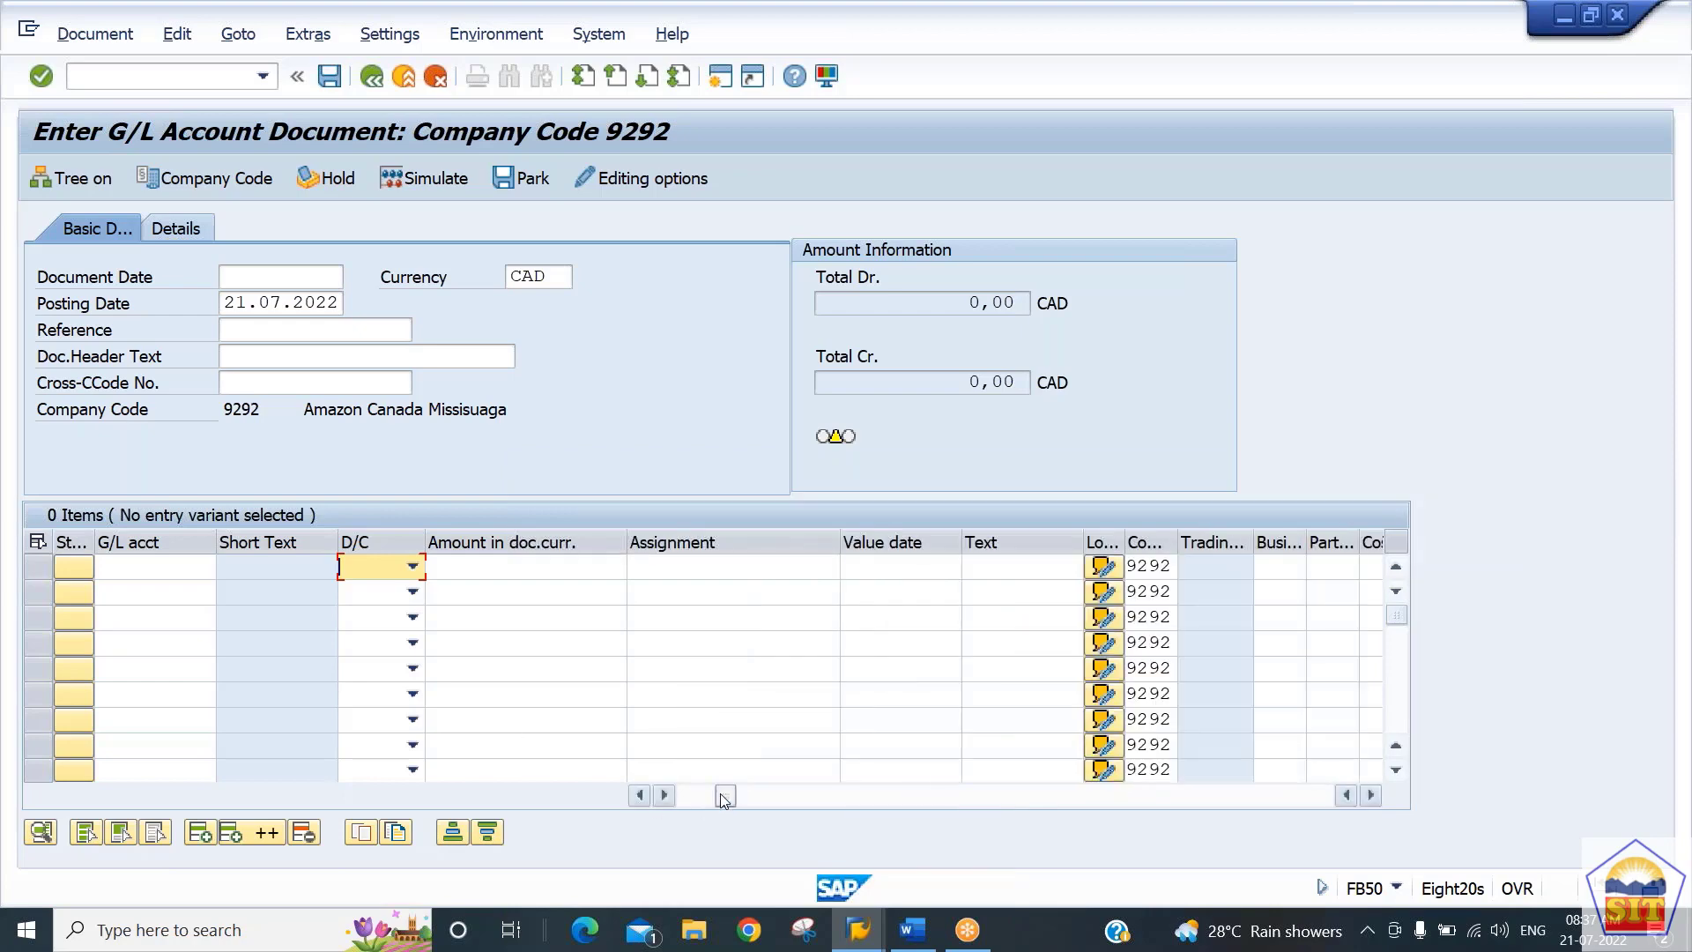
drag(721, 798, 706, 798)
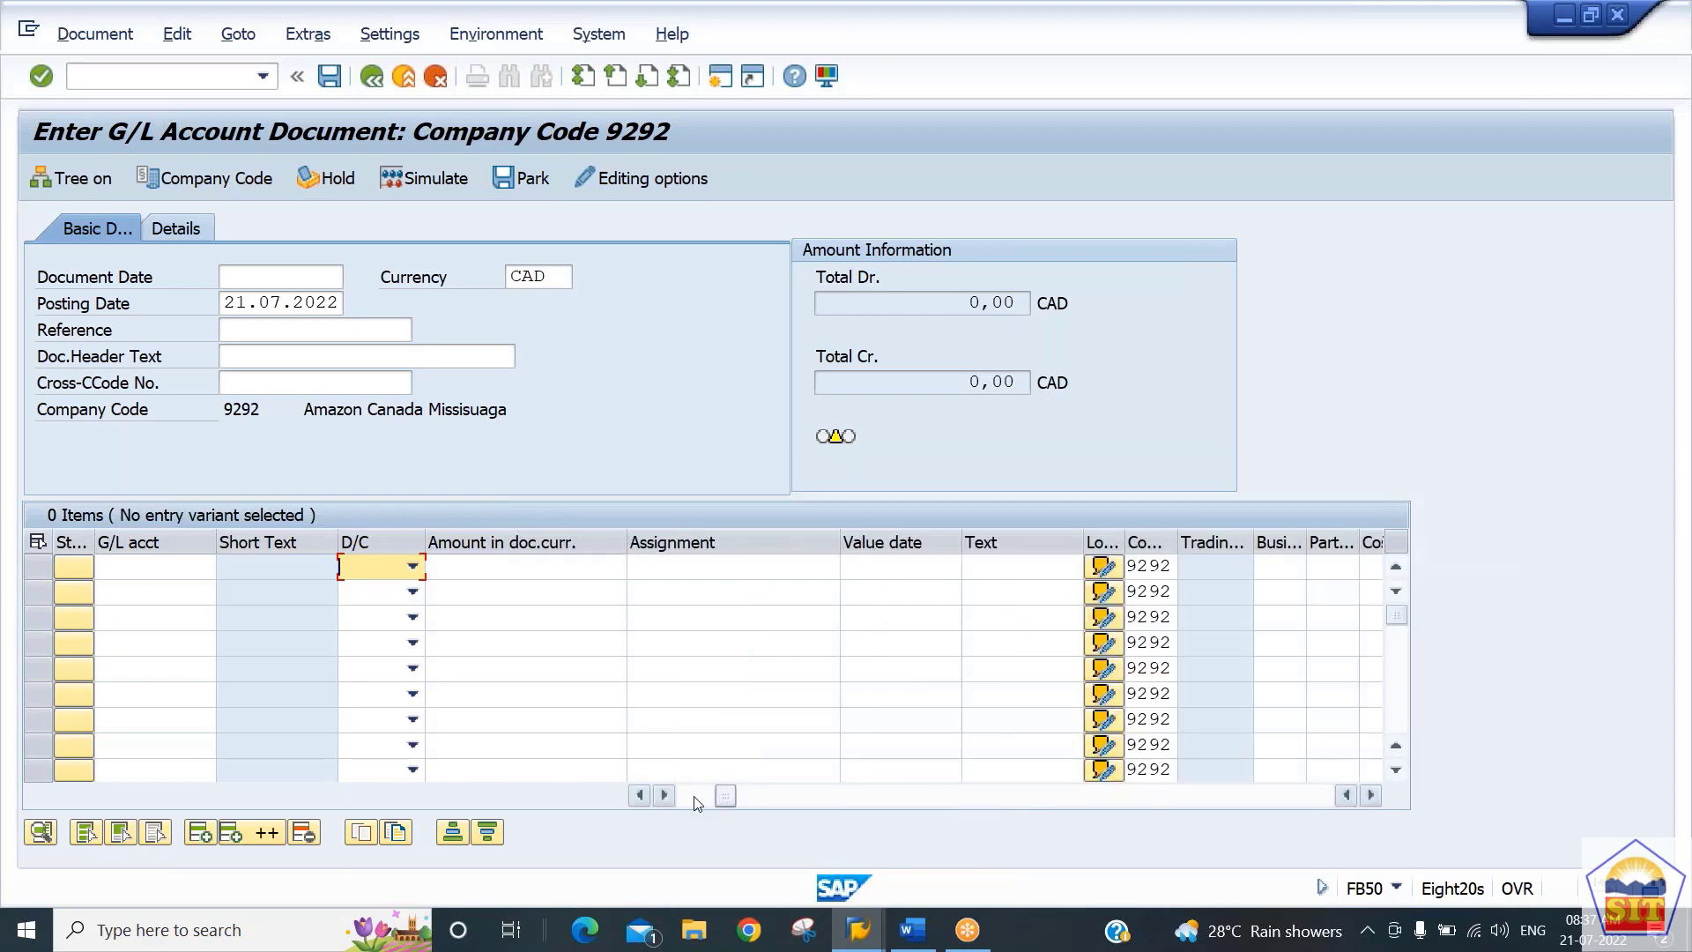
Change the company code of the G/L document entry to 10IN
double_click(226, 410)
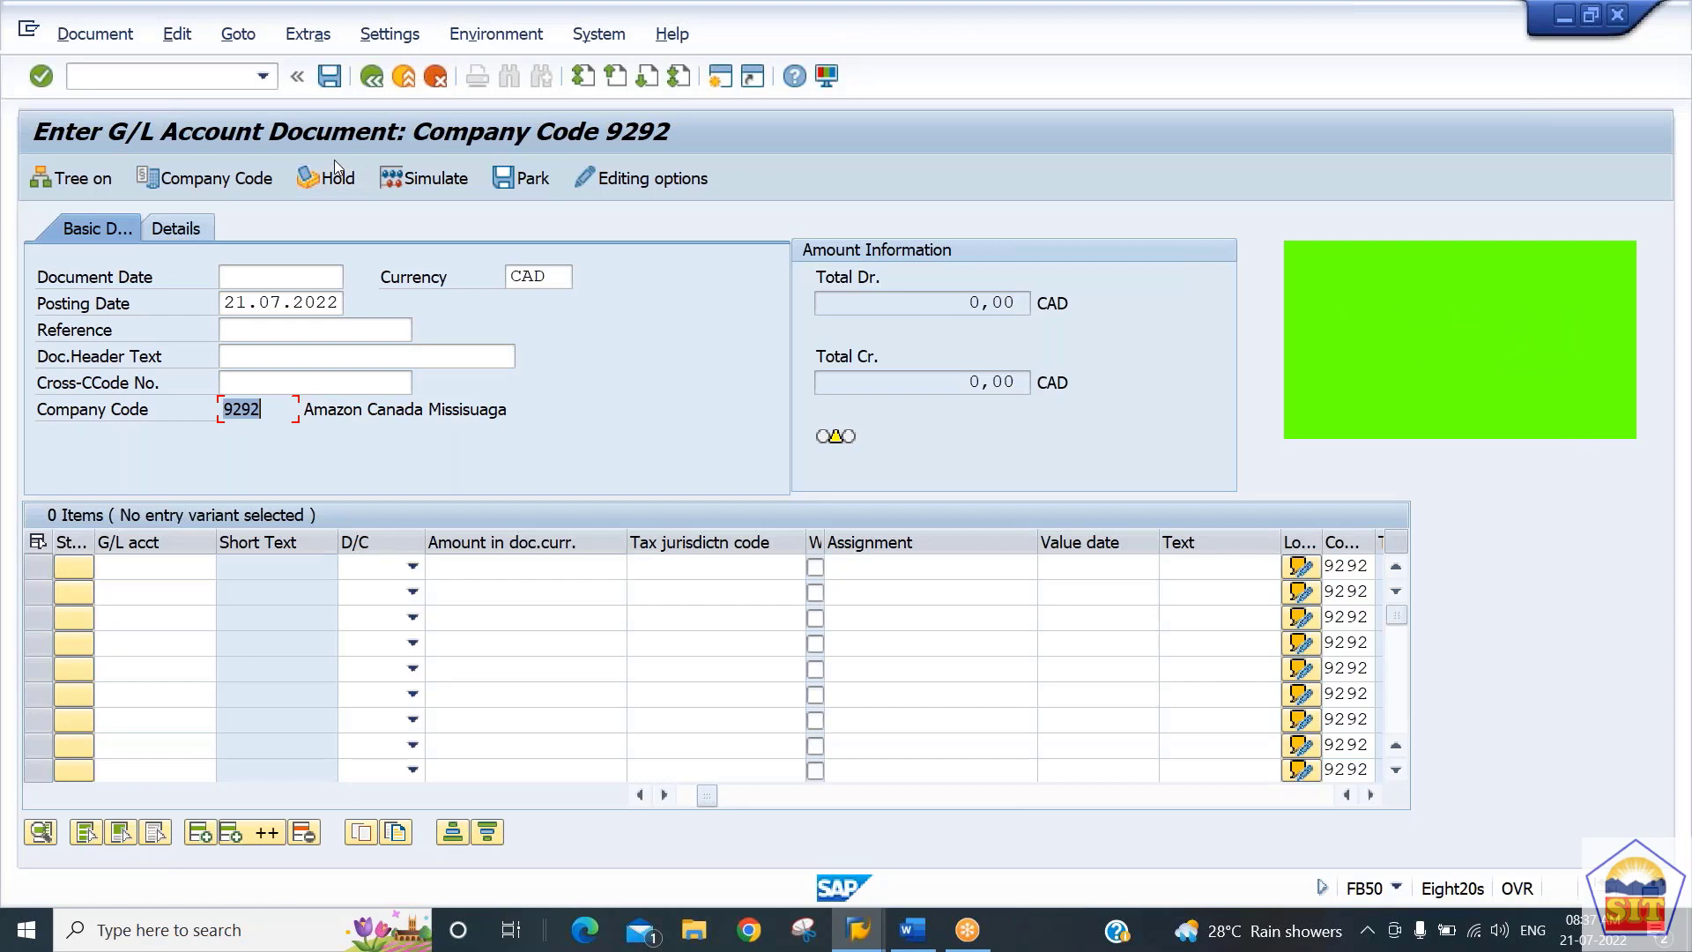
click(200, 179)
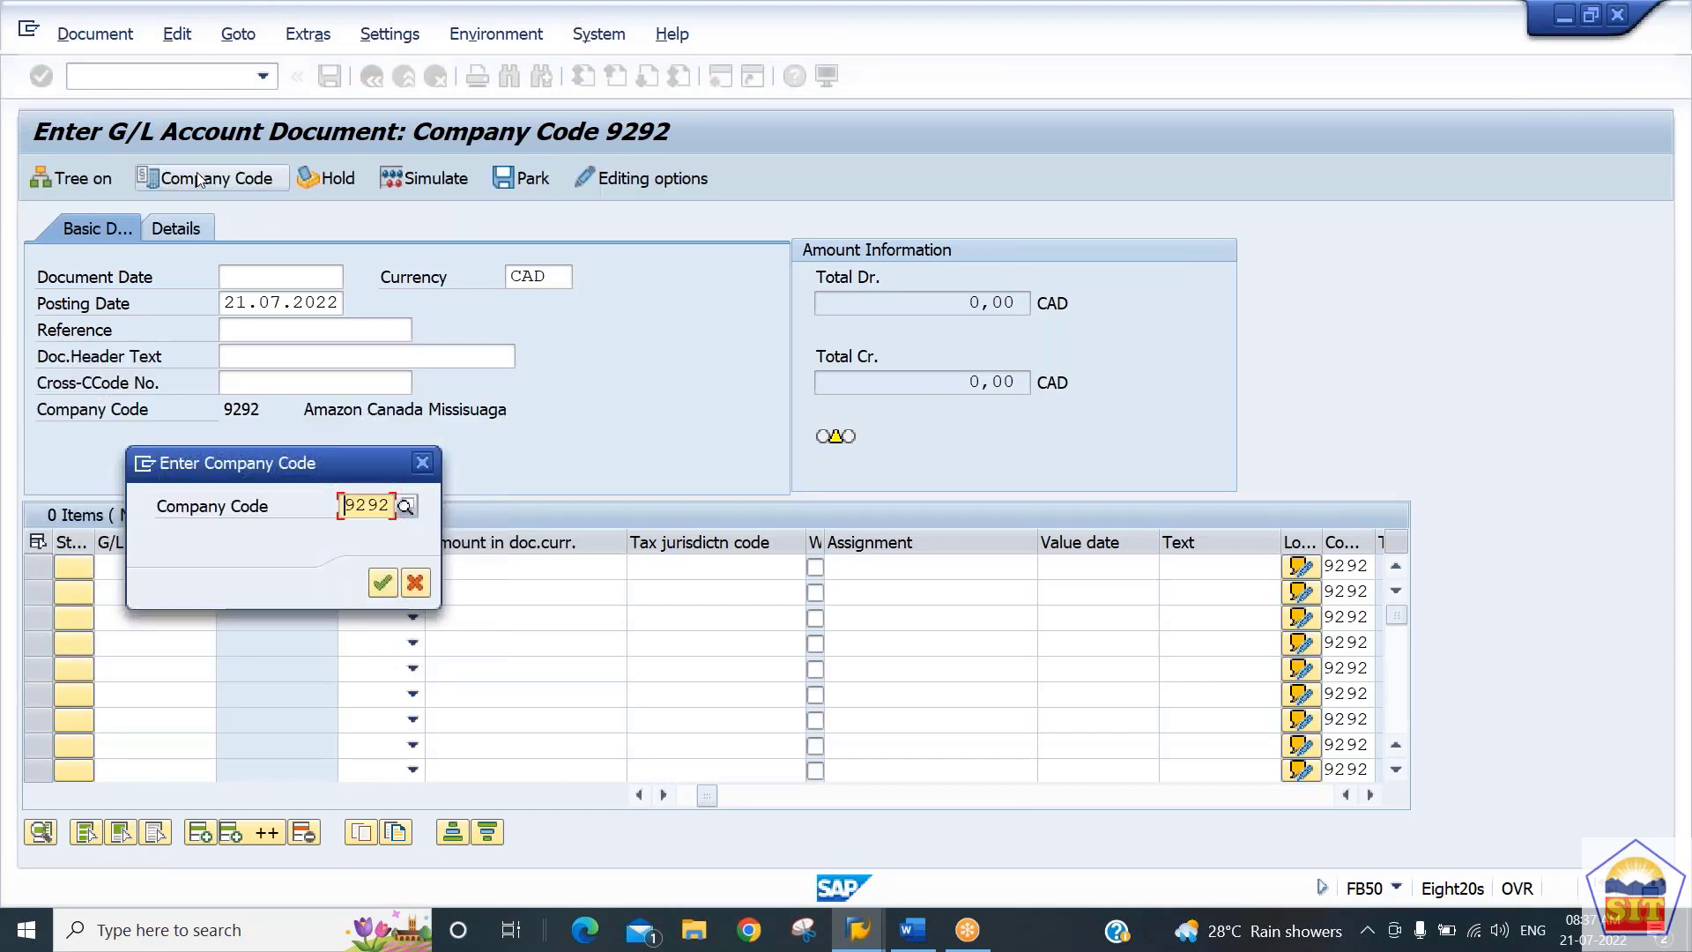
text(10in)
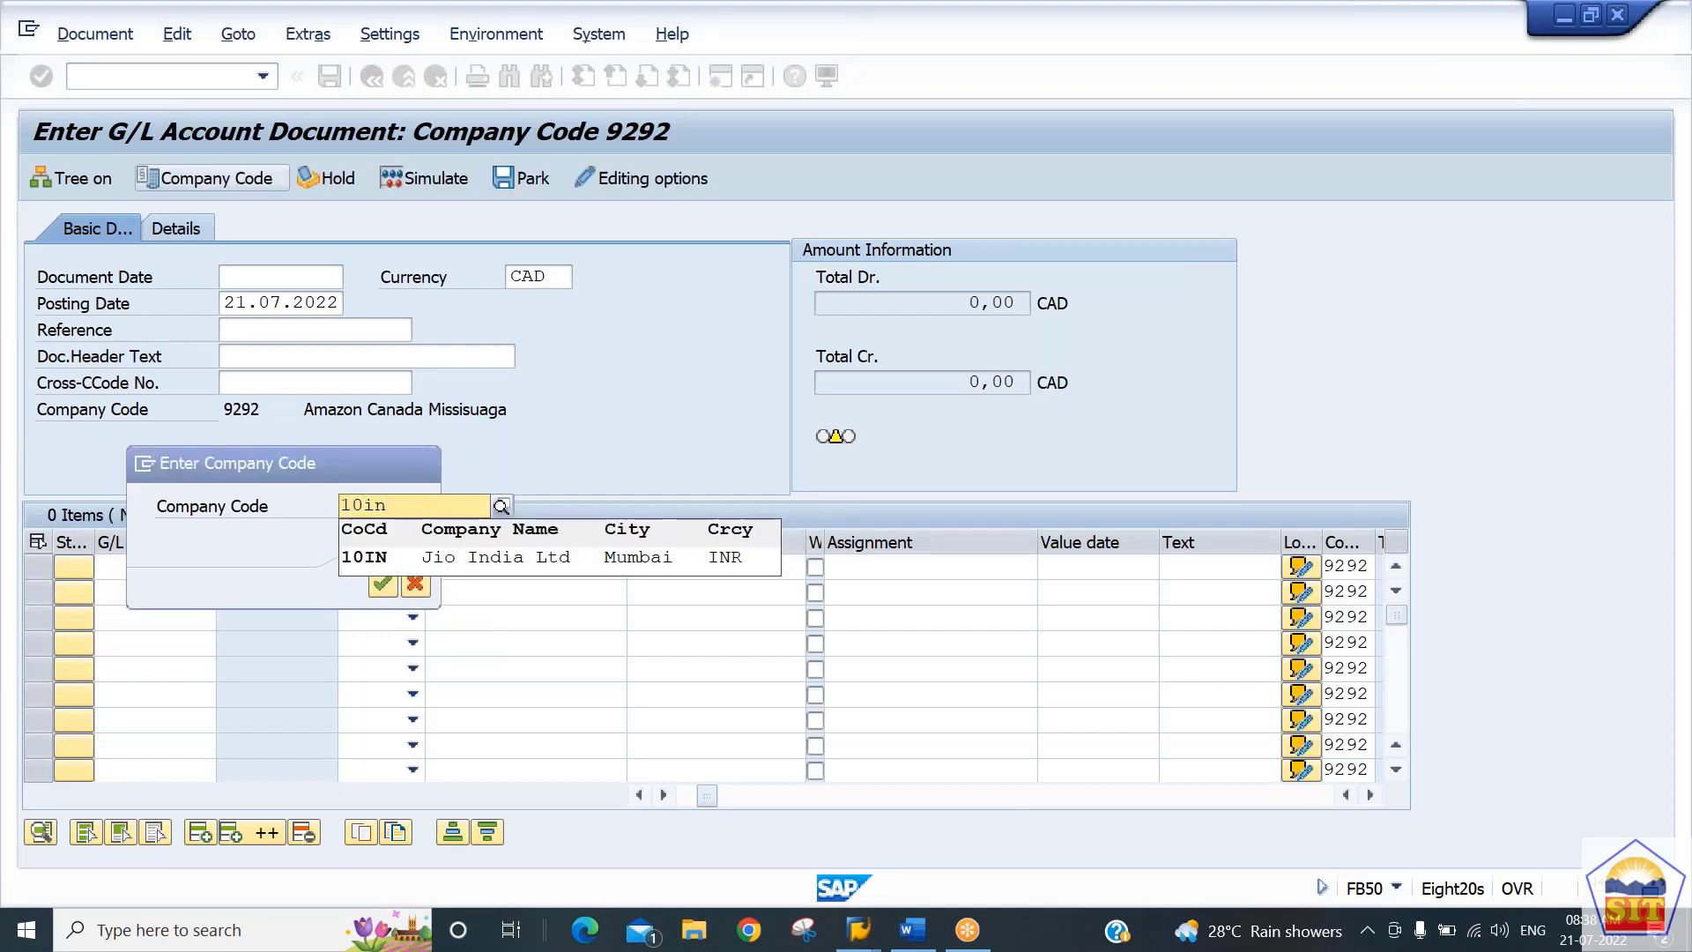
key(Return)
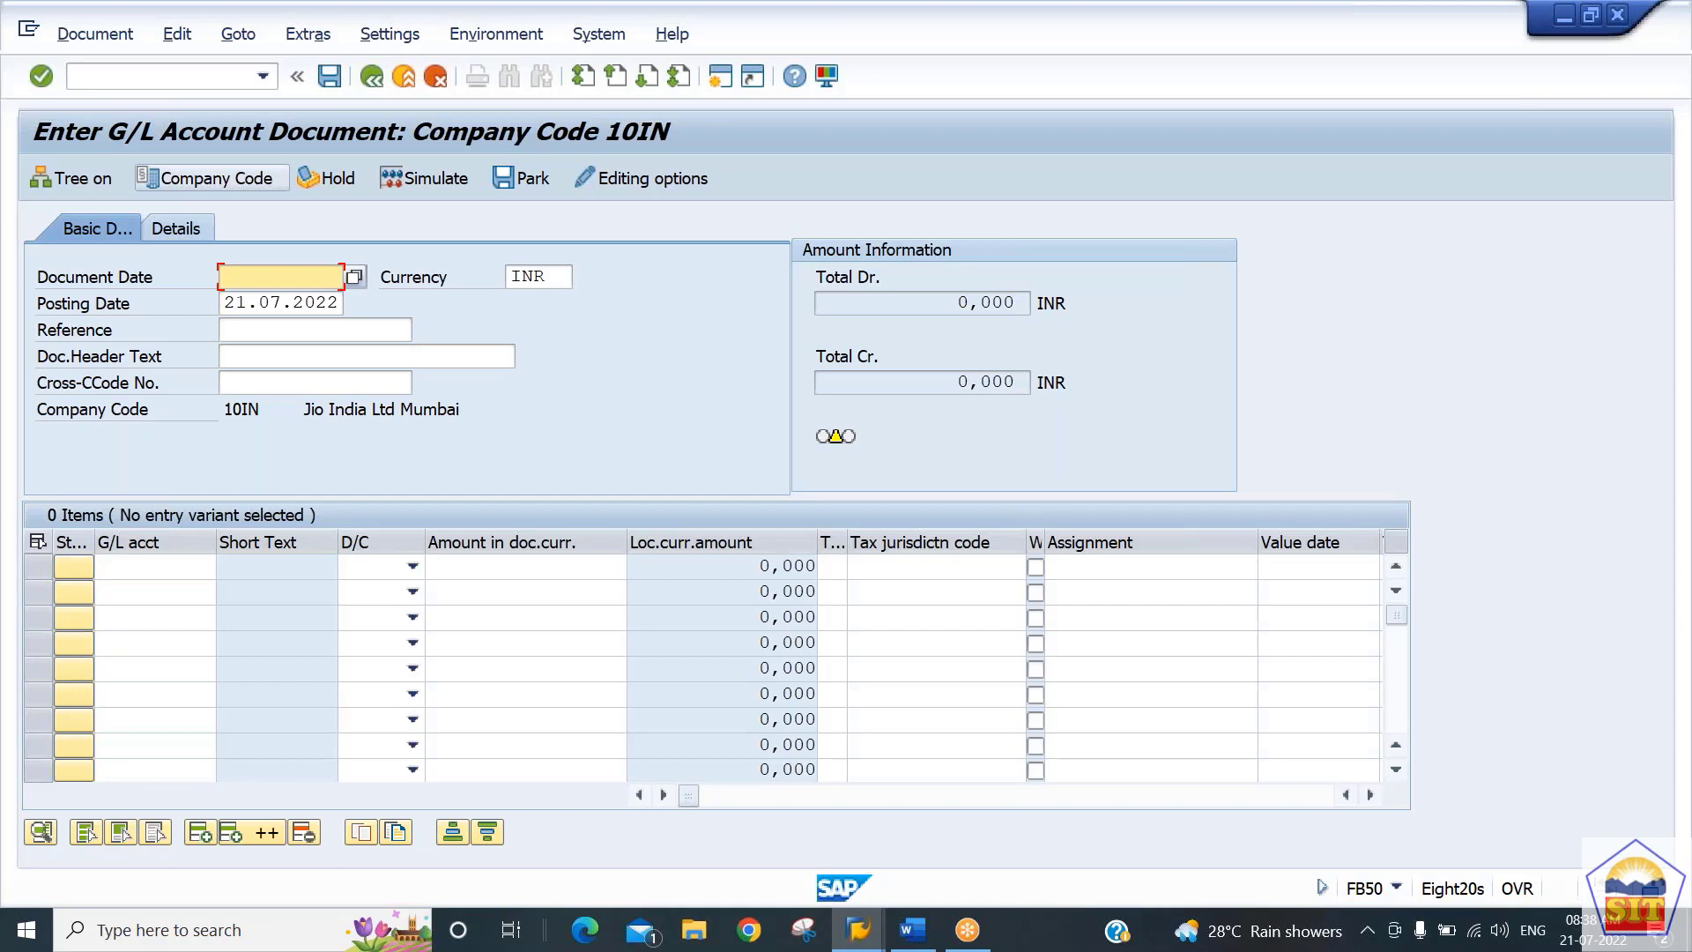
Examine the Document Date, Currency and Posting Date fields in the document header
key(Tab)
key(Tab)
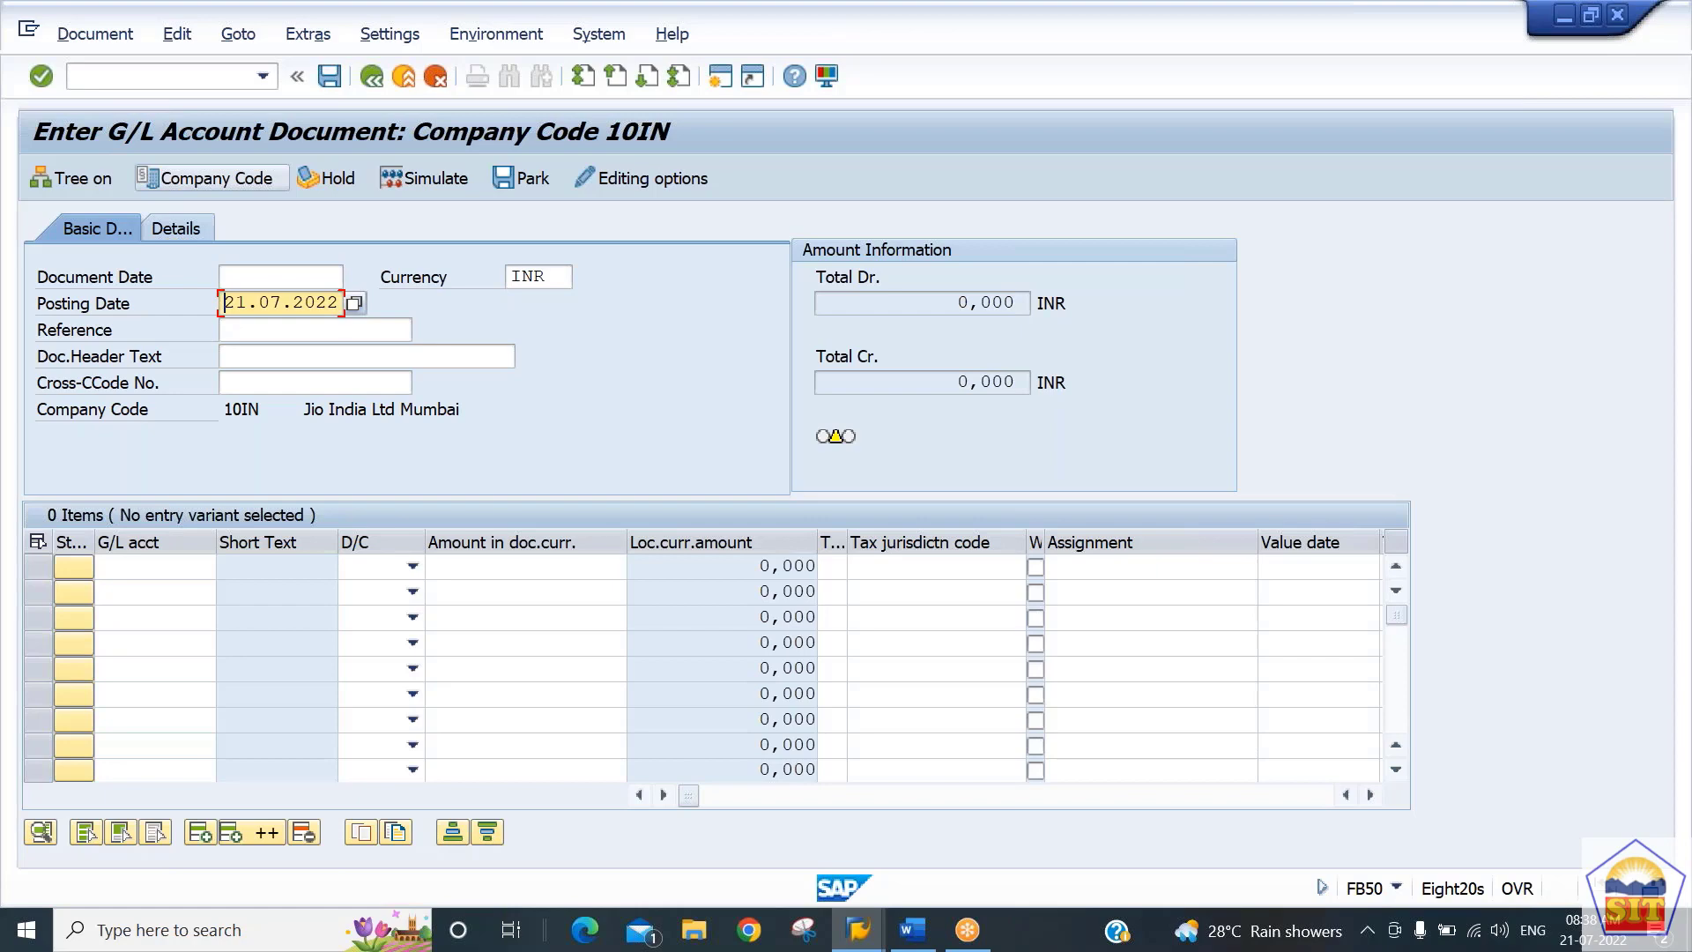
click(513, 276)
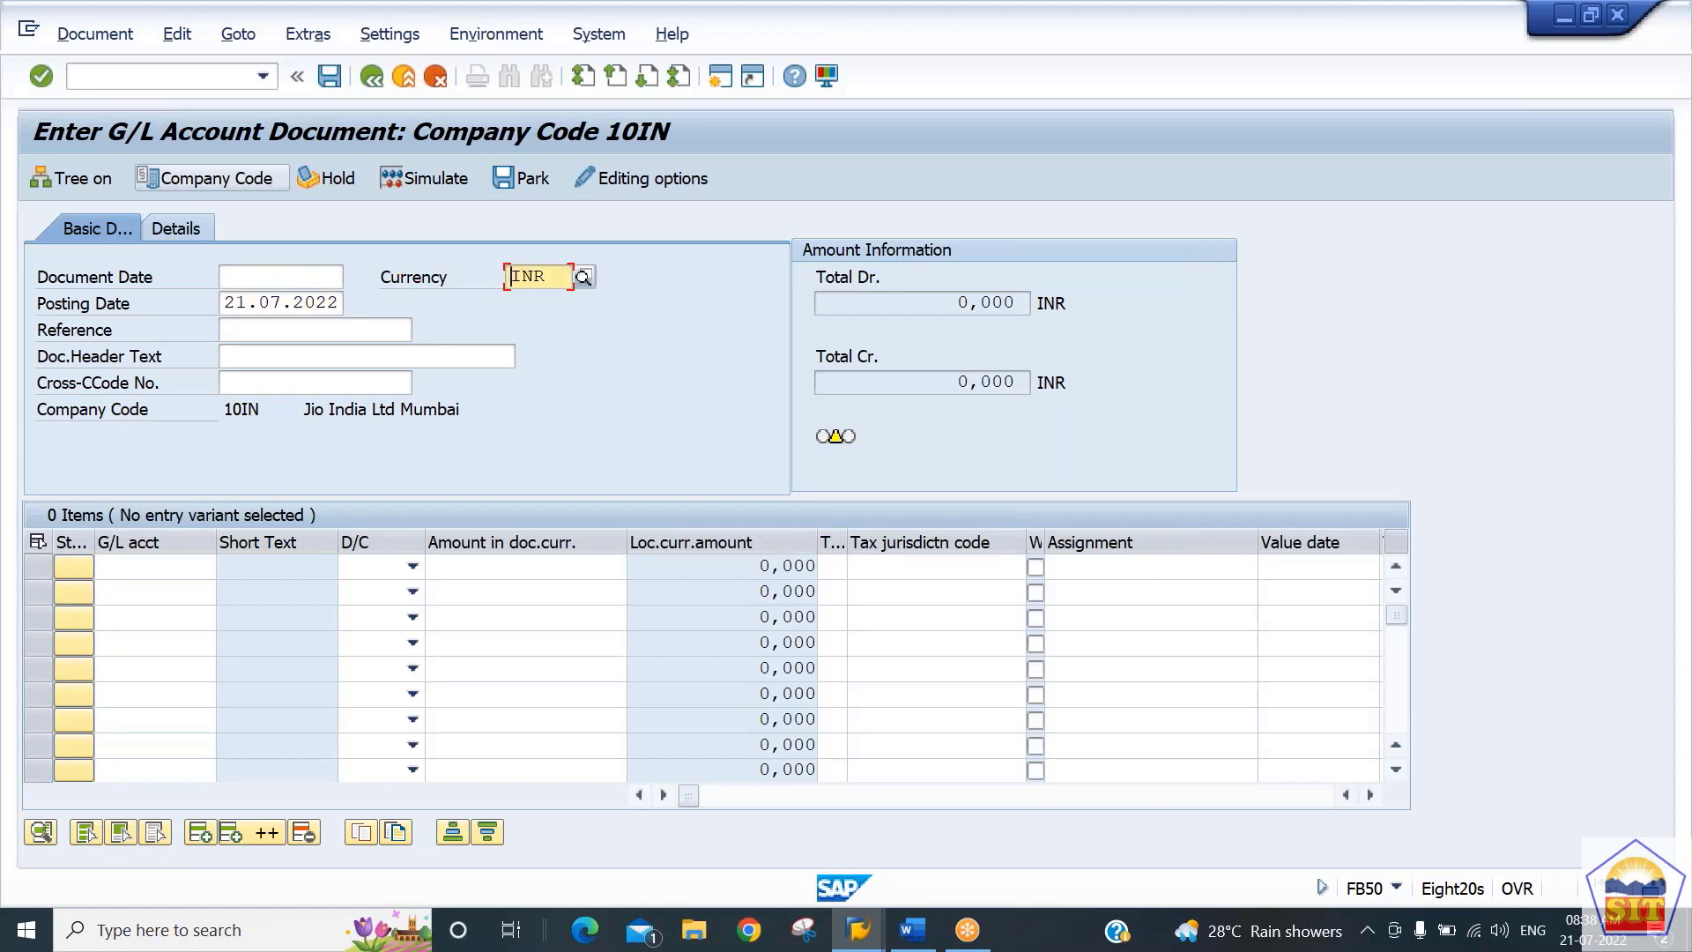
click(225, 303)
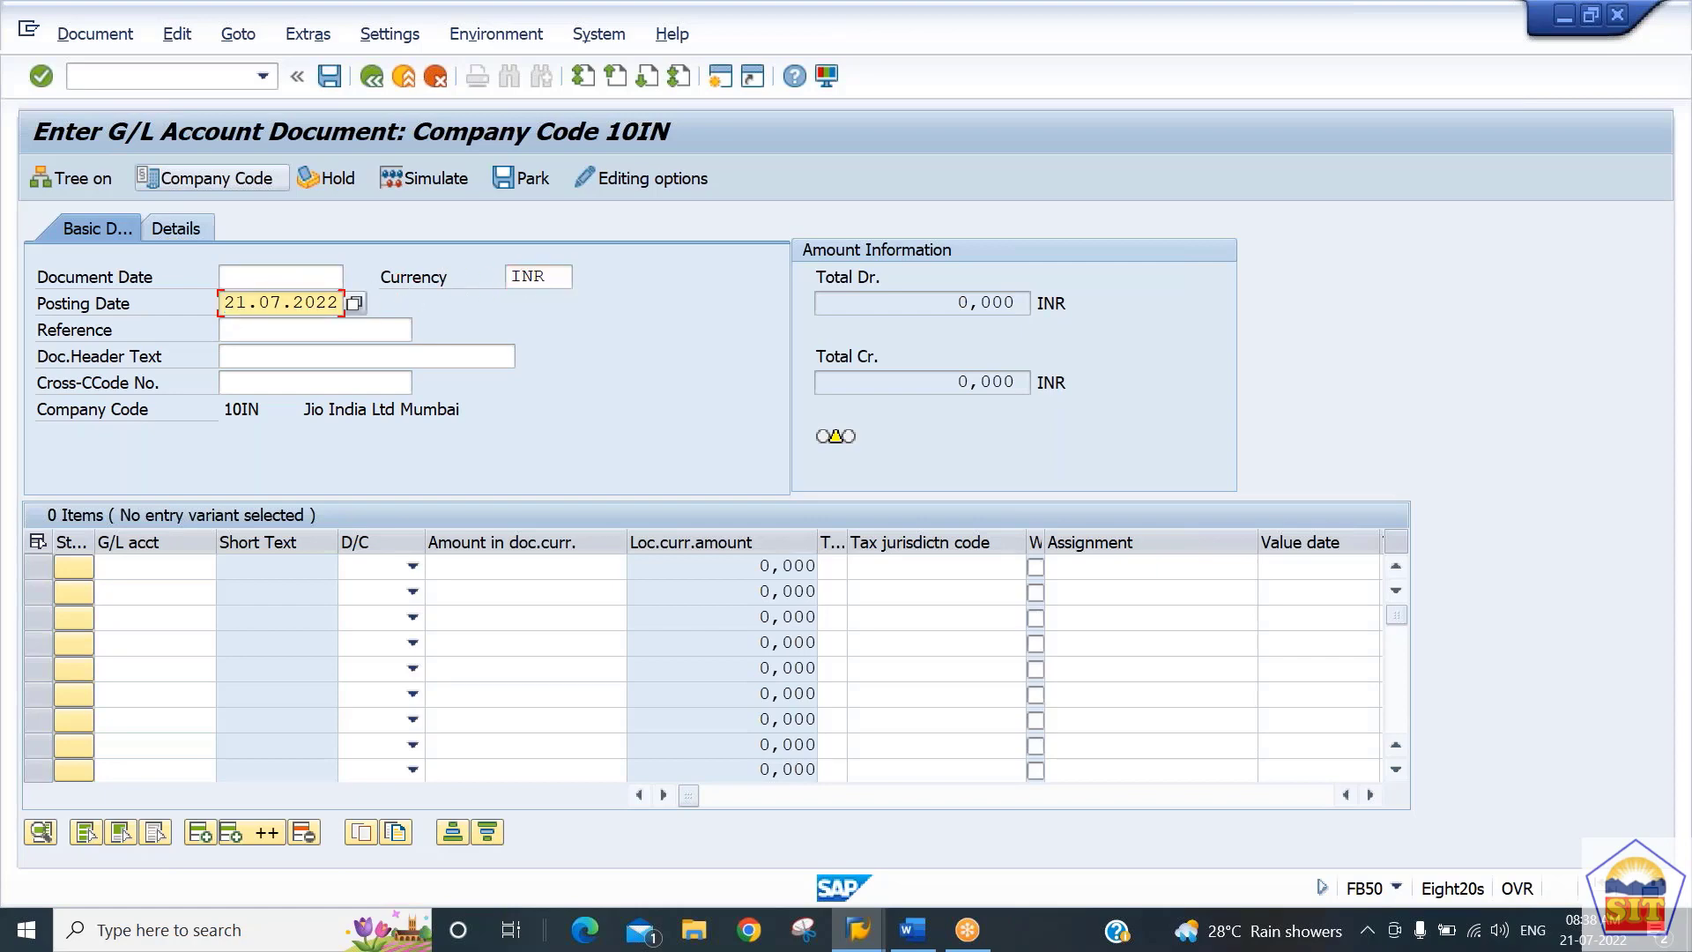
click(513, 275)
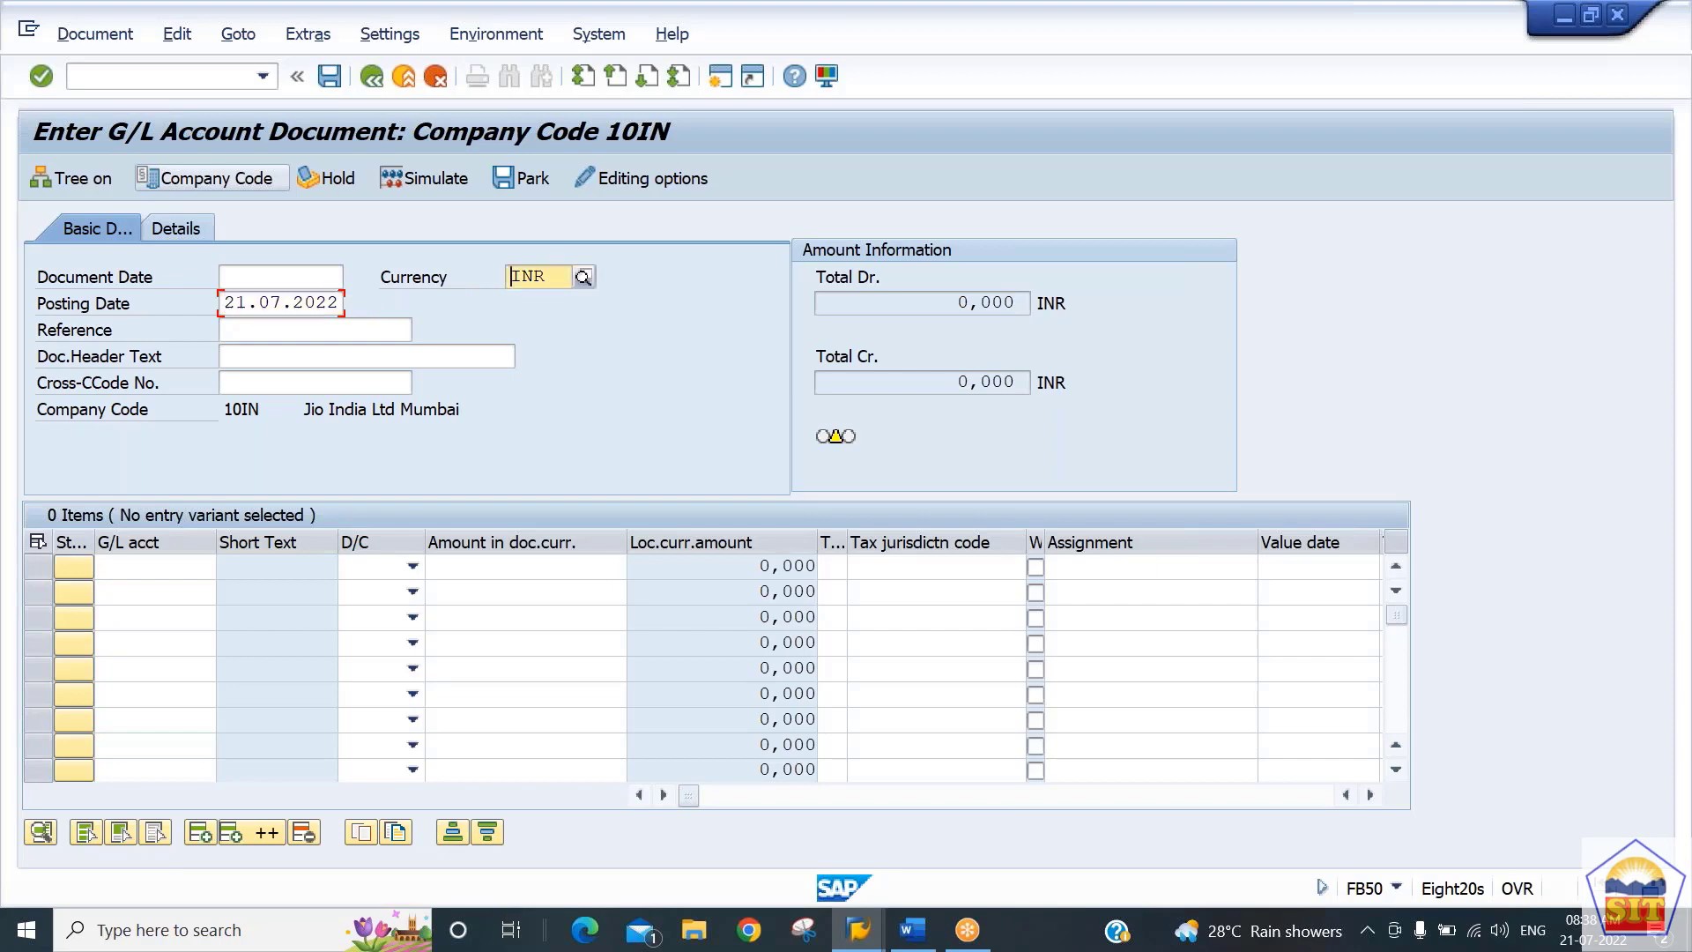
click(225, 276)
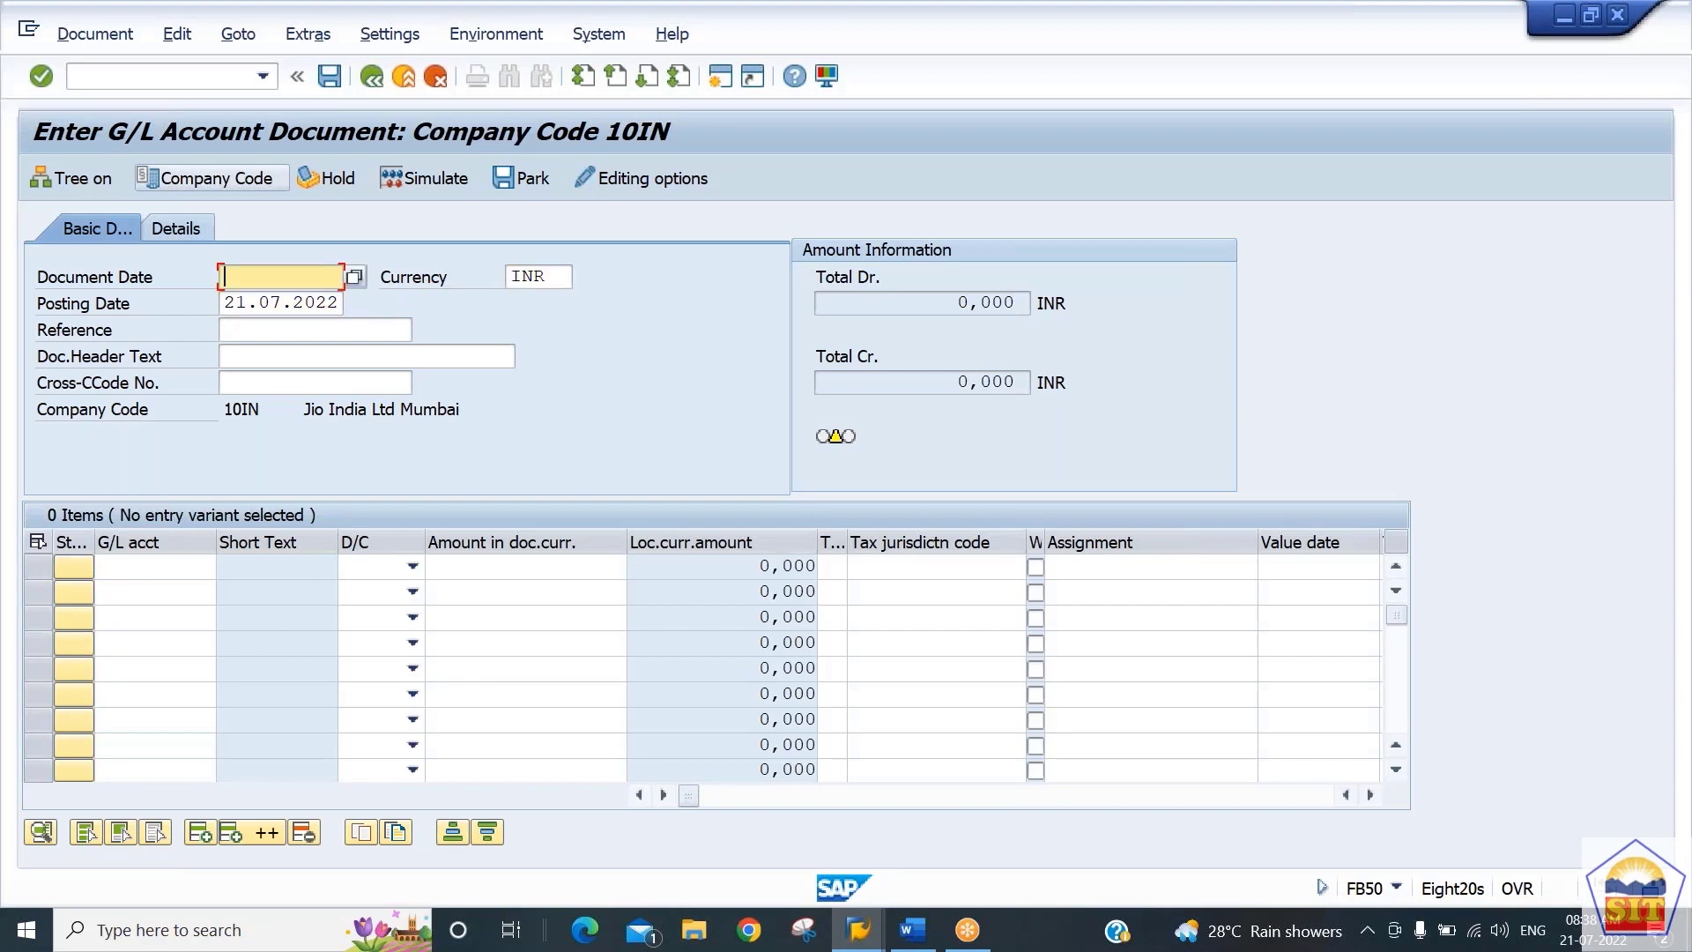
key(Tab)
key(Tab)
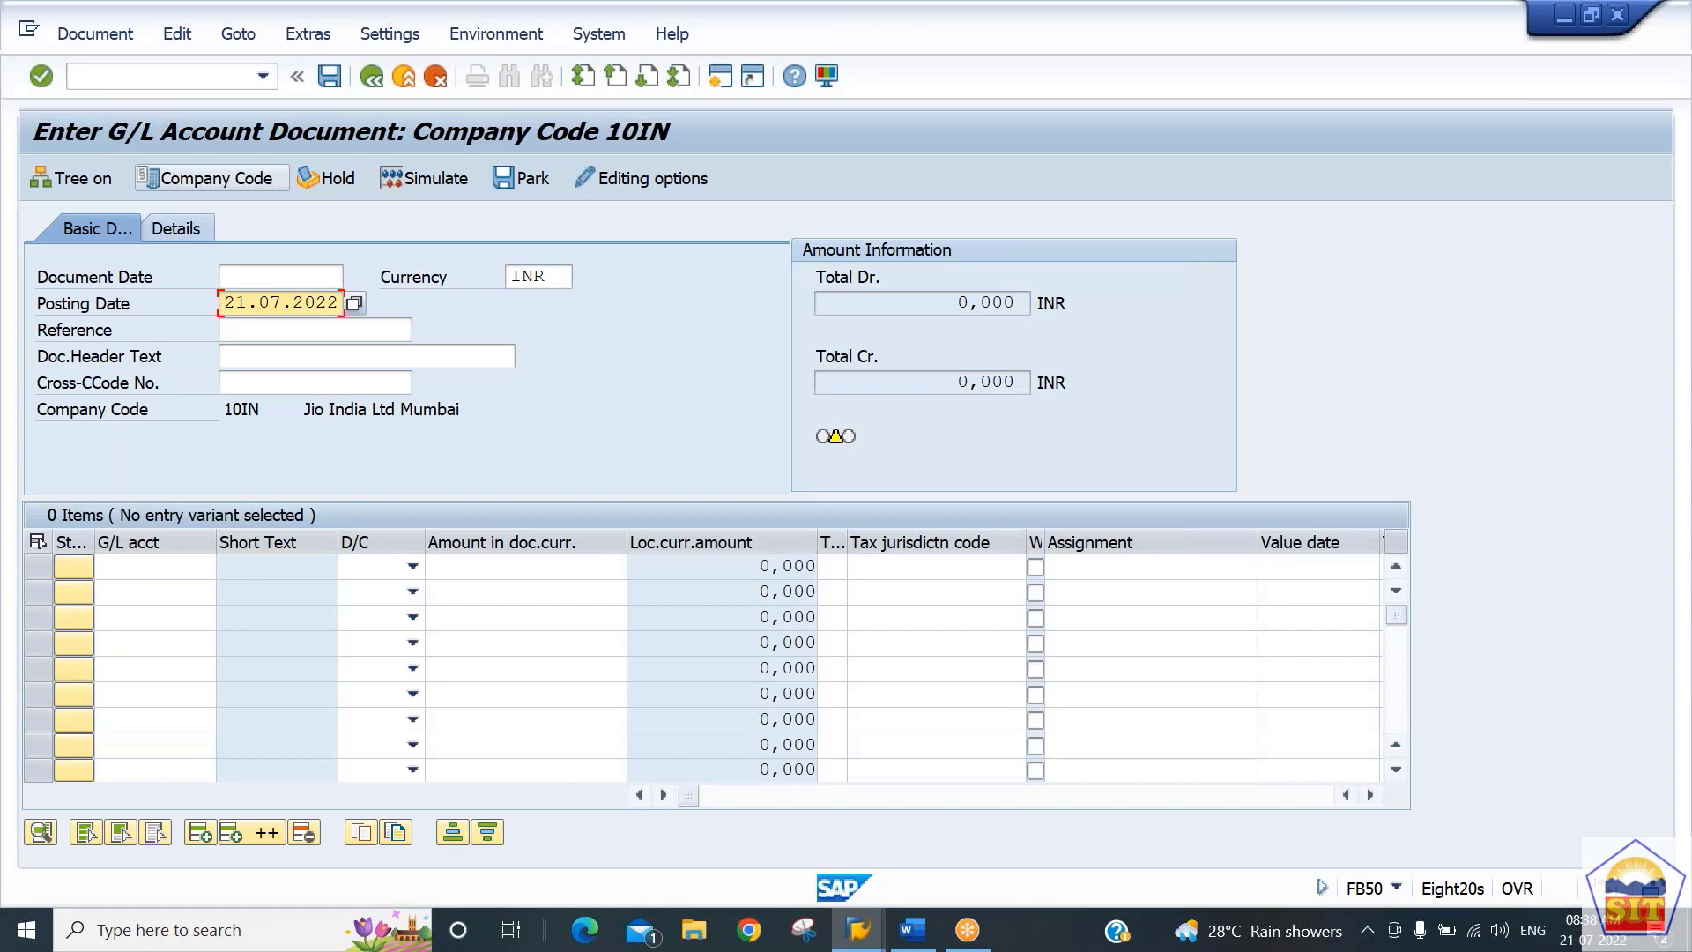
key(shift+Tab)
key(shift+Tab)
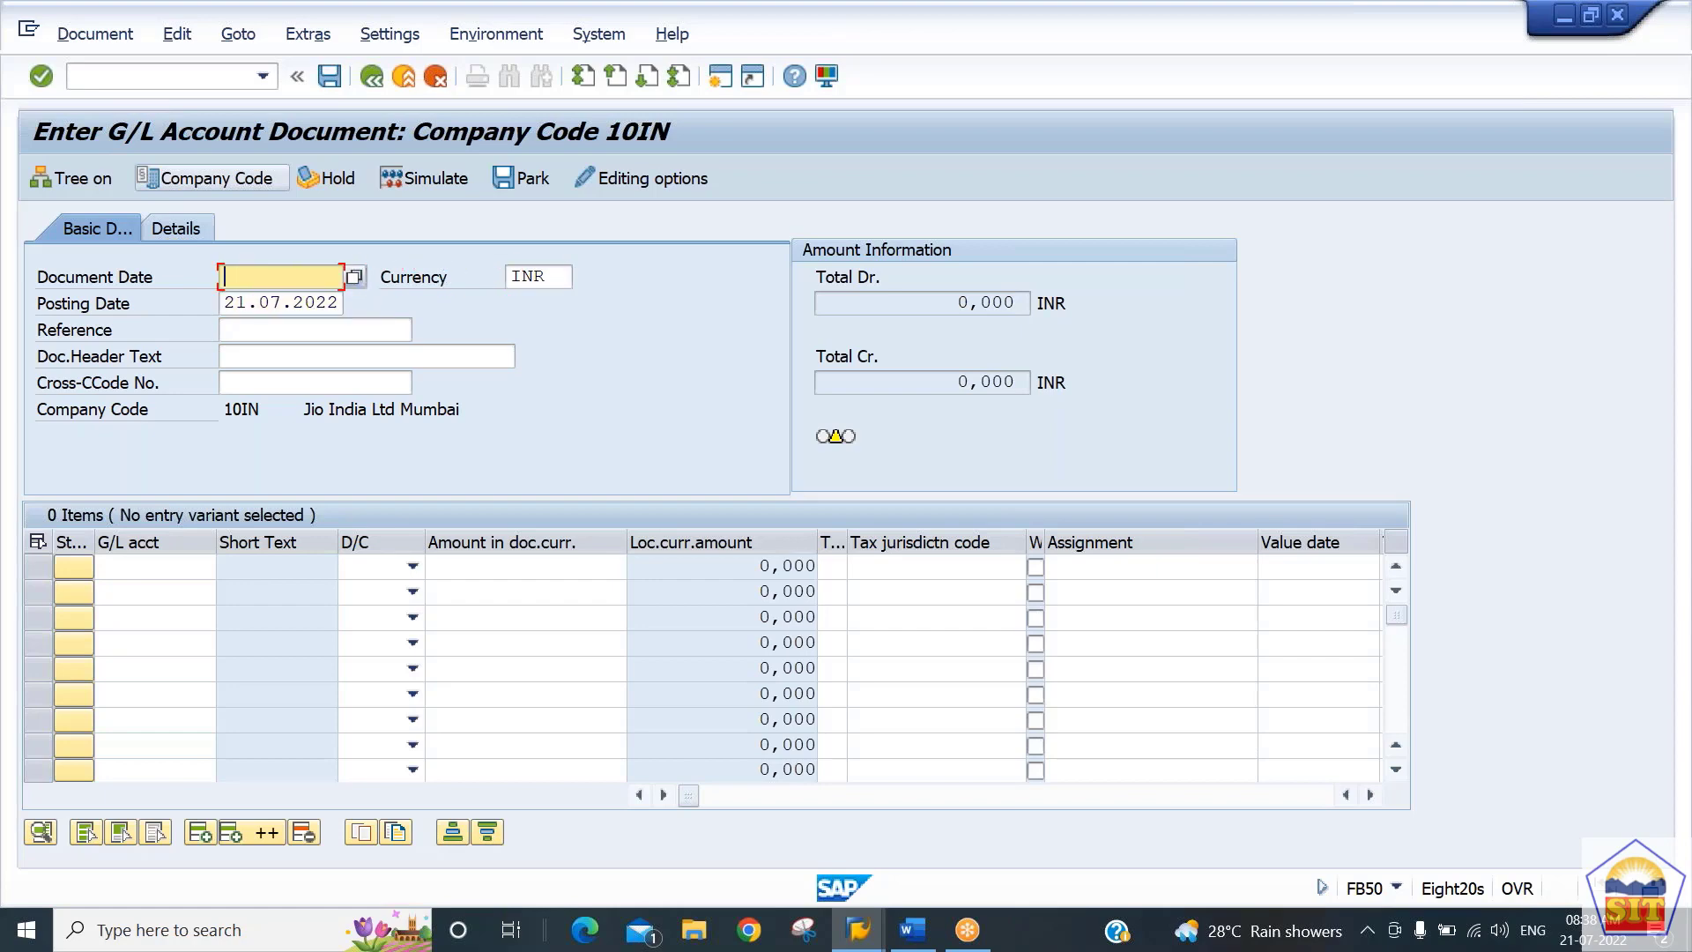
Set the document date to 21.07.2022
text(21.0)
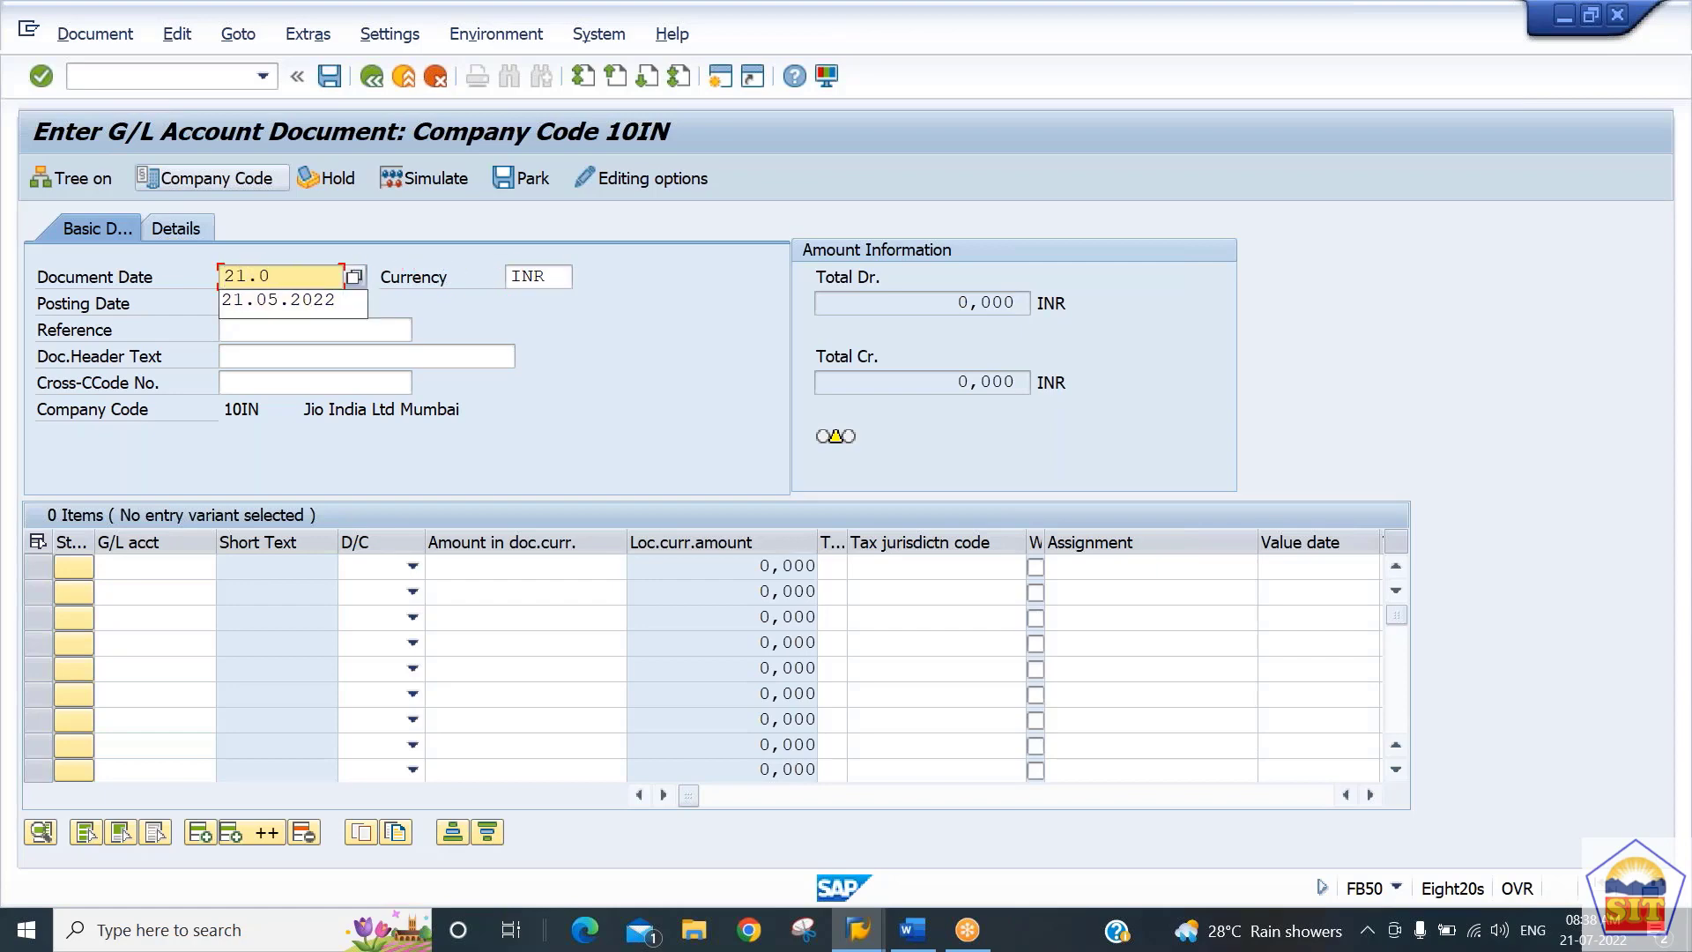
text(7.20)
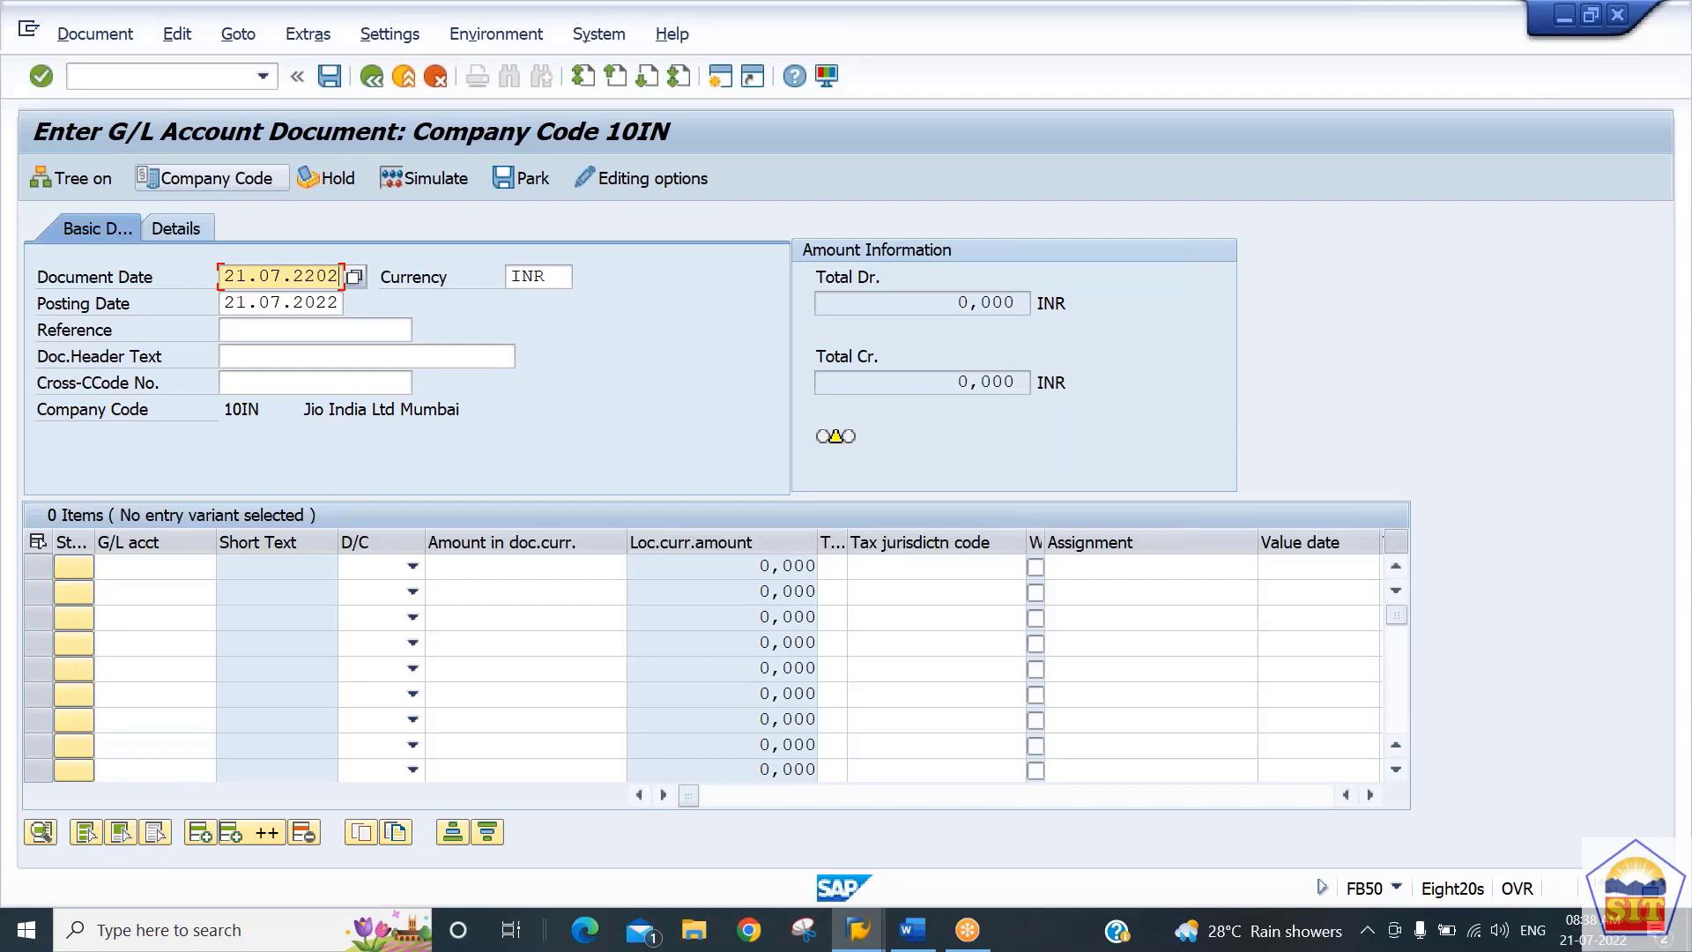
text(22)
Enter the first line item with G/L account 200100, S Debit and an amount of 14000
key(Tab)
key(Tab)
key(Tab)
key(Tab)
key(Tab)
key(Tab)
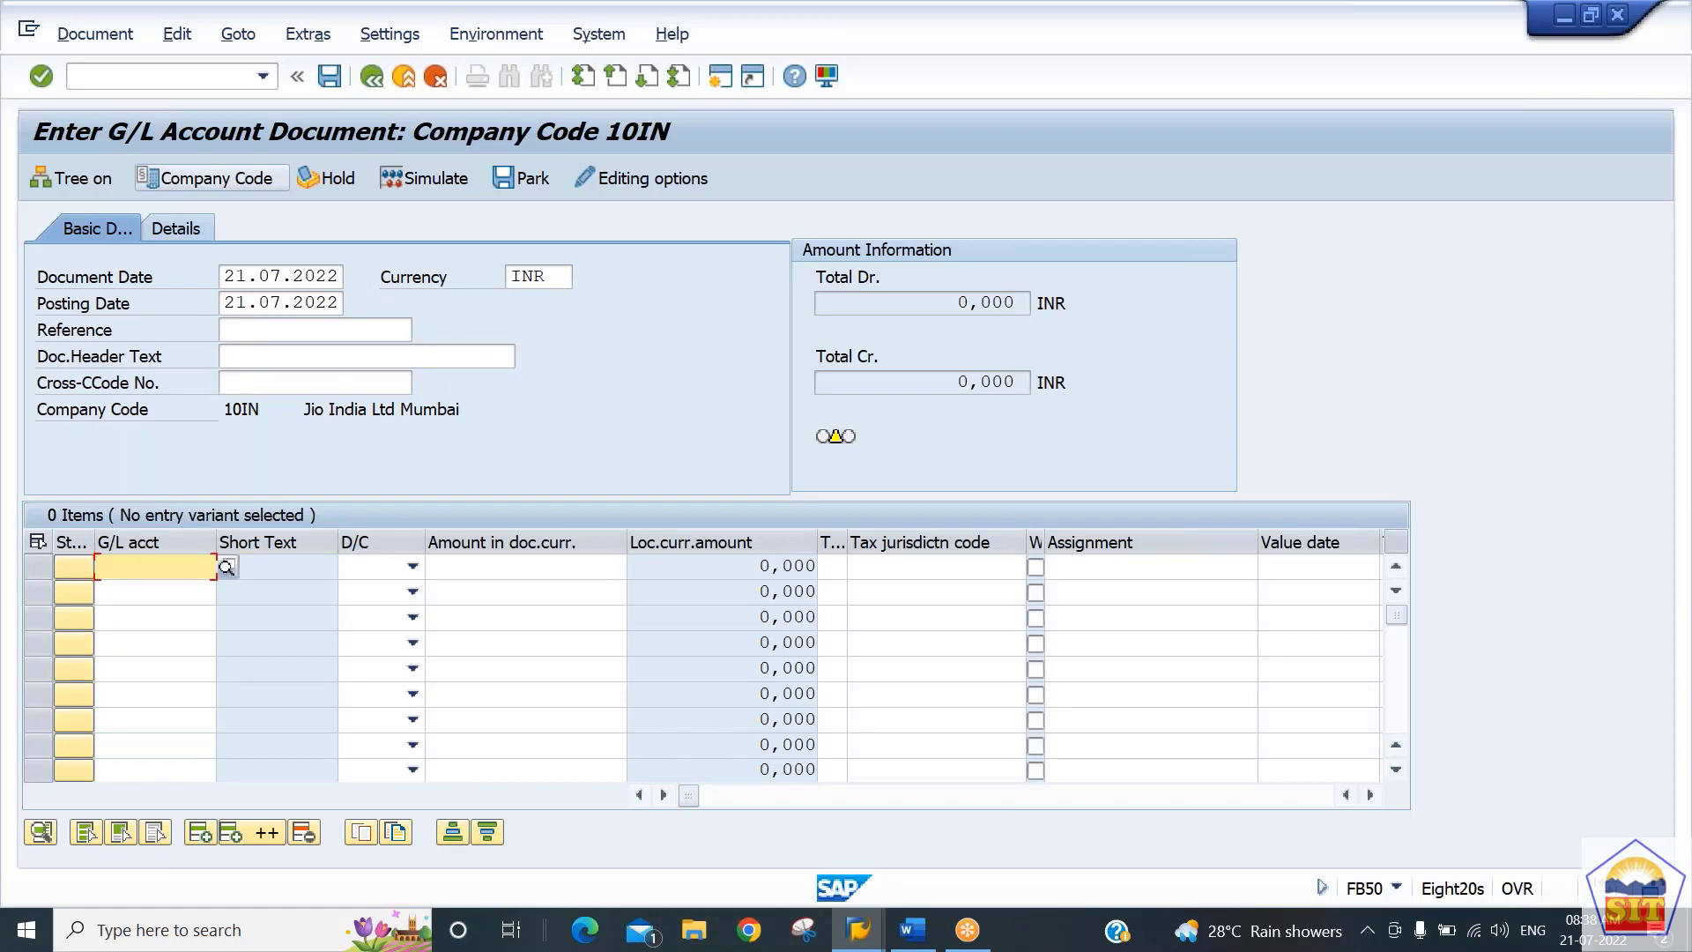
text(200100)
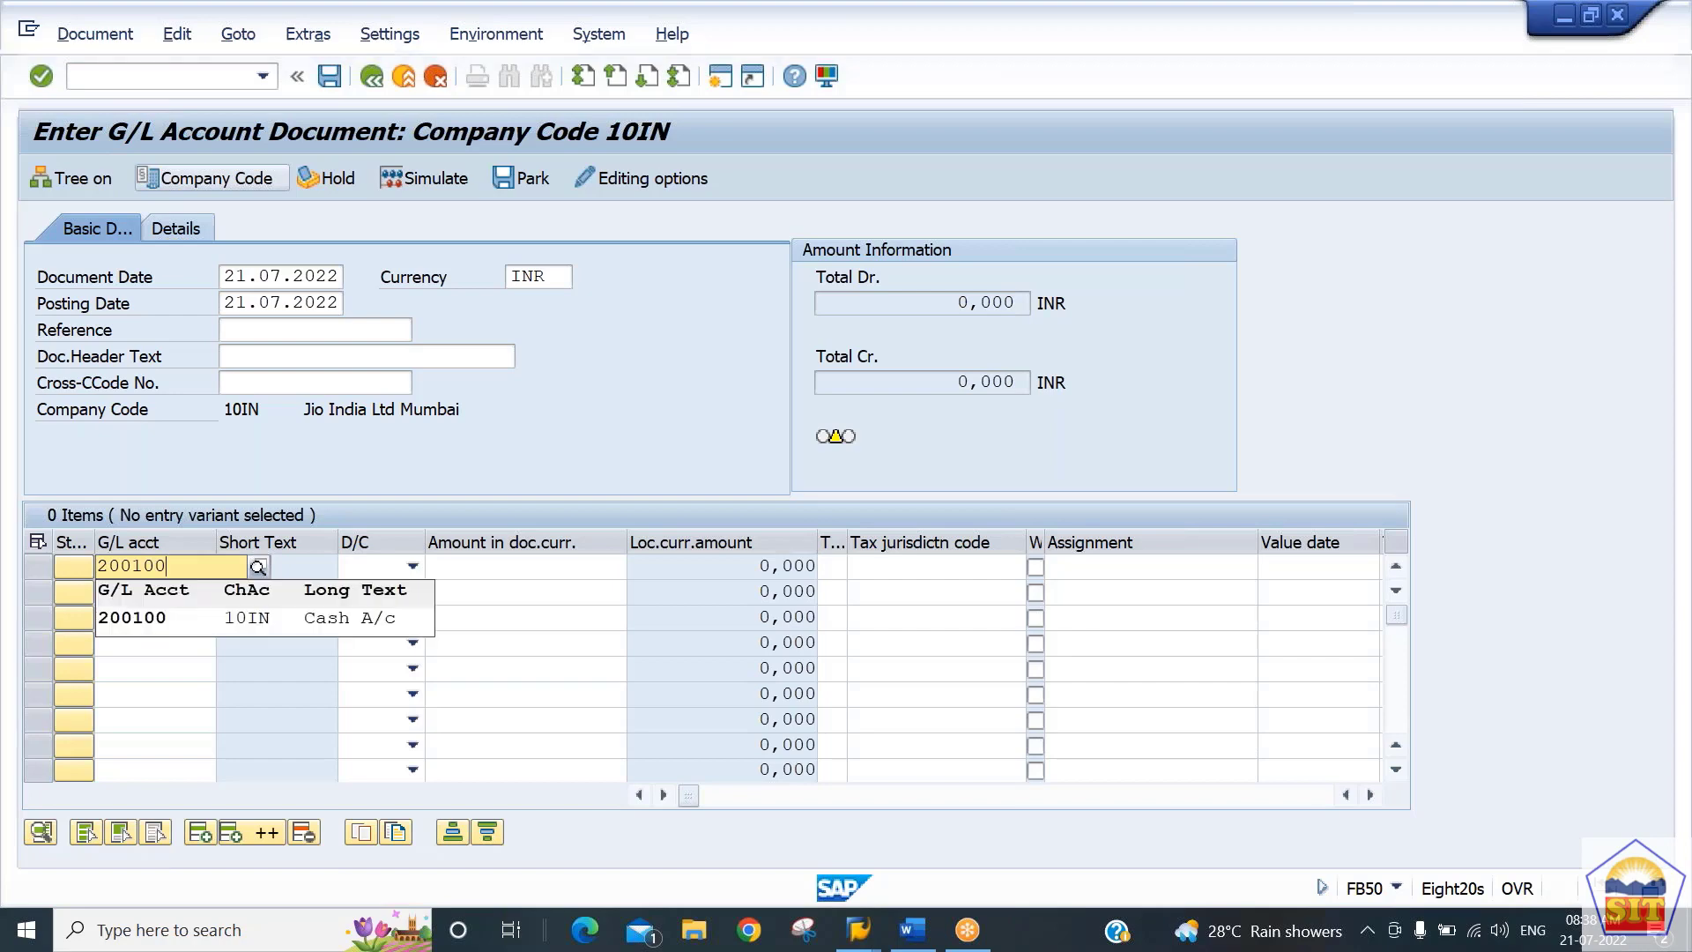
key(Tab)
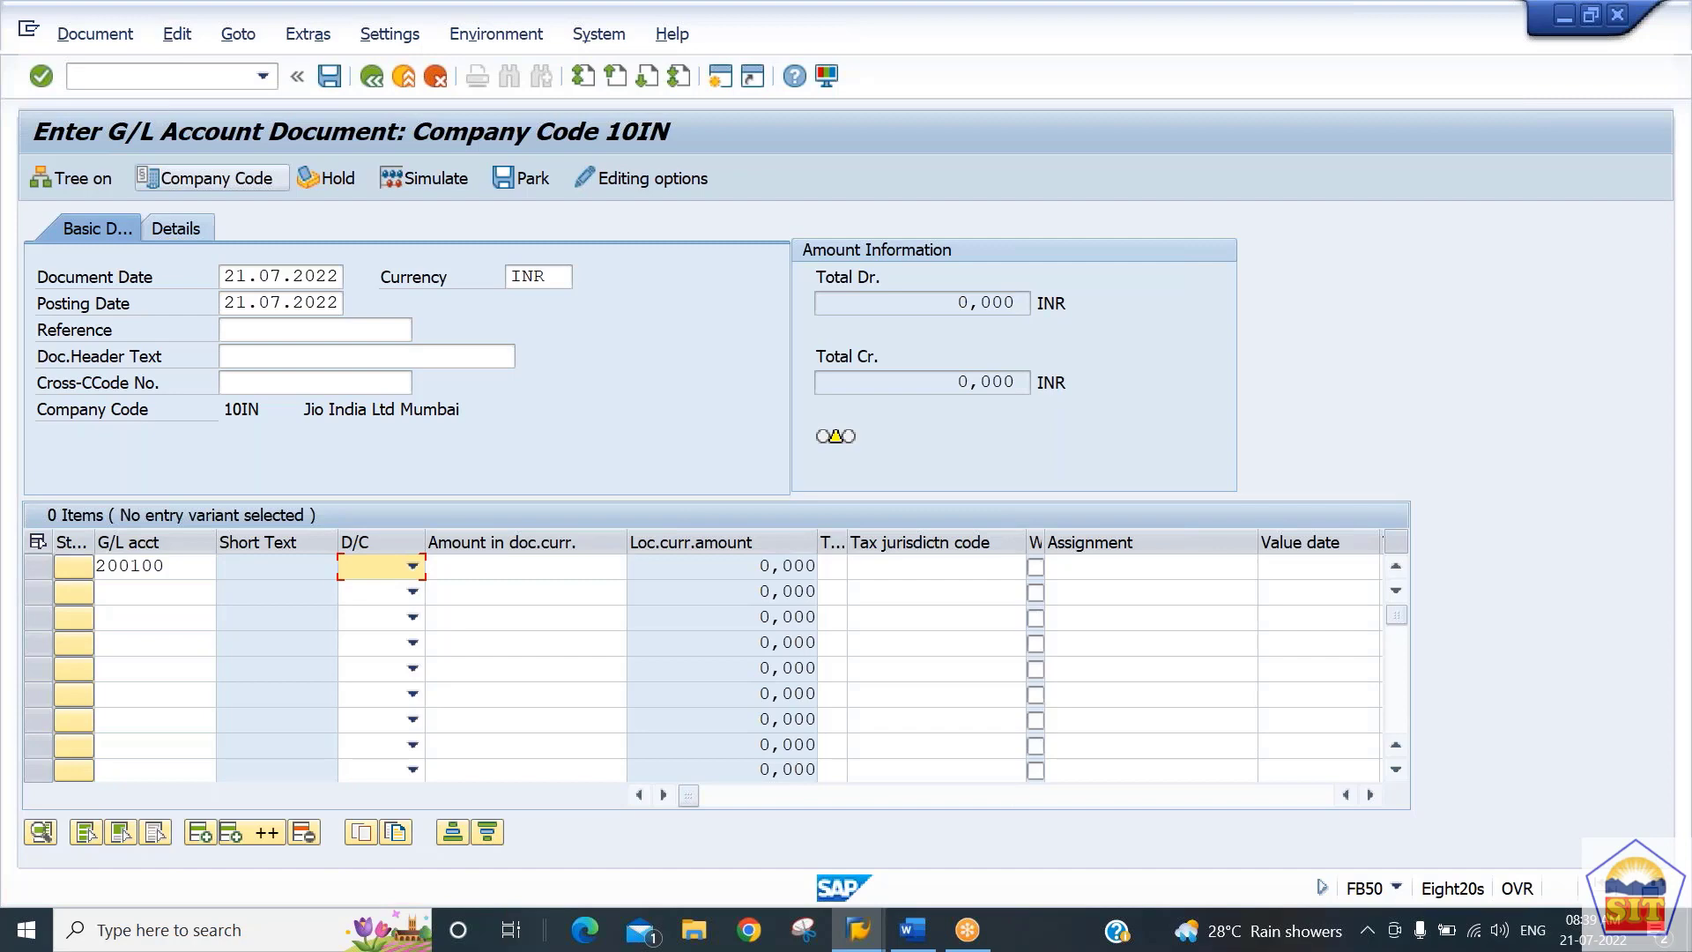
key(F4)
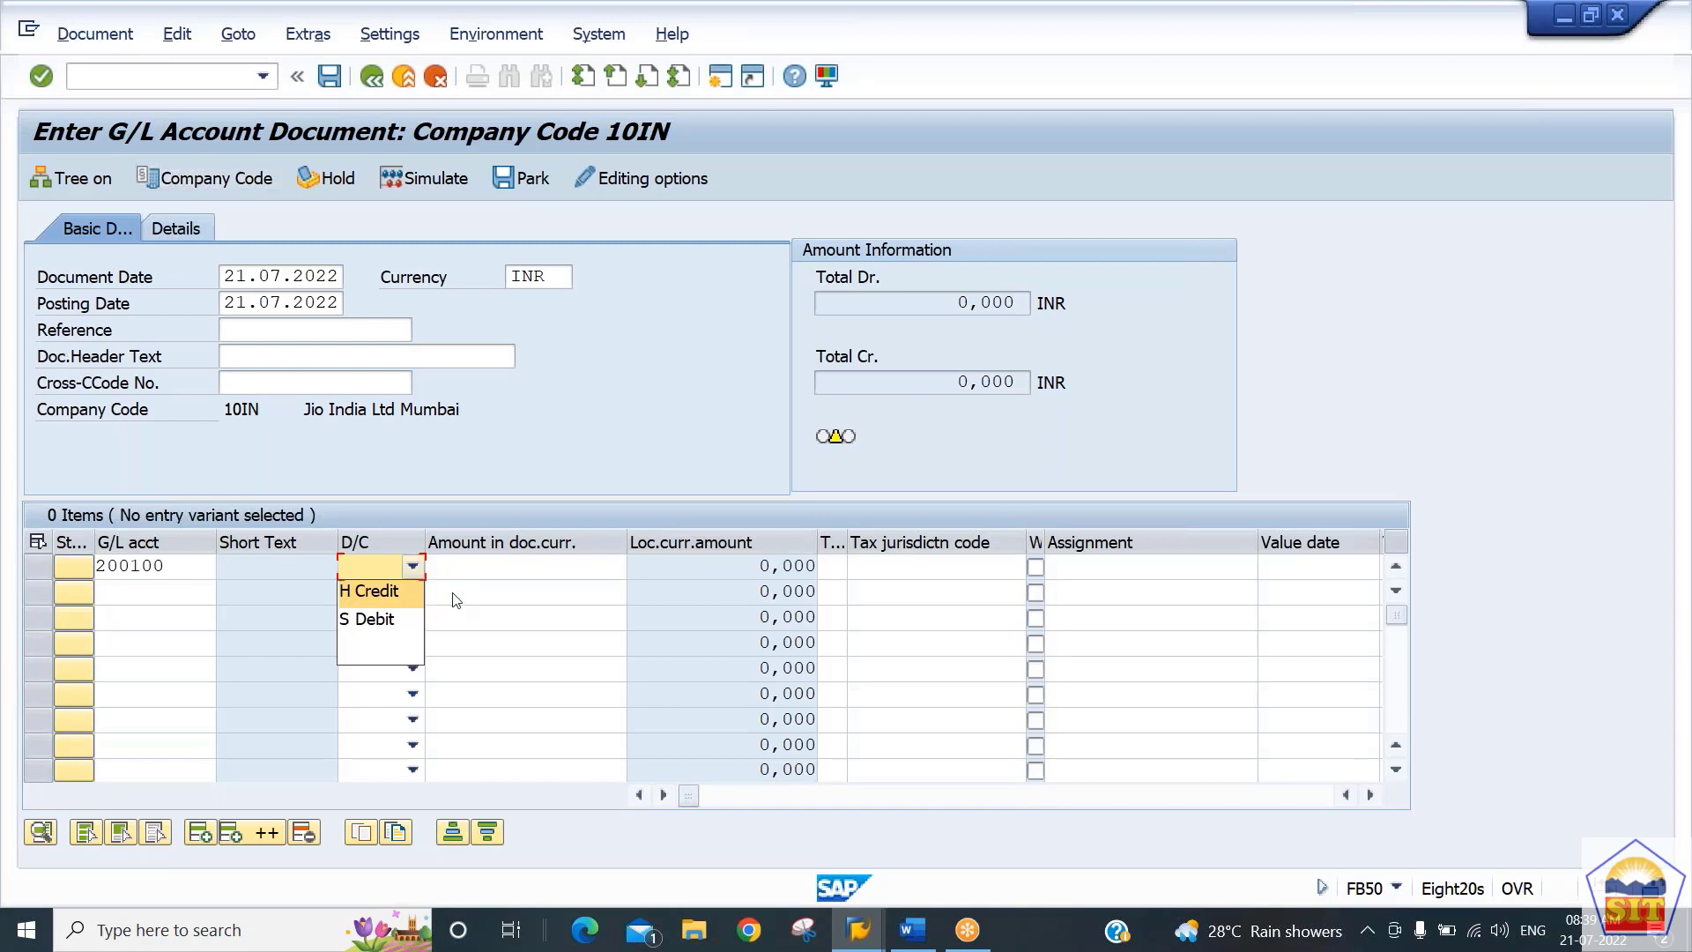
click(393, 610)
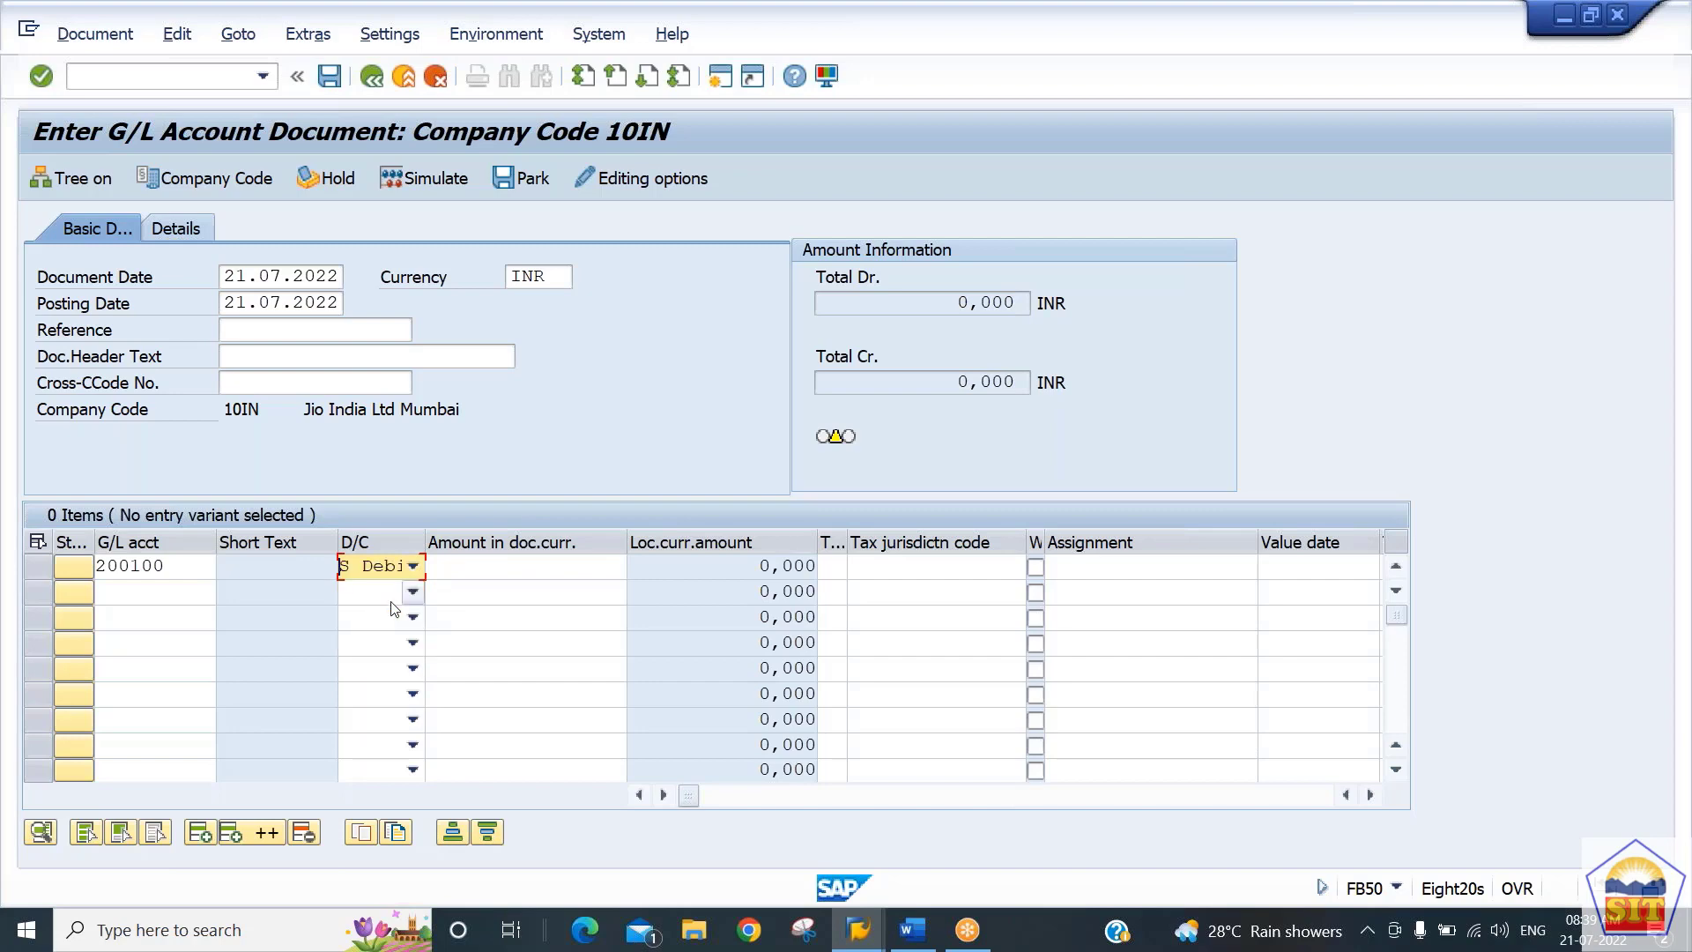
key(Tab)
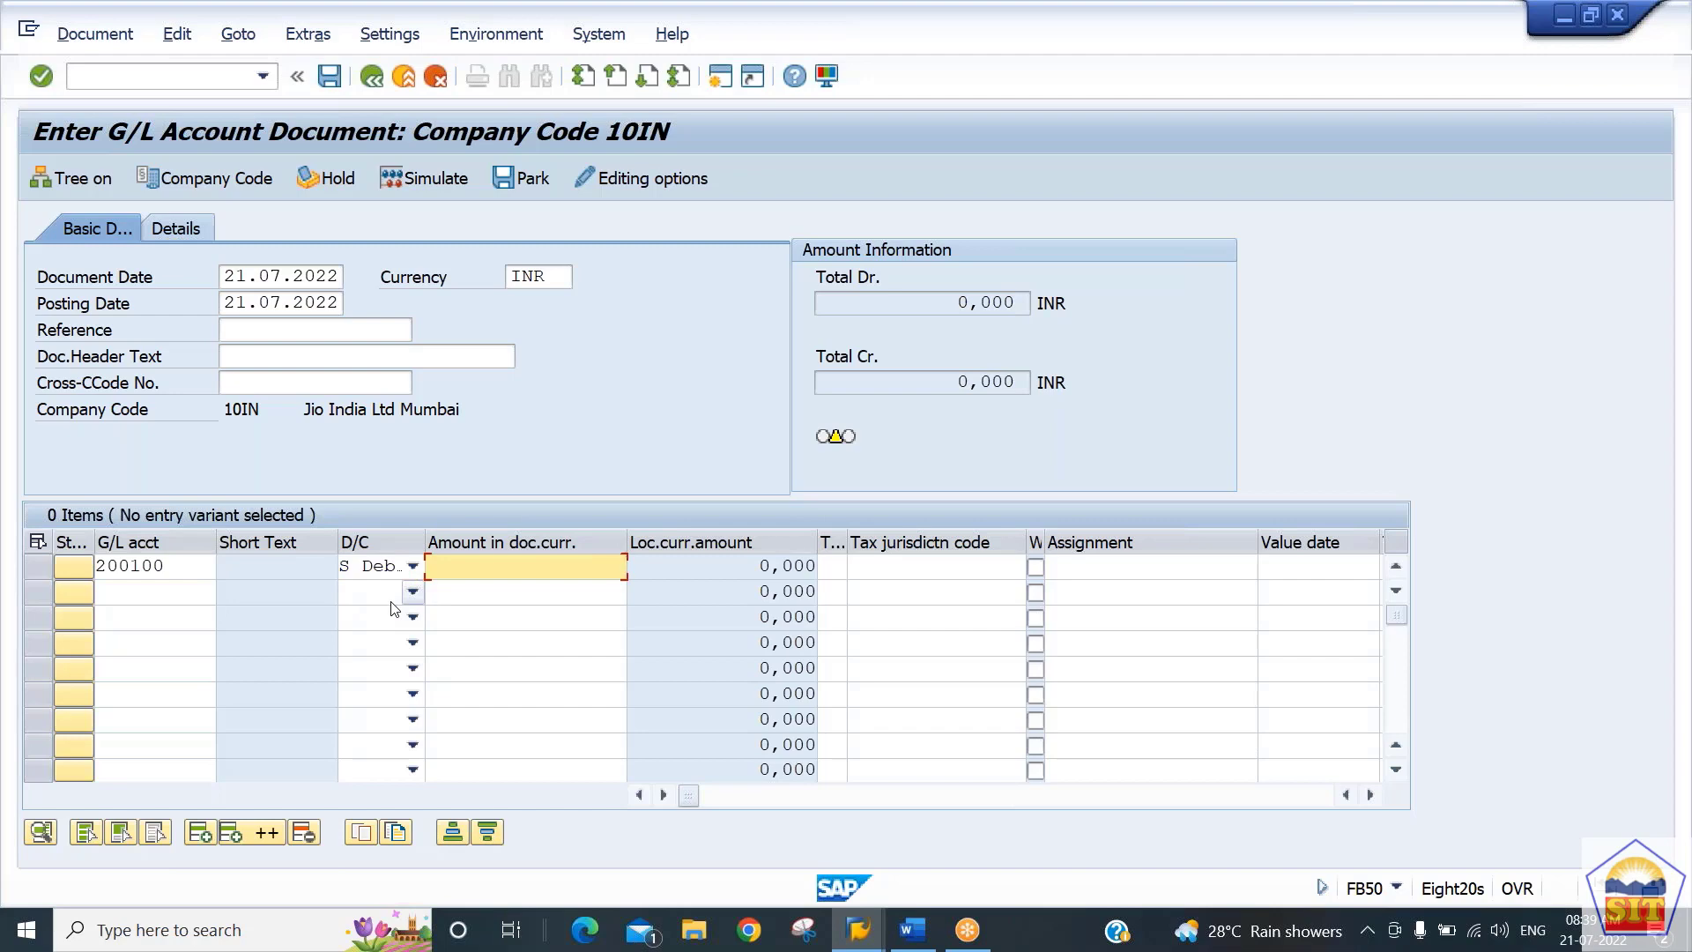
text(14000)
Set the first line item's text to "cash recd from sc" and validate the entry
key(Tab)
key(Tab)
key(Tab)
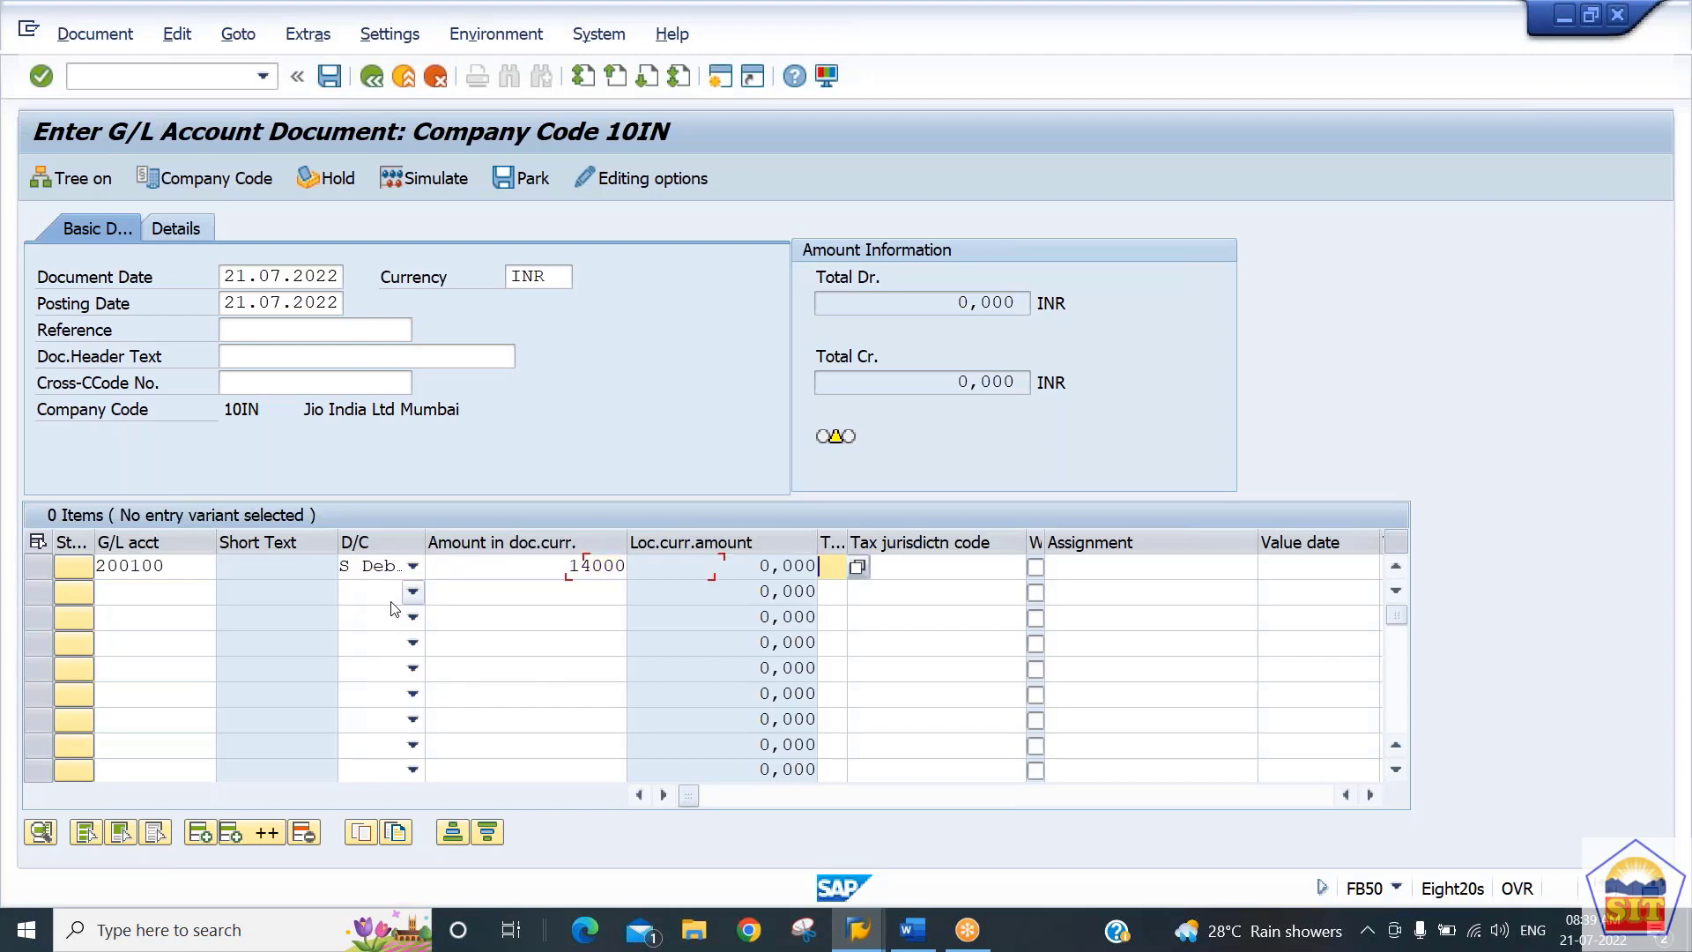
key(Tab)
key(Tab)
key(Tab)
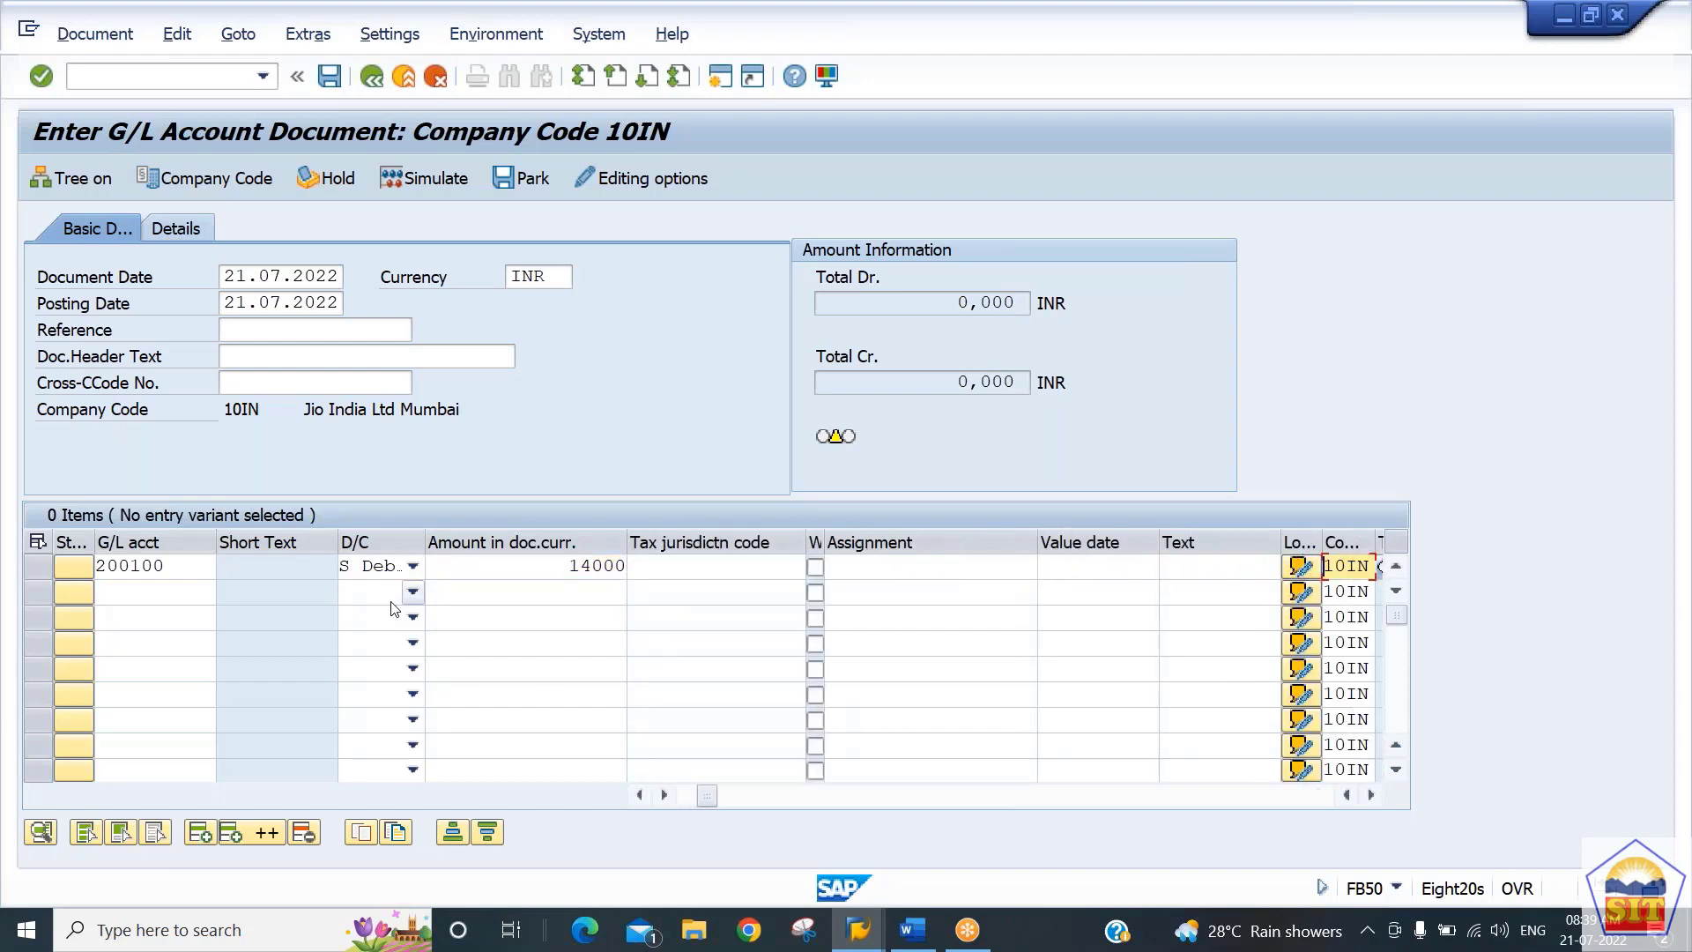
key(shift+Tab)
text(cah)
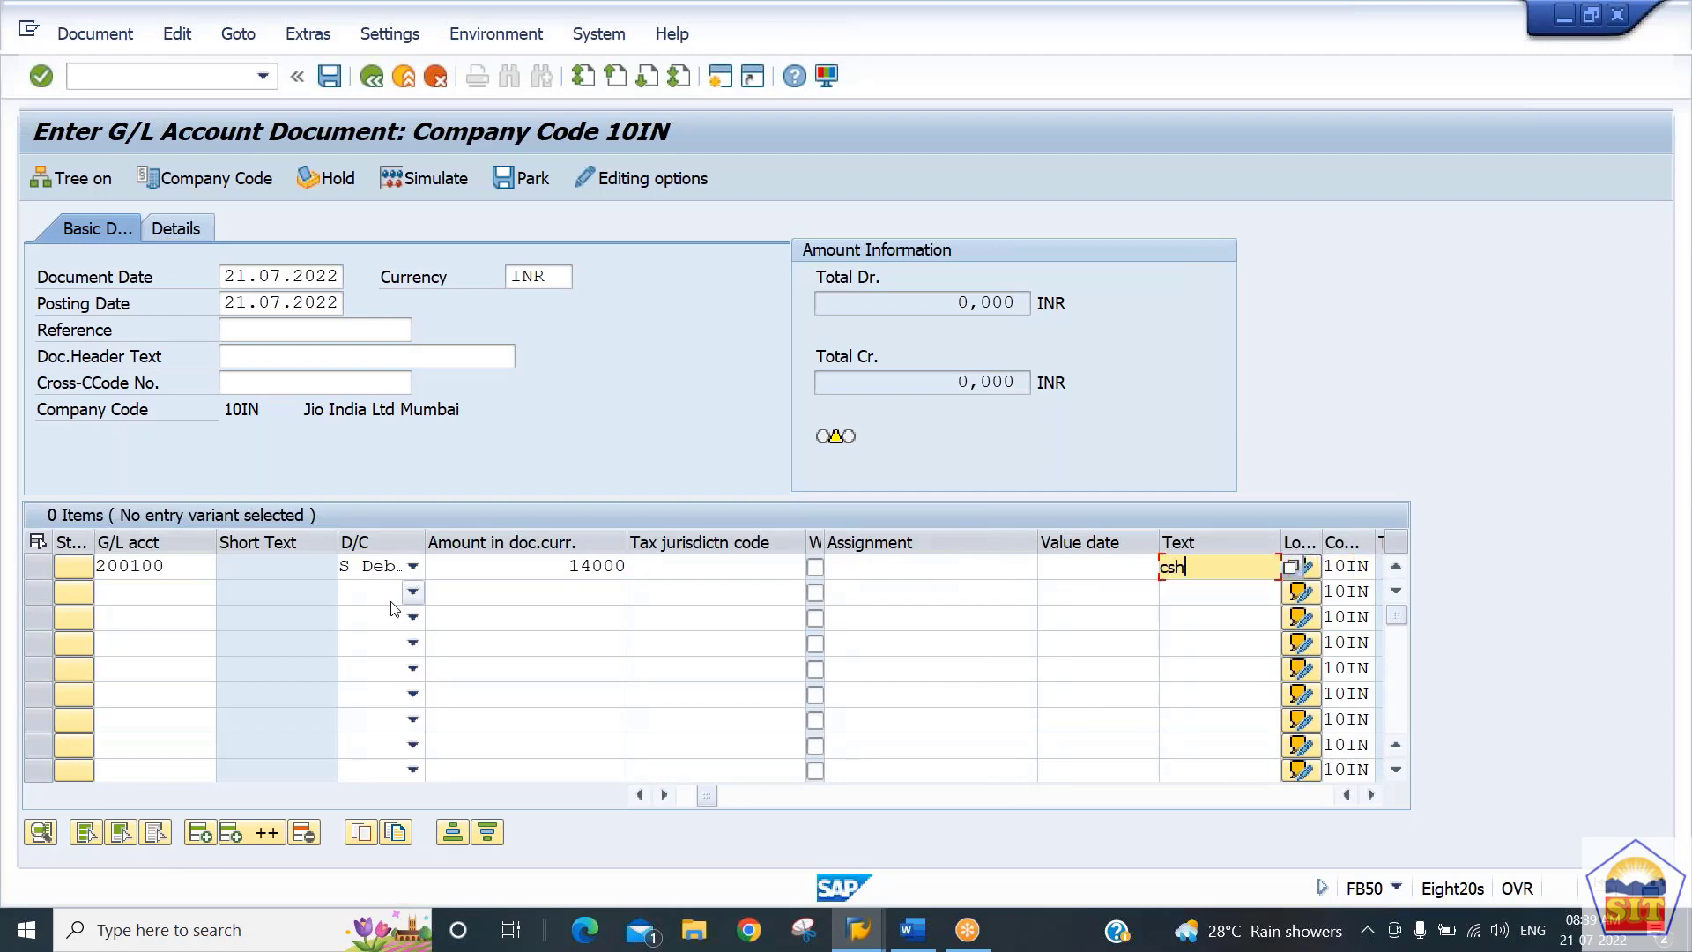
key(BackSpace)
key(BackSpace)
text(ash re)
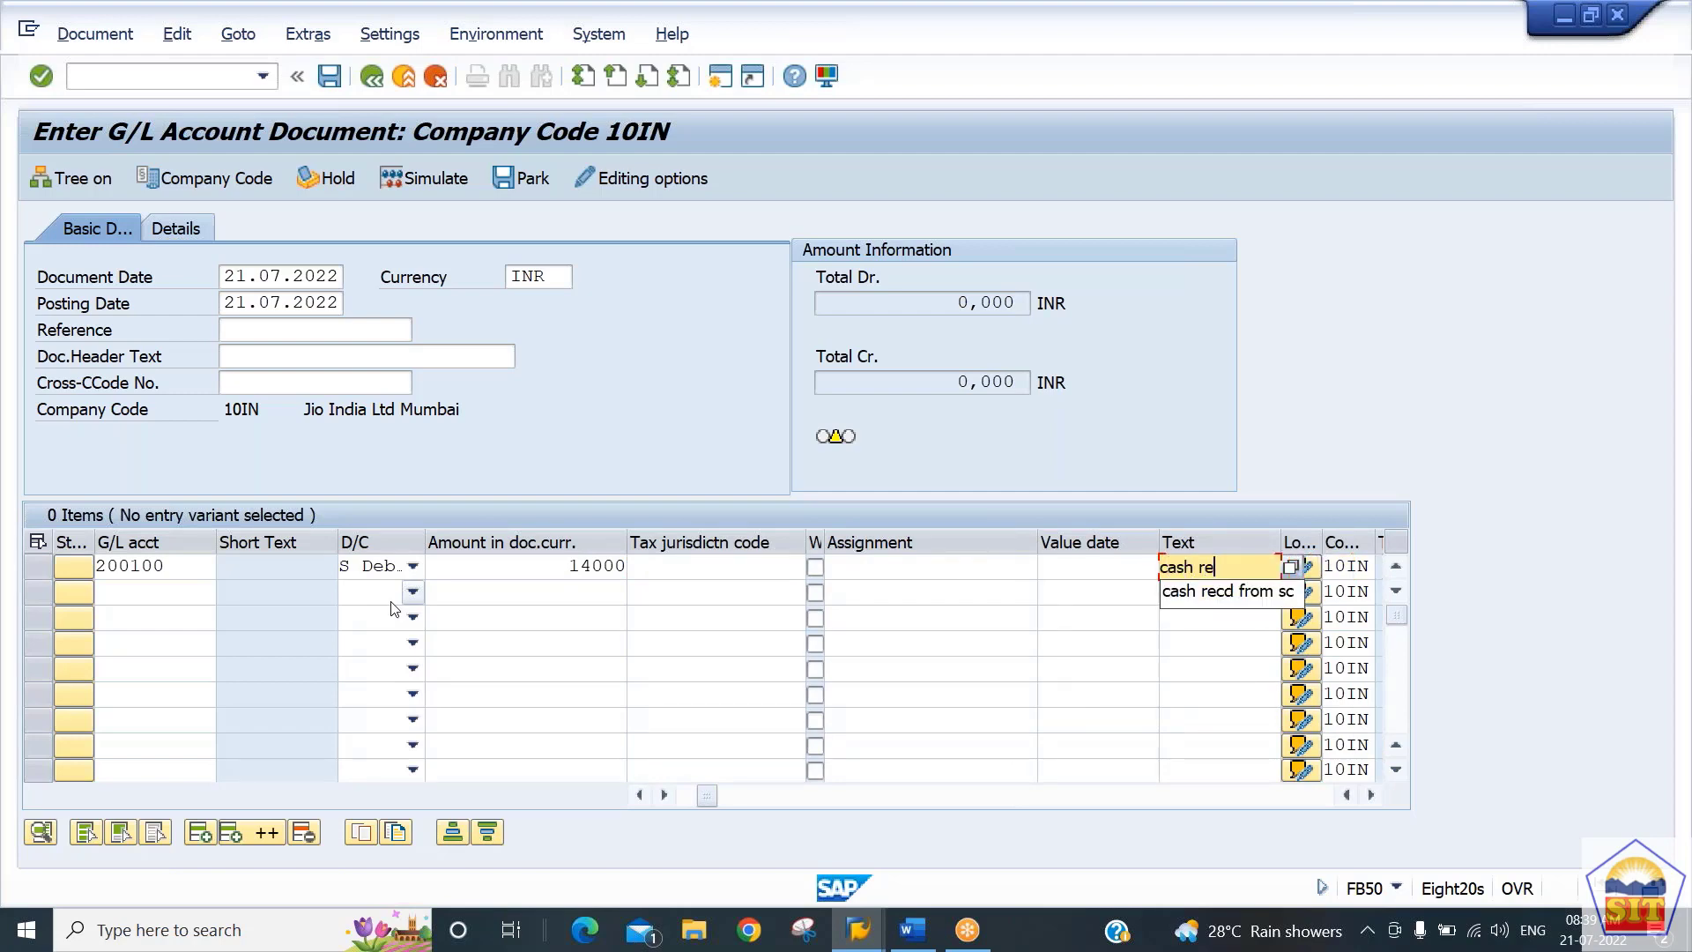
key(Down)
key(Return)
key(Return)
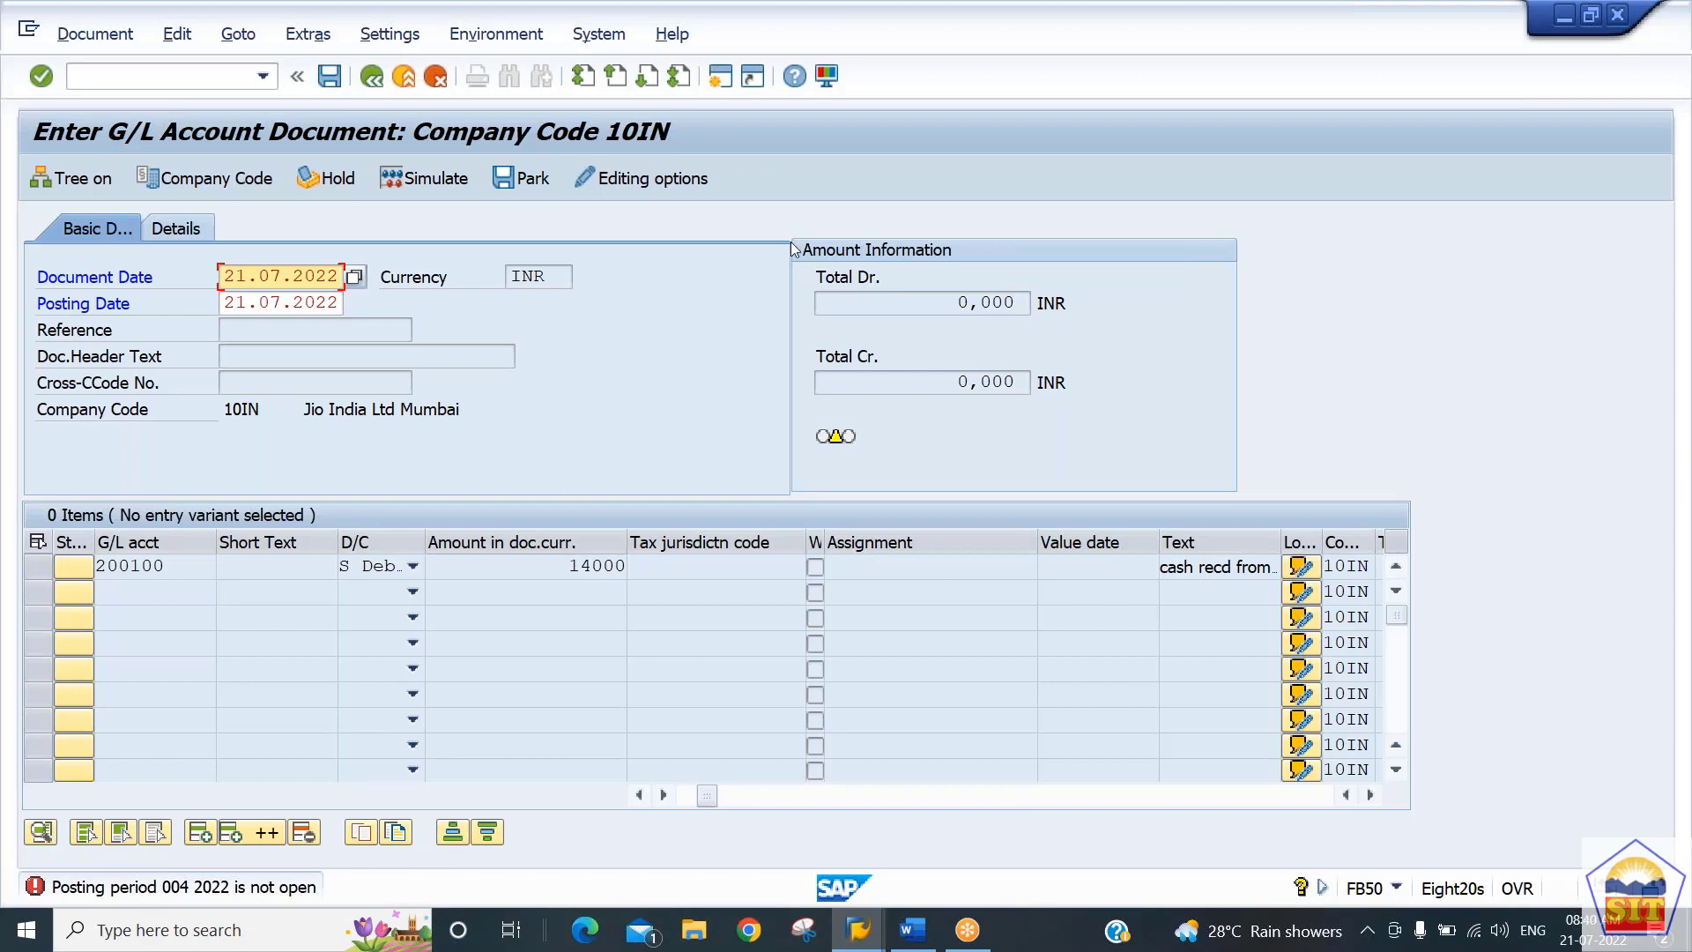
Open a new session and start transaction OB52 for the posting period variants
click(724, 85)
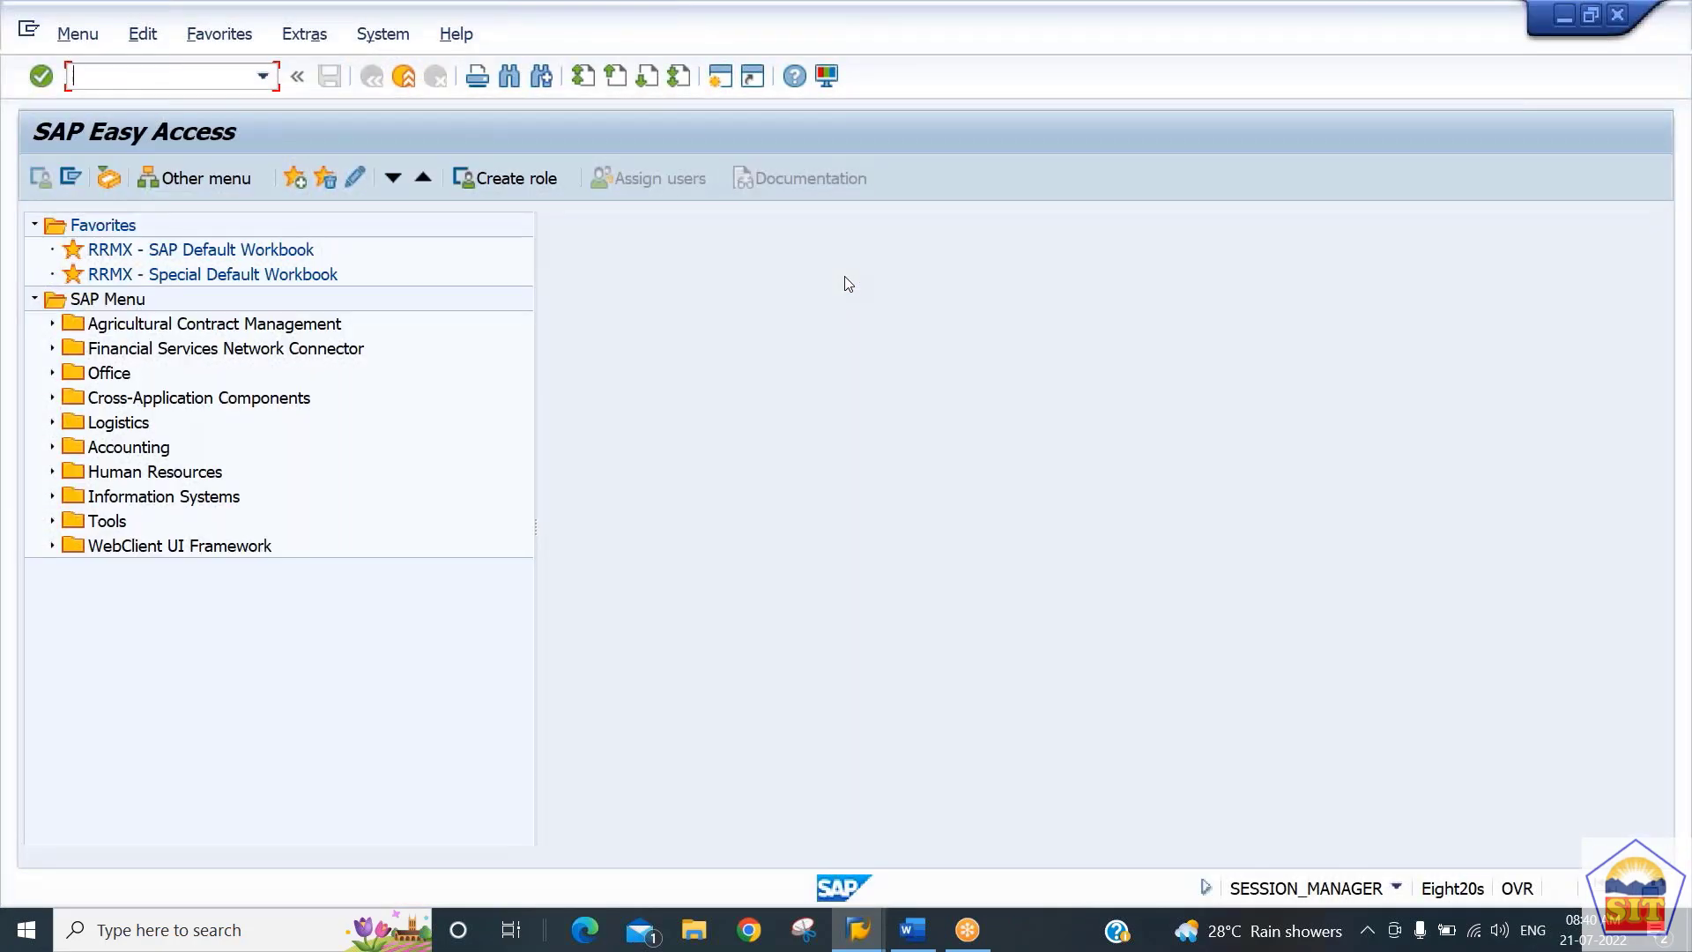
text(ob52)
key(Return)
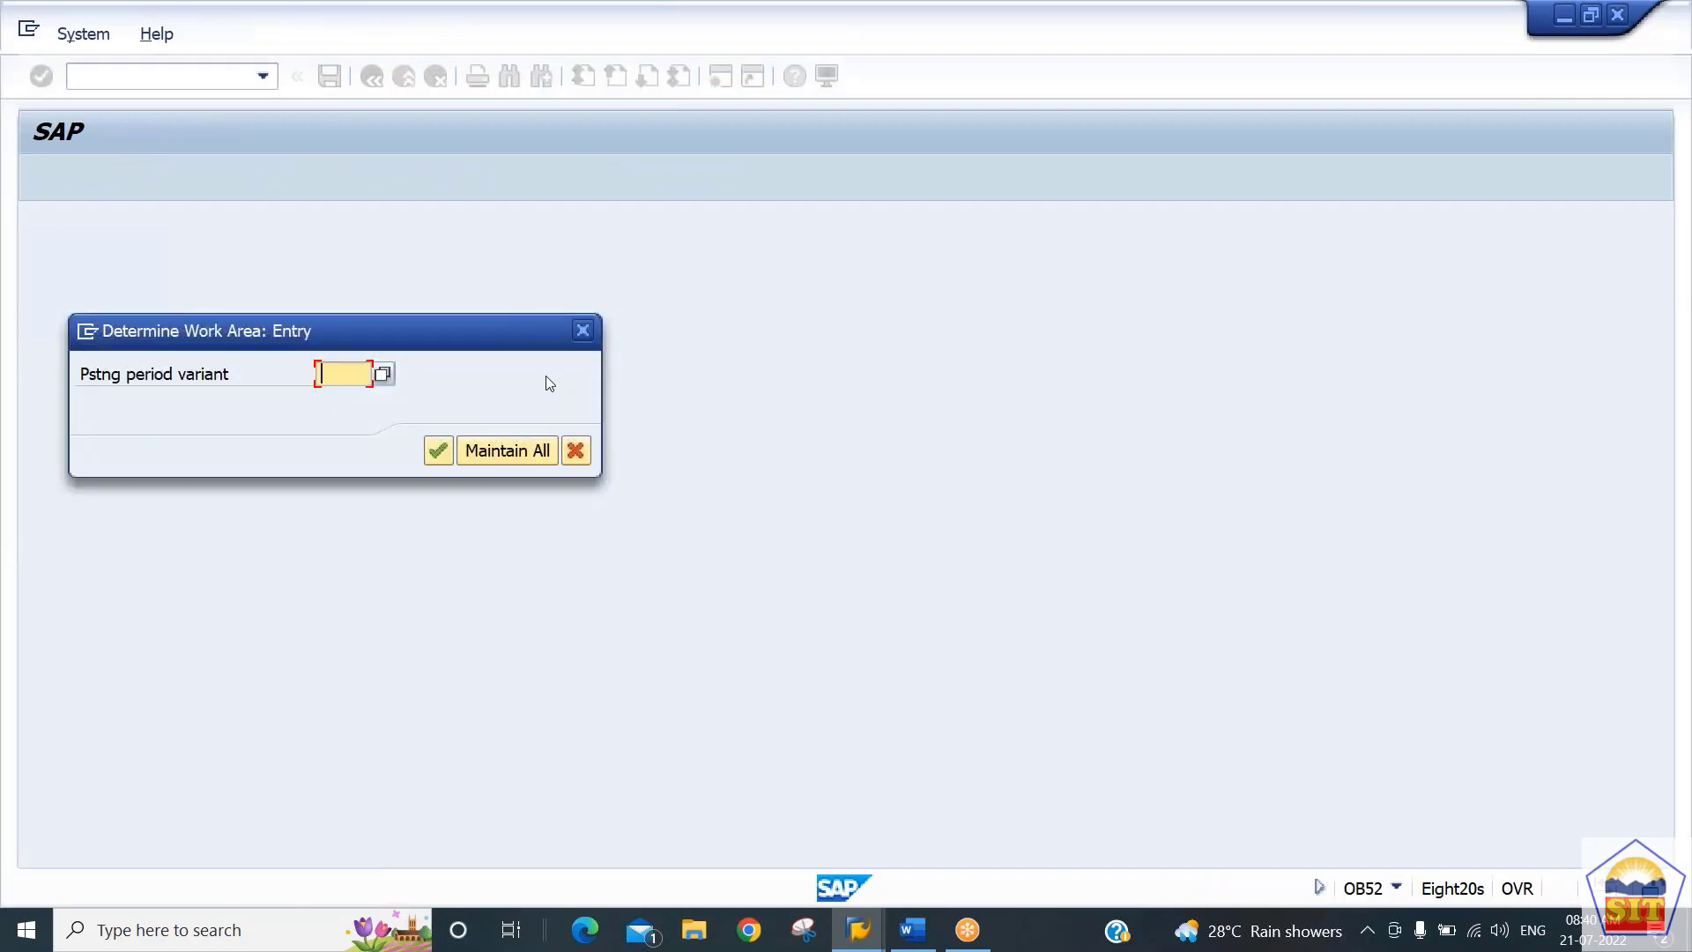
Open the posting periods of posting period variant 10IN
text(pp)
key(BackSpace)
key(BackSpace)
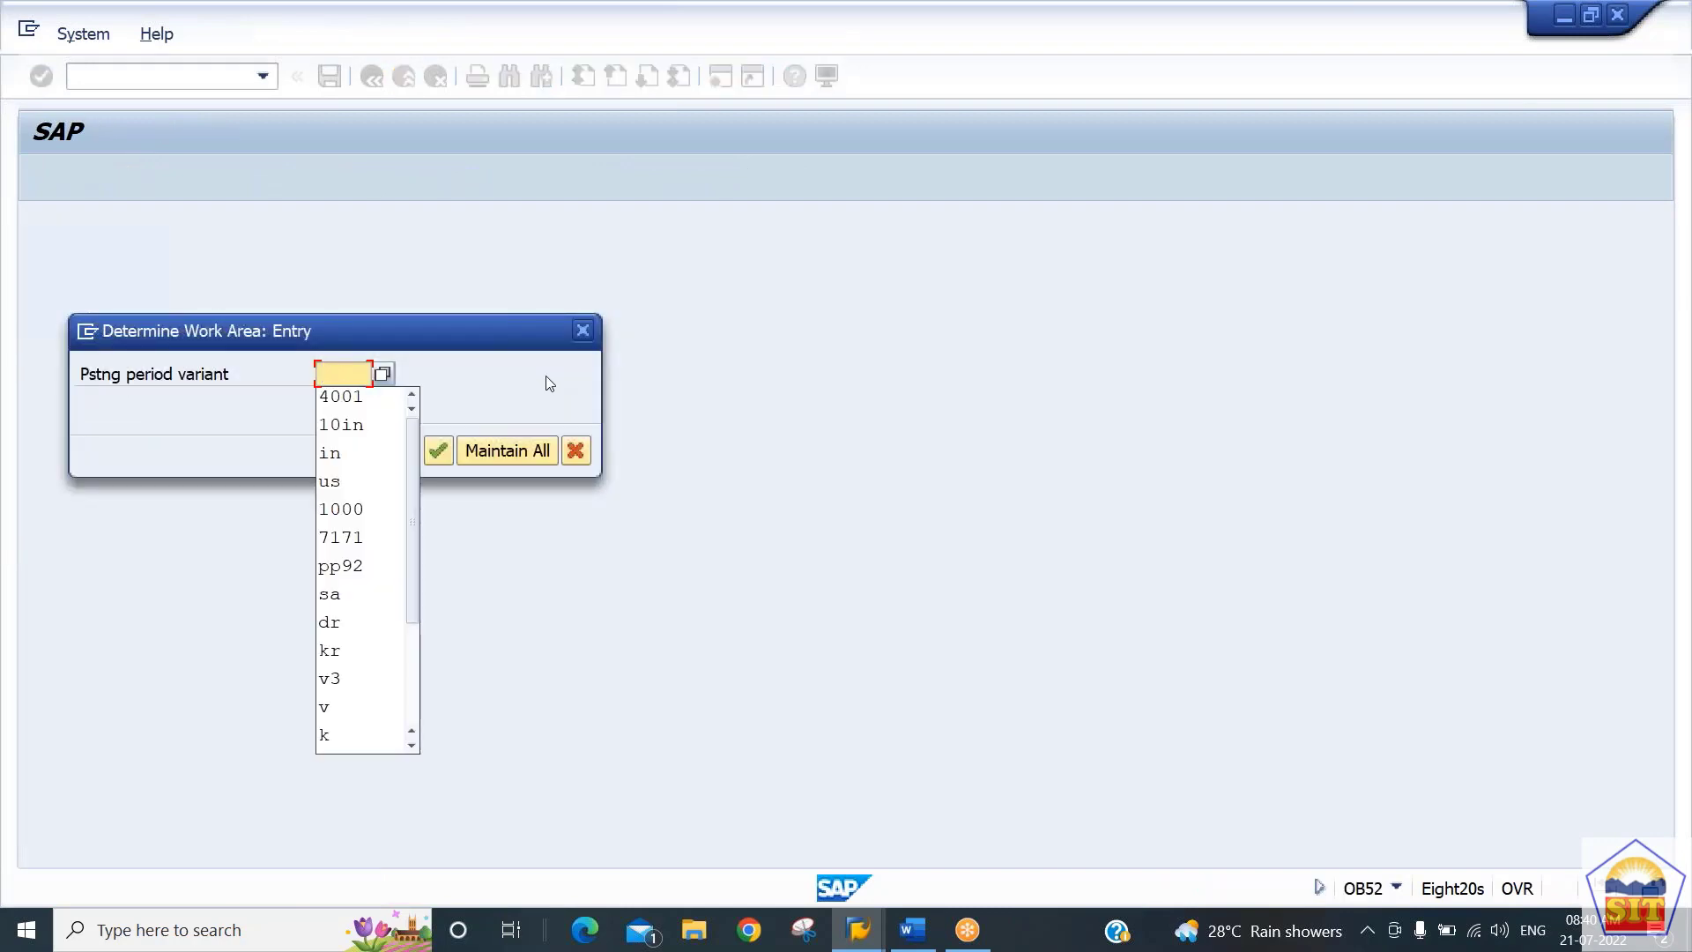
text(10in)
key(Return)
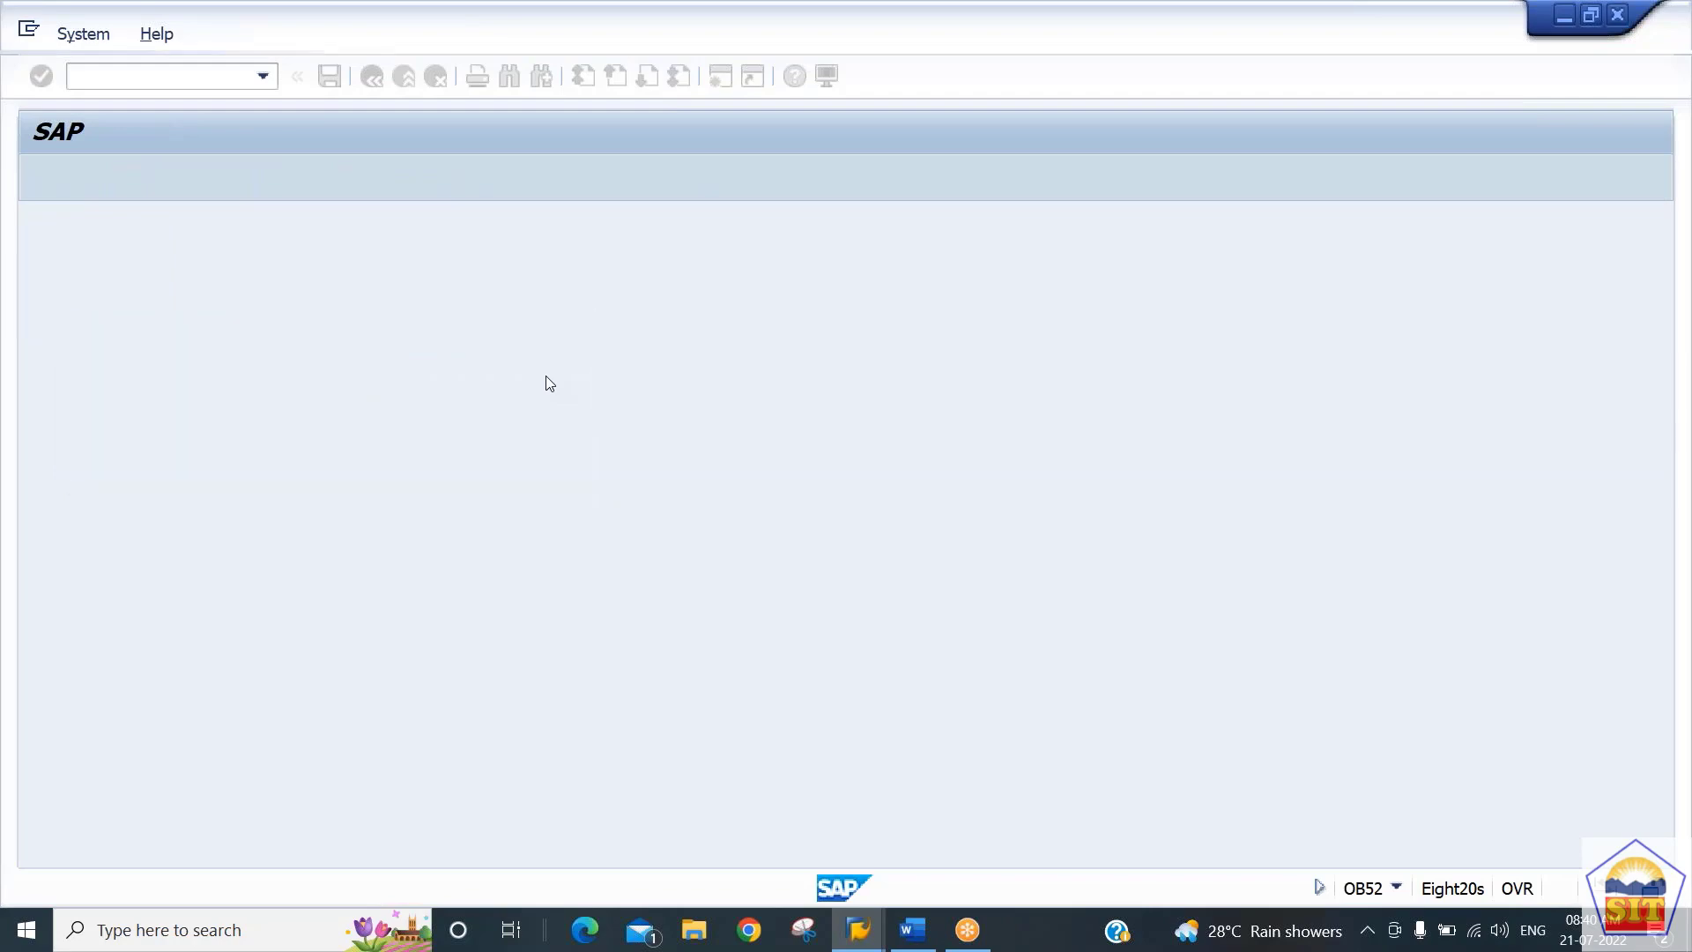
Set From per.1 and To Per. 1 of variant 10IN to 4 and save the entry
key(Tab)
key(Tab)
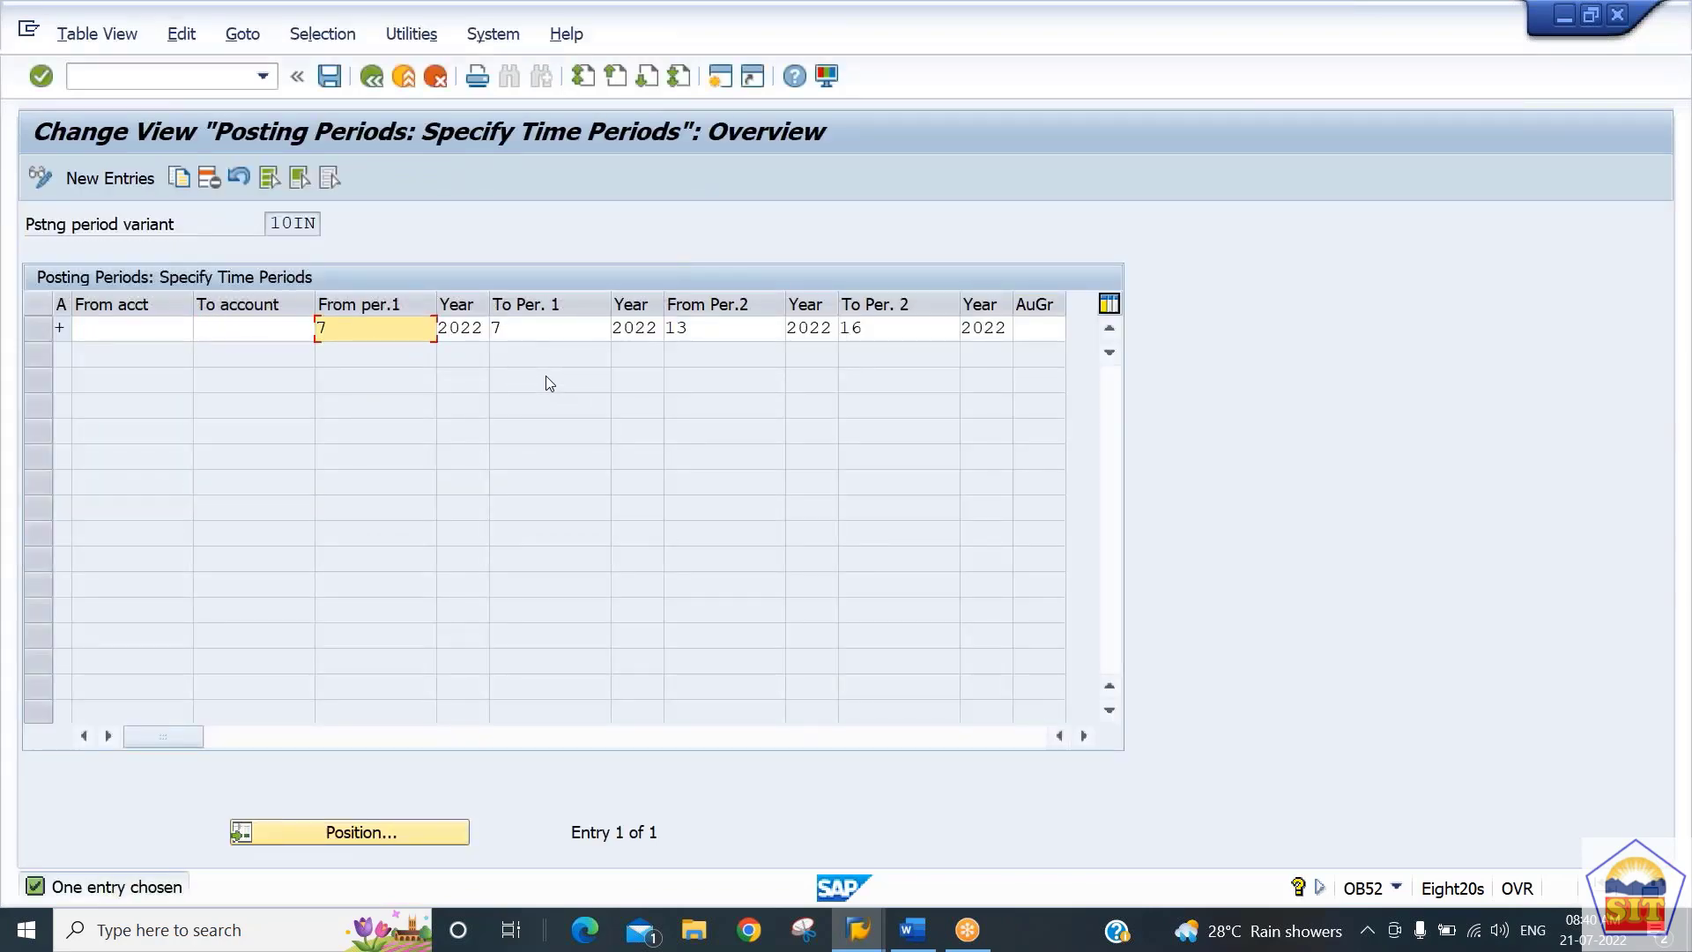
text(4)
key(Tab)
key(Tab)
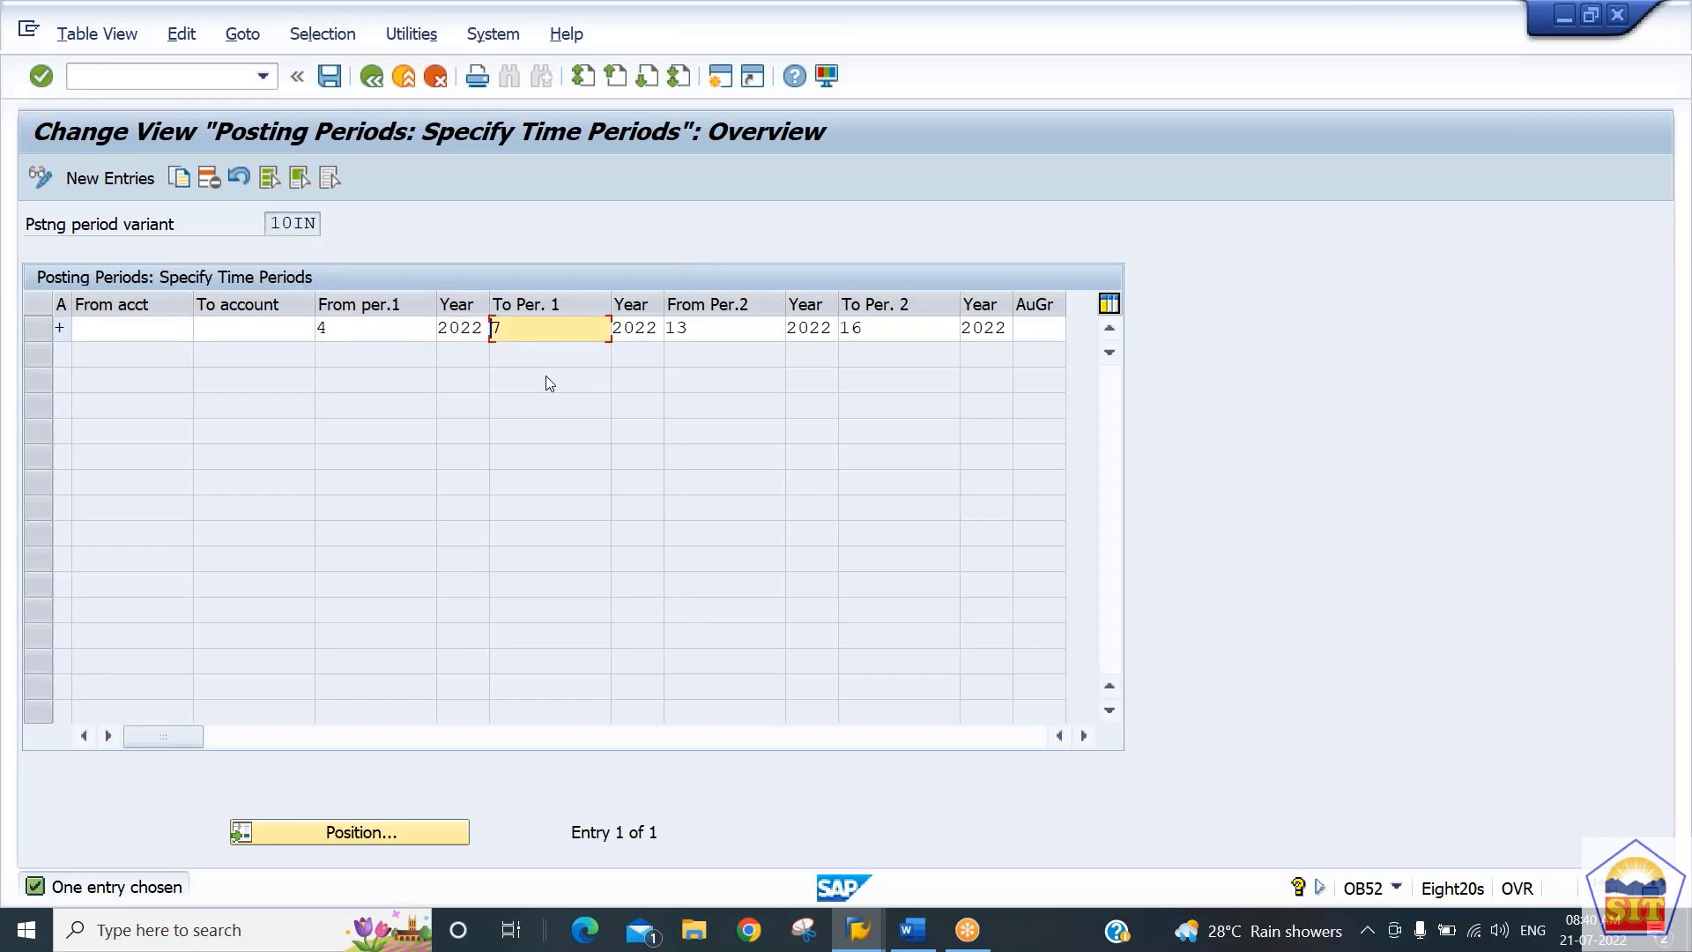
text(4)
key(Tab)
key(ctrl+s)
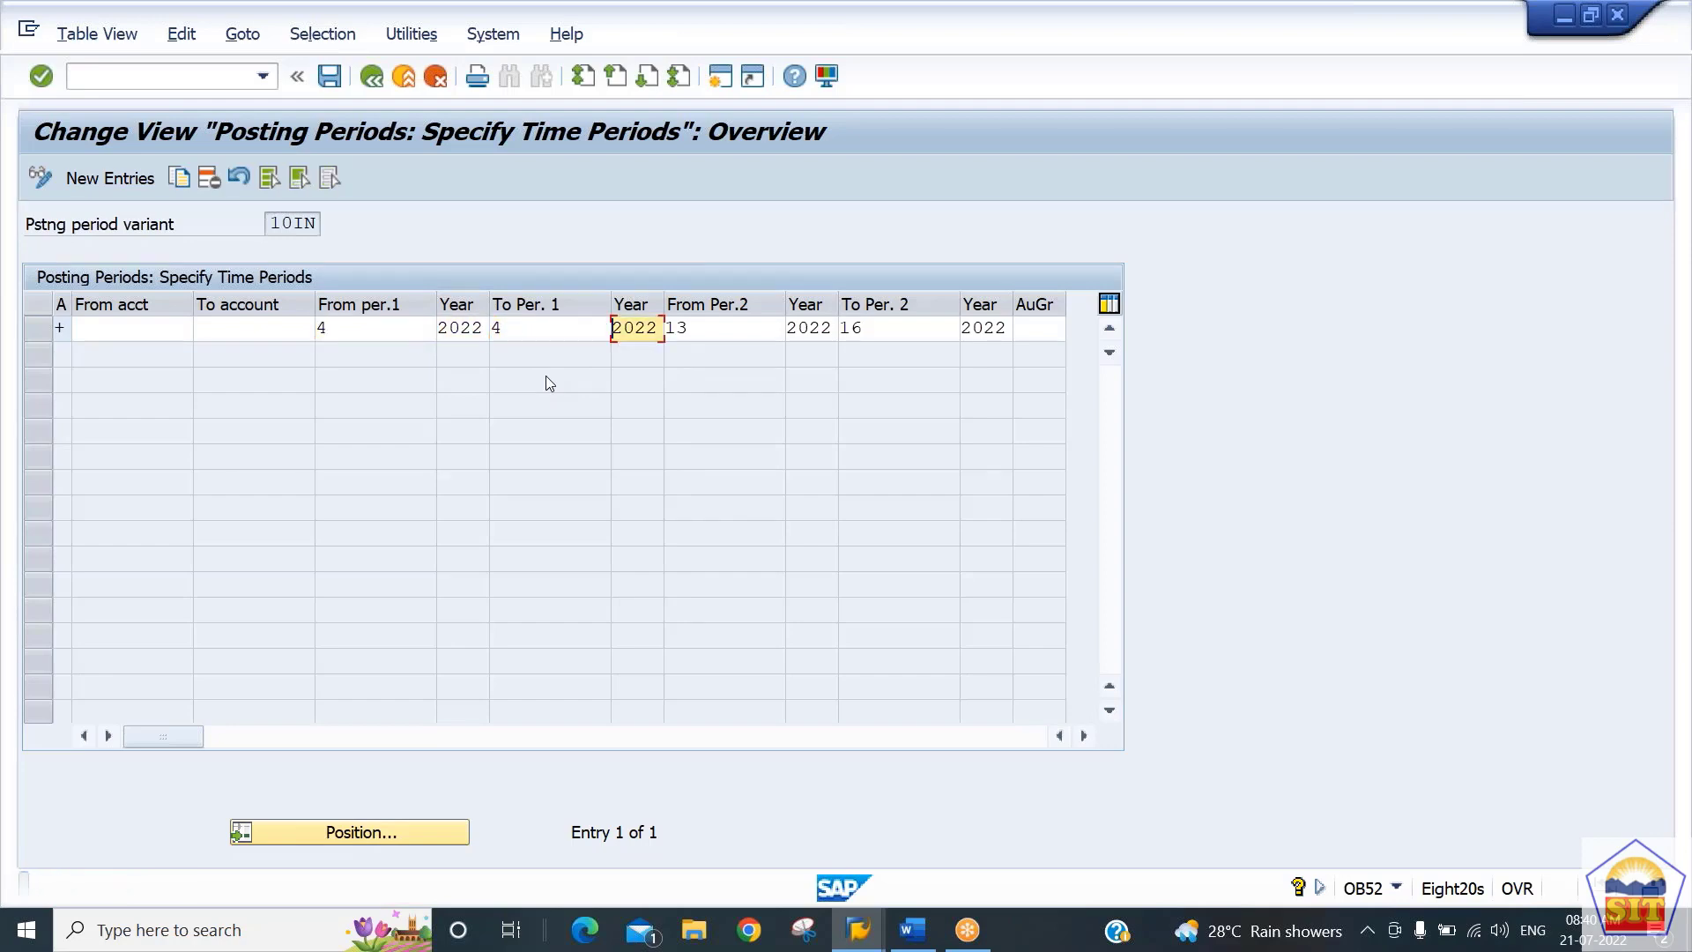
key(Return)
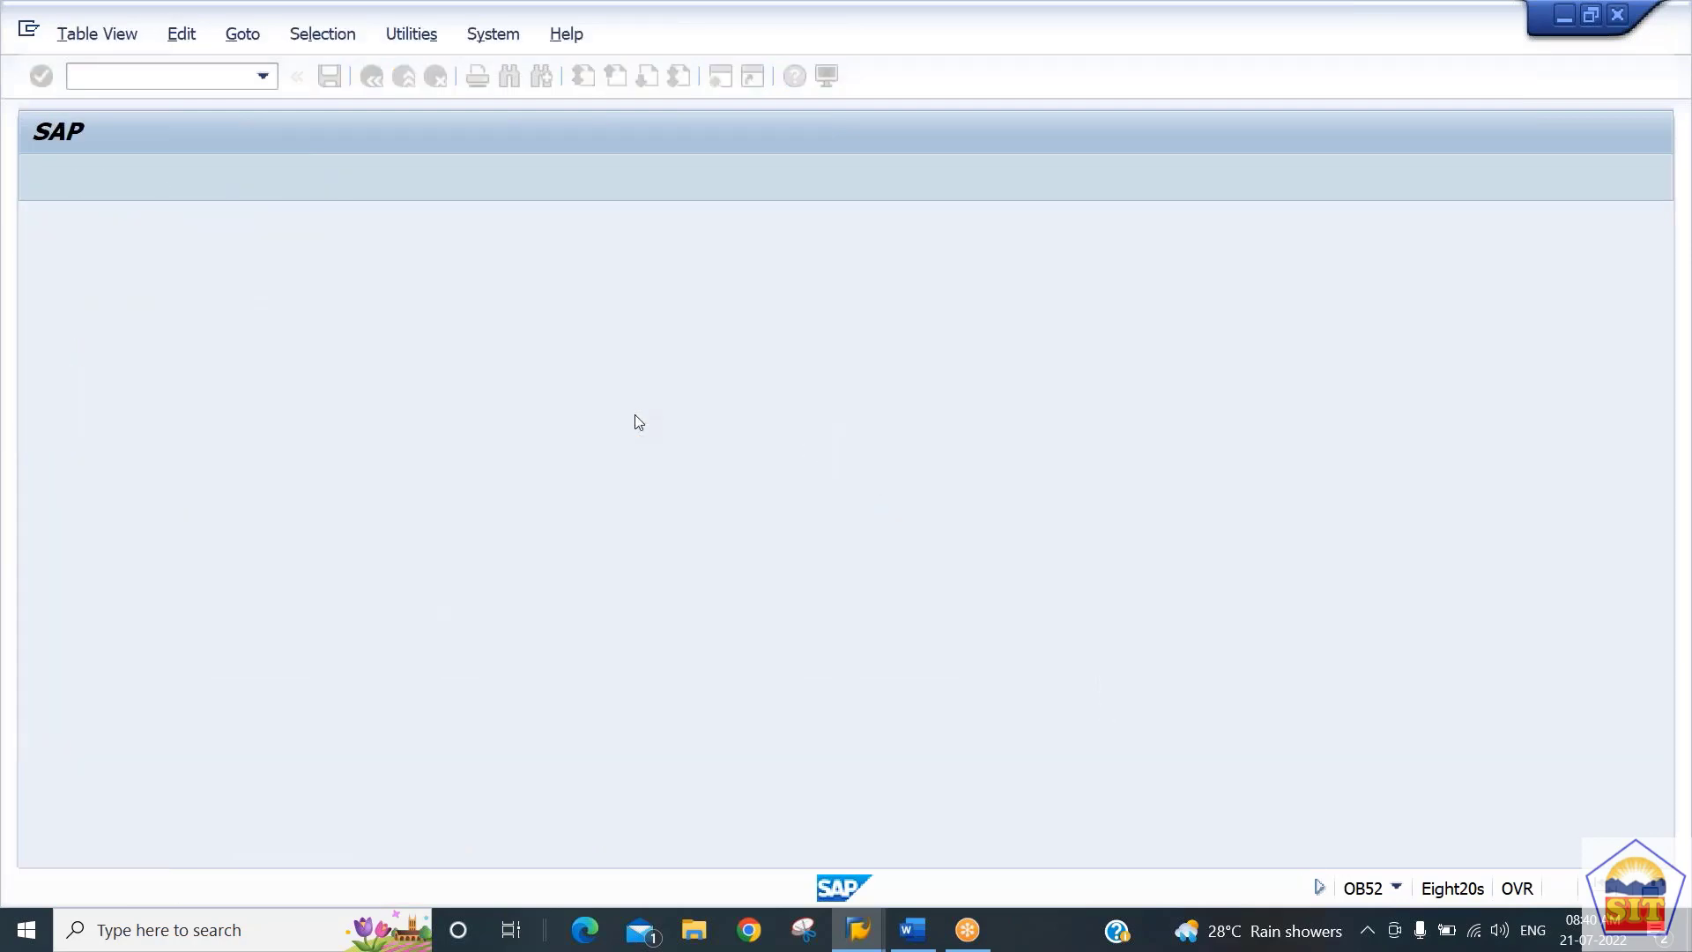
Return to the G/L document session and revalidate the first line item
key(alt+Tab)
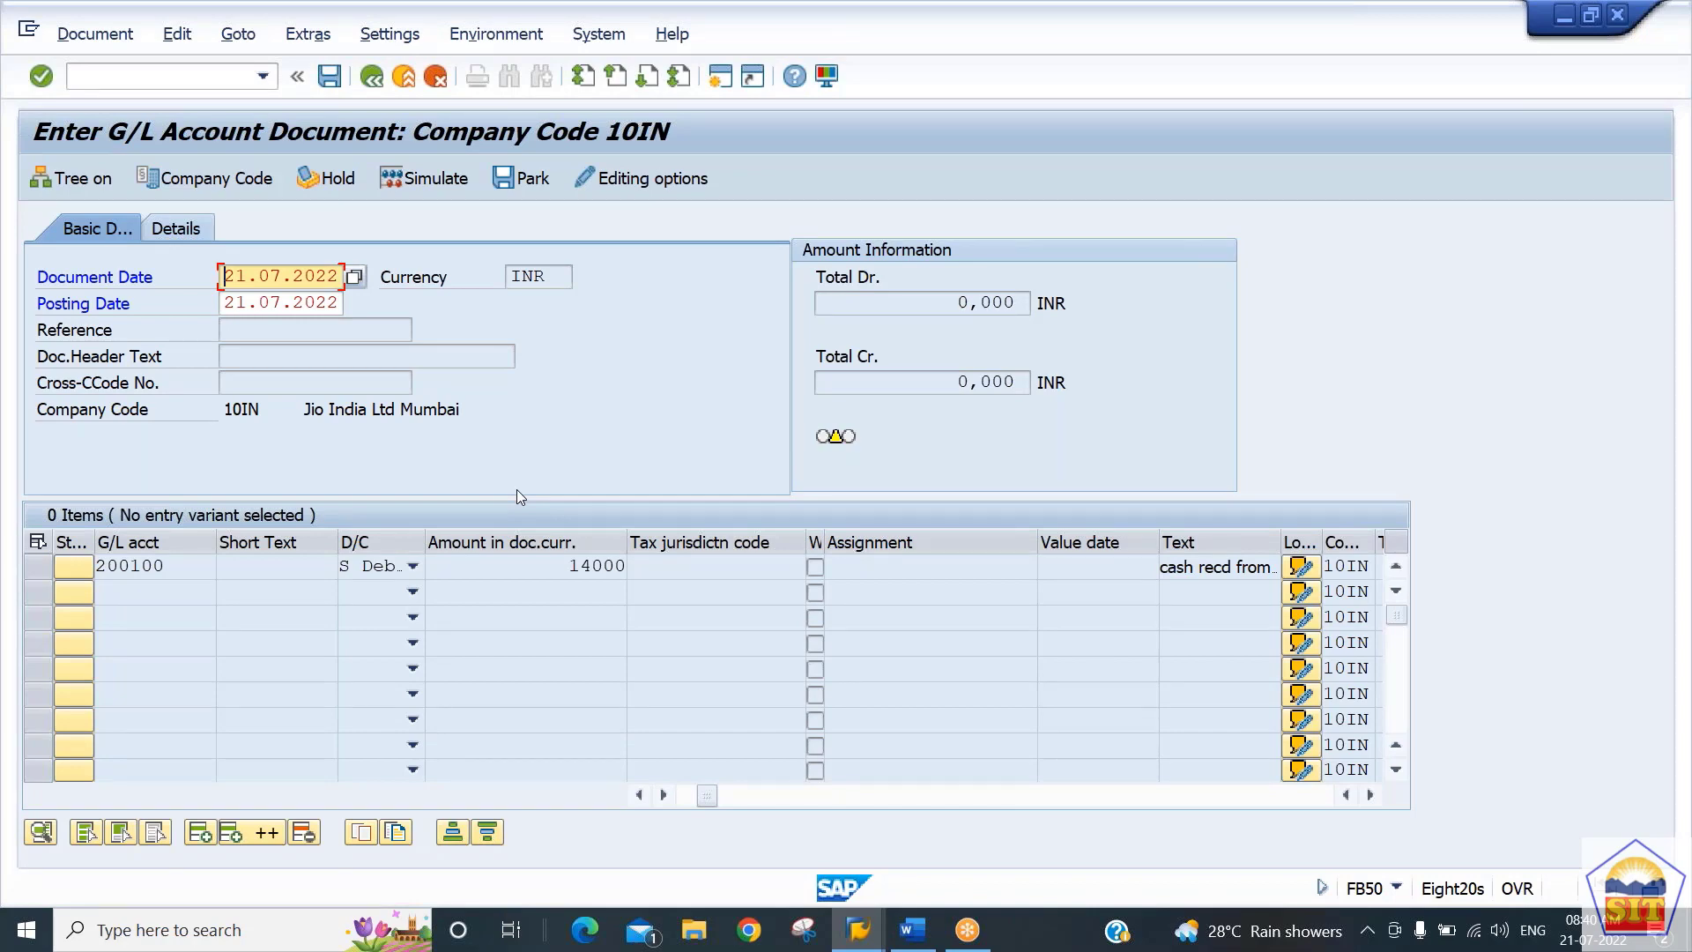
key(Return)
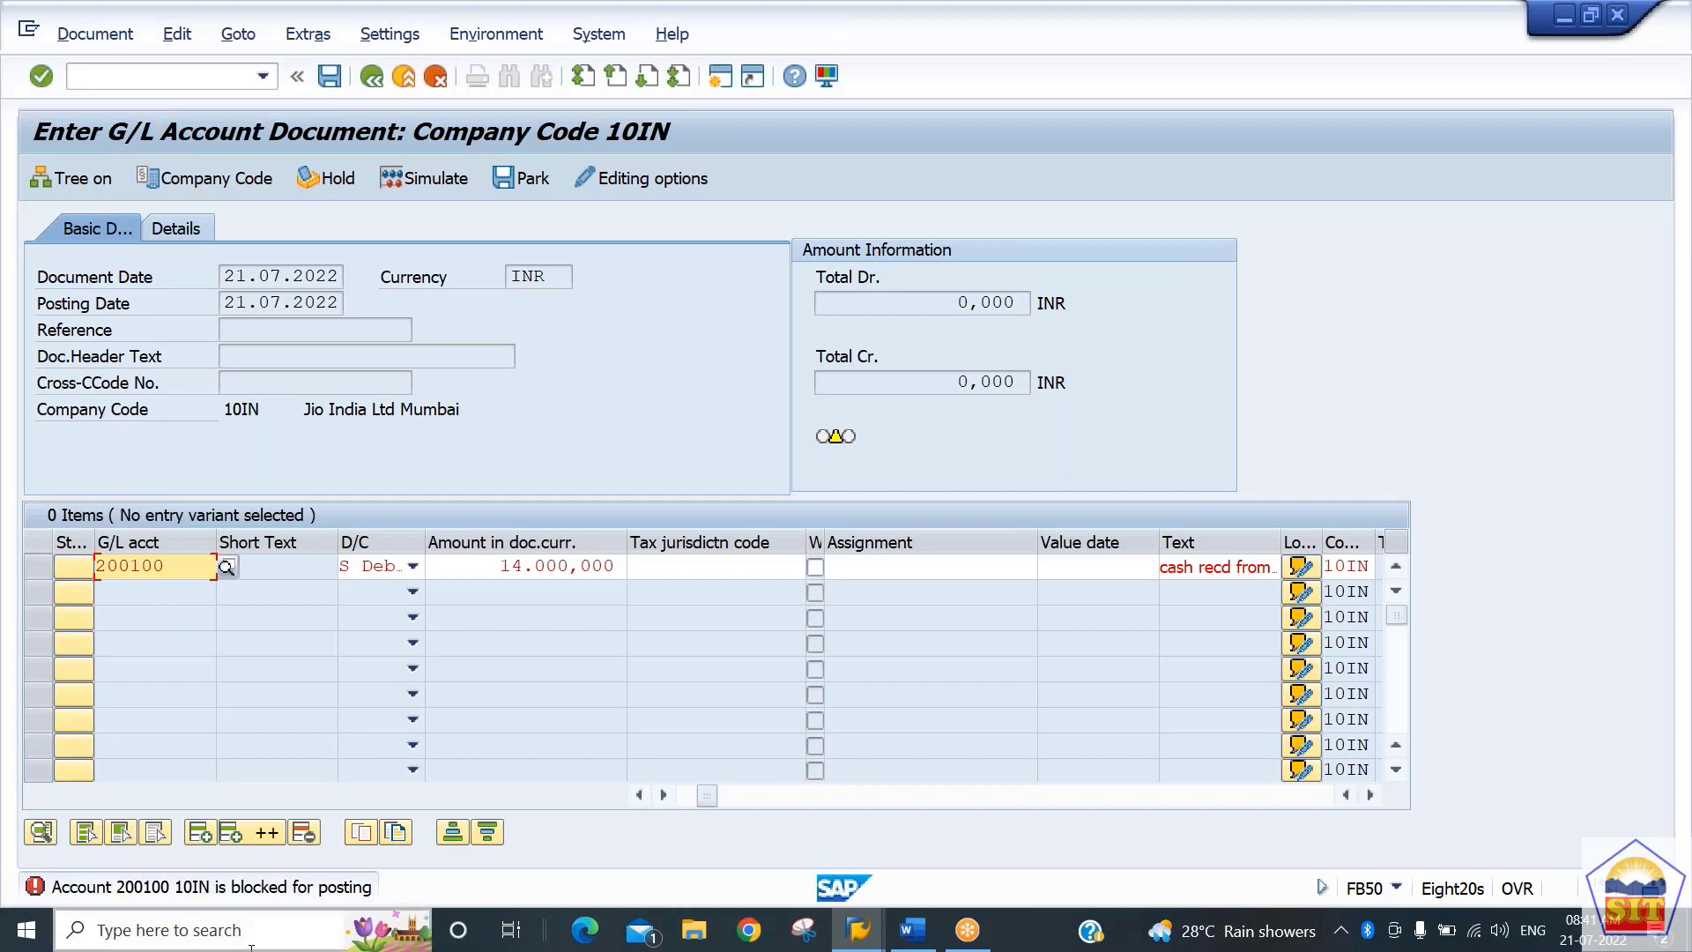
In the other session, open G/L account 200100 of company code 10IN in FS00, clear its company-code posting block and save
key(alt+Tab)
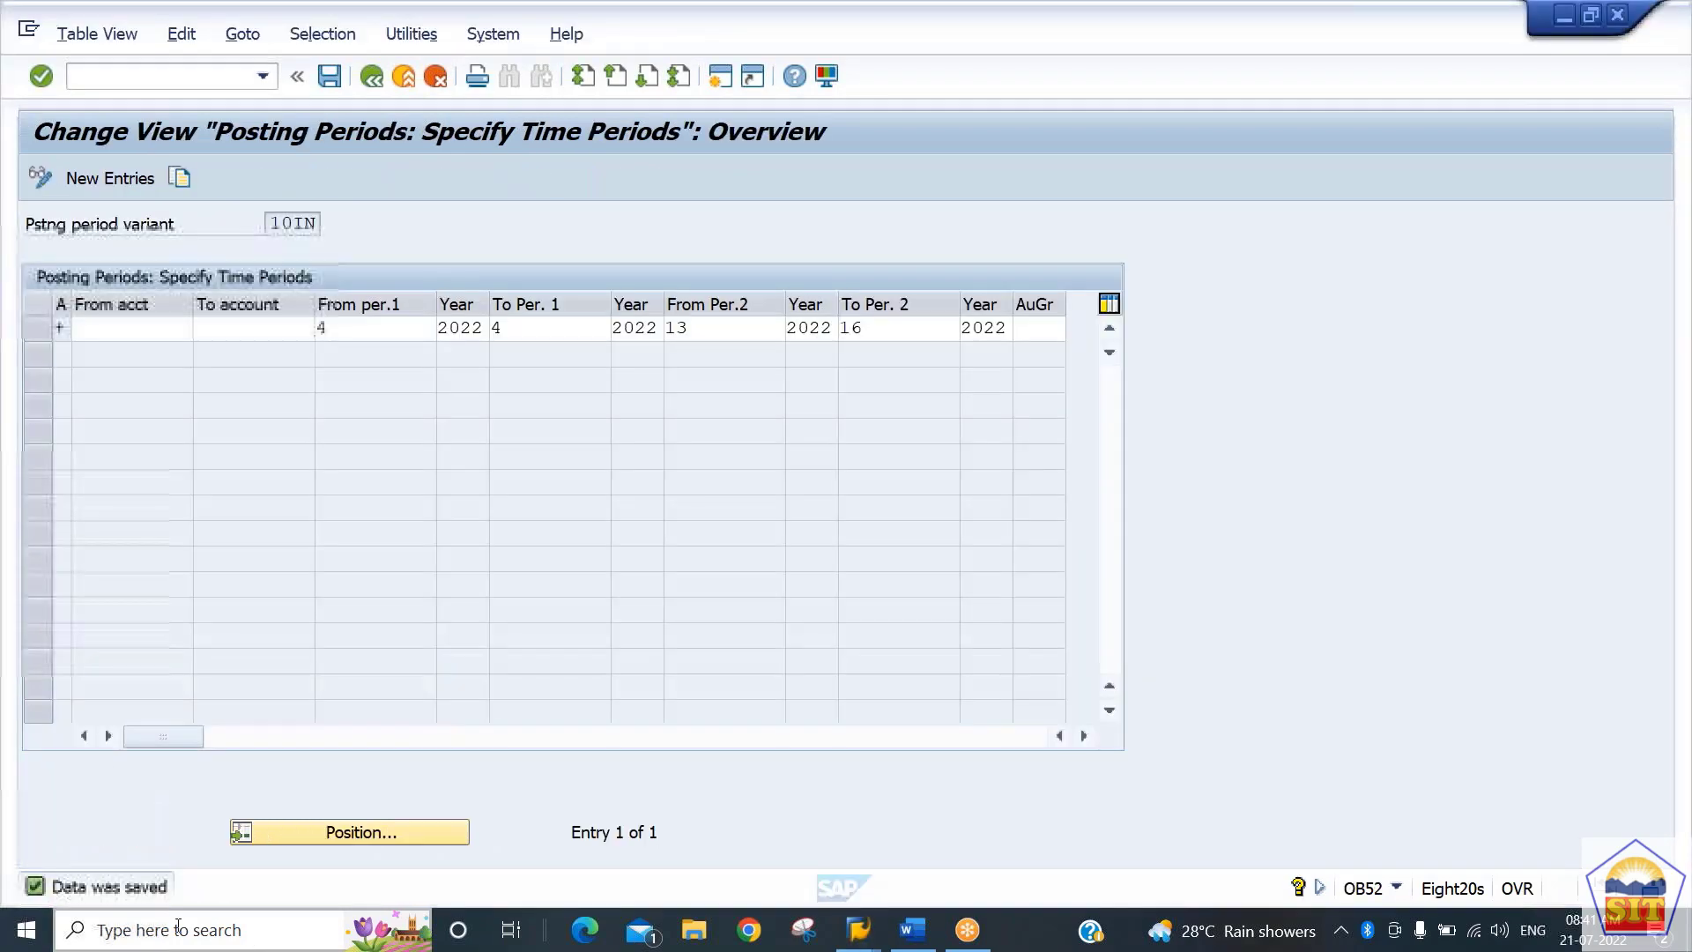
click(226, 79)
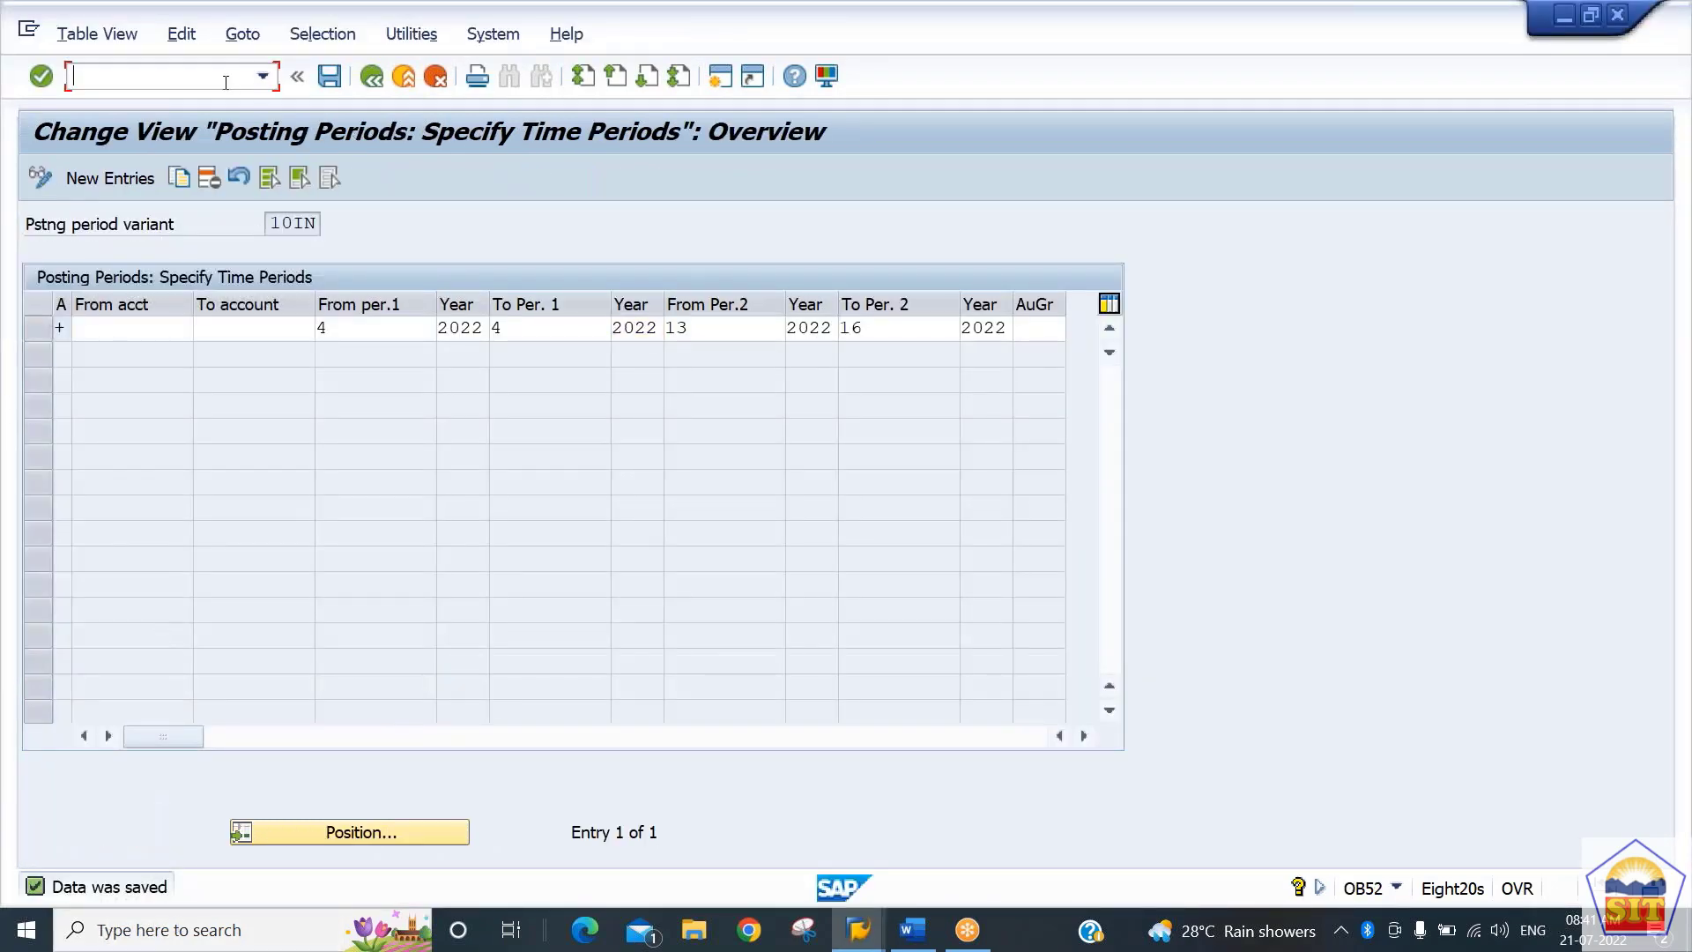
text(/nfb50)
key(Return)
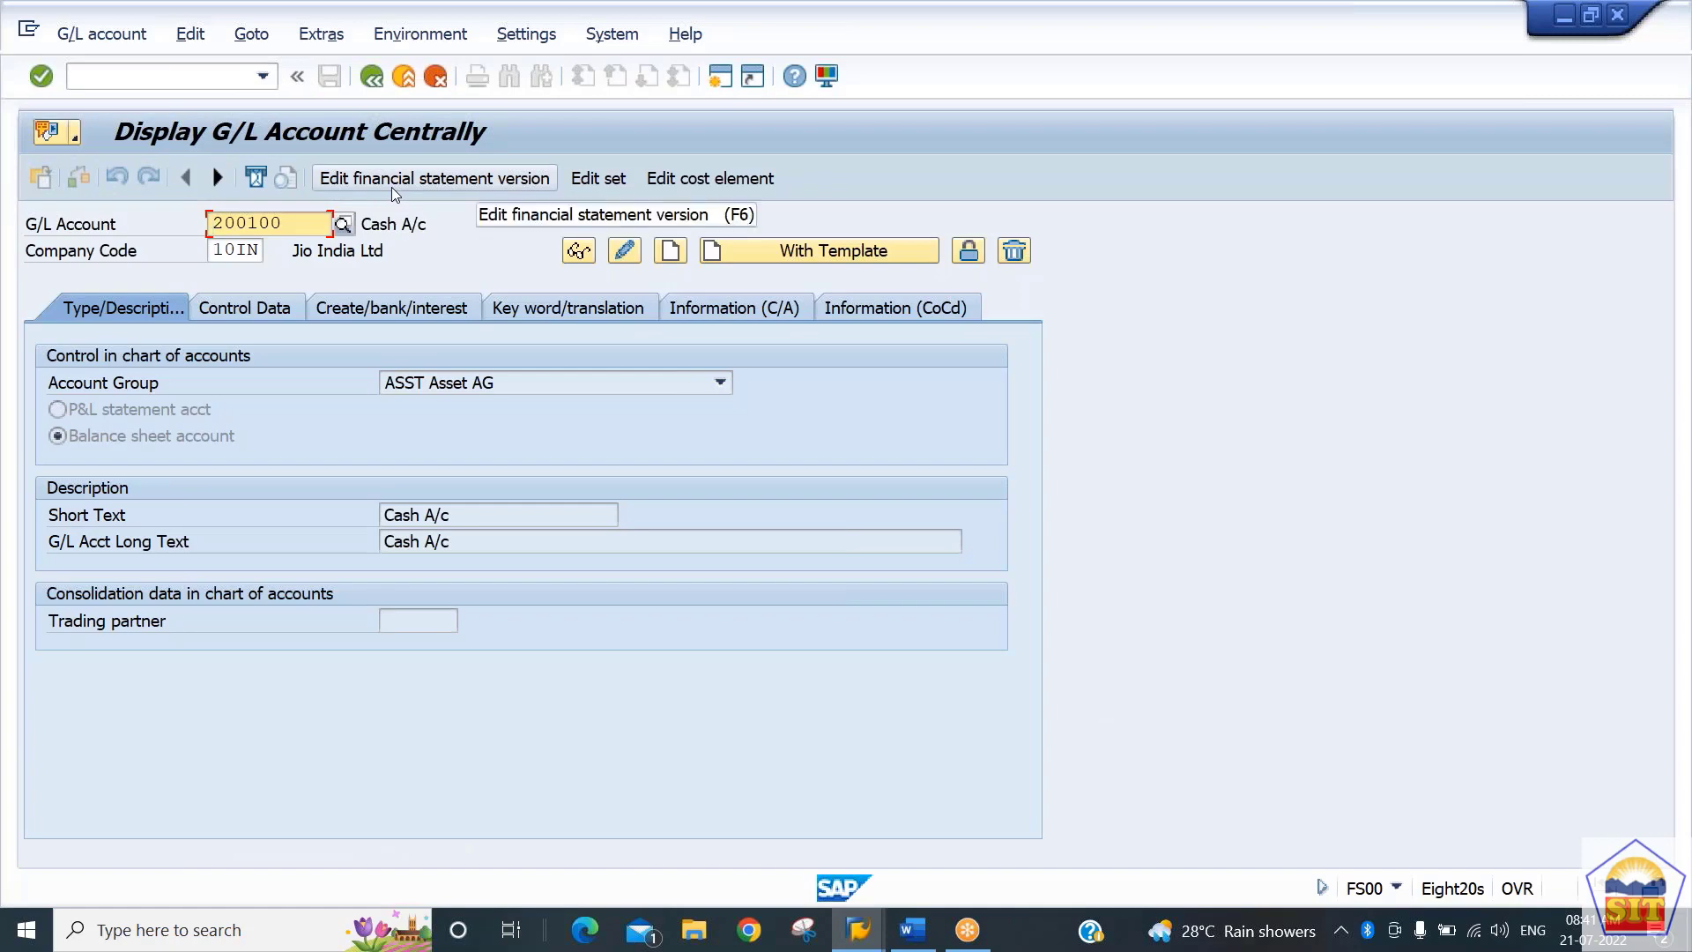
click(958, 250)
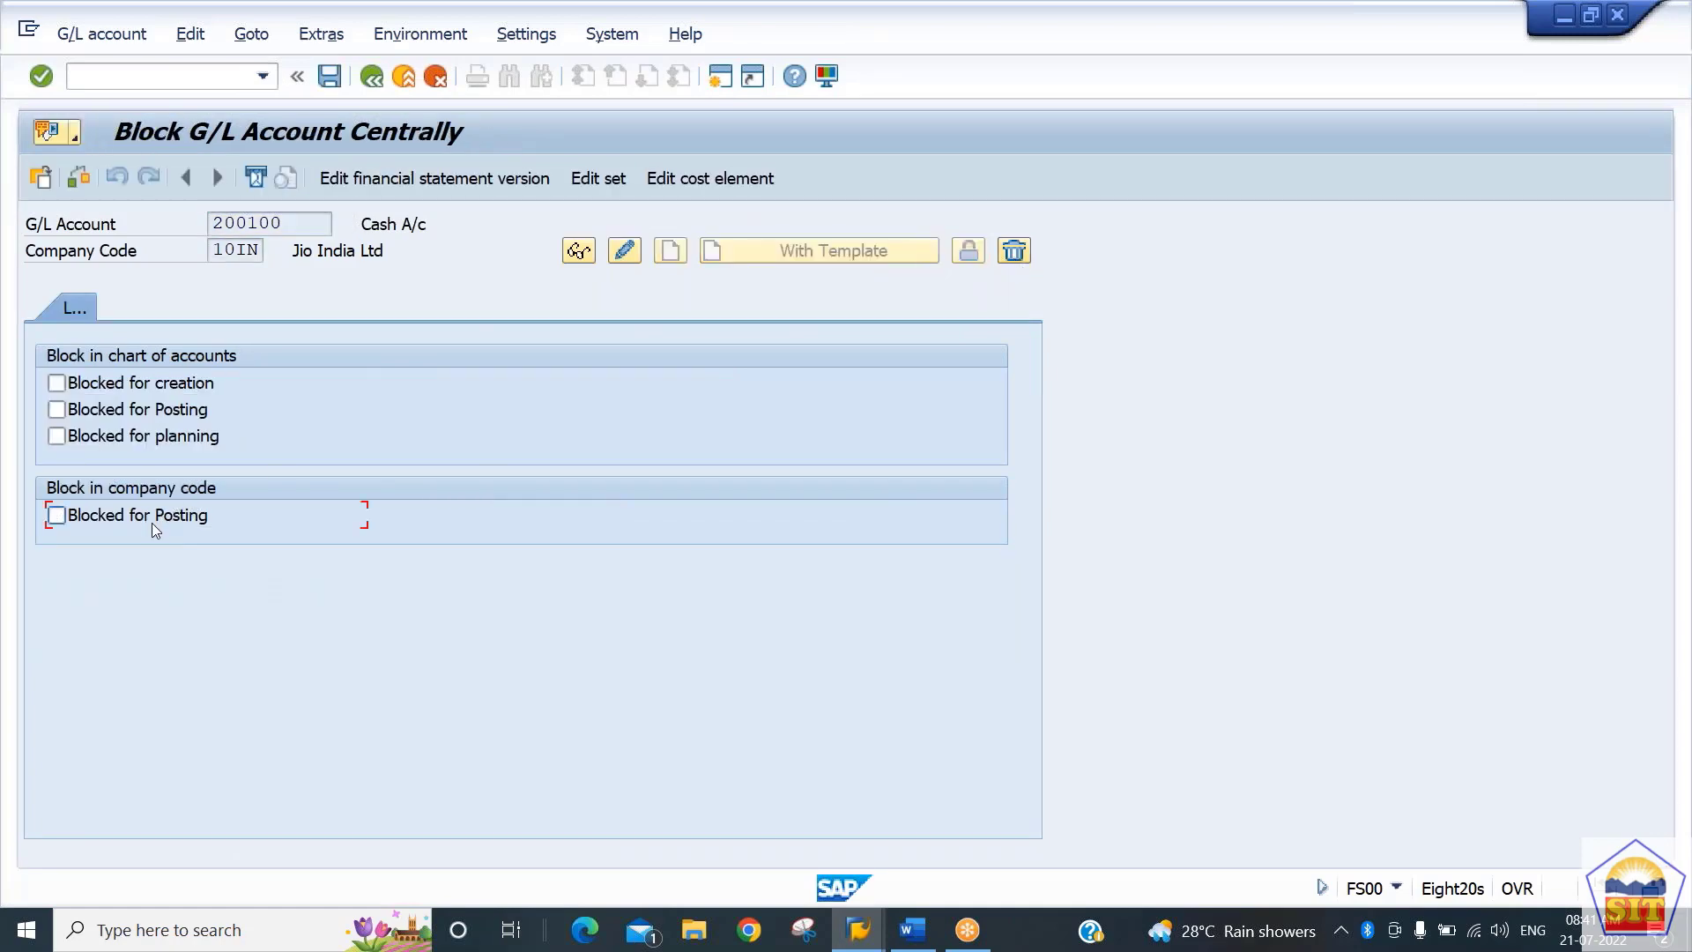
key(ctrl+s)
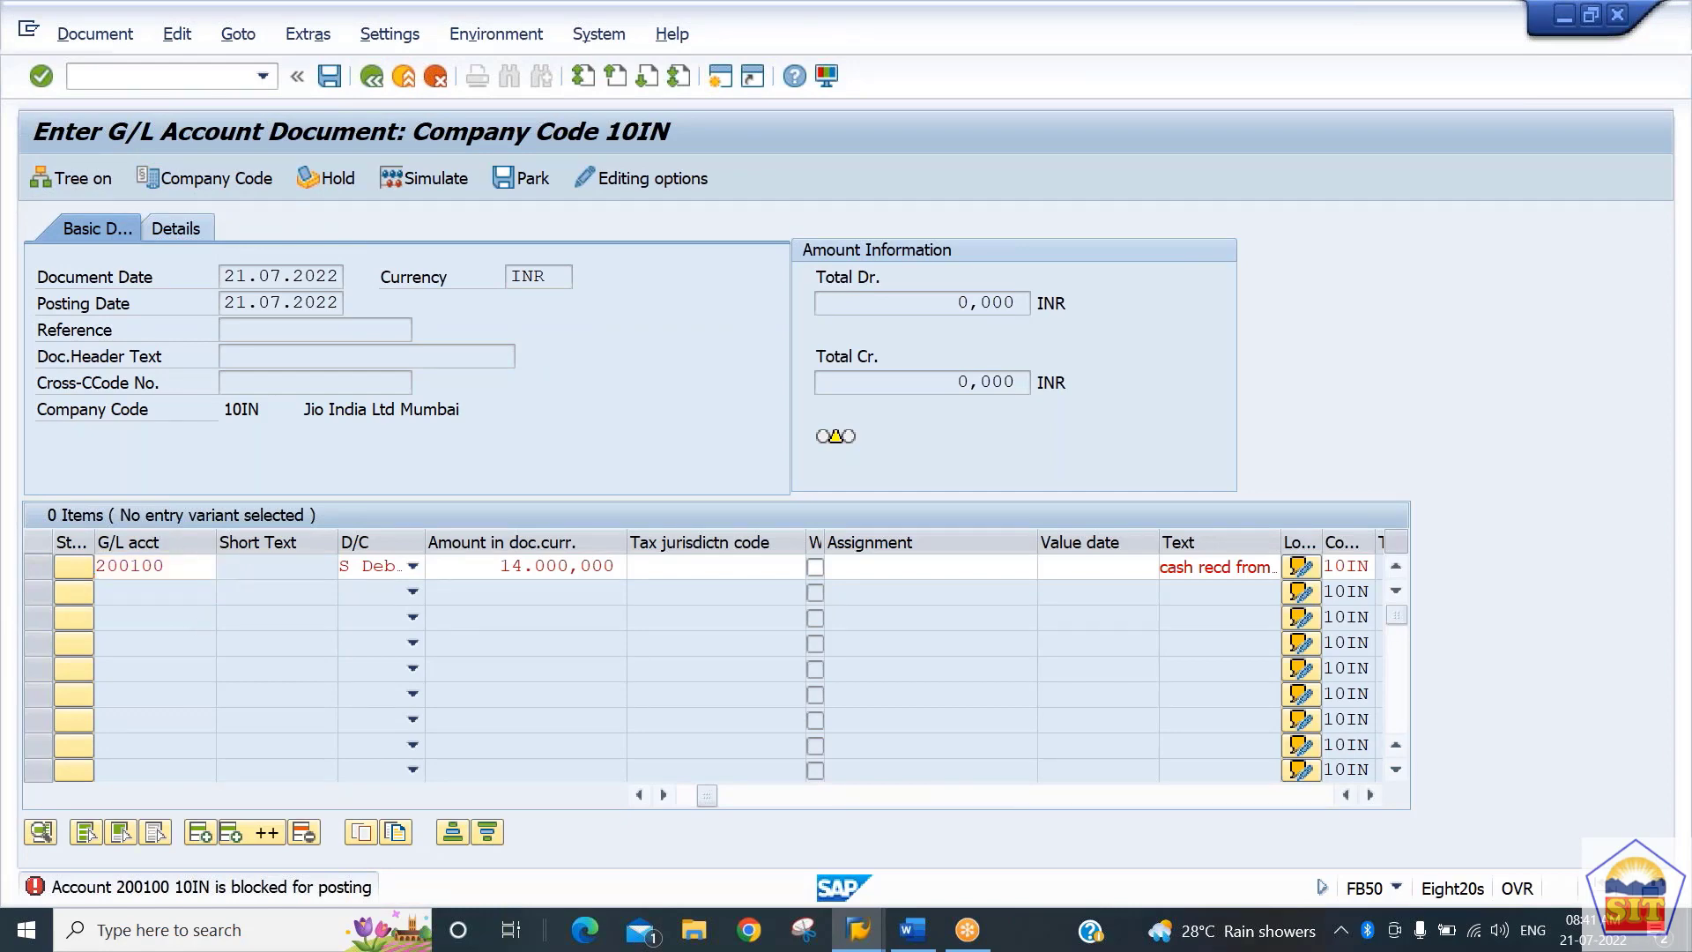
Revalidate the G/L document in FB50, exit its editing and discard the entered data
key(Return)
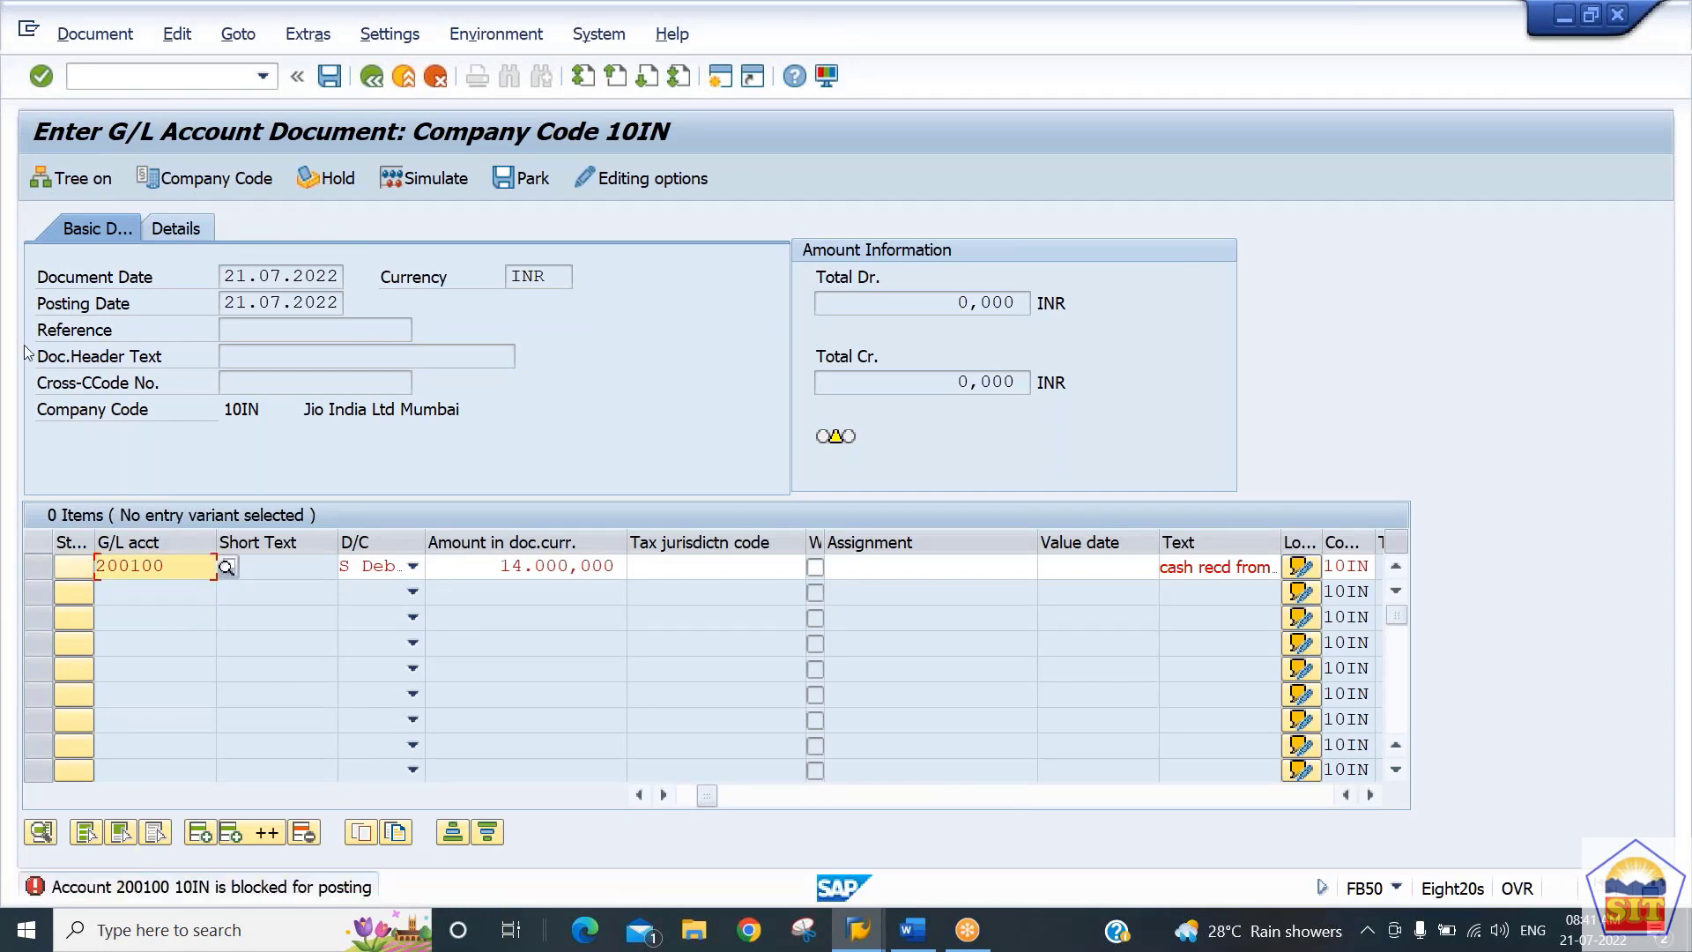
click(165, 75)
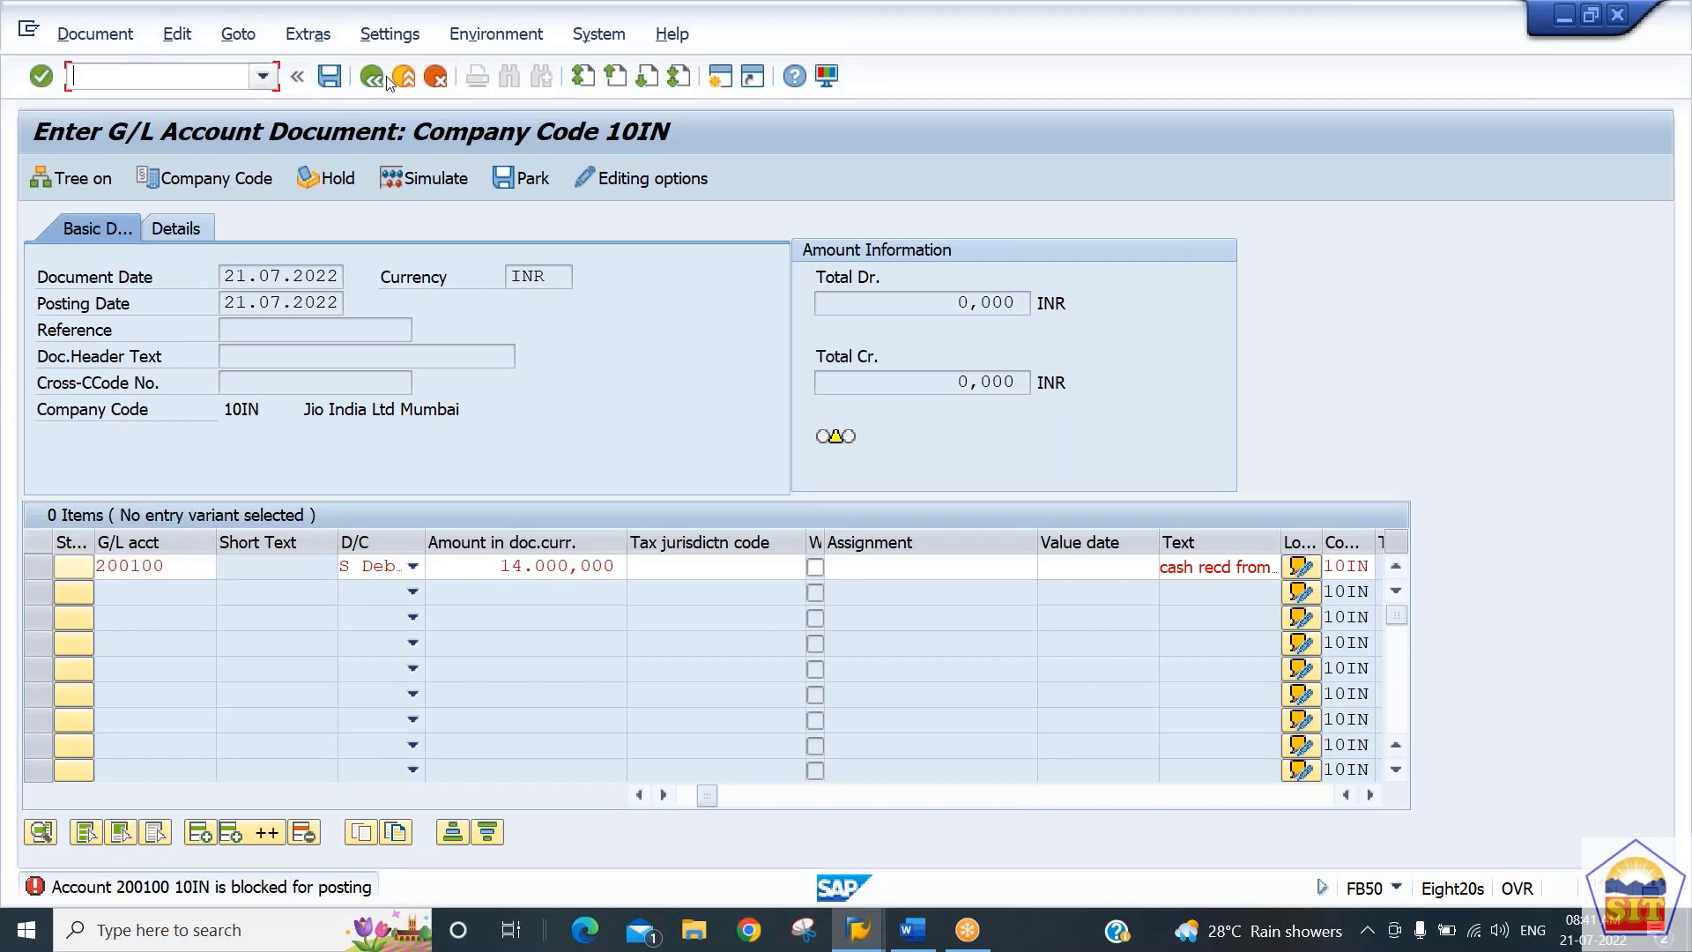
key(Return)
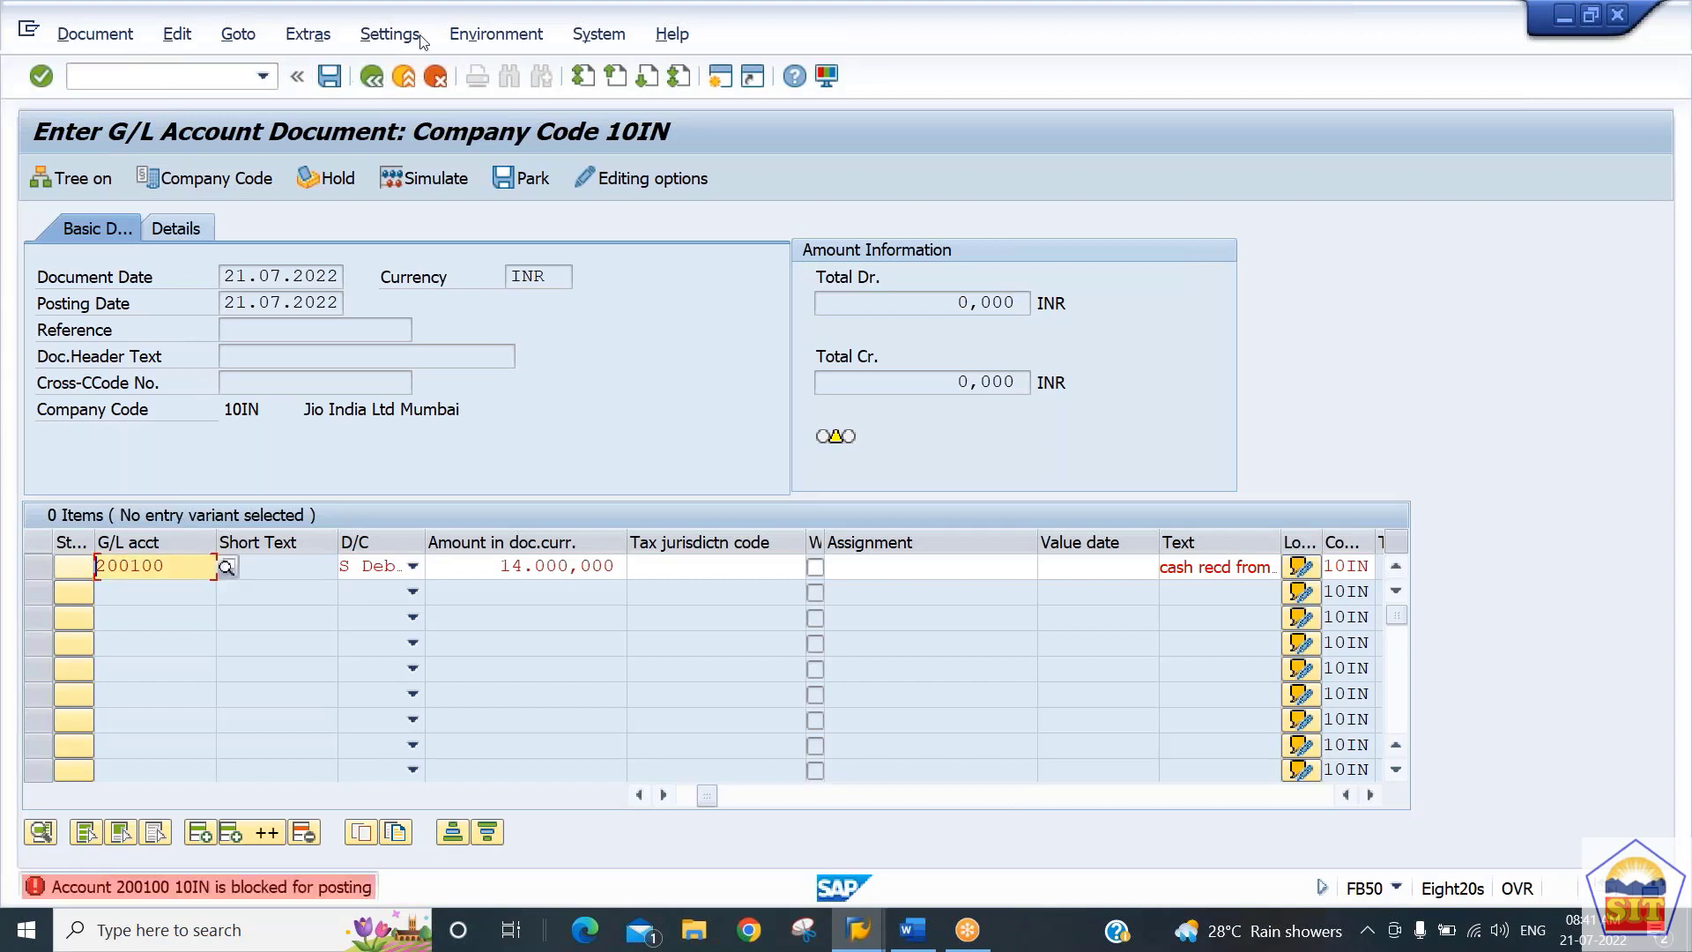
click(435, 77)
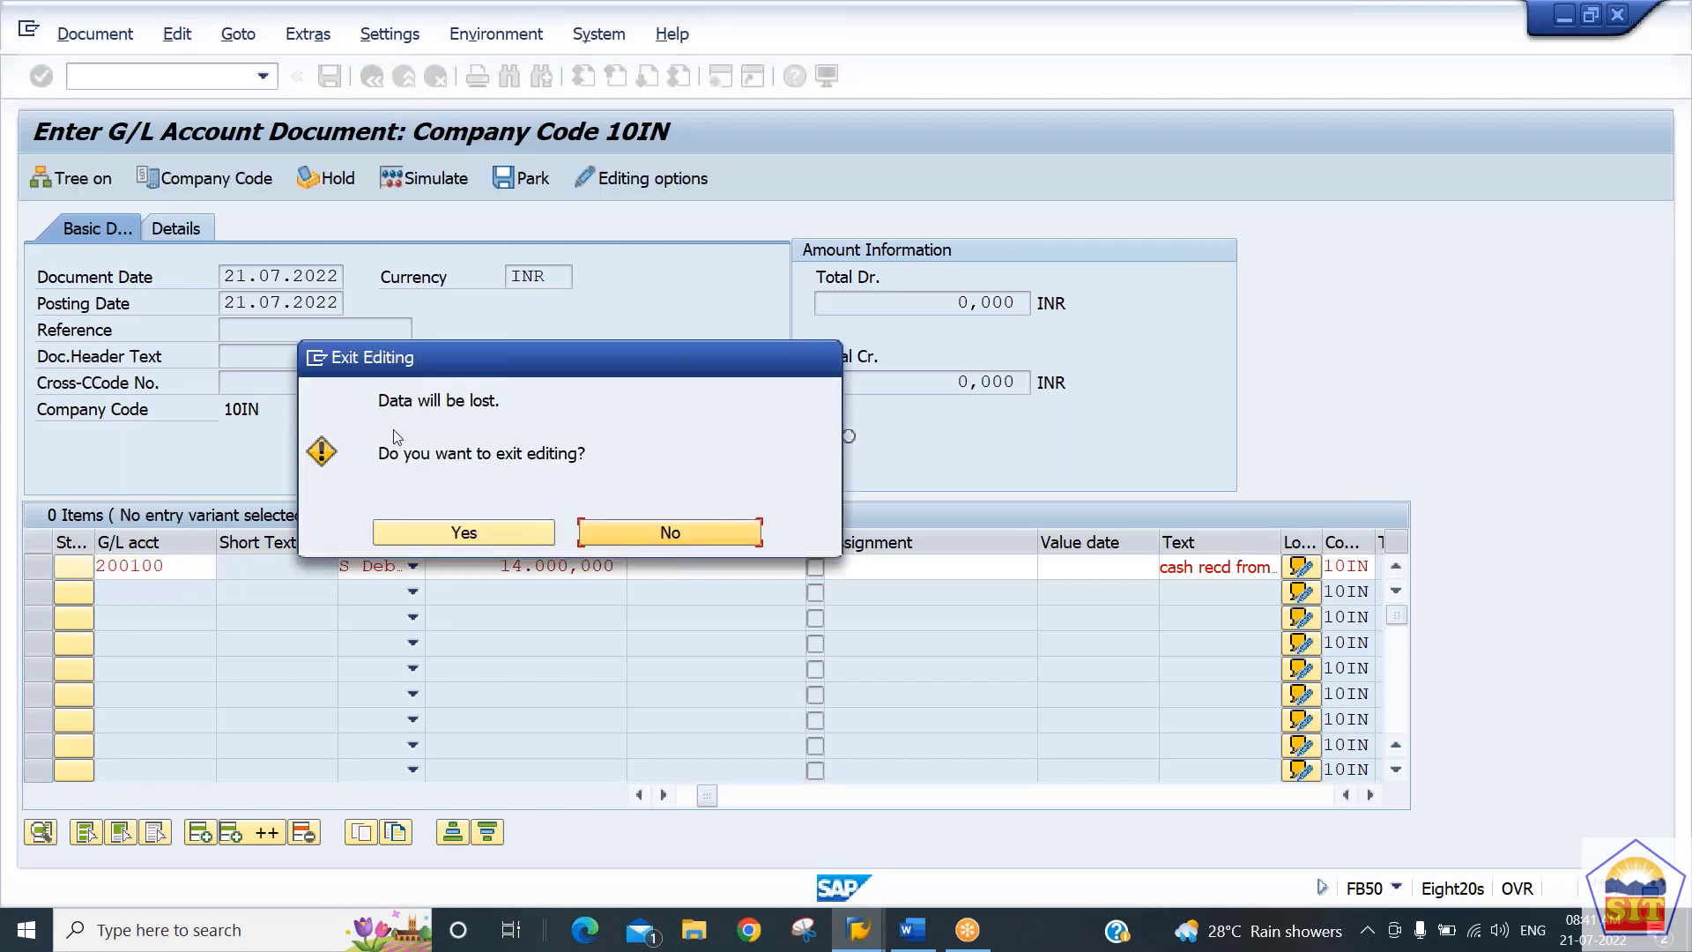
click(447, 536)
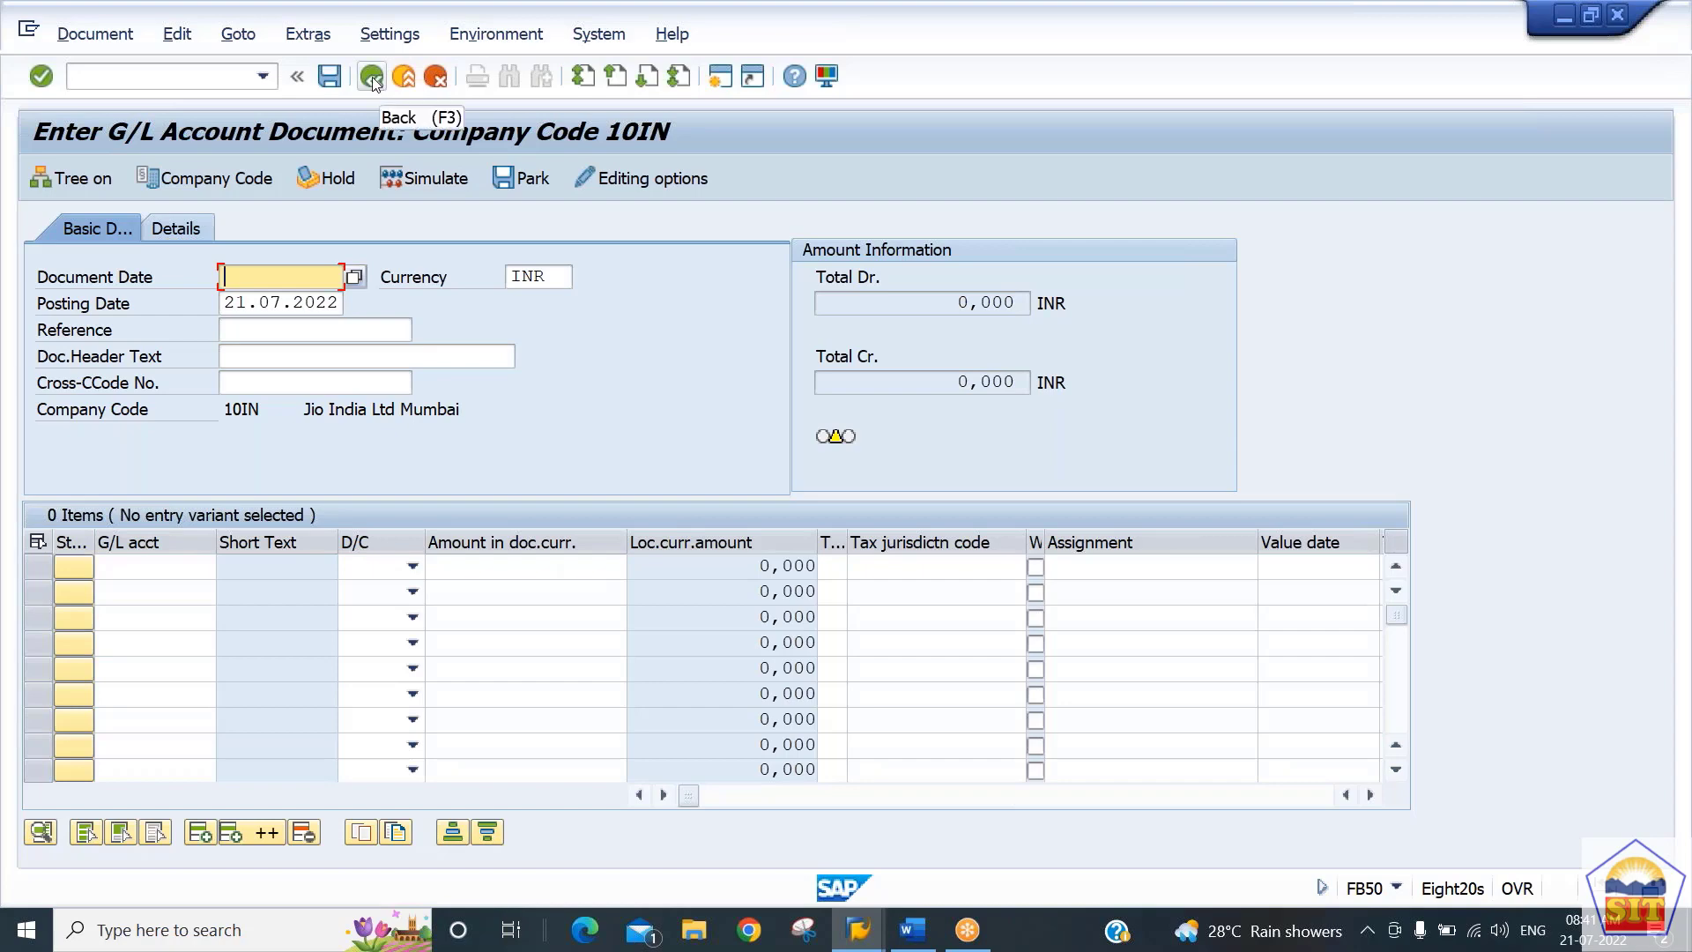
Set the new G/L document's document date to 21.07.2022
key(BackSpace)
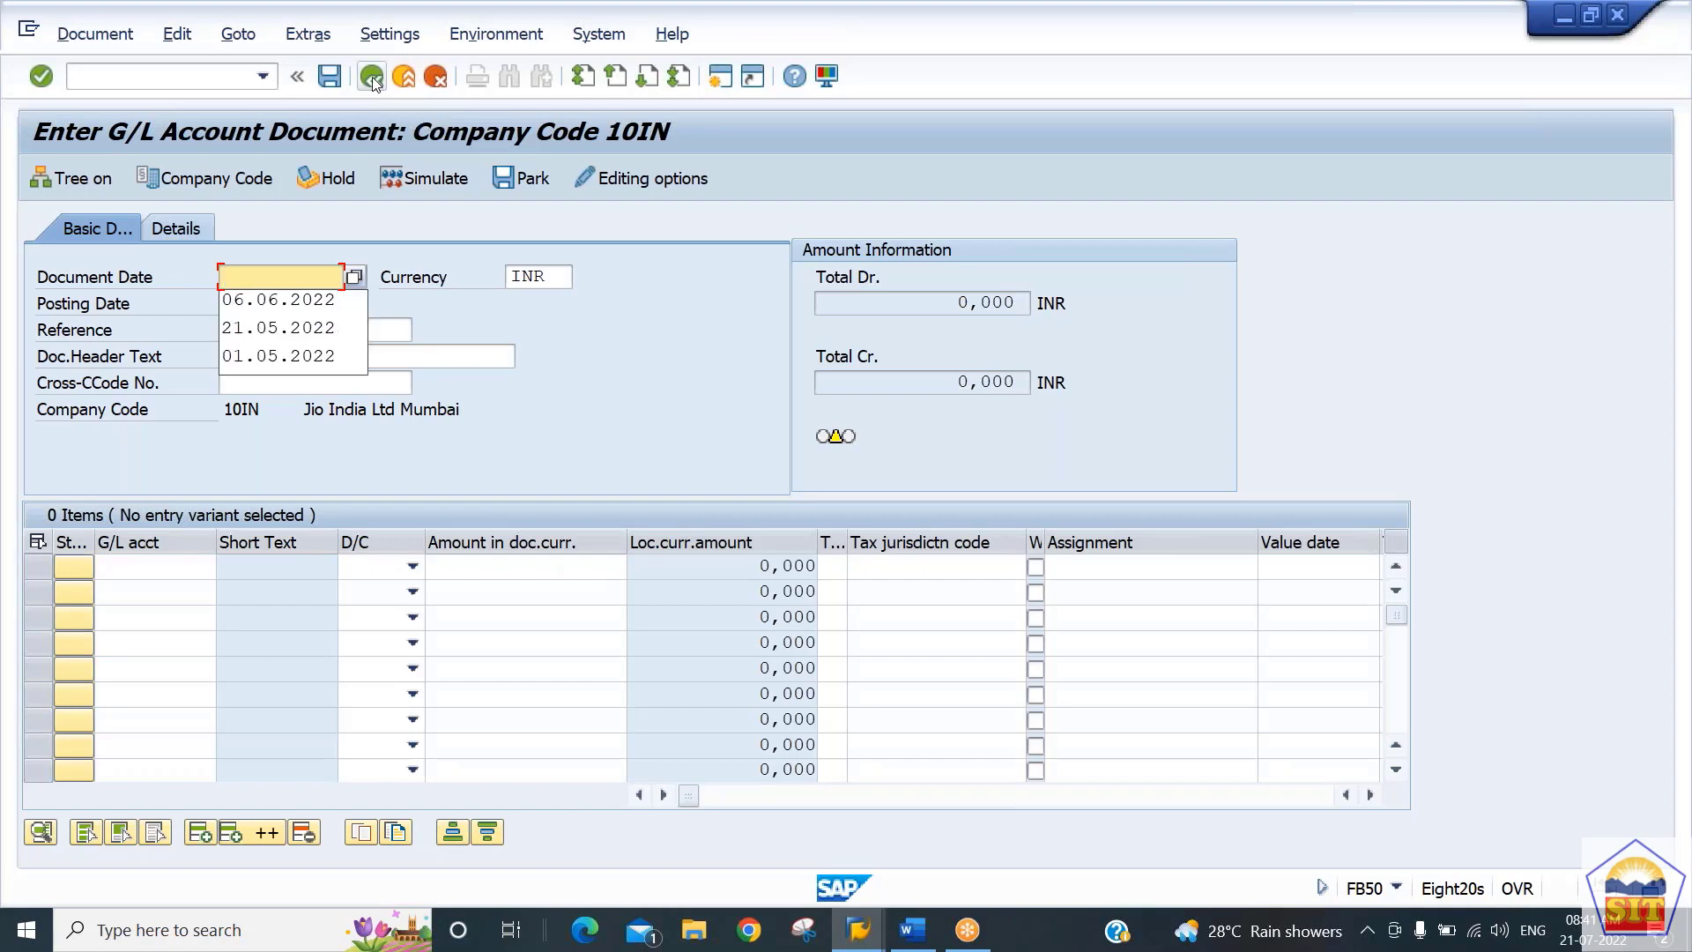
text(21.07)
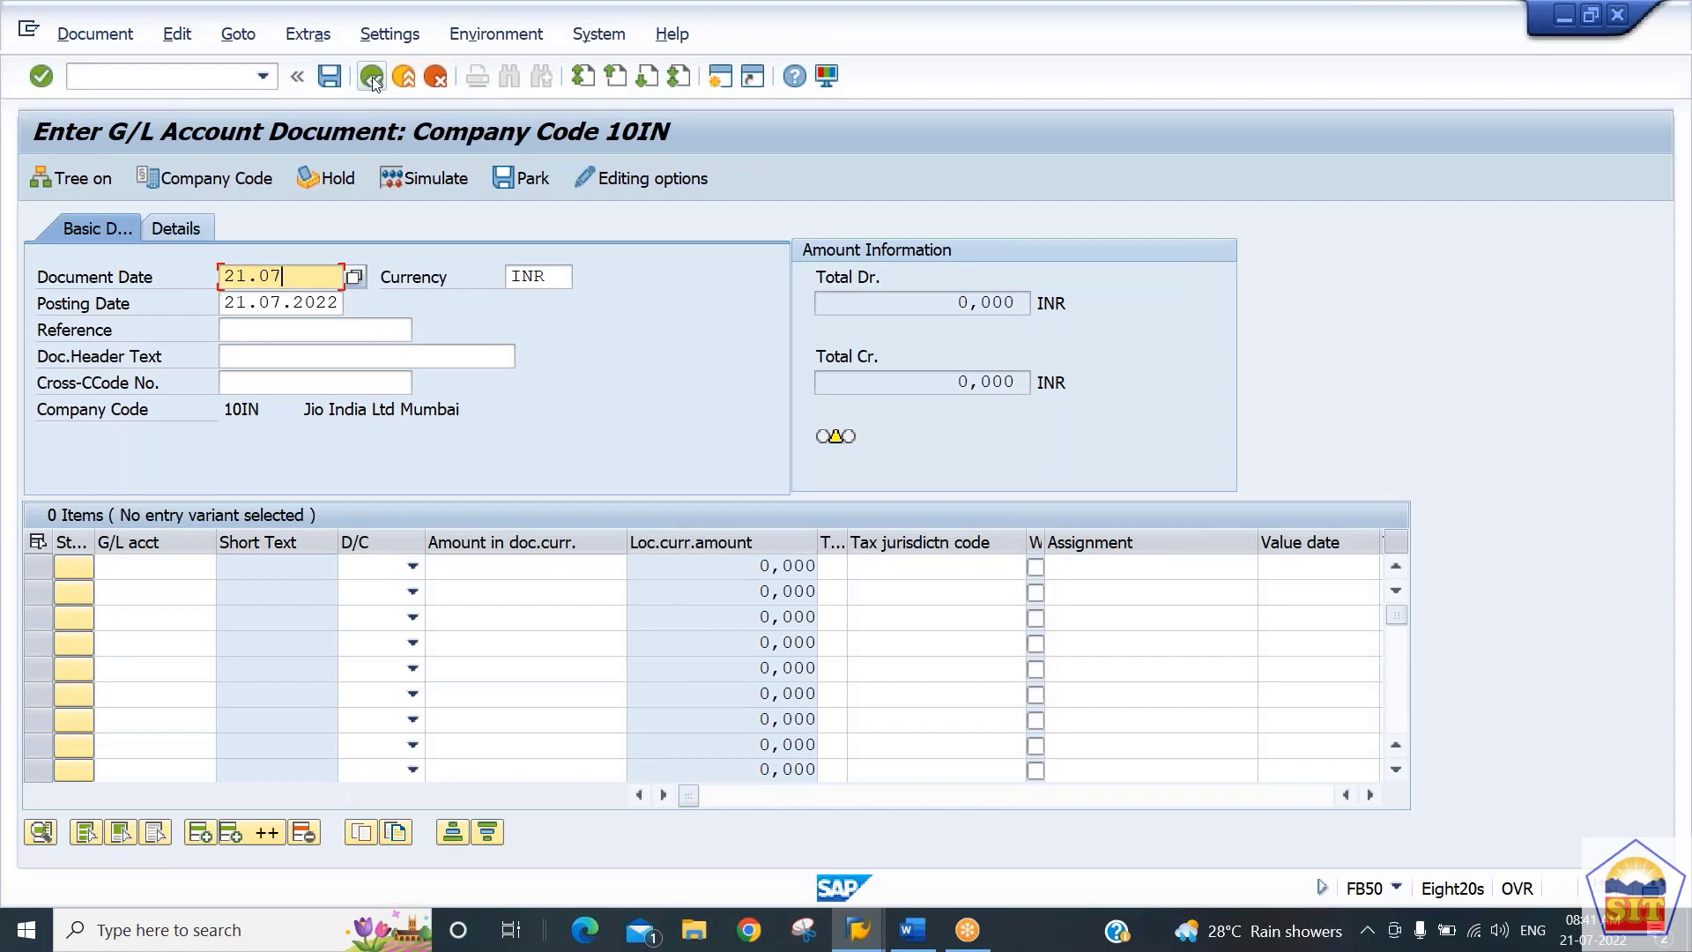
text(.2022)
Enter the first line item with G/L account 200100, S Debit and an amount of 14000
key(Tab)
key(Tab)
key(Tab)
key(Tab)
key(Tab)
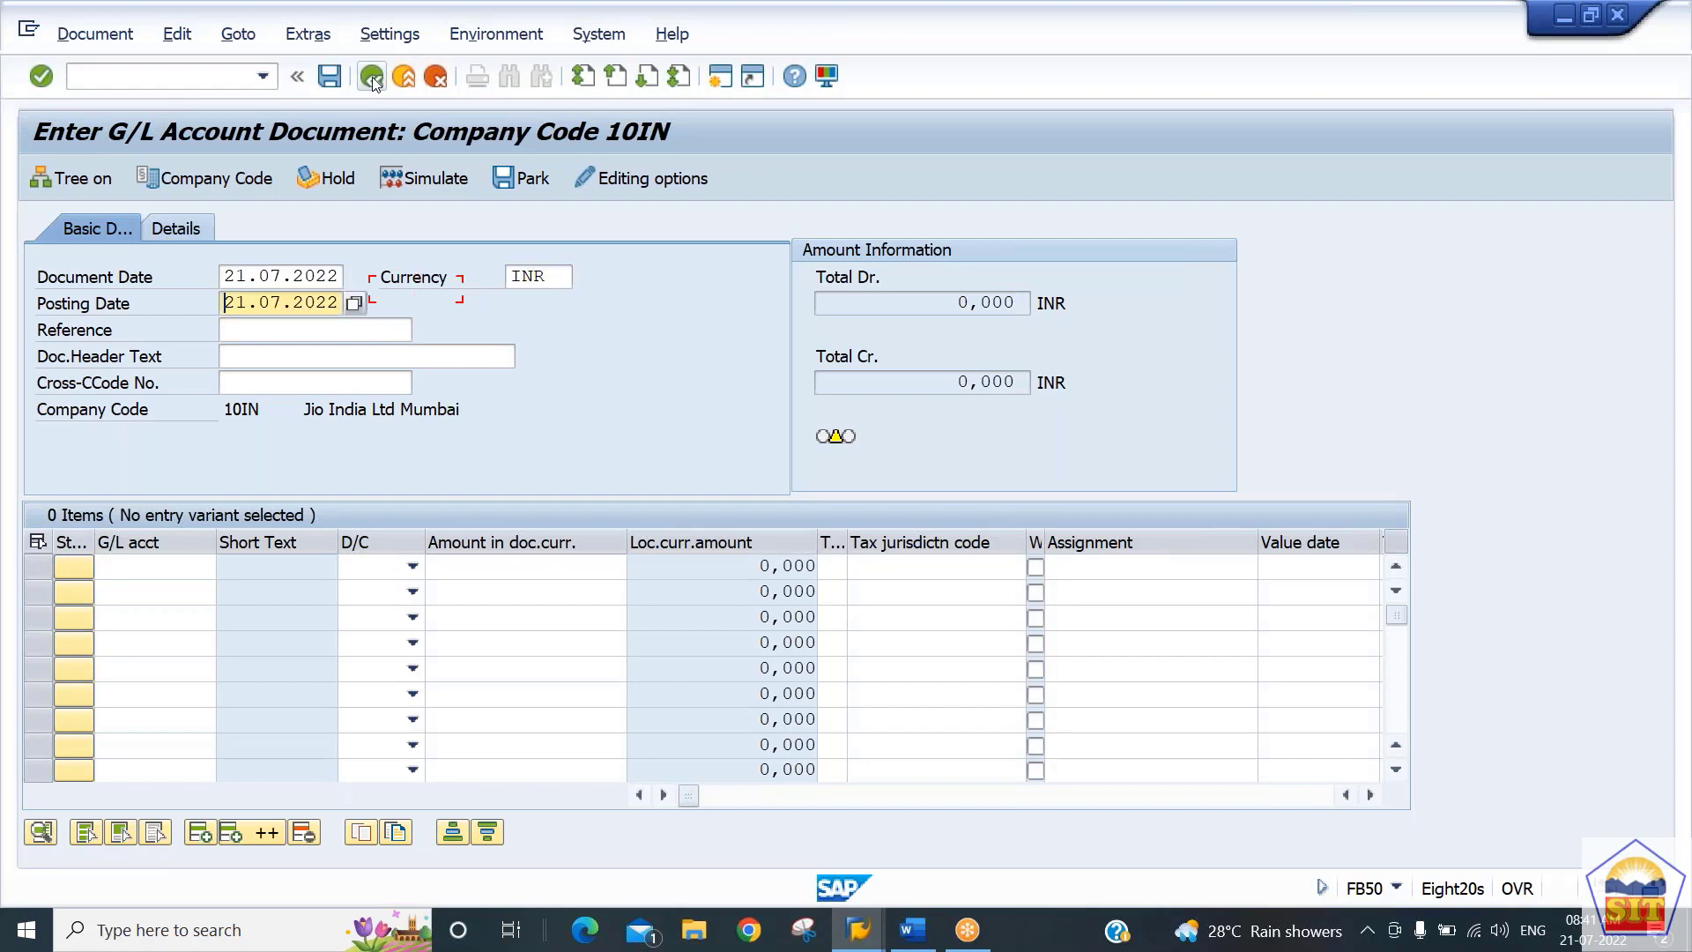
key(Tab)
key(Tab)
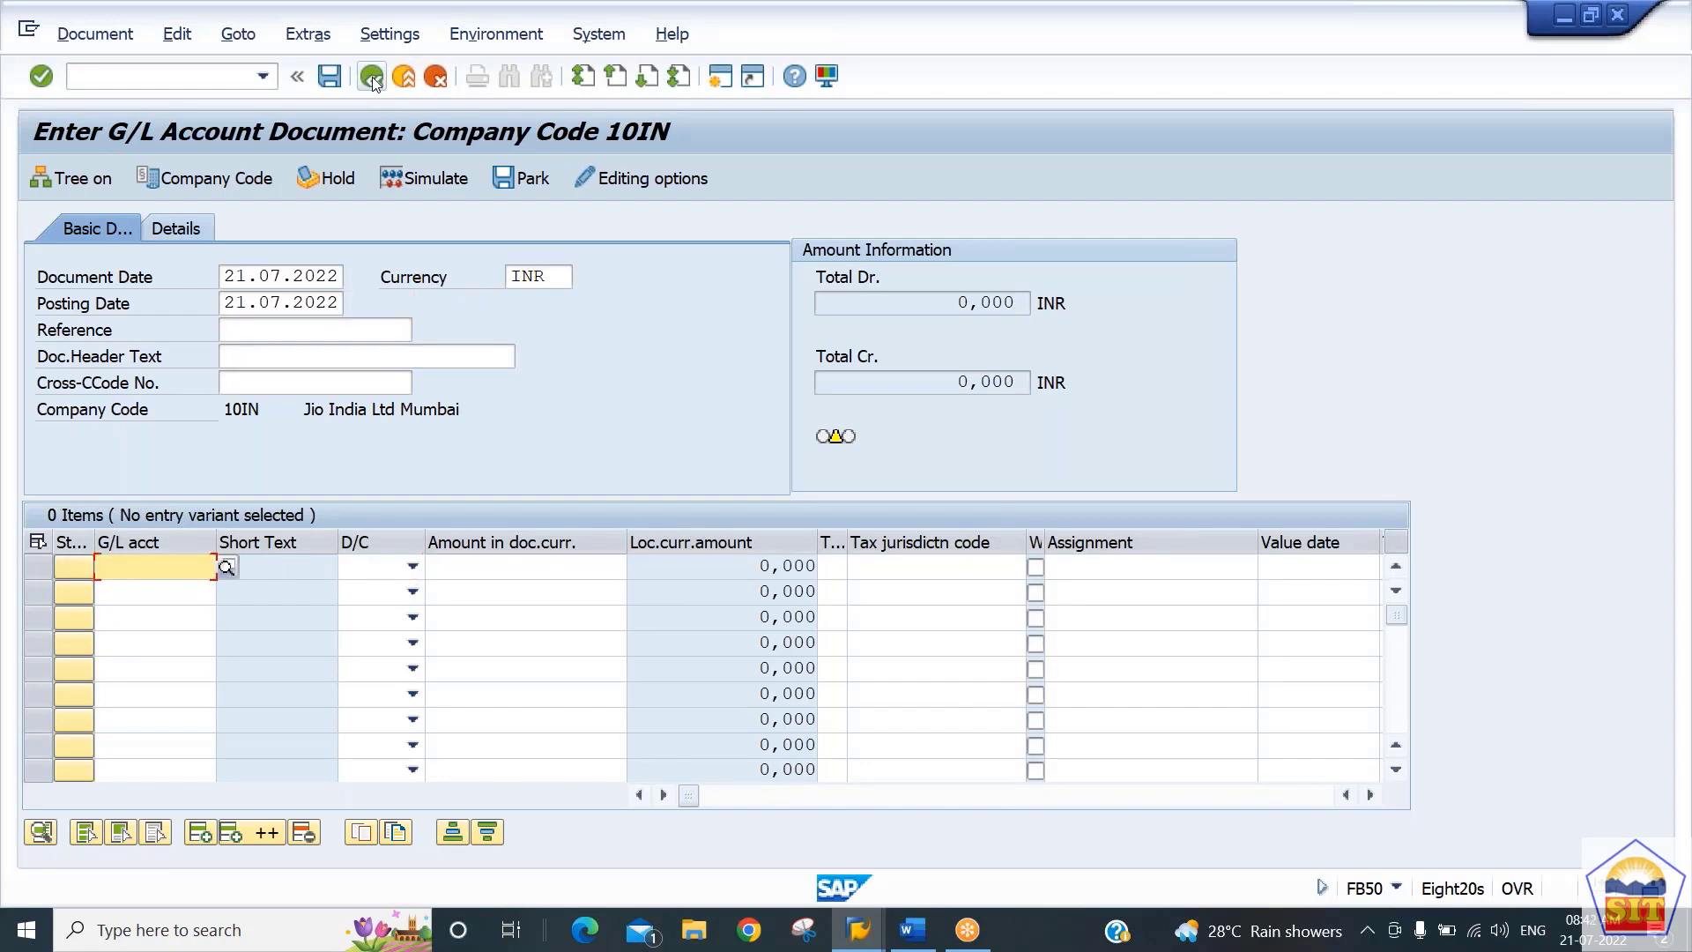
key(Down)
key(Tab)
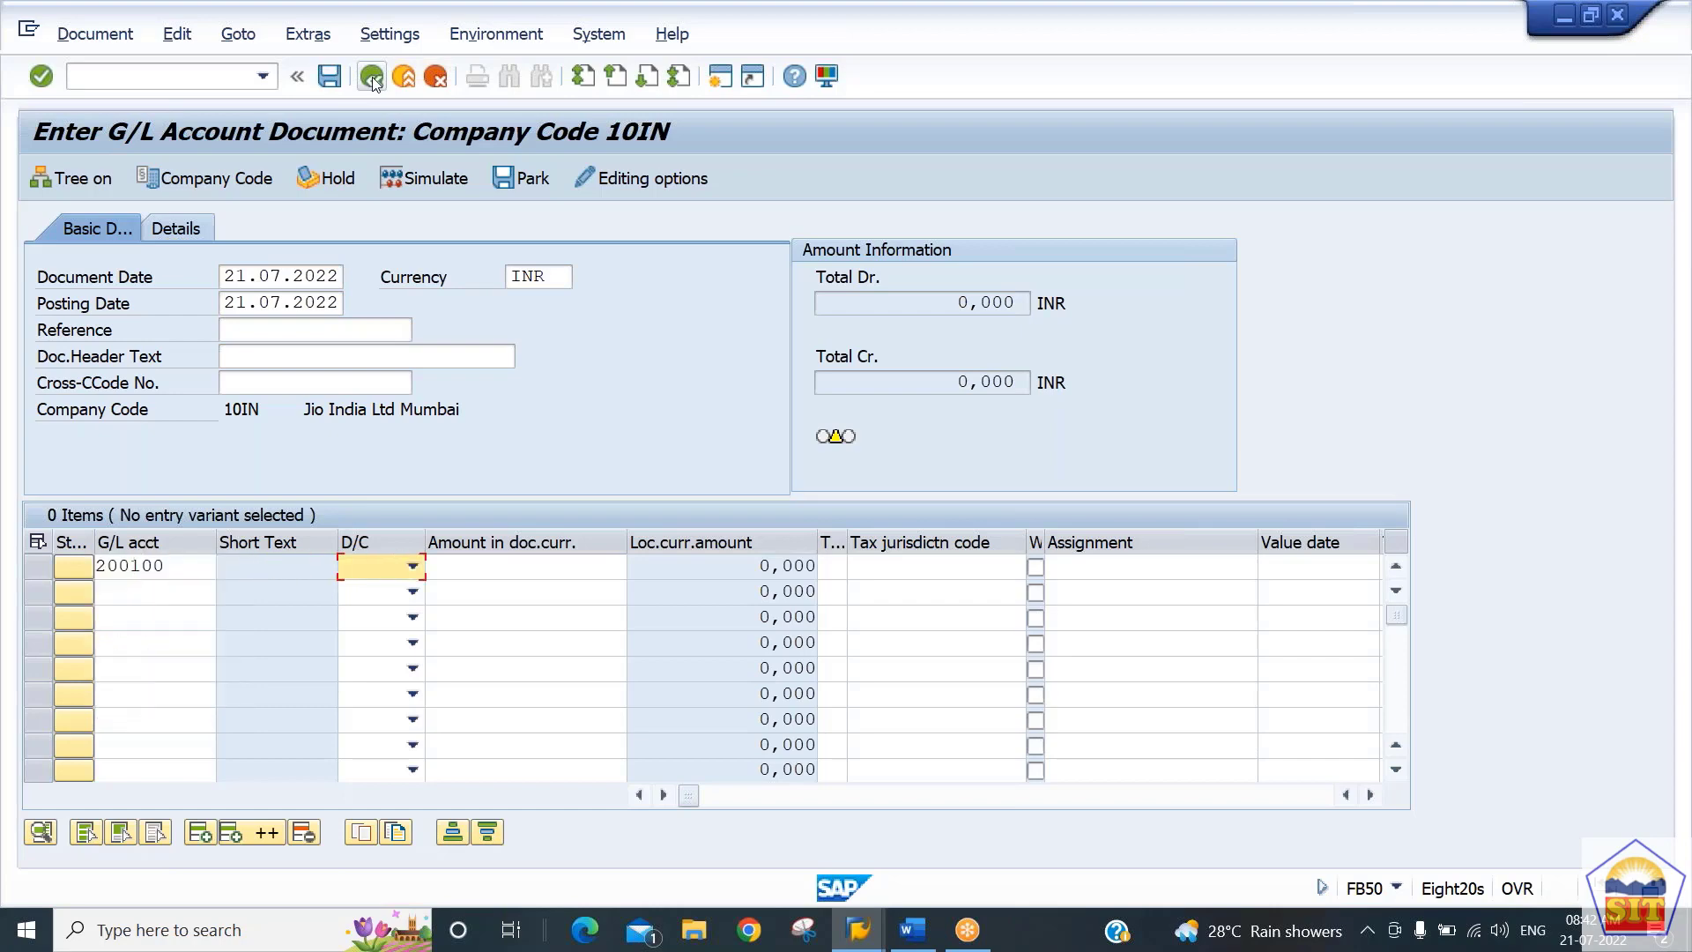
key(Down)
key(Tab)
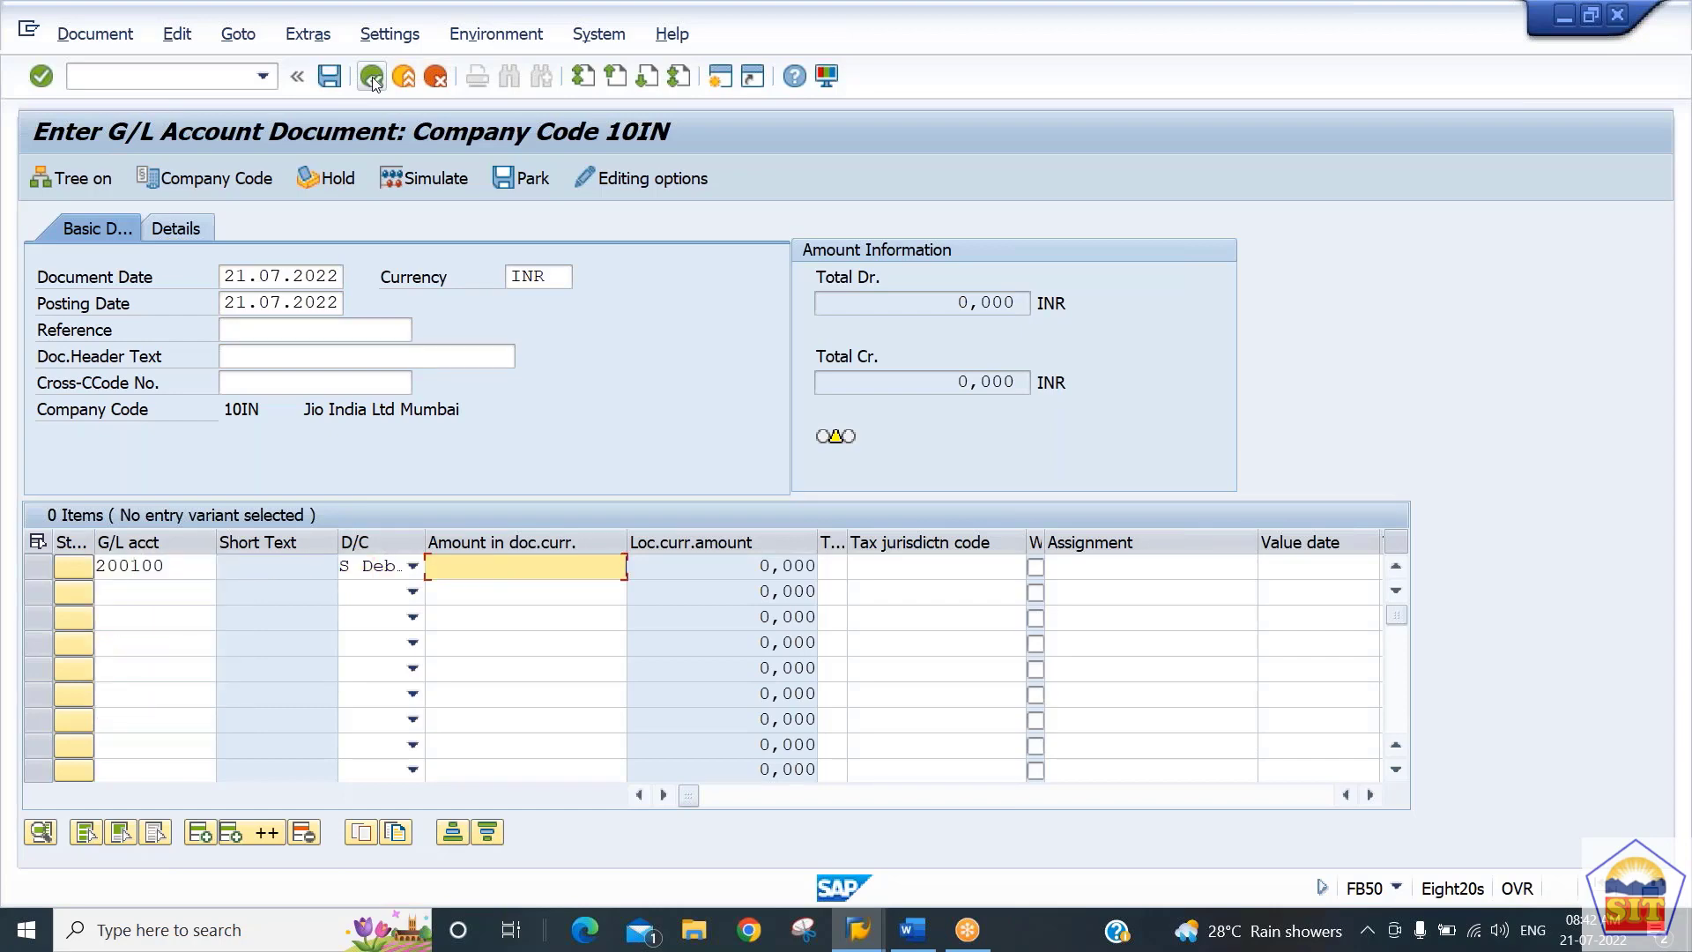
text(14000)
Set the first line item's text to "cash recd from sc" and validate the entry
key(Tab)
key(Tab)
key(Tab)
key(Tab)
key(Tab)
key(Tab)
key(Tab)
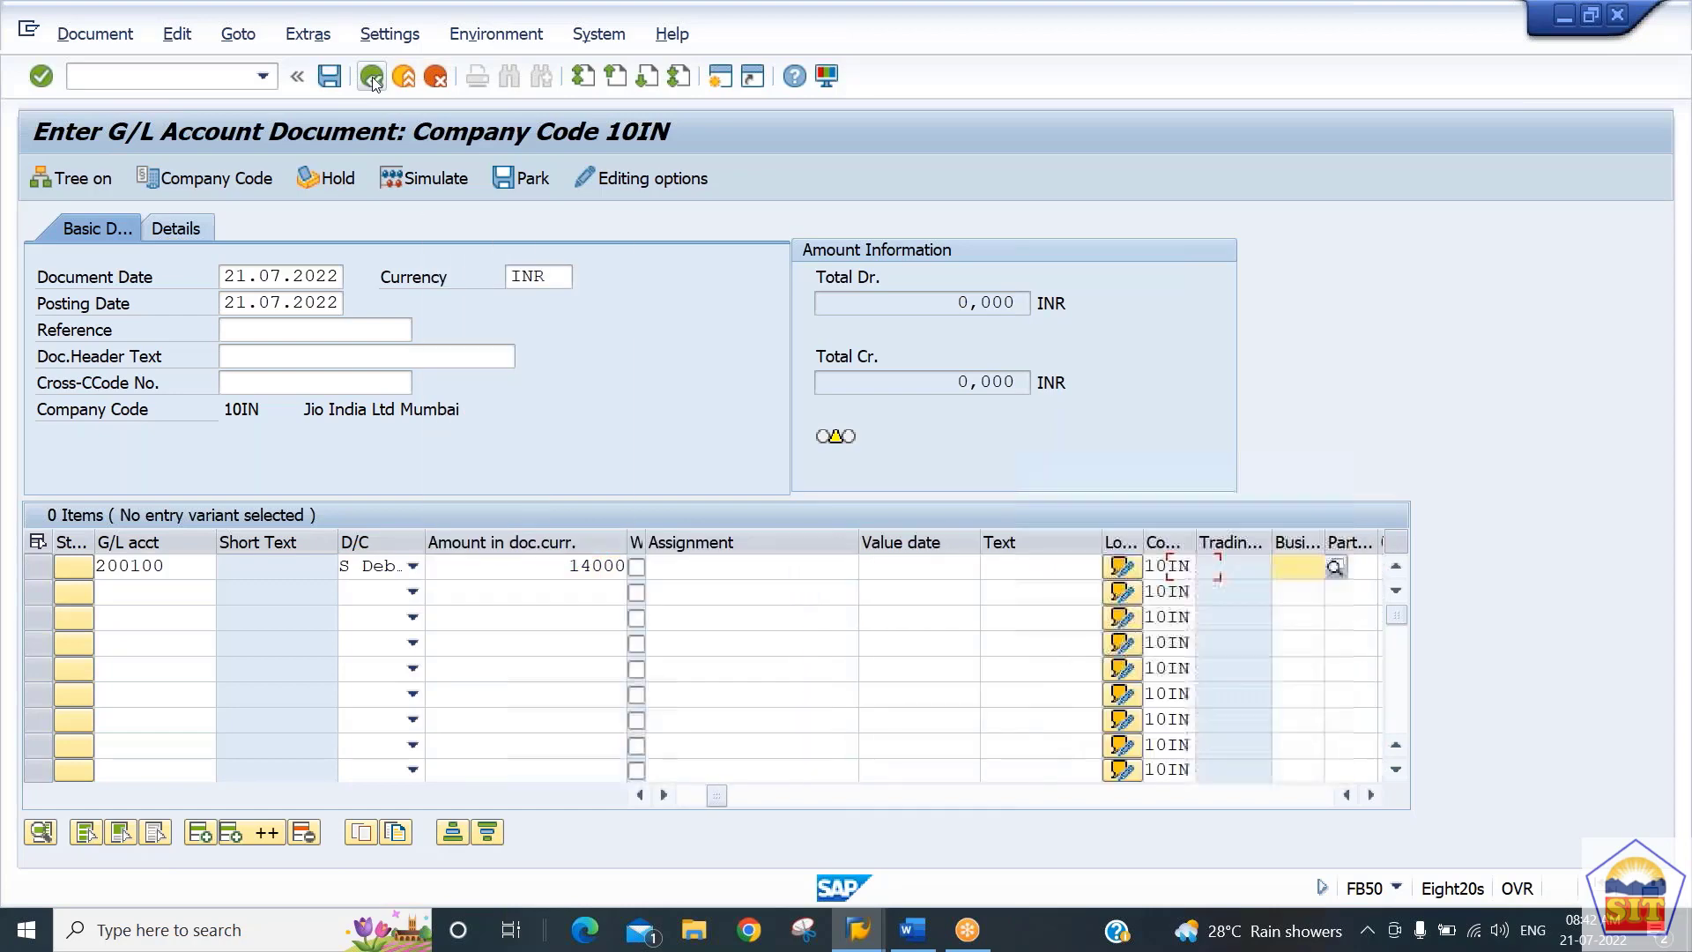
key(shift+Tab)
key(shift+Tab)
key(shift+Tab)
key(shift+Tab)
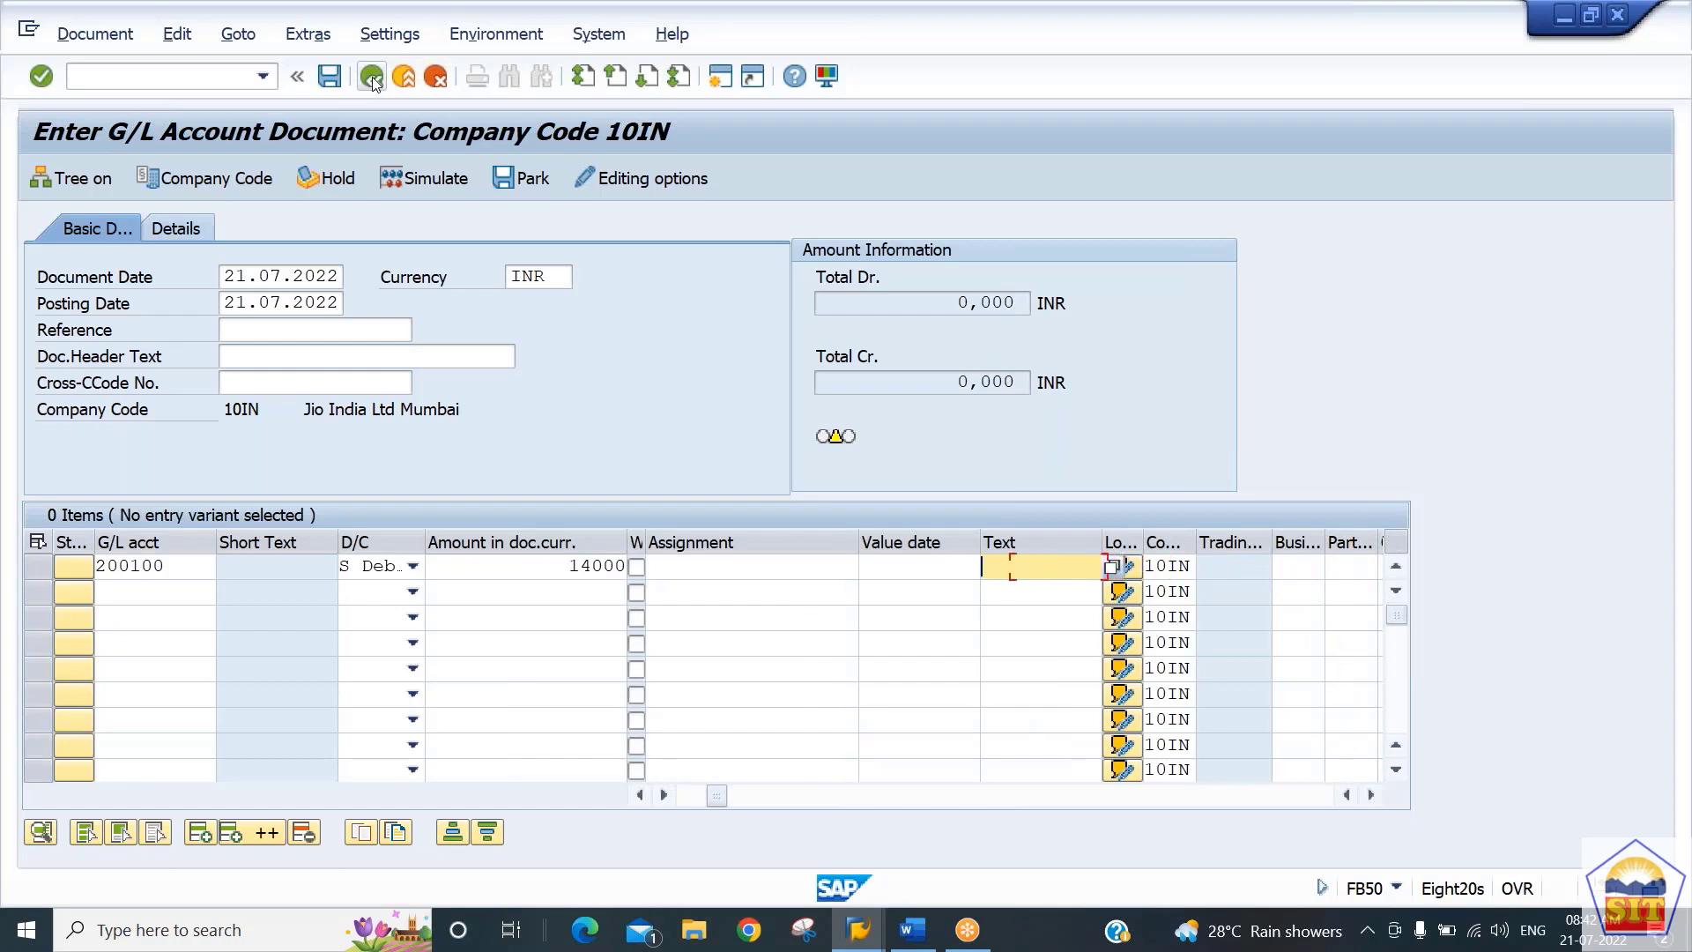
key(Down)
key(Return)
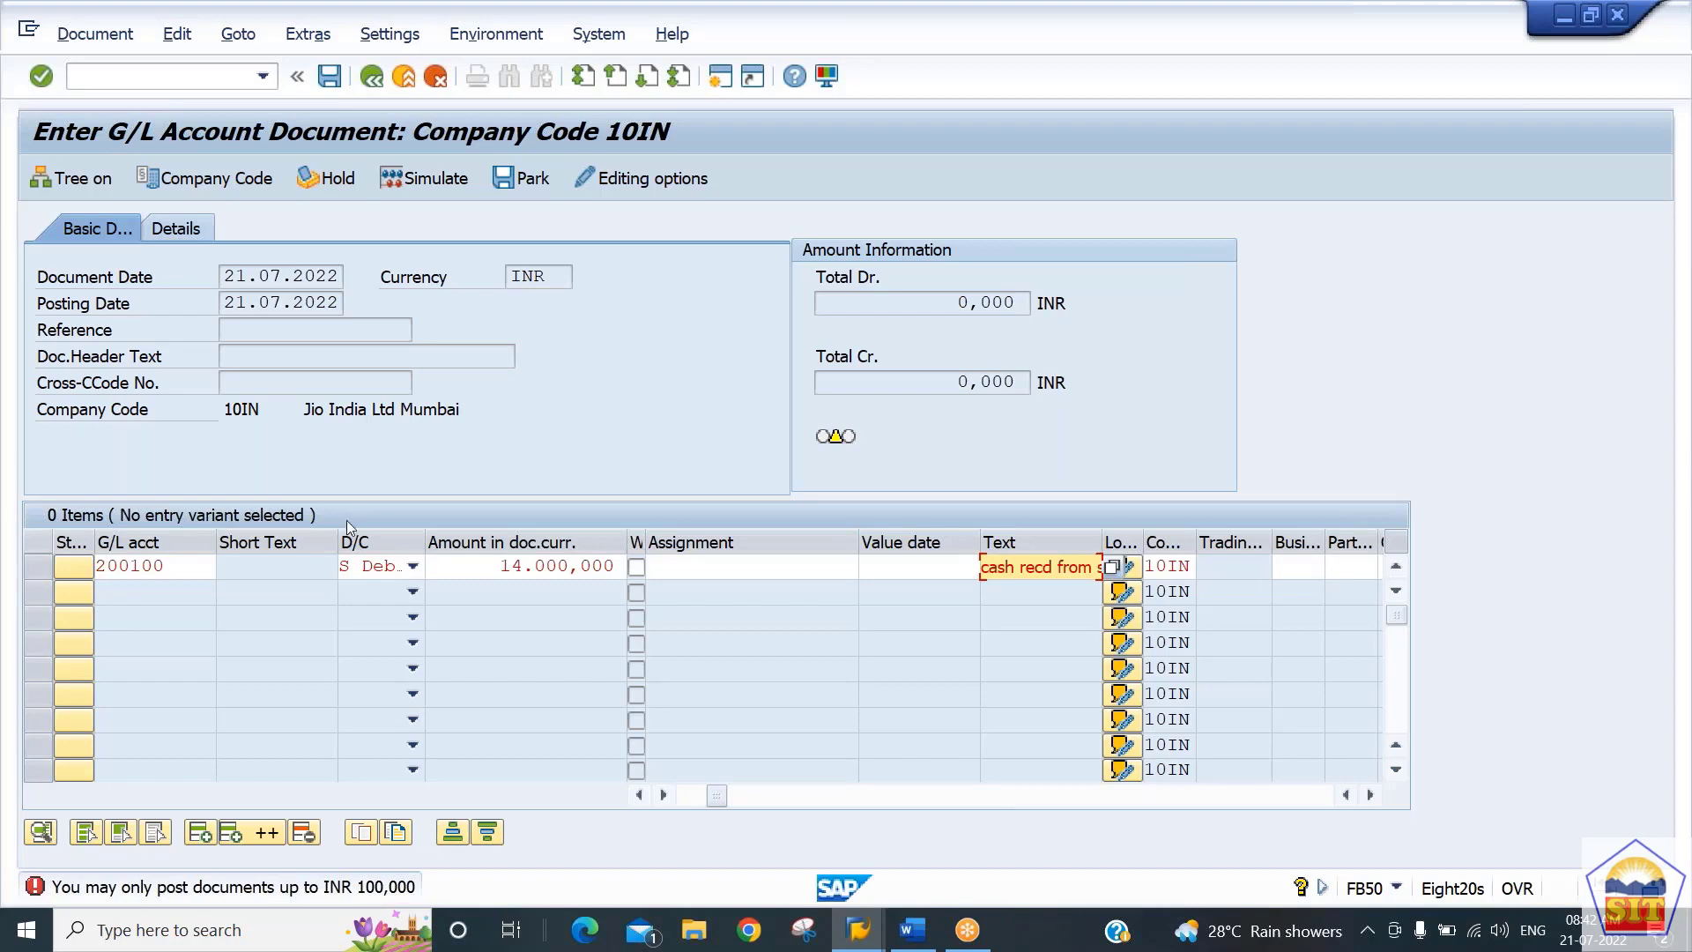
Switch to the session showing G/L account 200100 and start transaction OBA4 for the FI tolerance groups for users
key(alt+Tab)
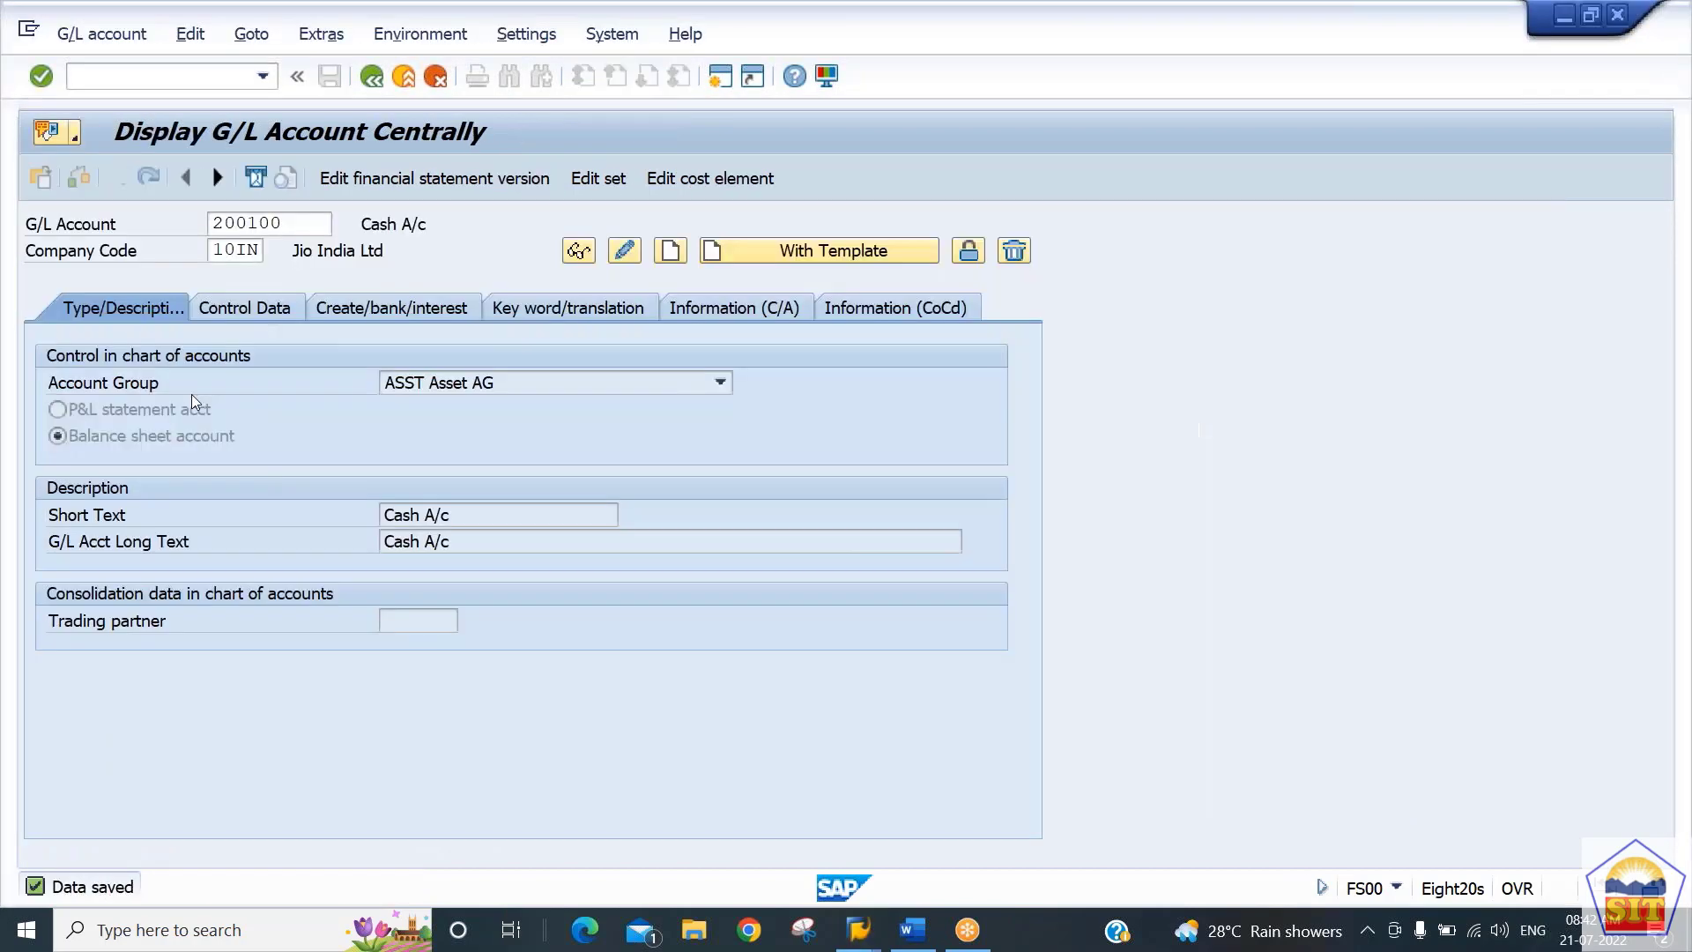
click(134, 75)
text(/n)
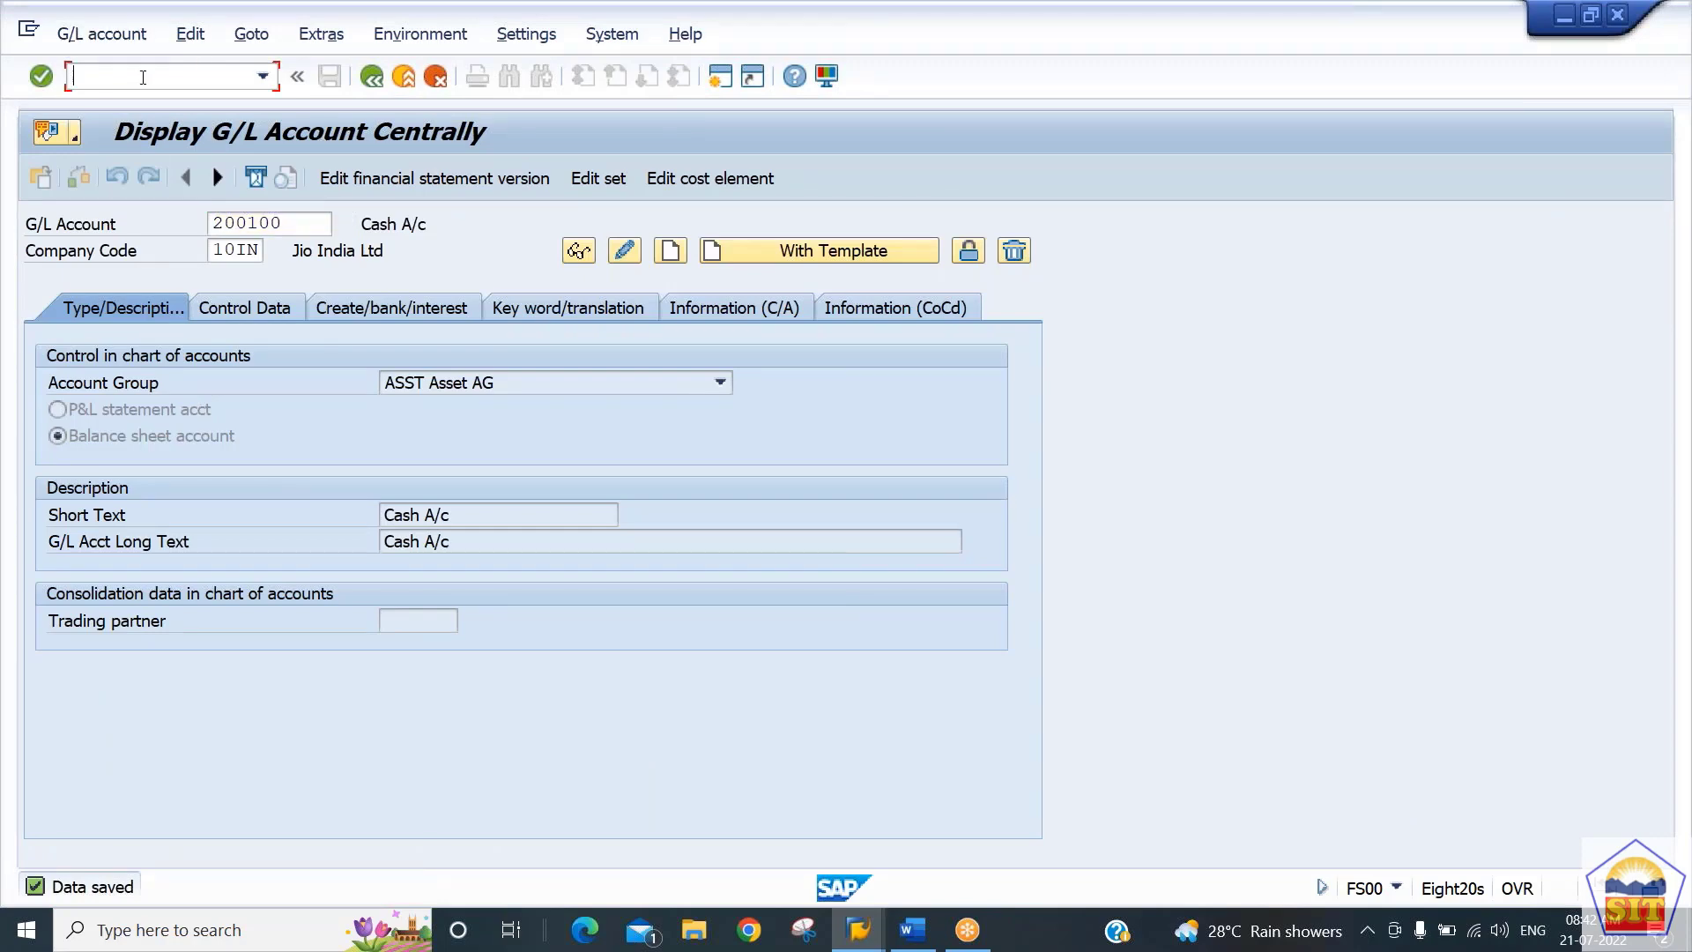
text(oba4)
key(Return)
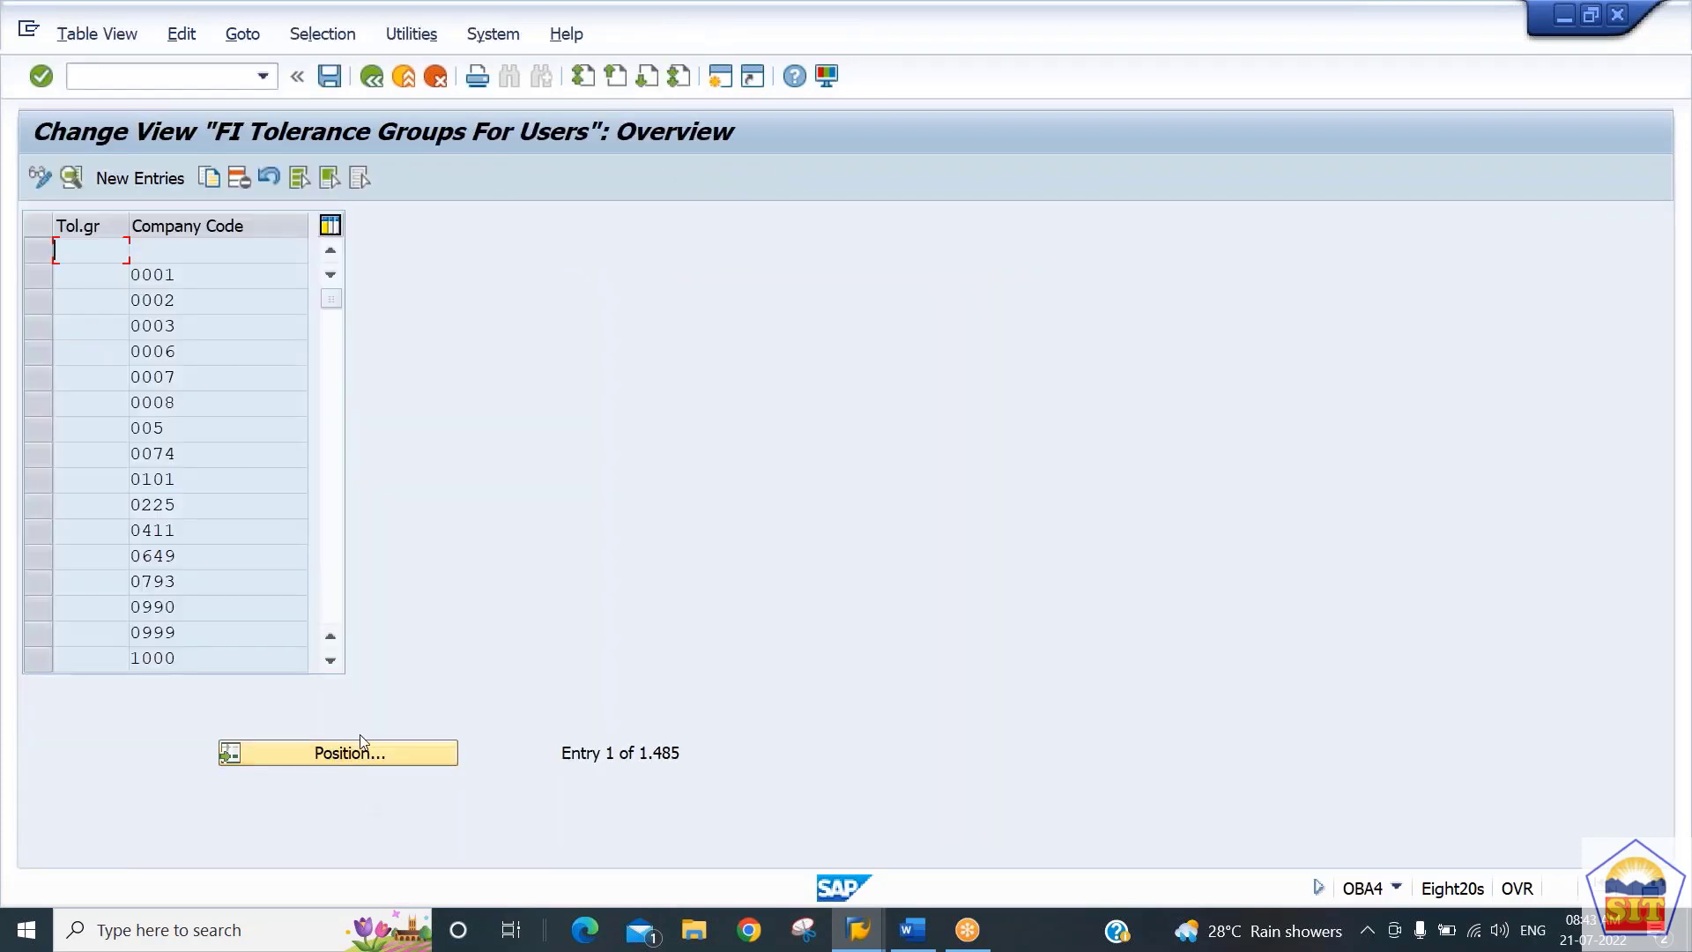
Locate the tolerance group entry for company code 10IN with a blank group and open its details
click(363, 753)
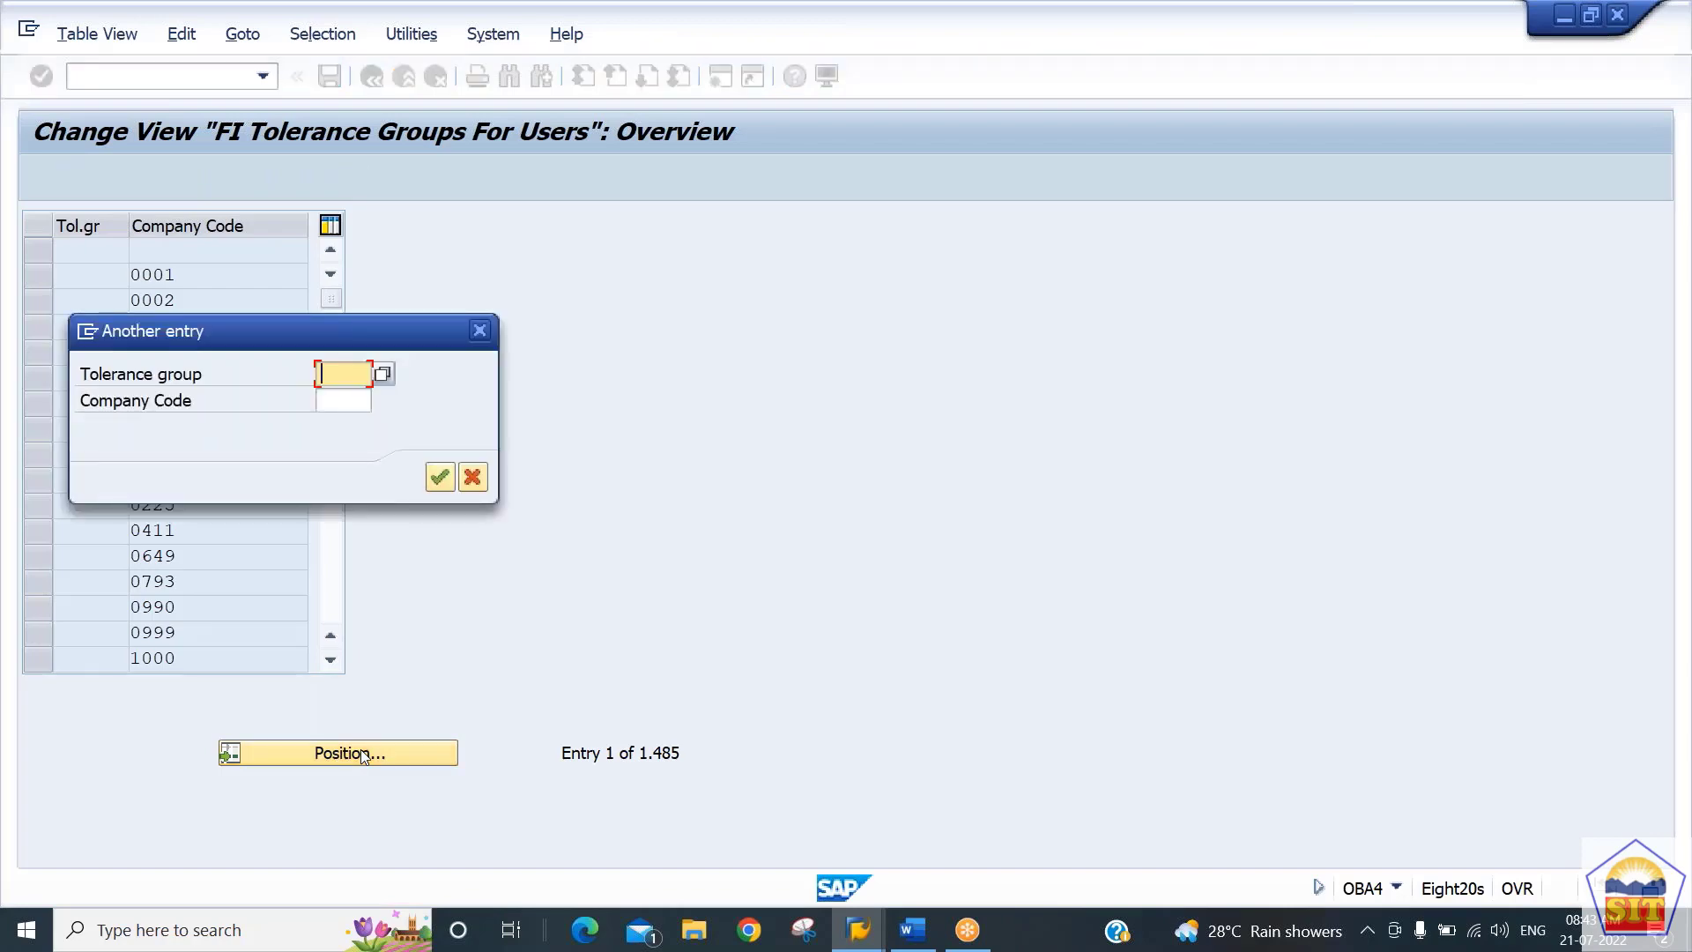
key(Tab)
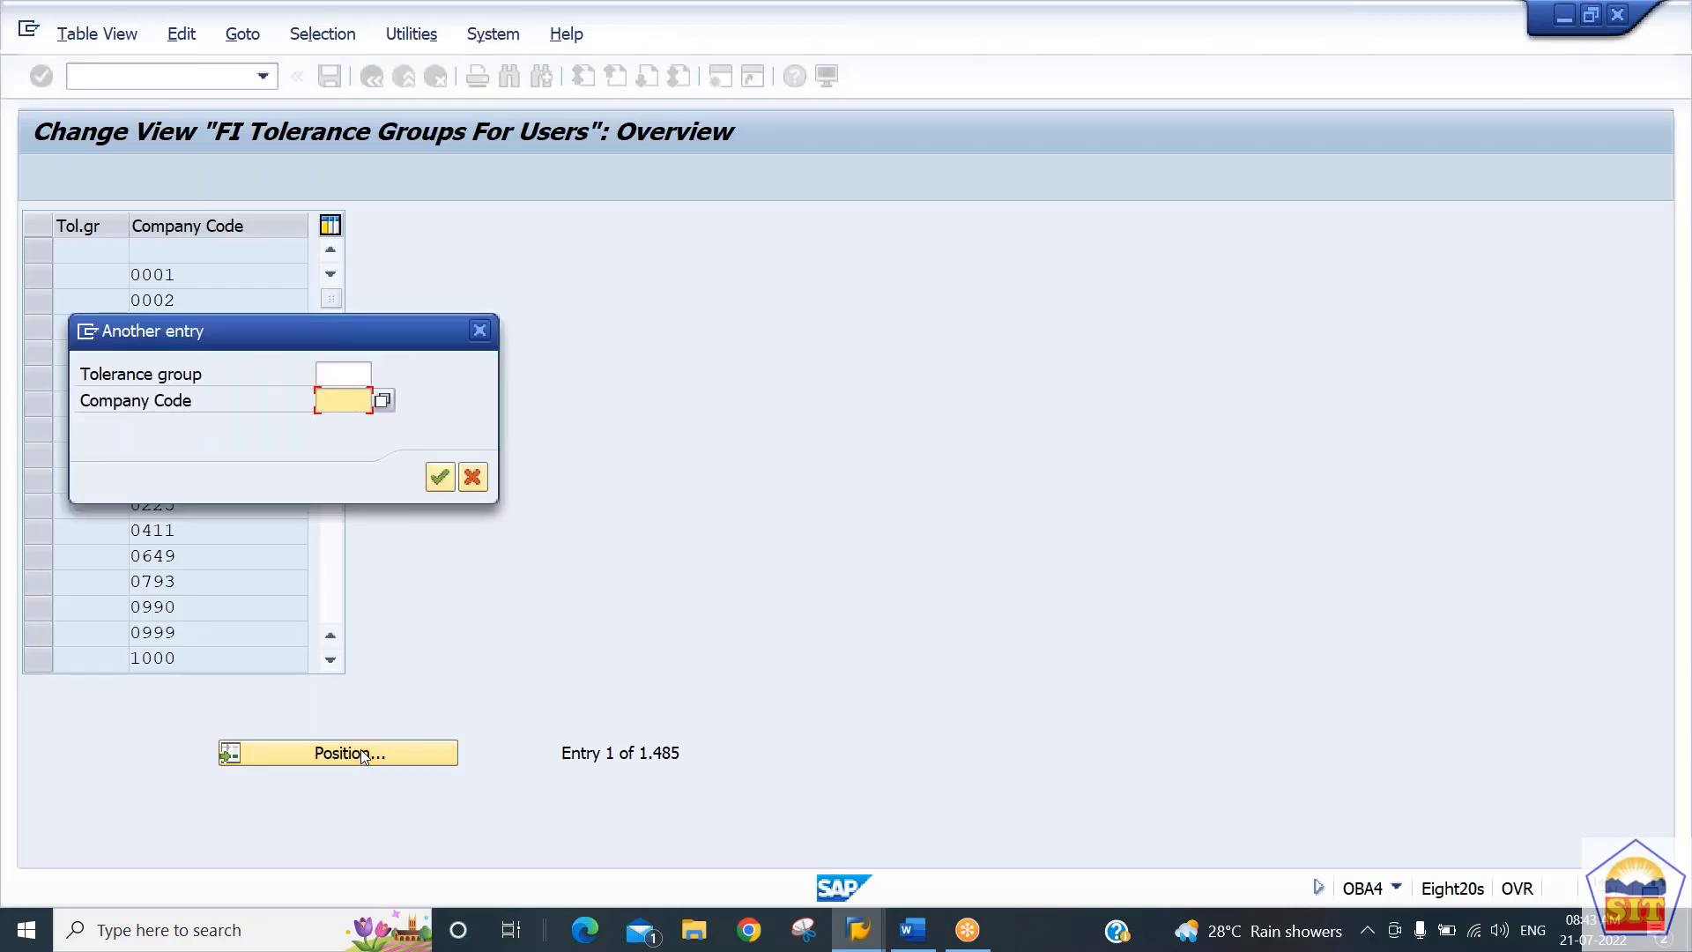
text(10)
key(Down)
key(Return)
key(Return)
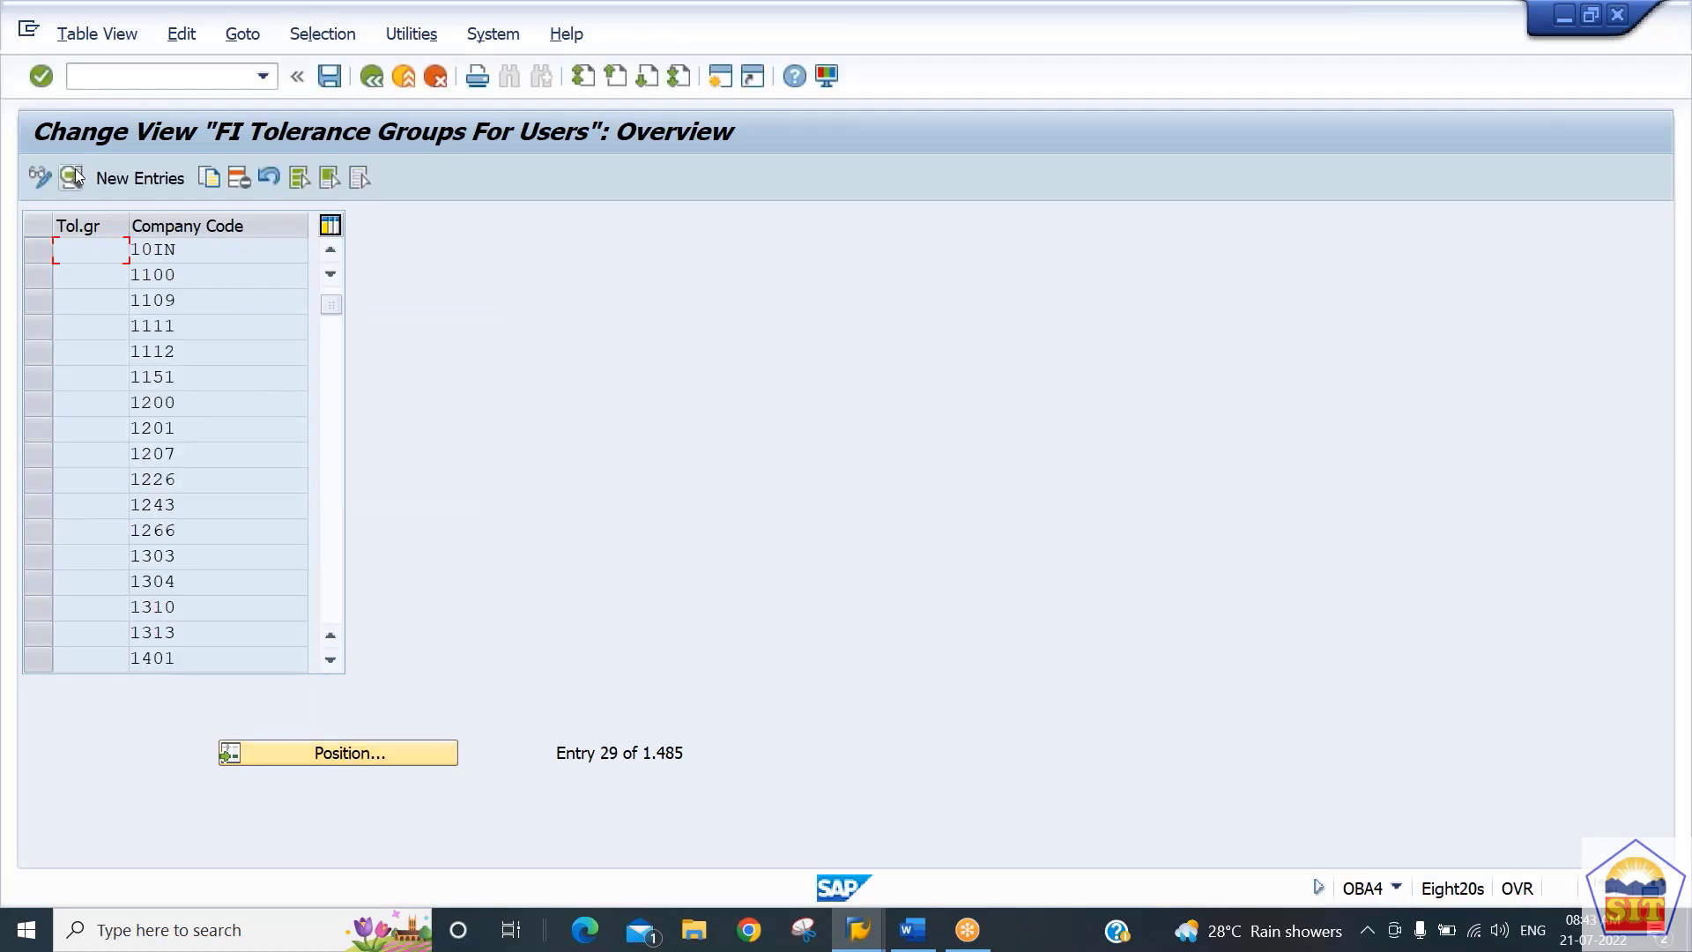
click(73, 177)
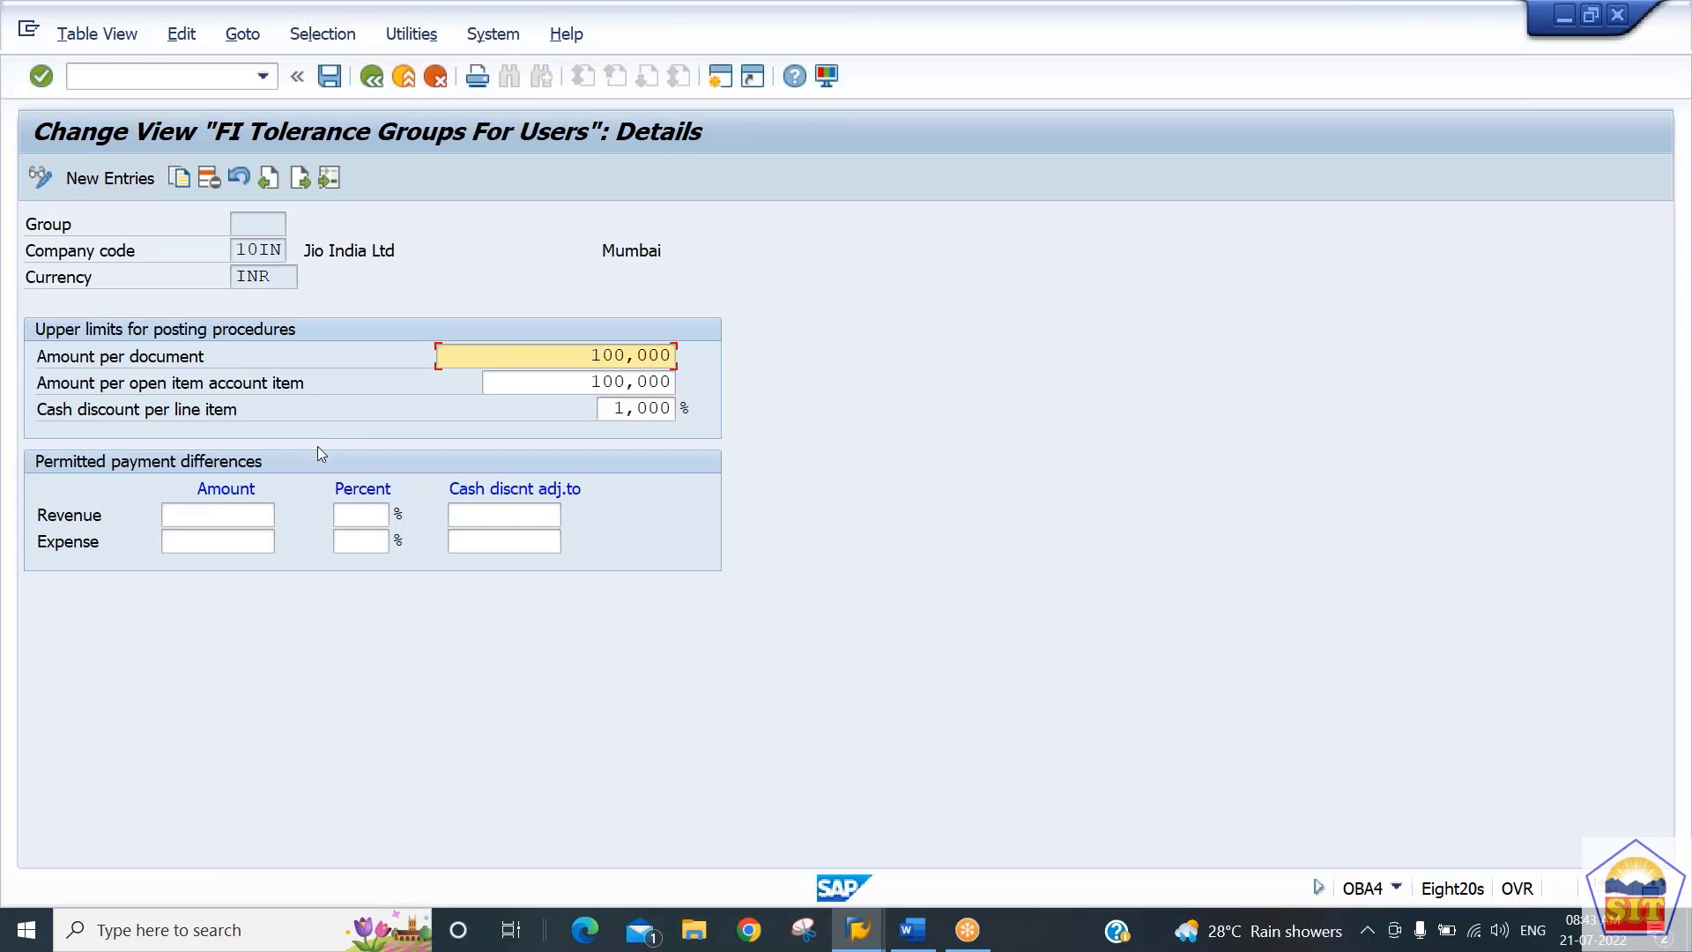
key(Delete)
key(Delete)
key(Delete)
key(Delete)
key(Delete)
key(Delete)
key(Delete)
text(9999999999)
key(Tab)
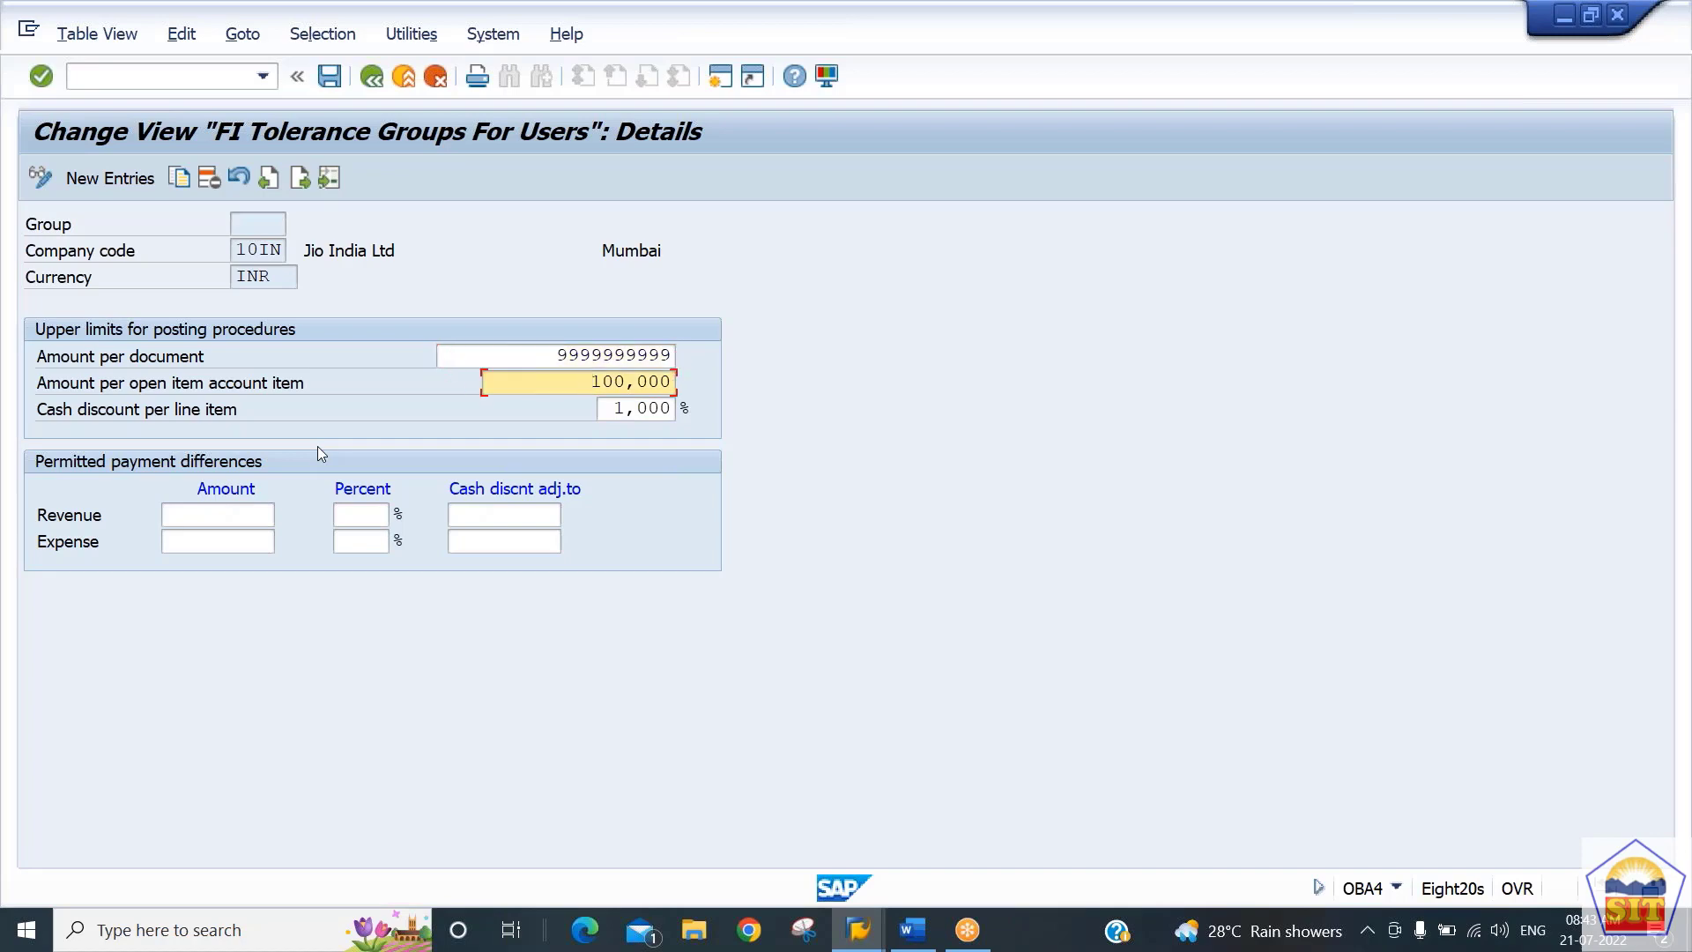
Validate the changed upper limit per document for company code 10IN and save the tolerance group
key(shift+Tab)
key(Tab)
key(shift+Tab)
key(Return)
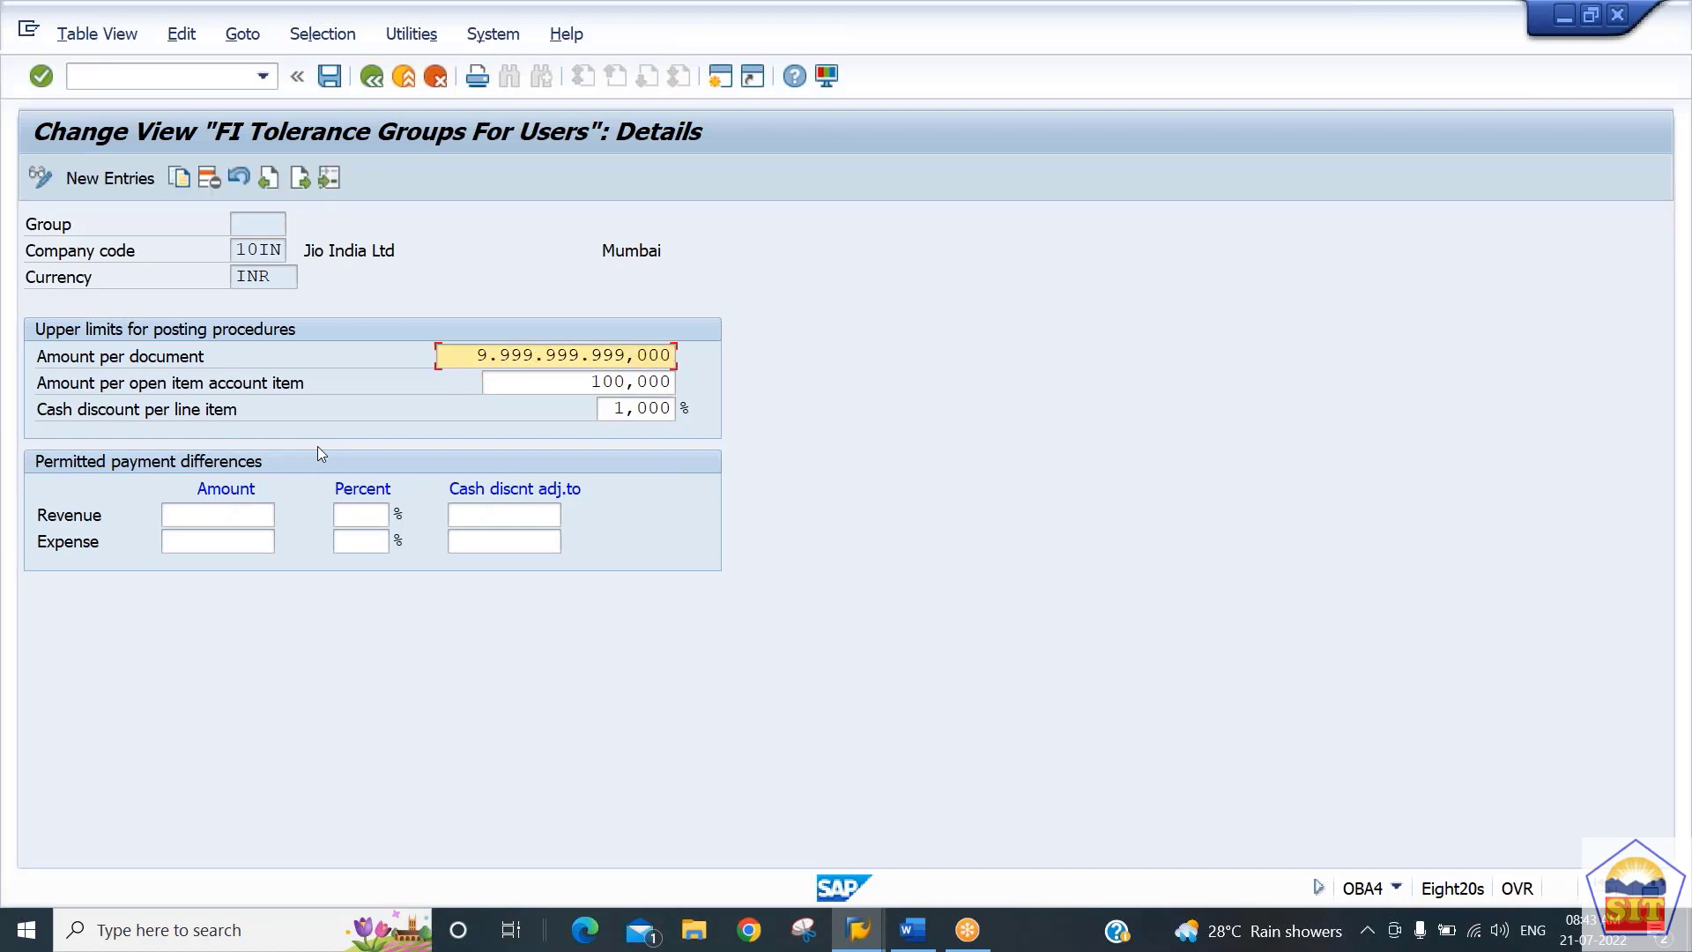
key(ctrl+s)
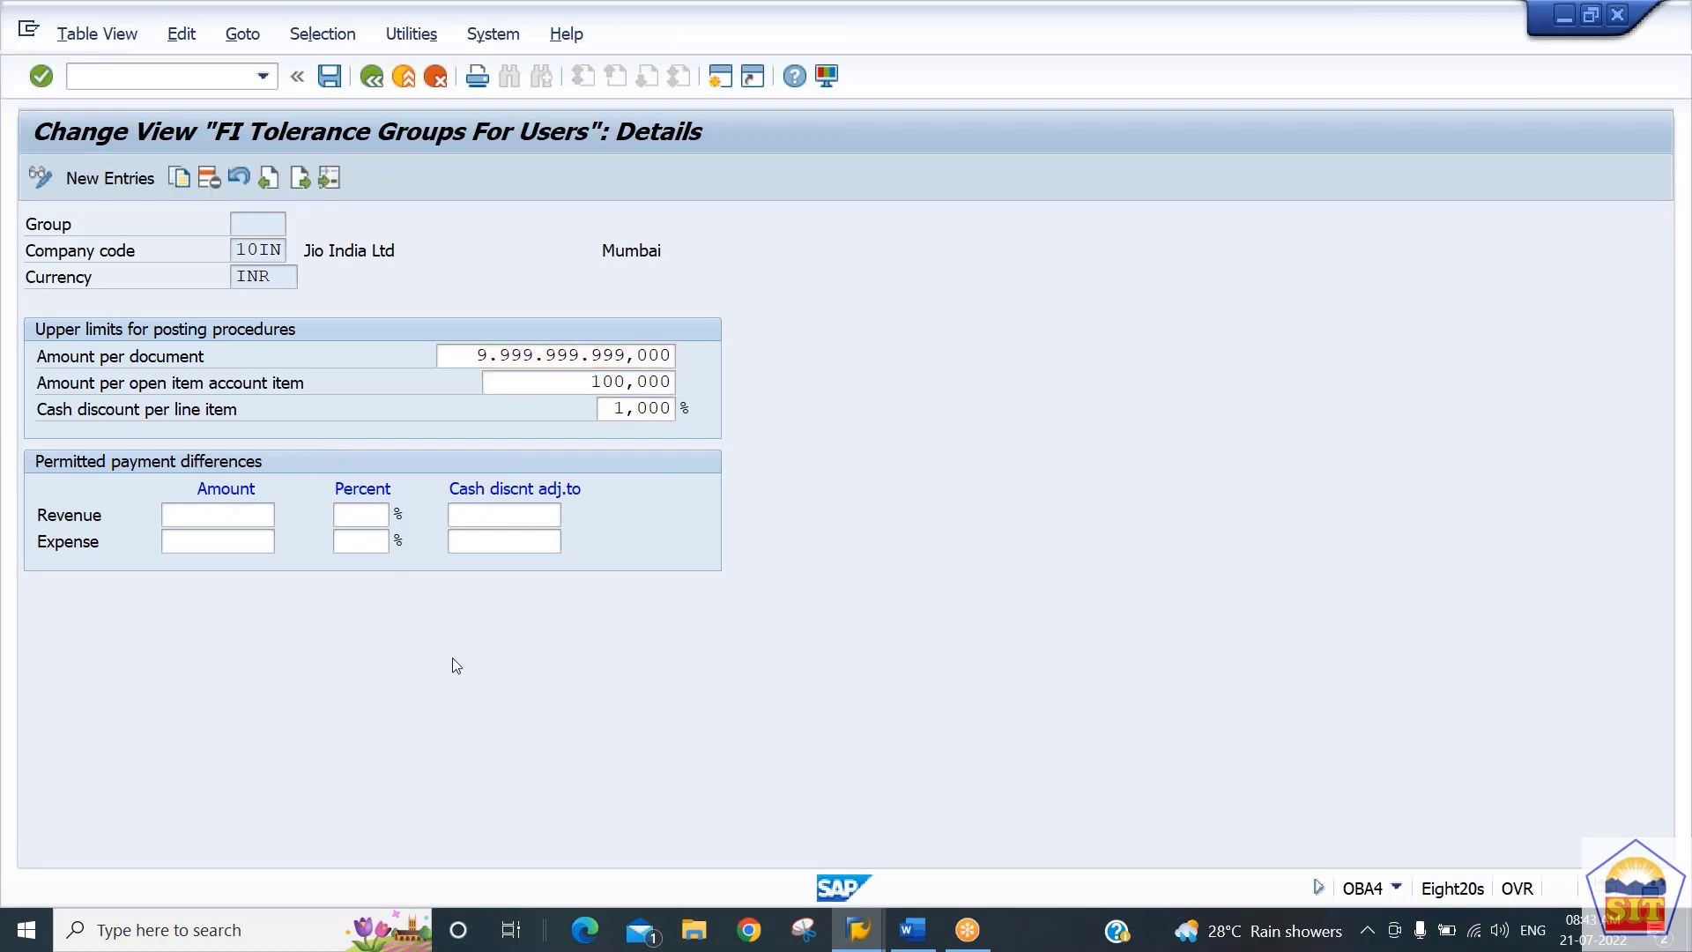
Return to the FB50 document session and try to revalidate the line item for account 200100
key(Return)
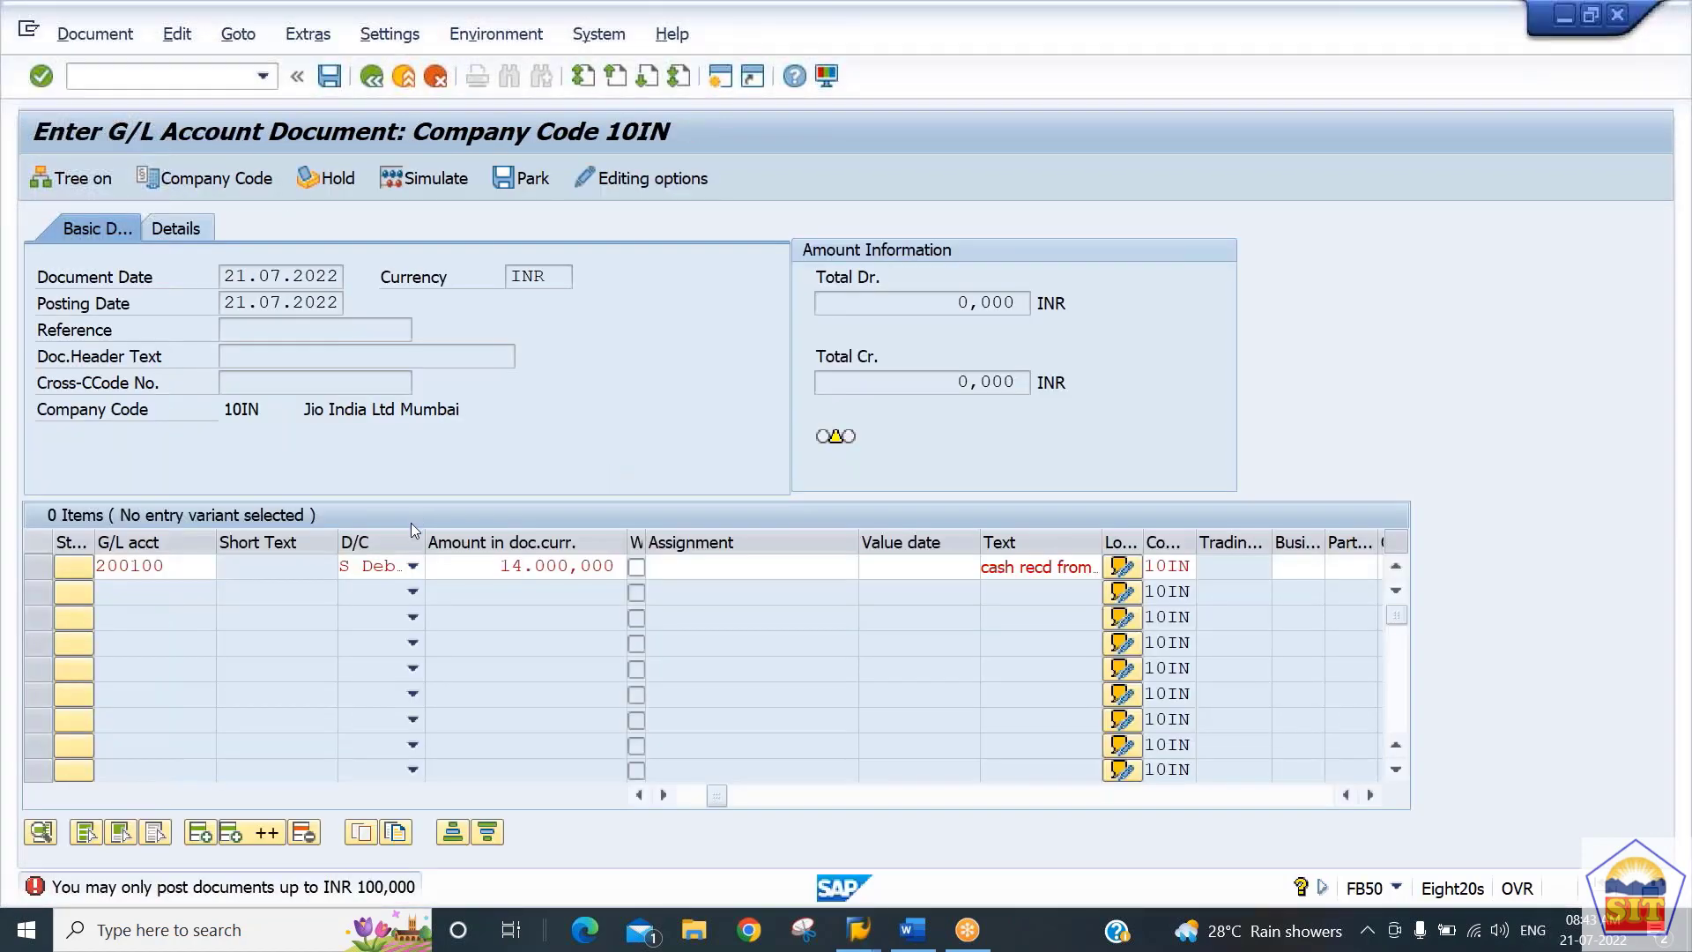
click(186, 570)
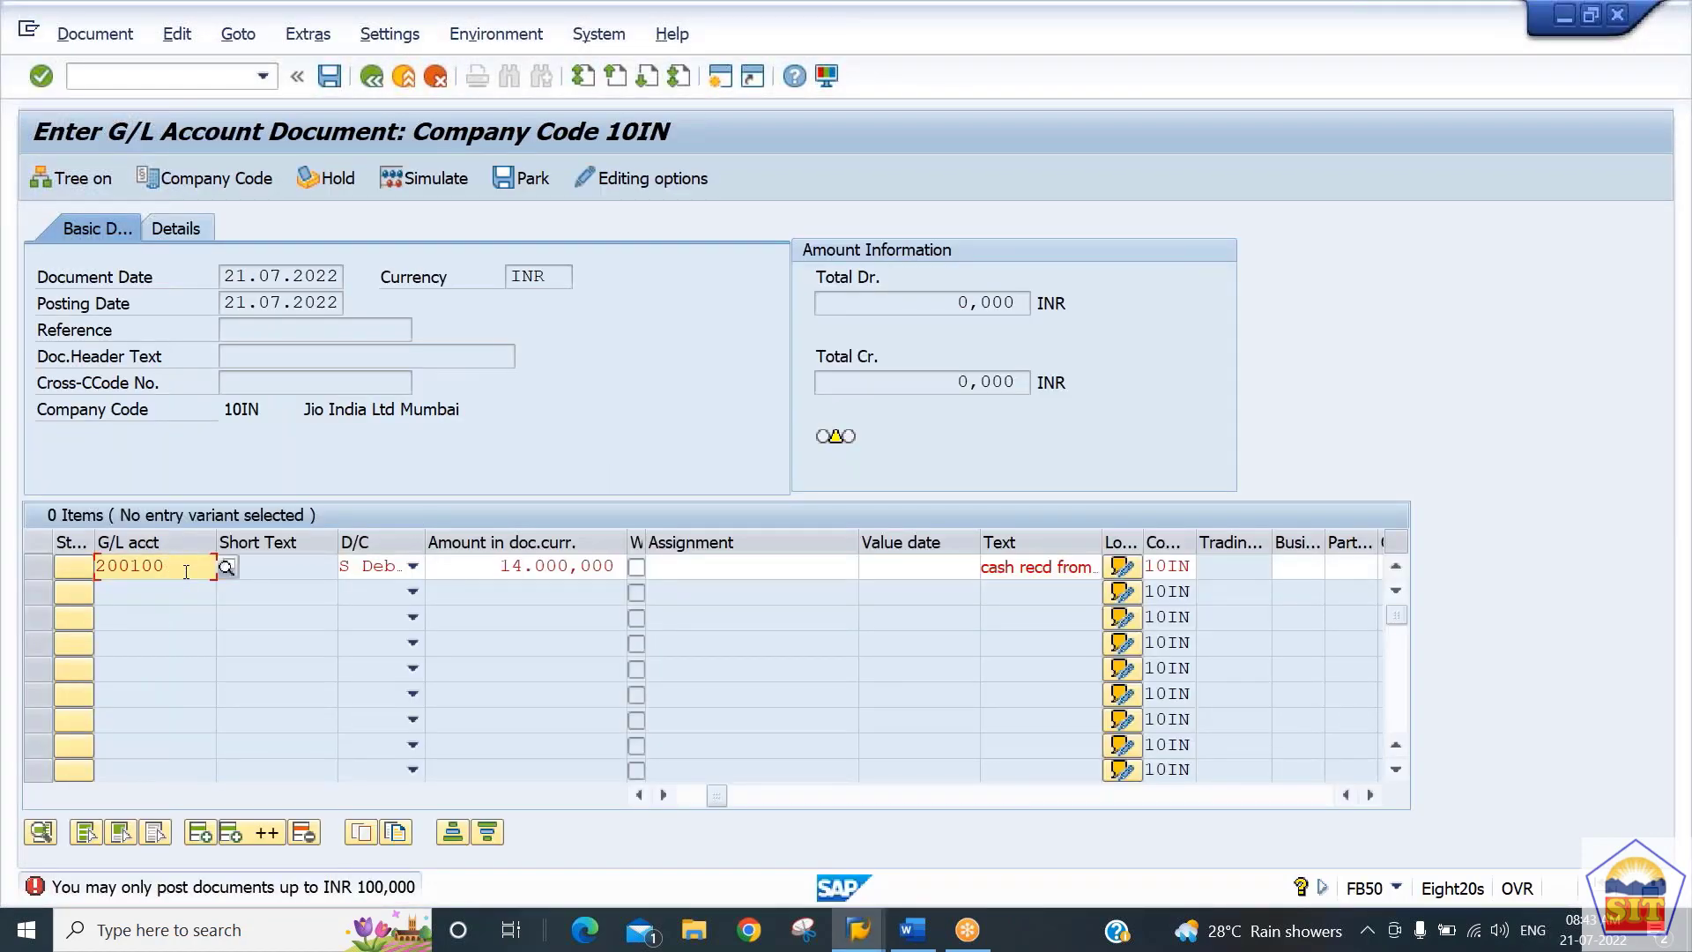
key(Return)
Discard the current document entry and start it afresh with document date 21.07.2022
click(435, 76)
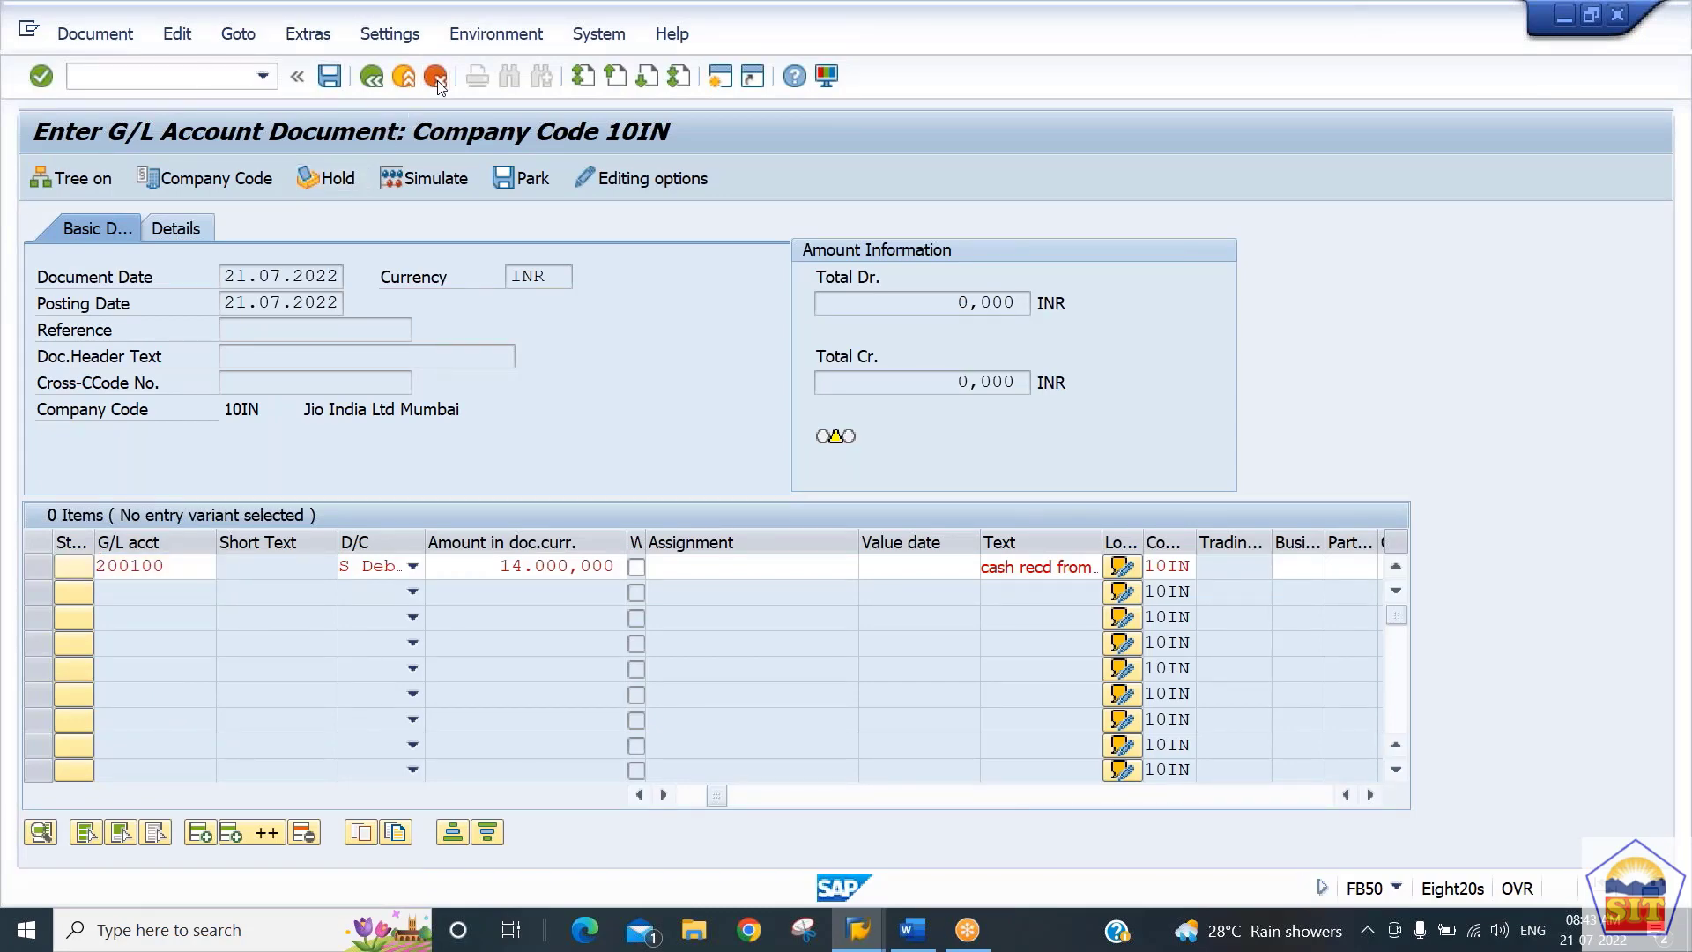
click(463, 540)
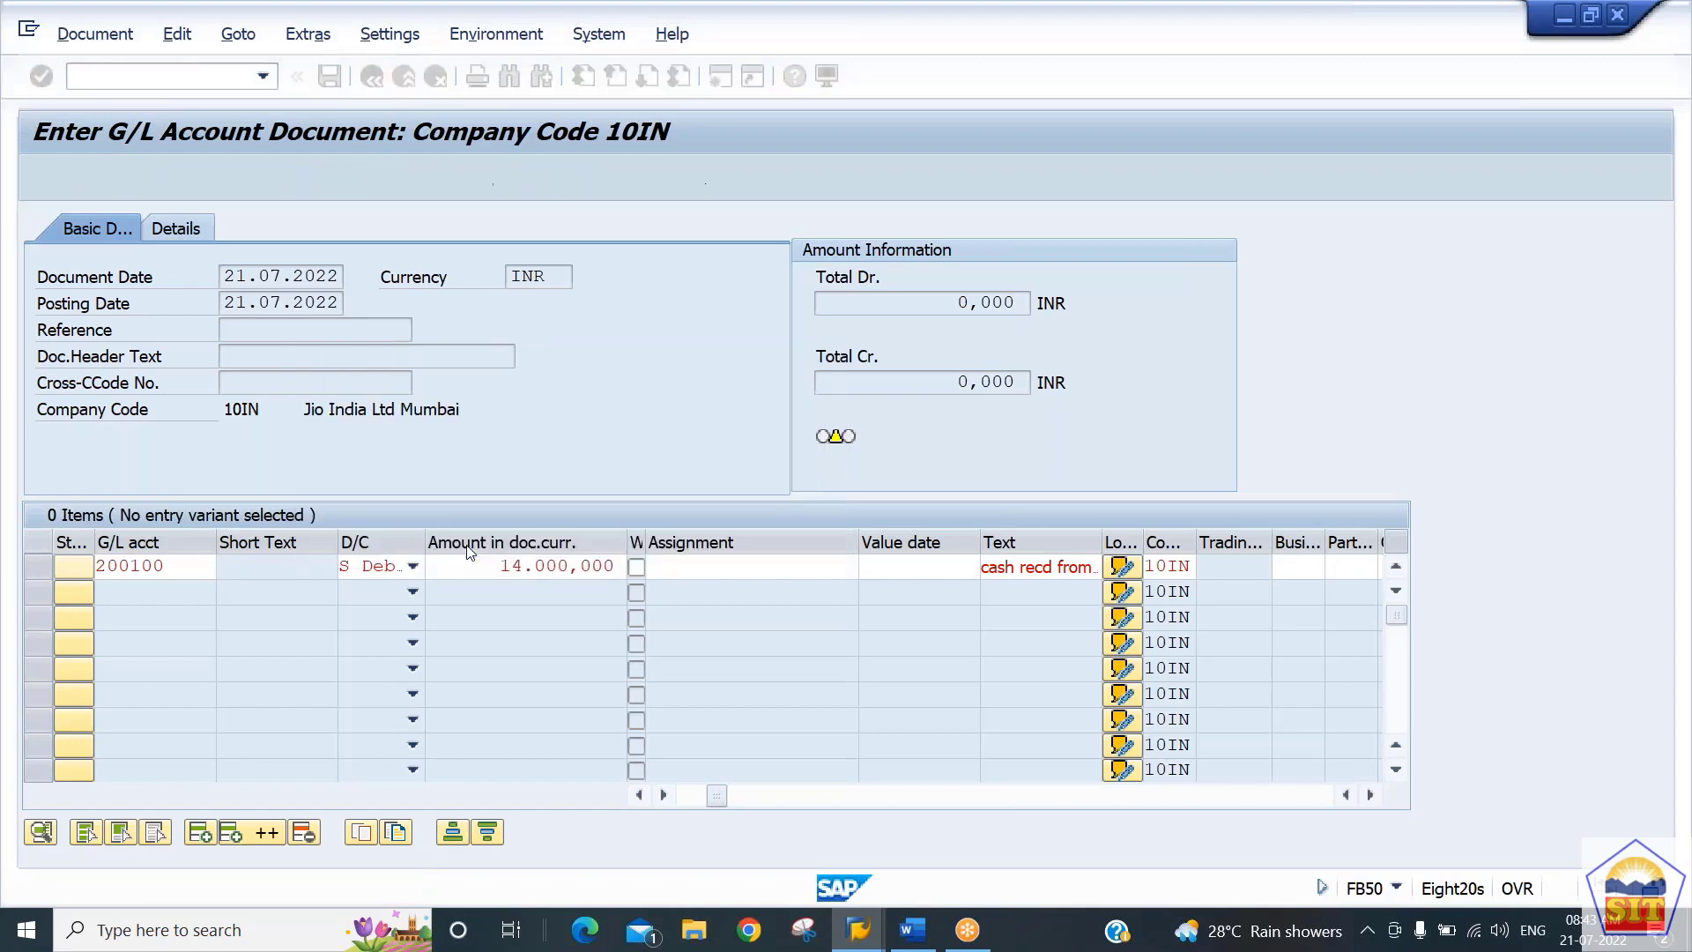
key(BackSpace)
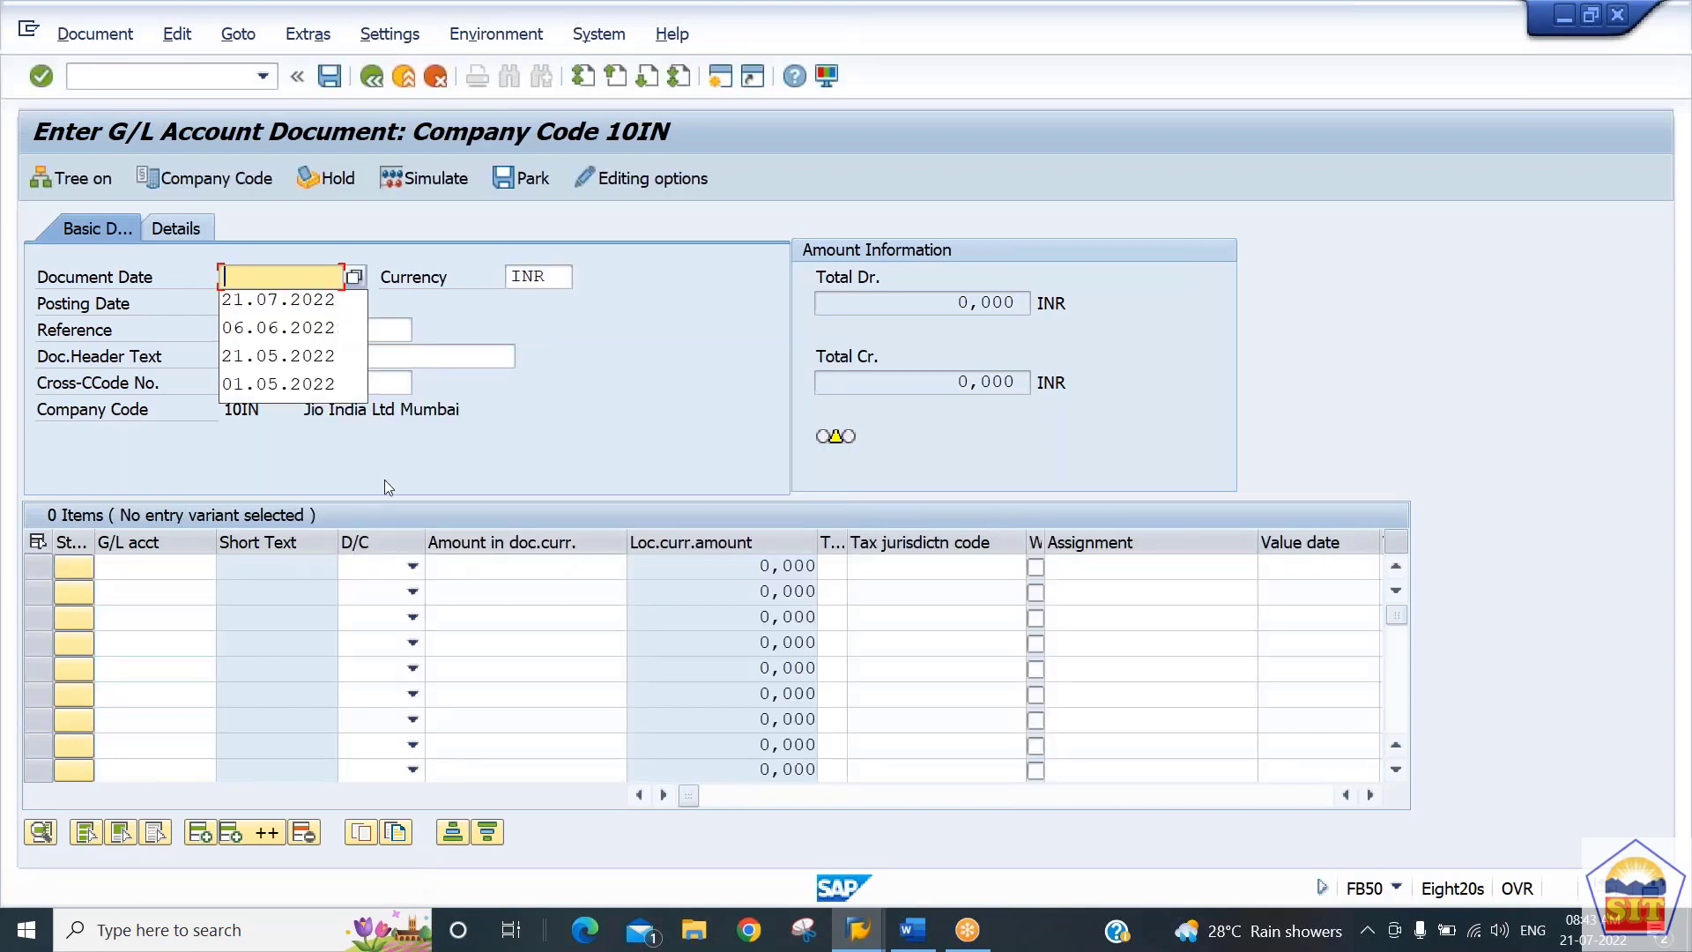
key(Down)
key(Return)
key(Tab)
key(Tab)
key(Tab)
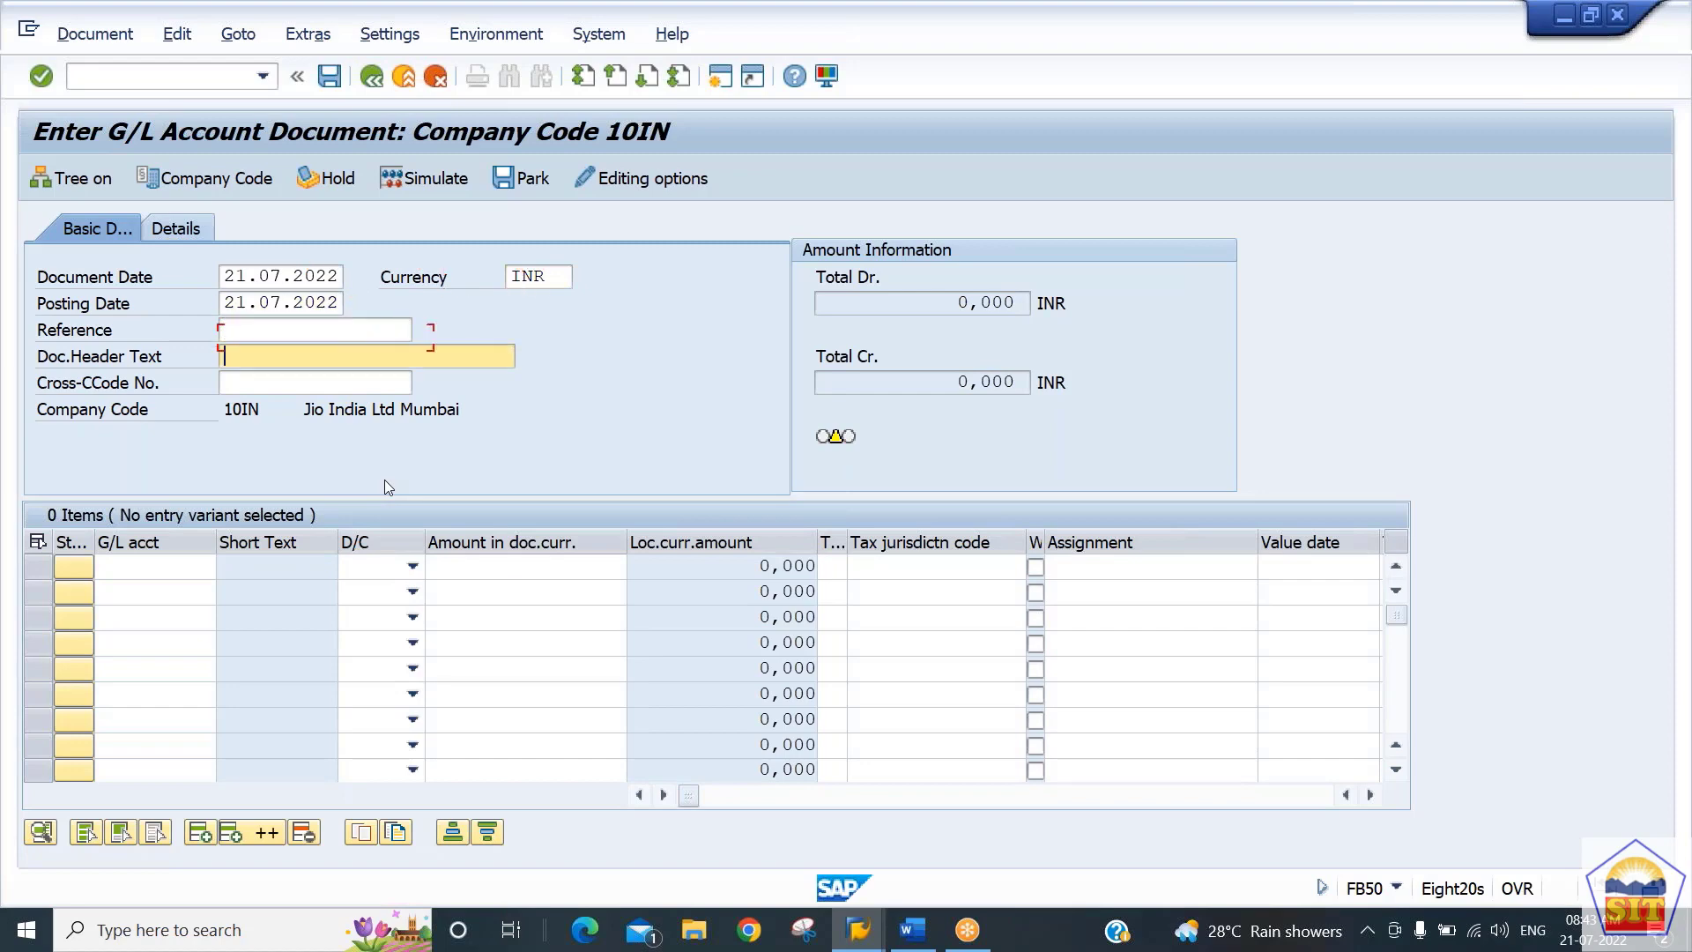
Enter G/L account 200100 in the first line item as a debit of 14000
key(Tab)
key(Tab)
key(Tab)
key(shift+Tab)
key(BackSpace)
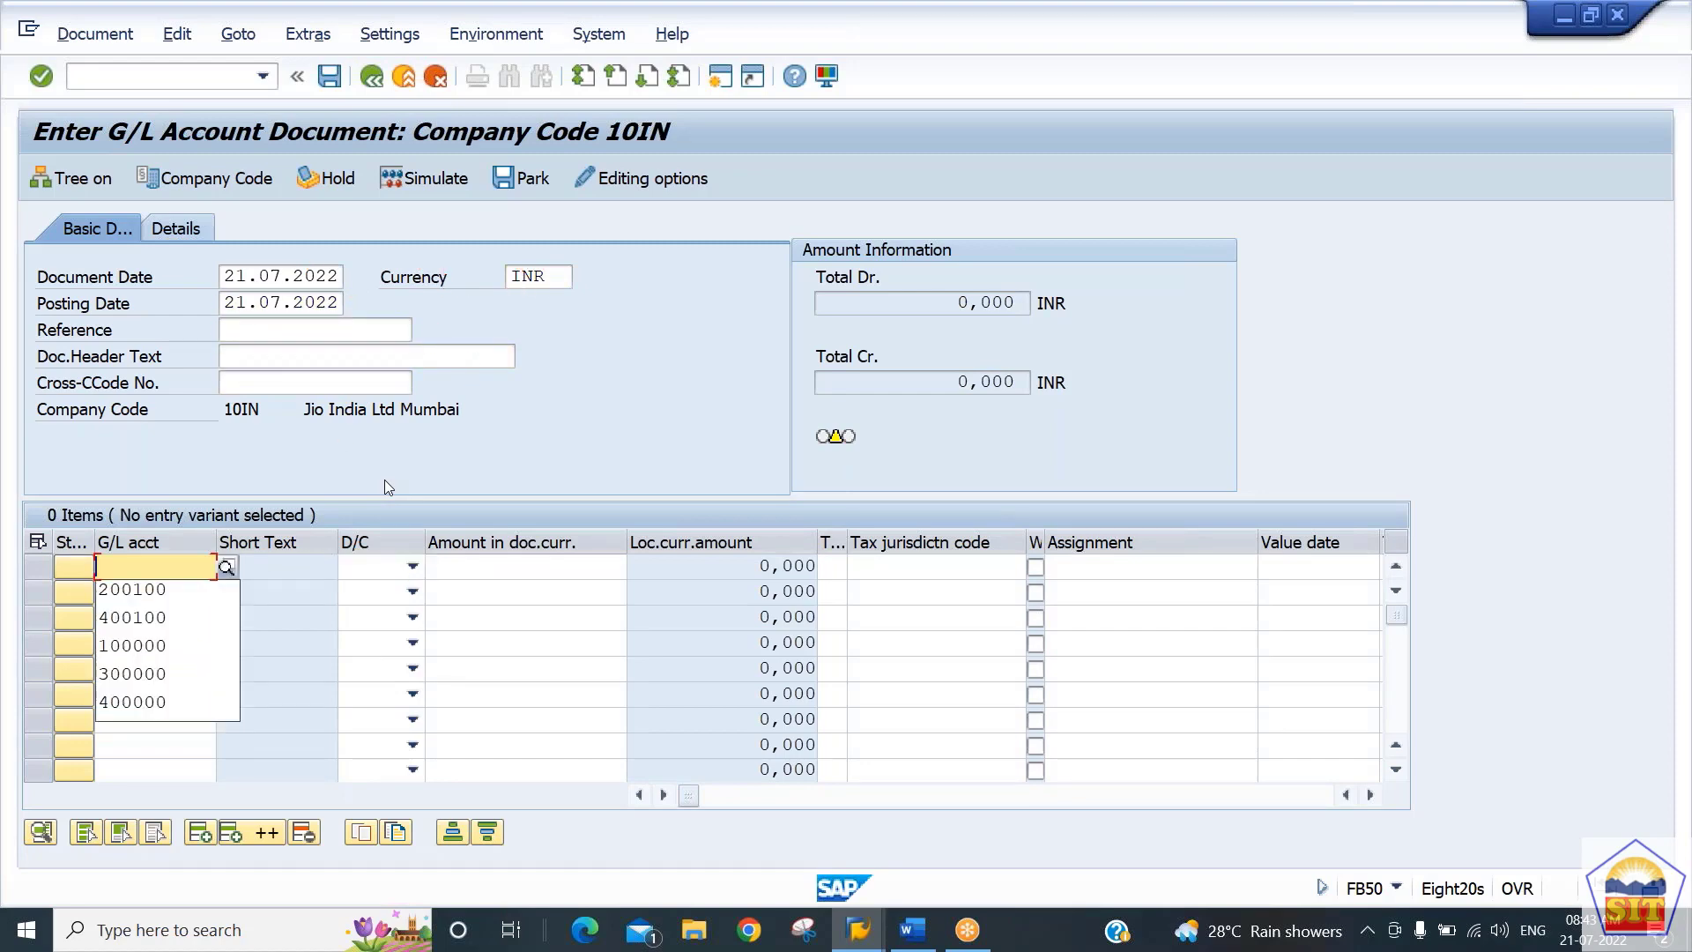
key(Down)
key(Return)
key(Tab)
key(s)
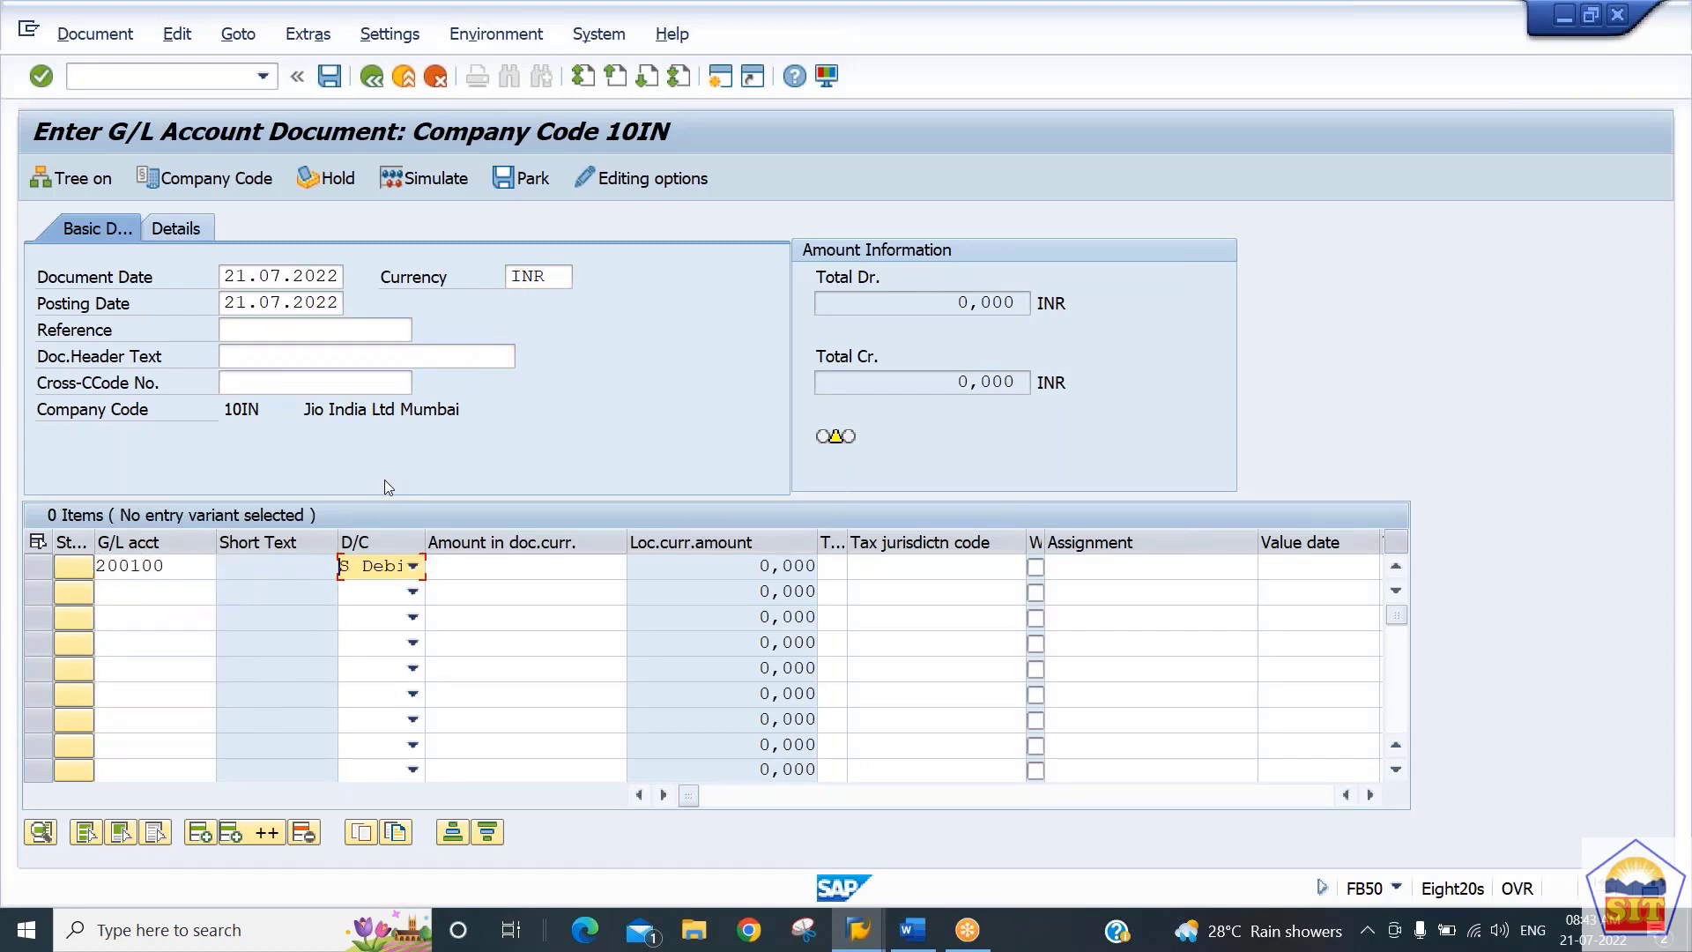
key(Tab)
text(14000)
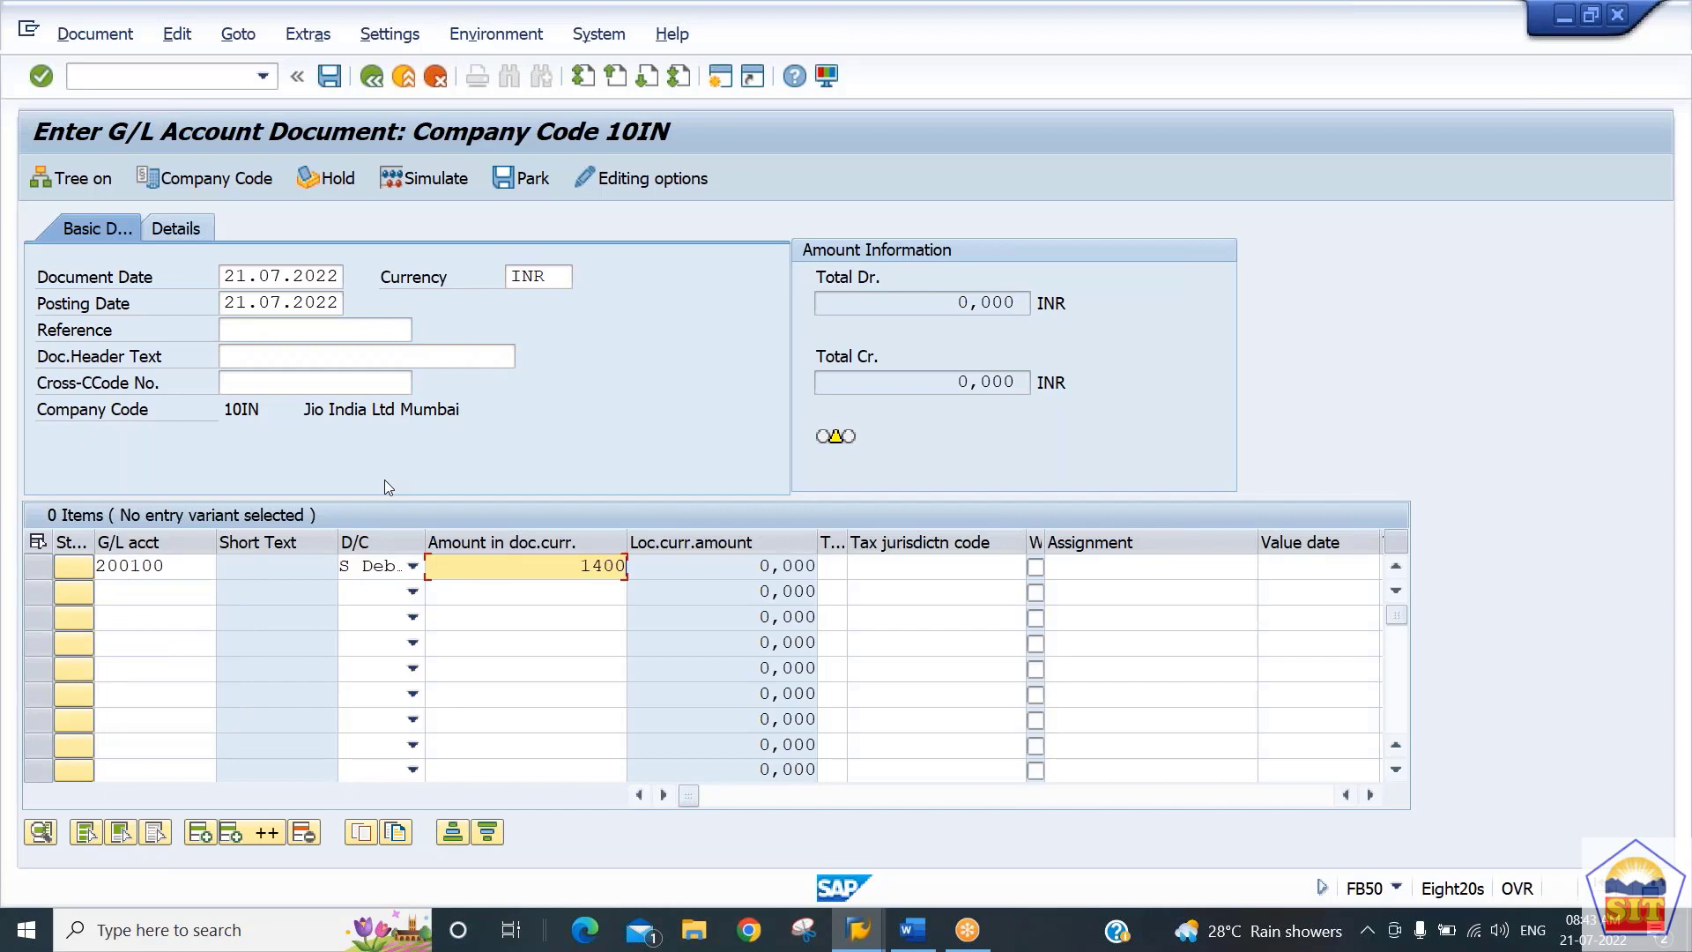
Set the first line item's text to "cash recd from sc" and validate the line
key(Tab)
key(Tab)
key(Tab)
key(Tab)
key(Tab)
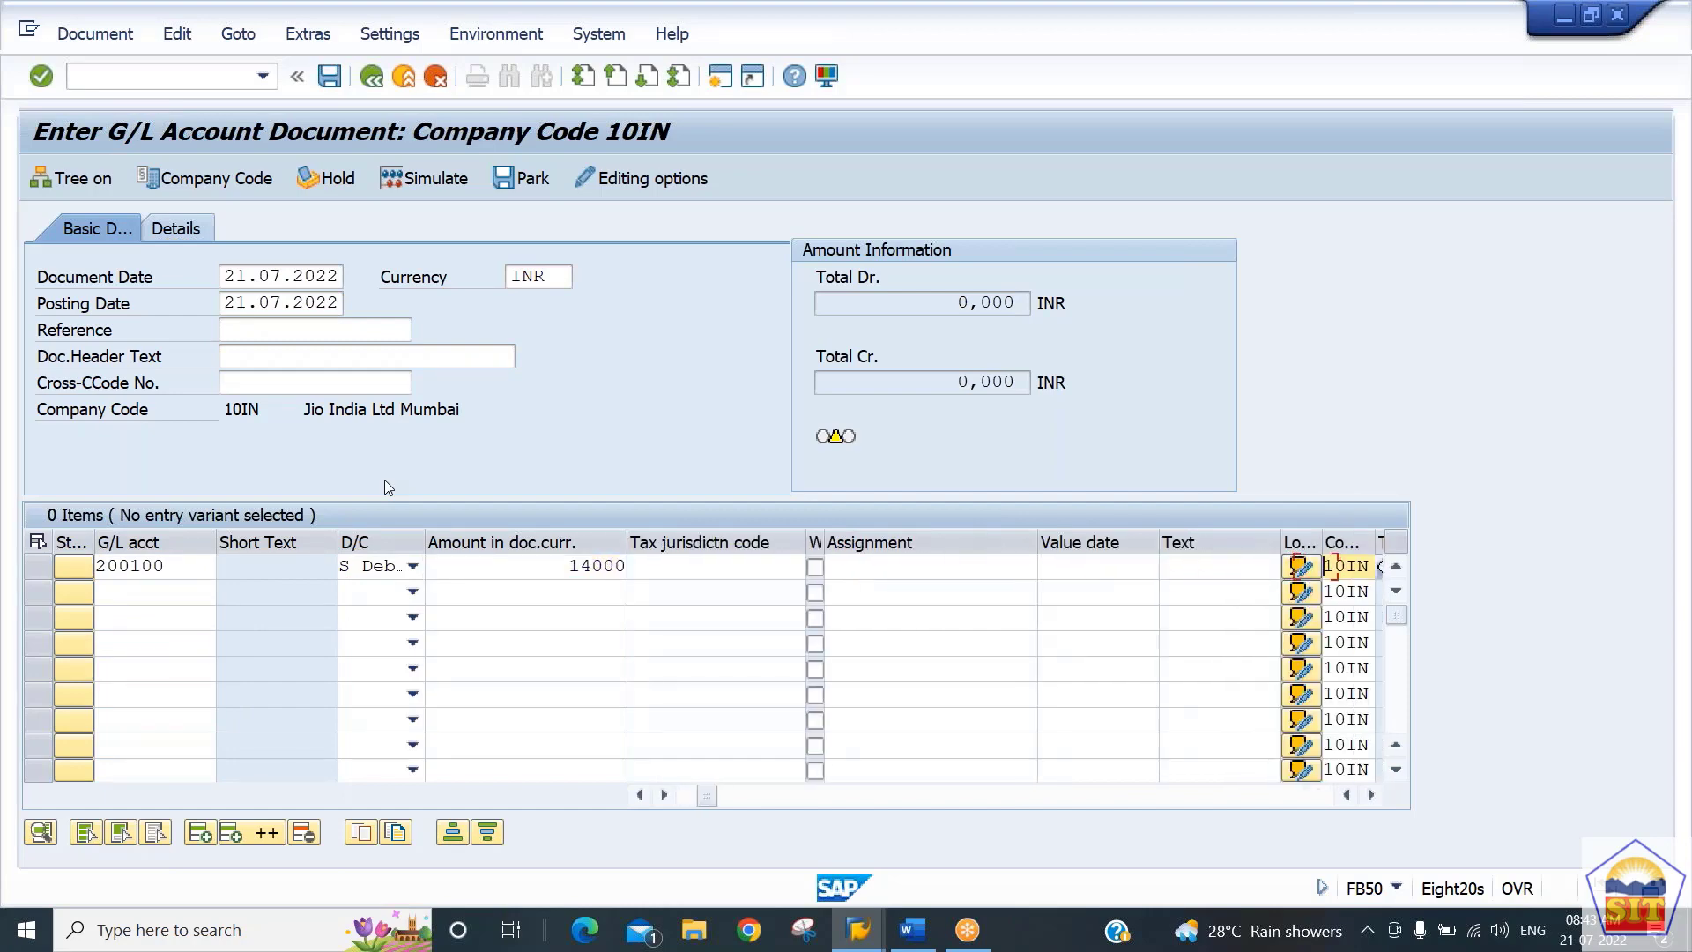
text(a)
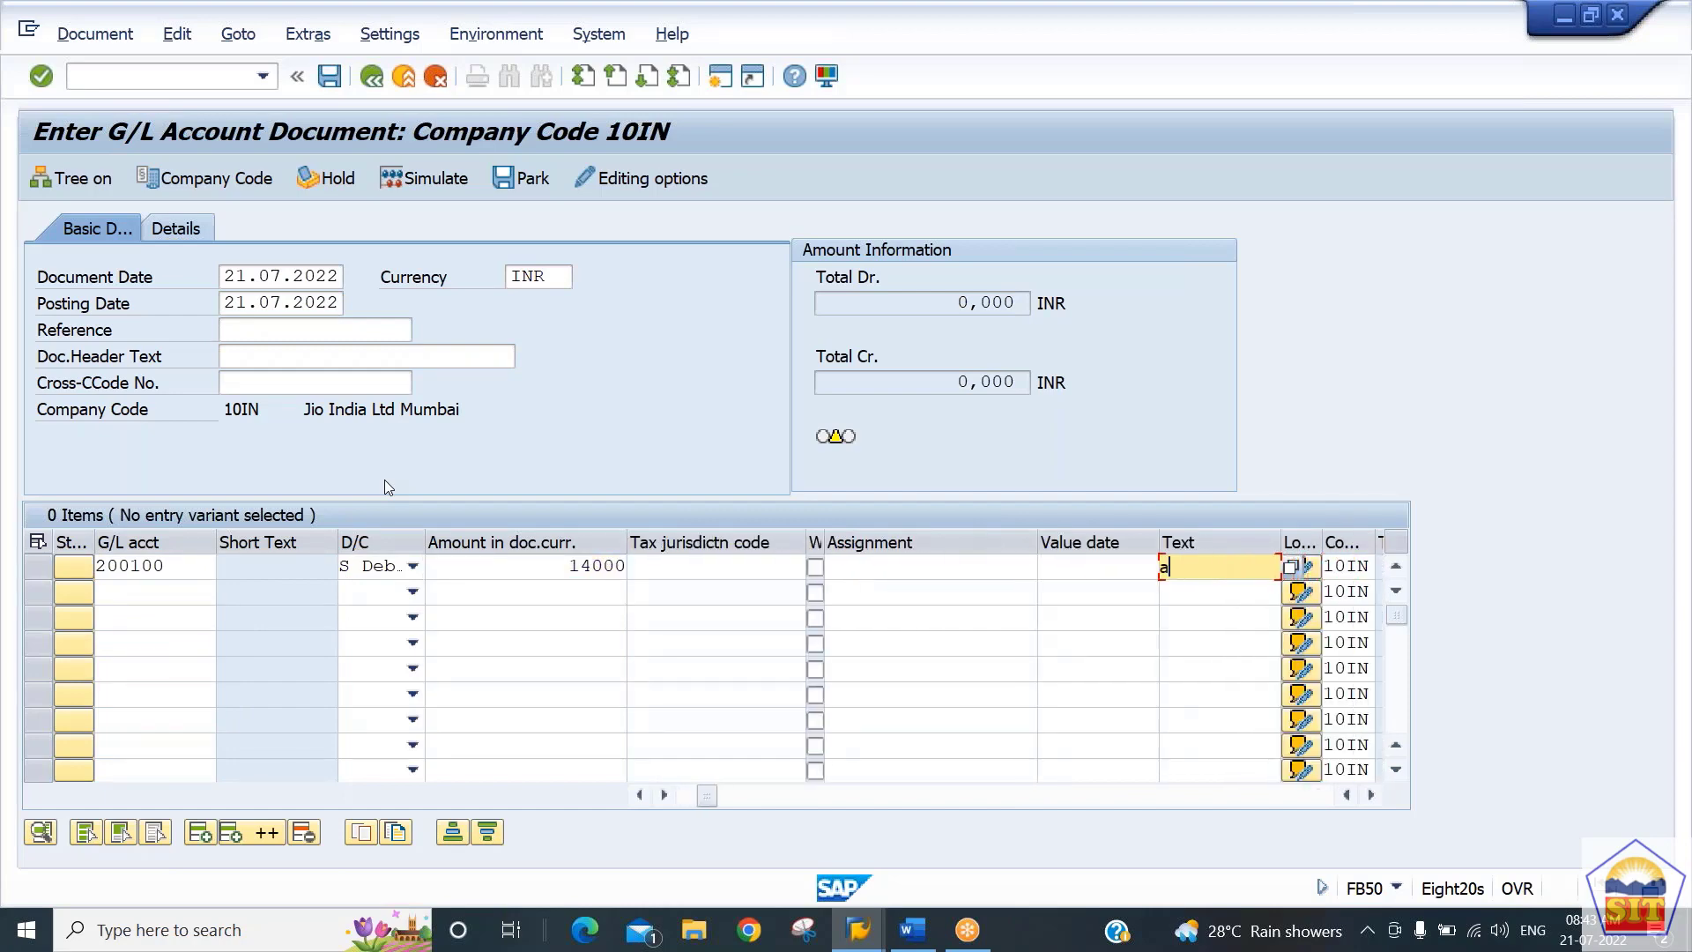
key(BackSpace)
text(ca)
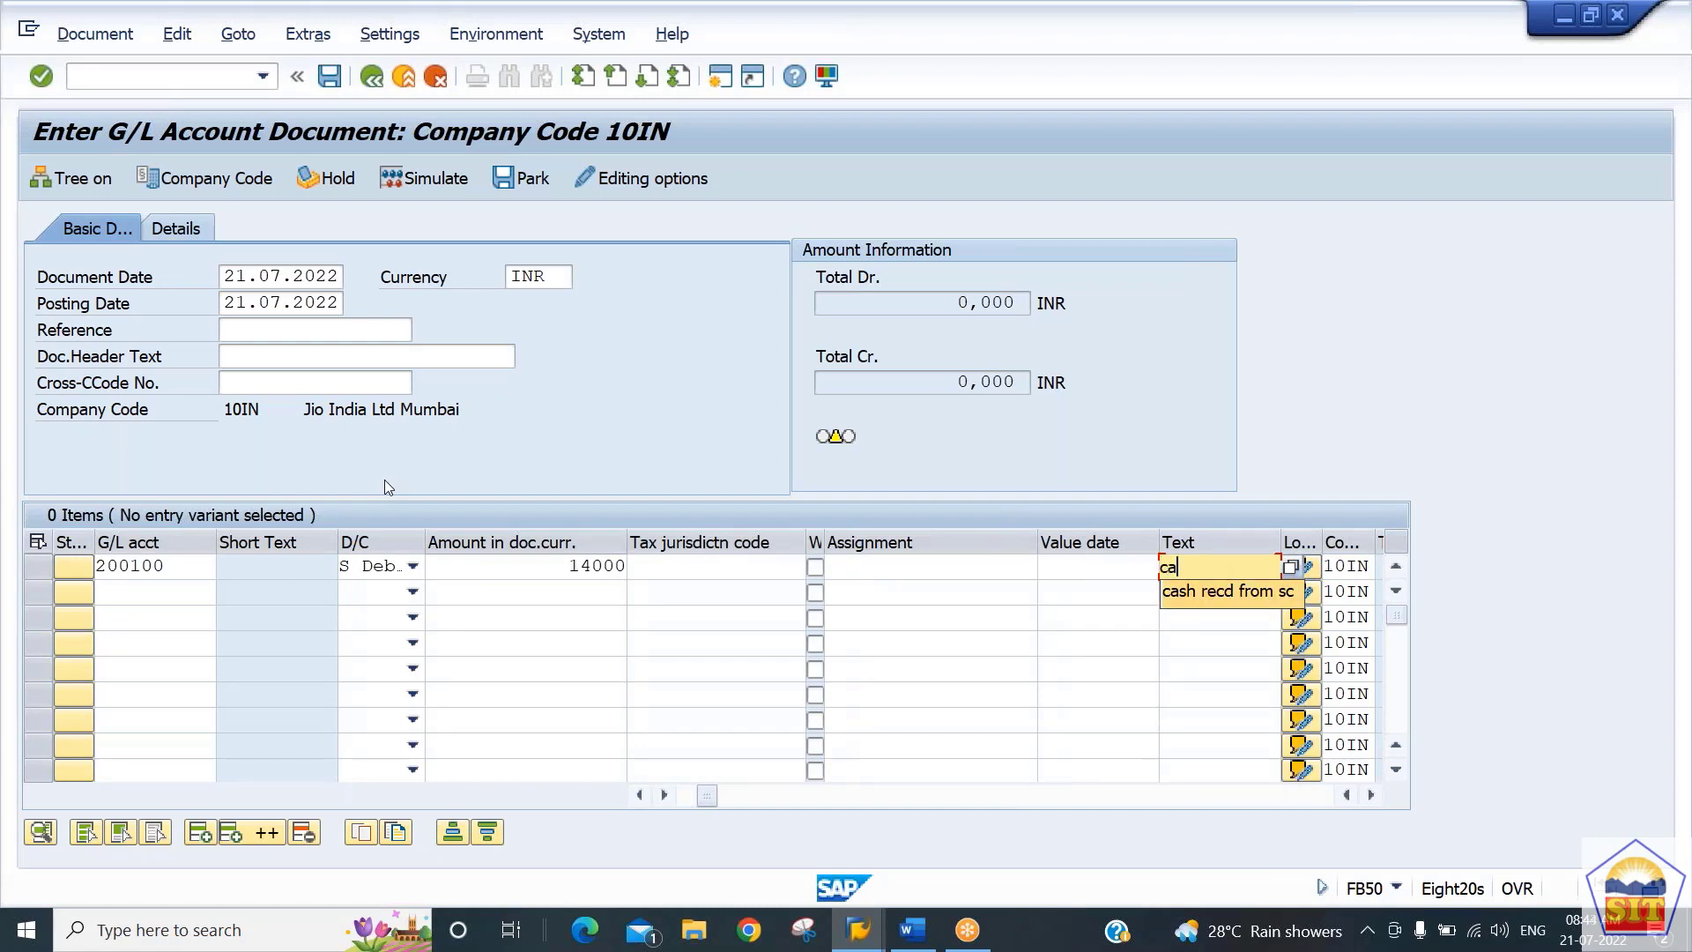
key(Down)
key(Return)
key(Return)
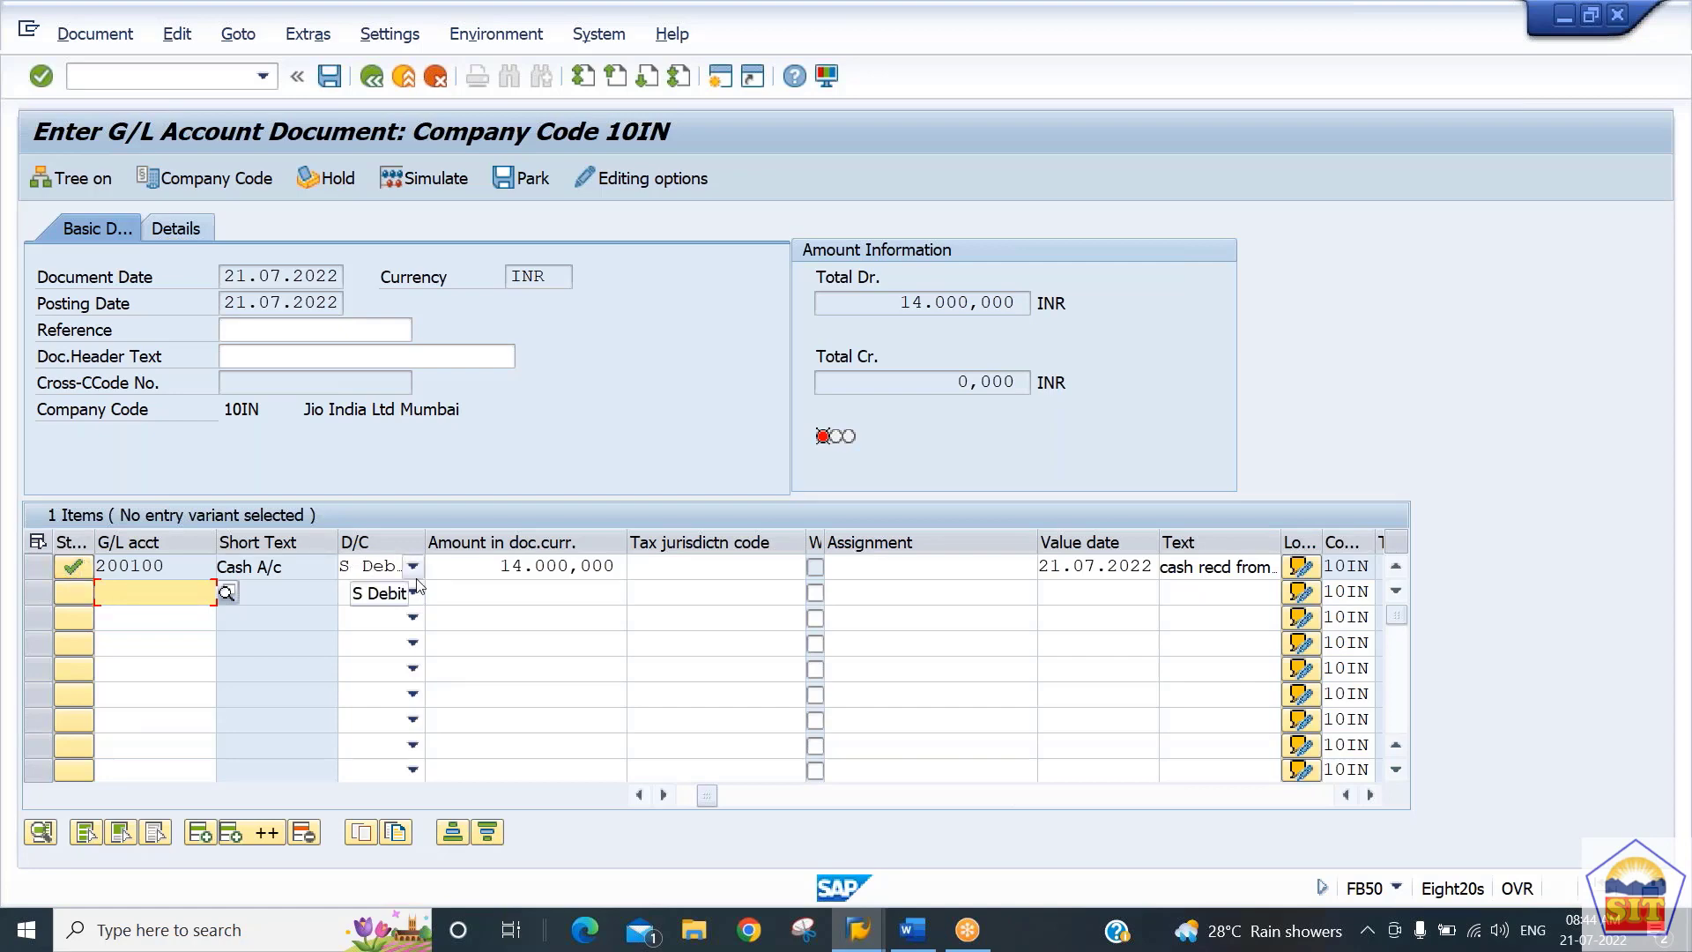
Compare the document's total debit with its total credit and check the balance status indicator
mouse_move(826, 442)
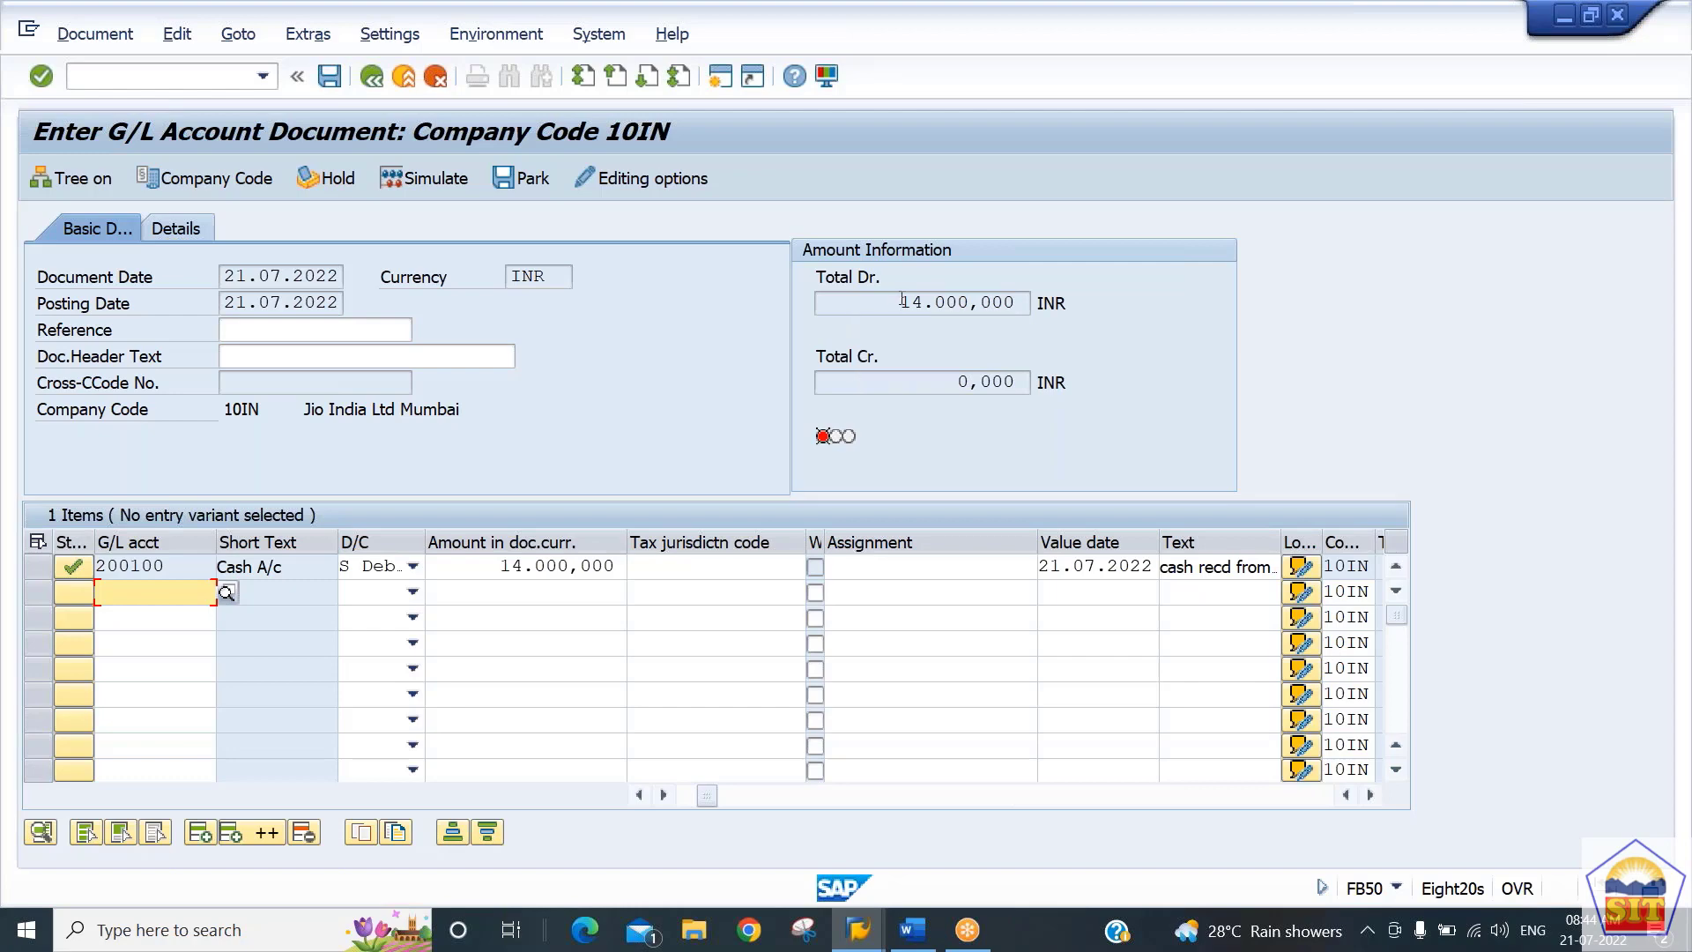
drag(901, 301, 994, 304)
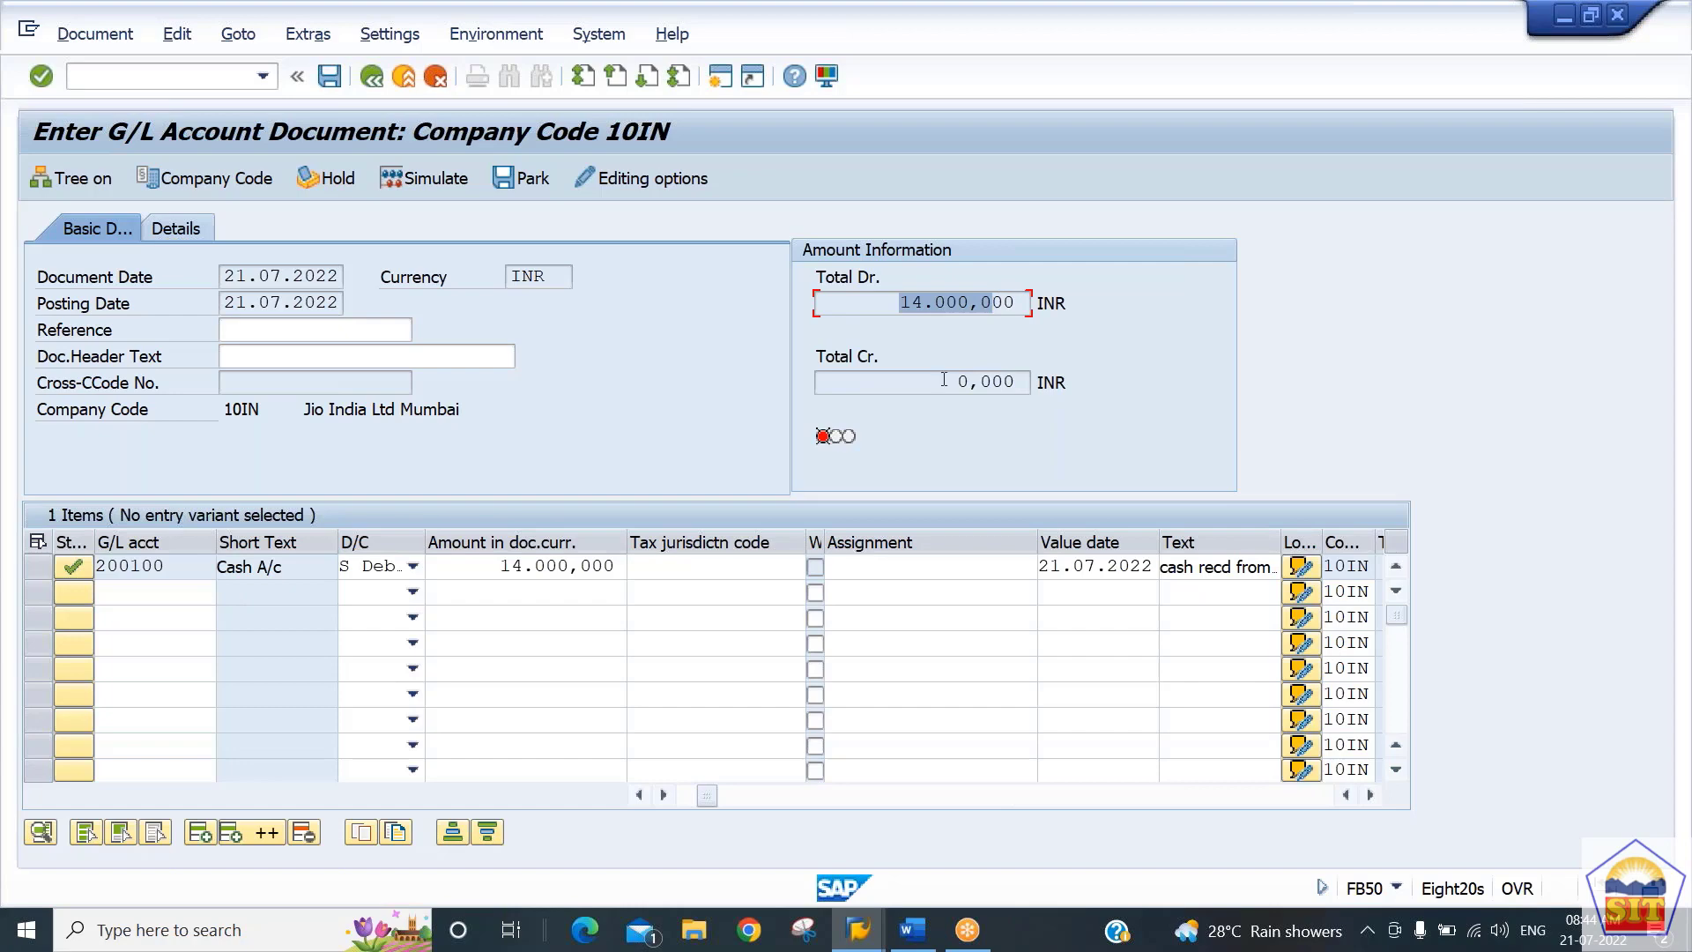
drag(951, 382, 1053, 375)
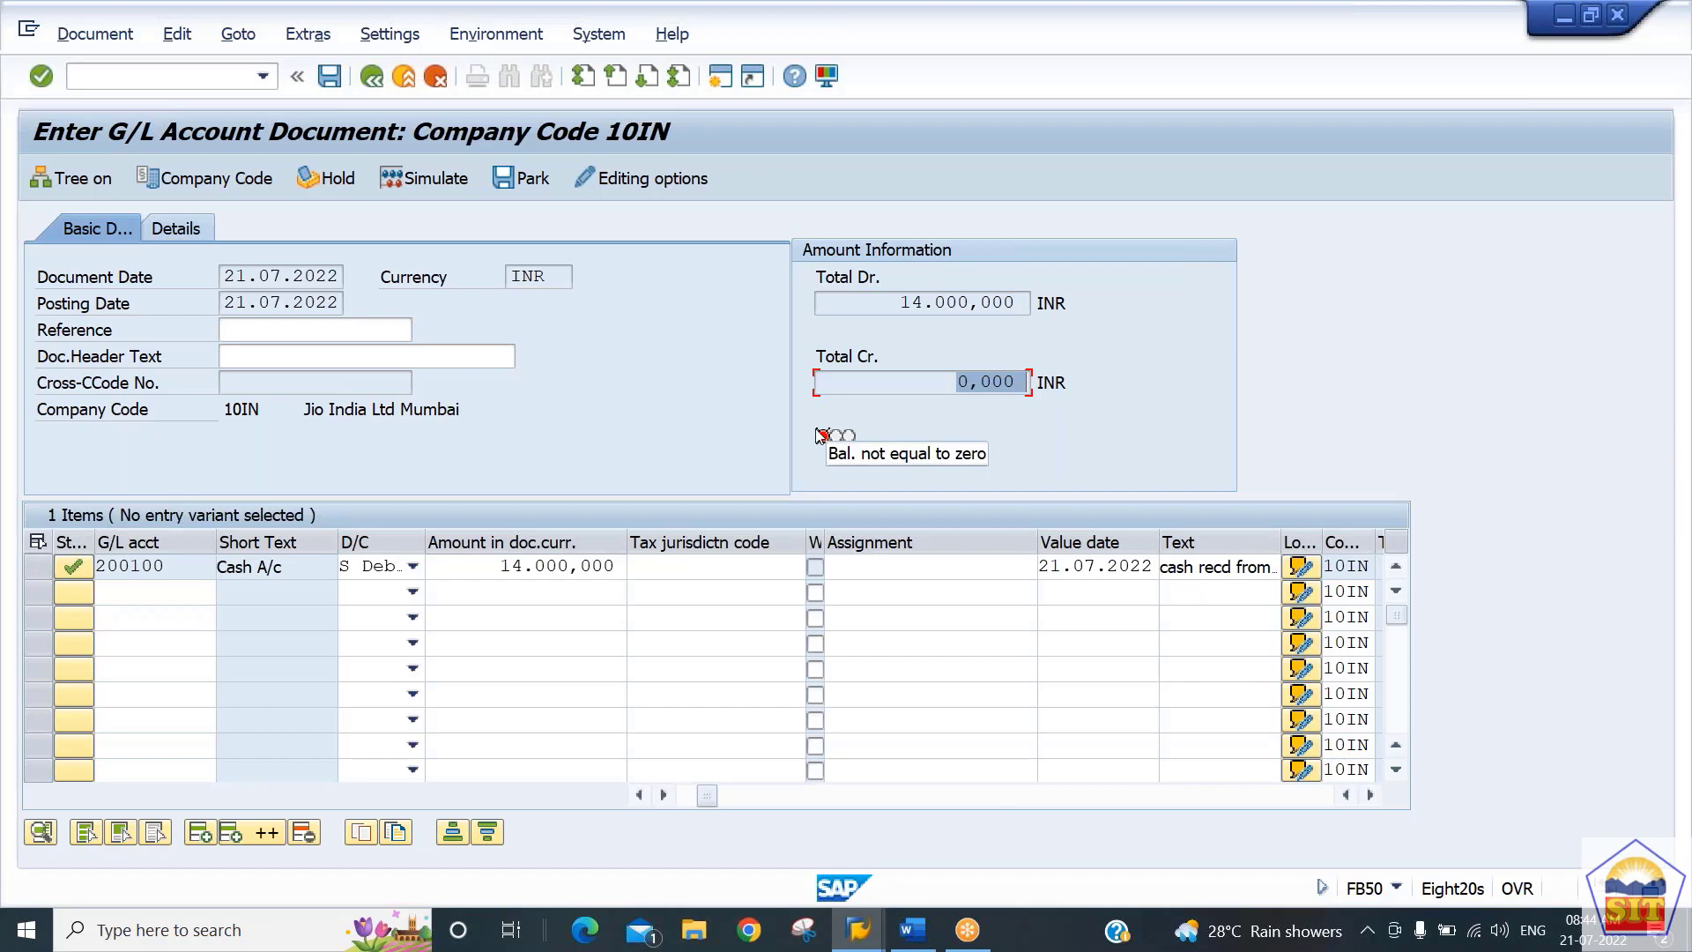
Enter G/L account 100000 in the second line item as a credit of 14000
click(124, 598)
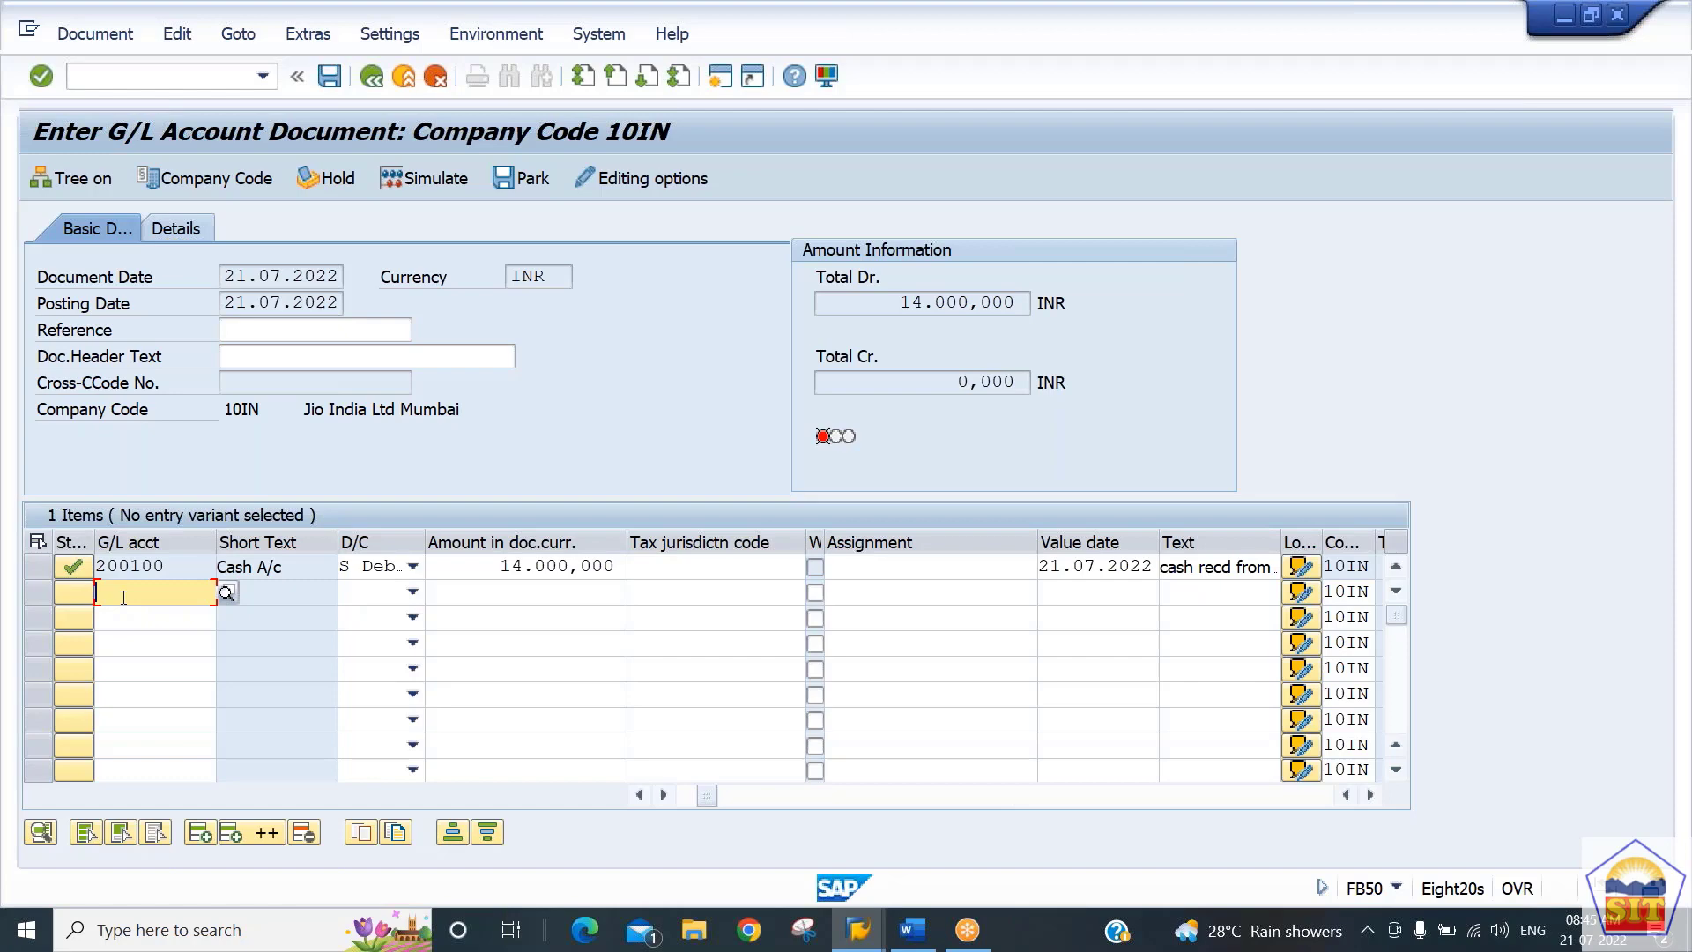
text(100000)
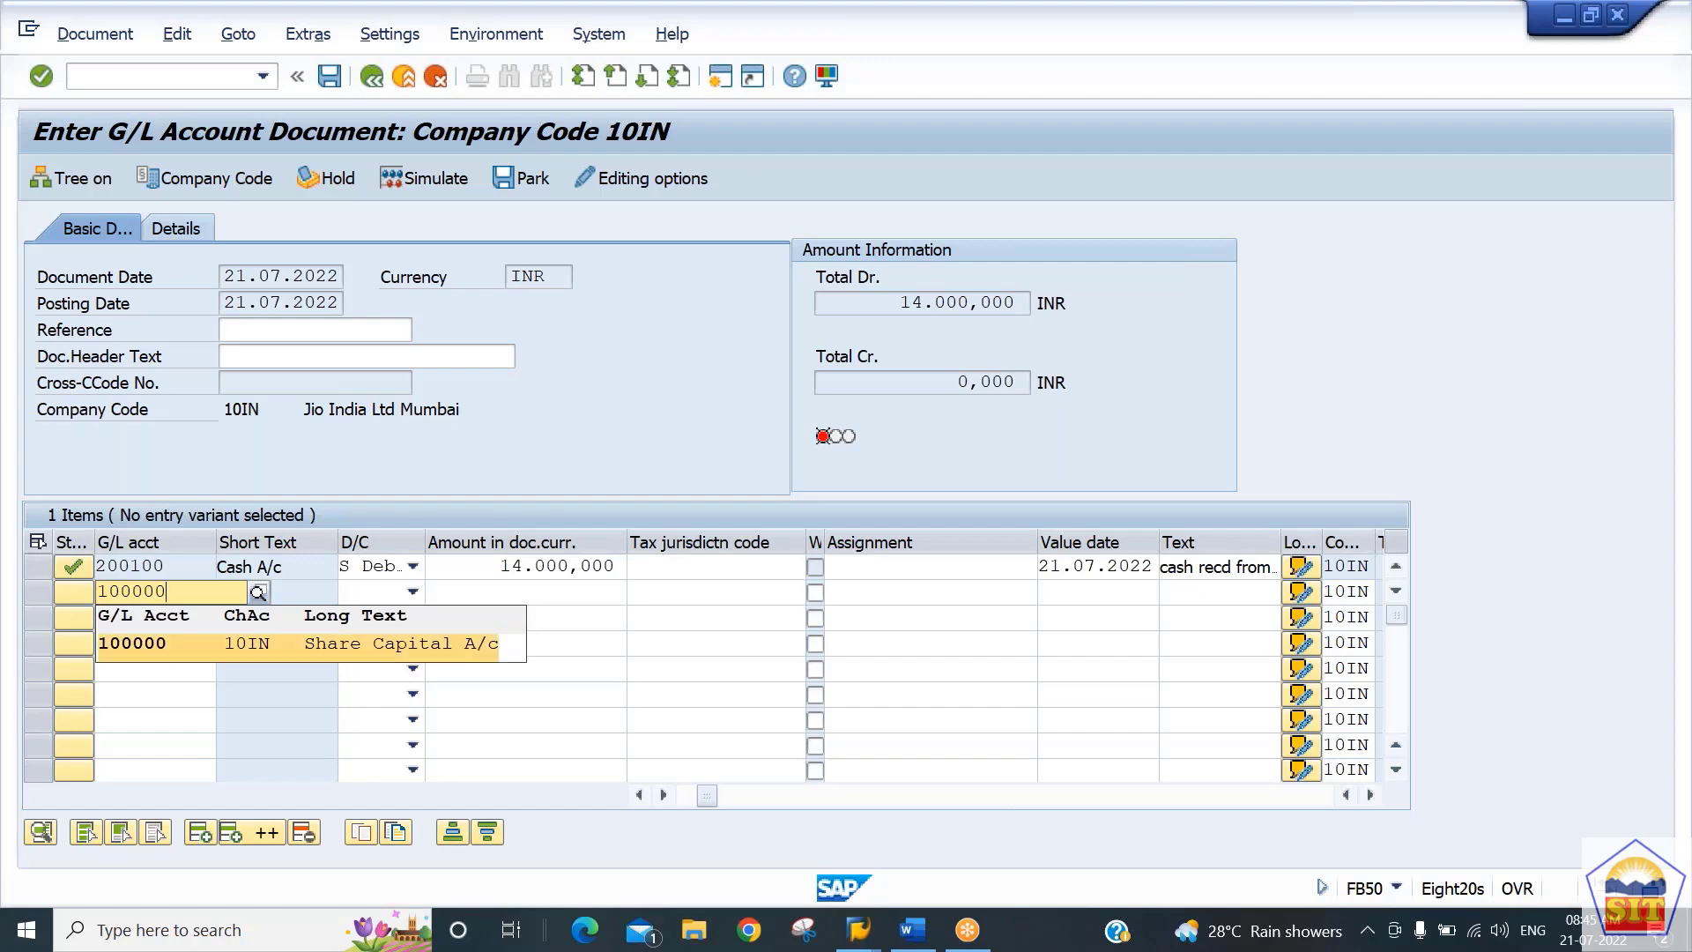
key(Tab)
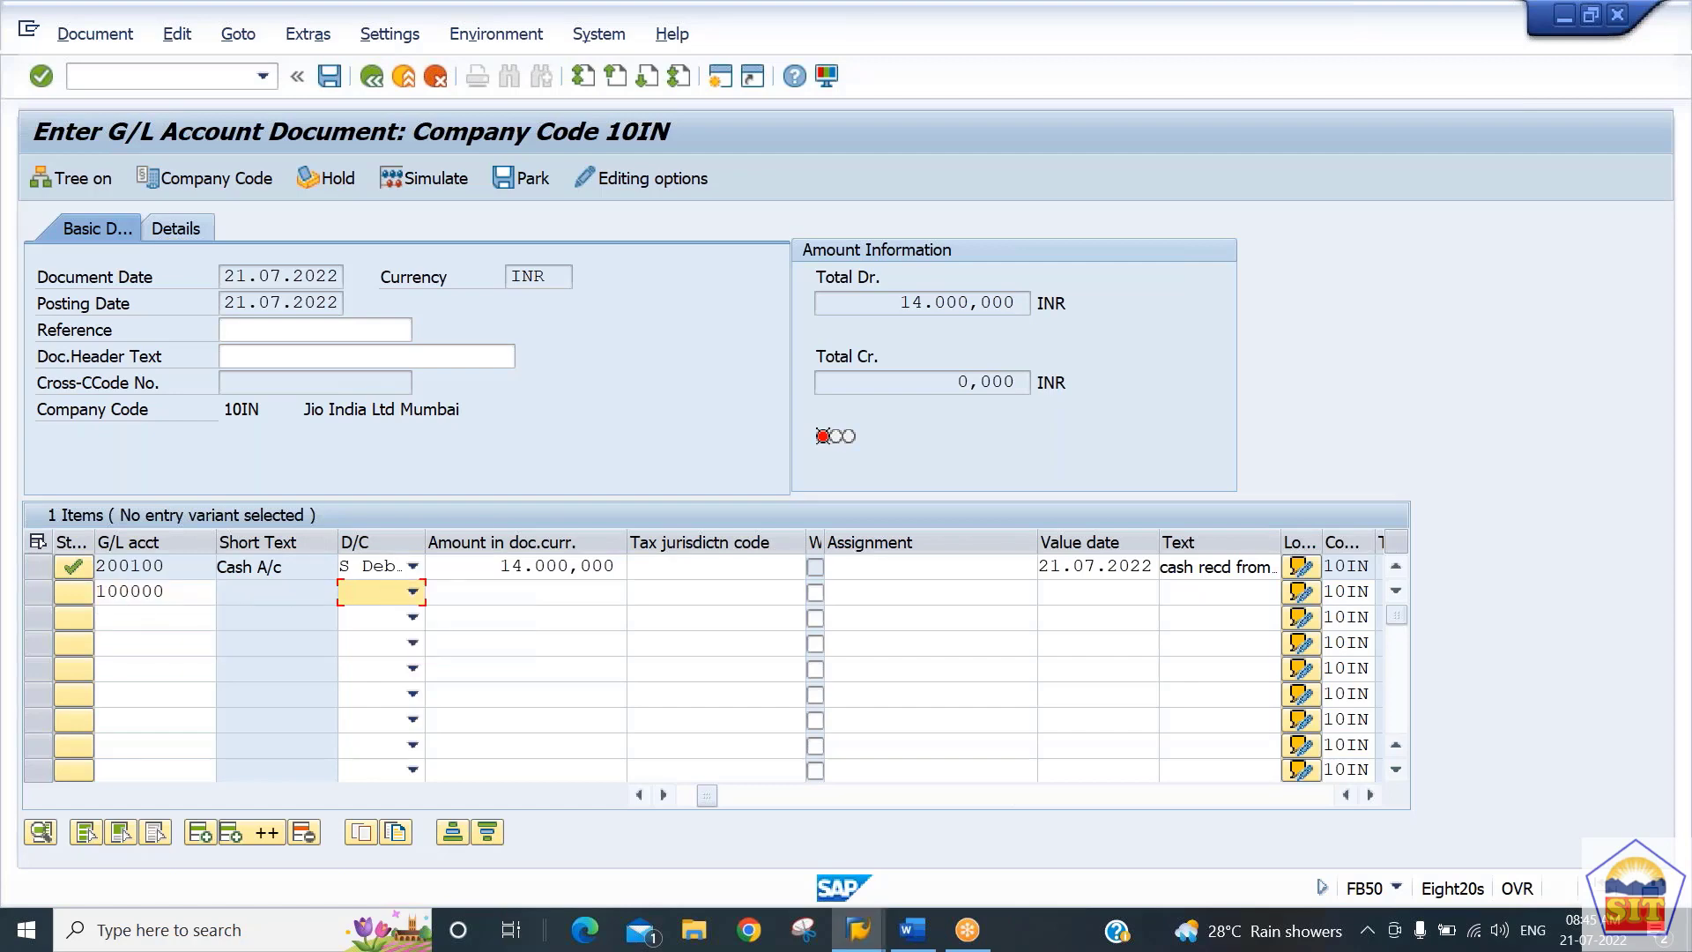
key(h)
key(Tab)
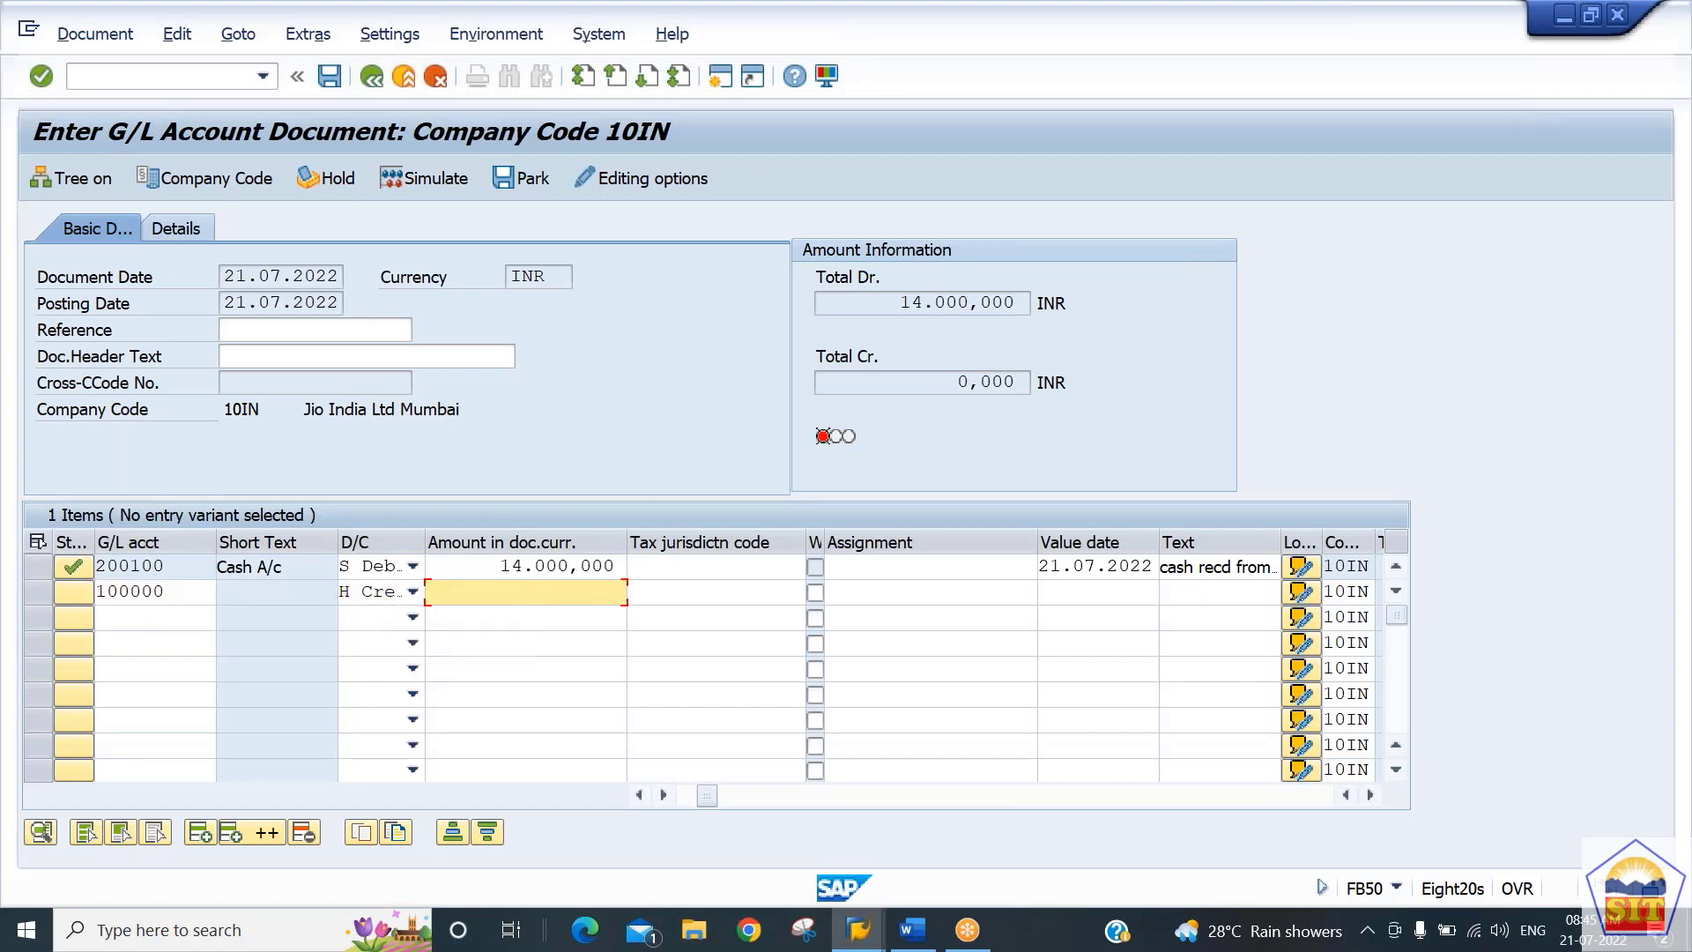
text(14000)
Copy the first line's text into the second line item using "+" and validate the document
key(Tab)
key(Tab)
key(Tab)
key(Tab)
key(Tab)
key(Tab)
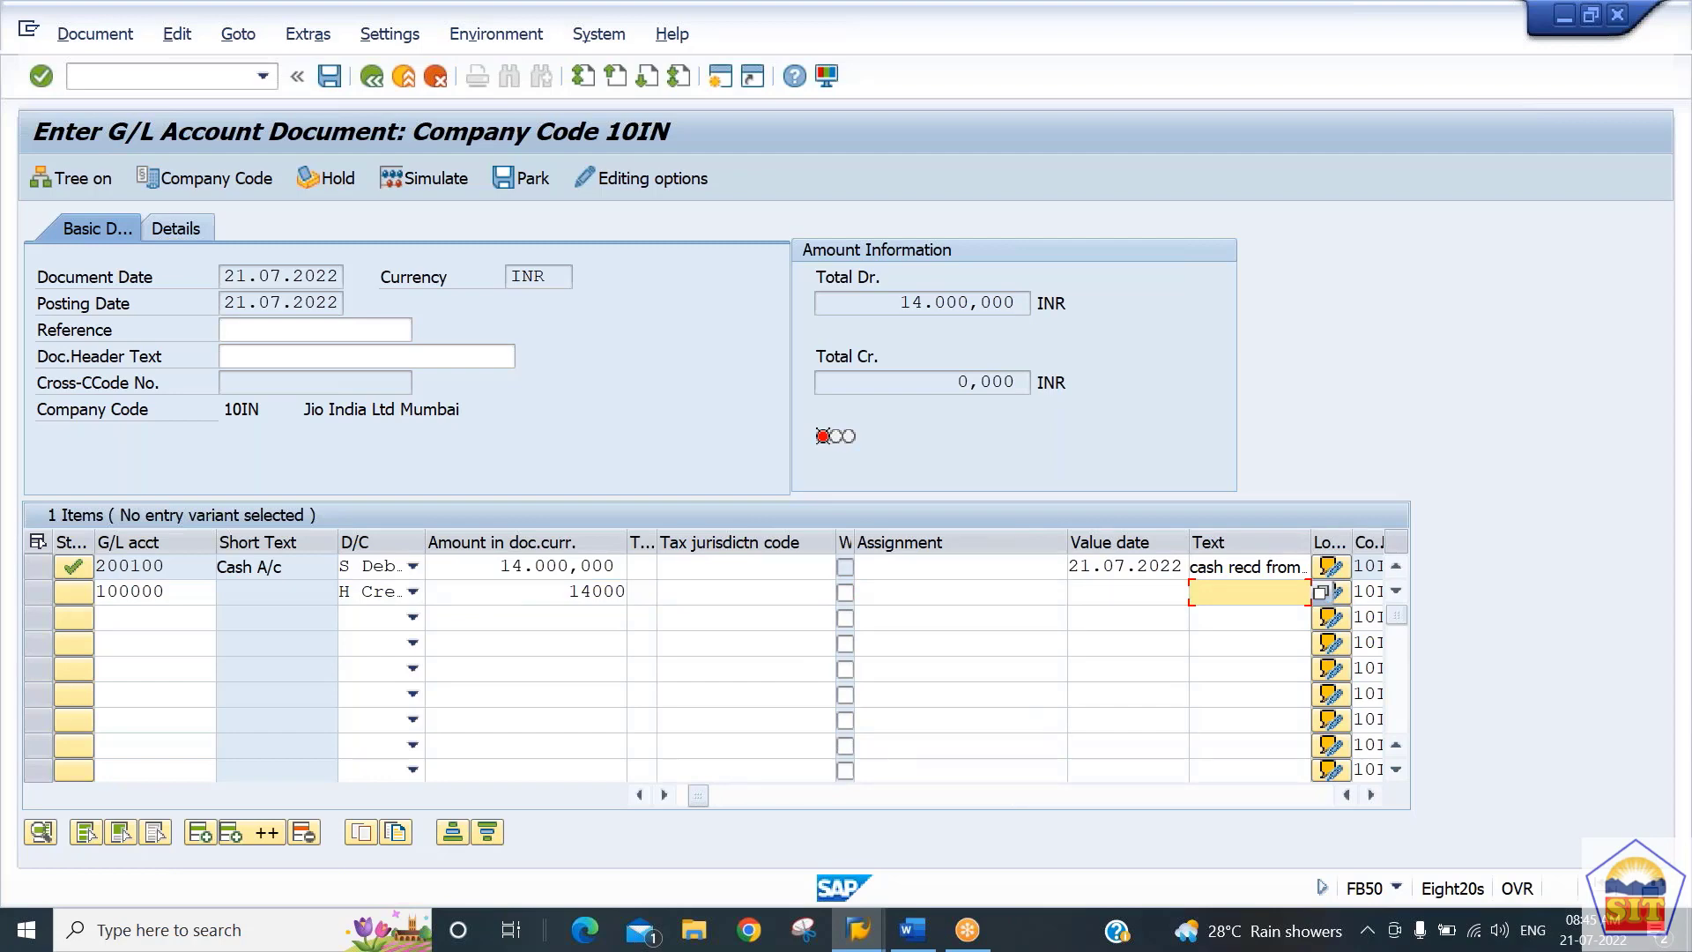
text(+)
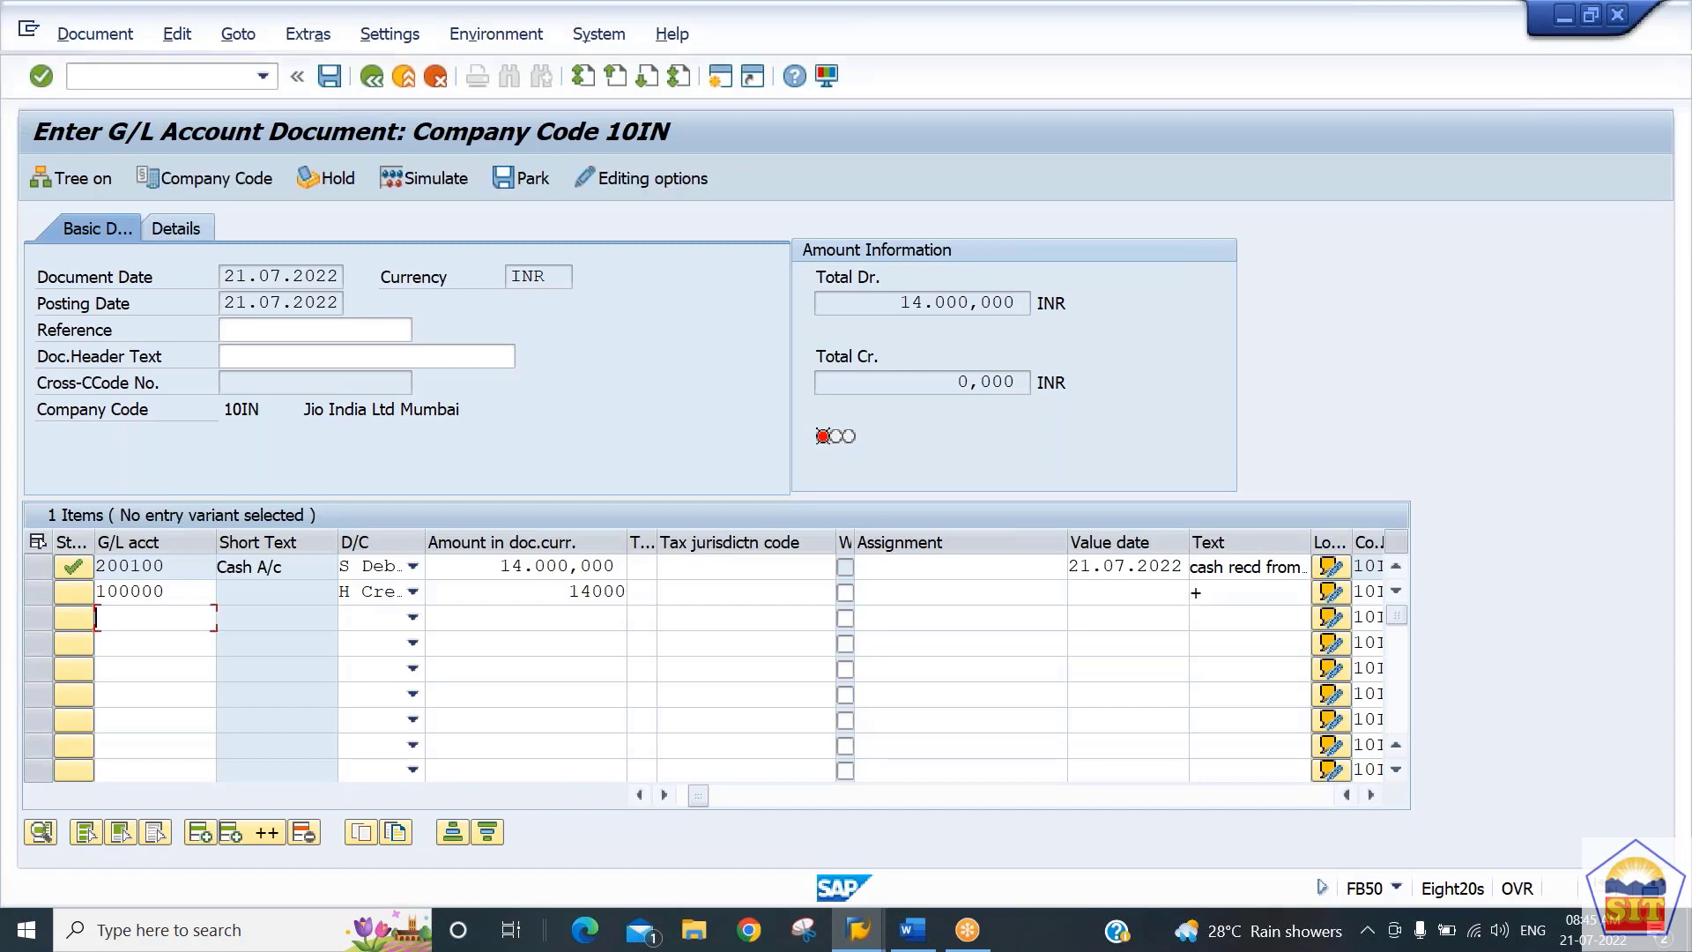
key(Return)
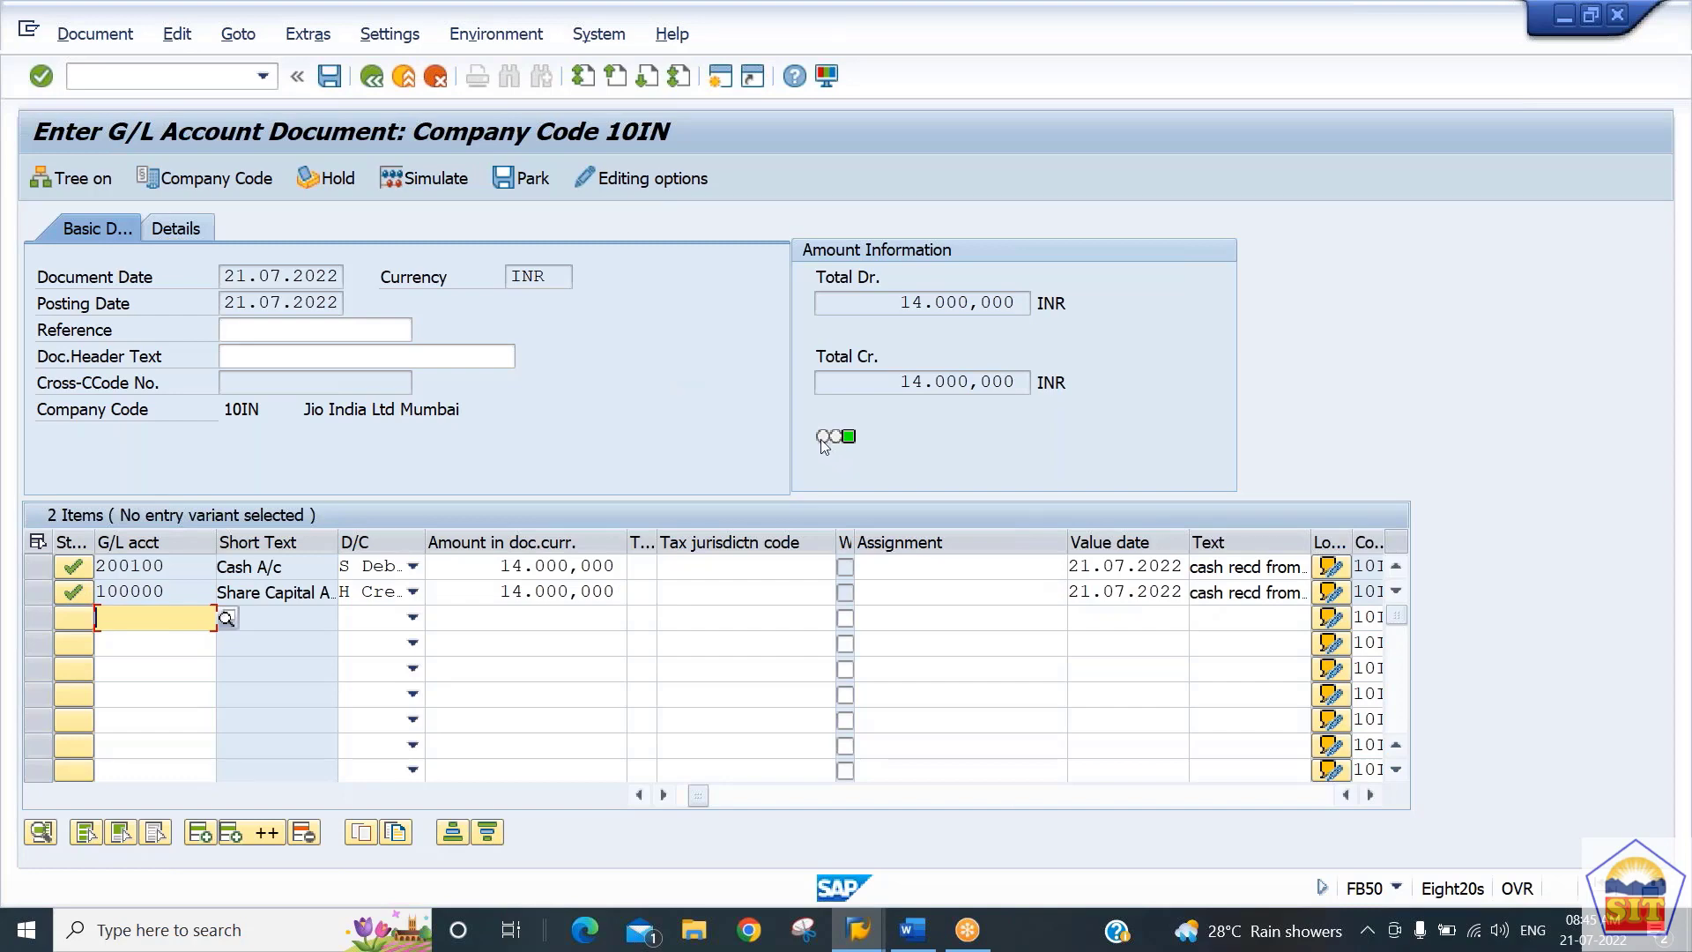
Check that the document's debit and credit totals match after both line items are entered
double_click(908, 307)
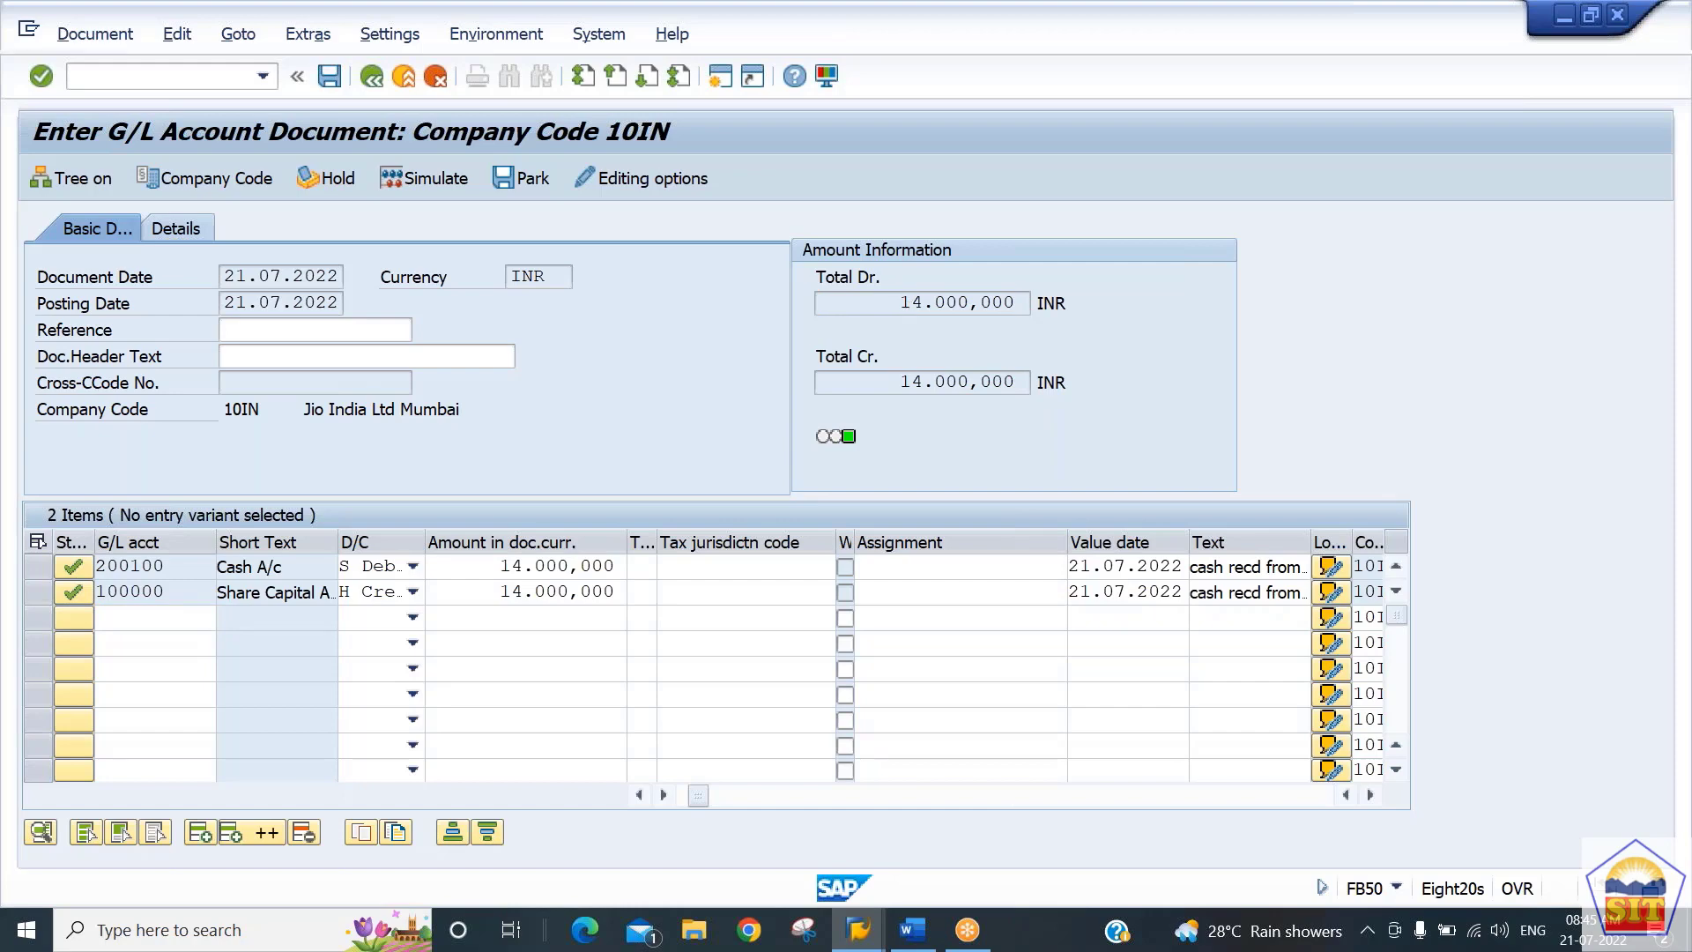
click(895, 386)
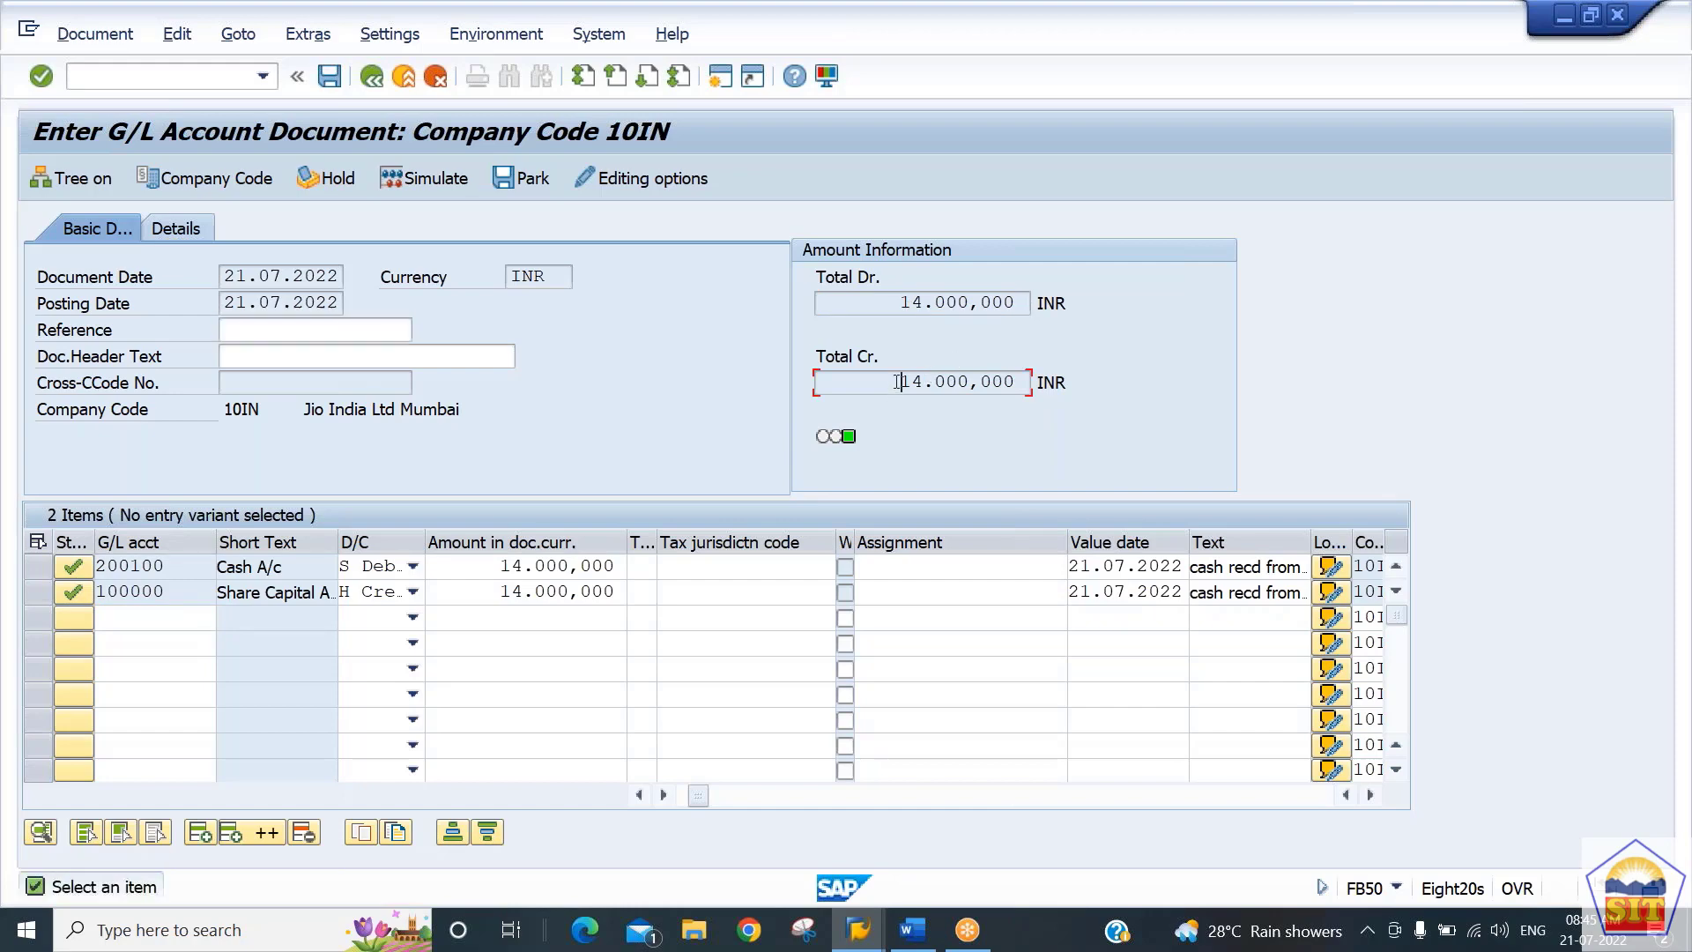
click(898, 302)
drag(914, 303, 969, 327)
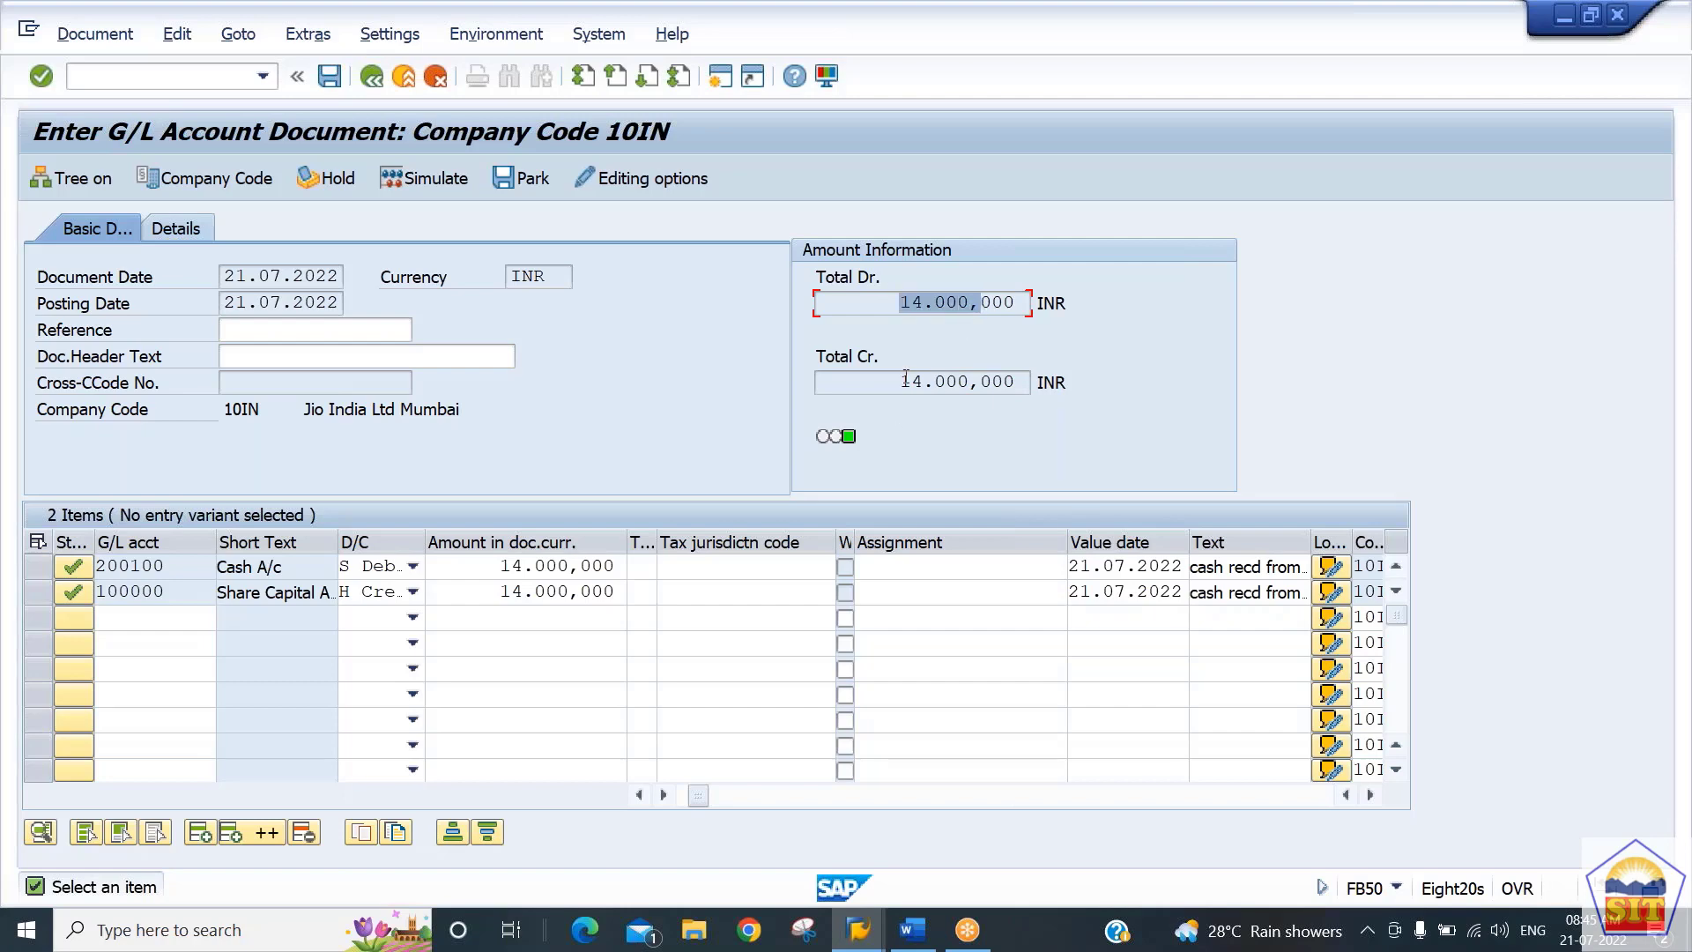
drag(905, 381, 985, 376)
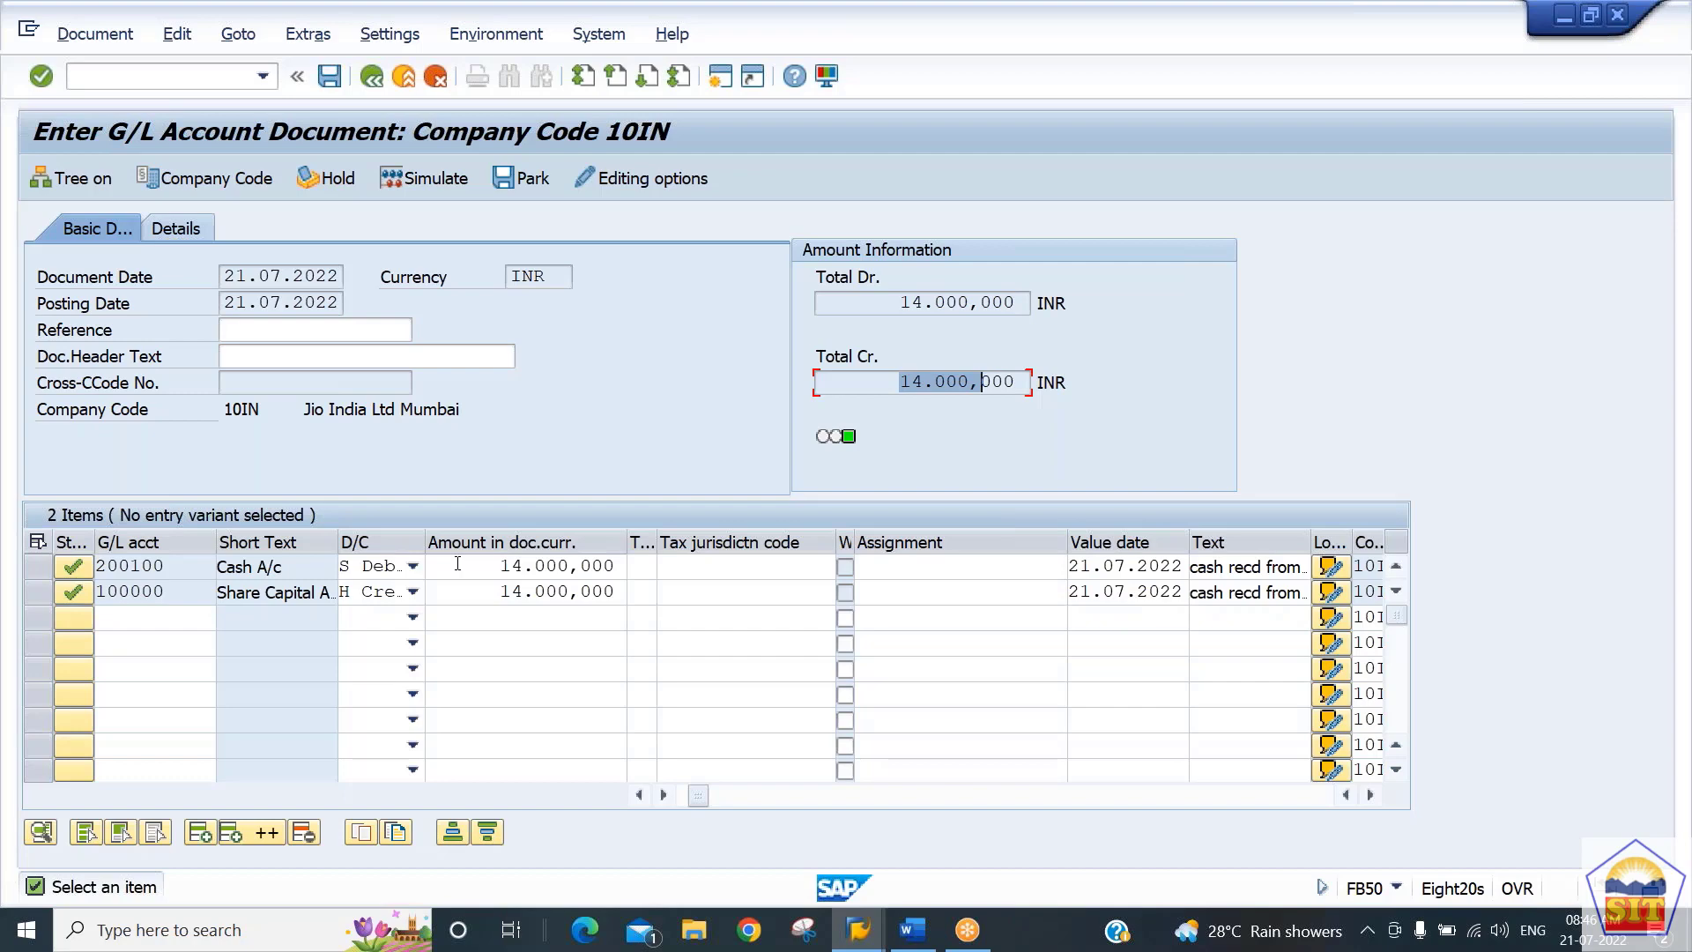
Switch to the session showing the G/L account groups and start transaction OB41 for the posting keys
key(alt+Tab)
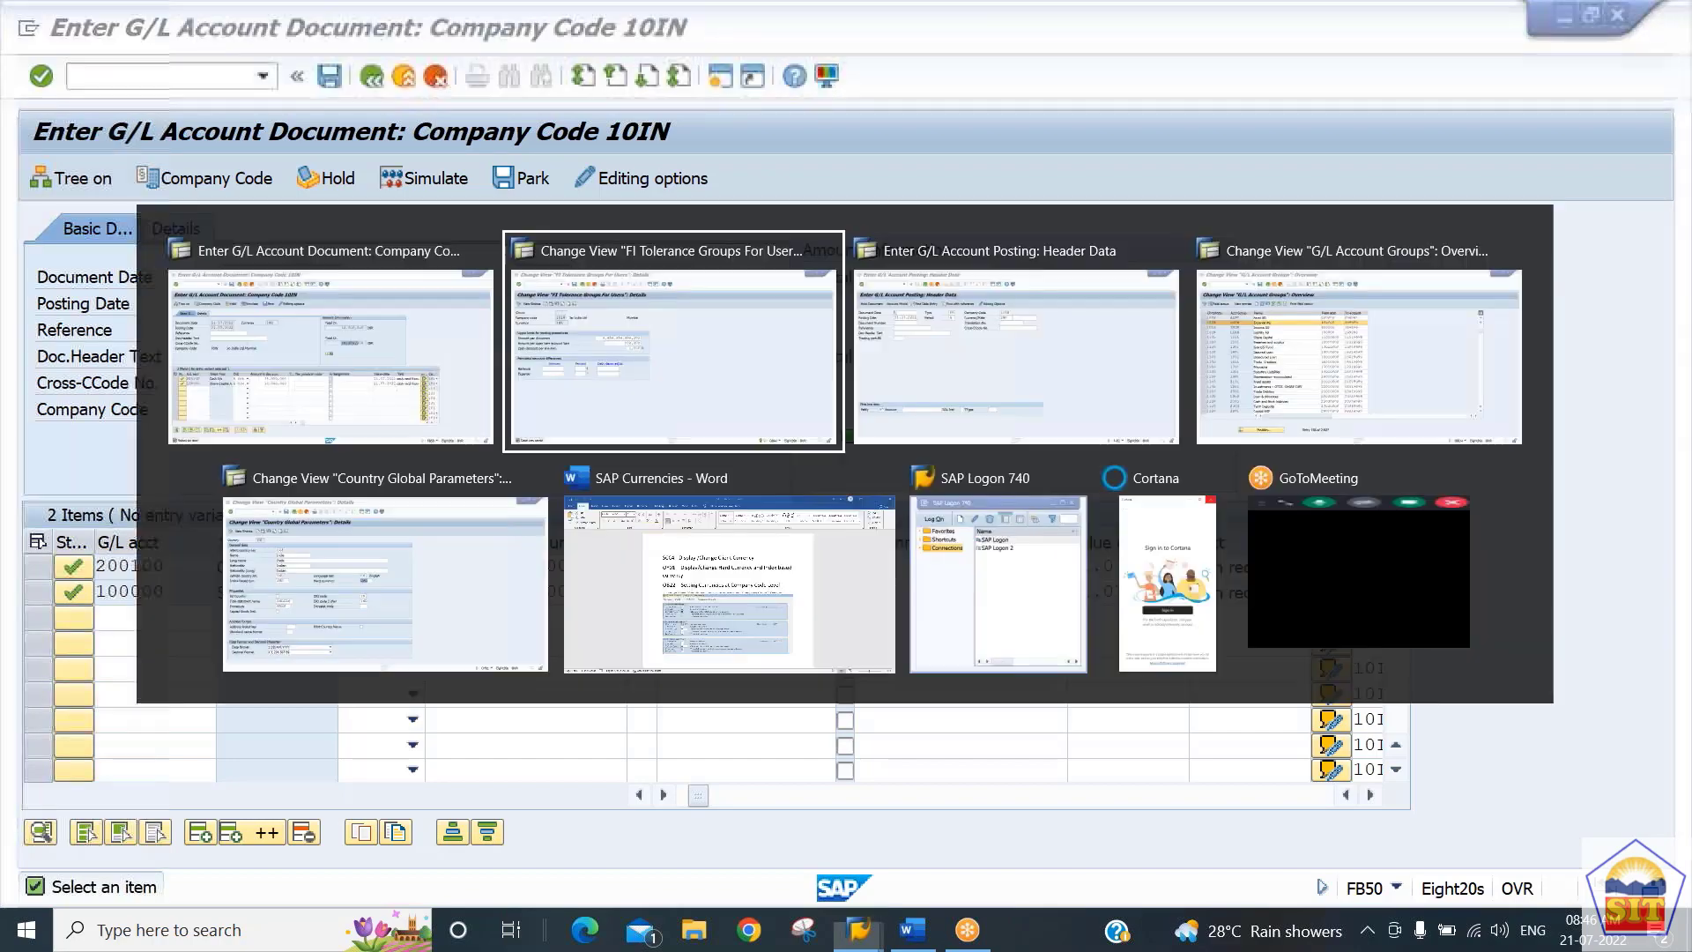
key(alt+Tab)
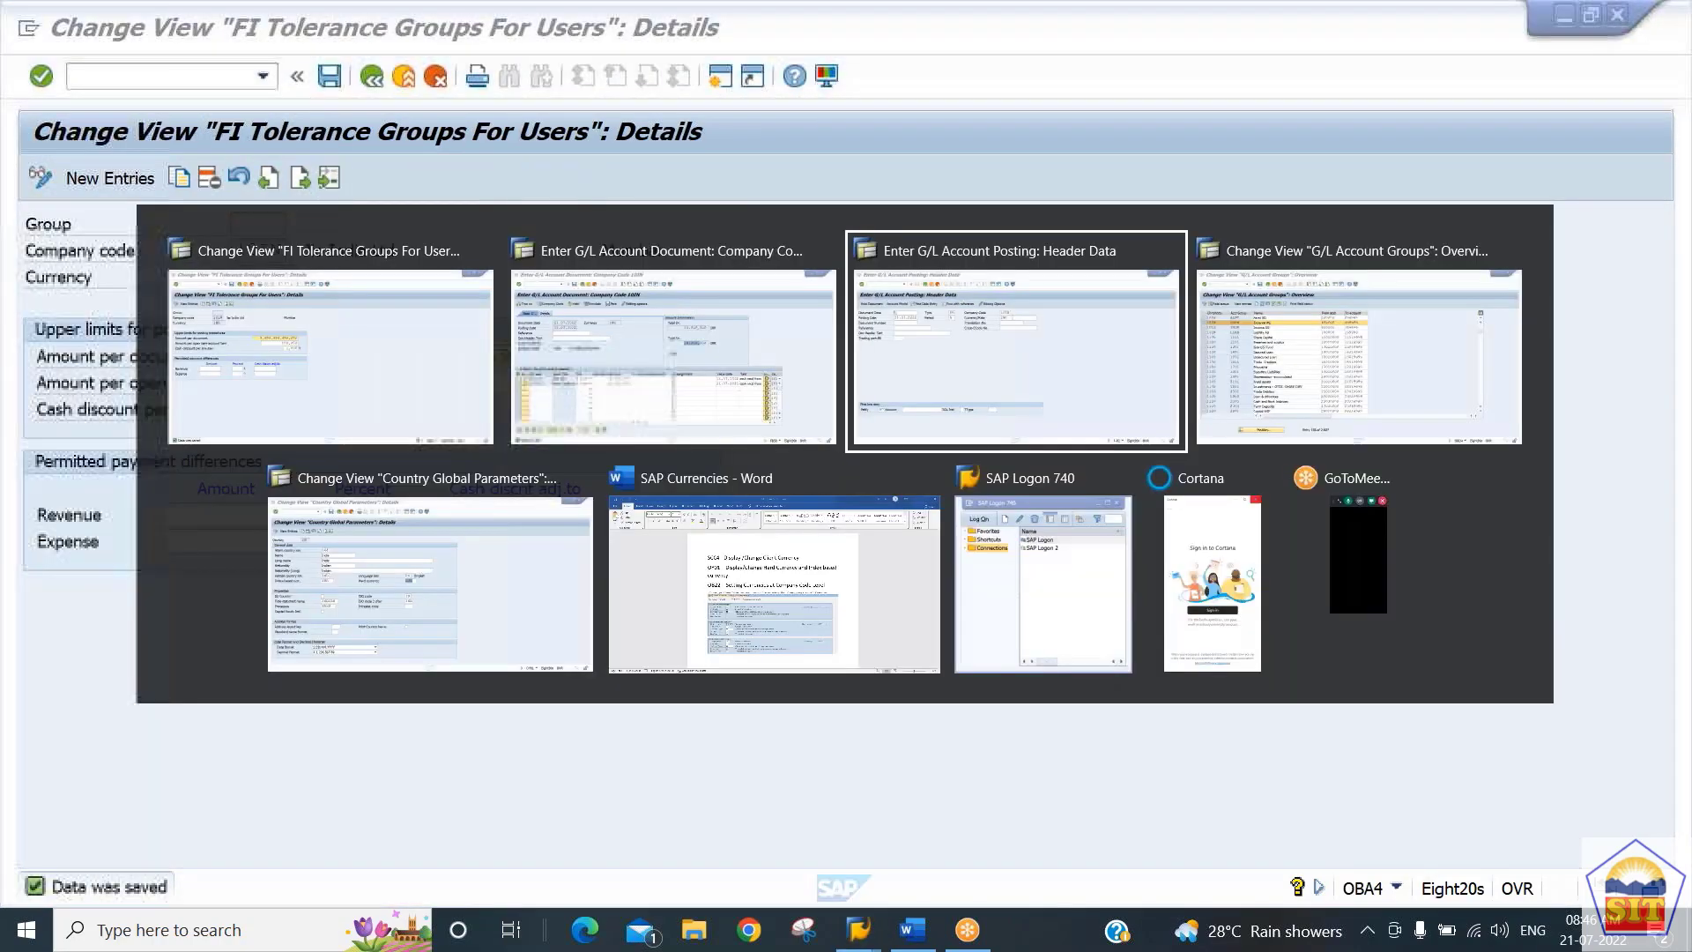
click(158, 76)
text(/nob41)
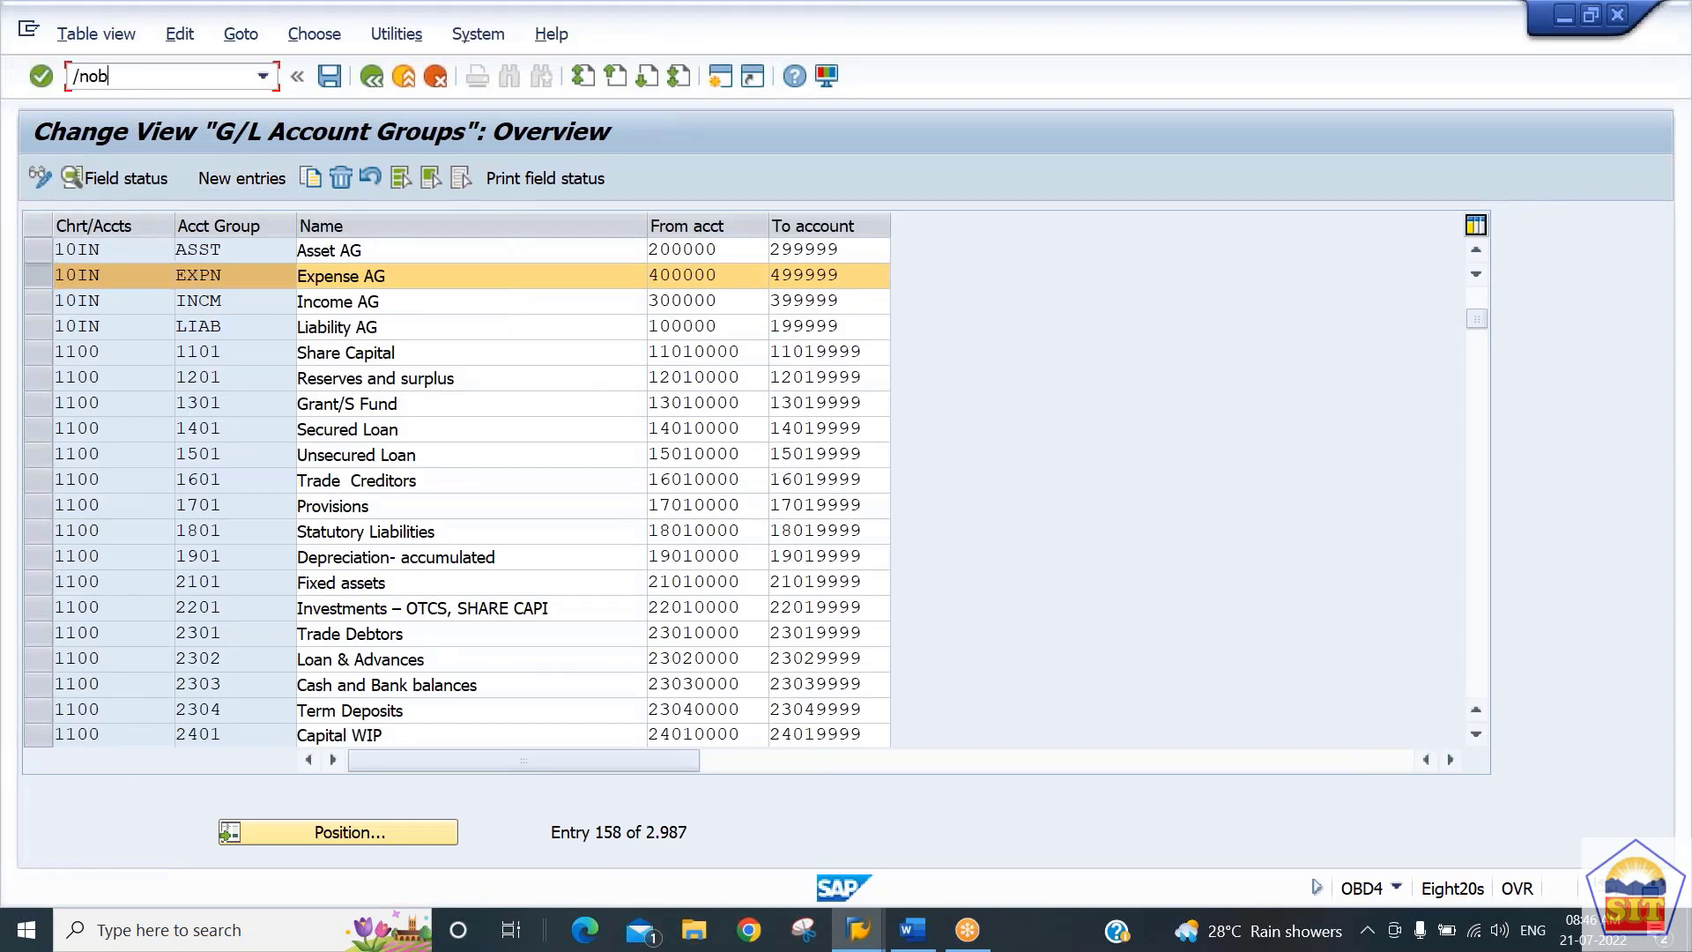
key(Return)
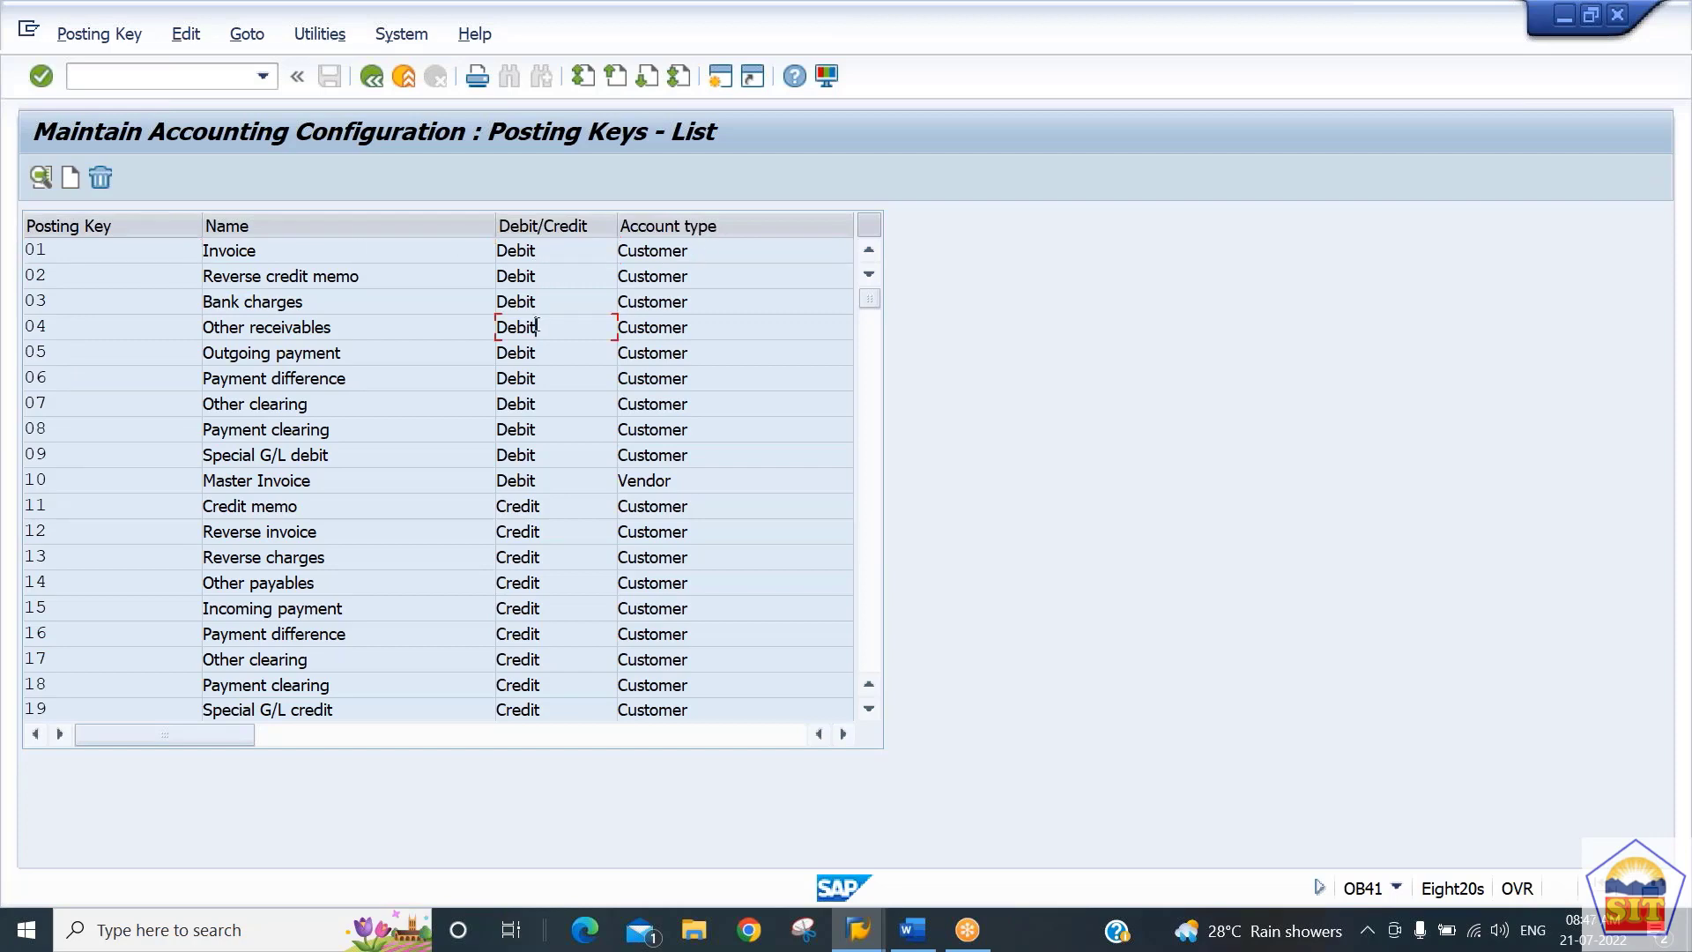
Examine the posting keys list, including the debit and credit keys 40 and 50 for G/L accounts, through its last entries
click(262, 351)
click(707, 480)
key(Page_Down)
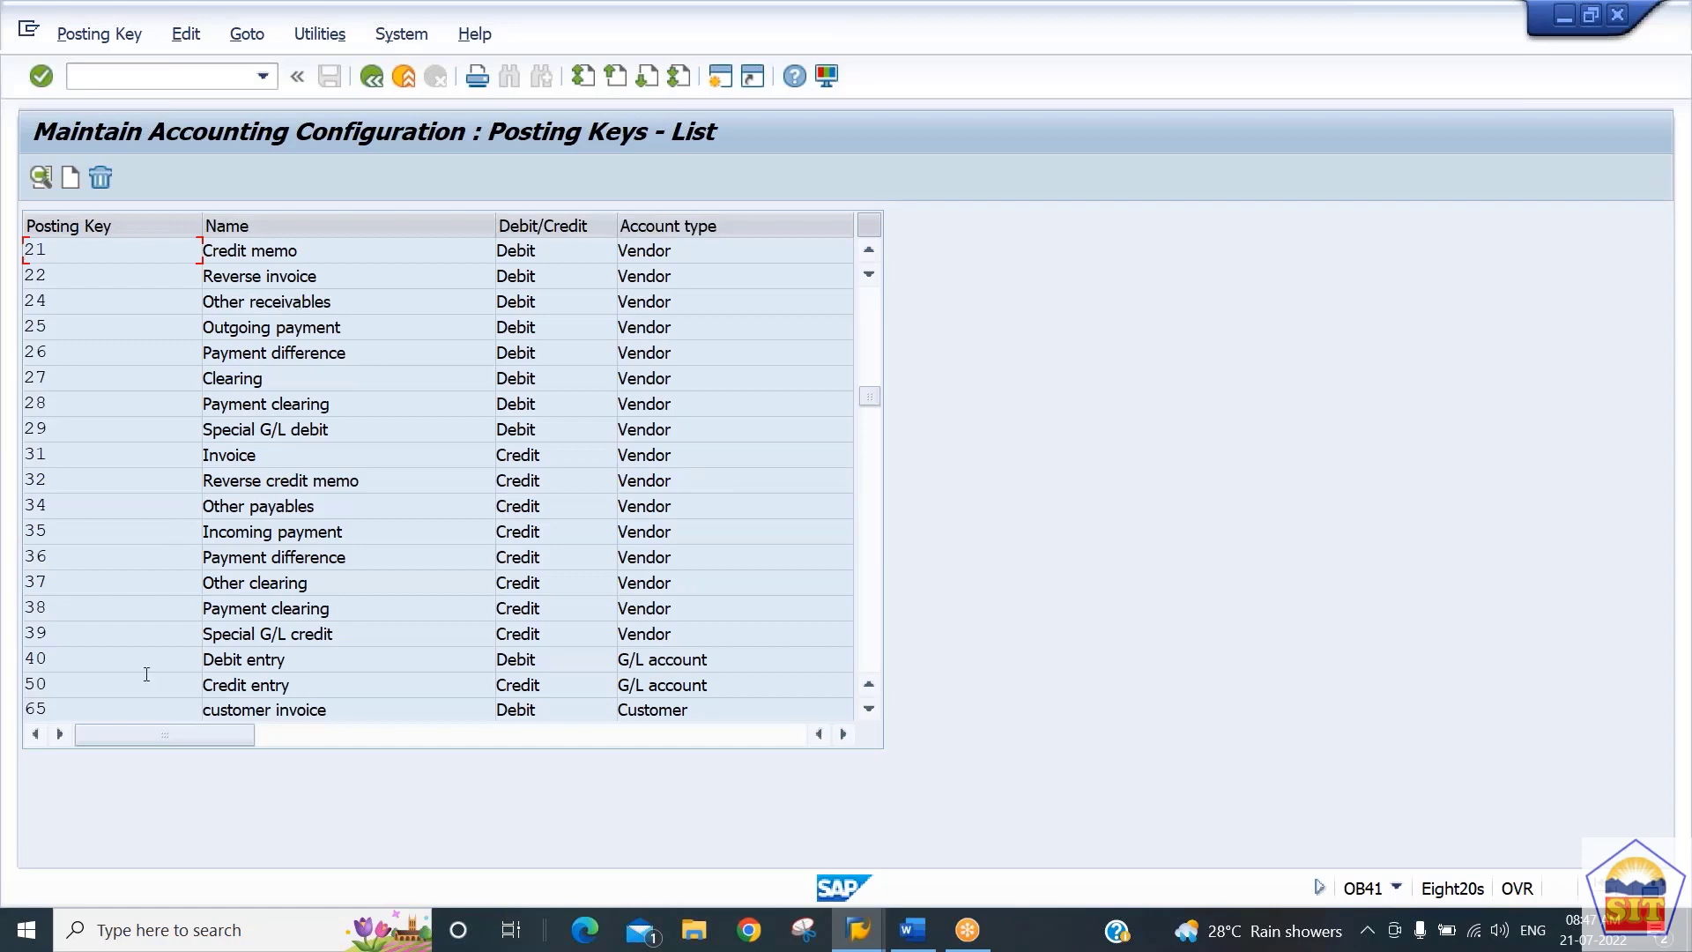
click(76, 662)
click(76, 693)
key(Page_Down)
key(Page_Down)
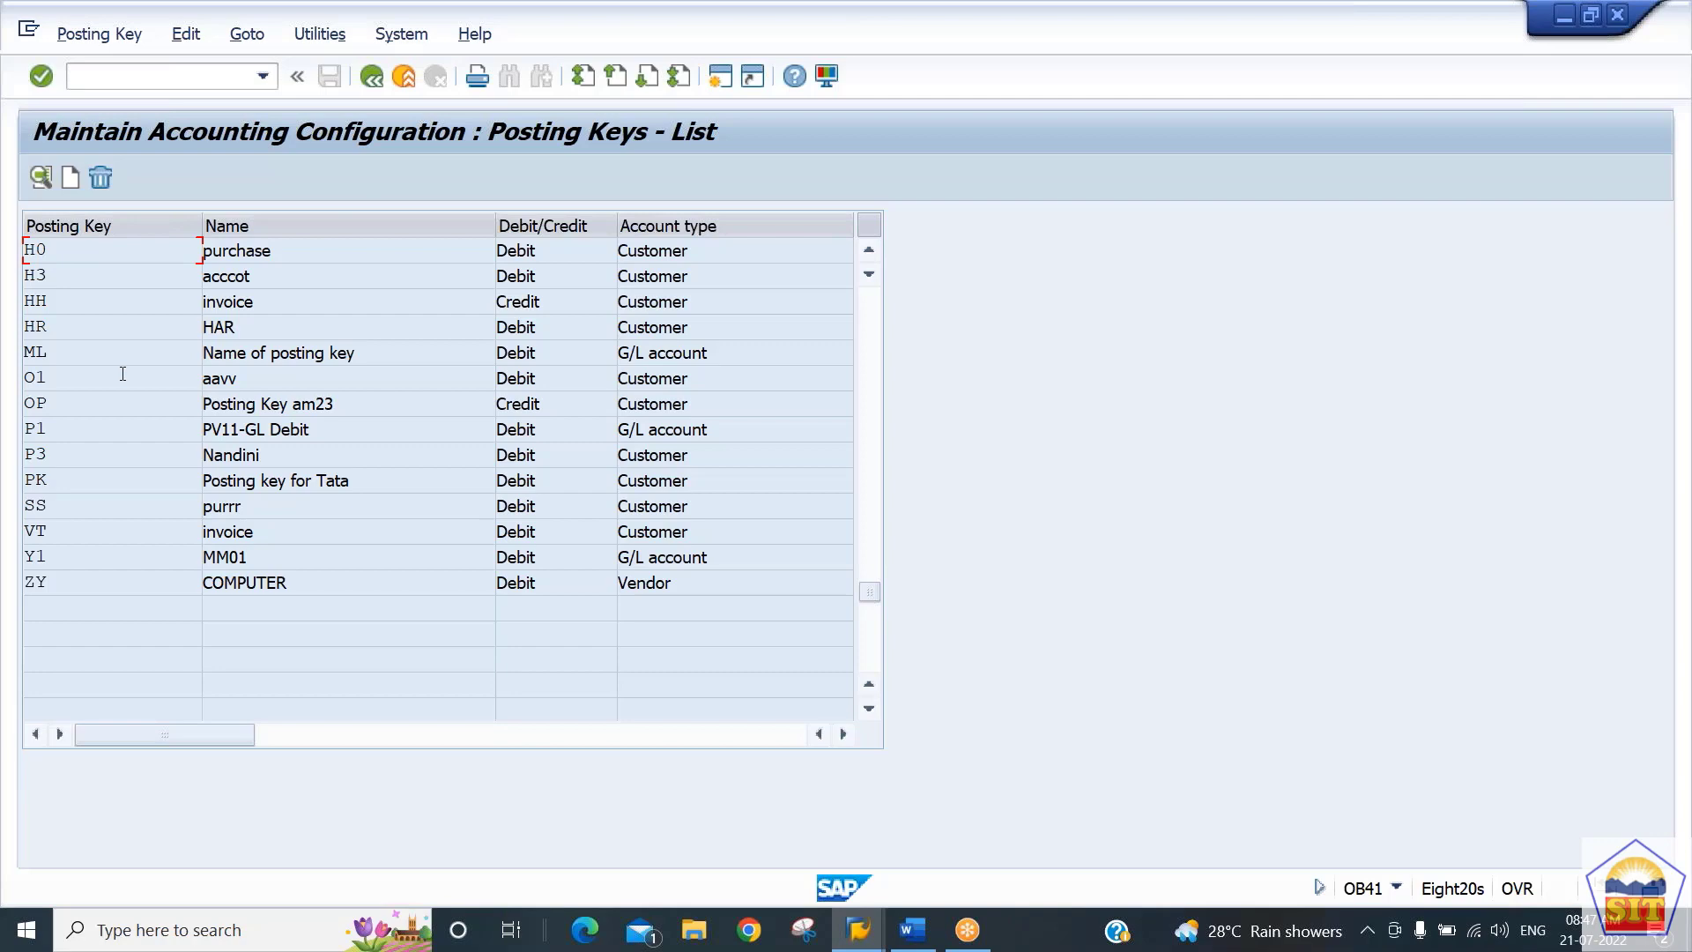
Switch back to the FB50 session for company code 10IN, then simulate and post the balanced G/L document
key(alt+Tab)
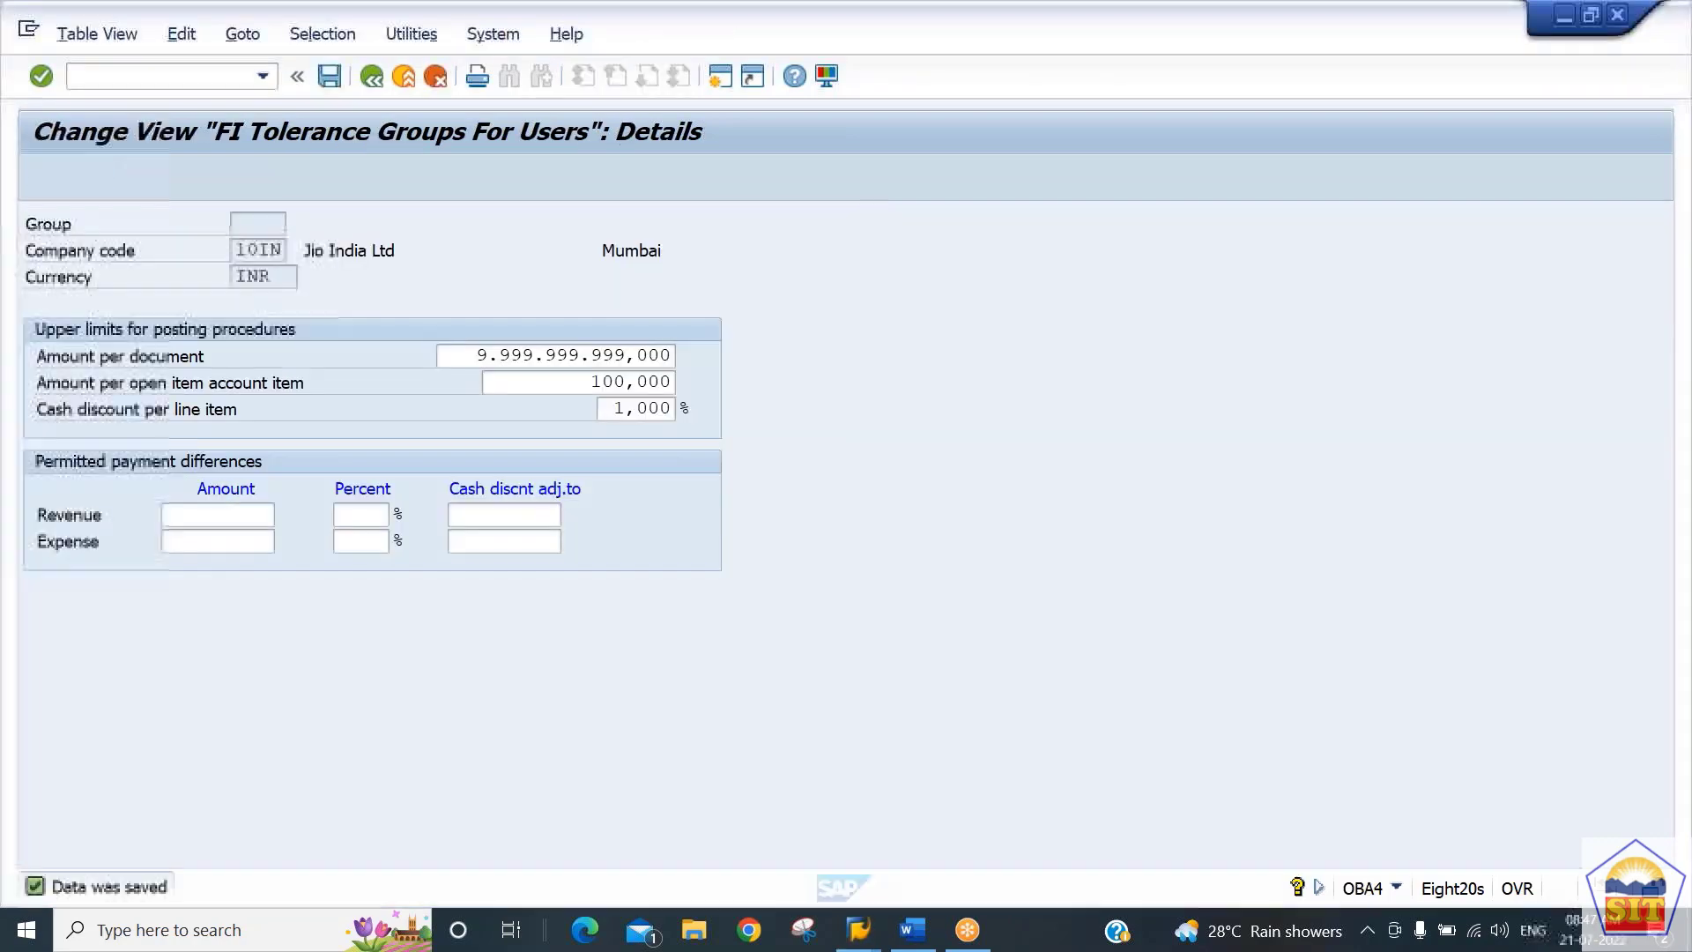
key(alt+Tab)
key(alt+Tab)
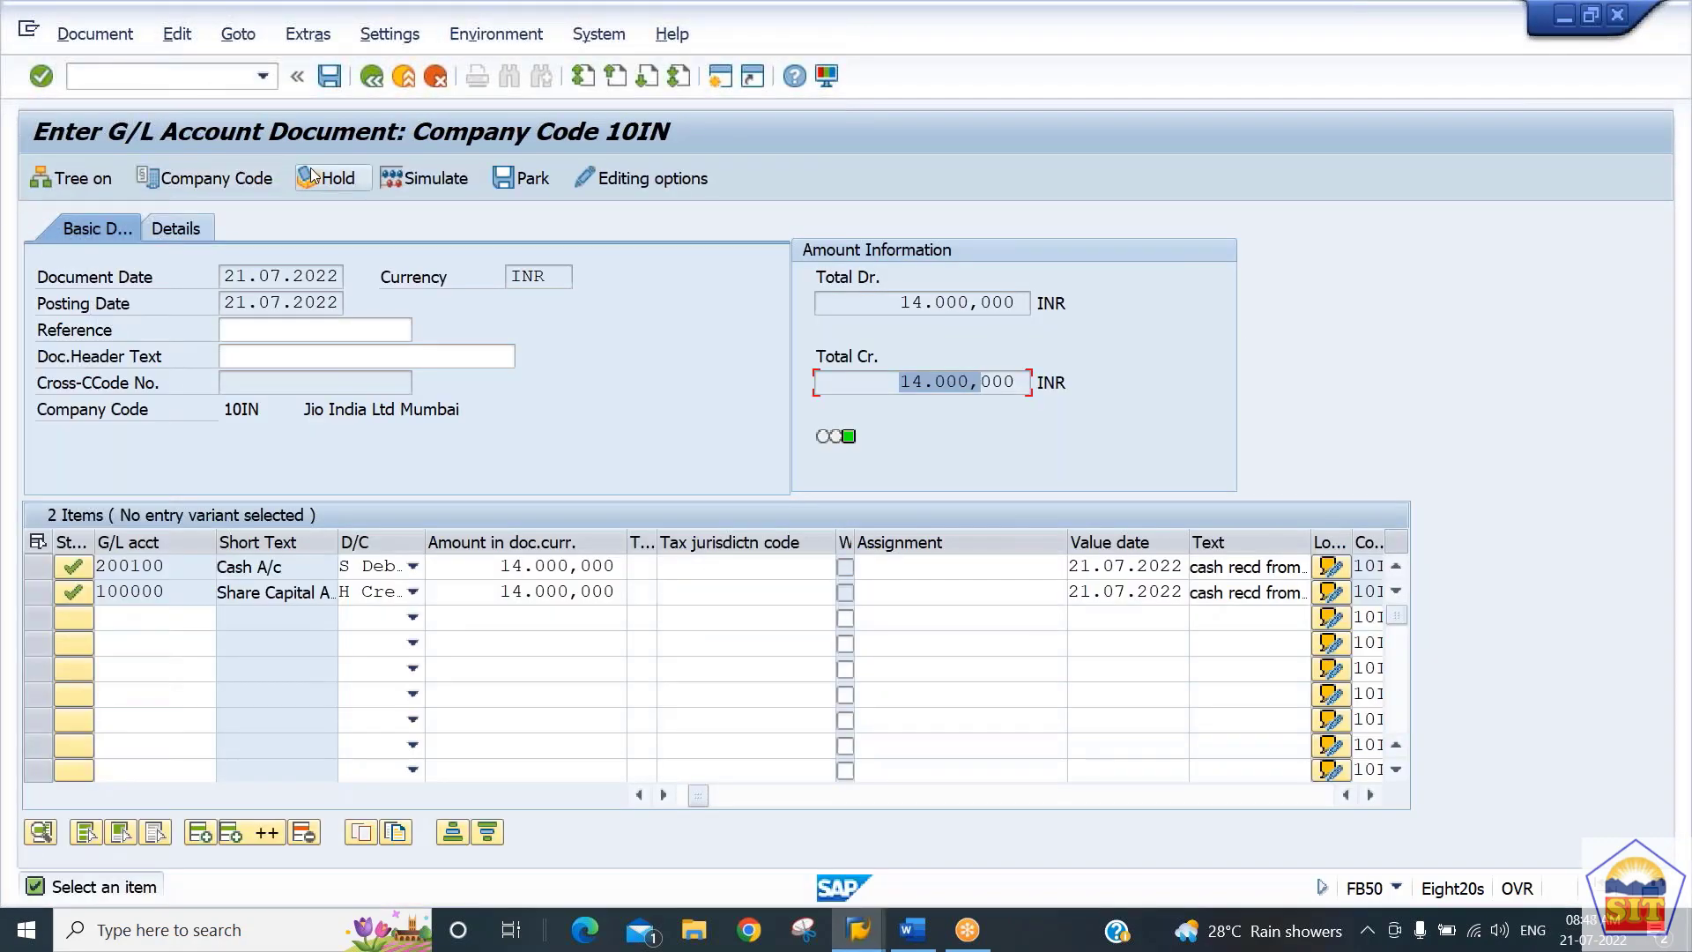
click(449, 180)
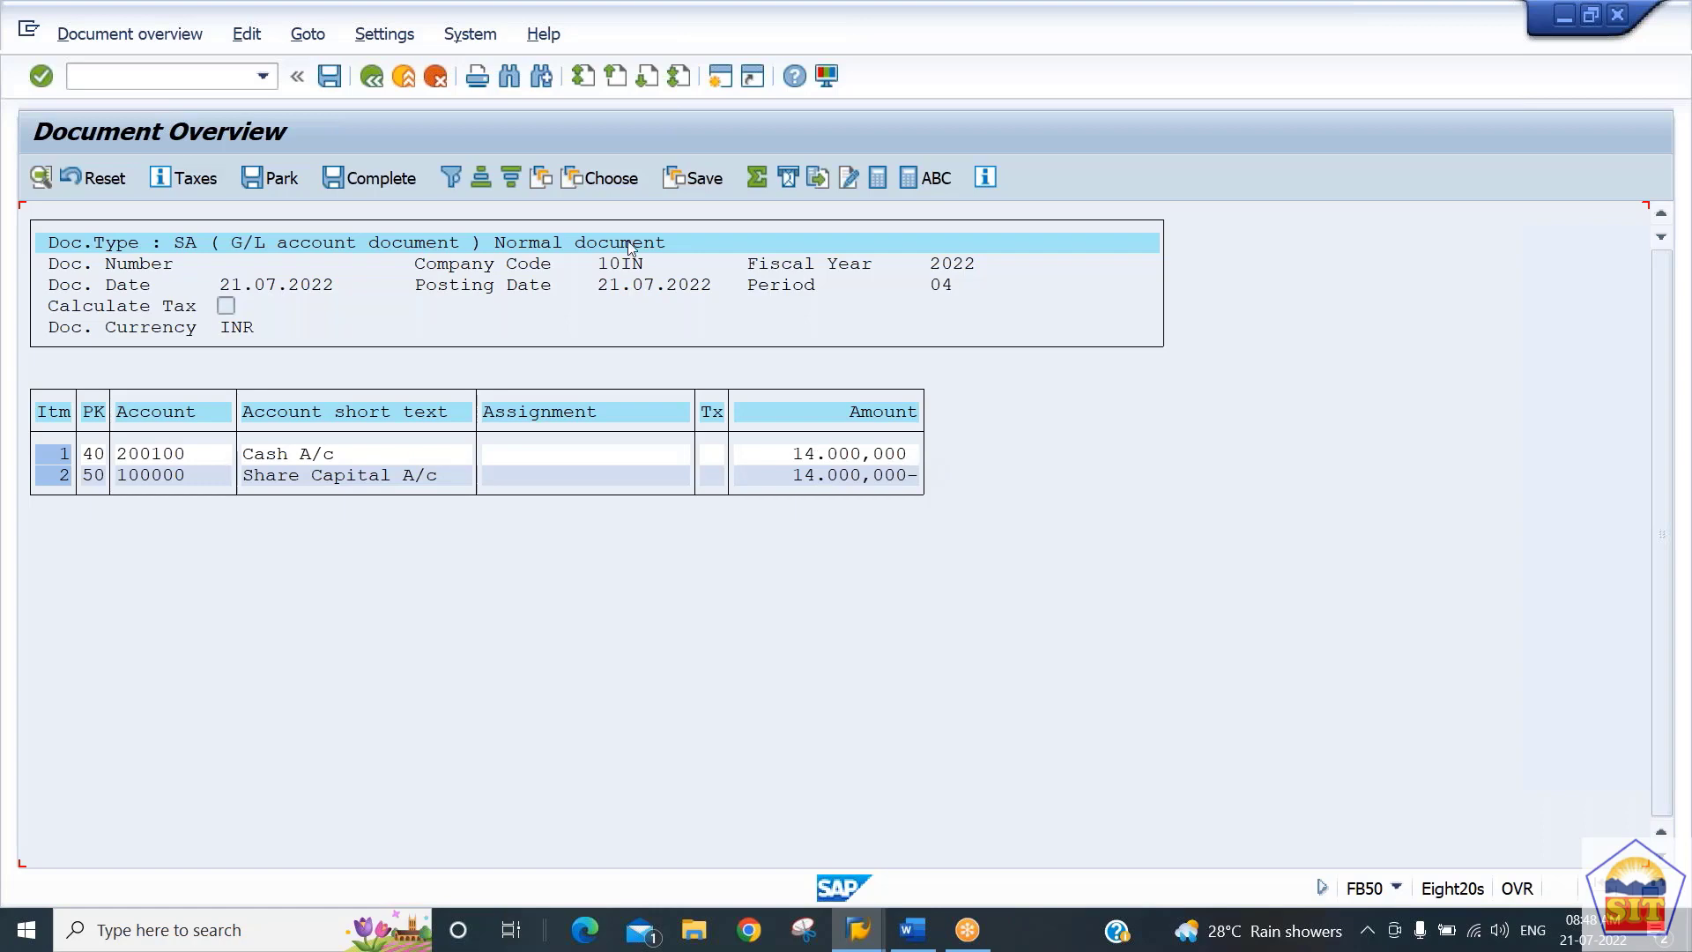
click(328, 78)
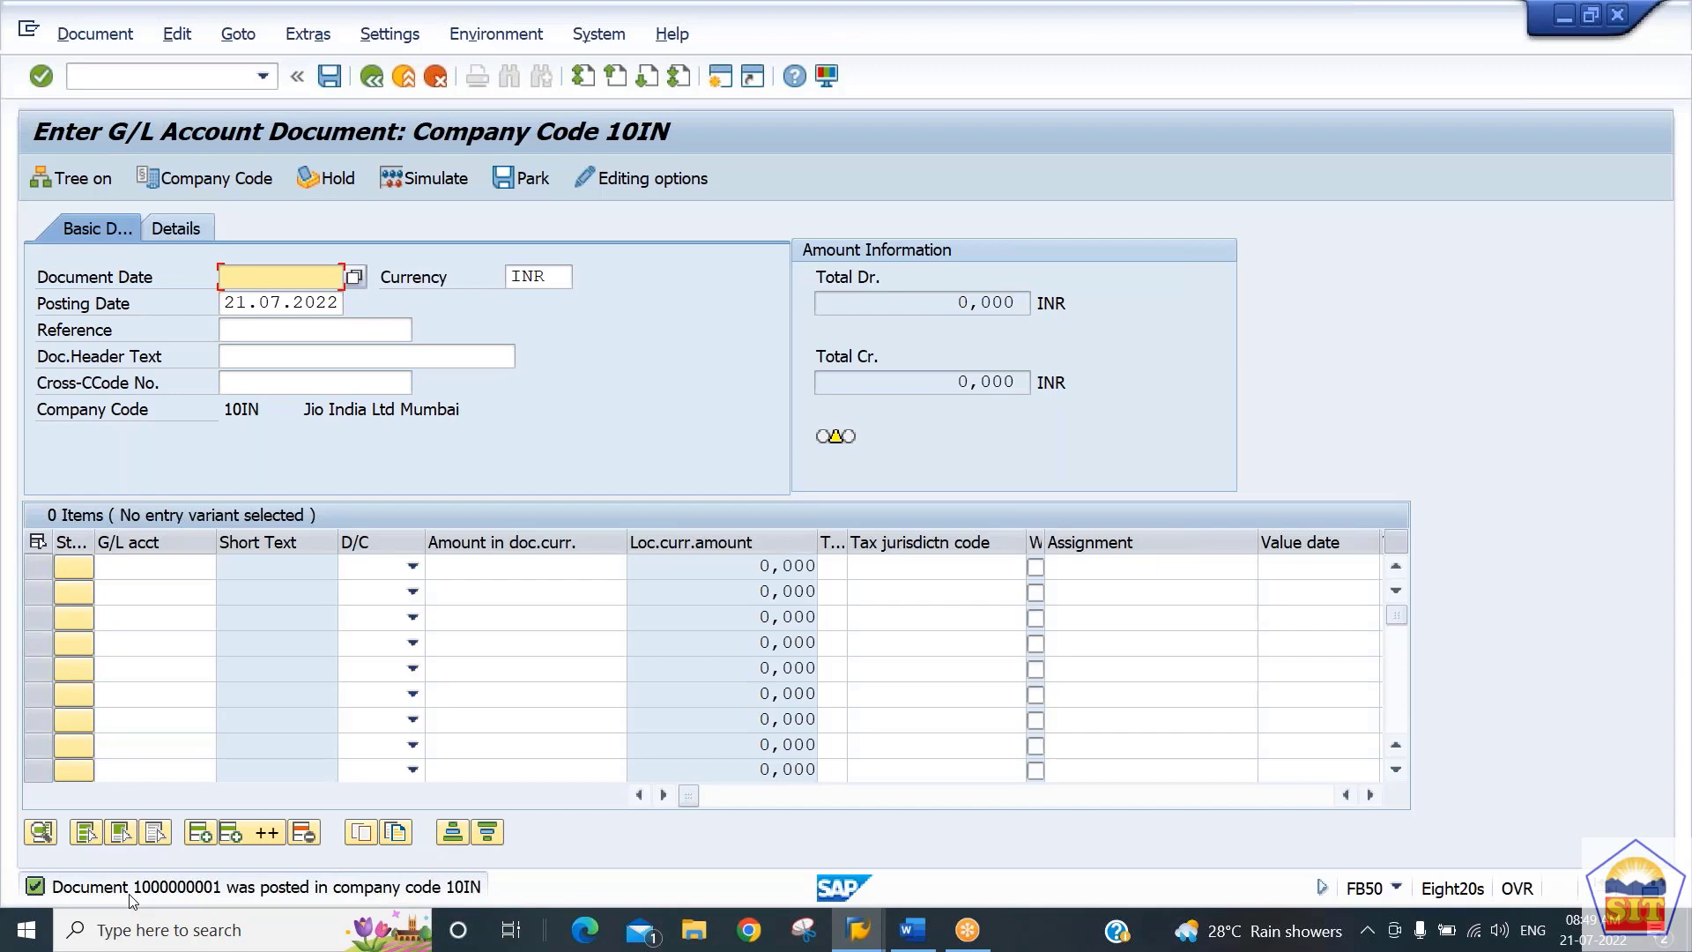
Display the document just posted and examine its header for the entering user, entry date, time of entry and logical system
click(79, 44)
click(84, 94)
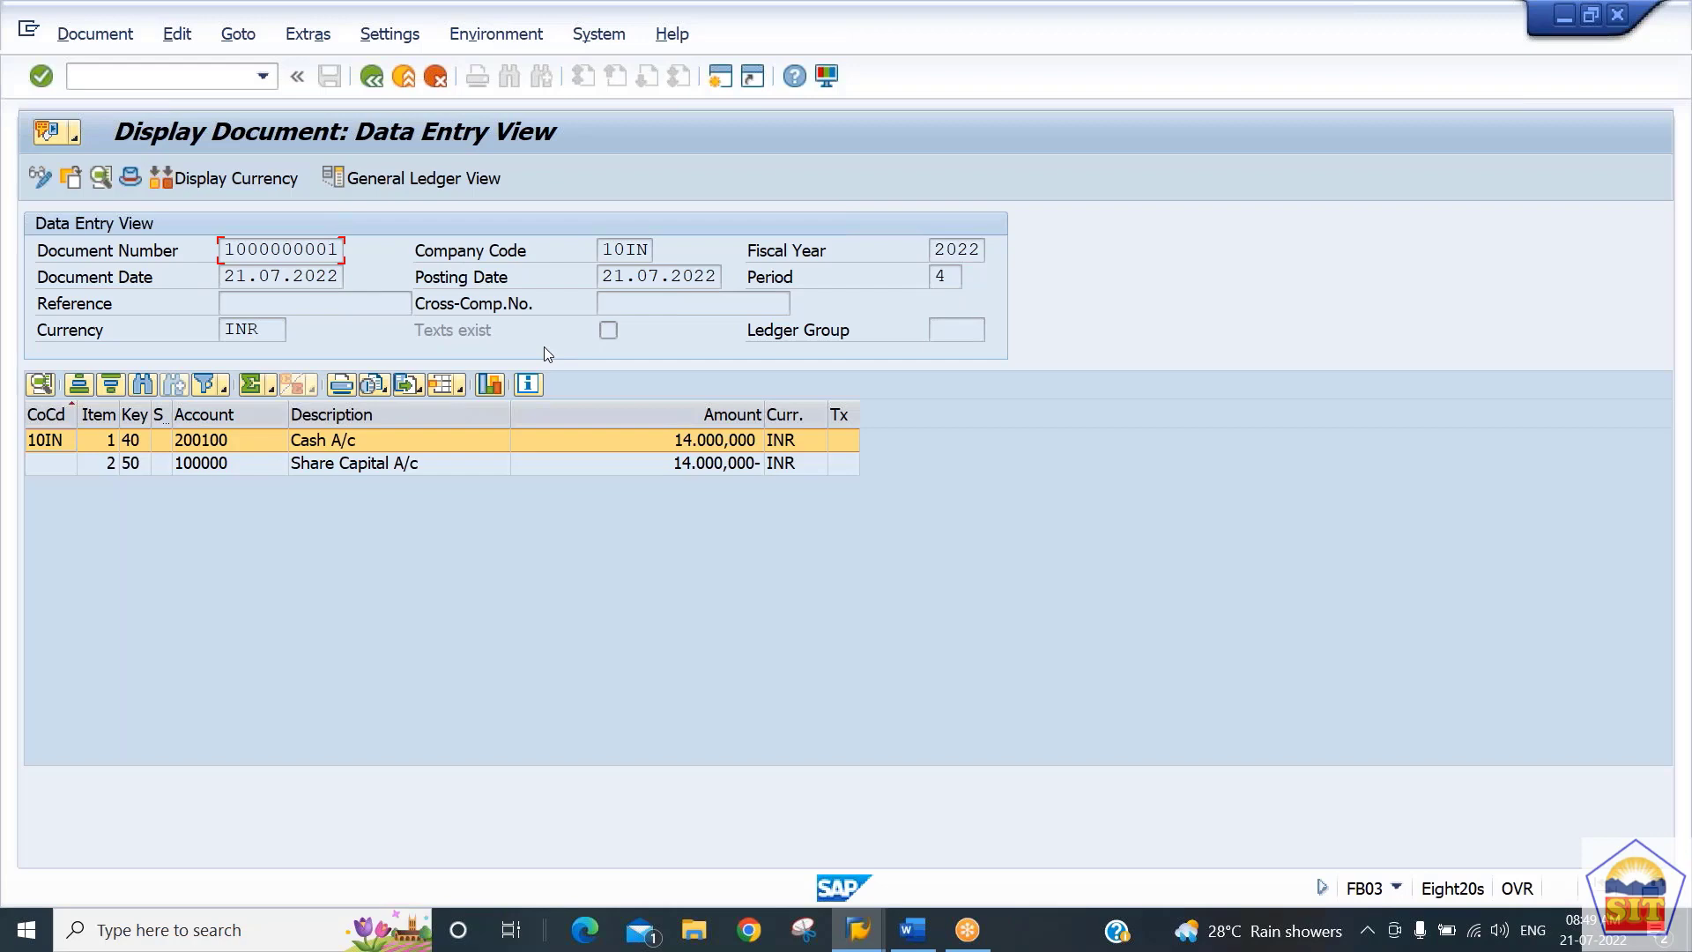
click(130, 178)
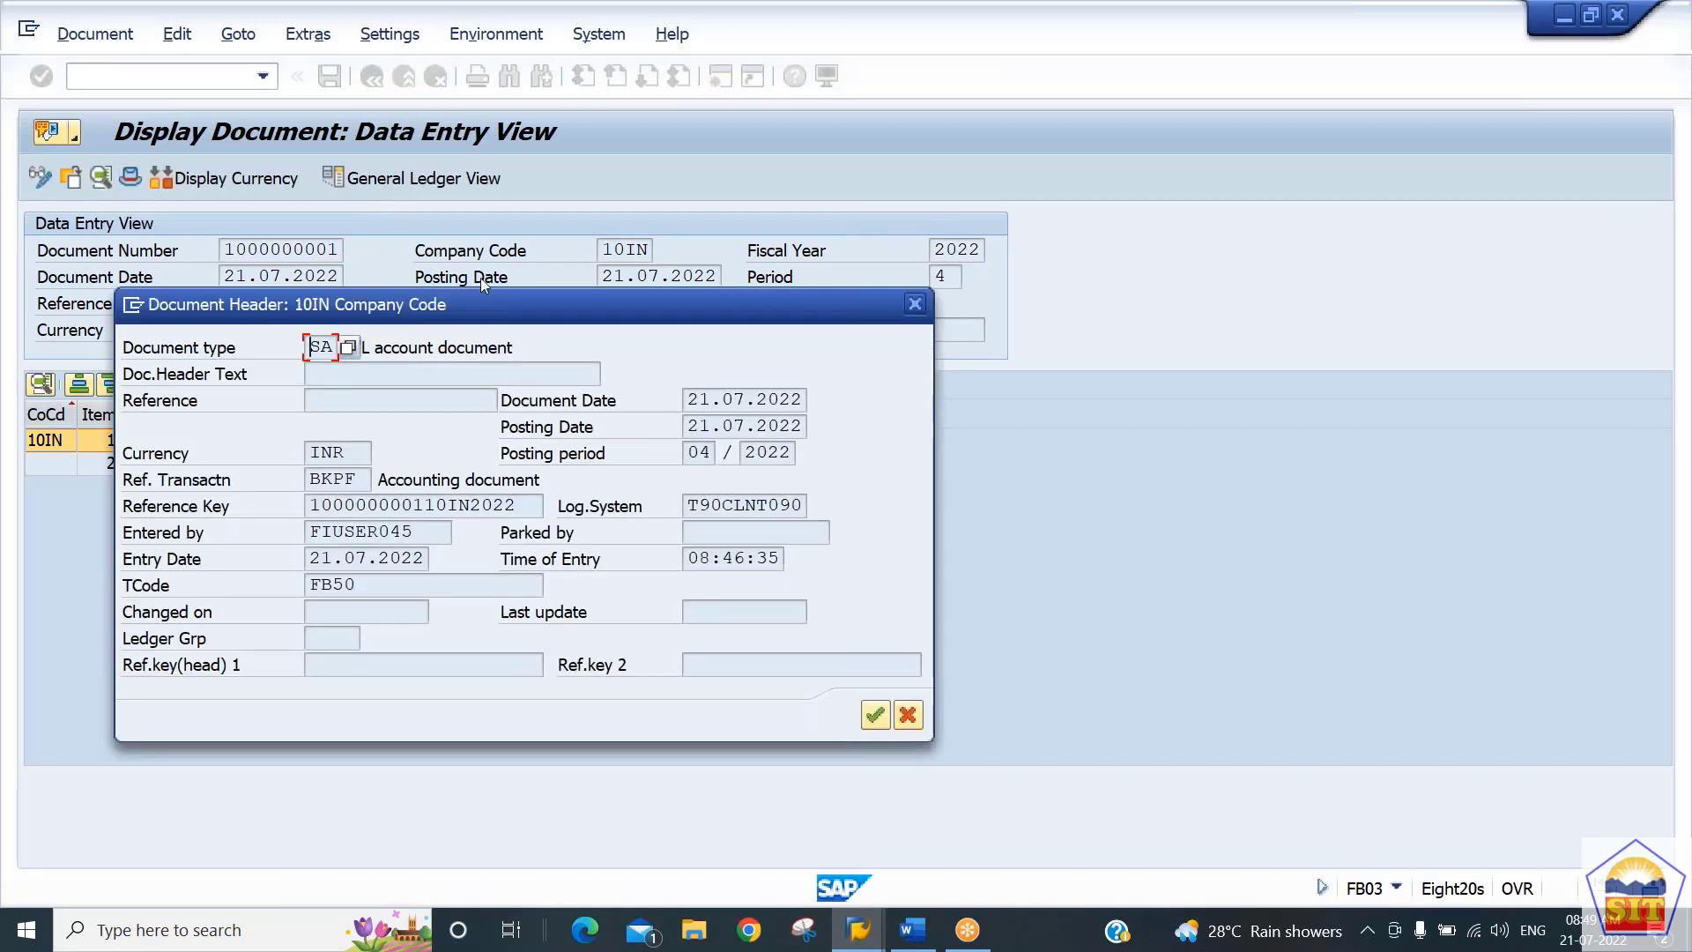
drag(483, 303, 1167, 128)
click(998, 379)
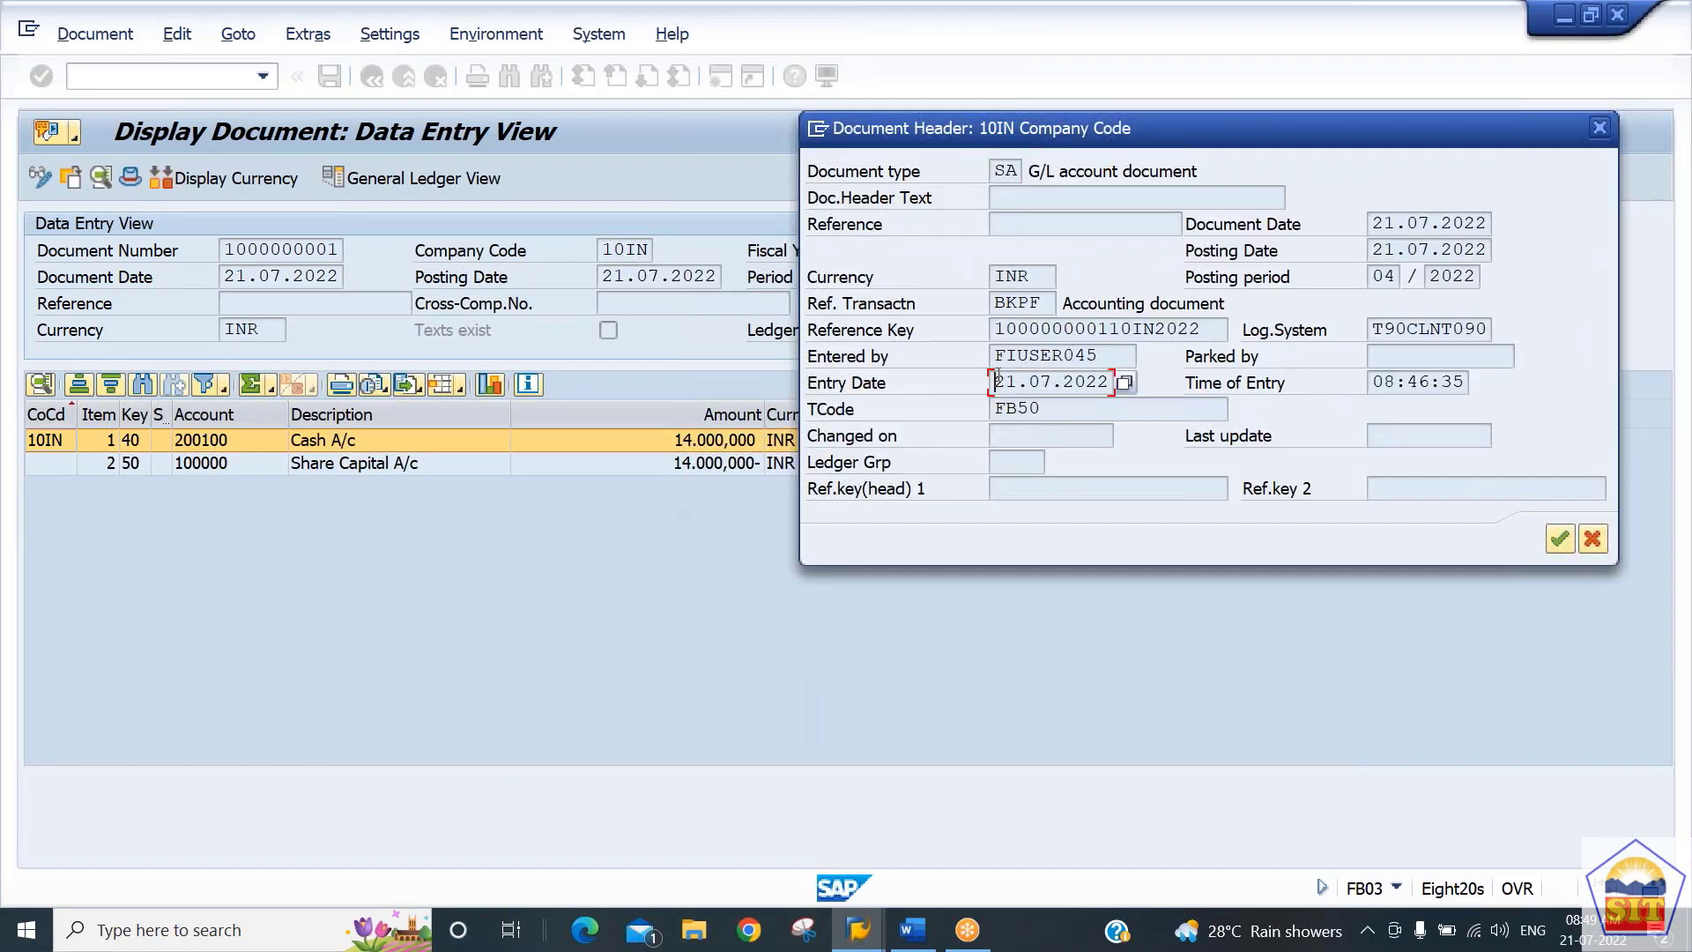
drag(994, 354, 1464, 383)
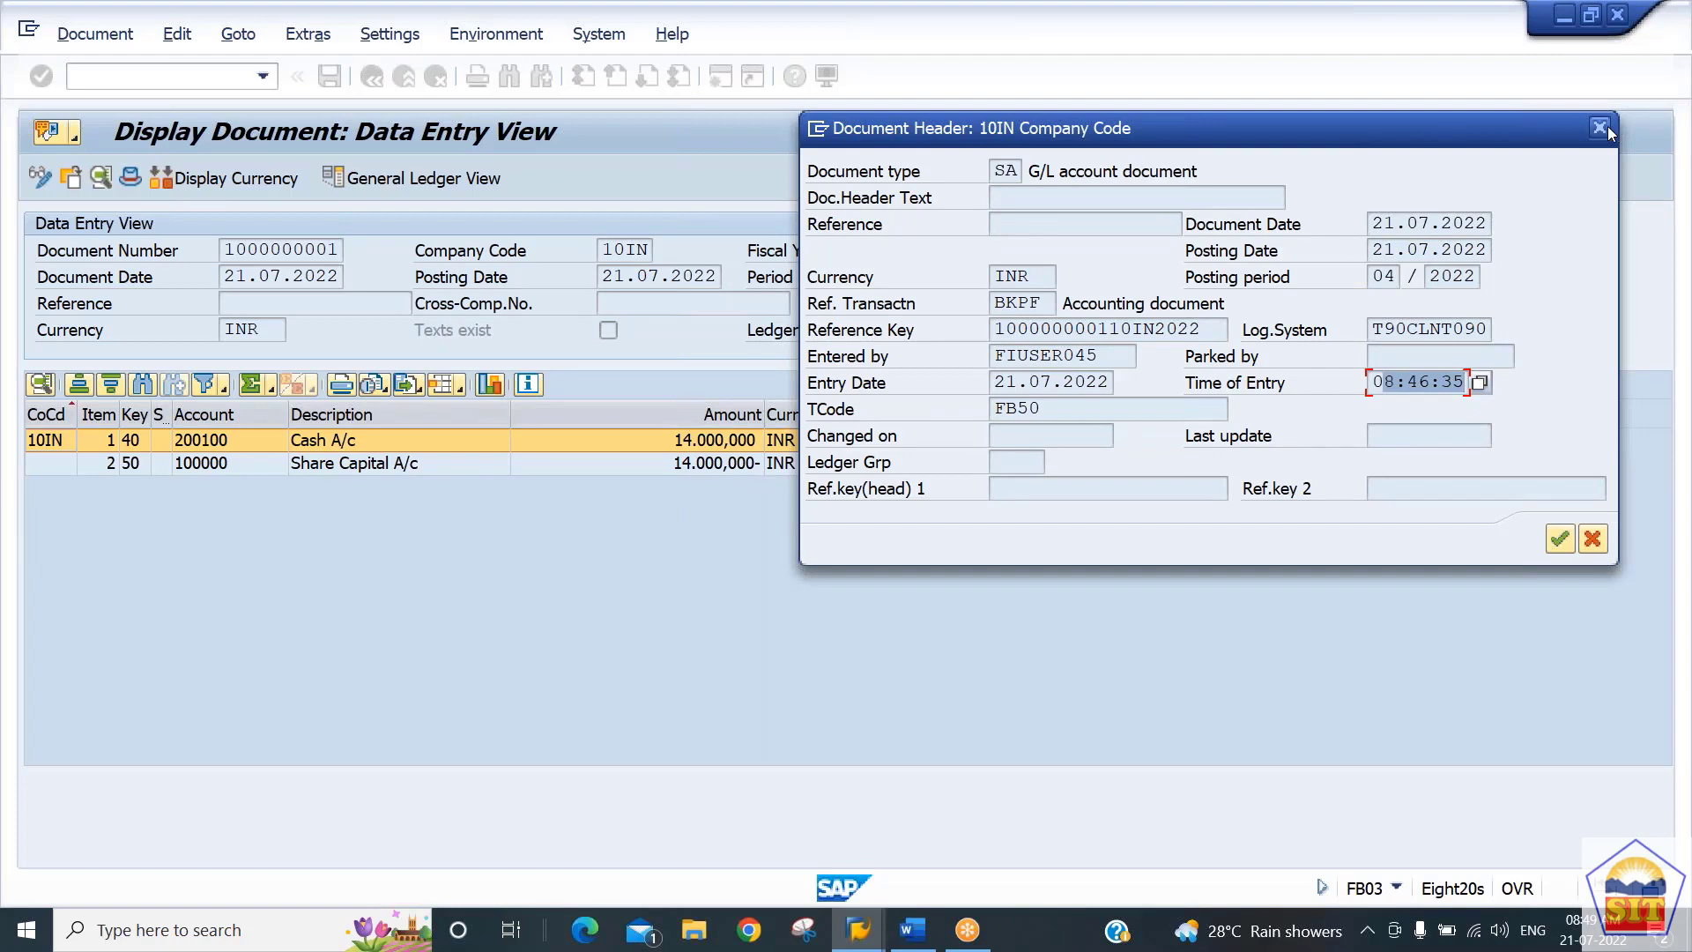
drag(1407, 328, 1482, 329)
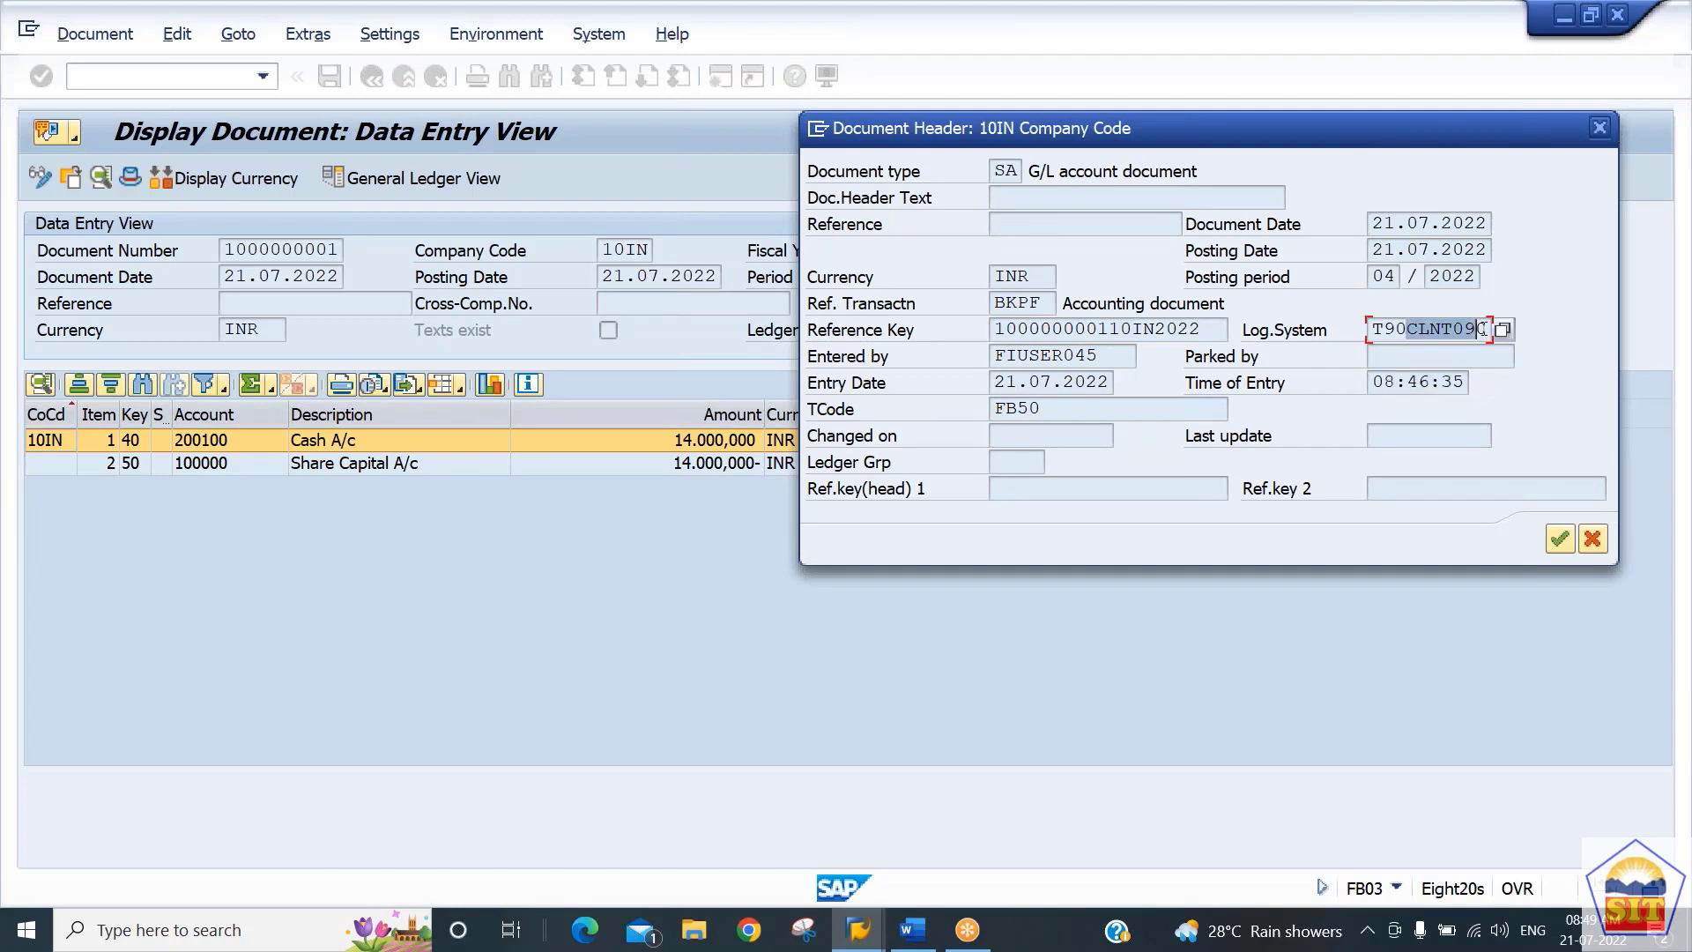
click(1601, 128)
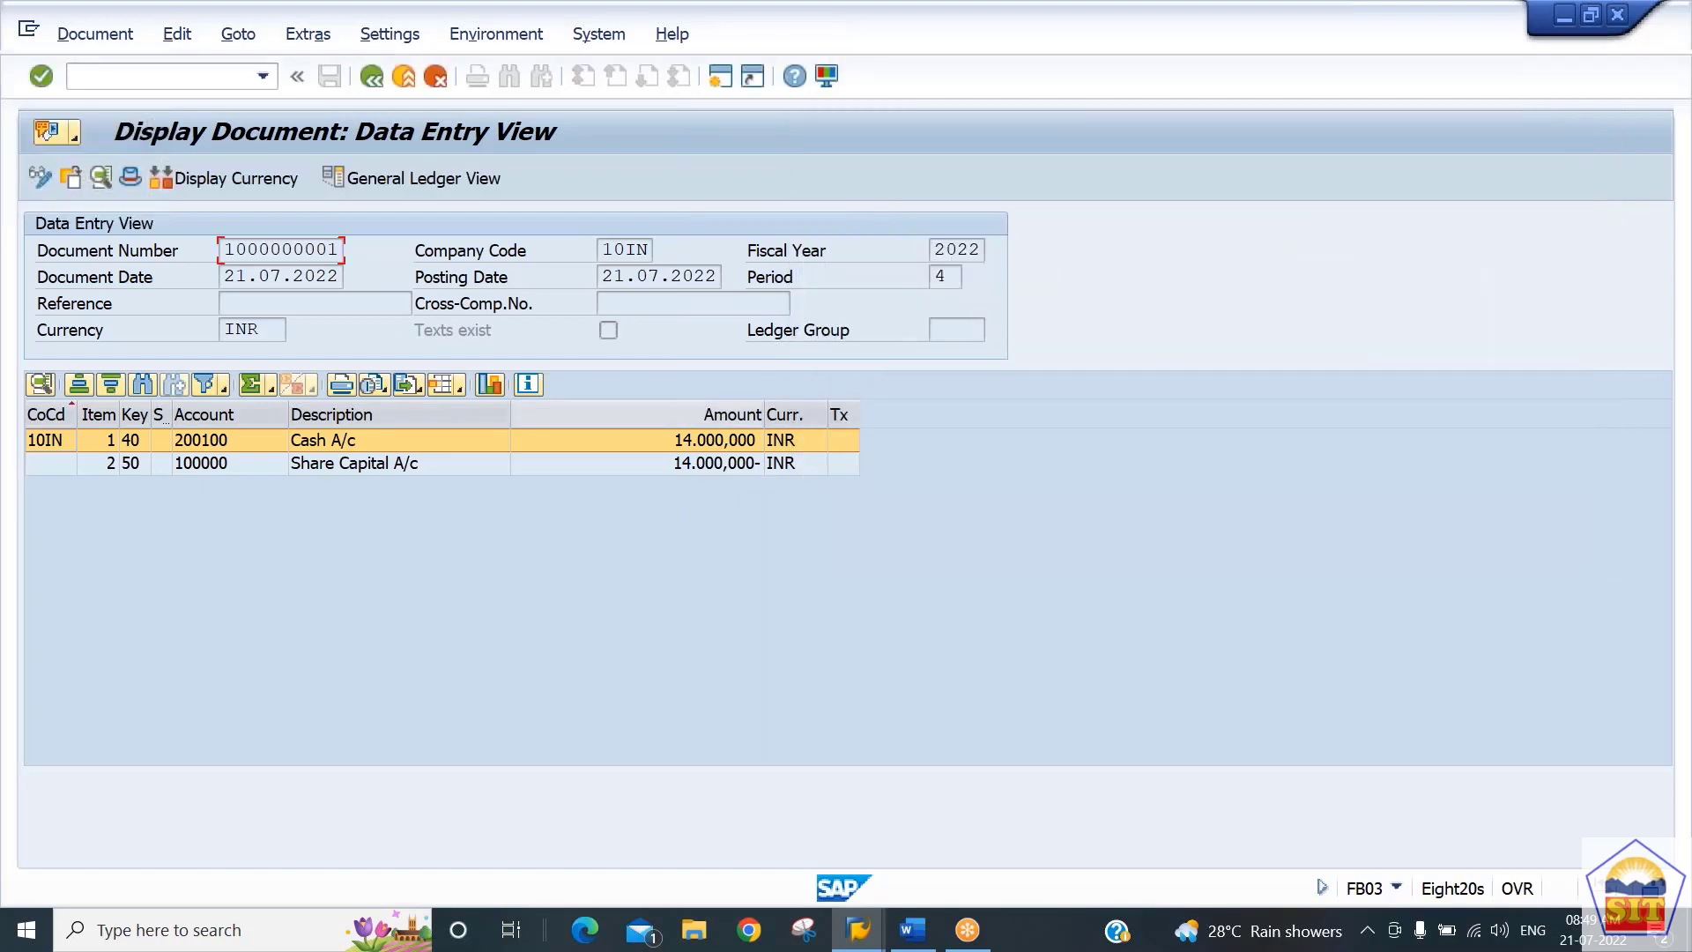
Open the Cash A/c line item in change mode to check which fields are editable, and return to the data entry view
double_click(443, 443)
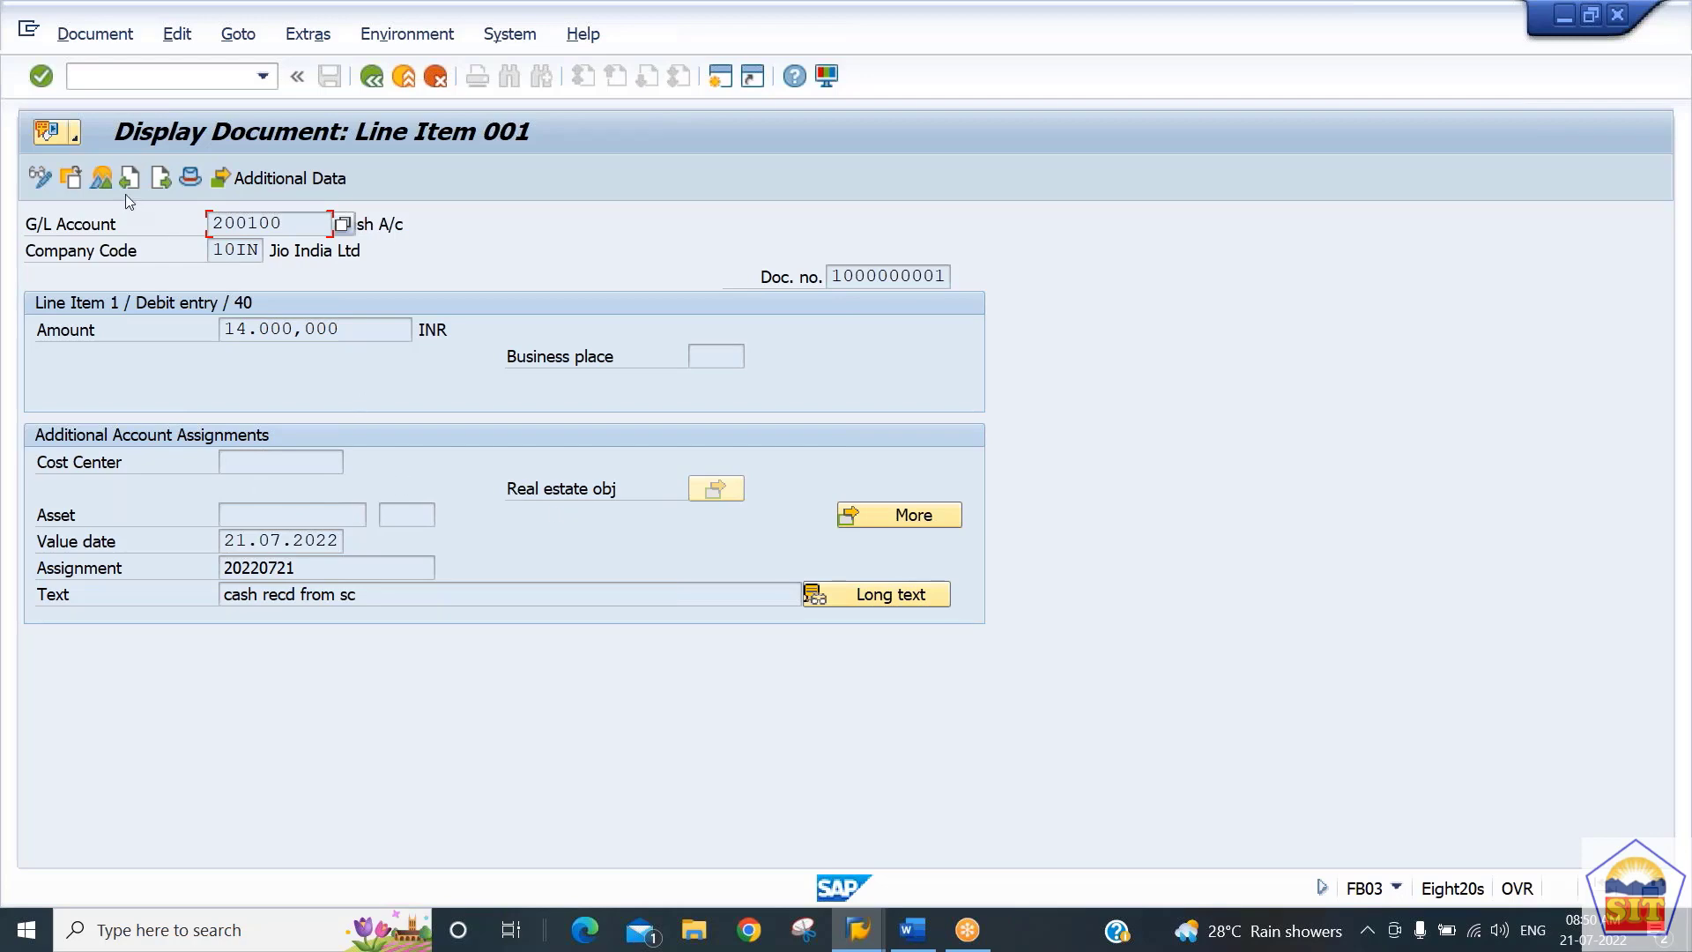
click(78, 38)
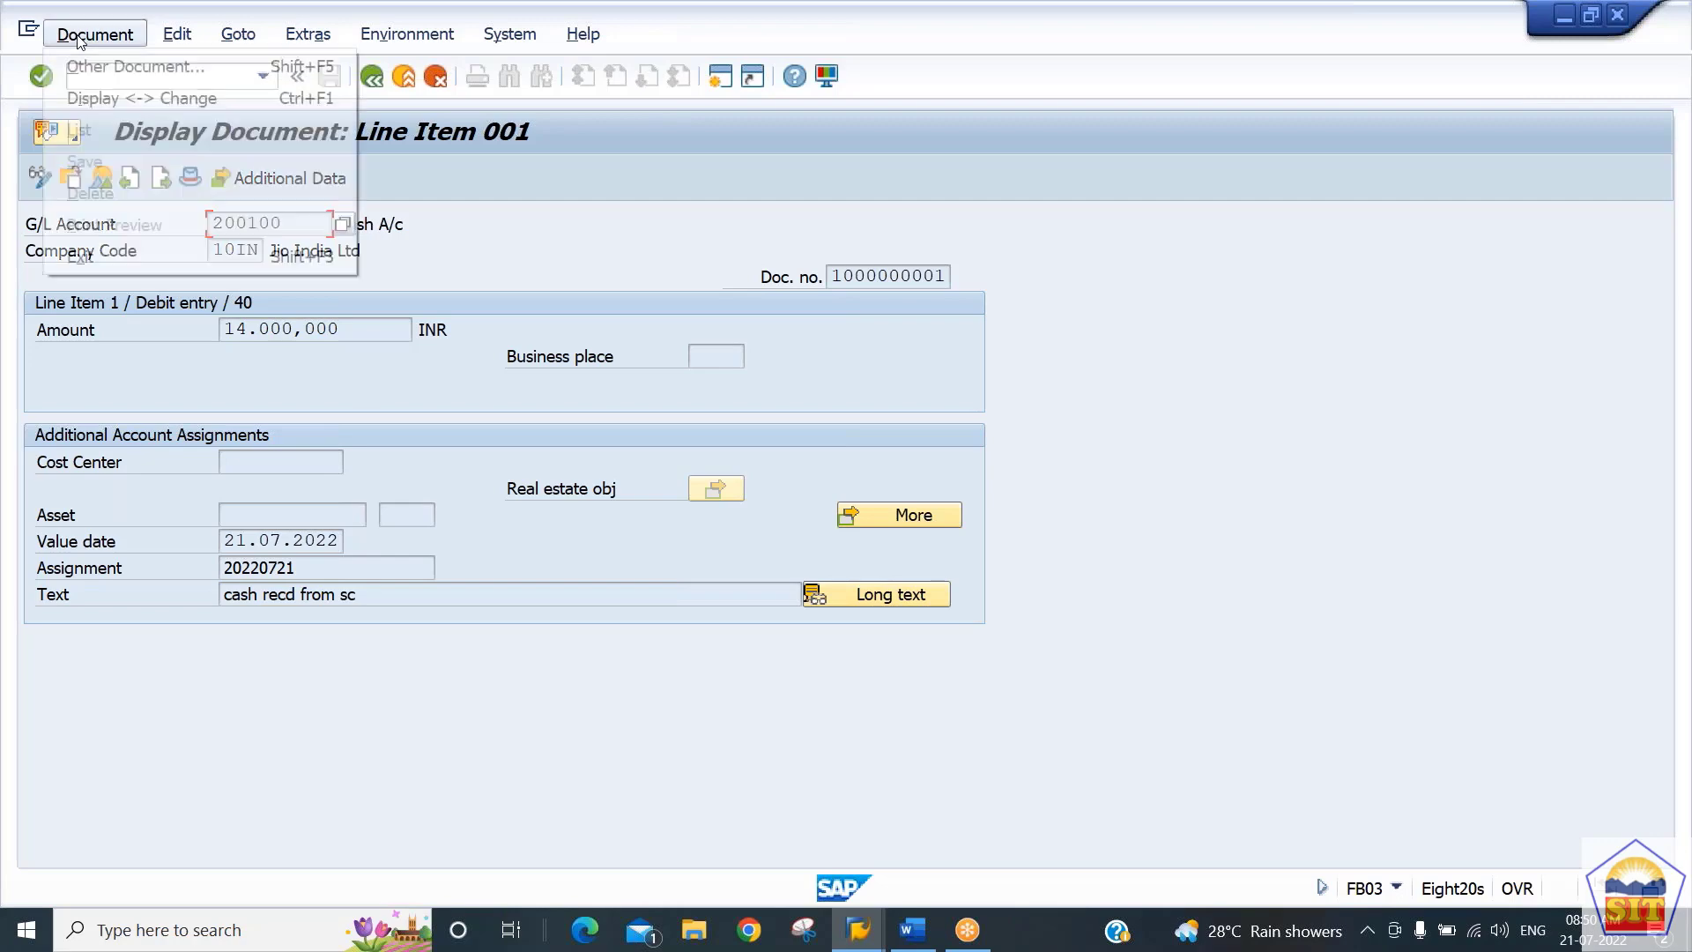
click(112, 109)
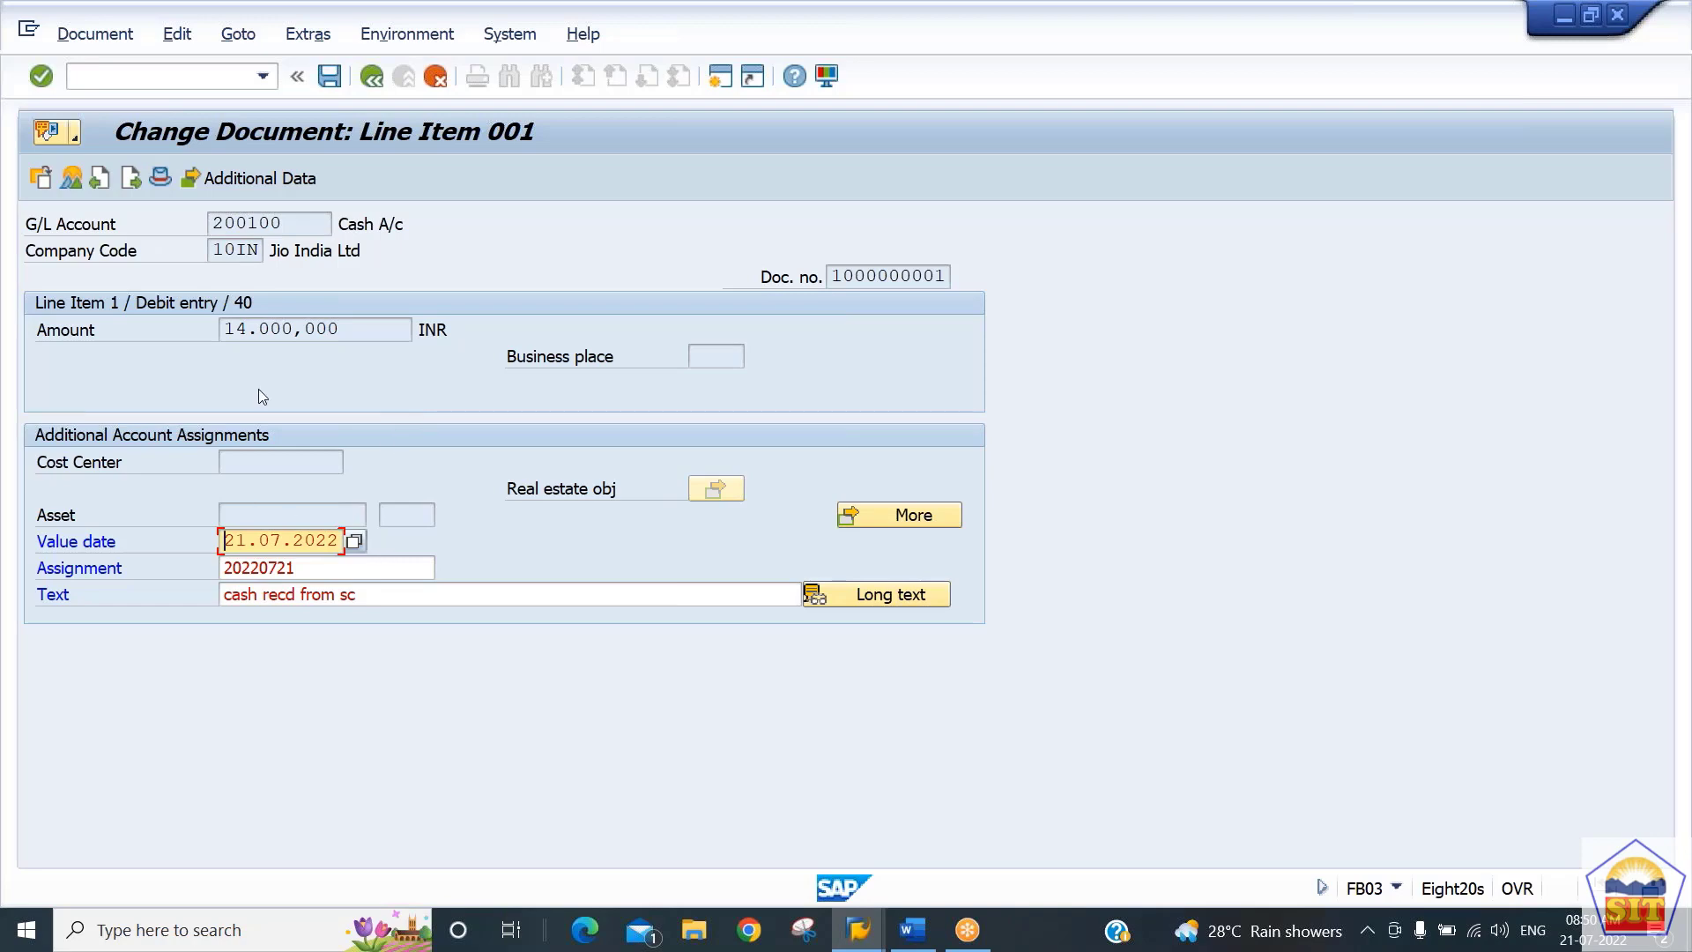
click(366, 82)
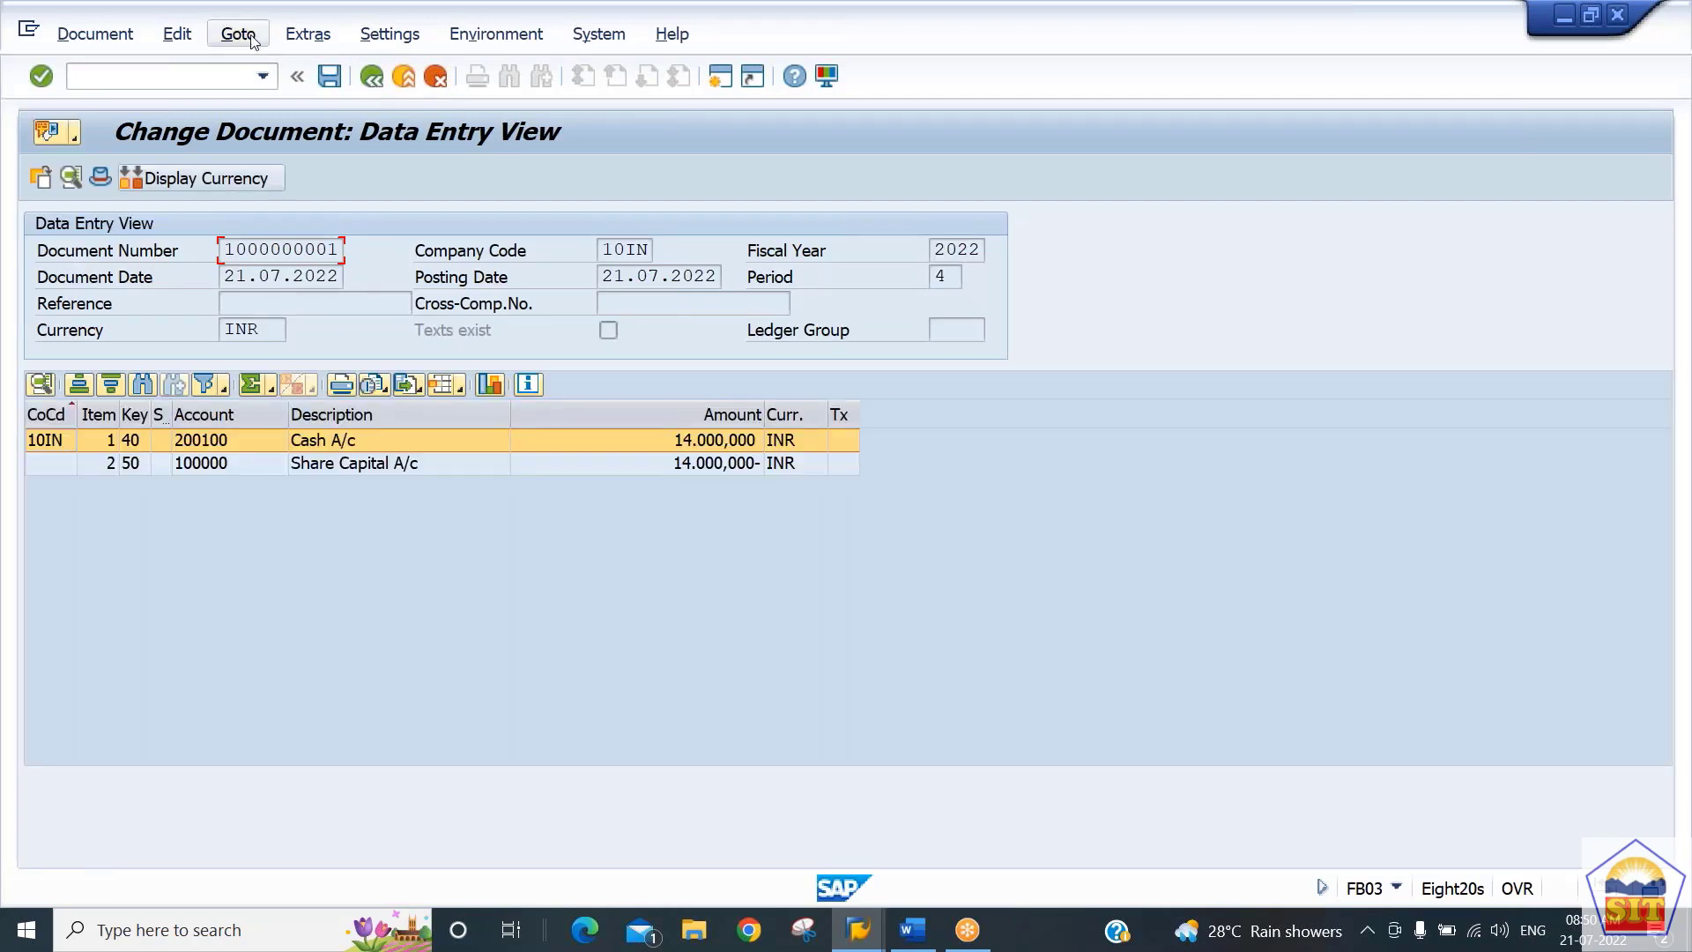
Get ready to enter a transaction code from the document's change view
click(161, 80)
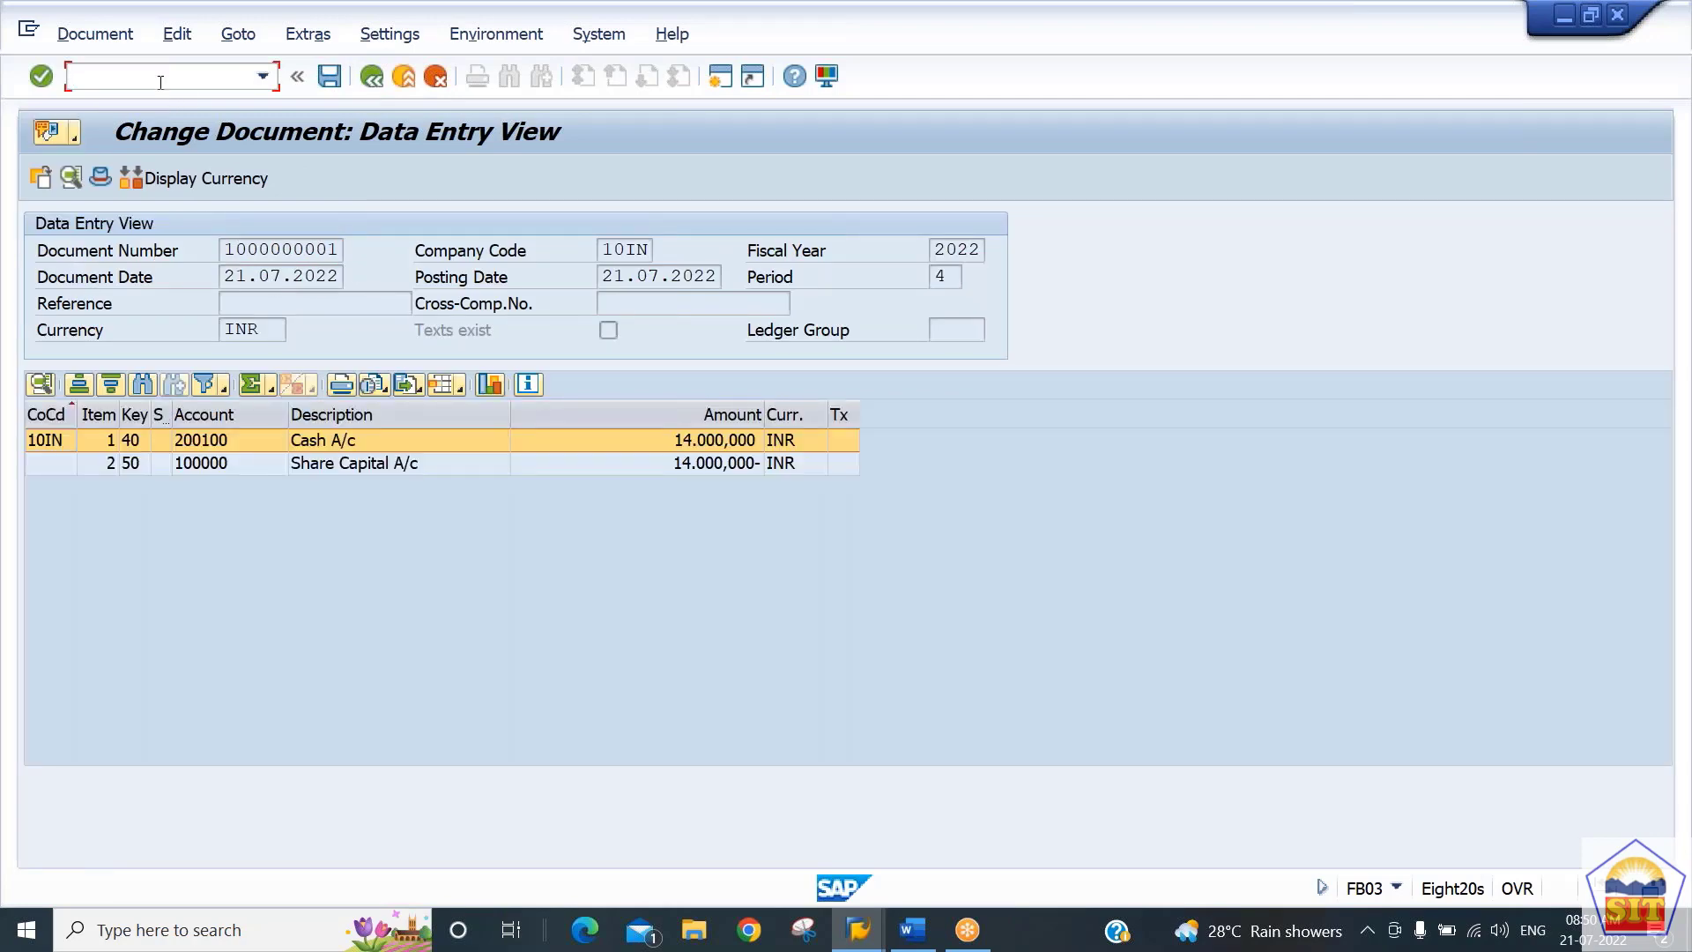